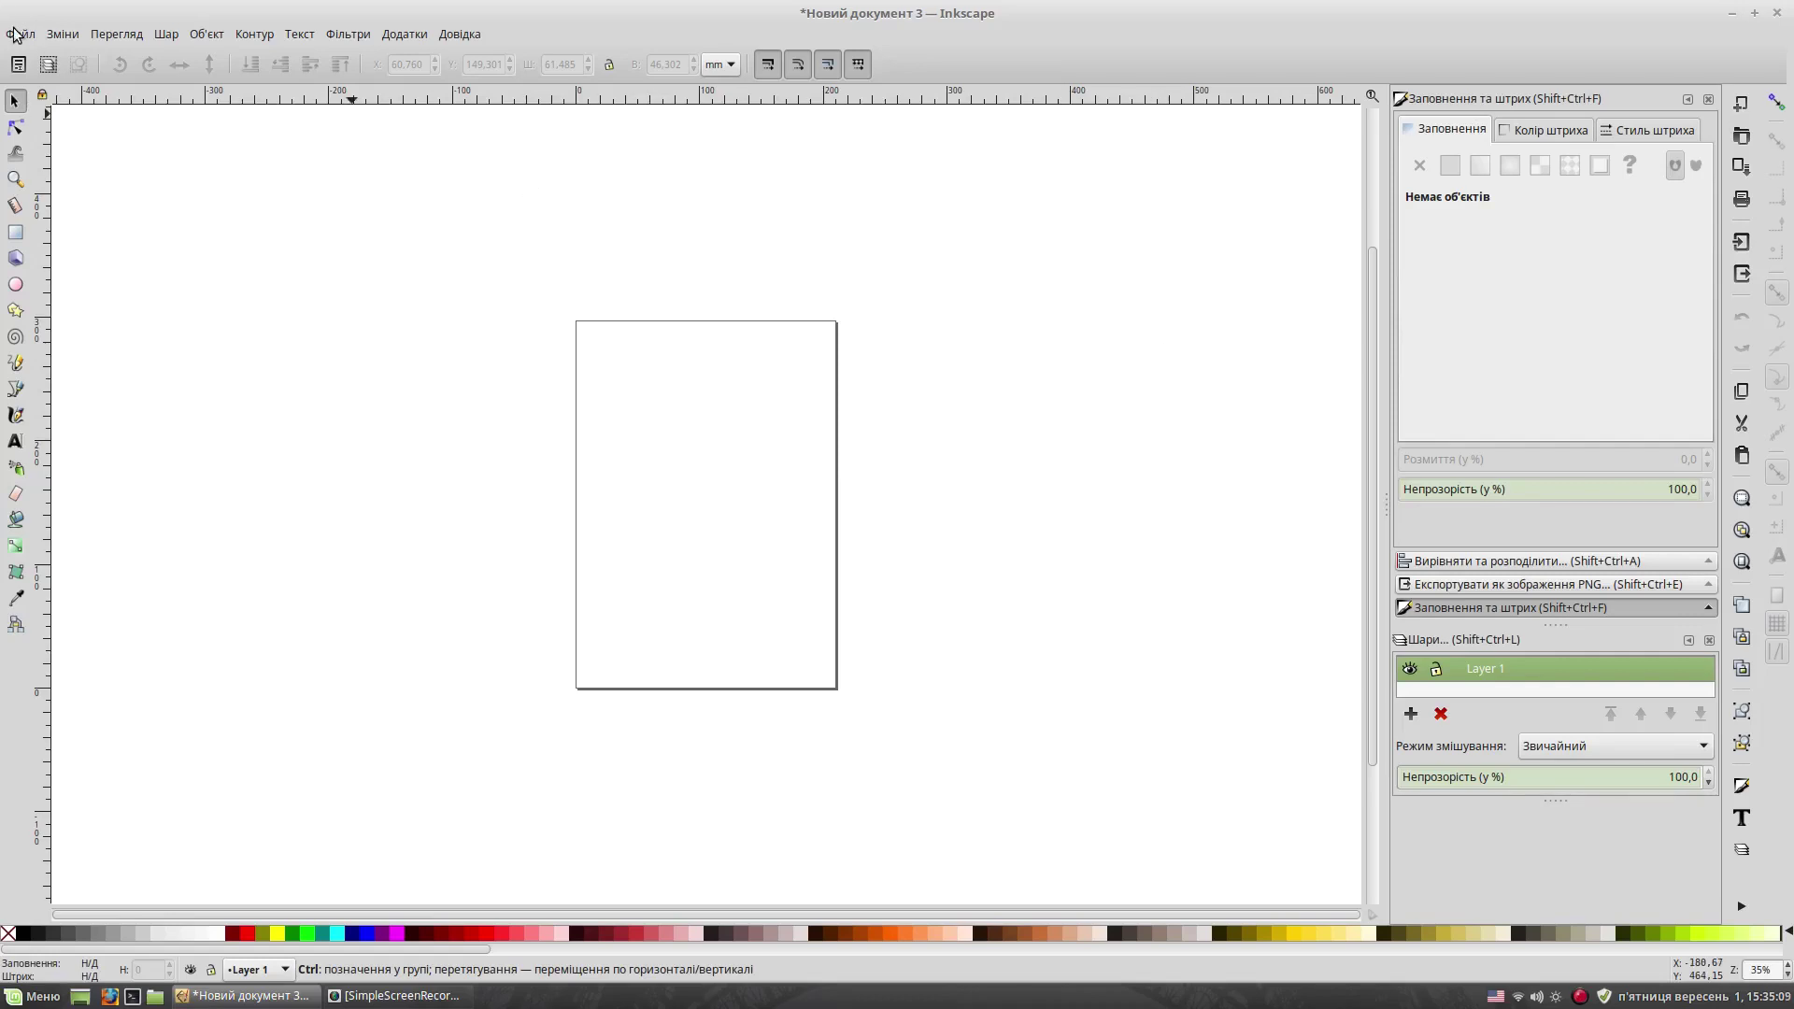
Step: Open witch.svg and zoom in toward the witch's face
{"action": "left_click", "coordinate": [56, 121]}
{"action": "left_click", "coordinate": [680, 732]}
{"action": "left_click", "coordinate": [1274, 848]}
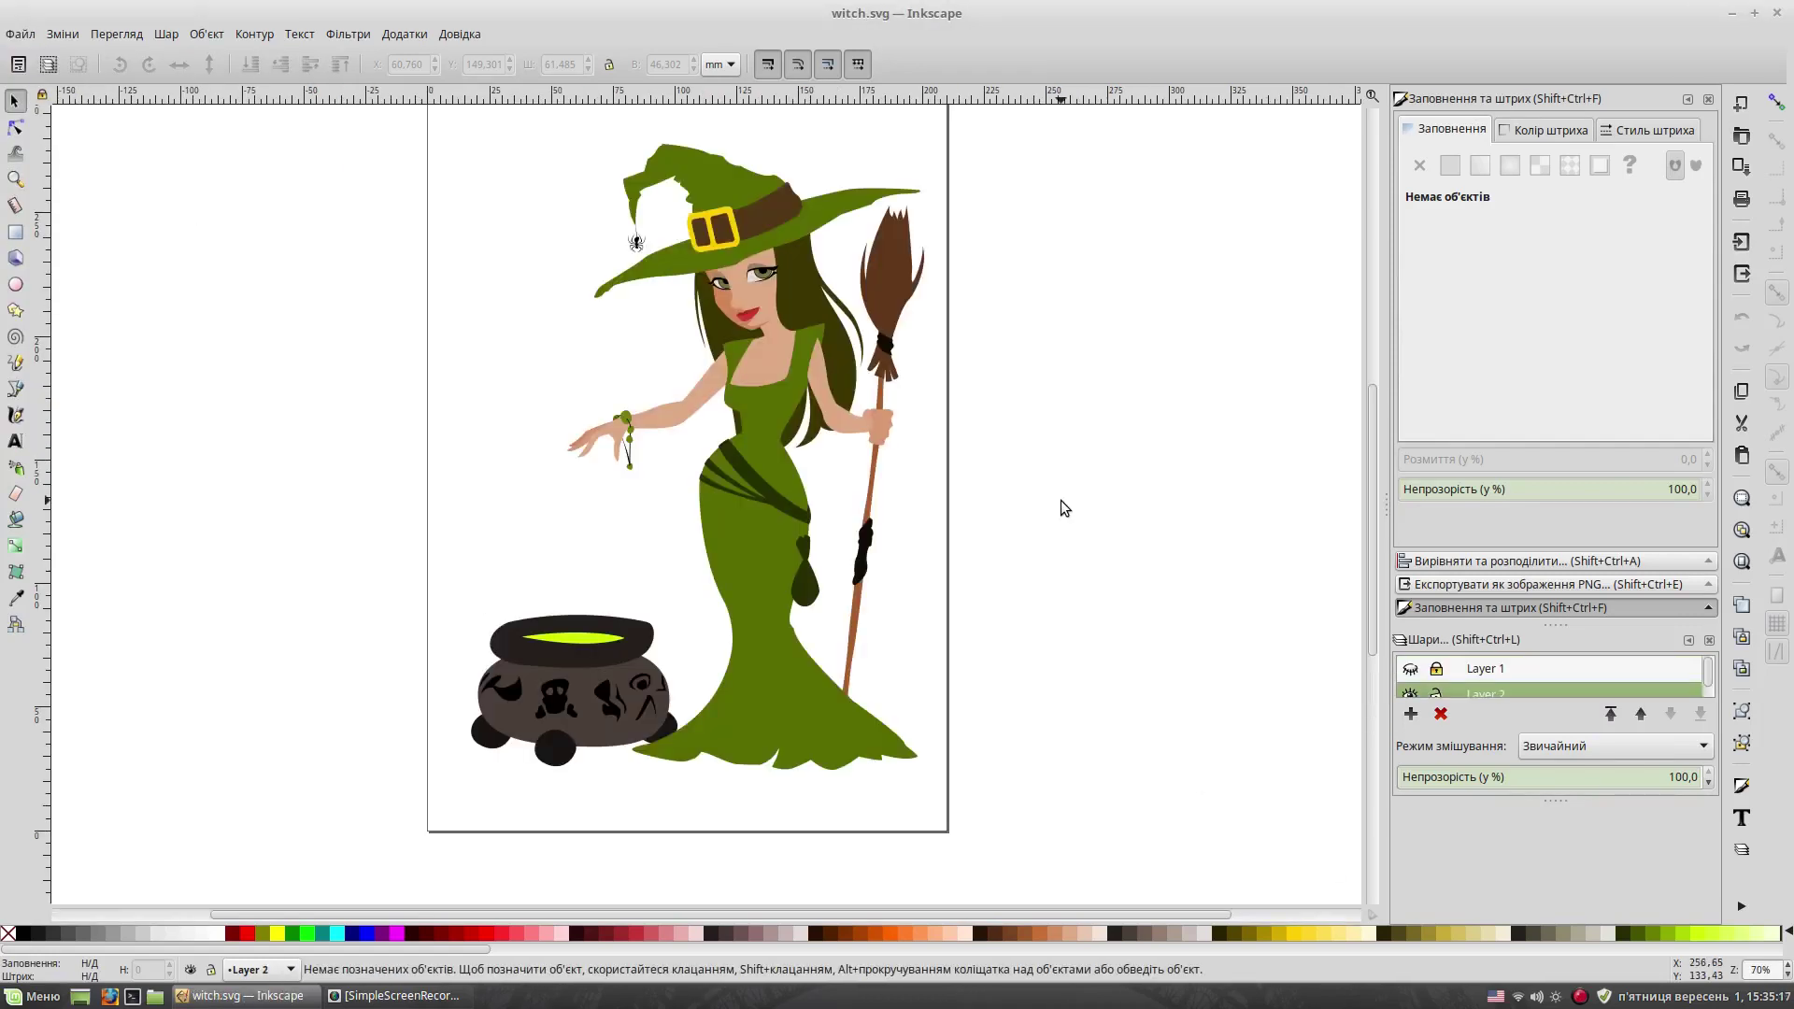
{"action": "key", "text": "plus"}
{"action": "key", "text": "plus"}
{"action": "key", "text": "plus"}
{"action": "scroll", "coordinate": [873, 708], "scroll_direction": "up", "scroll_amount": 8}
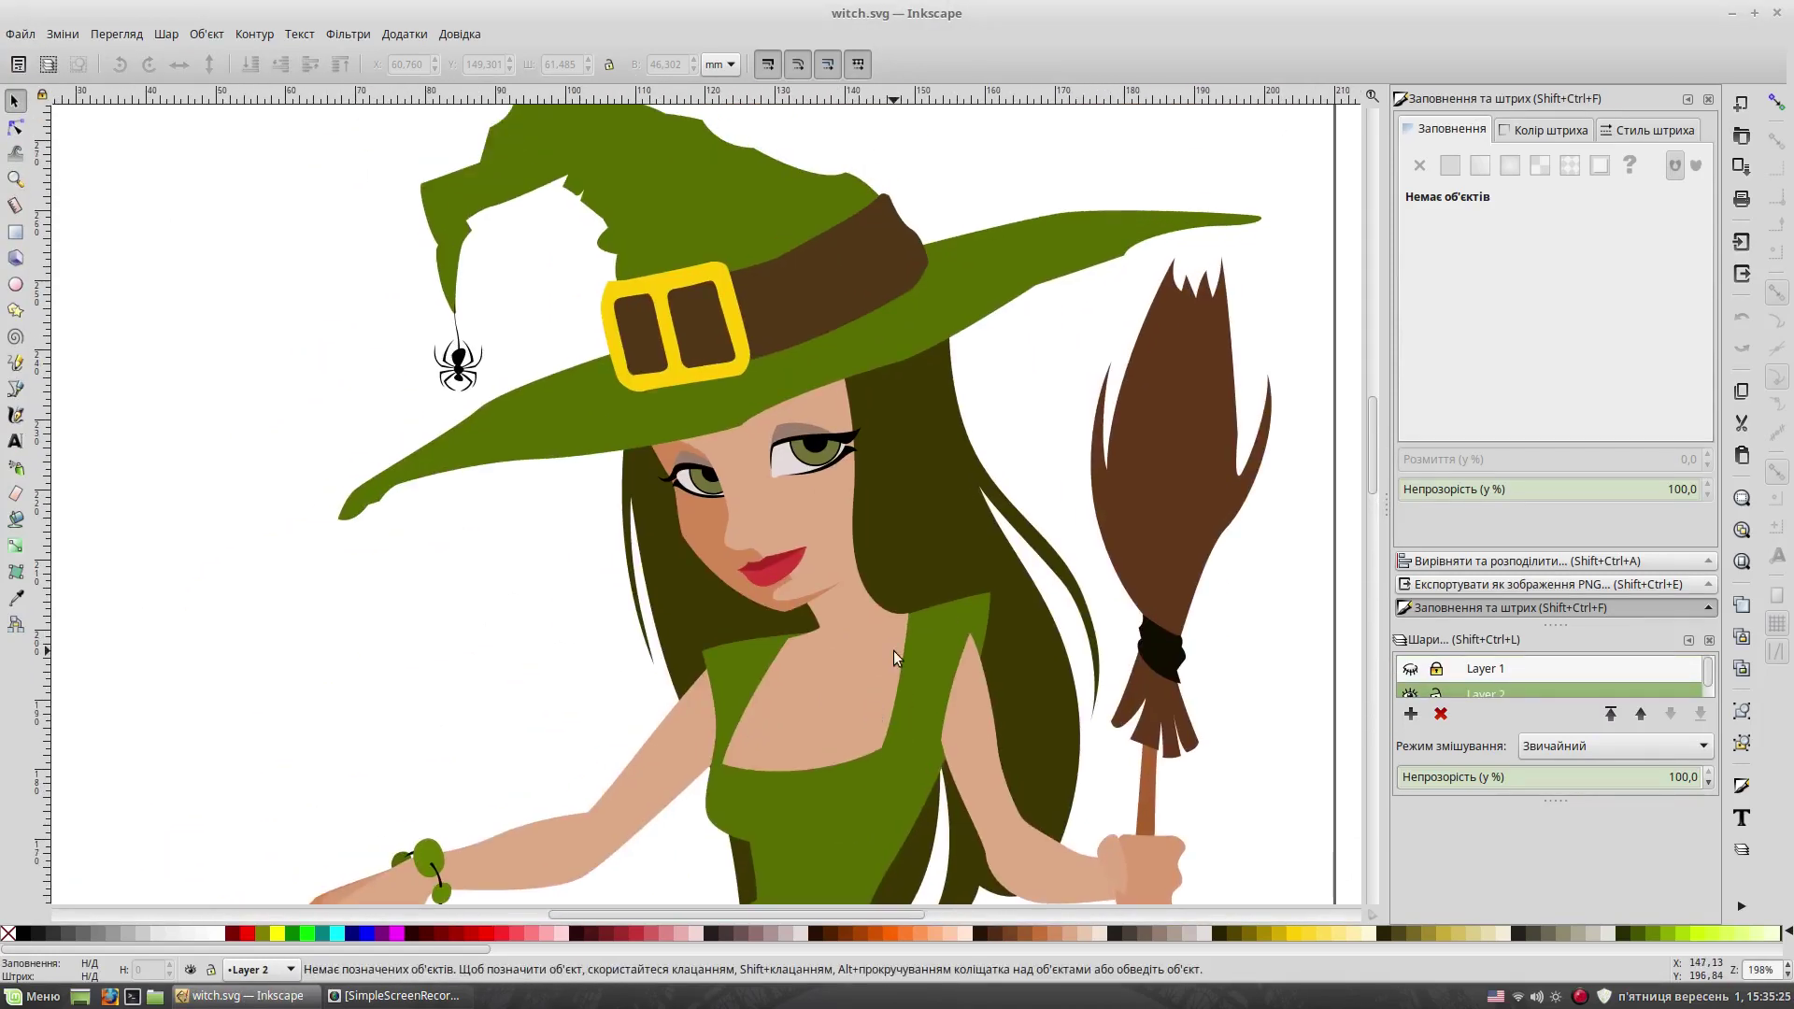
Step: Enlarge the Layers list, zoom closer on the face and unhide the sketch on Layer 1
{"action": "left_click_drag", "start_coordinate": [1564, 623], "coordinate": [1563, 744]}
{"action": "type", "text": "++"}
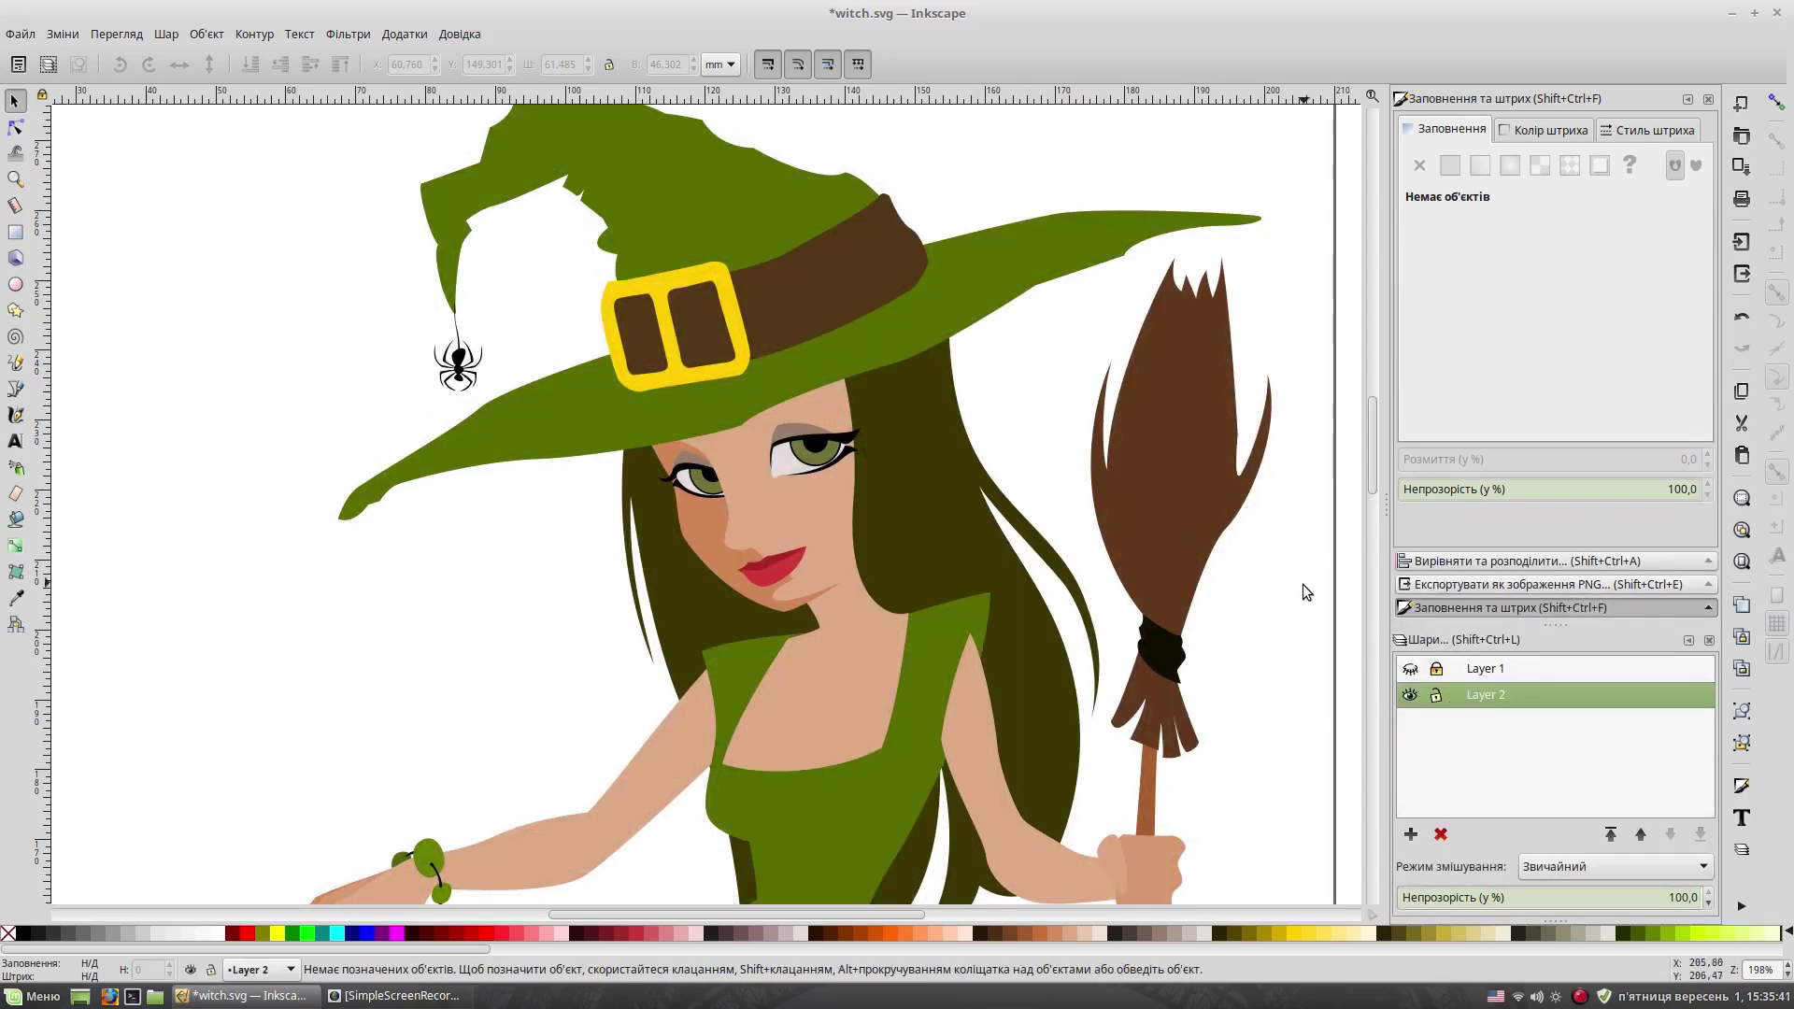
{"action": "key", "text": "plus"}
{"action": "key", "text": "plus"}
{"action": "key", "text": "plus"}
{"action": "scroll", "coordinate": [591, 582], "scroll_direction": "down", "scroll_amount": 3}
{"action": "left_click", "coordinate": [1409, 669]}
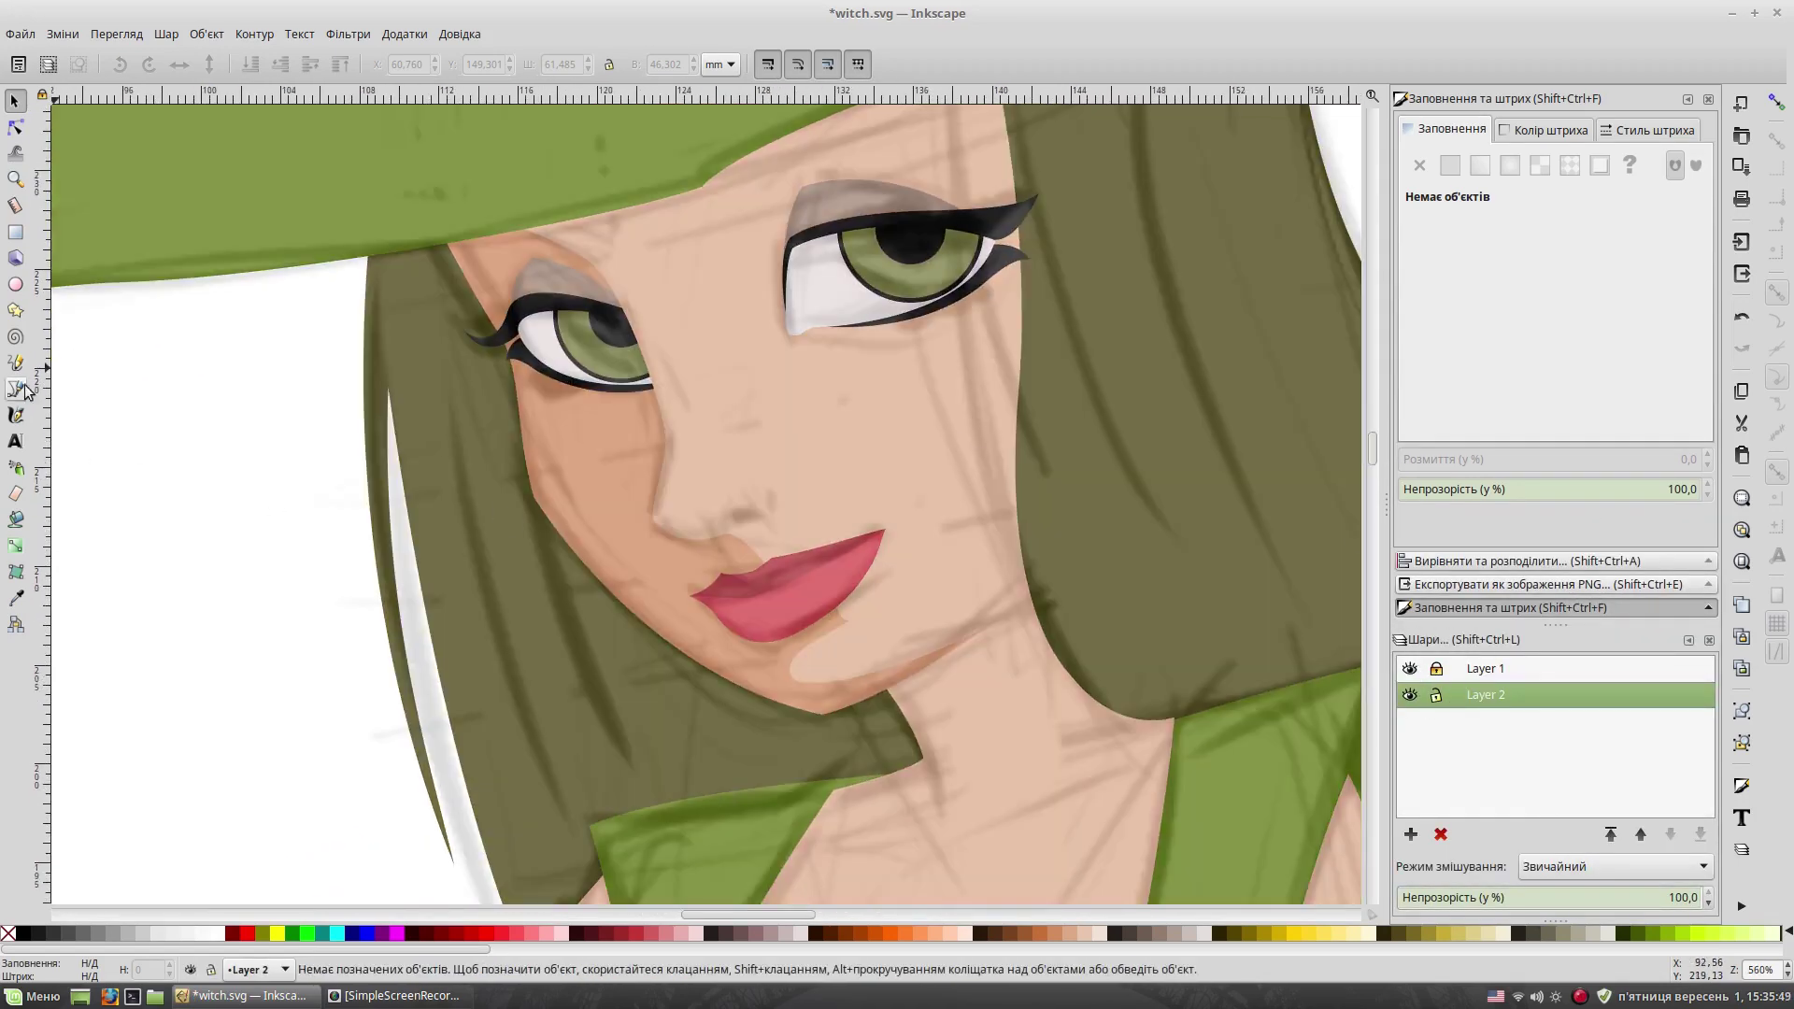
Step: Draw two nostril shapes with the Bezier tool
{"action": "key", "text": "b"}
{"action": "left_click", "coordinate": [726, 524]}
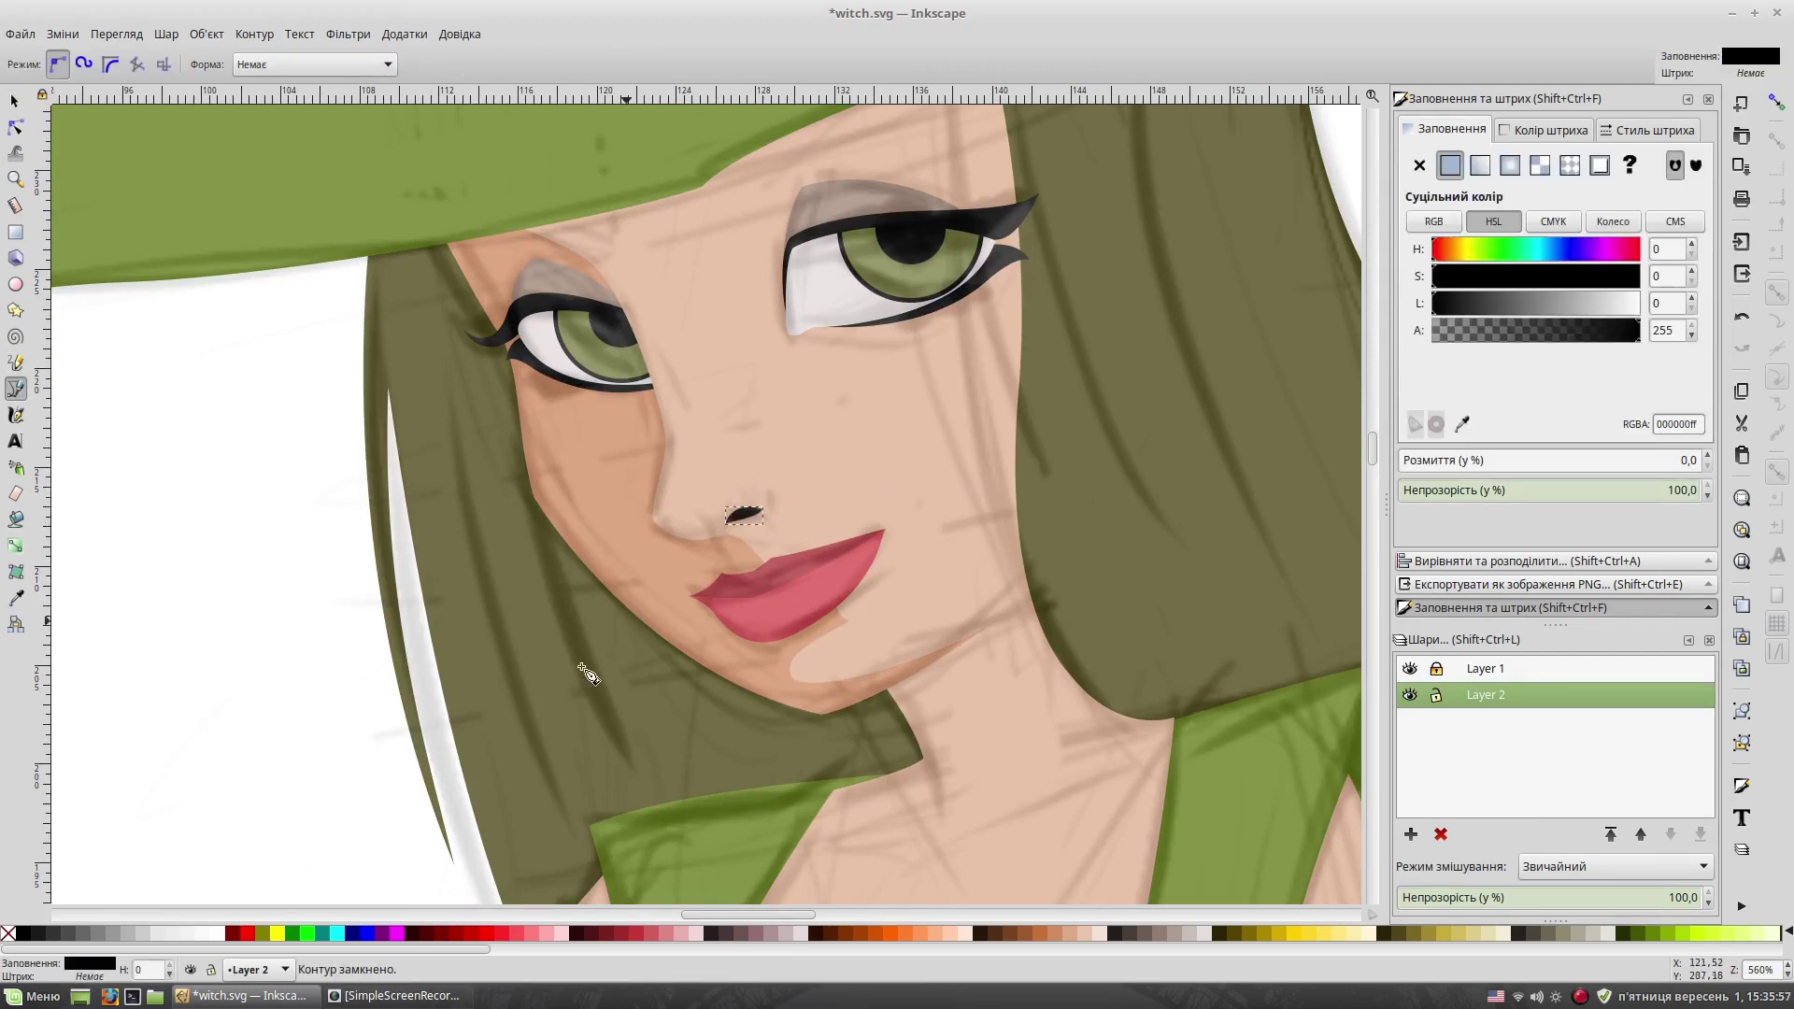
{"action": "left_click", "coordinate": [726, 525]}
{"action": "key", "text": "s"}
{"action": "key", "text": "Escape"}
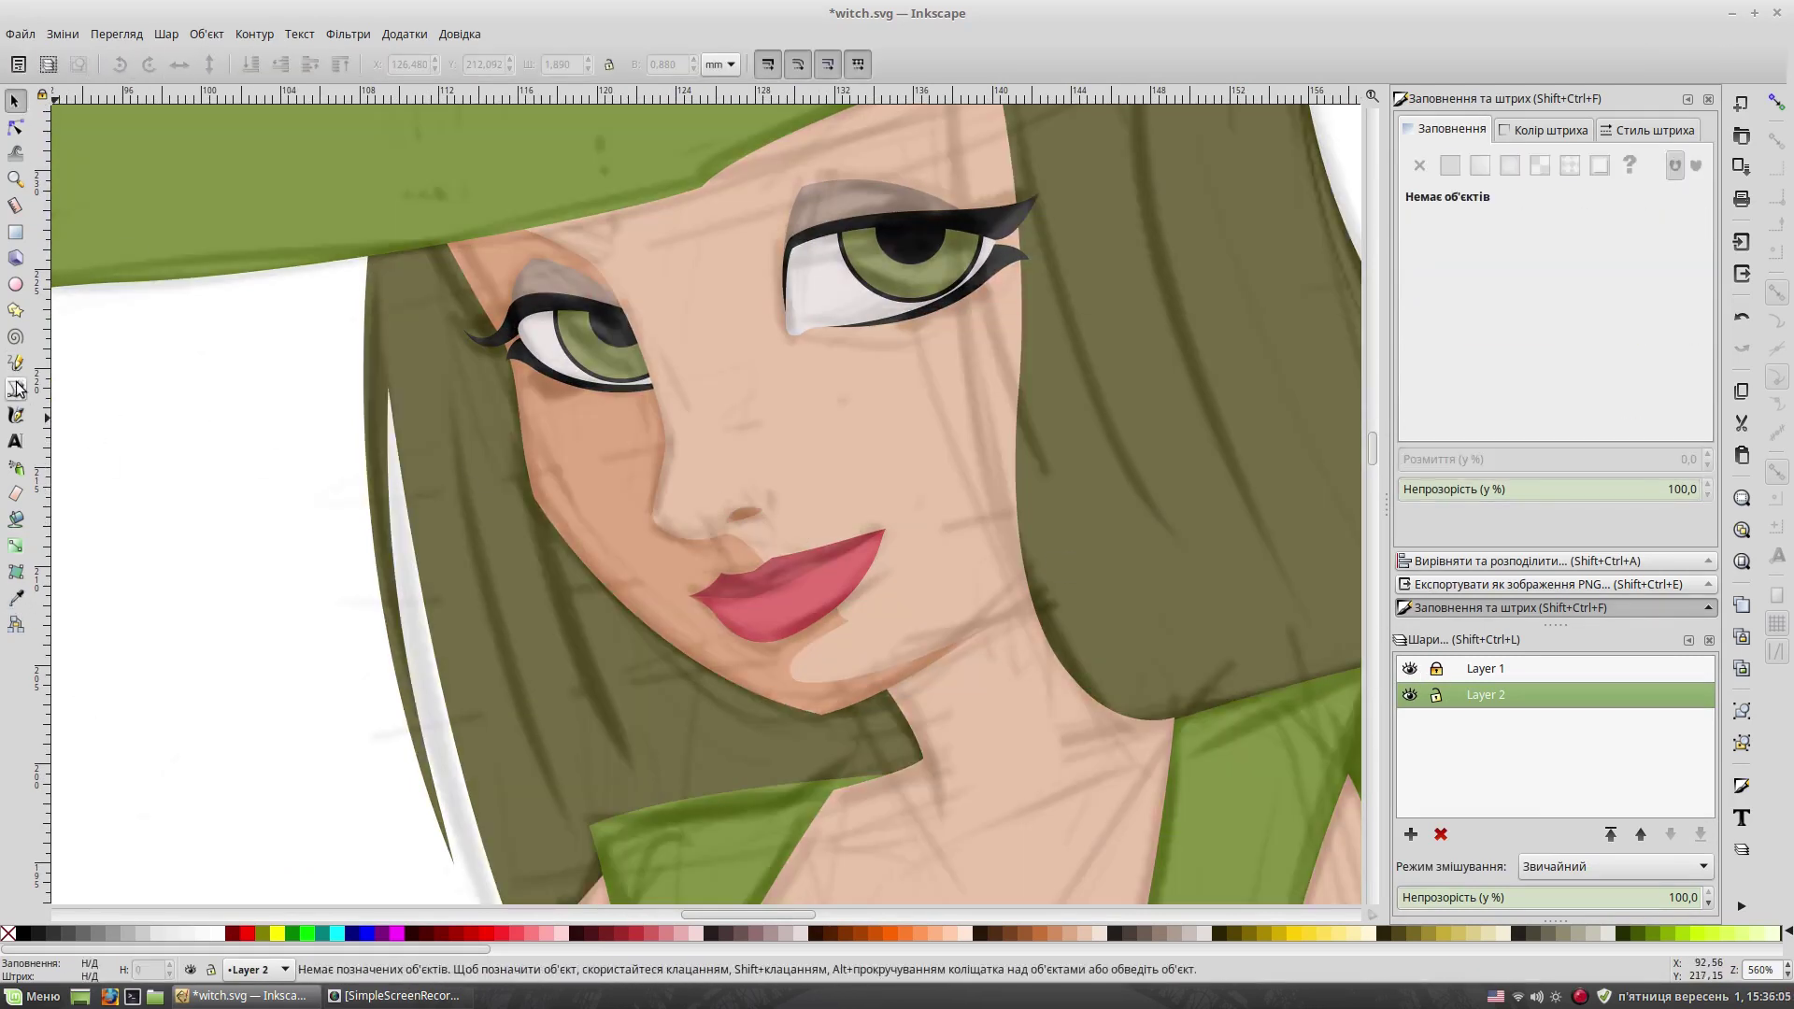
{"action": "left_click", "coordinate": [15, 388]}
{"action": "left_click", "coordinate": [757, 469]}
{"action": "left_click_drag", "start_coordinate": [786, 480], "coordinate": [760, 542]}
{"action": "left_click", "coordinate": [757, 469]}
{"action": "key", "text": "Escape"}
Step: Draw a curved path beside the upper lip and hide the Layer 1 sketch
{"action": "left_click_drag", "start_coordinate": [728, 545], "coordinate": [729, 582]}
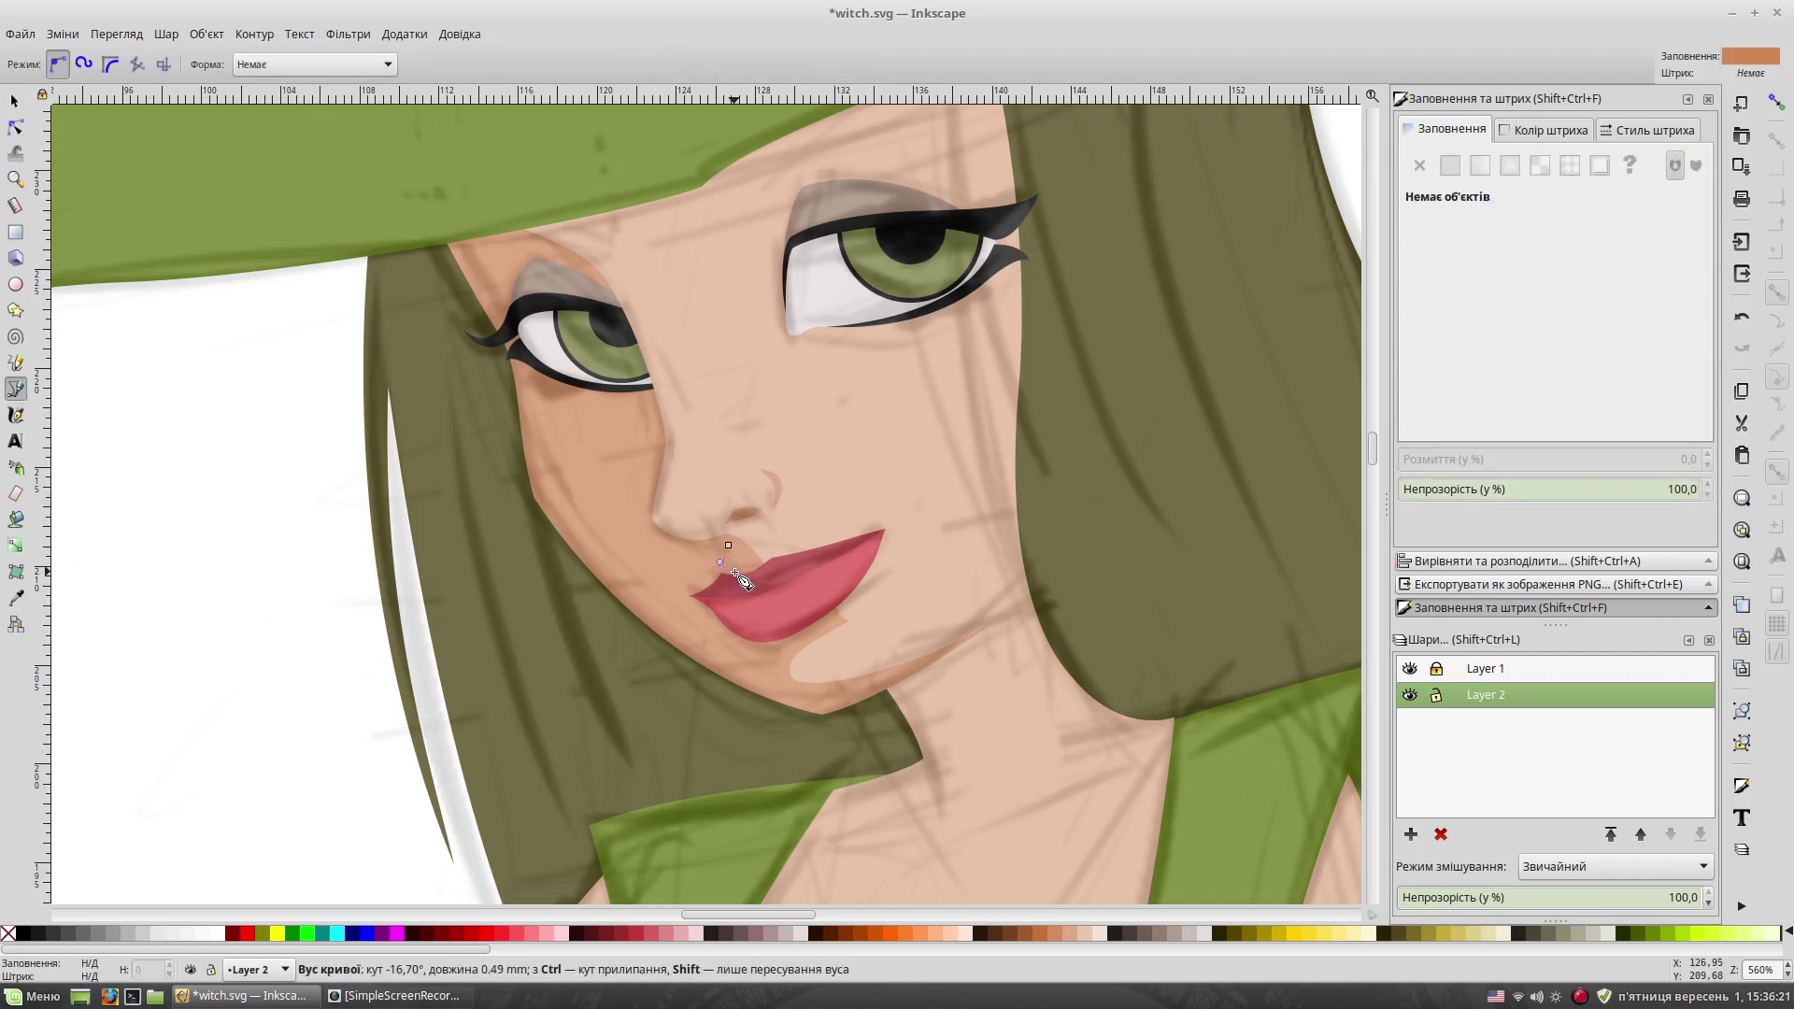
{"action": "key", "text": "Return"}
{"action": "left_click", "coordinate": [1411, 668]}
{"action": "key", "text": "space"}
{"action": "left_click_drag", "start_coordinate": [935, 499], "coordinate": [848, 555]}
Step: Add a shadow under the right eye, sampled from the skin and shifted to warmer brown
{"action": "left_click", "coordinate": [16, 388]}
{"action": "left_click_drag", "start_coordinate": [694, 390], "coordinate": [712, 423]}
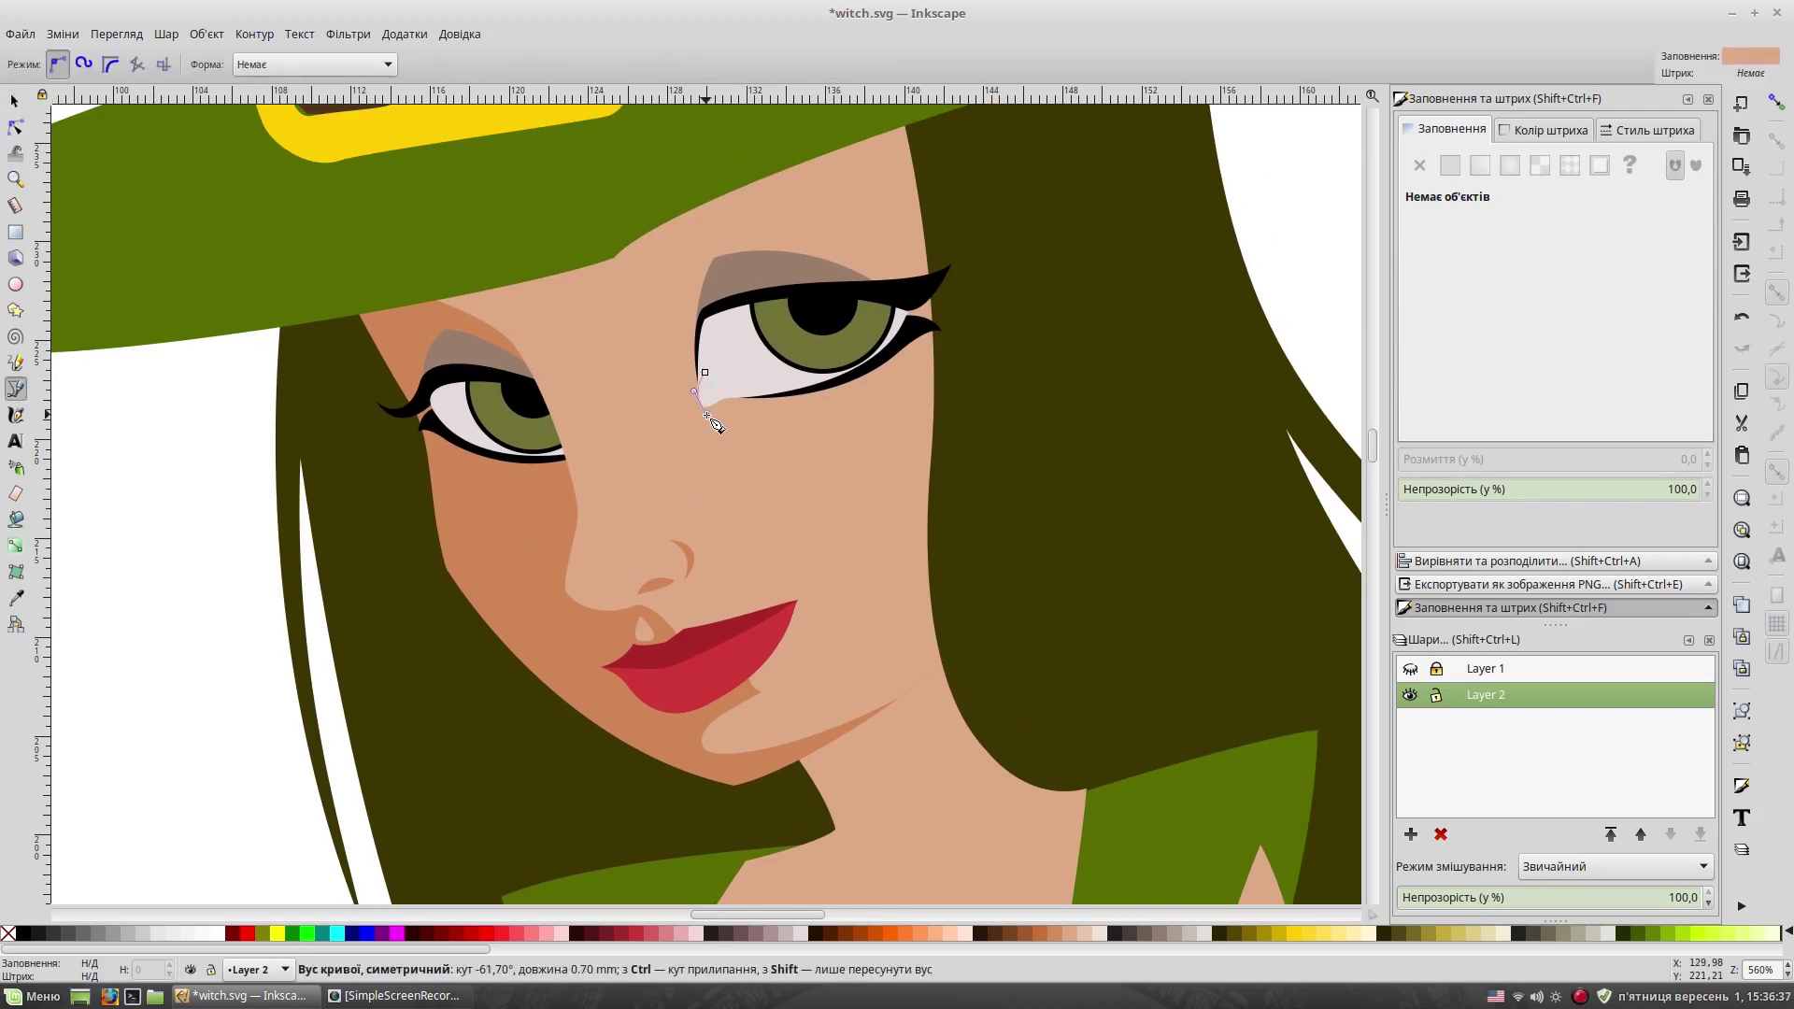
{"action": "left_click", "coordinate": [704, 372]}
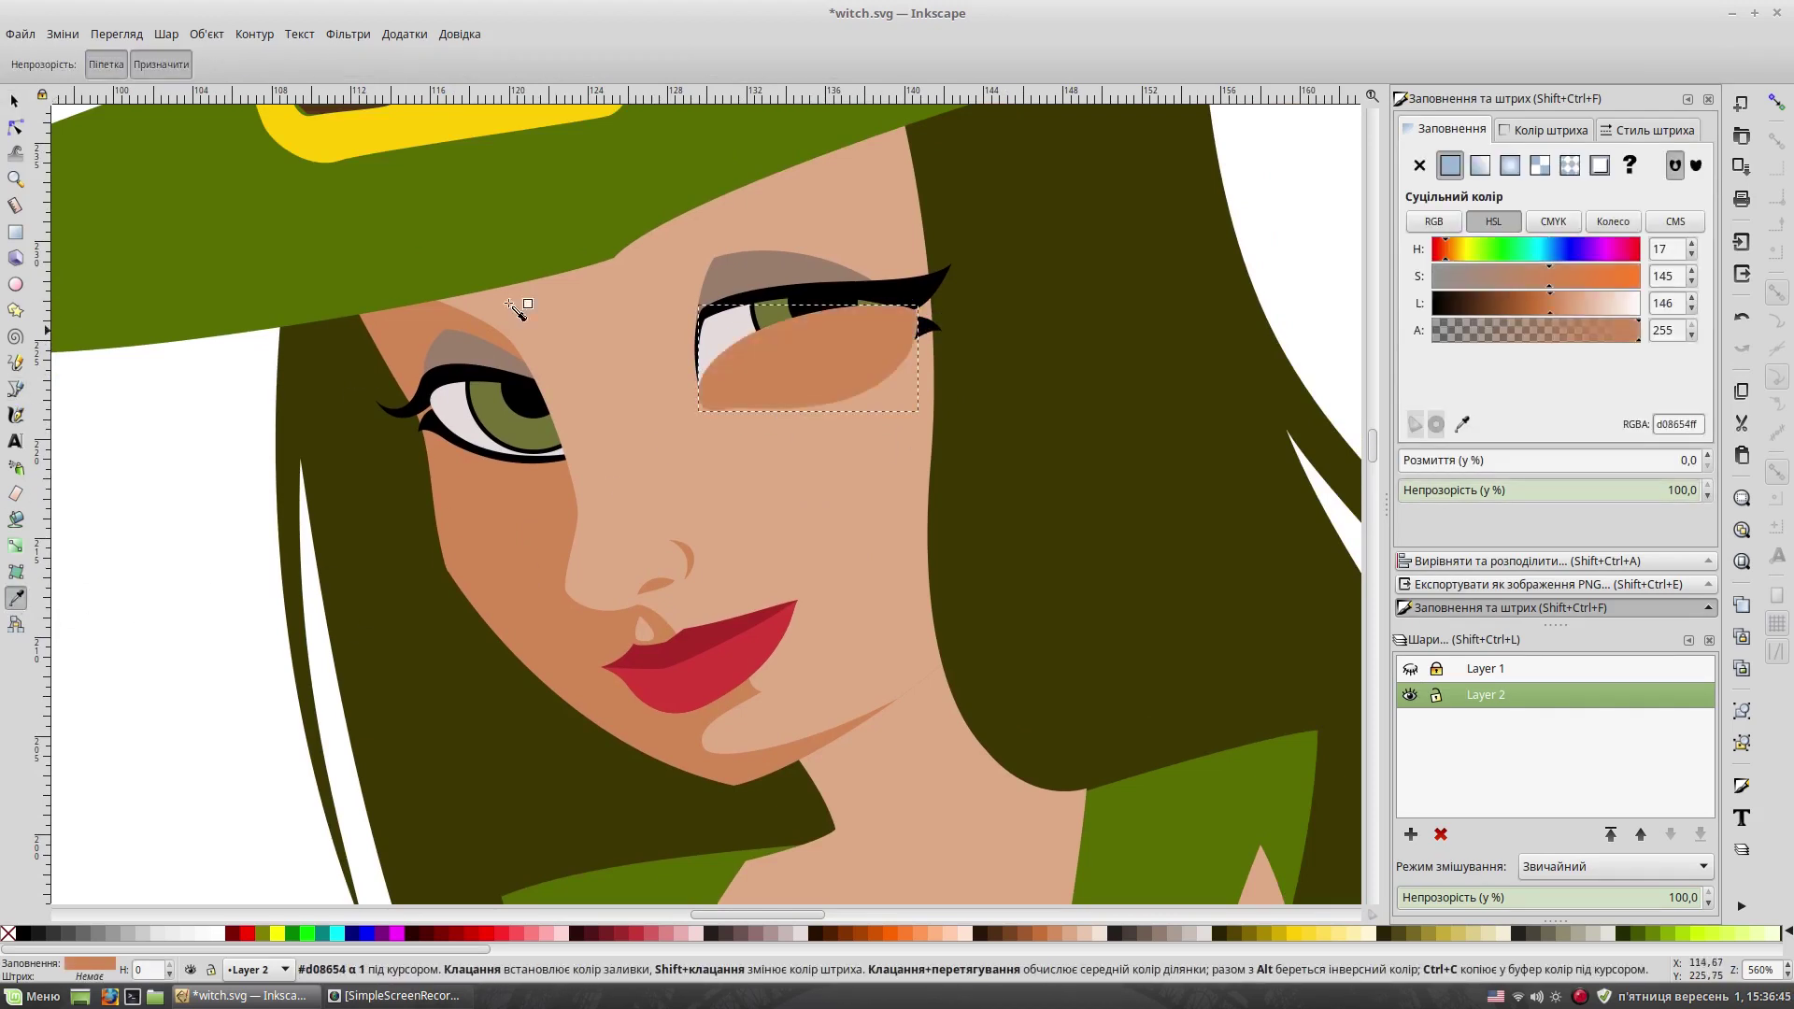
{"action": "key", "text": "s"}
{"action": "left_click", "coordinate": [281, 66]}
{"action": "left_click_drag", "start_coordinate": [1475, 250], "coordinate": [1452, 261]}
{"action": "left_click", "coordinate": [229, 755]}
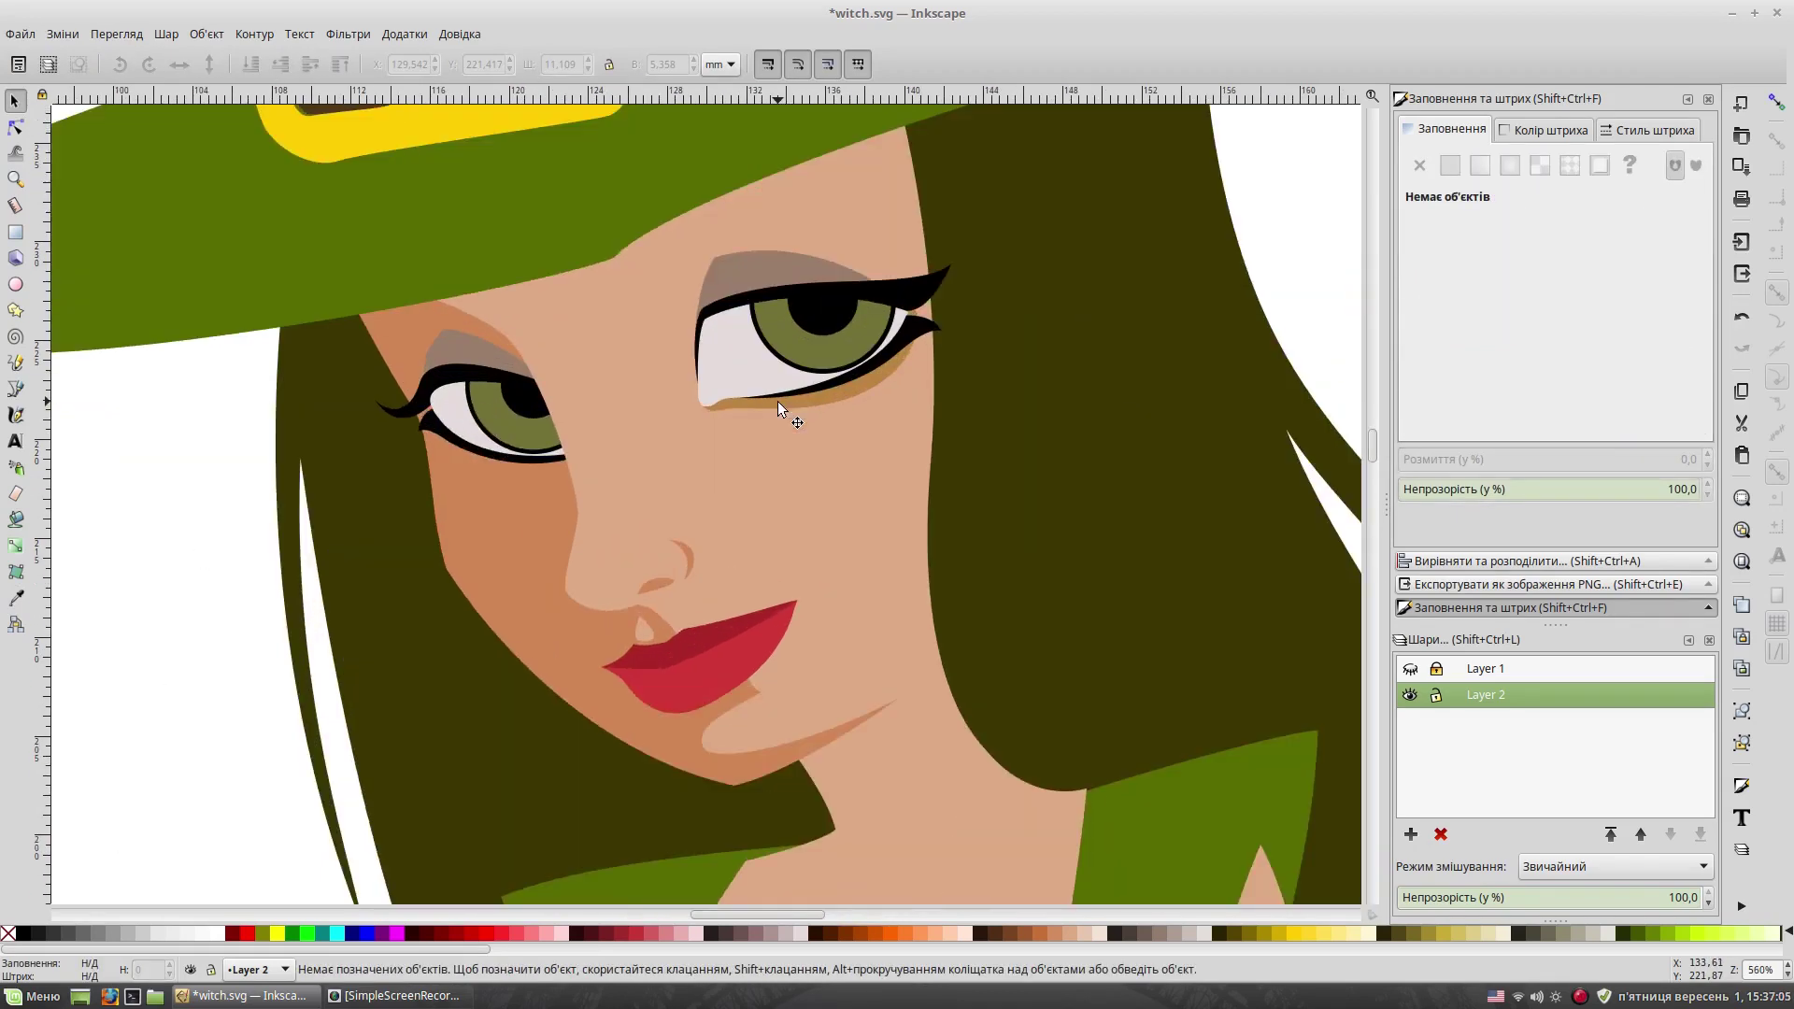
Step: Add a darker brown shadow under the left eye
{"action": "key", "text": "b"}
{"action": "left_click_drag", "start_coordinate": [428, 435], "coordinate": [445, 458]}
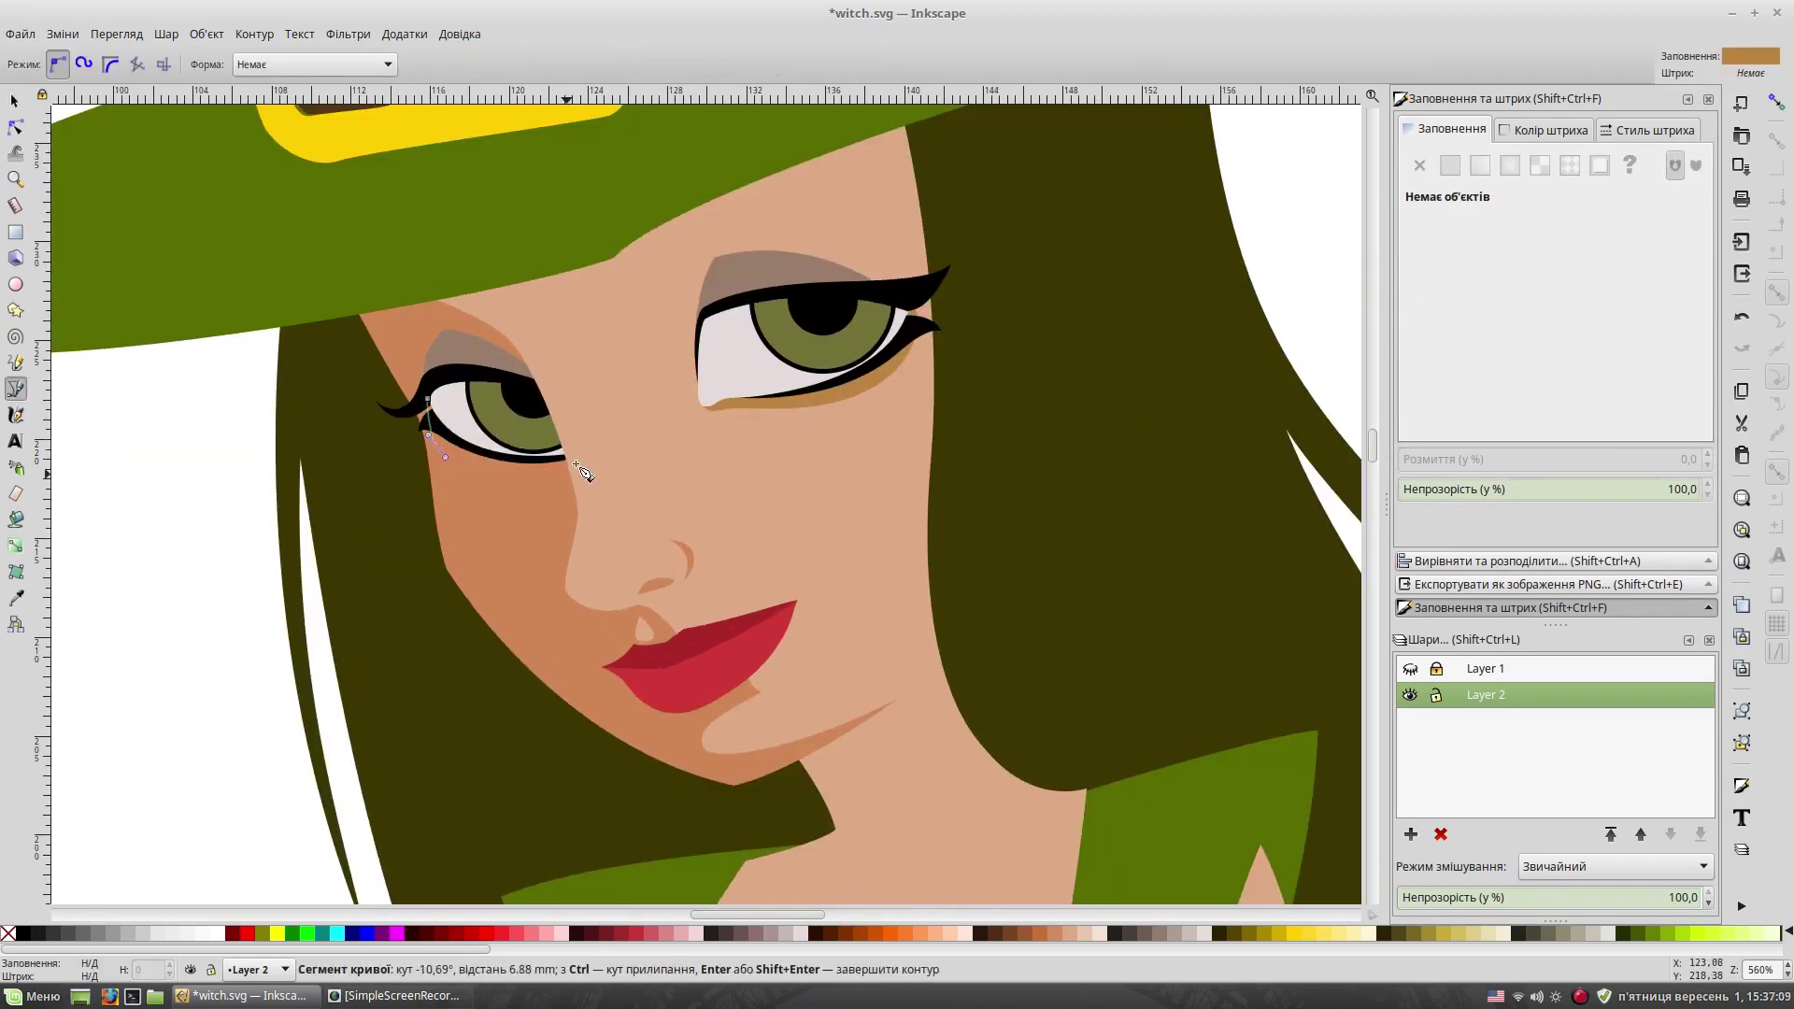
{"action": "key", "text": "Return"}
{"action": "left_click", "coordinate": [16, 101]}
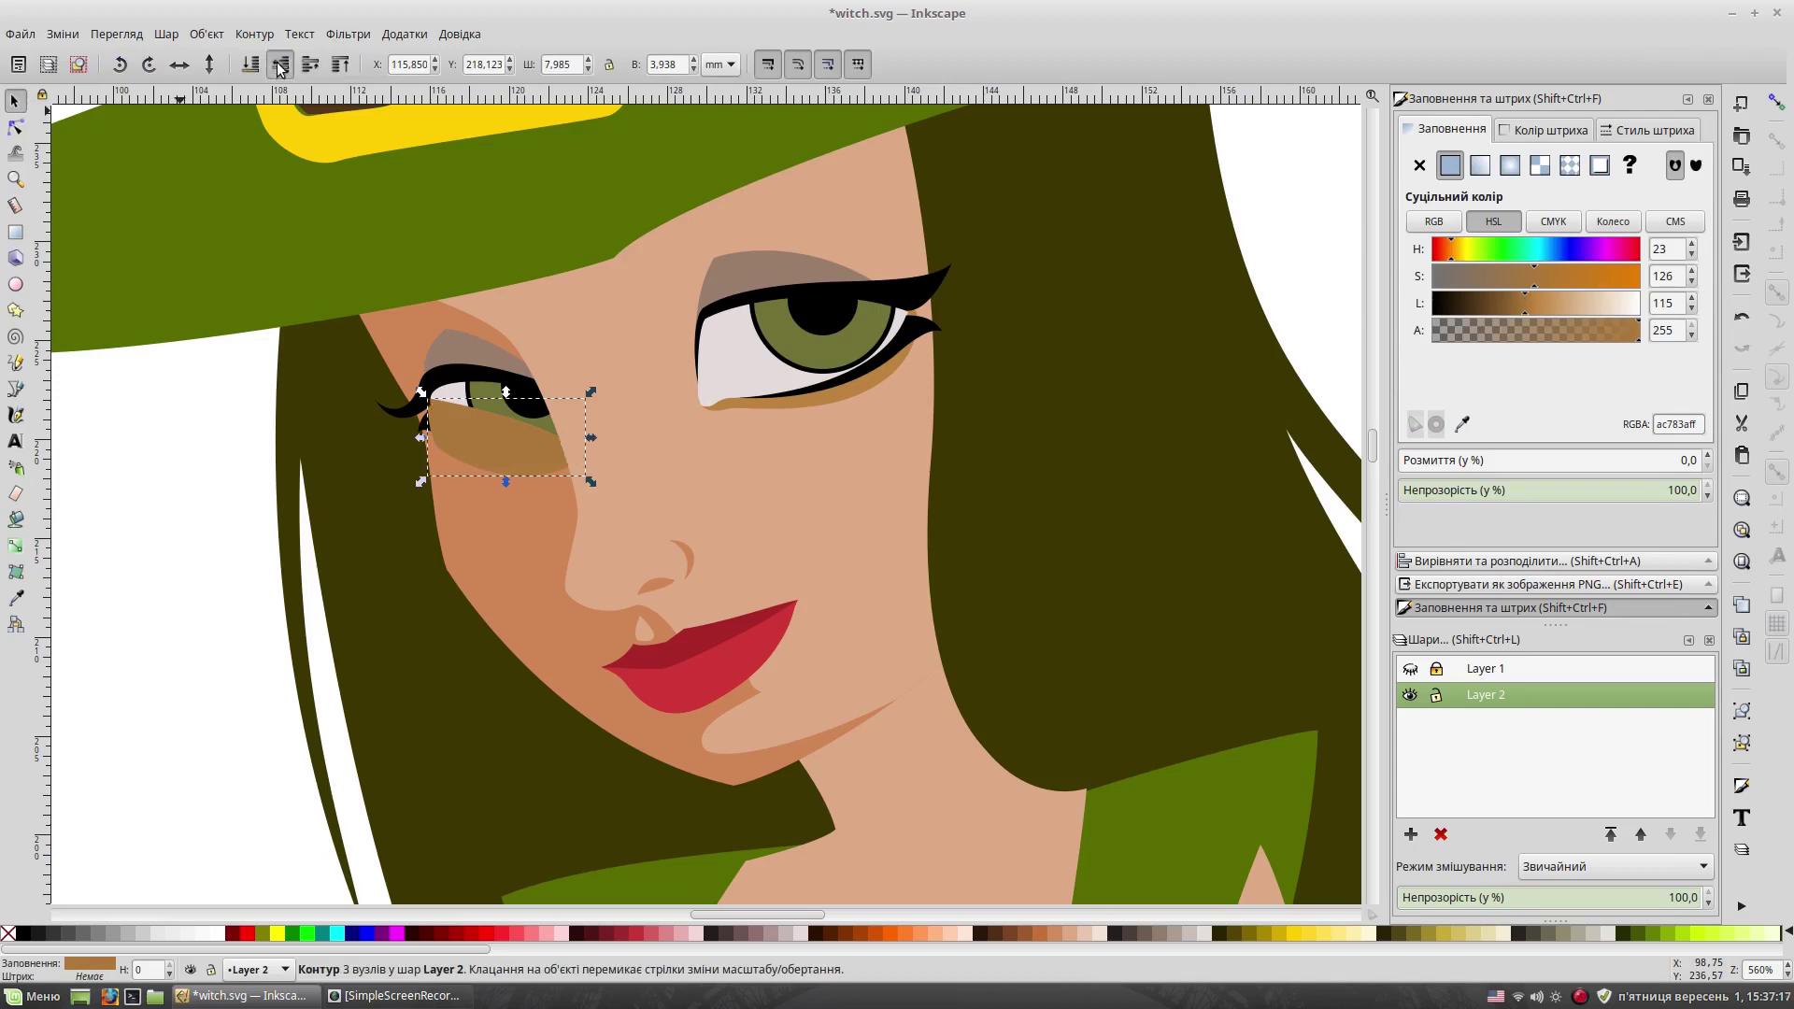
{"action": "left_click_drag", "start_coordinate": [1525, 304], "coordinate": [1512, 308]}
{"action": "key", "text": "Escape"}
Step: Check a nearby face shape and the grey eyeshadow, then outline a highlight in the right eye
{"action": "left_click", "coordinate": [504, 463]}
{"action": "key", "text": "Escape"}
{"action": "scroll", "coordinate": [688, 331], "scroll_direction": "right", "scroll_amount": 2}
{"action": "left_click", "coordinate": [383, 321]}
{"action": "key", "text": "Escape"}
{"action": "scroll", "coordinate": [748, 412], "scroll_direction": "up", "scroll_amount": 1}
{"action": "scroll", "coordinate": [747, 412], "scroll_direction": "right", "scroll_amount": 1}
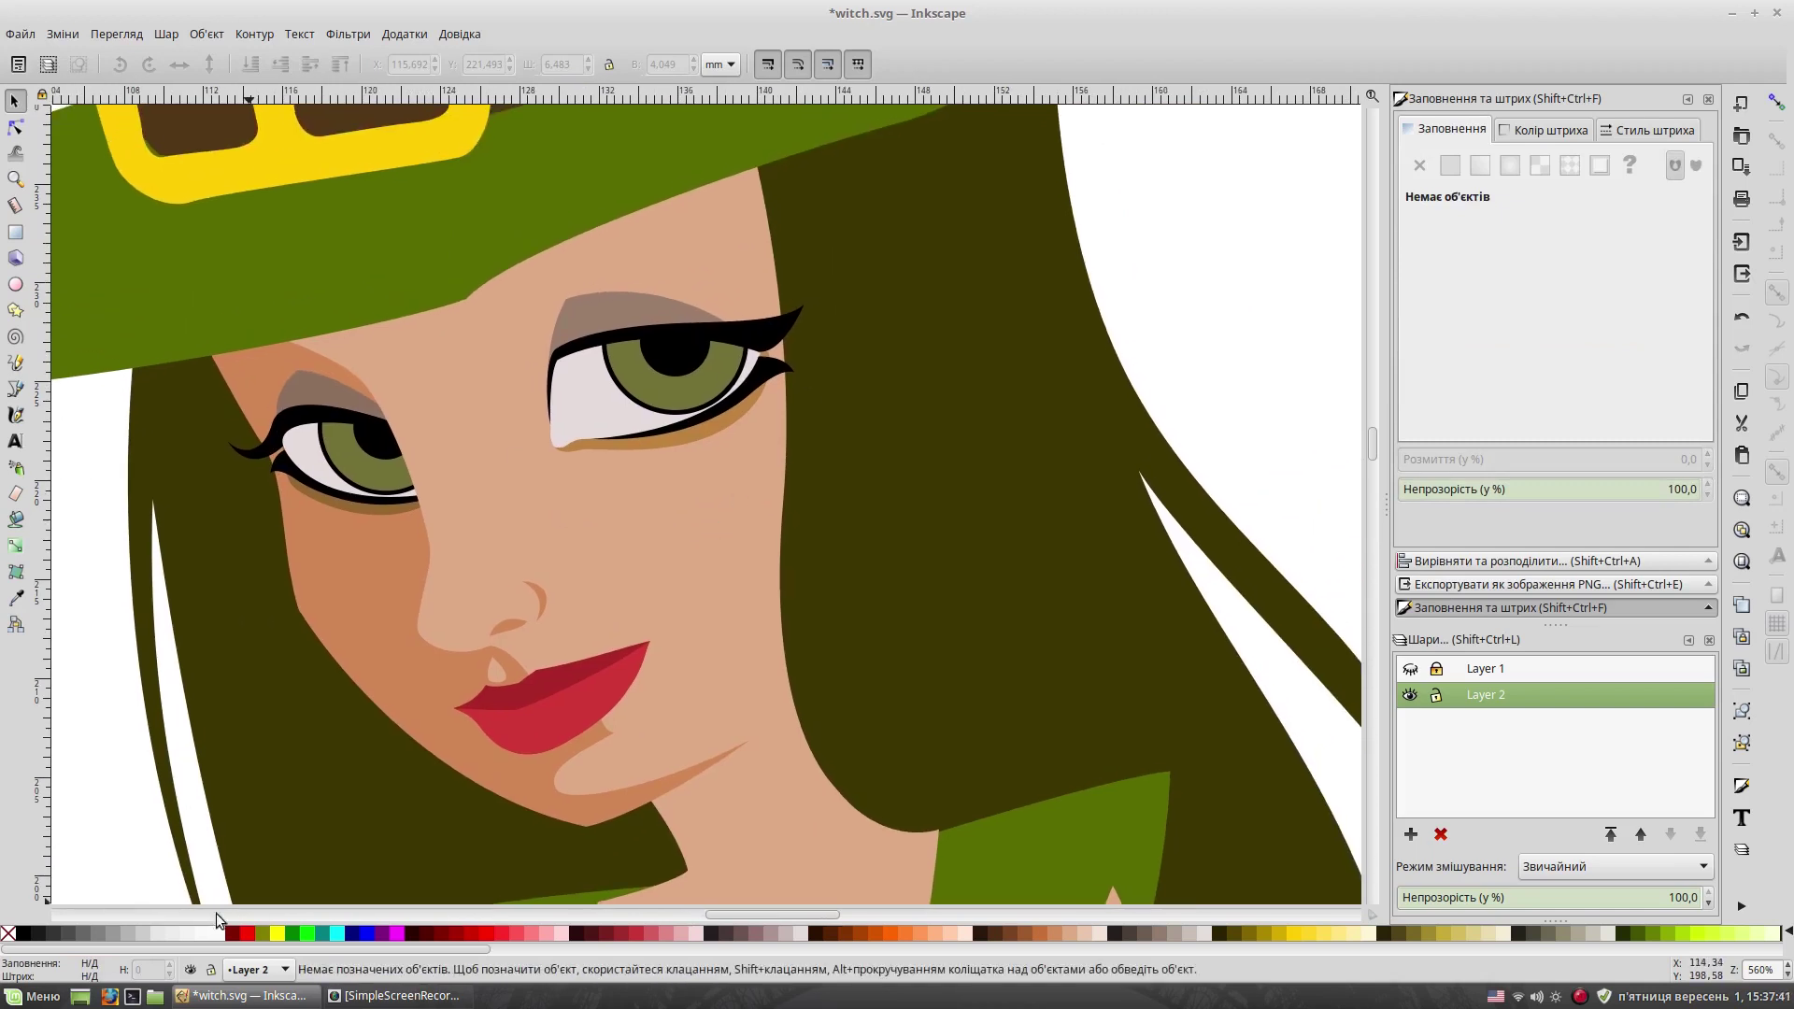
{"action": "left_click", "coordinate": [15, 389]}
{"action": "left_click_drag", "start_coordinate": [684, 355], "coordinate": [729, 374]}
Step: Close the right-eye highlight shape and fill it white
{"action": "left_click", "coordinate": [697, 360]}
{"action": "key", "text": "s"}
{"action": "left_click", "coordinate": [721, 353]}
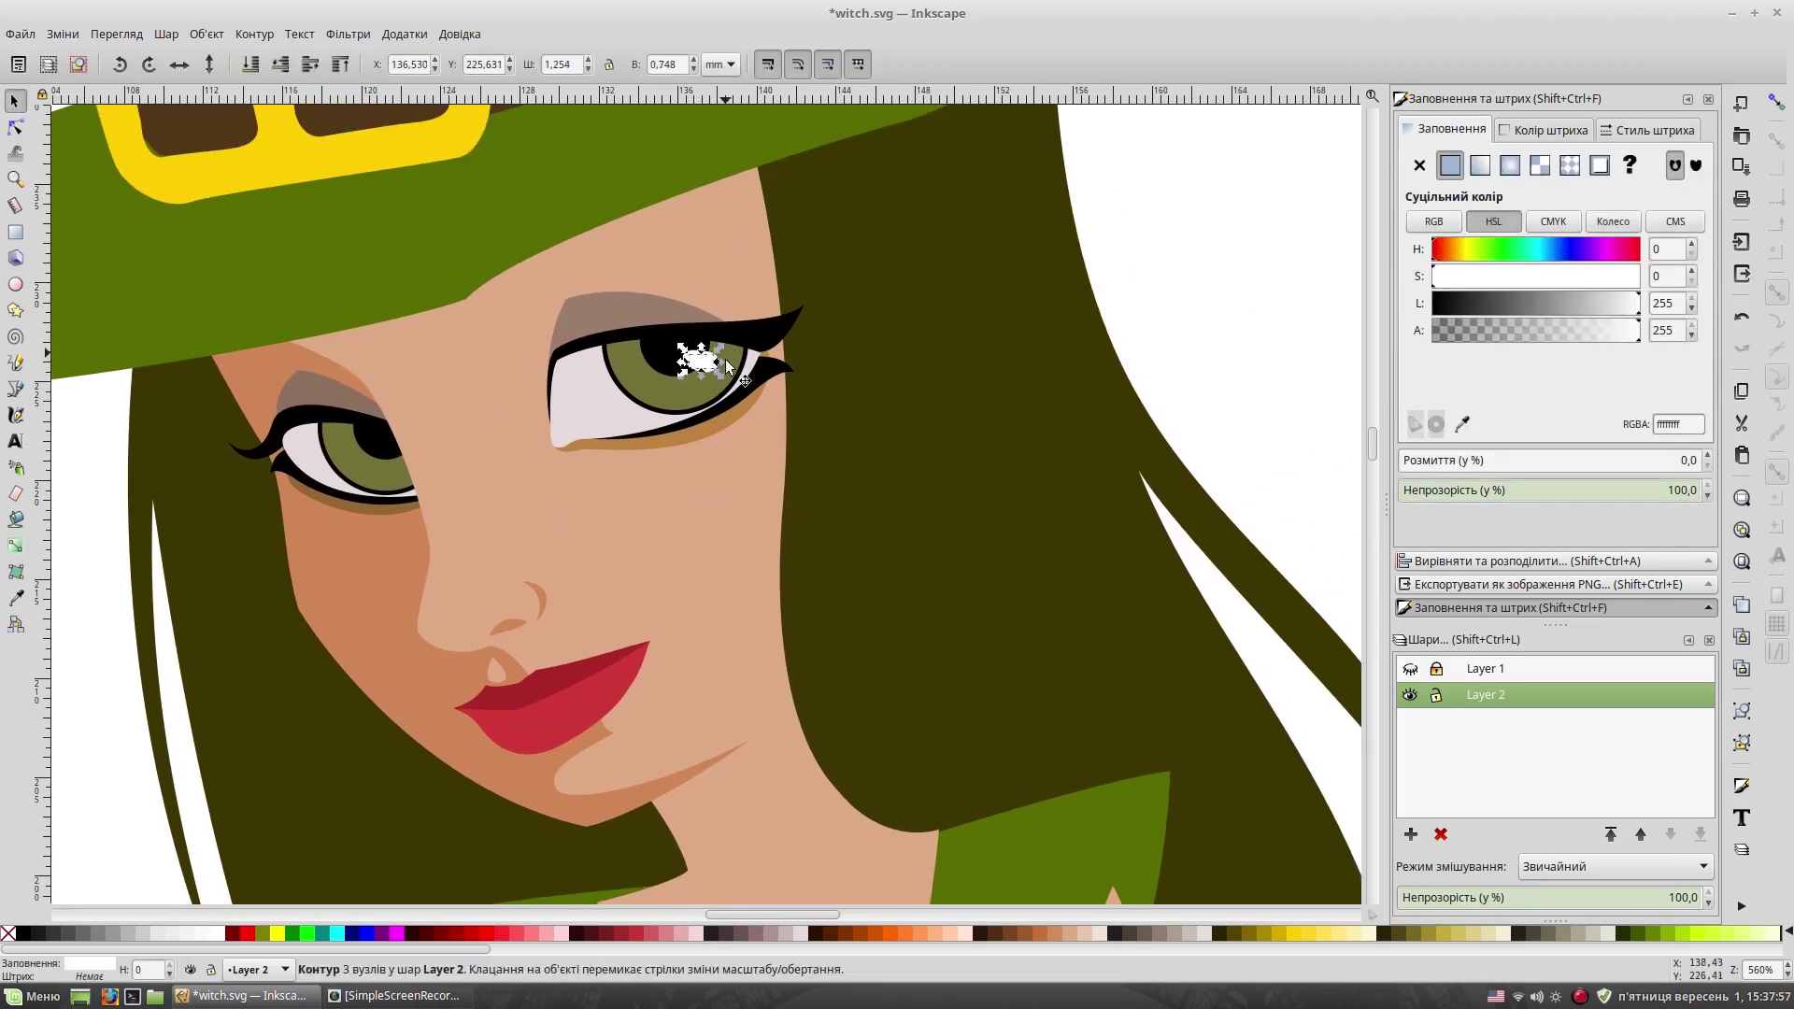
Step: Duplicate both right-eye highlights onto the left eye and tone one light grey (cccccc)
{"action": "left_click", "coordinate": [705, 361], "text": "shift"}
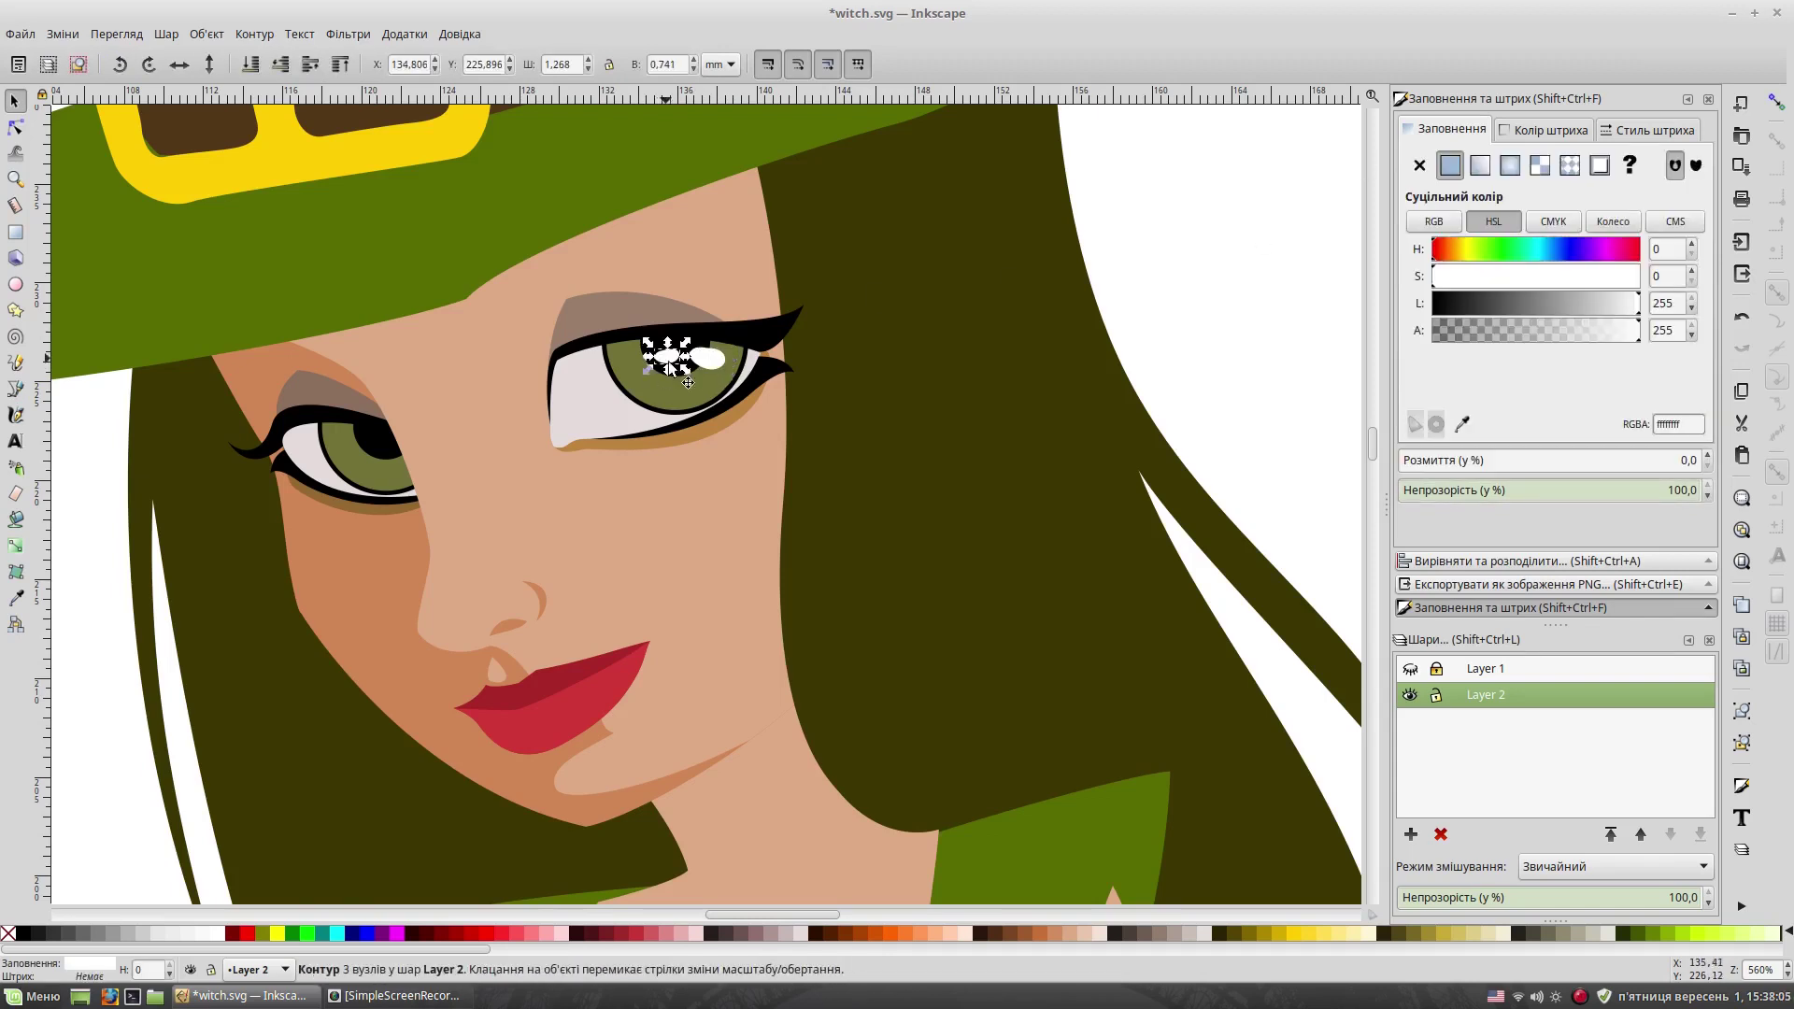
{"action": "left_click", "coordinate": [157, 935]}
{"action": "key", "text": "ctrl+d"}
{"action": "left_click_drag", "start_coordinate": [667, 365], "coordinate": [358, 455]}
{"action": "left_click", "coordinate": [358, 455], "text": "shift"}
{"action": "left_click", "coordinate": [396, 446]}
{"action": "left_click", "coordinate": [129, 934]}
{"action": "key", "text": "Escape"}
{"action": "scroll", "coordinate": [396, 325], "scroll_direction": "down", "scroll_amount": 2}
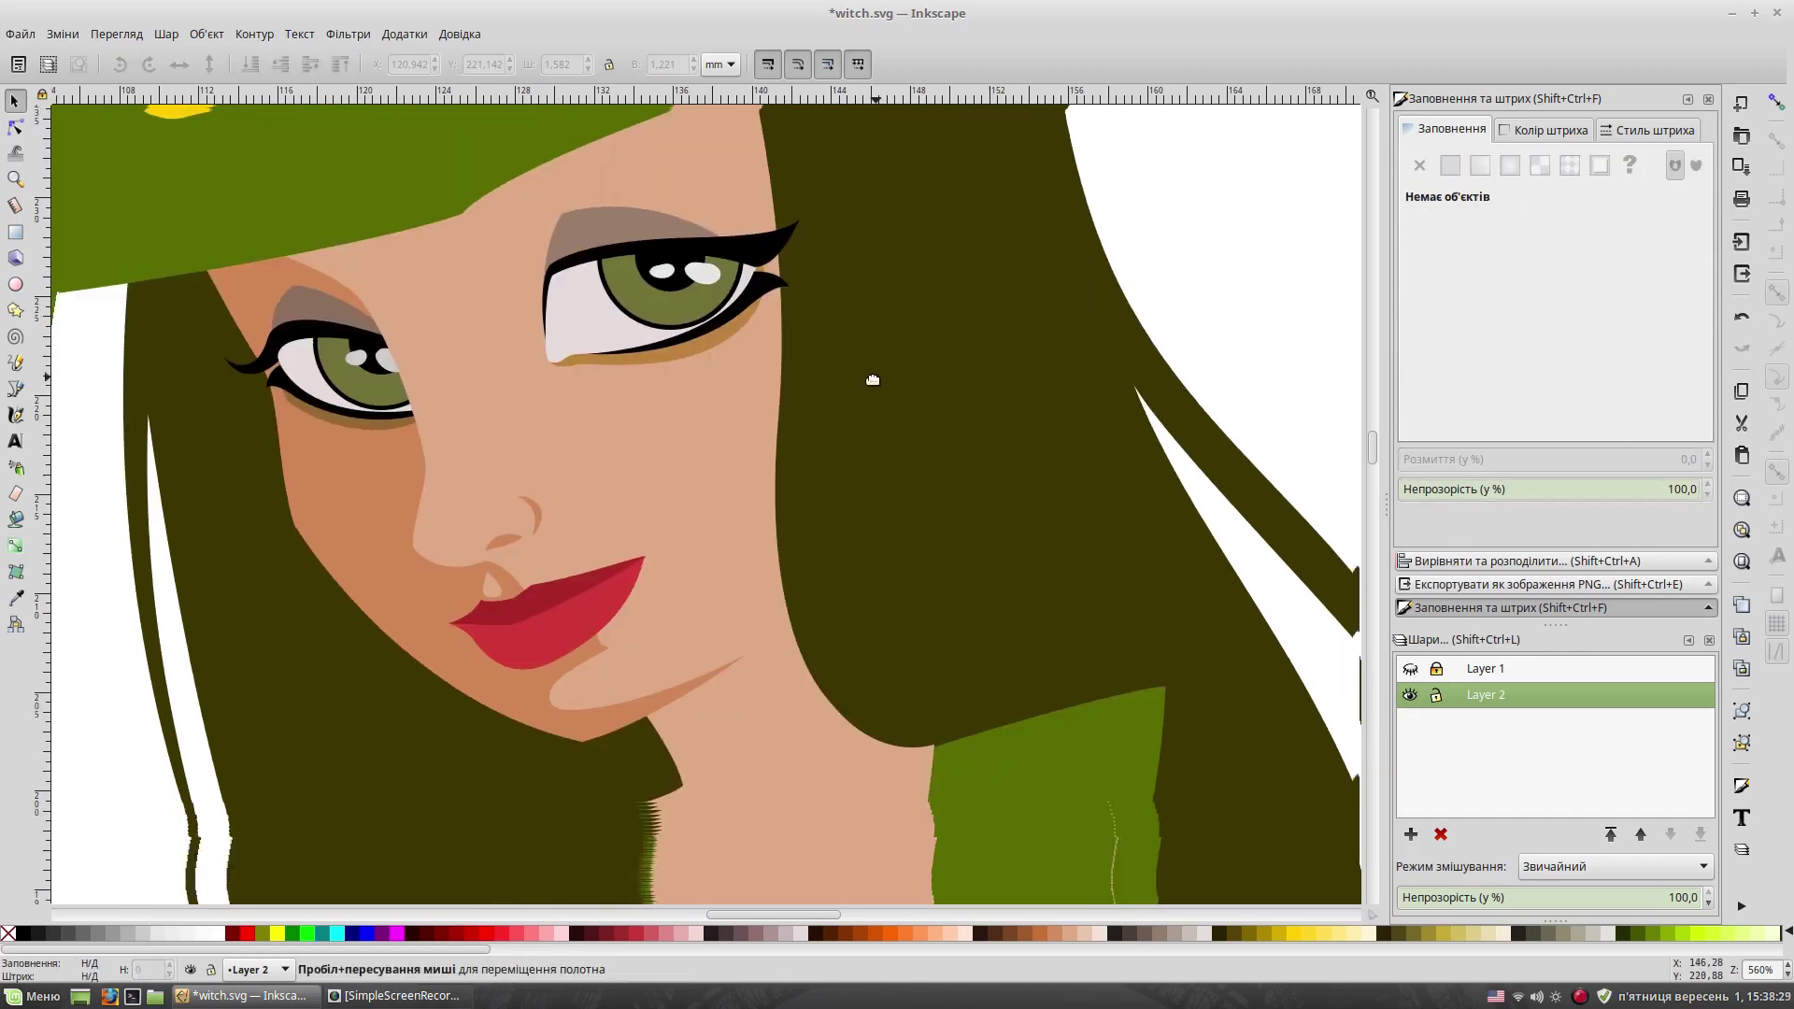
Step: Draw a nose highlight shape in a lighter skin tone
{"action": "scroll", "coordinate": [396, 325], "scroll_direction": "down", "scroll_amount": 2, "text": "ctrl"}
{"action": "scroll", "coordinate": [397, 326], "scroll_direction": "up", "scroll_amount": 2, "text": "ctrl"}
{"action": "scroll", "coordinate": [613, 421], "scroll_direction": "down", "scroll_amount": 2}
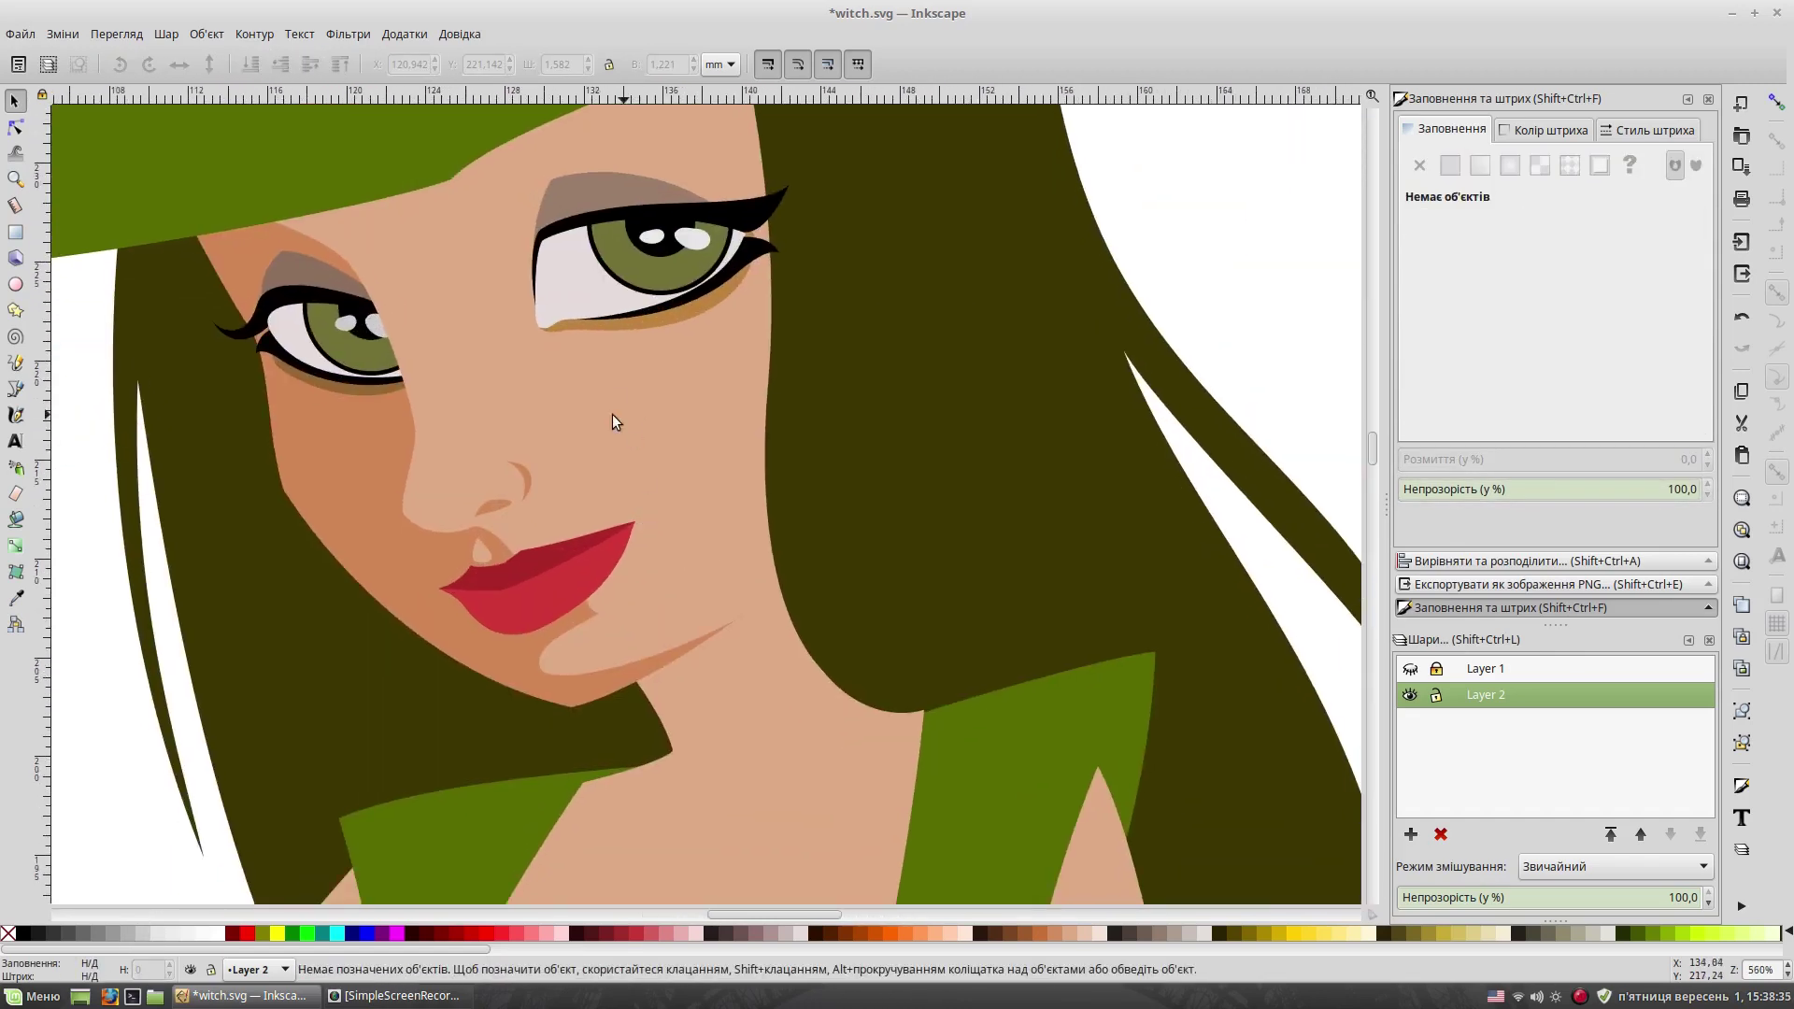
{"action": "left_click", "coordinate": [576, 695]}
{"action": "left_click", "coordinate": [102, 450]}
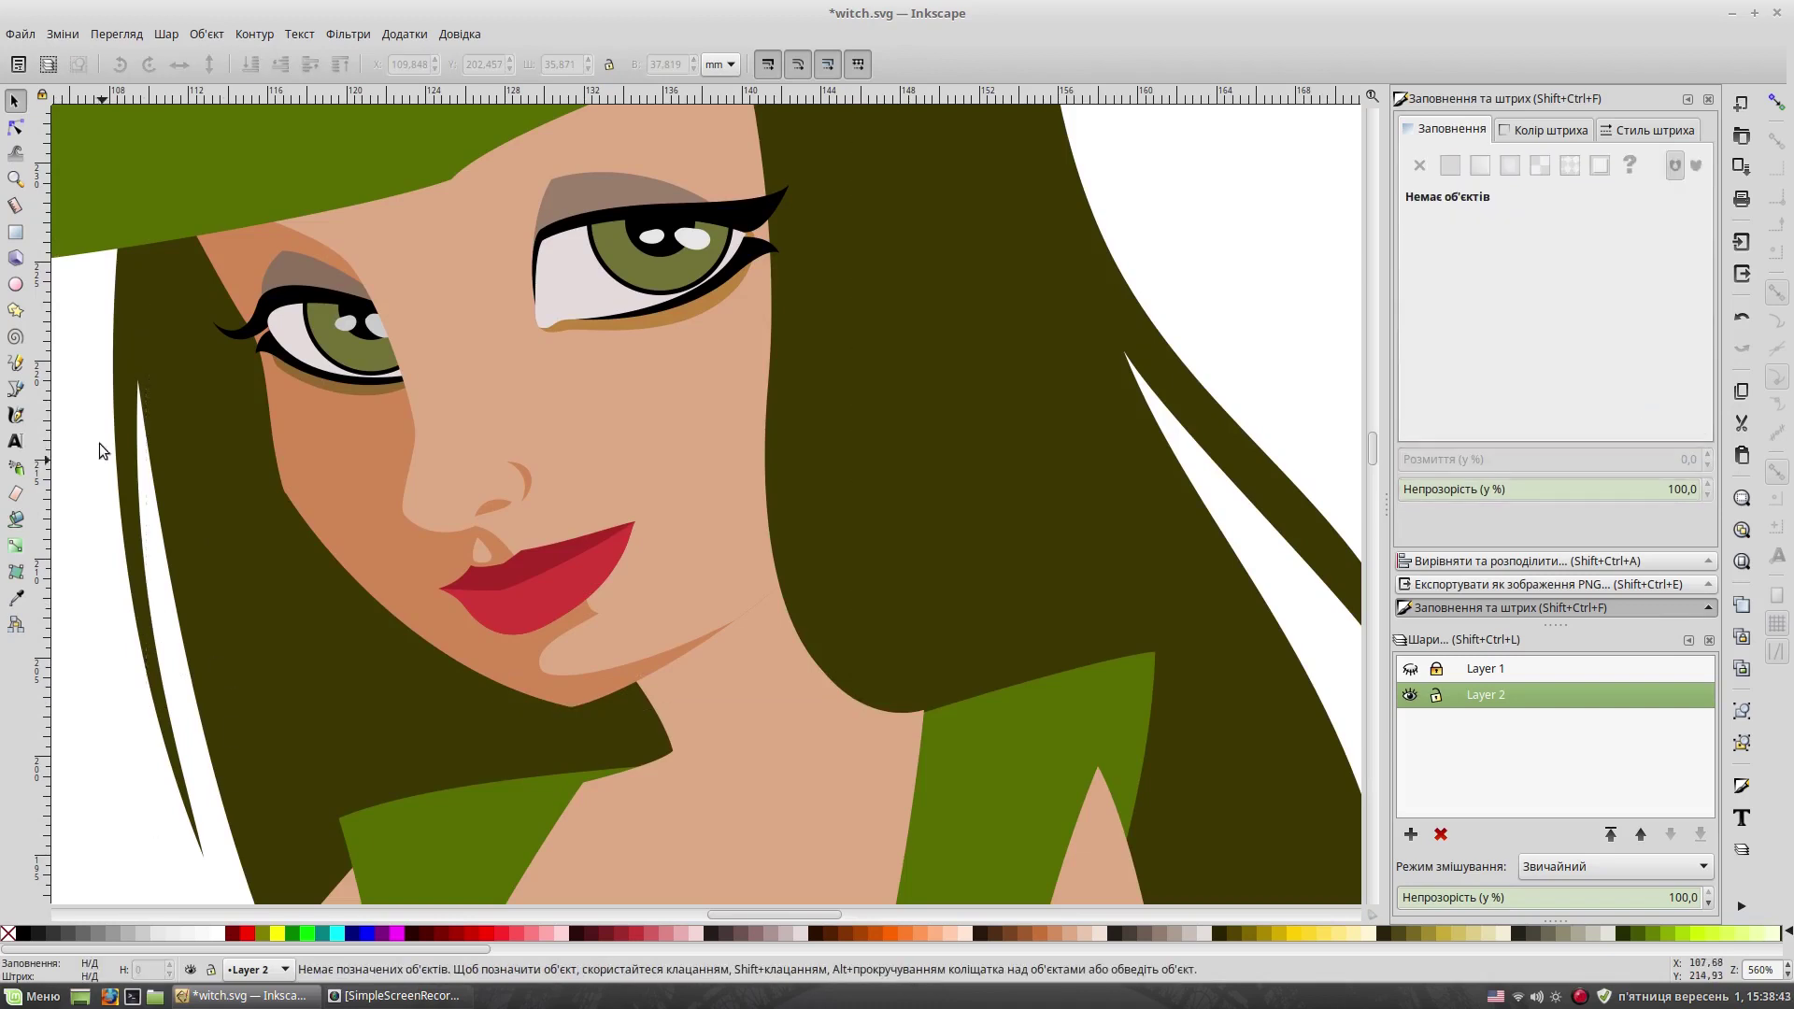
{"action": "left_click", "coordinate": [15, 389]}
{"action": "left_click", "coordinate": [414, 506]}
{"action": "left_click_drag", "start_coordinate": [423, 462], "coordinate": [447, 447]}
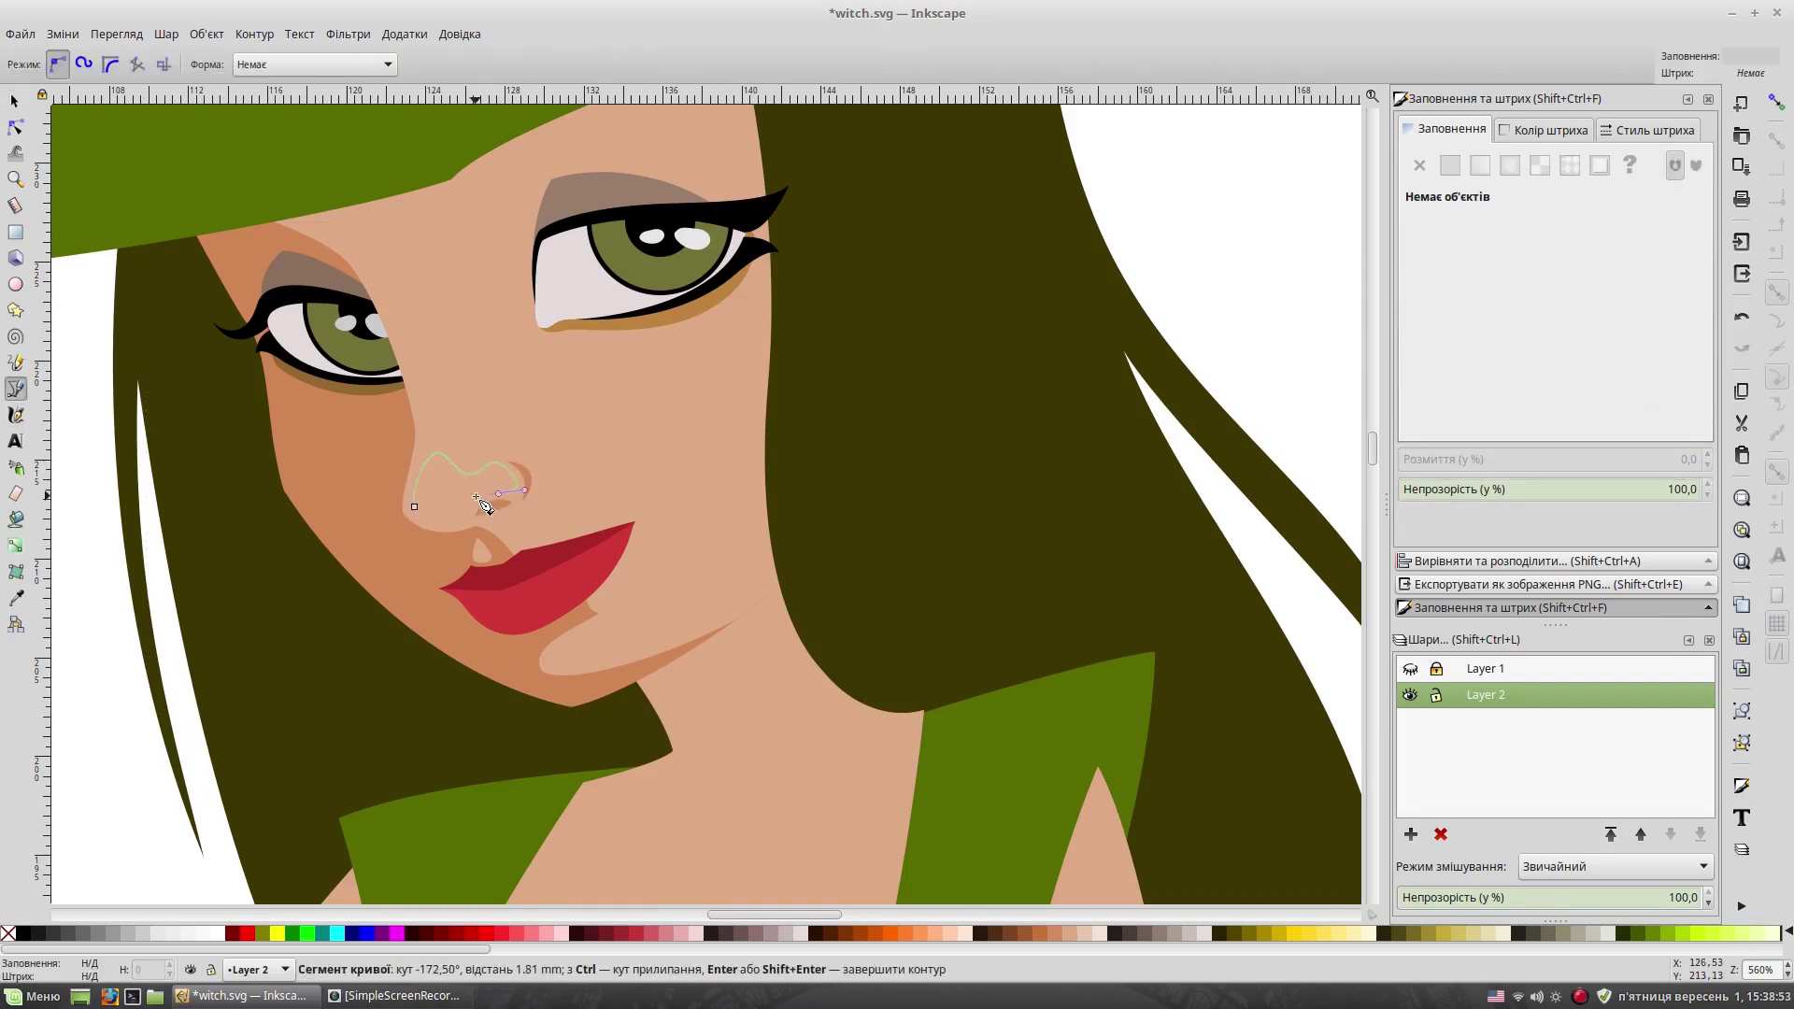
{"action": "left_click", "coordinate": [414, 496]}
{"action": "key", "text": "space"}
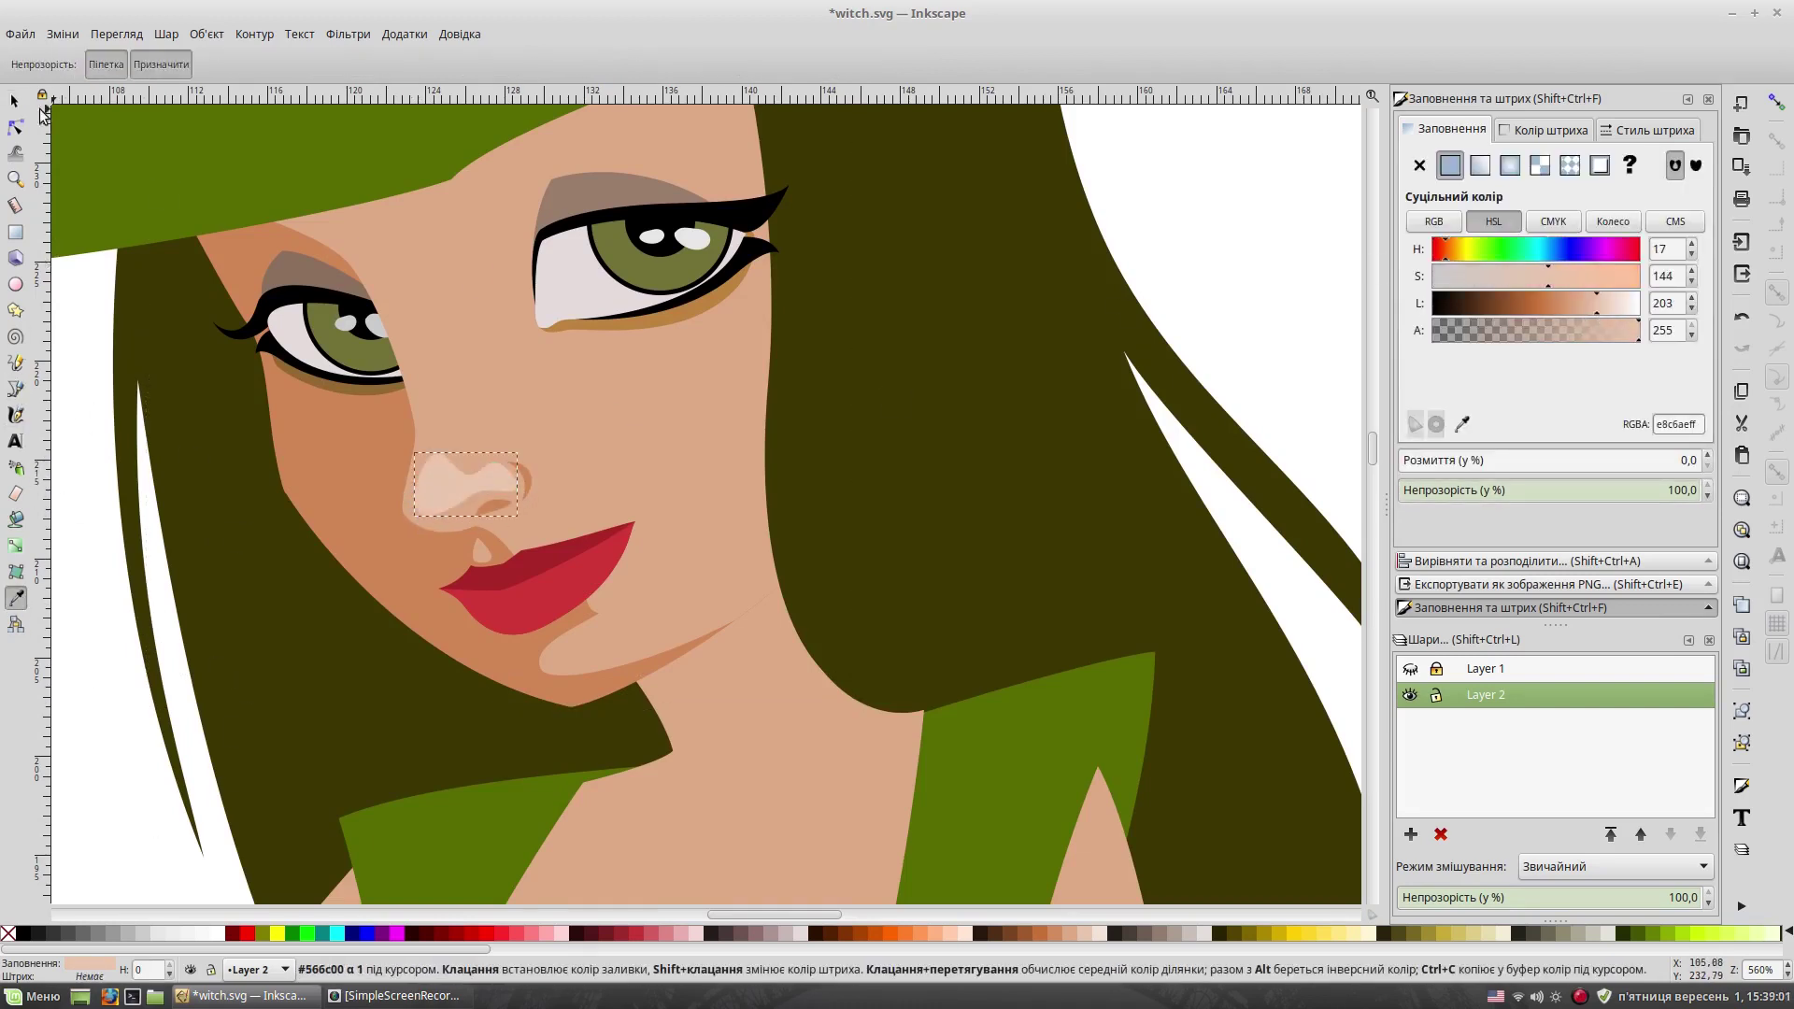
{"action": "key", "text": "Escape"}
Step: Draw a cheek highlight shape
{"action": "left_click", "coordinate": [15, 389]}
{"action": "left_click_drag", "start_coordinate": [600, 383], "coordinate": [605, 368]}
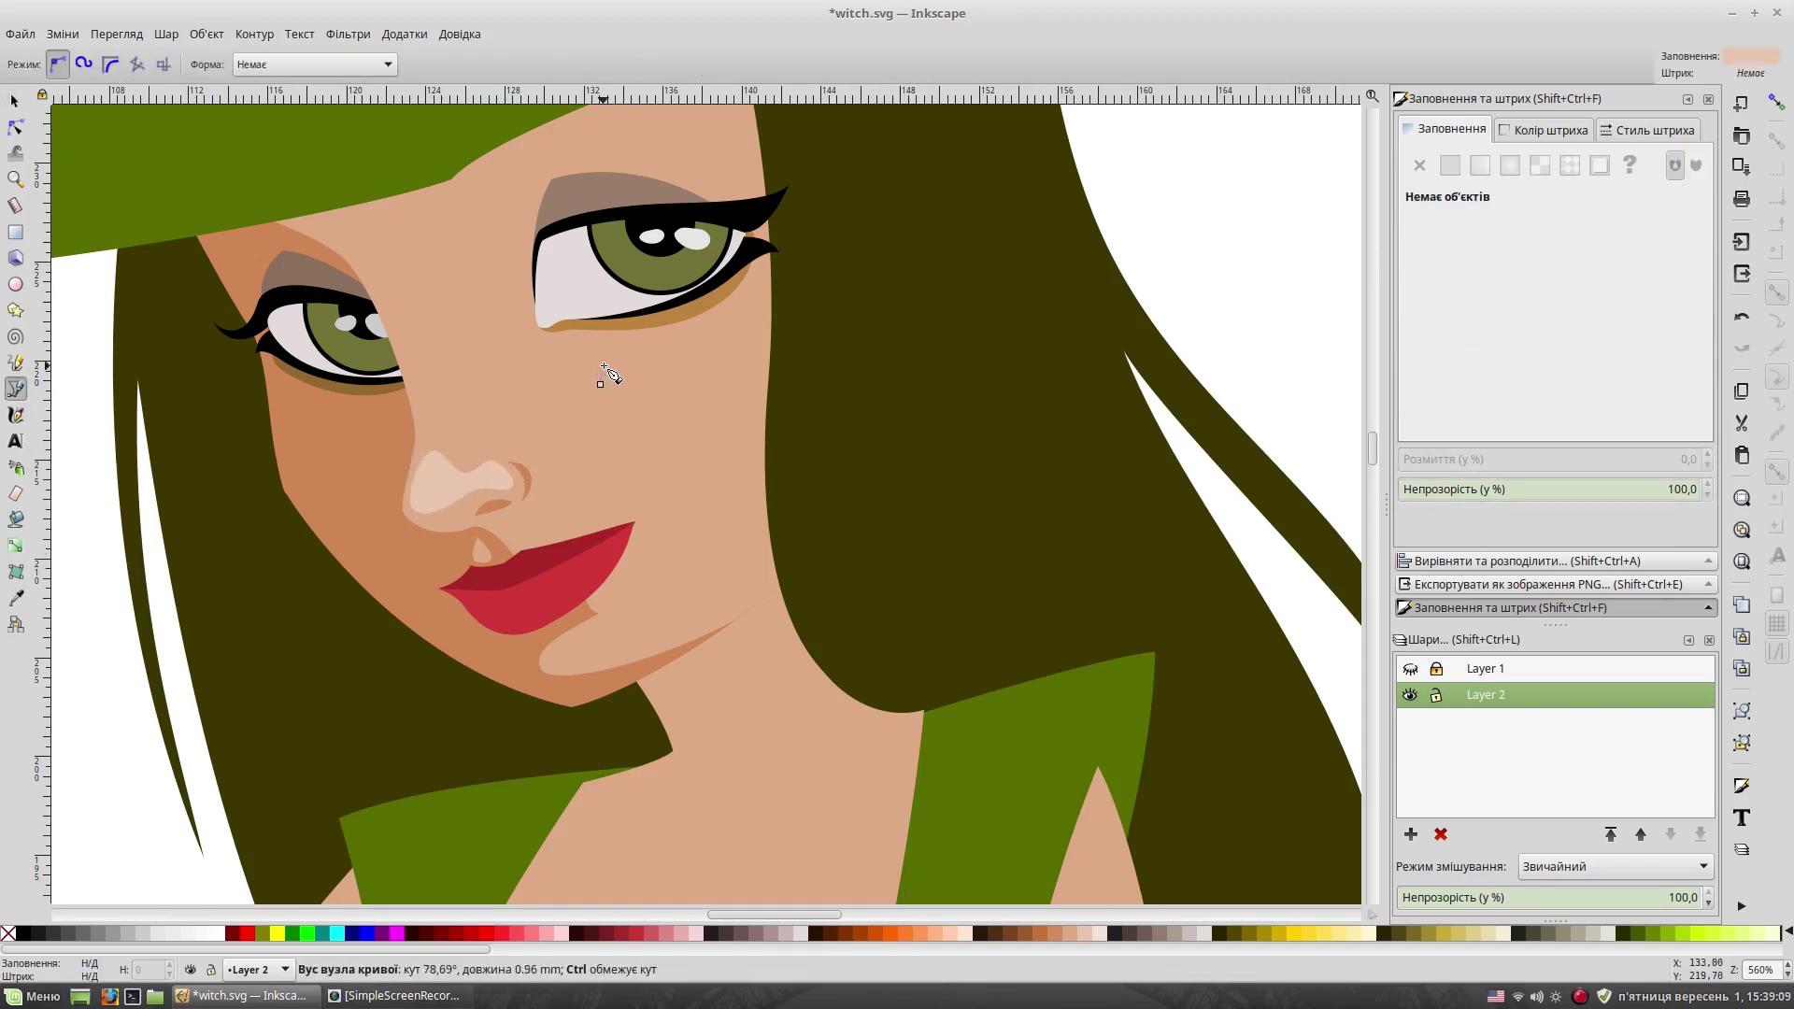
{"action": "left_click", "coordinate": [600, 385]}
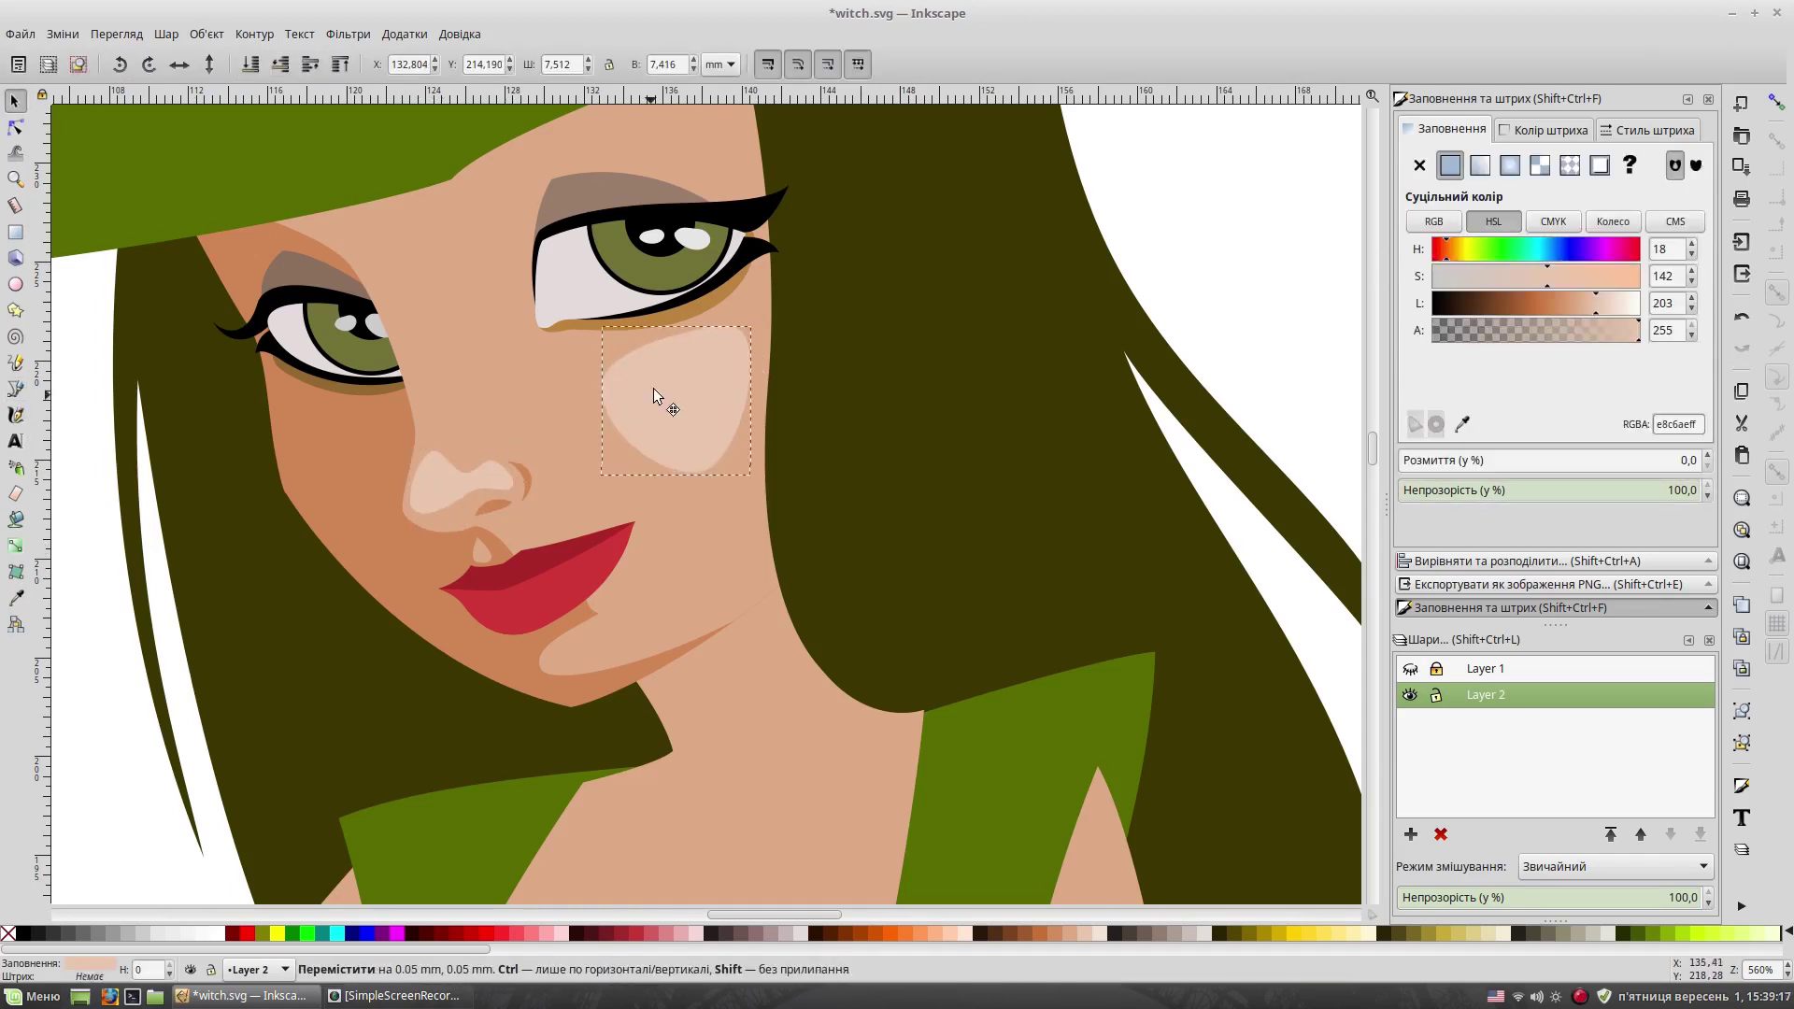
{"action": "key", "text": "Escape"}
{"action": "scroll", "coordinate": [289, 561], "scroll_direction": "up", "scroll_amount": 3}
Step: Add a highlight along the nose bridge and adjust its placement
{"action": "left_click_drag", "start_coordinate": [434, 508], "coordinate": [433, 493]}
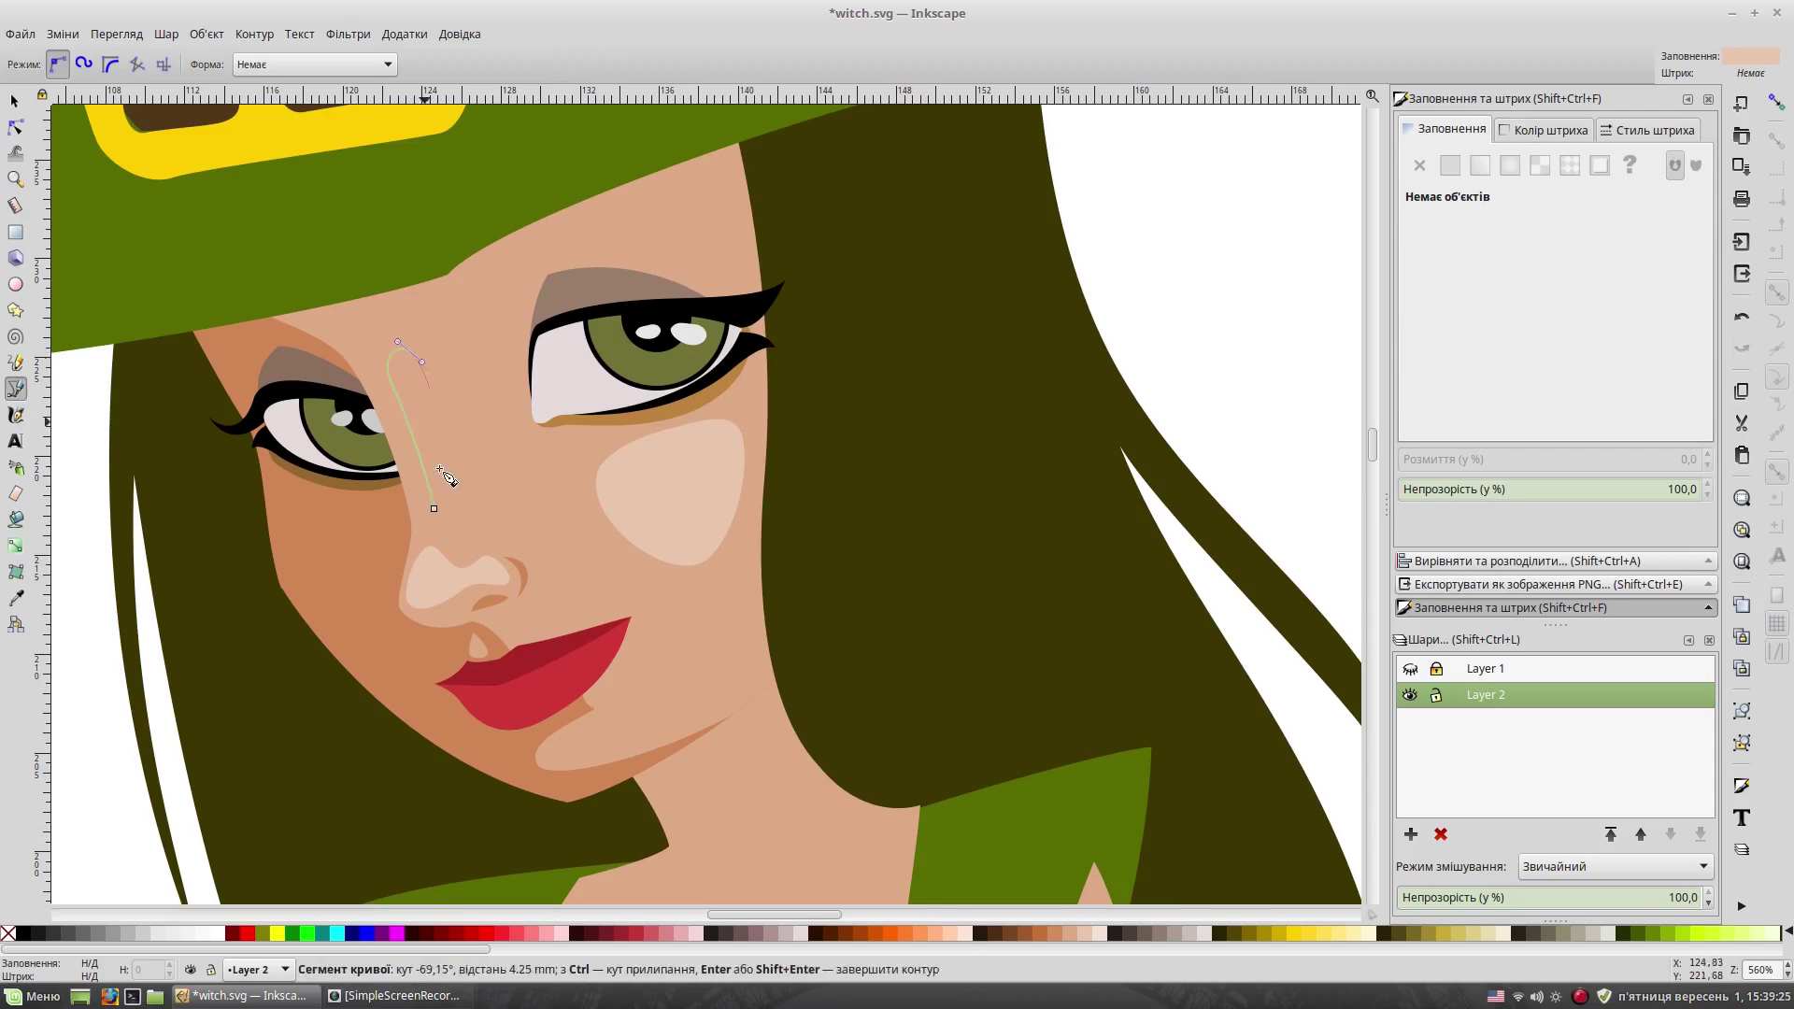
{"action": "left_click", "coordinate": [433, 508]}
{"action": "key", "text": "s"}
{"action": "key", "text": "Escape"}
{"action": "left_click", "coordinate": [413, 394]}
{"action": "left_click", "coordinate": [452, 337]}
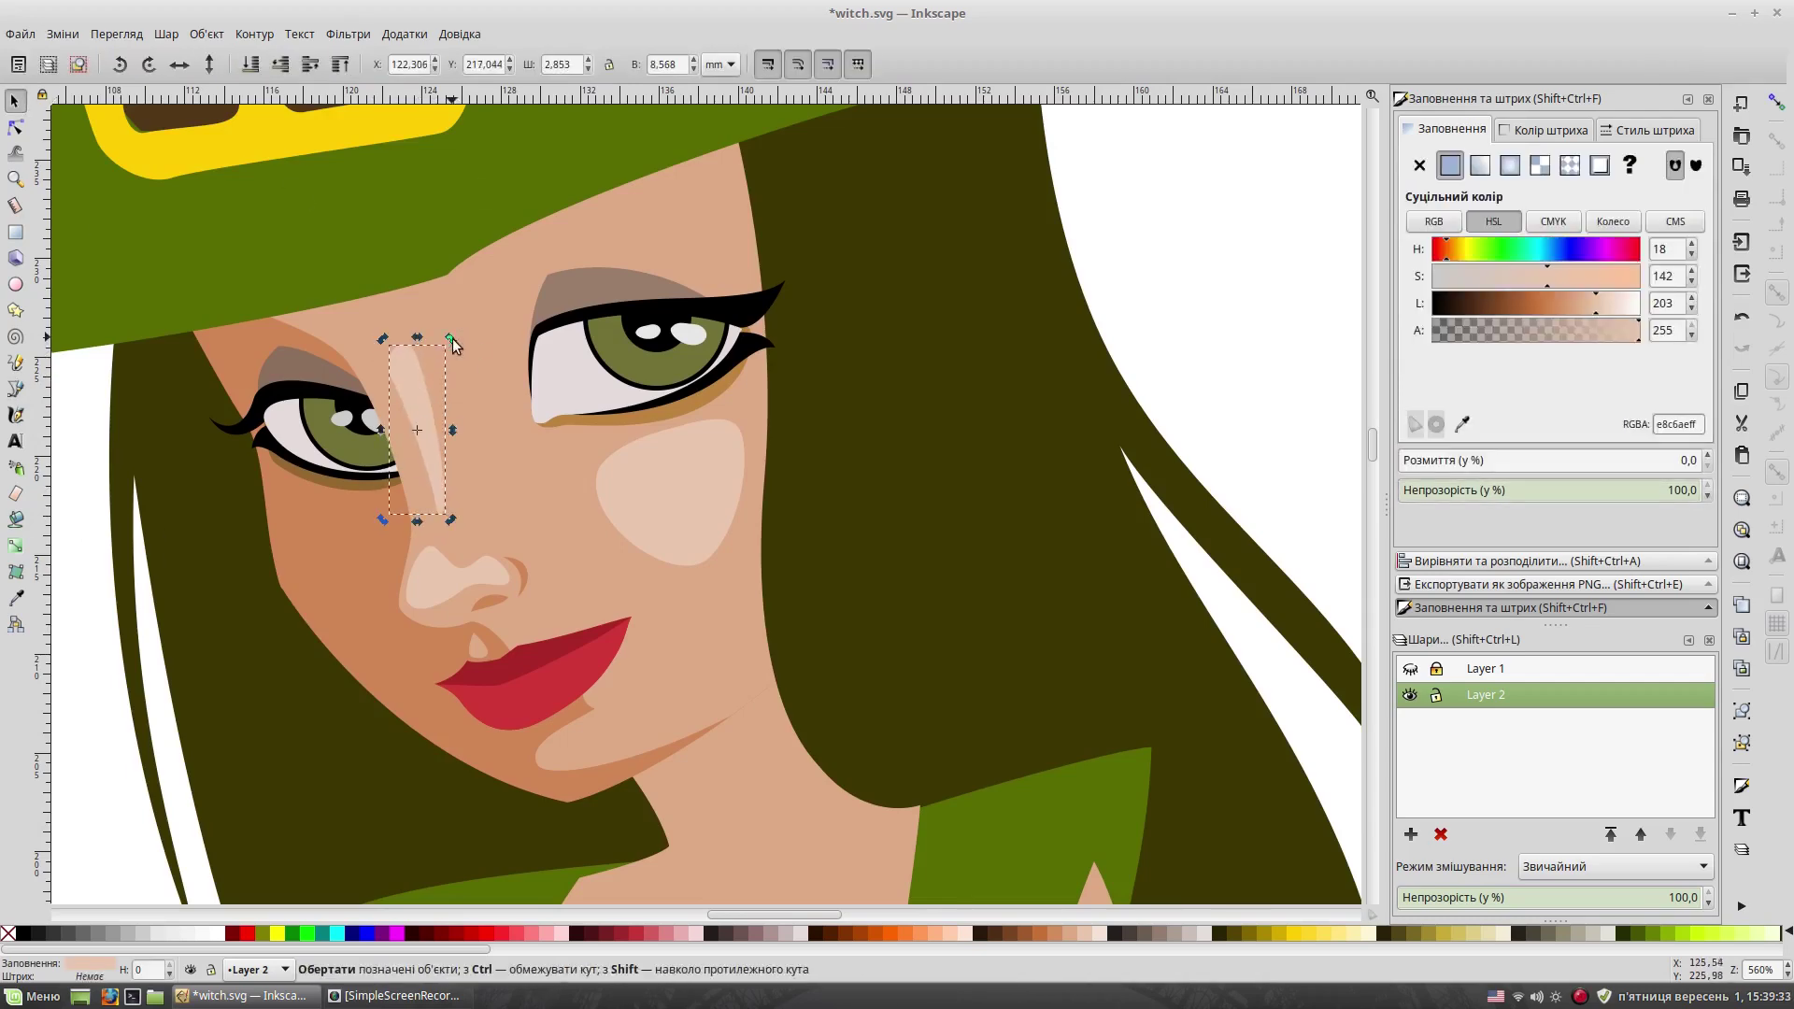
{"action": "key", "text": "Escape"}
{"action": "key", "text": "5"}
{"action": "key", "text": "grave"}
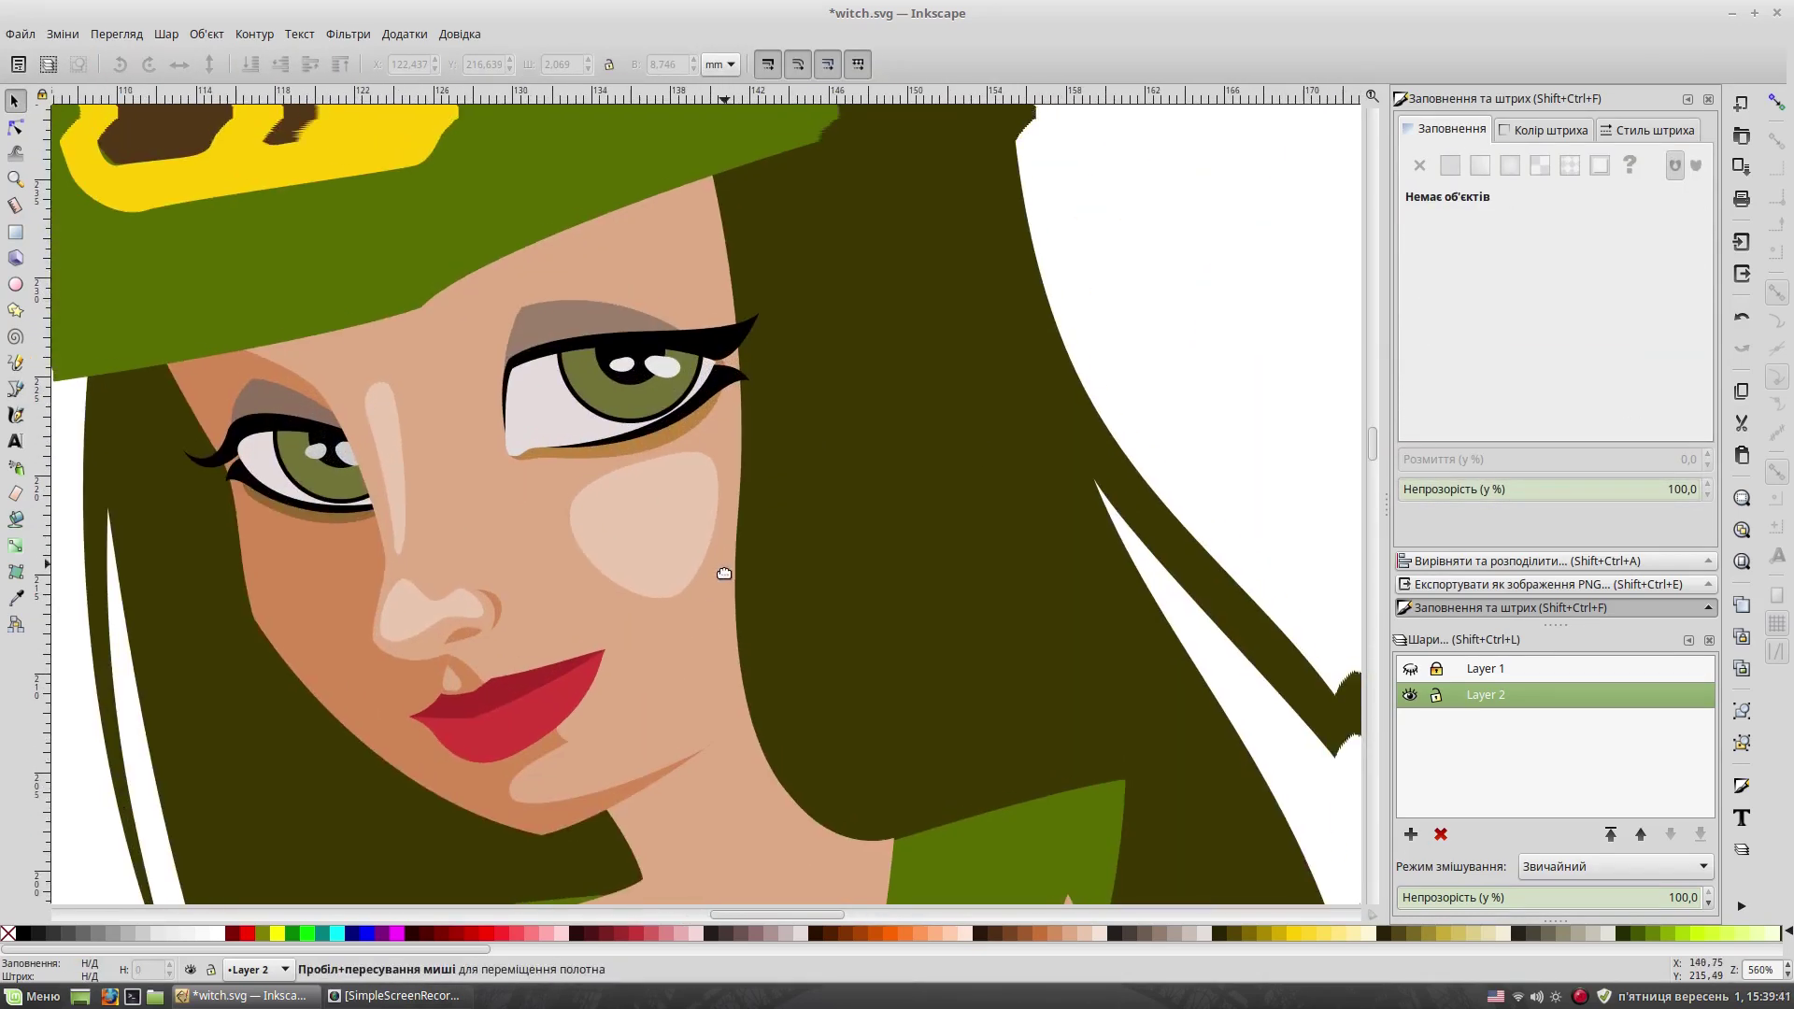
Step: Draw a forehead shadow under the hat brim and give it a dark brown fill
{"action": "left_click", "coordinate": [725, 574]}
{"action": "left_click", "coordinate": [1168, 243]}
{"action": "left_click_drag", "start_coordinate": [1168, 243], "coordinate": [1191, 290]}
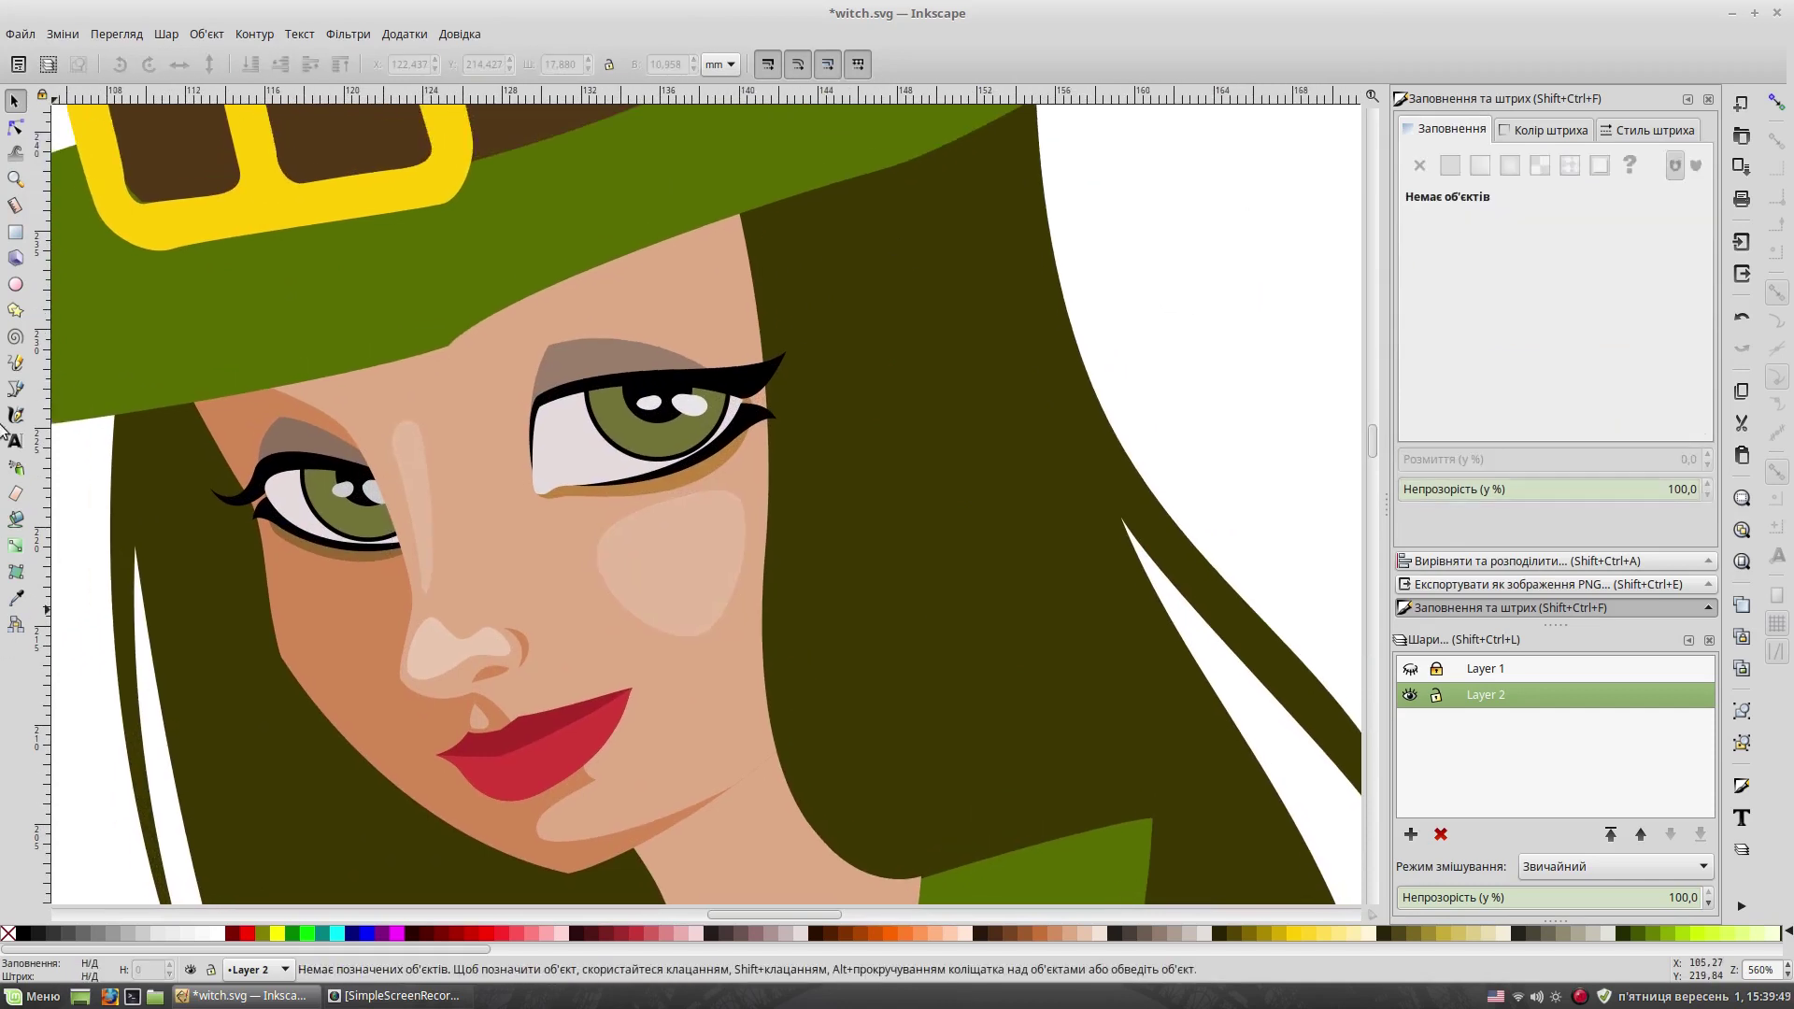
{"action": "left_click", "coordinate": [16, 389]}
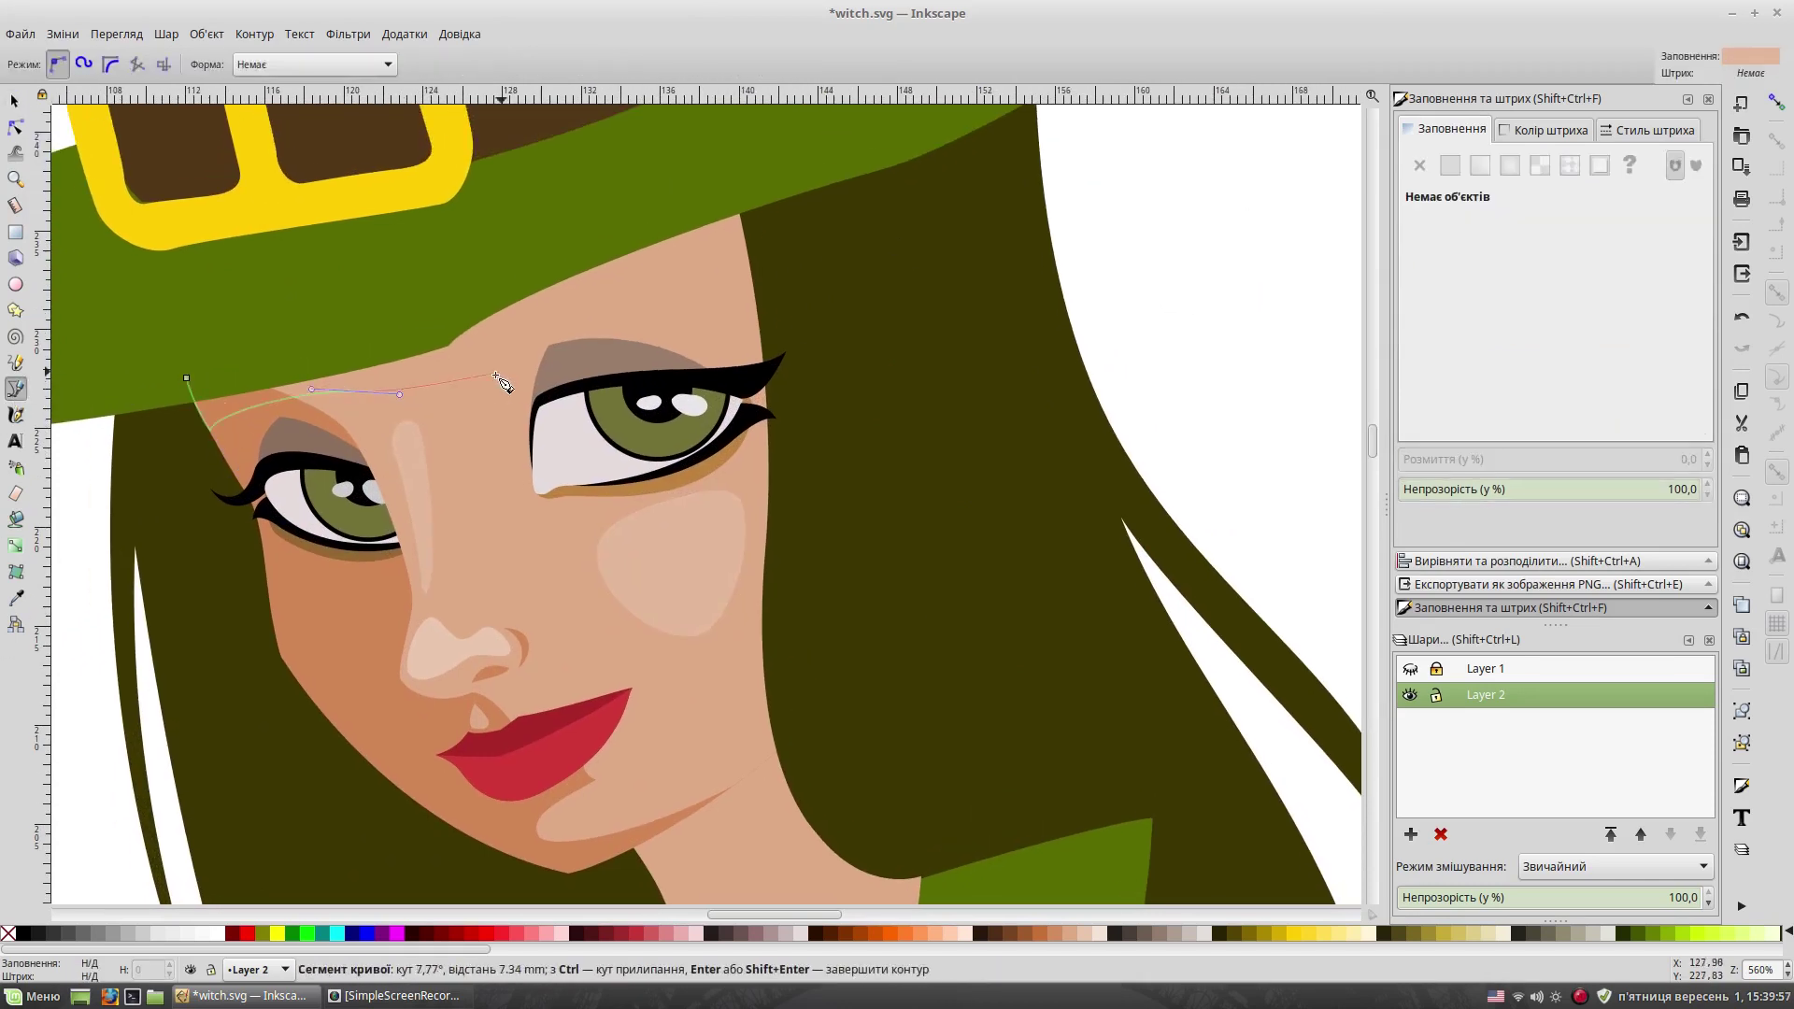
{"action": "left_click", "coordinate": [743, 190]}
{"action": "left_click", "coordinate": [187, 377]}
{"action": "key", "text": "d"}
{"action": "left_click", "coordinate": [1539, 308]}
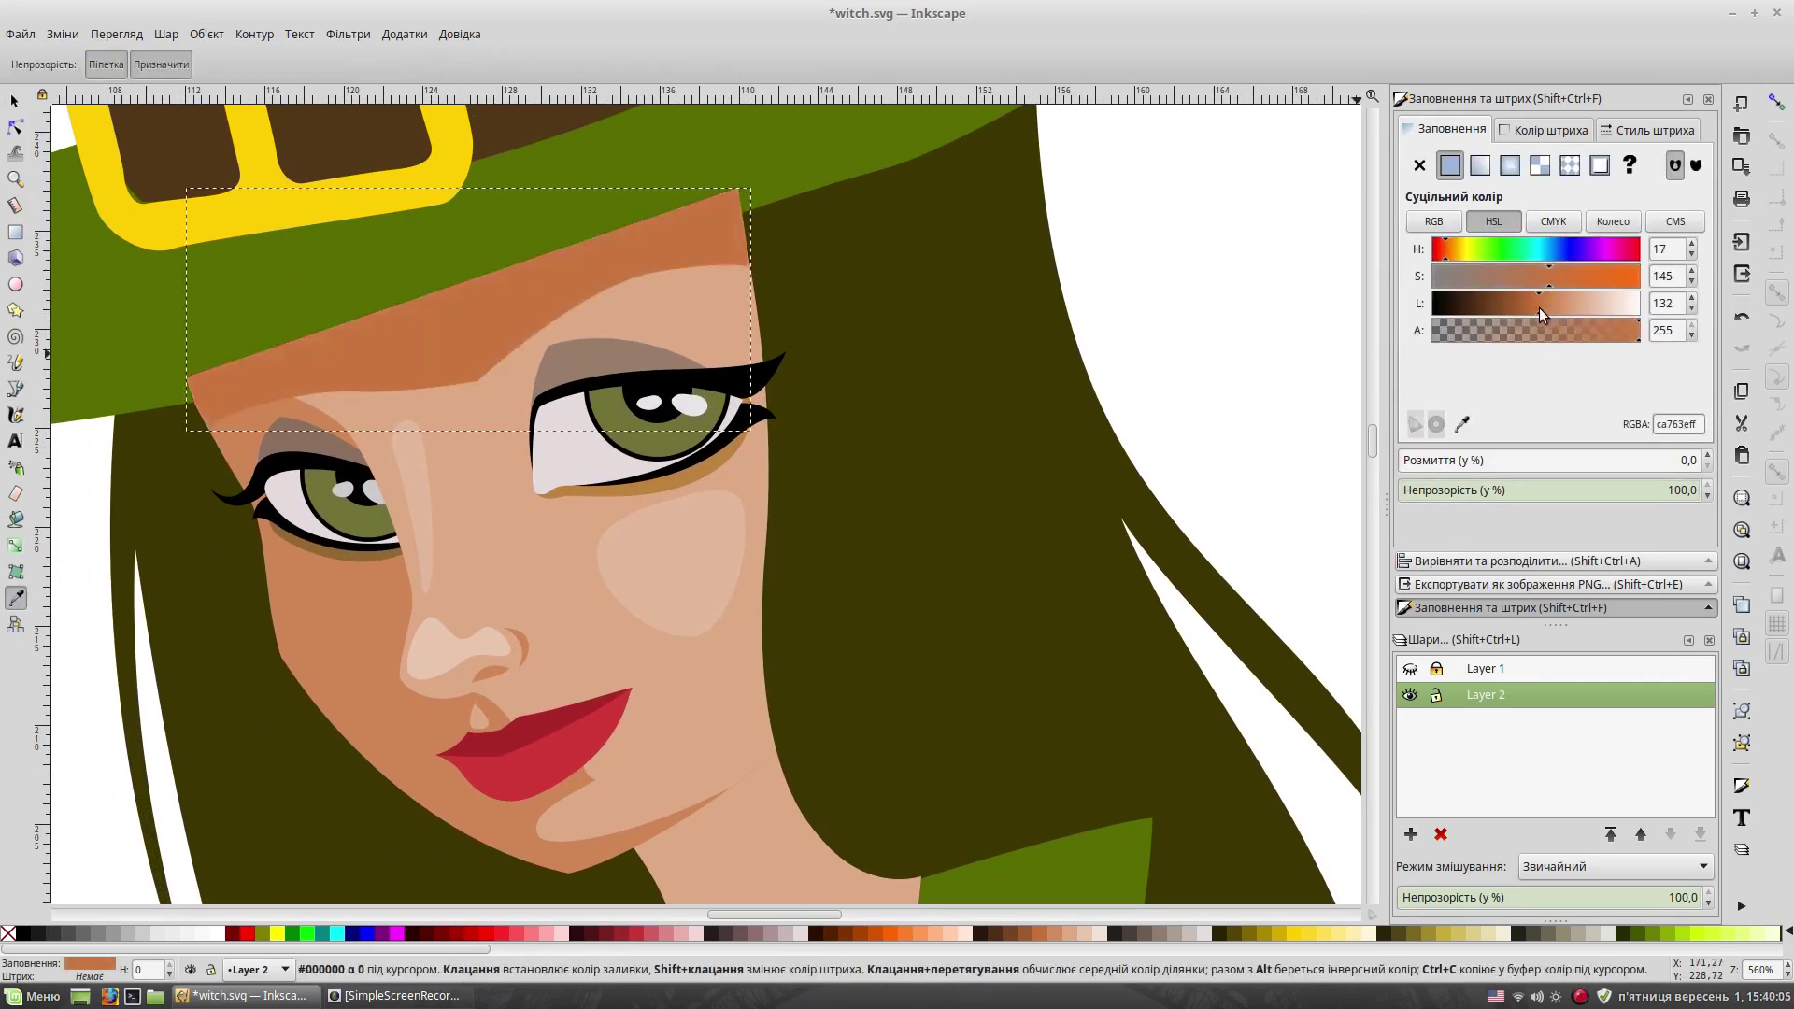
{"action": "left_click", "coordinate": [1533, 303]}
Step: Lower the forehead shadow one level with Page Down and view the whole hat
{"action": "key", "text": "s"}
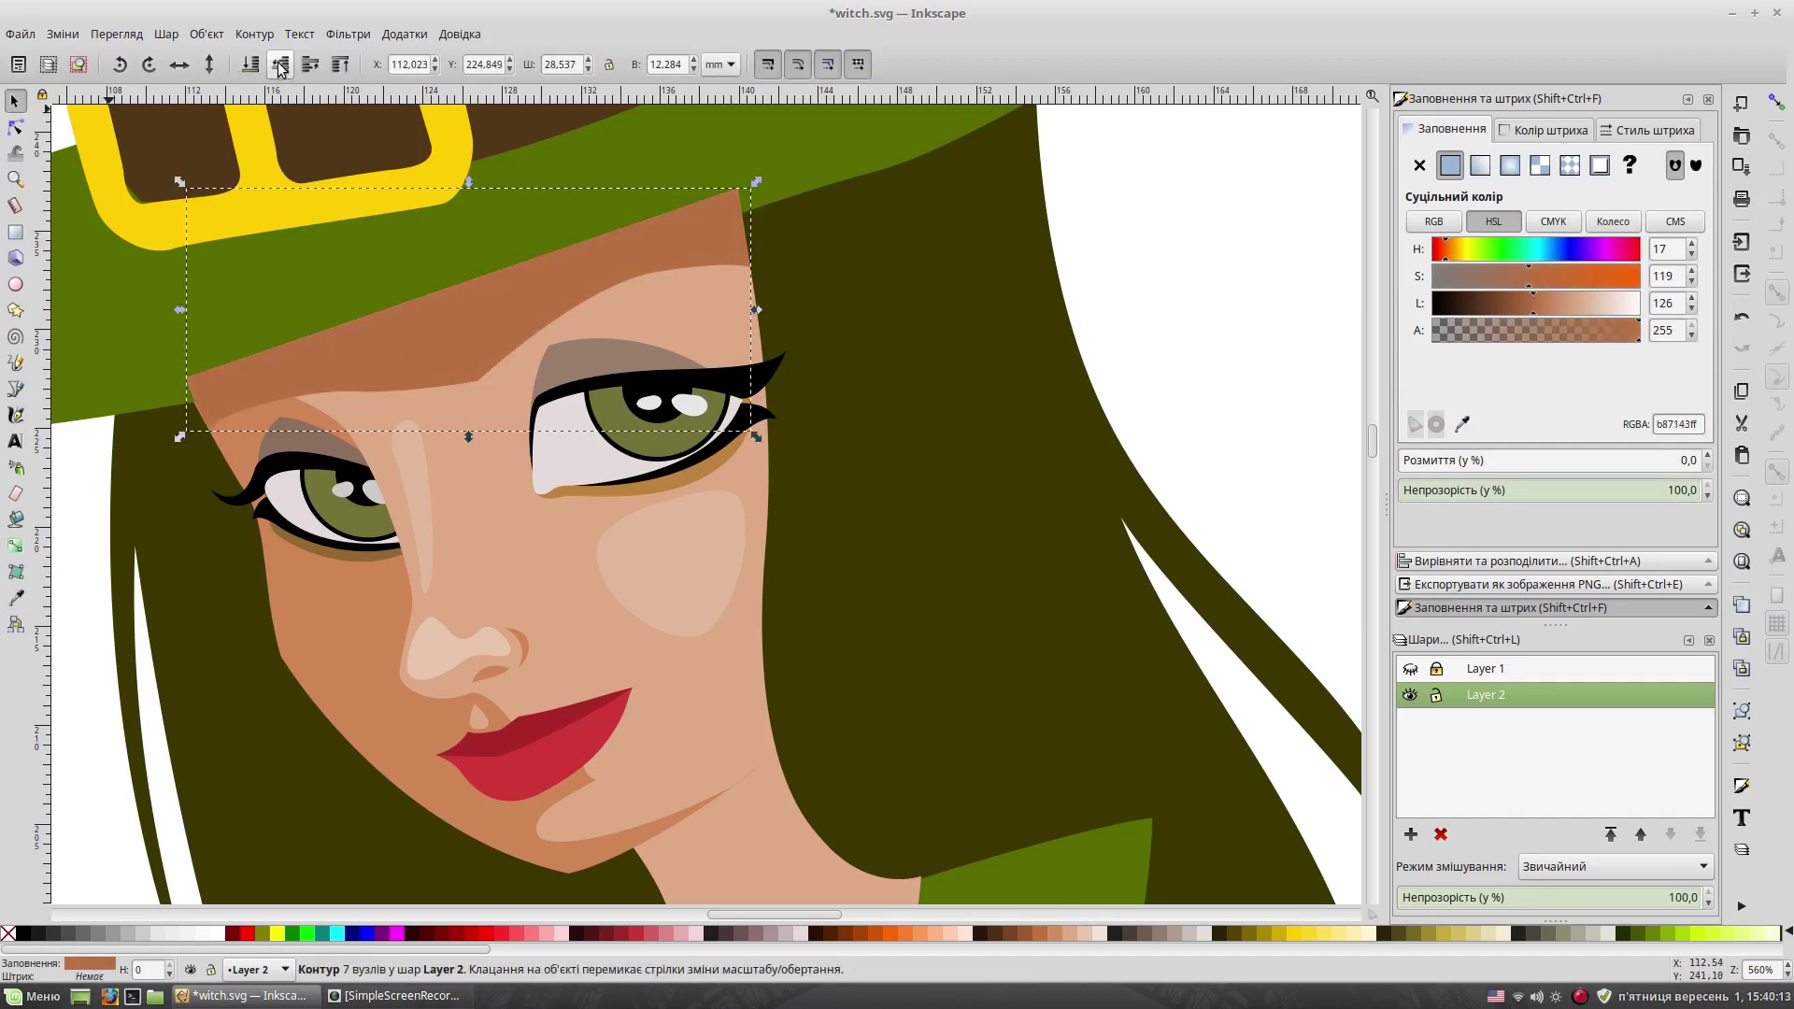
{"action": "left_click", "coordinate": [281, 63]}
{"action": "key", "text": "Escape"}
{"action": "key", "text": "minus"}
{"action": "key", "text": "minus"}
{"action": "key", "text": "minus"}
{"action": "key", "text": "plus"}
{"action": "key", "text": "plus"}
Step: Finish the nose-tip highlight and check the cheek shape
{"action": "key", "text": "b"}
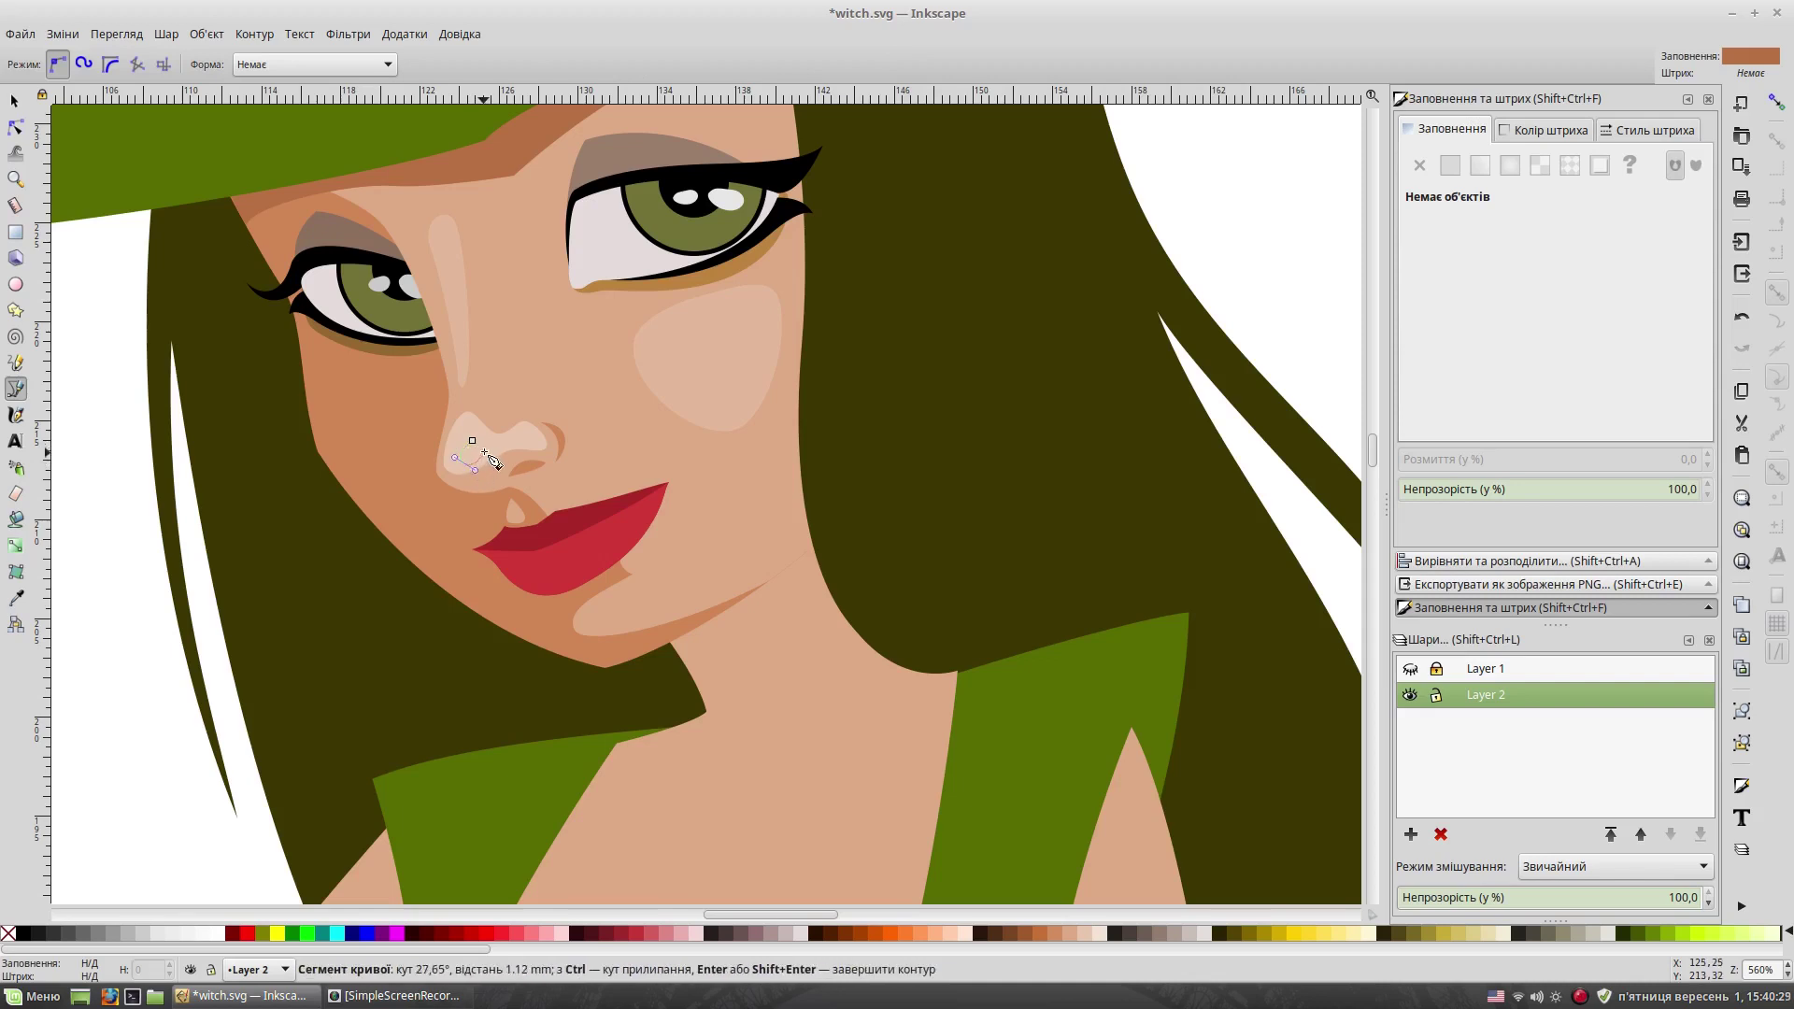
{"action": "key", "text": "Return"}
{"action": "key", "text": "s"}
{"action": "key", "text": "Escape"}
{"action": "scroll", "coordinate": [353, 512], "scroll_direction": "up", "scroll_amount": 1}
{"action": "left_click", "coordinate": [353, 512]}
{"action": "scroll", "coordinate": [353, 513], "scroll_direction": "up", "scroll_amount": 1}
{"action": "left_click", "coordinate": [679, 467]}
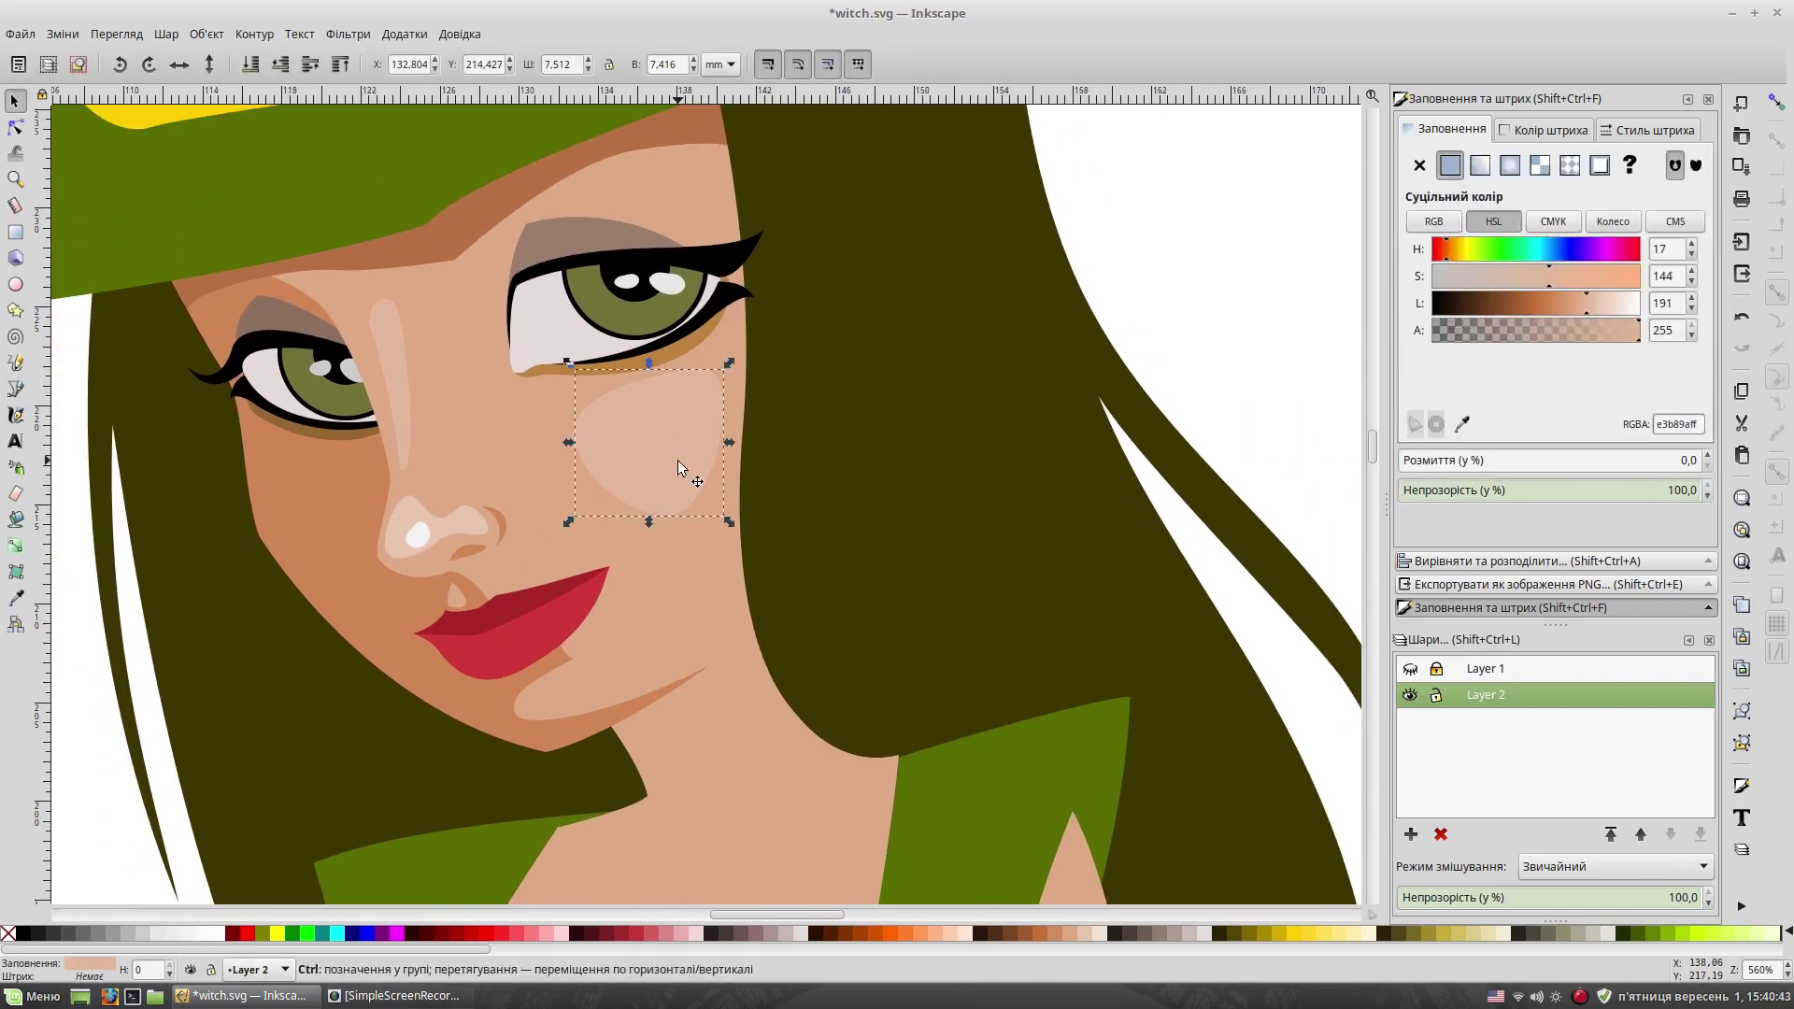
{"action": "left_click", "coordinate": [686, 411]}
{"action": "key", "text": "Escape"}
Step: Nudge the small cheek highlight into place
{"action": "key", "text": "minus"}
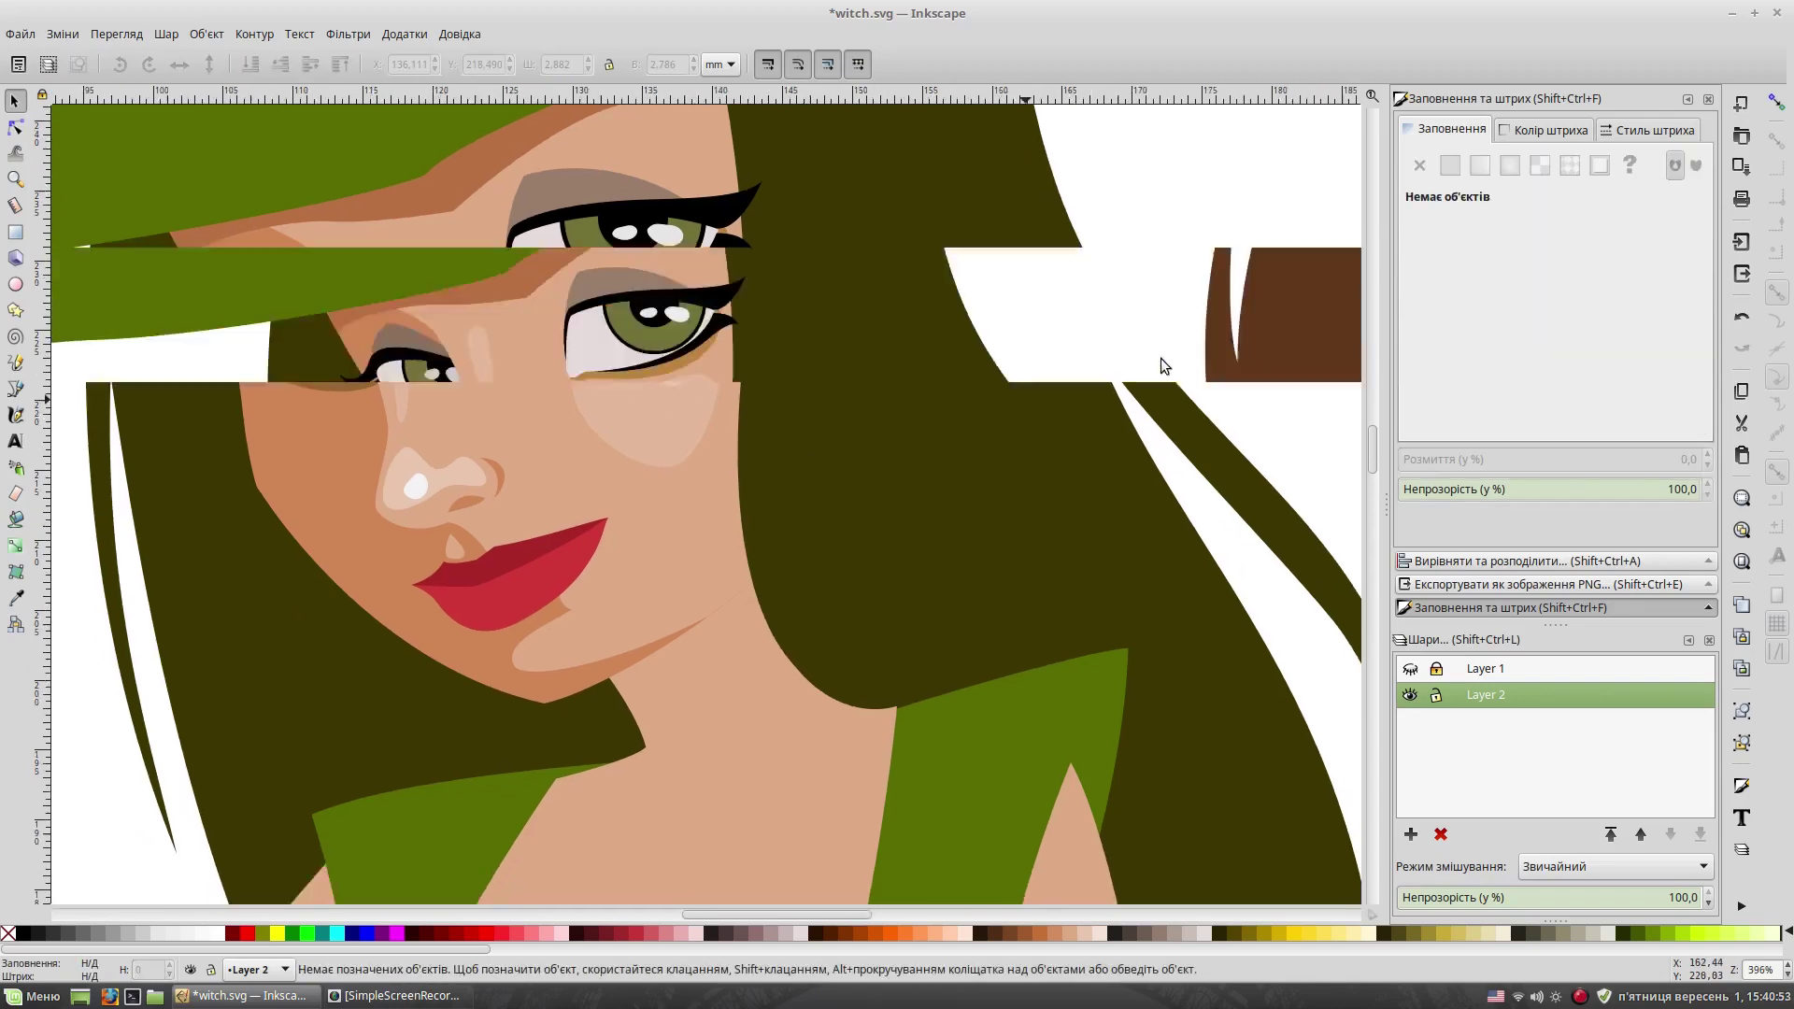
{"action": "scroll", "coordinate": [1161, 357], "scroll_direction": "down", "scroll_amount": 2}
{"action": "scroll", "coordinate": [857, 553], "scroll_direction": "up", "scroll_amount": 2}
{"action": "scroll", "coordinate": [92, 527], "scroll_direction": "up", "scroll_amount": 1}
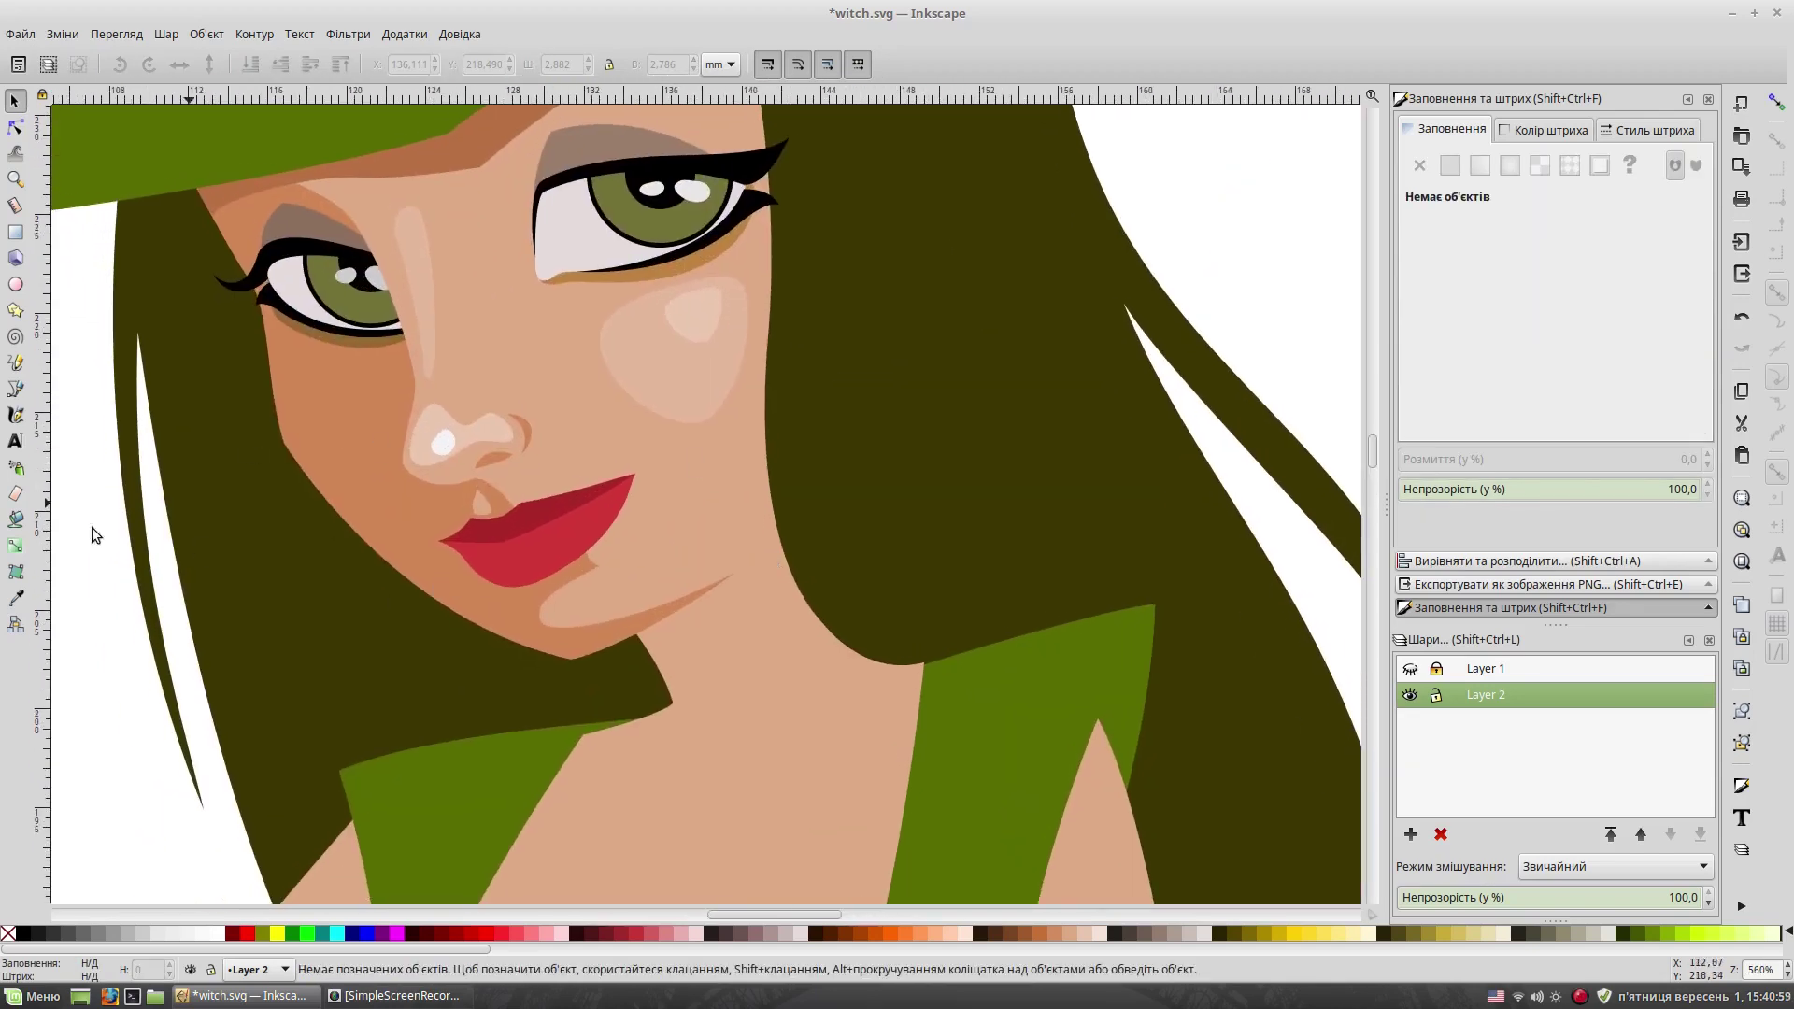
{"action": "left_click", "coordinate": [701, 307]}
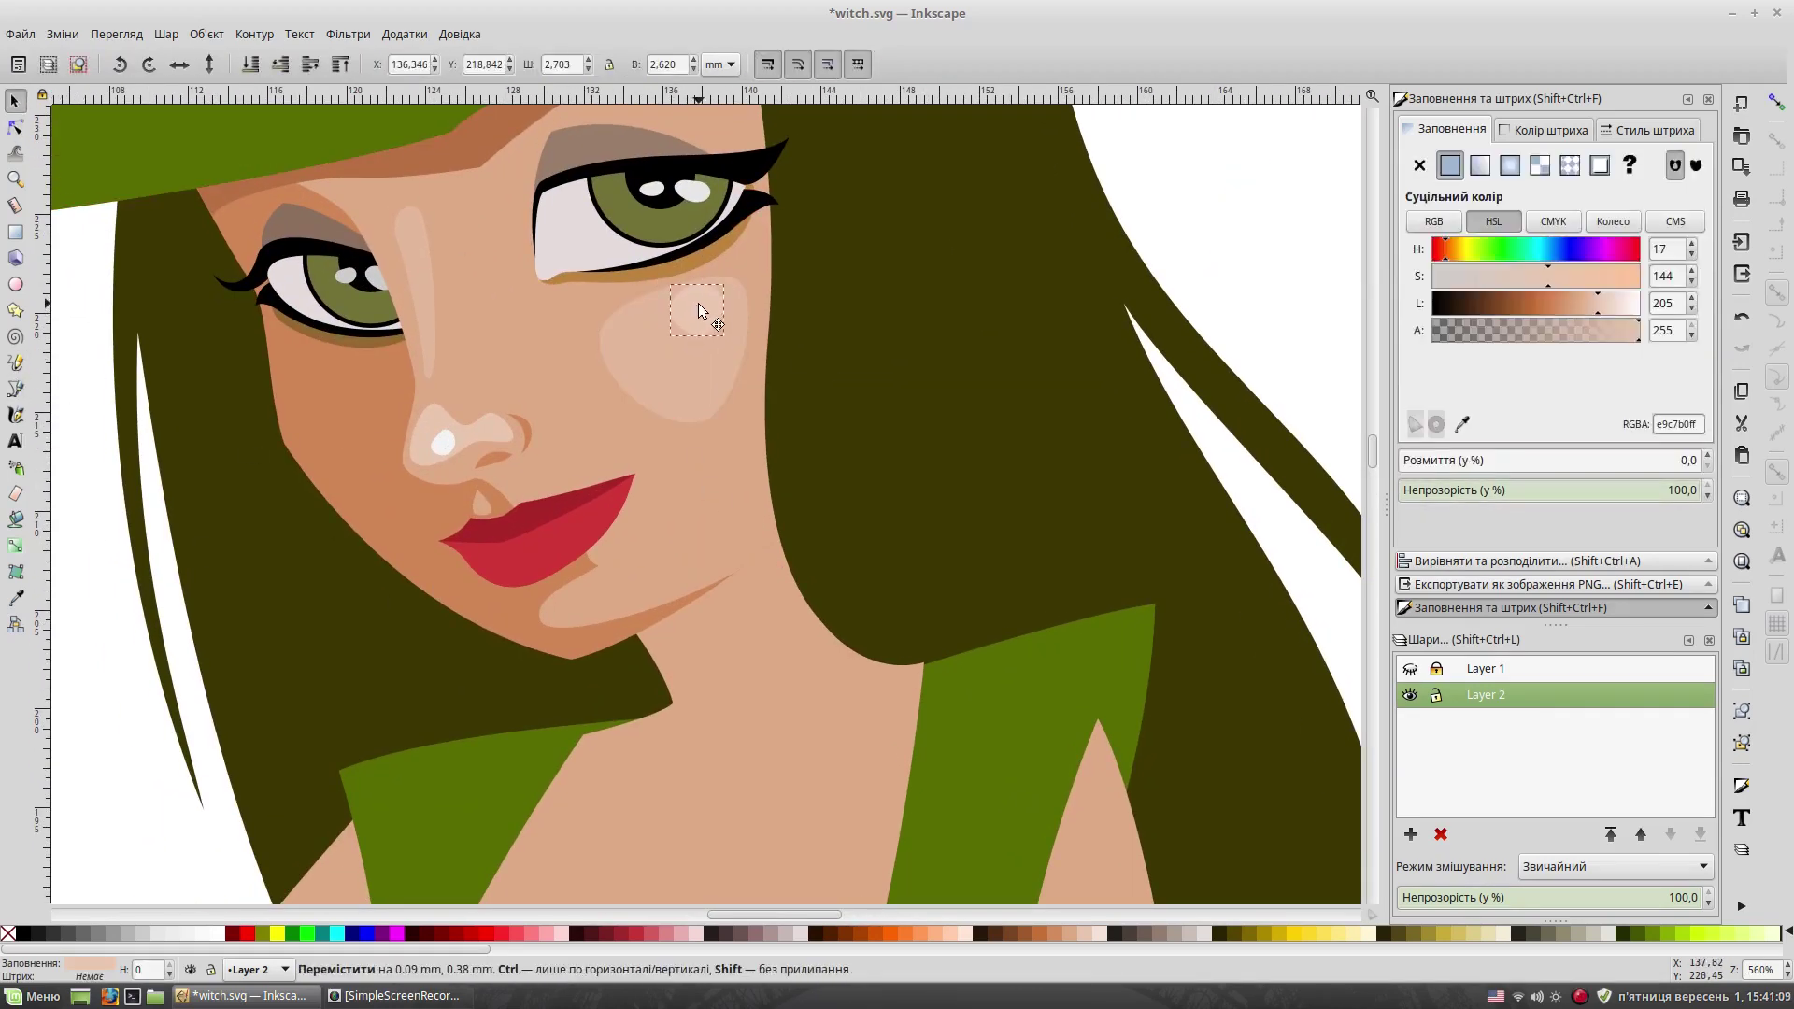
{"action": "key", "text": "Escape"}
{"action": "scroll", "coordinate": [700, 311], "scroll_direction": "down", "scroll_amount": 2}
{"action": "scroll", "coordinate": [701, 311], "scroll_direction": "left", "scroll_amount": 2}
Step: Draw a thin crease line at the mouth corner and shift it slightly left
{"action": "key", "text": "b"}
{"action": "left_click", "coordinate": [648, 381]}
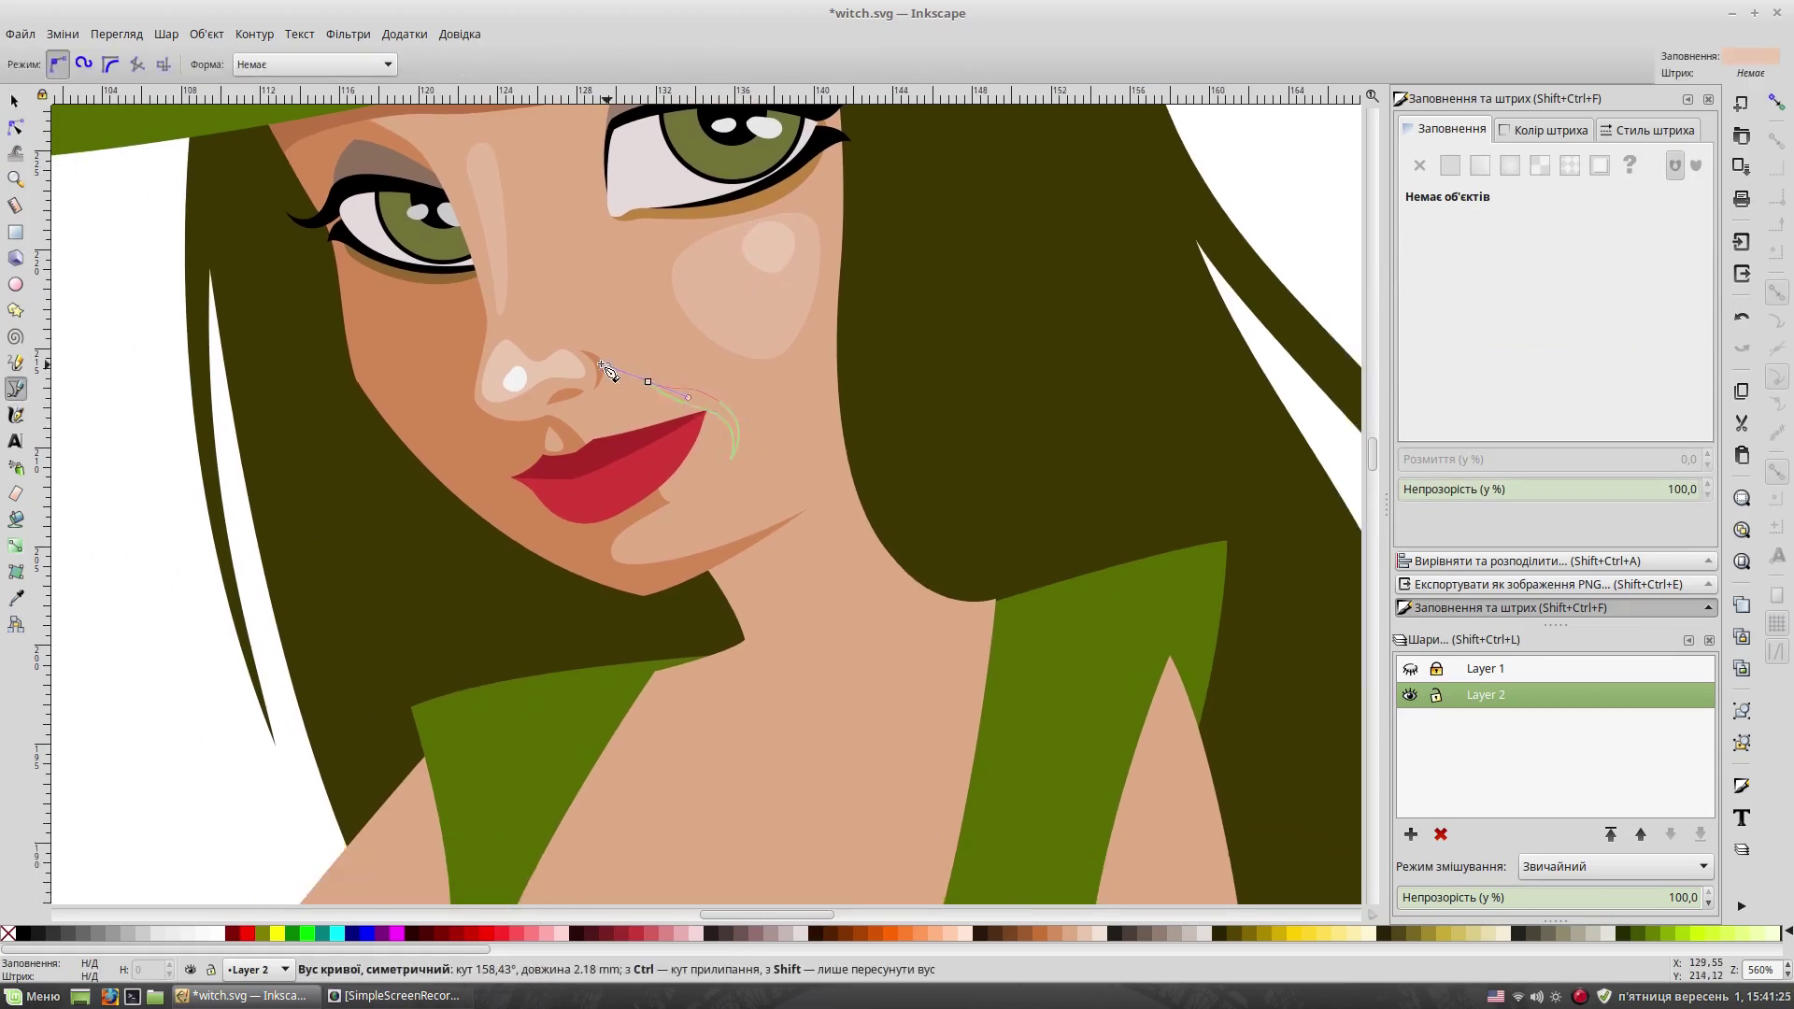
{"action": "key", "text": "Return"}
{"action": "key", "text": "s"}
{"action": "key", "text": "Escape"}
{"action": "scroll", "coordinate": [735, 530], "scroll_direction": "up", "scroll_amount": 3}
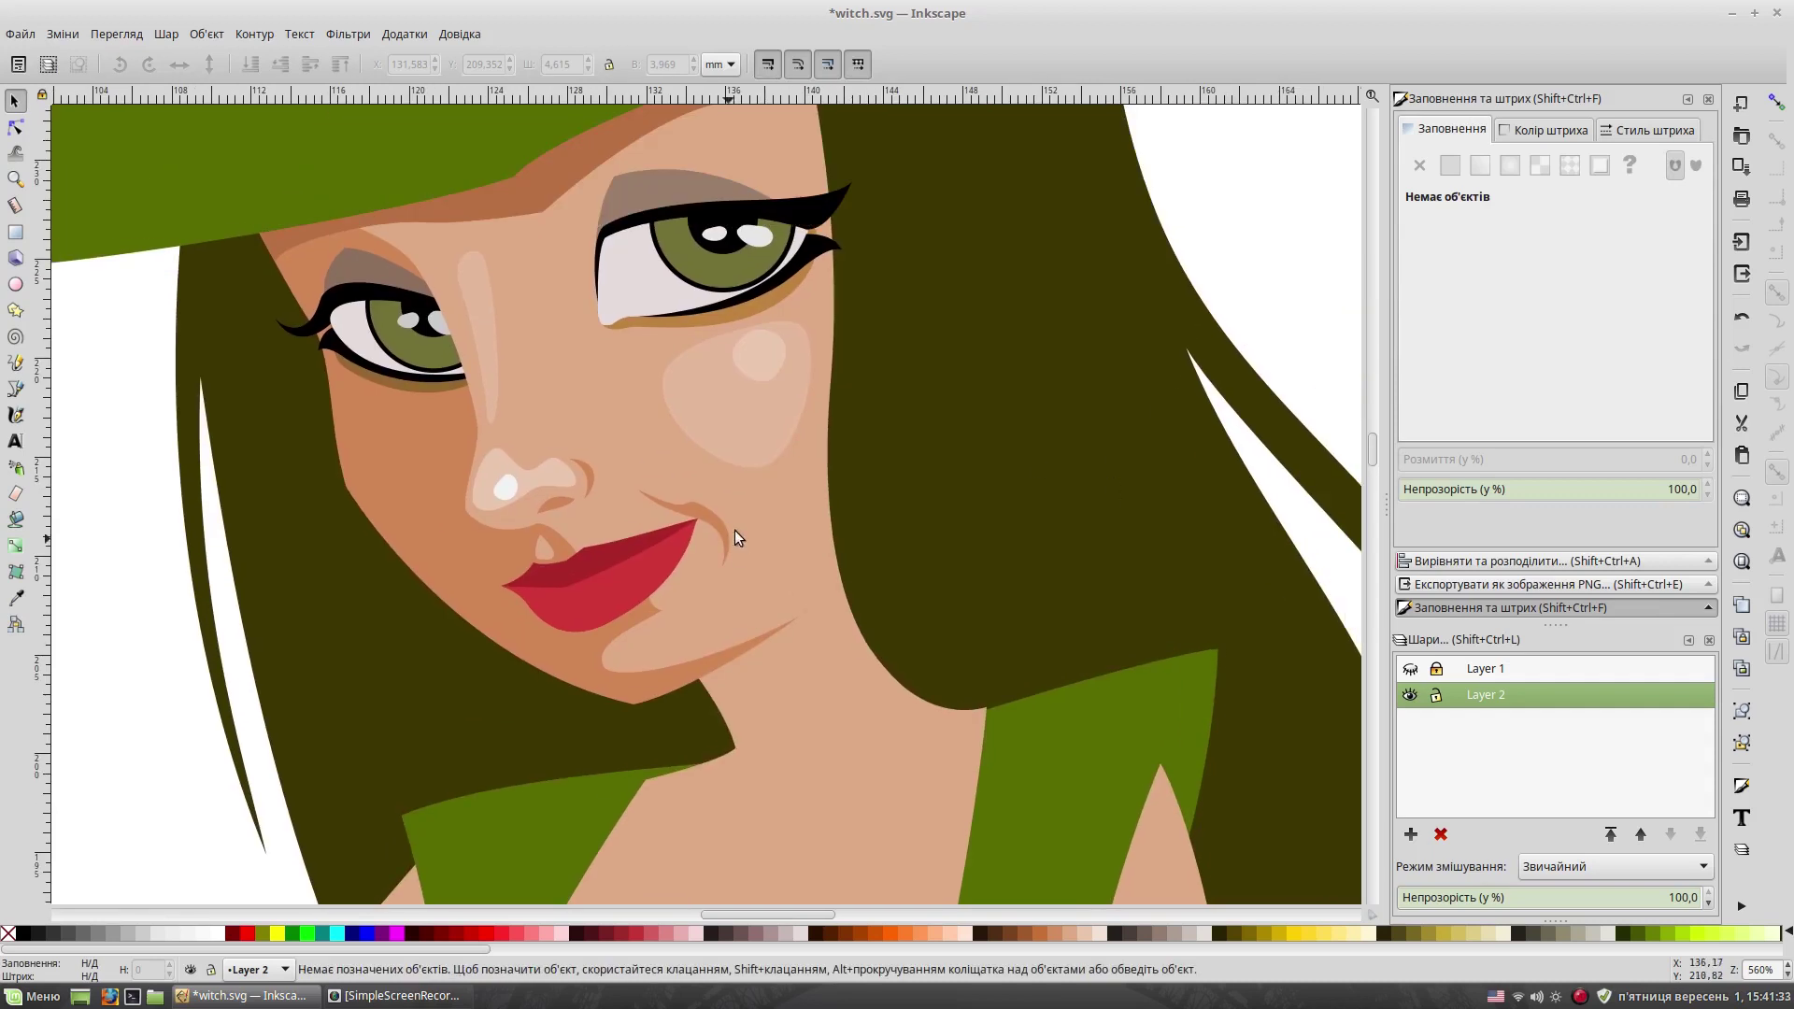
{"action": "left_click_drag", "start_coordinate": [718, 520], "coordinate": [709, 524]}
{"action": "key", "text": "Escape"}
{"action": "left_click", "coordinate": [726, 531]}
{"action": "left_click", "coordinate": [1305, 285]}
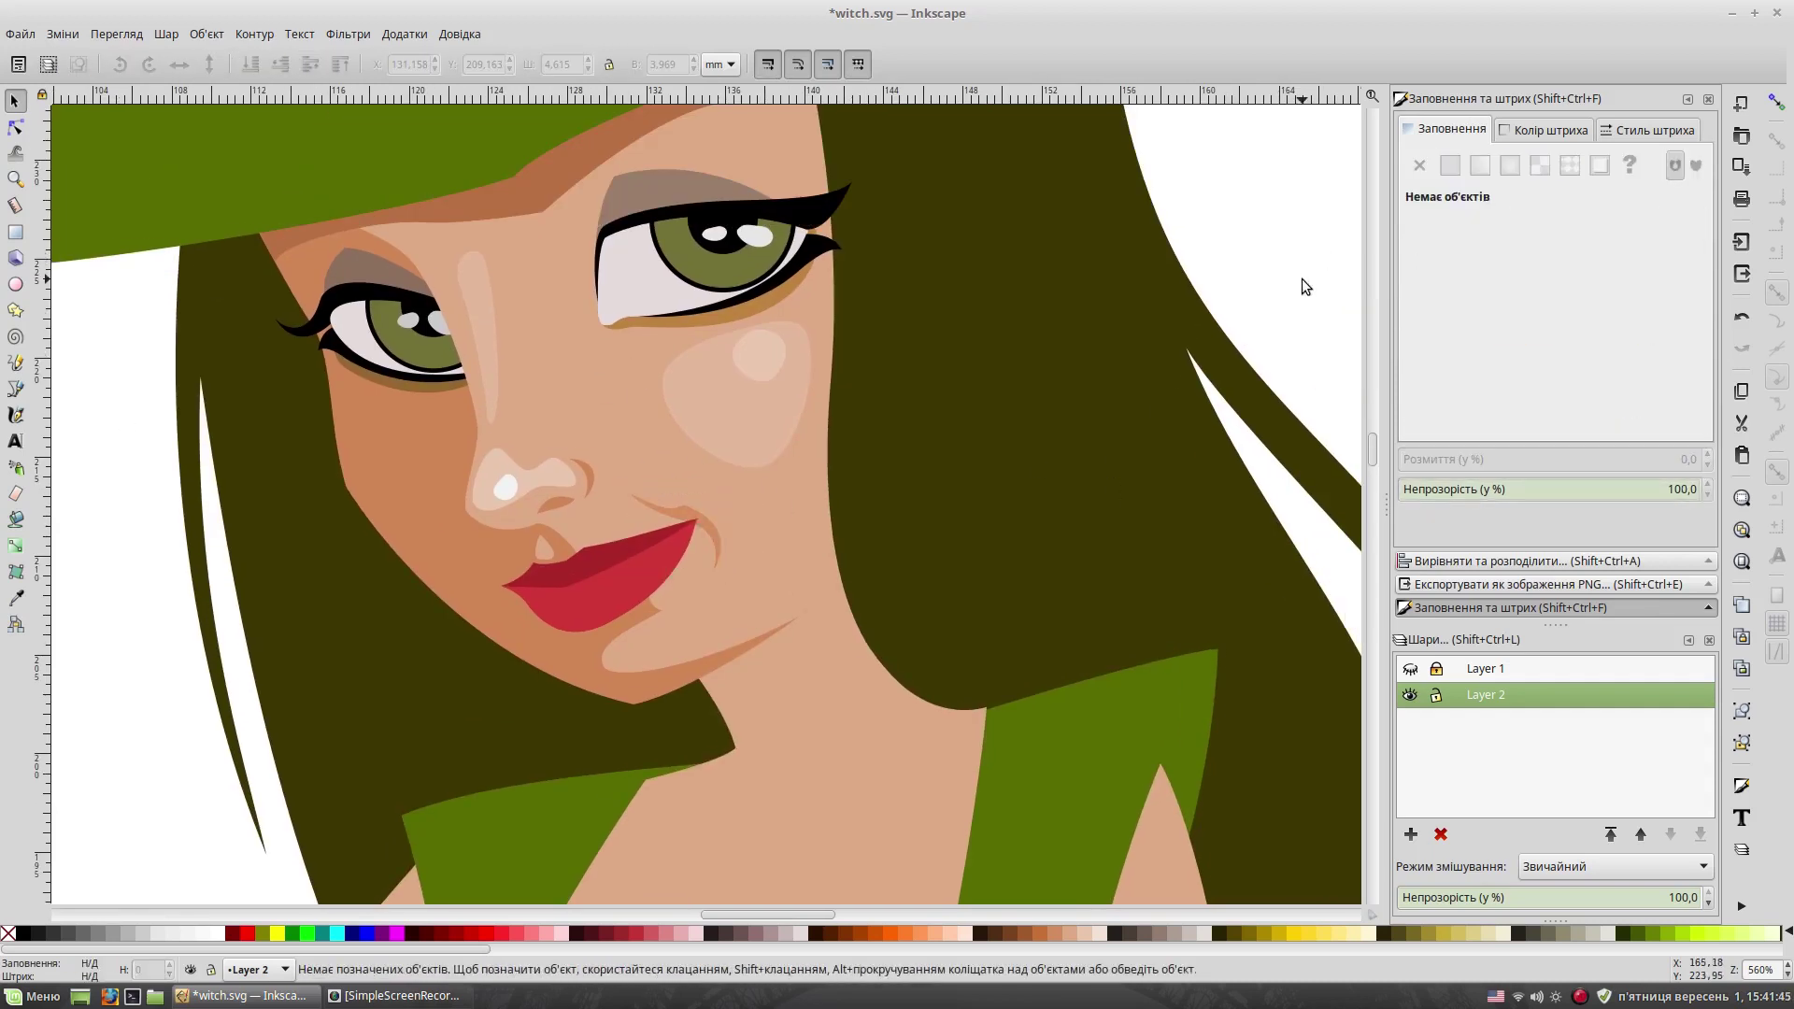
Step: Draw a lower-lip highlight and give it a lighter reddish lip colour
{"action": "left_click", "coordinate": [16, 388]}
{"action": "left_click_drag", "start_coordinate": [540, 601], "coordinate": [572, 624]}
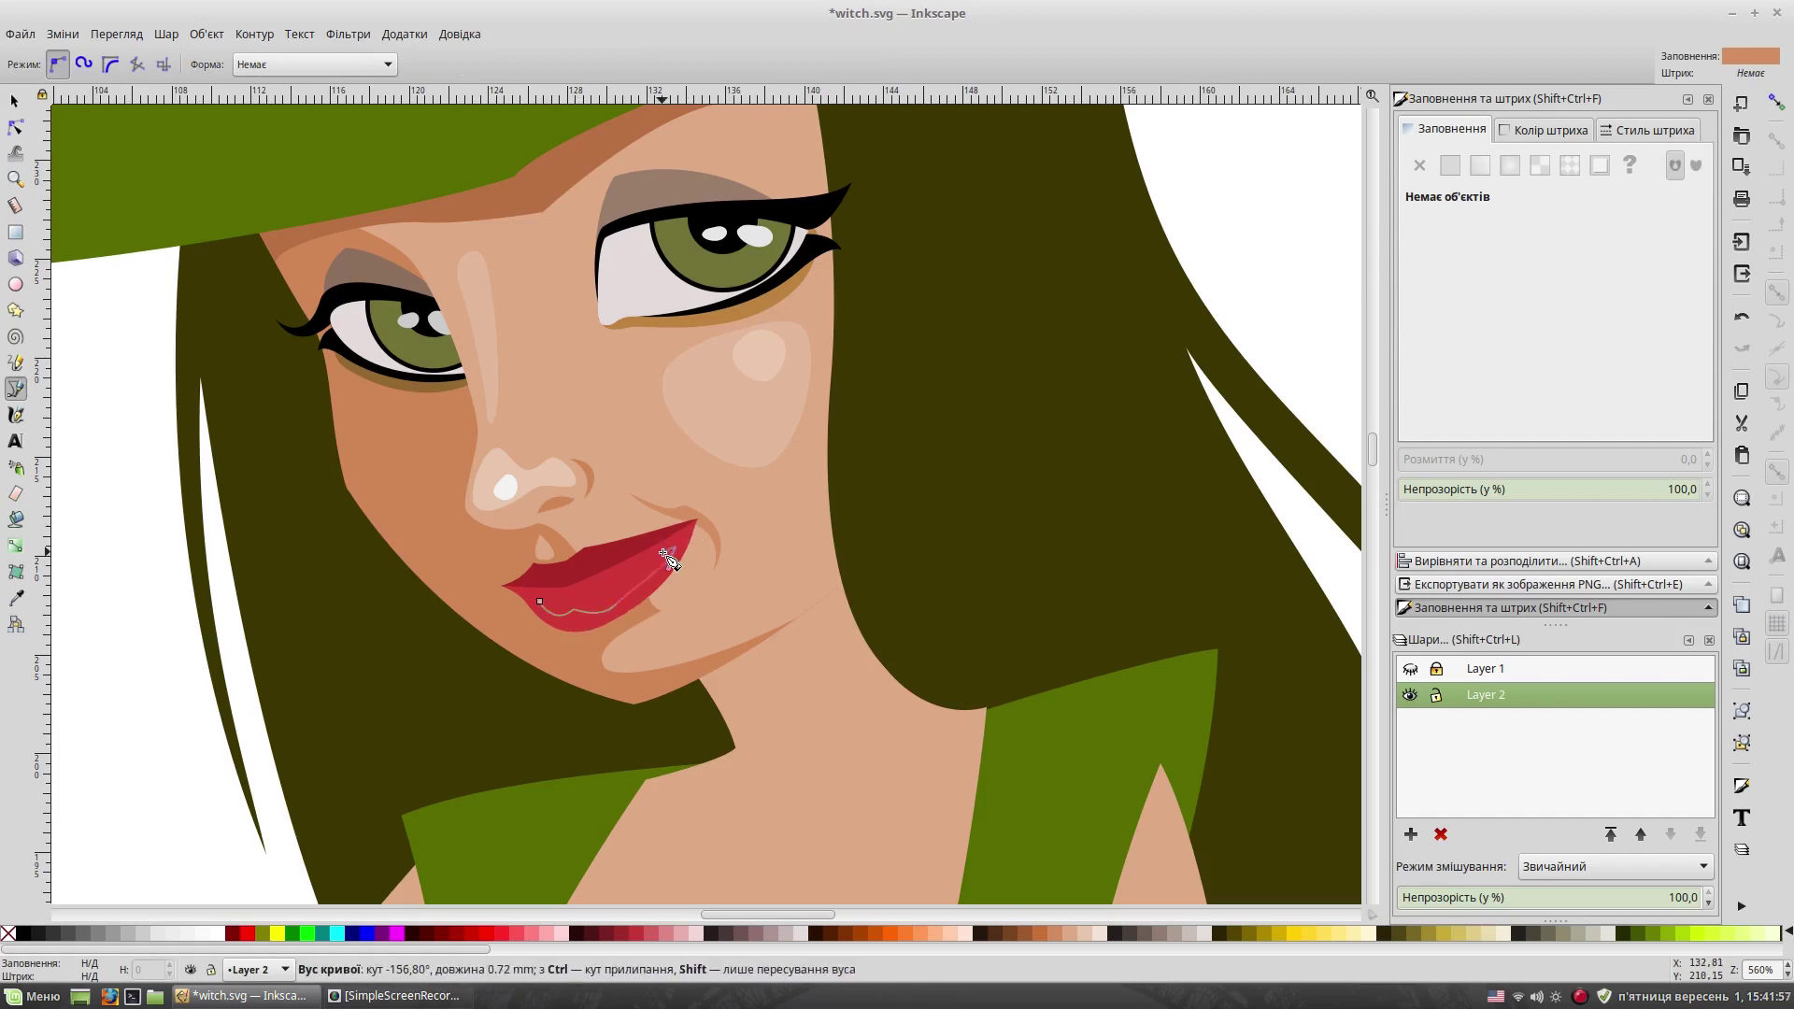
{"action": "key", "text": "Return"}
{"action": "key", "text": "d"}
{"action": "left_click", "coordinate": [1566, 304]}
{"action": "left_click", "coordinate": [13, 103]}
{"action": "key", "text": "Escape"}
{"action": "scroll", "coordinate": [910, 493], "scroll_direction": "down", "scroll_amount": 2}
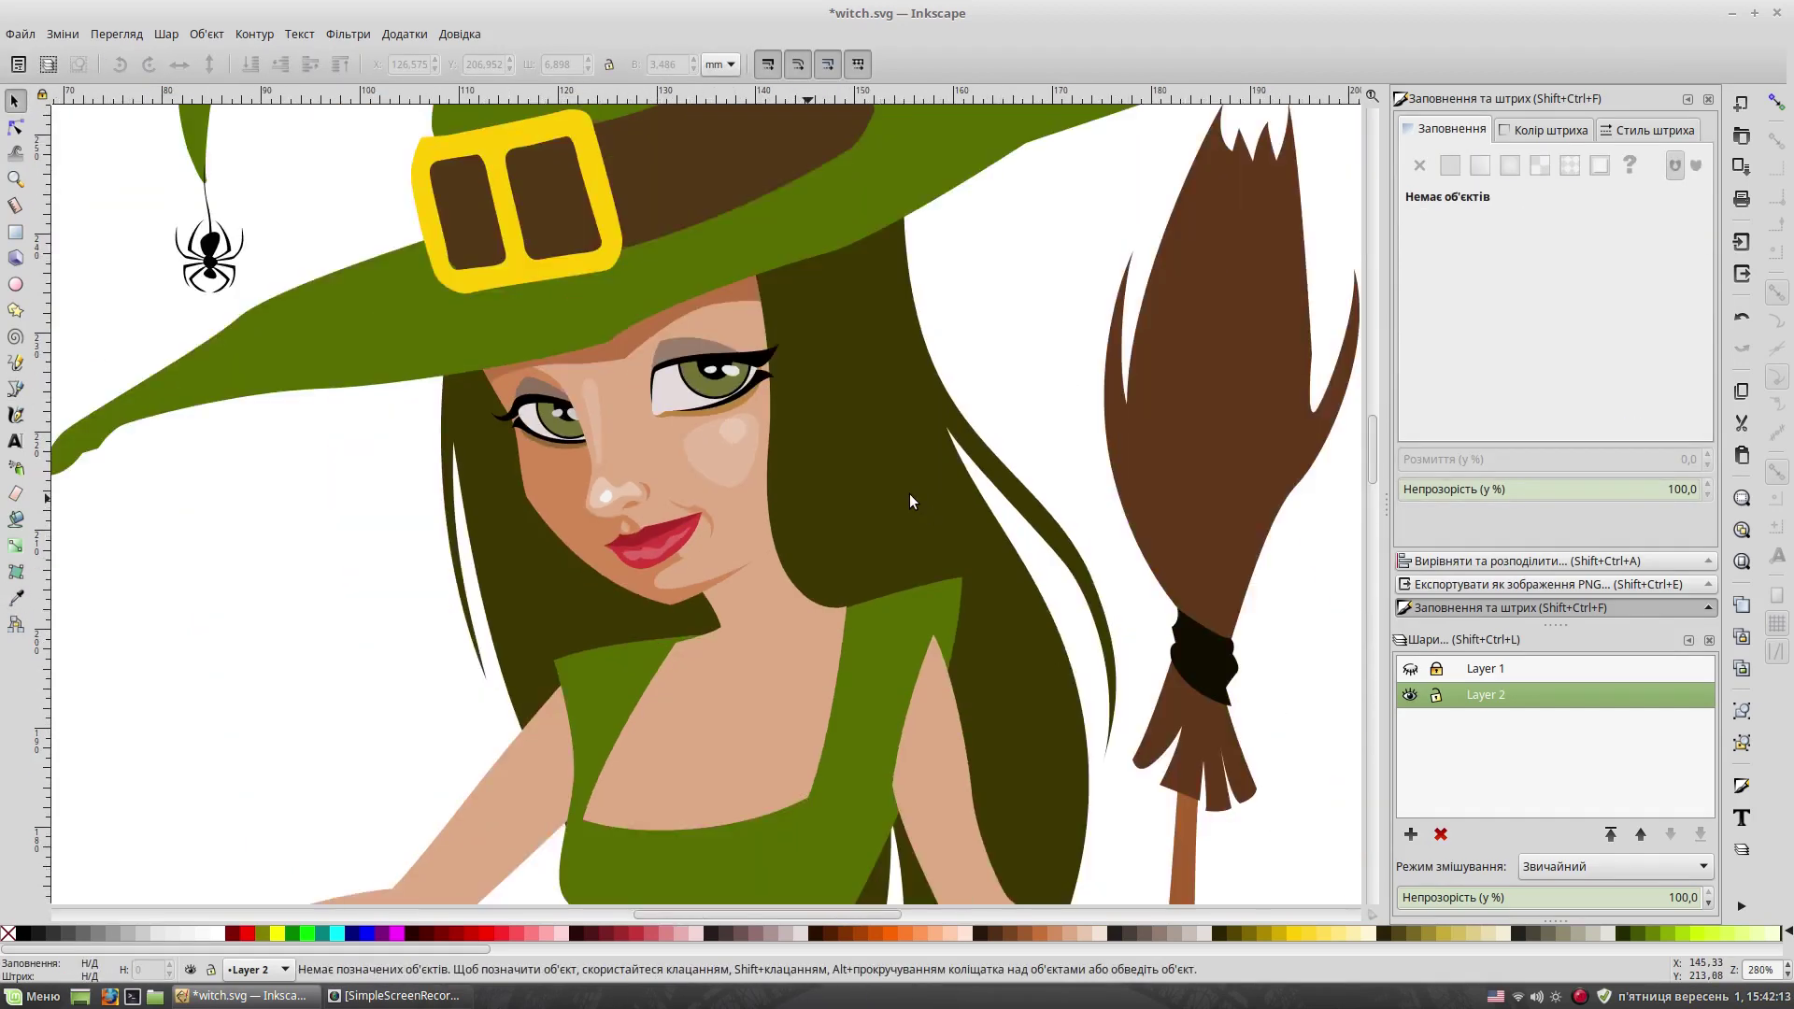
Step: Adjust the nodes of the existing lip path
{"action": "scroll", "coordinate": [446, 518], "scroll_direction": "up", "scroll_amount": 3}
{"action": "scroll", "coordinate": [552, 641], "scroll_direction": "up", "scroll_amount": 1}
{"action": "double_click", "coordinate": [513, 614]}
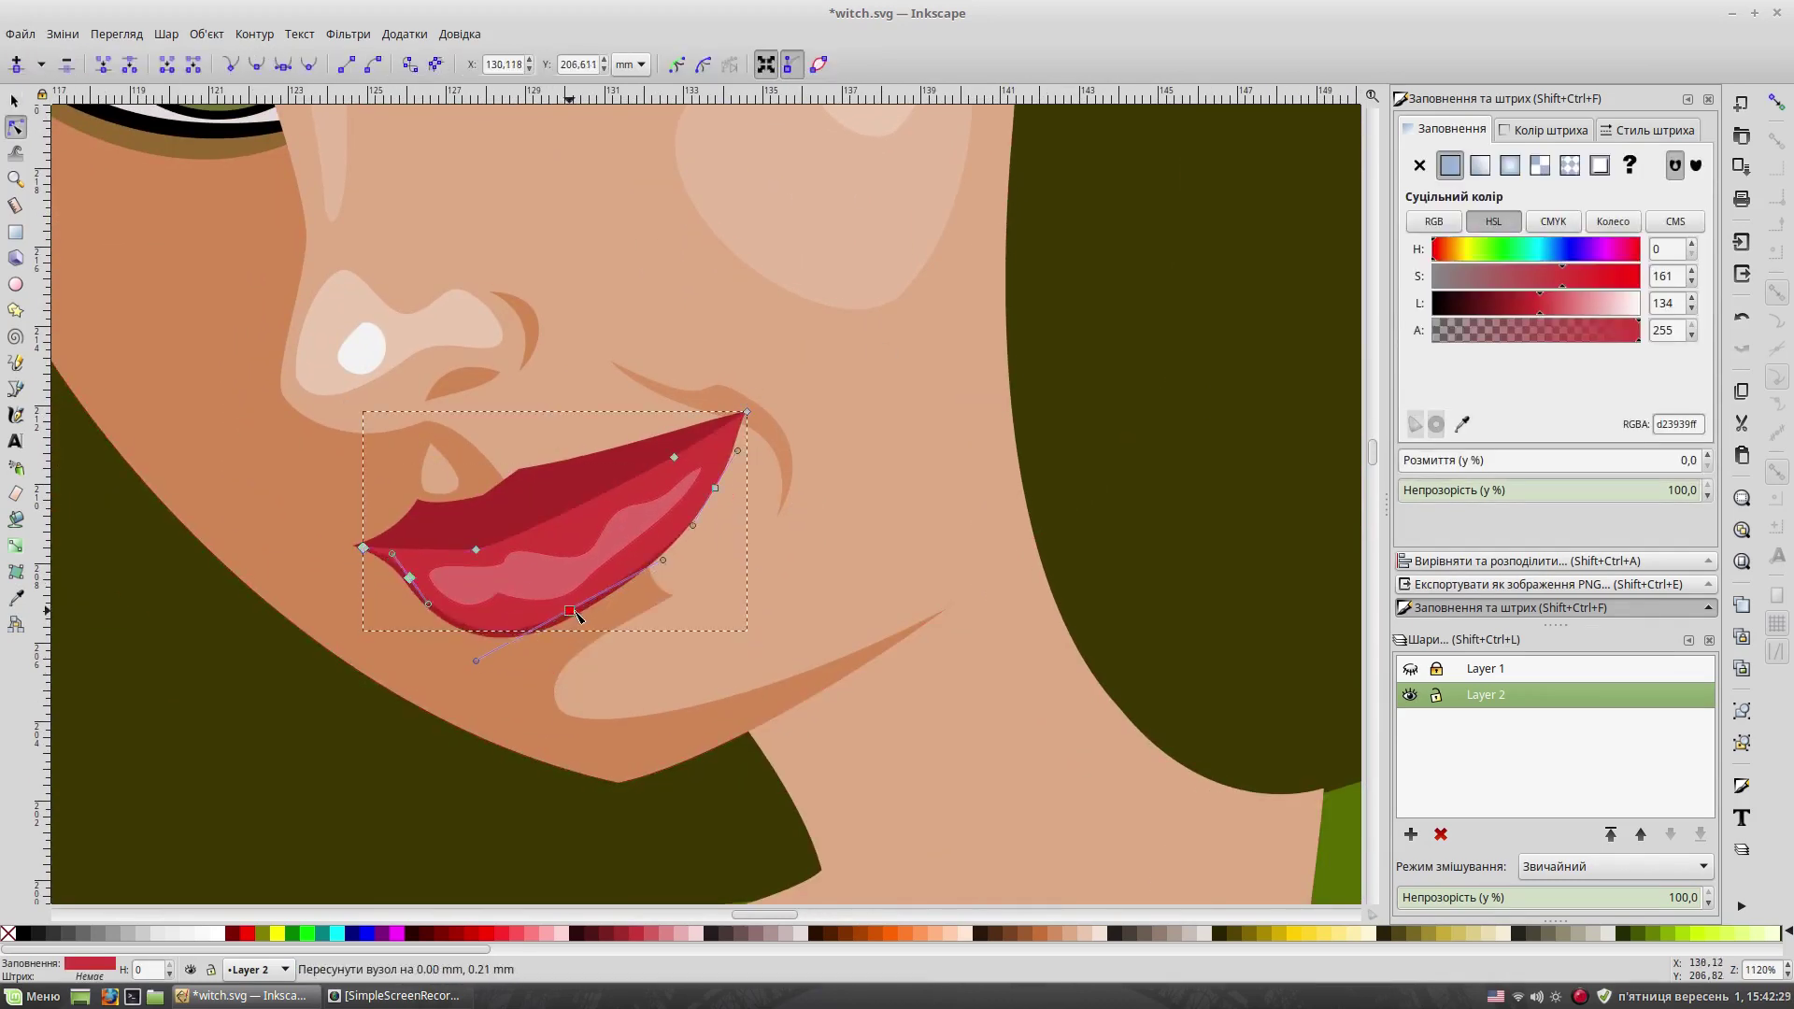
{"action": "key", "text": "s"}
{"action": "scroll", "coordinate": [536, 373], "scroll_direction": "down", "scroll_amount": 3}
{"action": "key", "text": "Escape"}
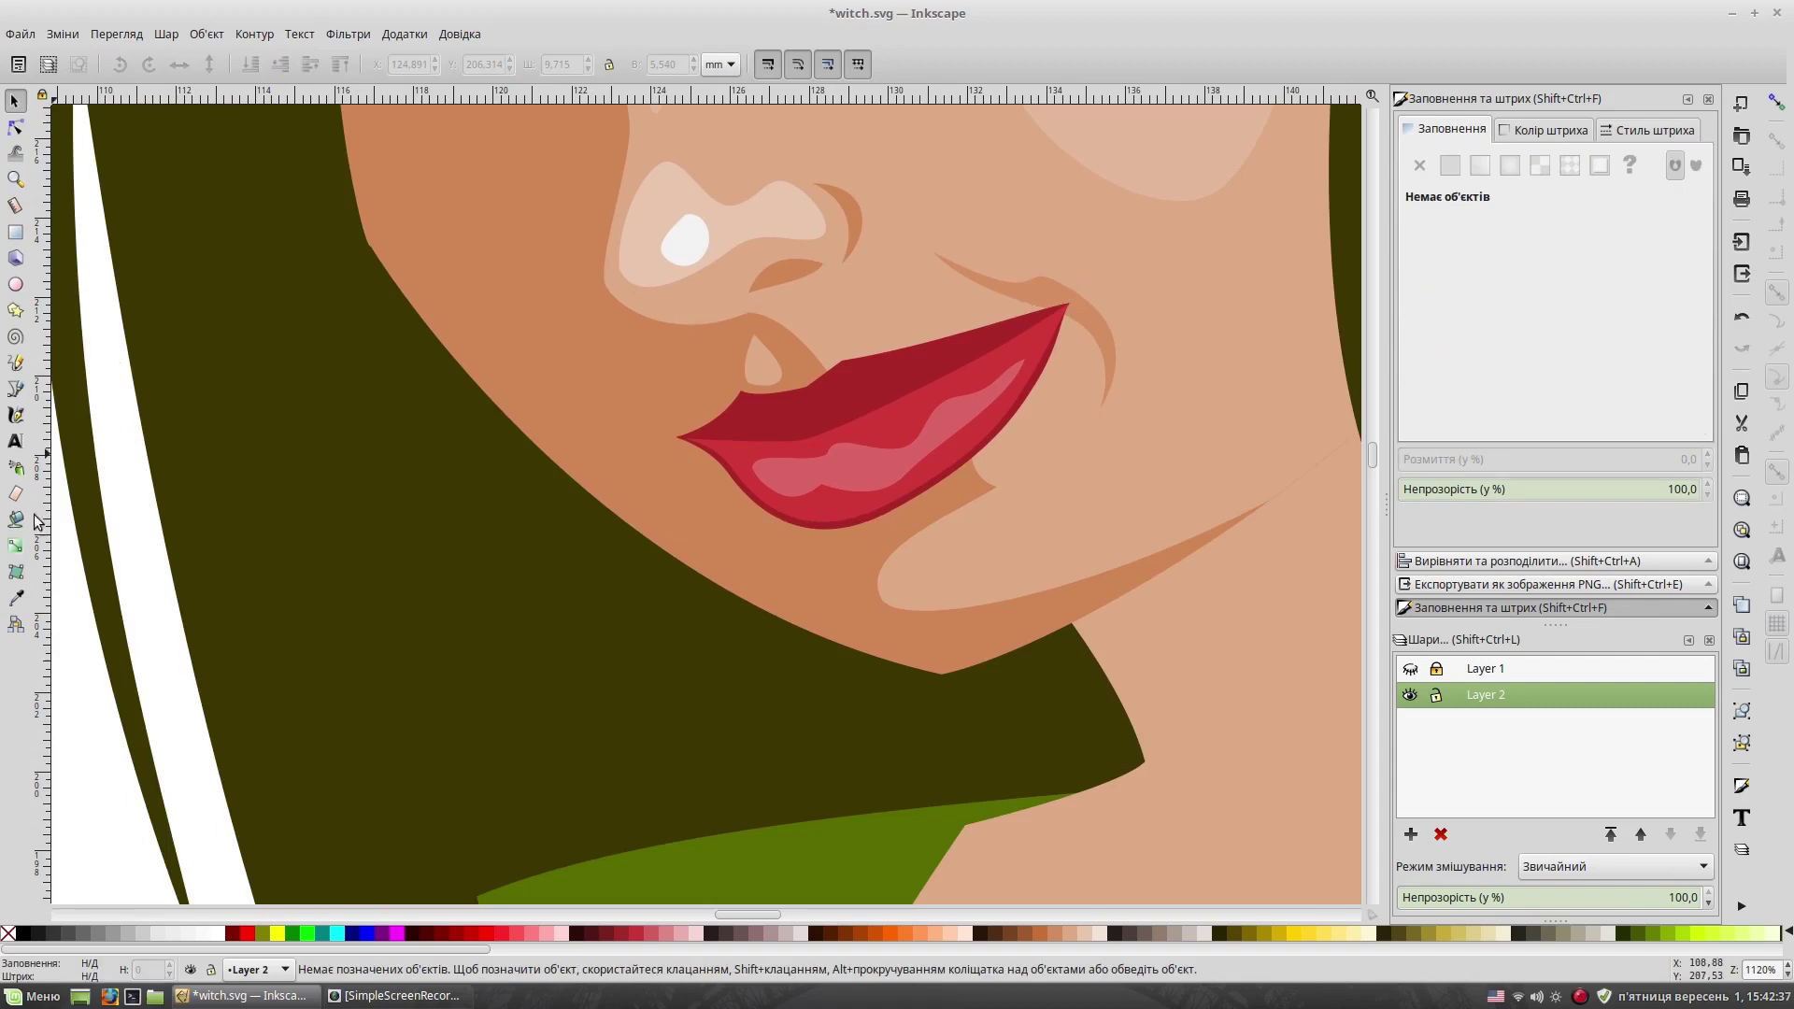
Step: Draw several small white shine shapes on the lower lip
{"action": "left_click", "coordinate": [16, 387]}
{"action": "left_click", "coordinate": [860, 449]}
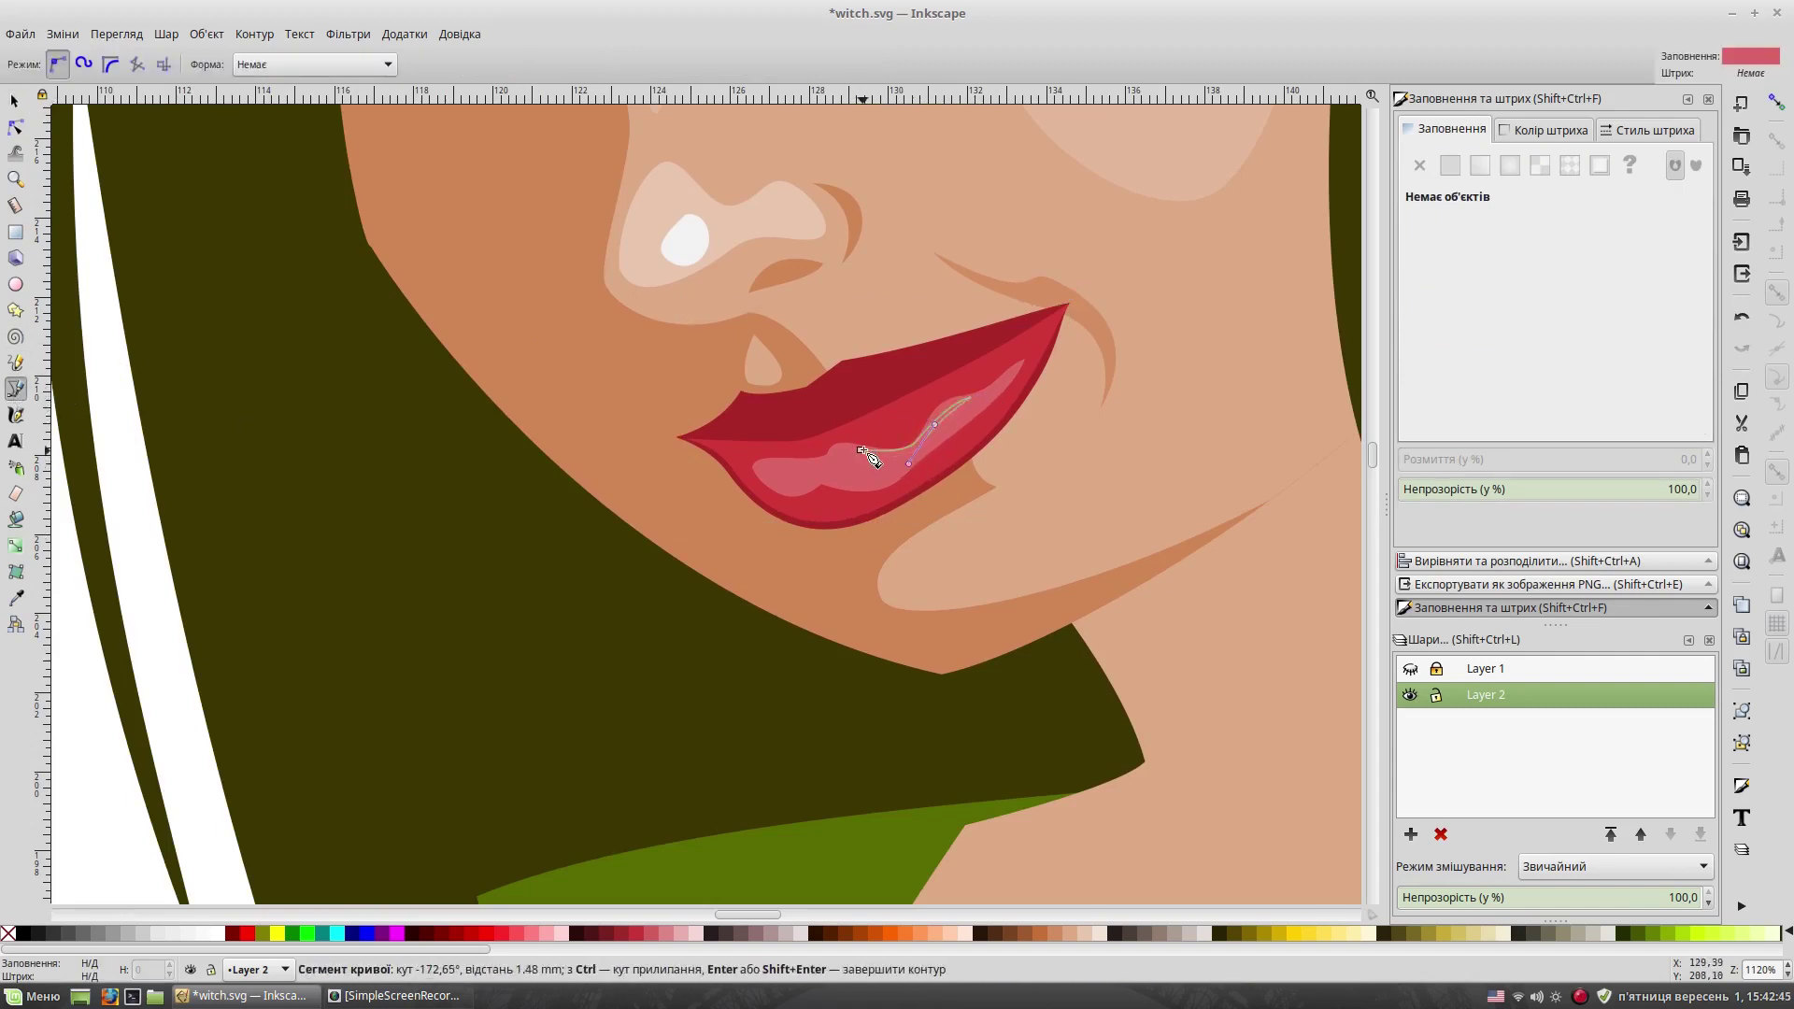
{"action": "left_click", "coordinate": [861, 451]}
{"action": "left_click", "coordinate": [223, 933]}
{"action": "key", "text": "Escape"}
{"action": "left_click", "coordinate": [851, 457]}
{"action": "left_click", "coordinate": [851, 457]}
{"action": "key", "text": "s"}
{"action": "key", "text": "Escape"}
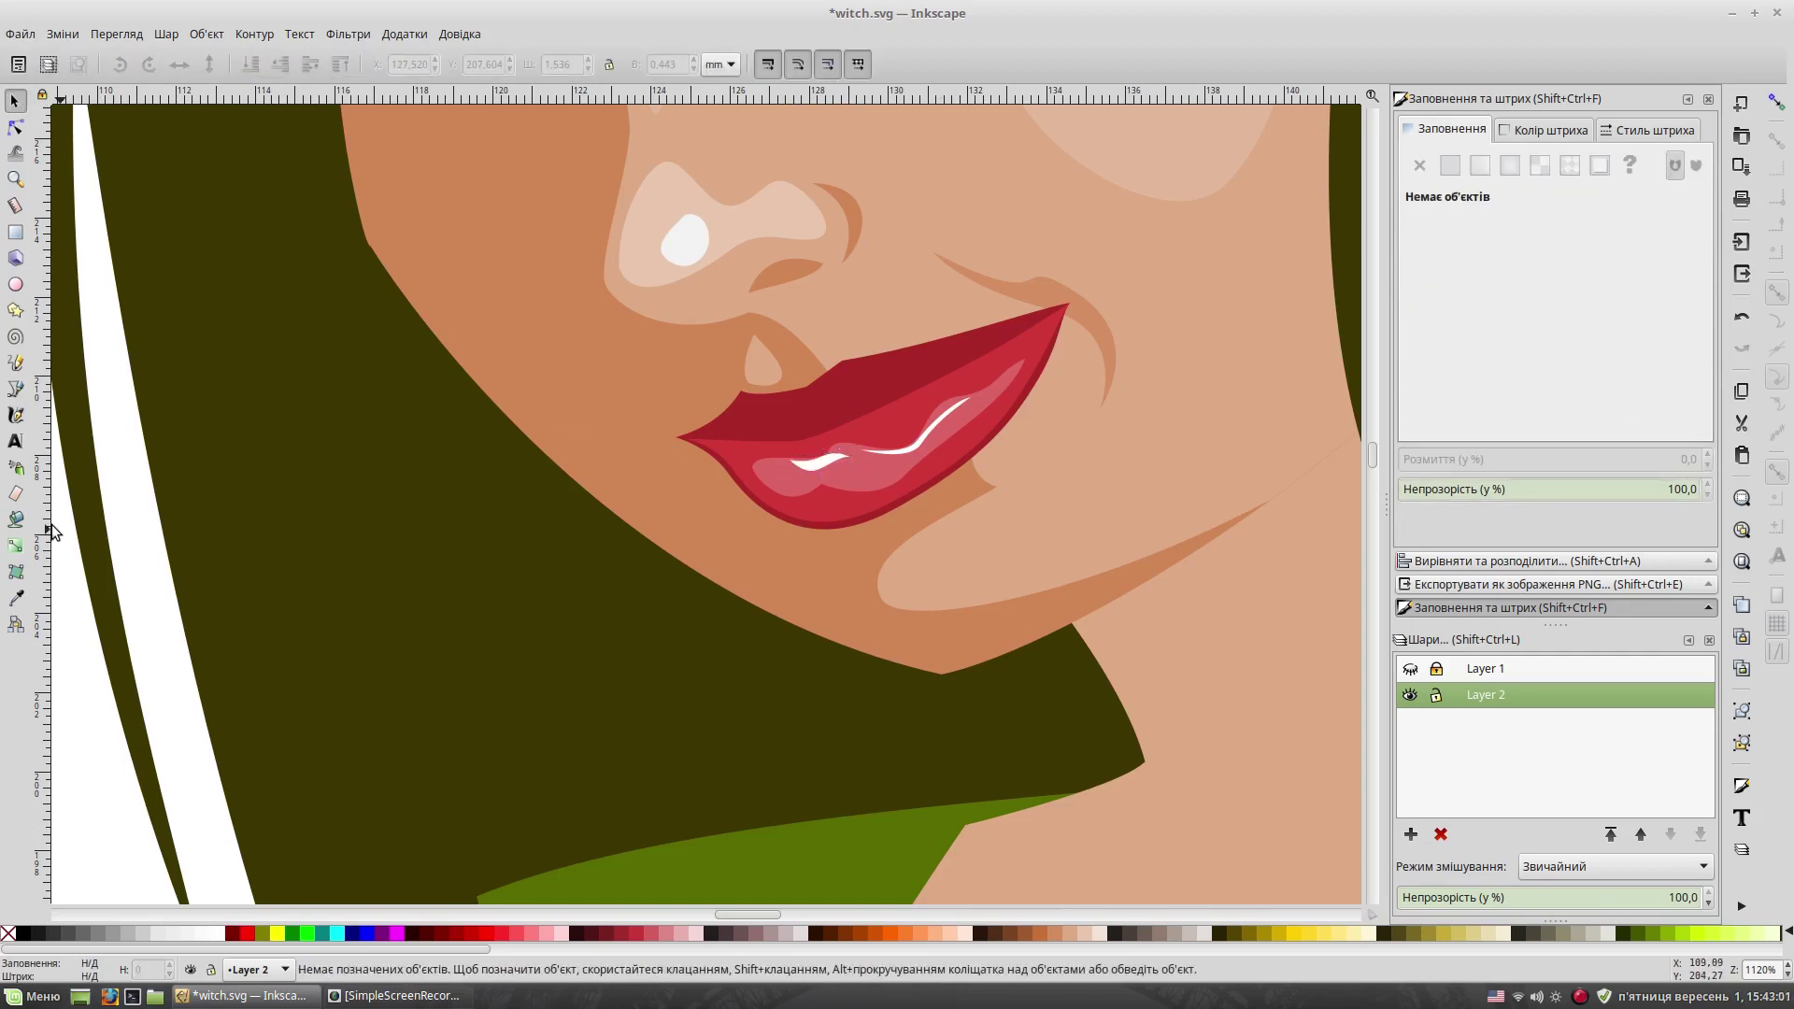
{"action": "left_click", "coordinate": [16, 388]}
{"action": "left_click_drag", "start_coordinate": [987, 385], "coordinate": [1036, 366]}
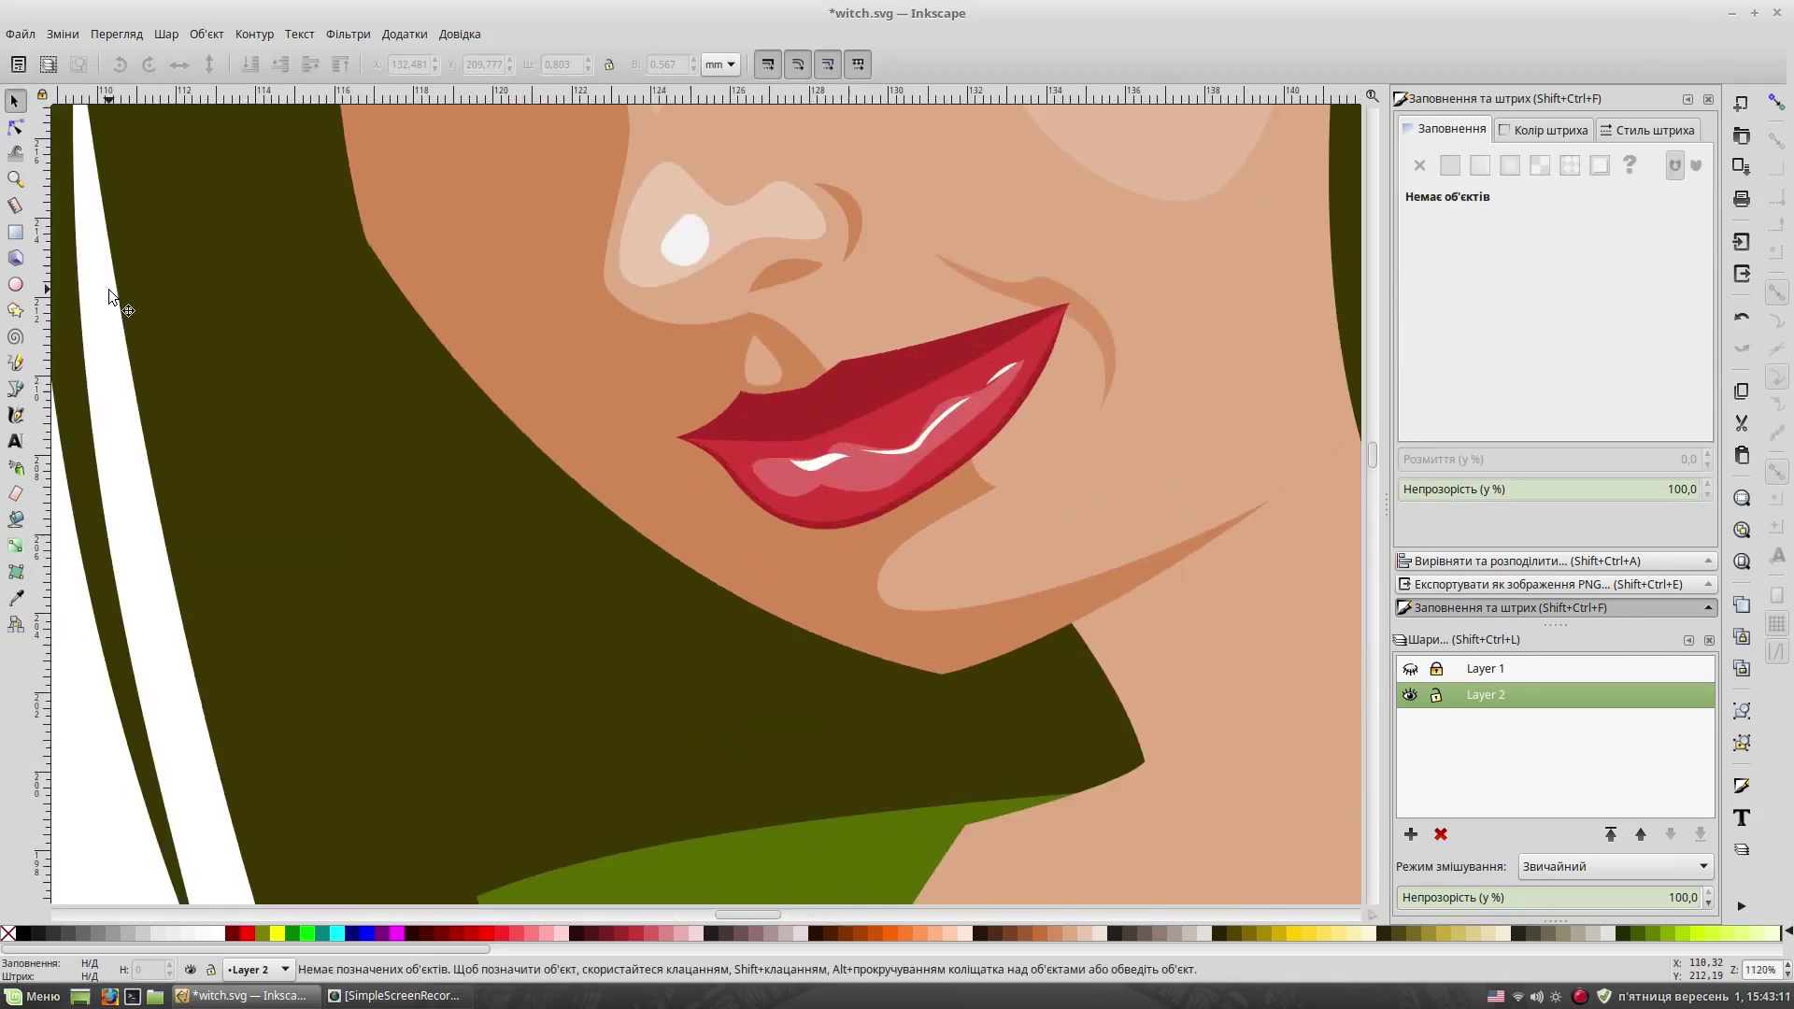
{"action": "key", "text": "s"}
Step: Reshape the white lip highlight and check the three shine shapes together
{"action": "left_click", "coordinate": [841, 412]}
{"action": "key", "text": "n"}
{"action": "left_click", "coordinate": [914, 446]}
{"action": "left_click_drag", "start_coordinate": [916, 426], "coordinate": [914, 435]}
{"action": "key", "text": "s"}
{"action": "left_click", "coordinate": [821, 461], "text": "shift"}
{"action": "left_click", "coordinate": [1017, 368], "text": "shift"}
{"action": "left_click", "coordinate": [258, 683]}
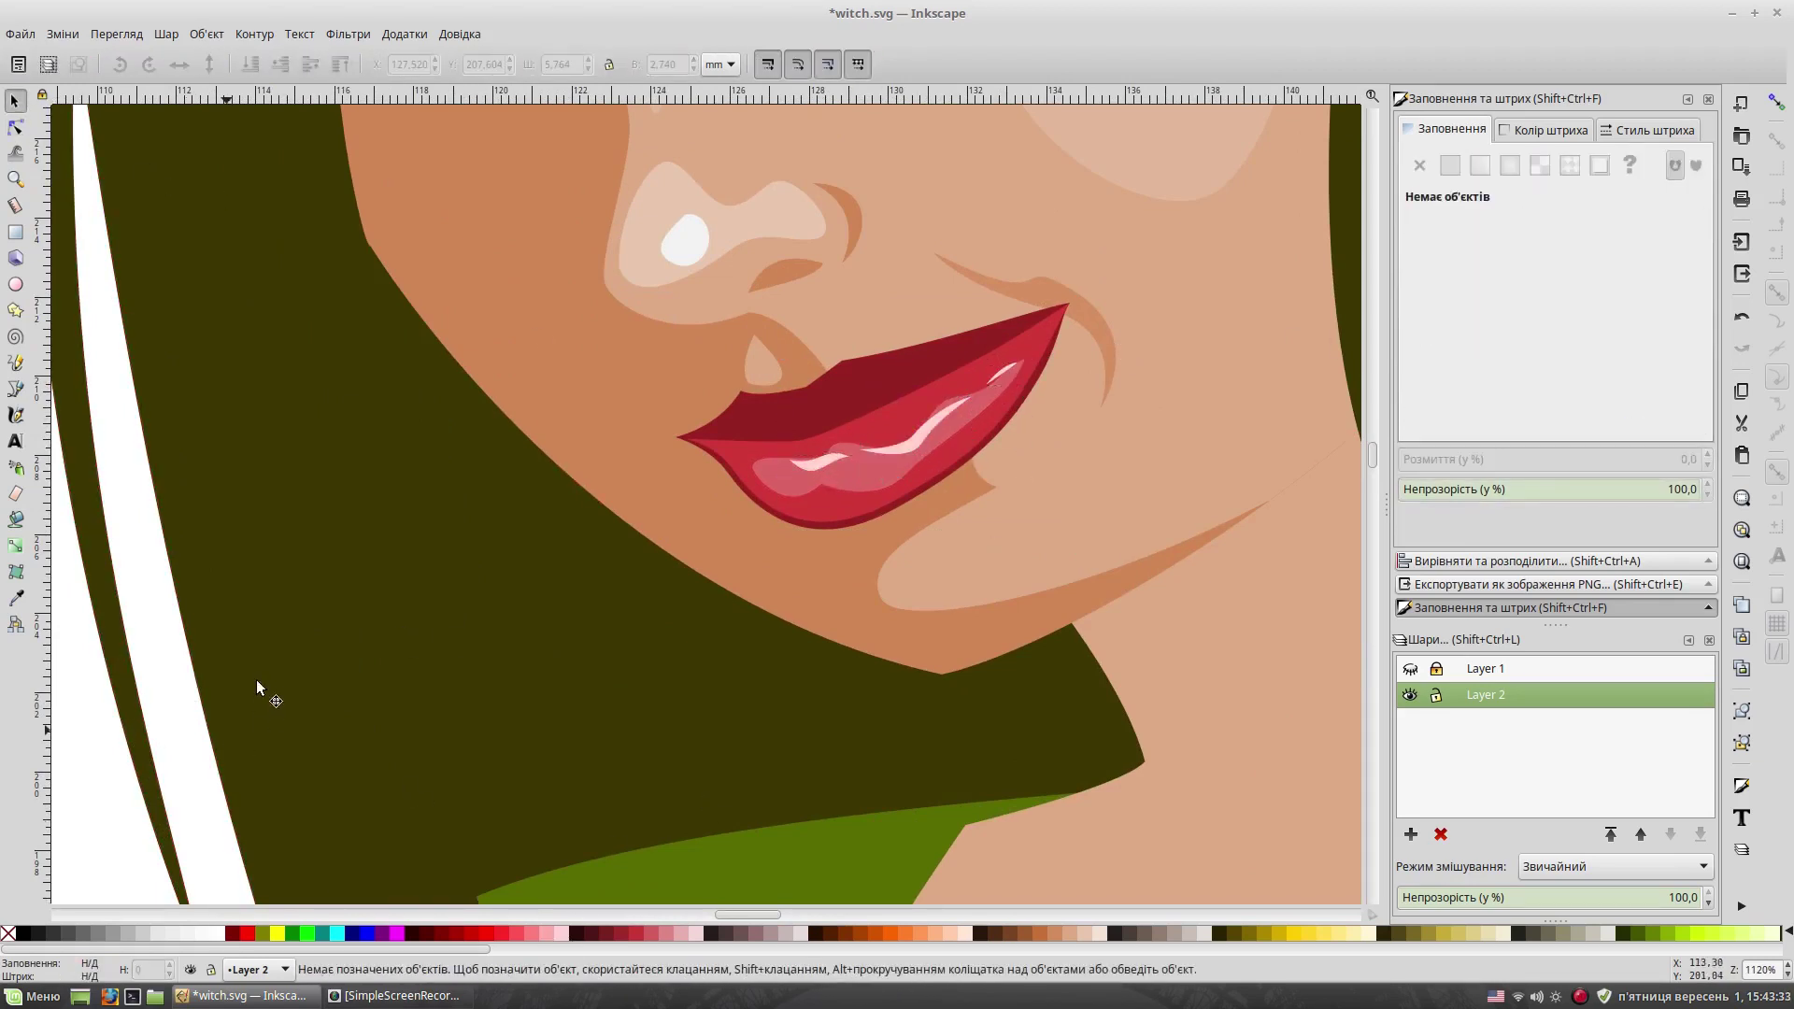
Step: Draw a pink highlight along the upper lip
{"action": "left_click", "coordinate": [15, 389]}
{"action": "left_click", "coordinate": [812, 383]}
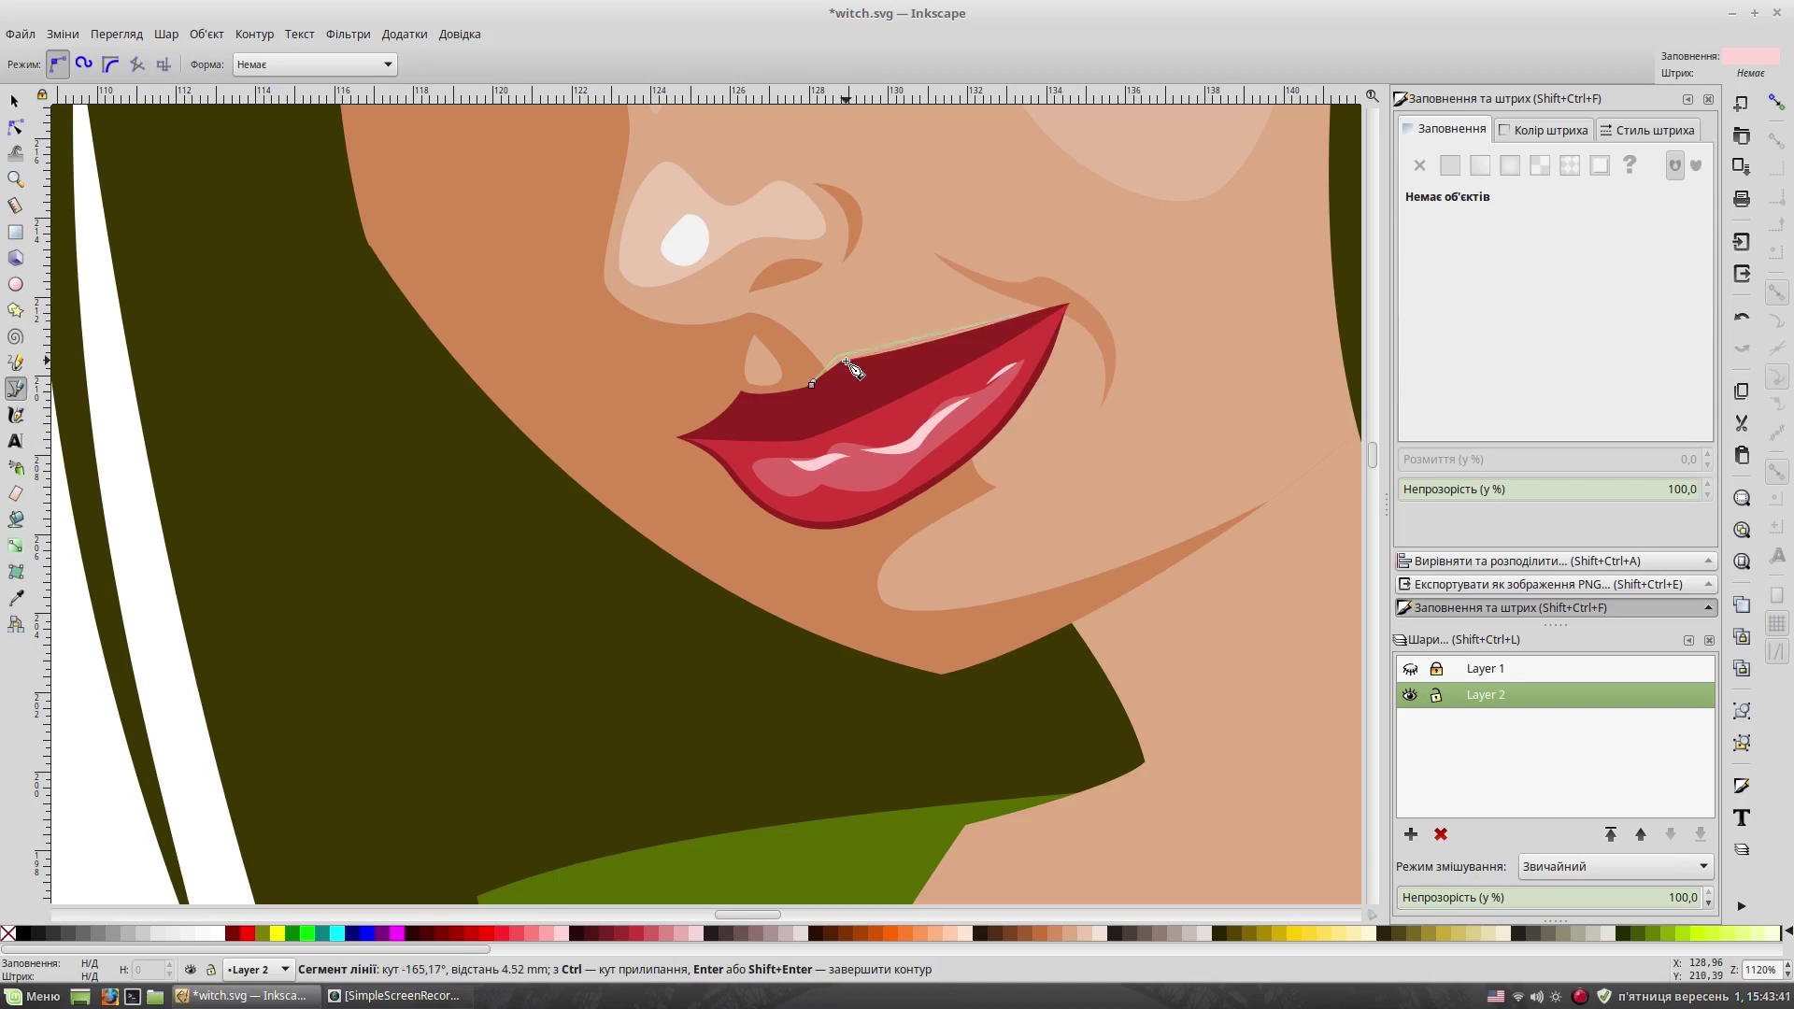
{"action": "left_click", "coordinate": [812, 383]}
{"action": "key", "text": "Return"}
{"action": "key", "text": "s"}
{"action": "key", "text": "minus"}
{"action": "key", "text": "minus"}
{"action": "key", "text": "minus"}
{"action": "key", "text": "plus"}
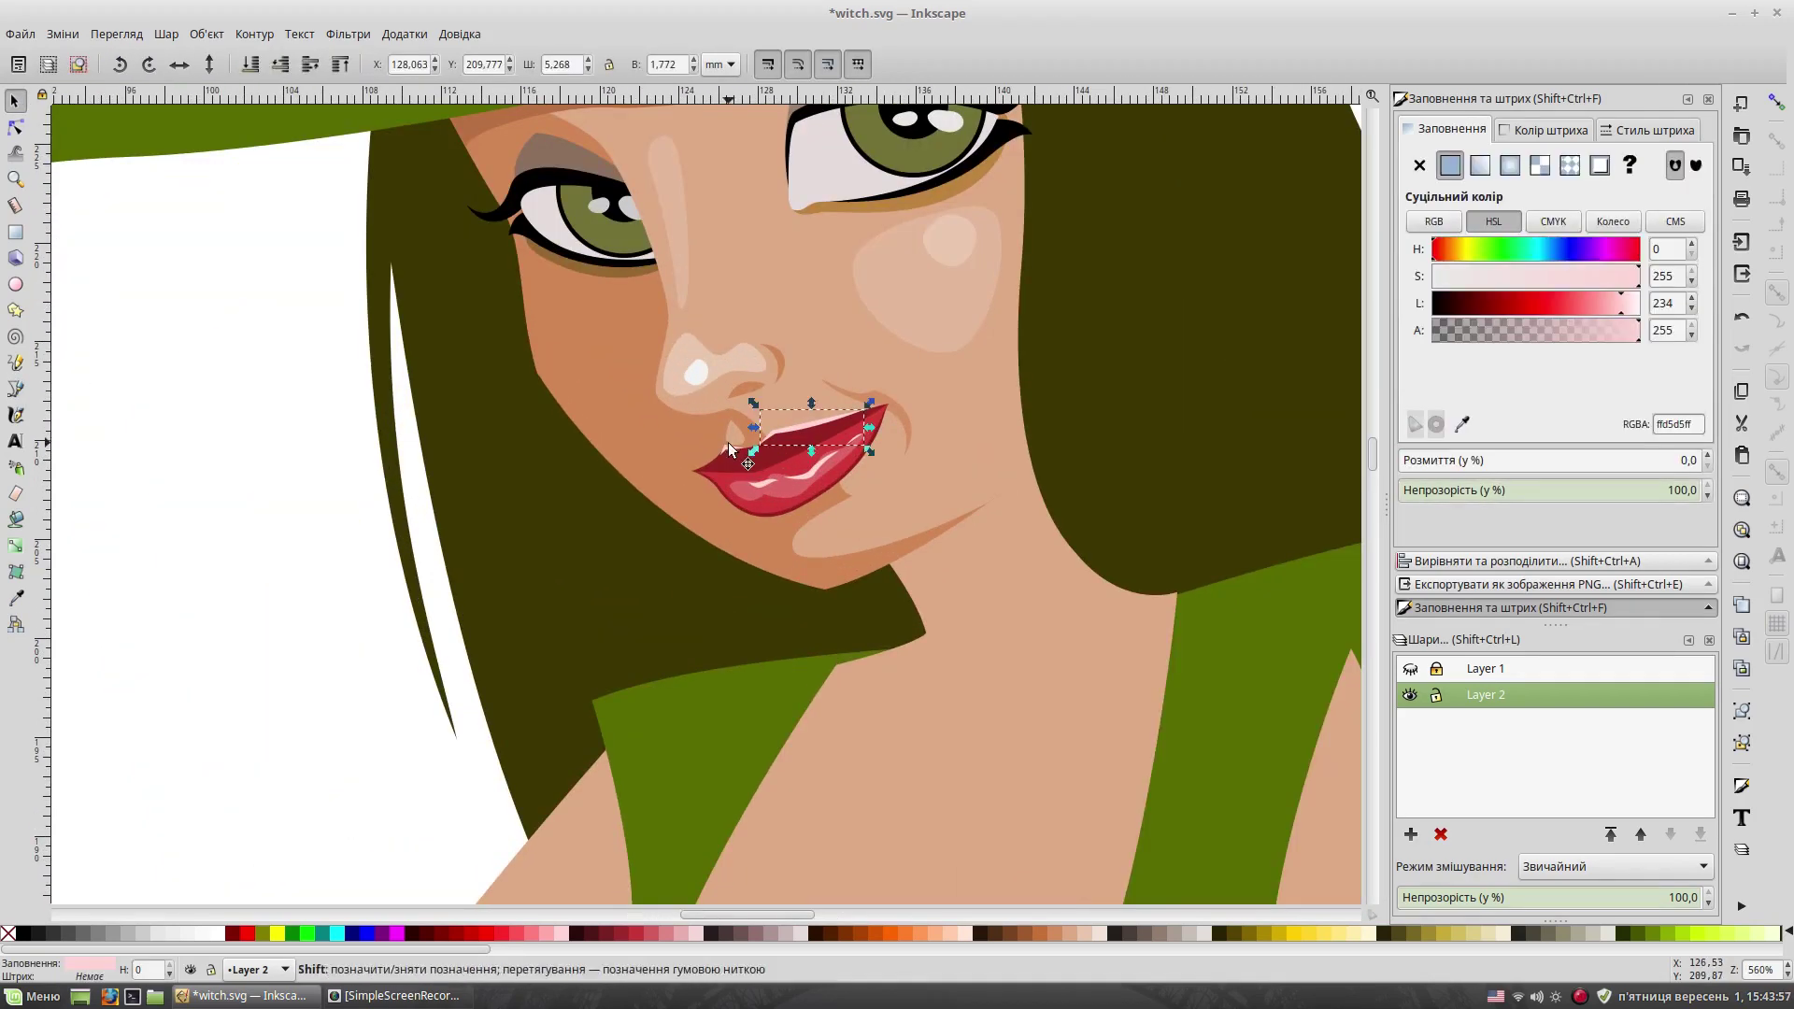
{"action": "key", "text": "Escape"}
{"action": "scroll", "coordinate": [654, 450], "scroll_direction": "up", "scroll_amount": 2}
Step: Add a brown nostril shadow under the nose and a smile crease at the mouth corner
{"action": "left_click", "coordinate": [15, 390]}
{"action": "left_click_drag", "start_coordinate": [443, 479], "coordinate": [510, 464]}
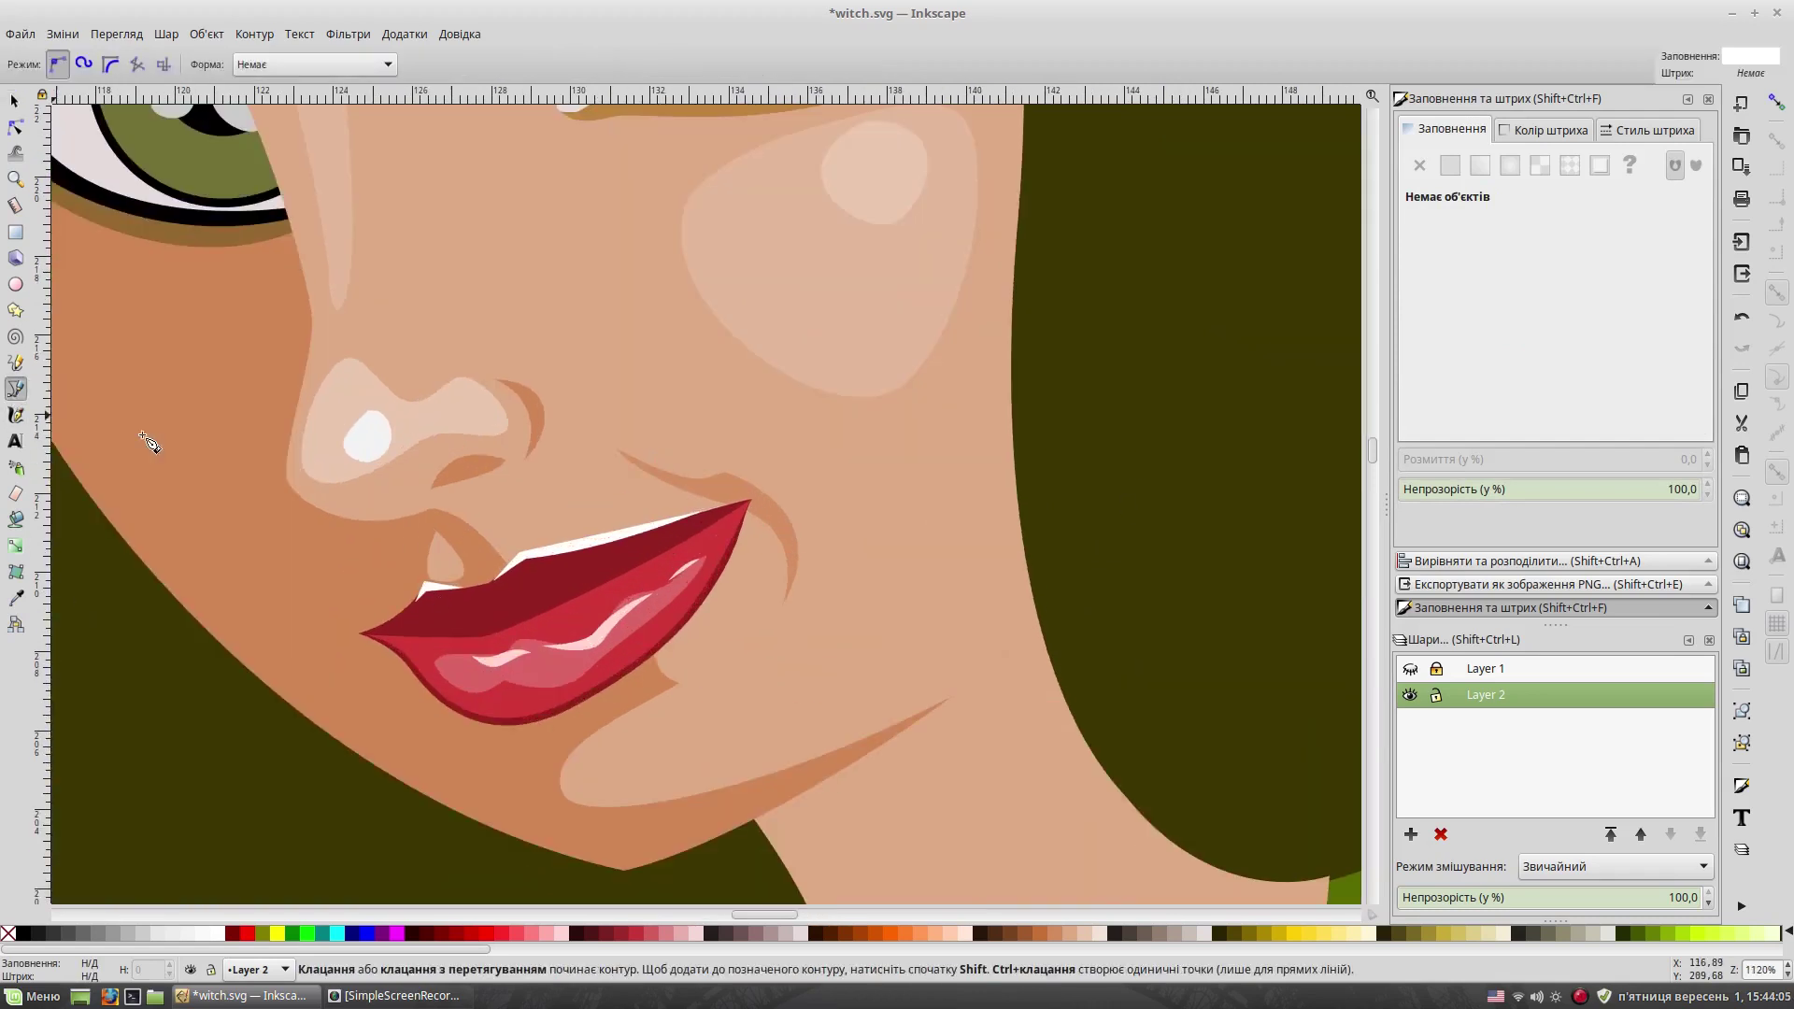
{"action": "left_click", "coordinate": [443, 479]}
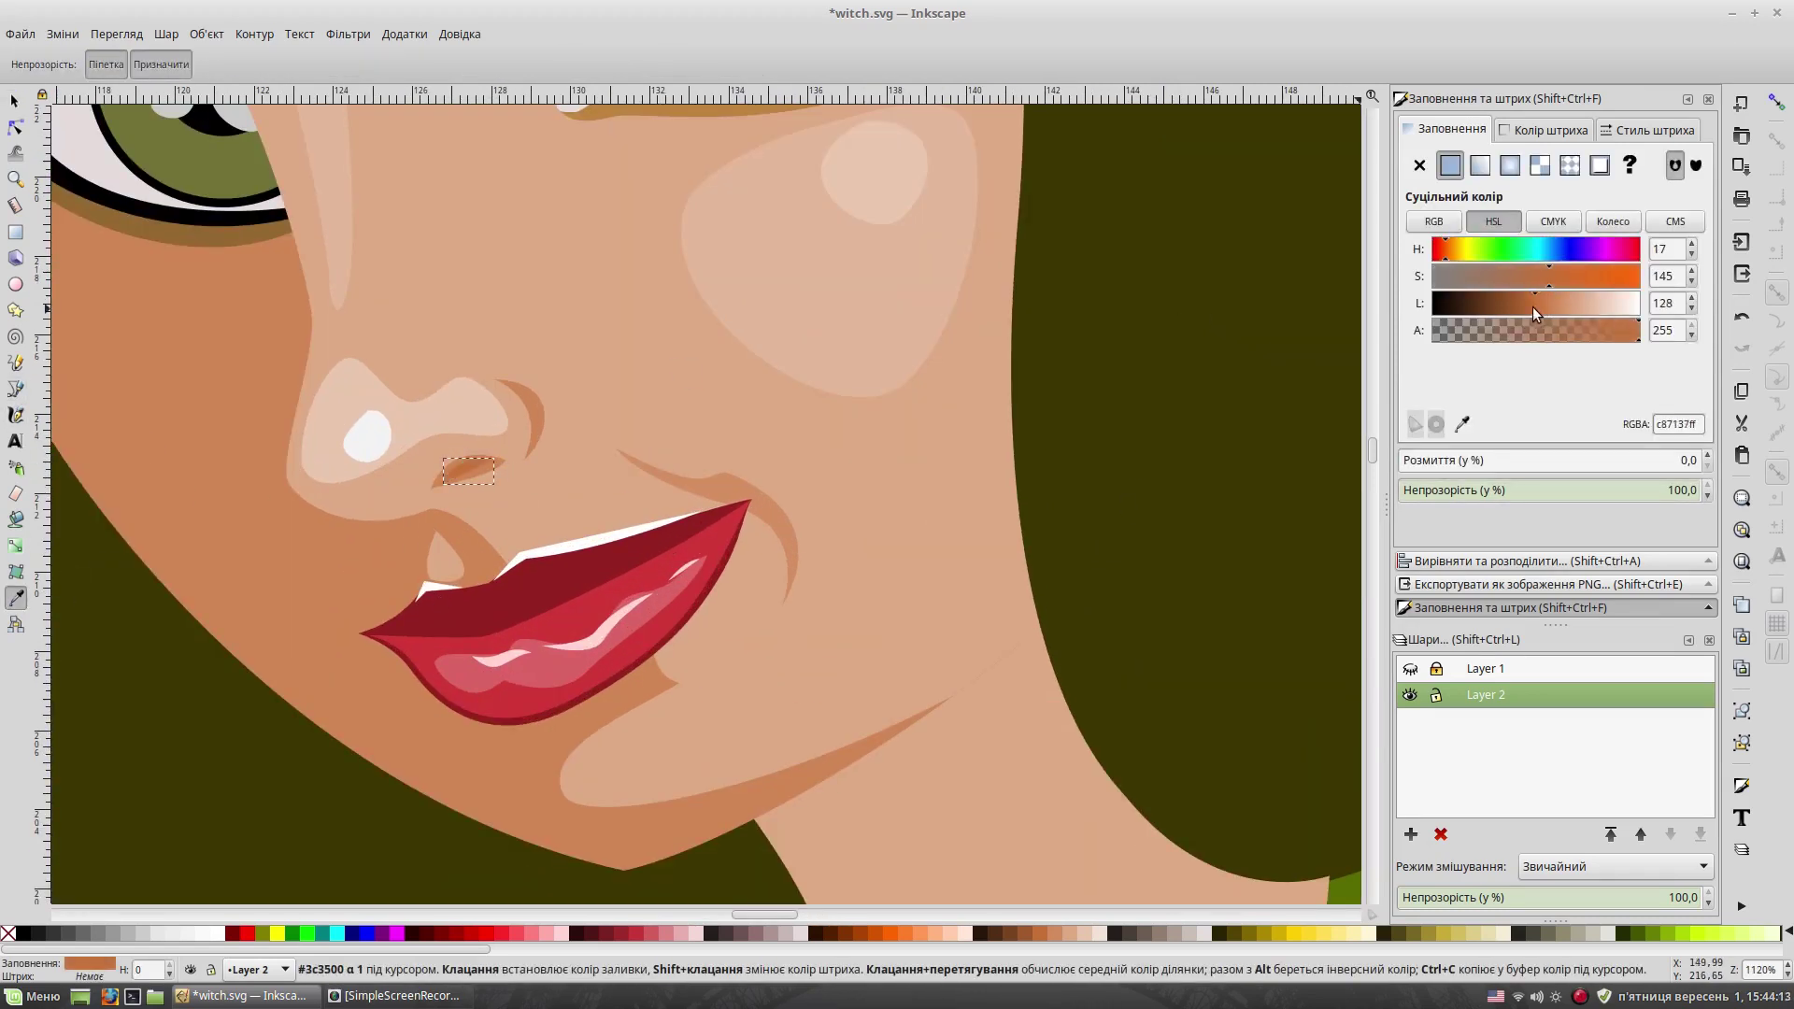
{"action": "left_click_drag", "start_coordinate": [666, 477], "coordinate": [783, 515]}
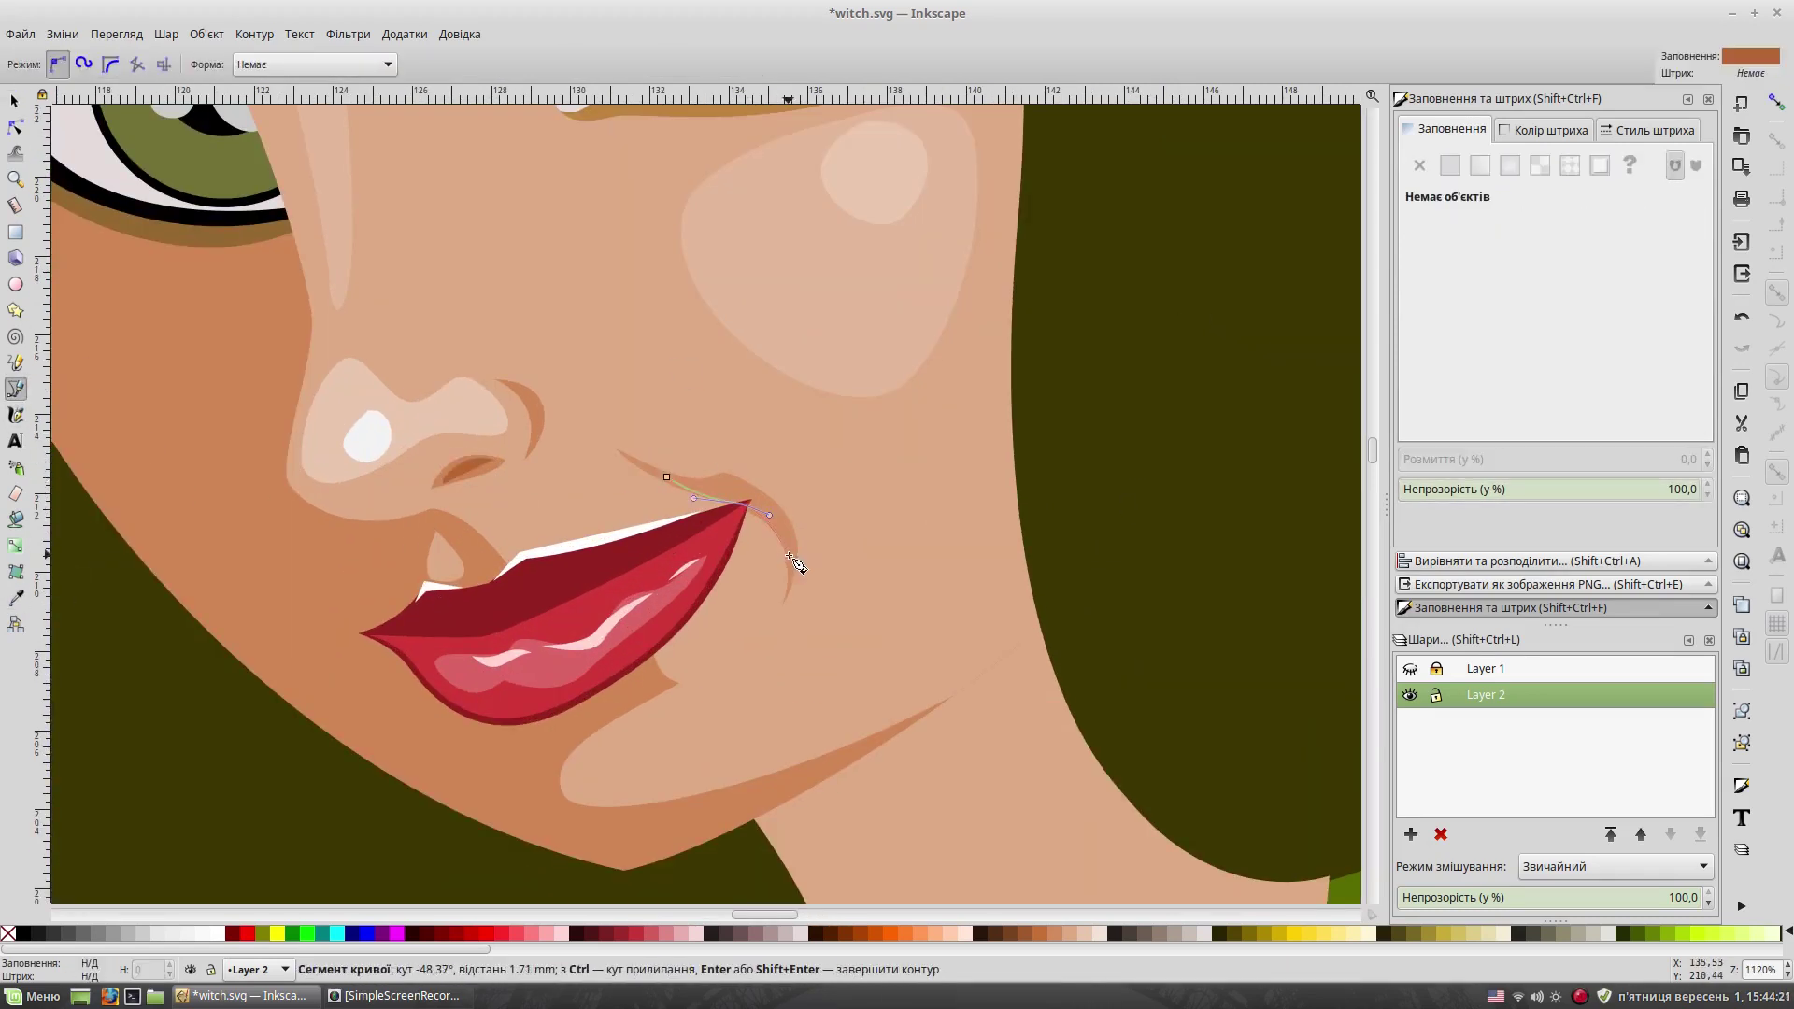
{"action": "left_click", "coordinate": [648, 465]}
{"action": "key", "text": "s"}
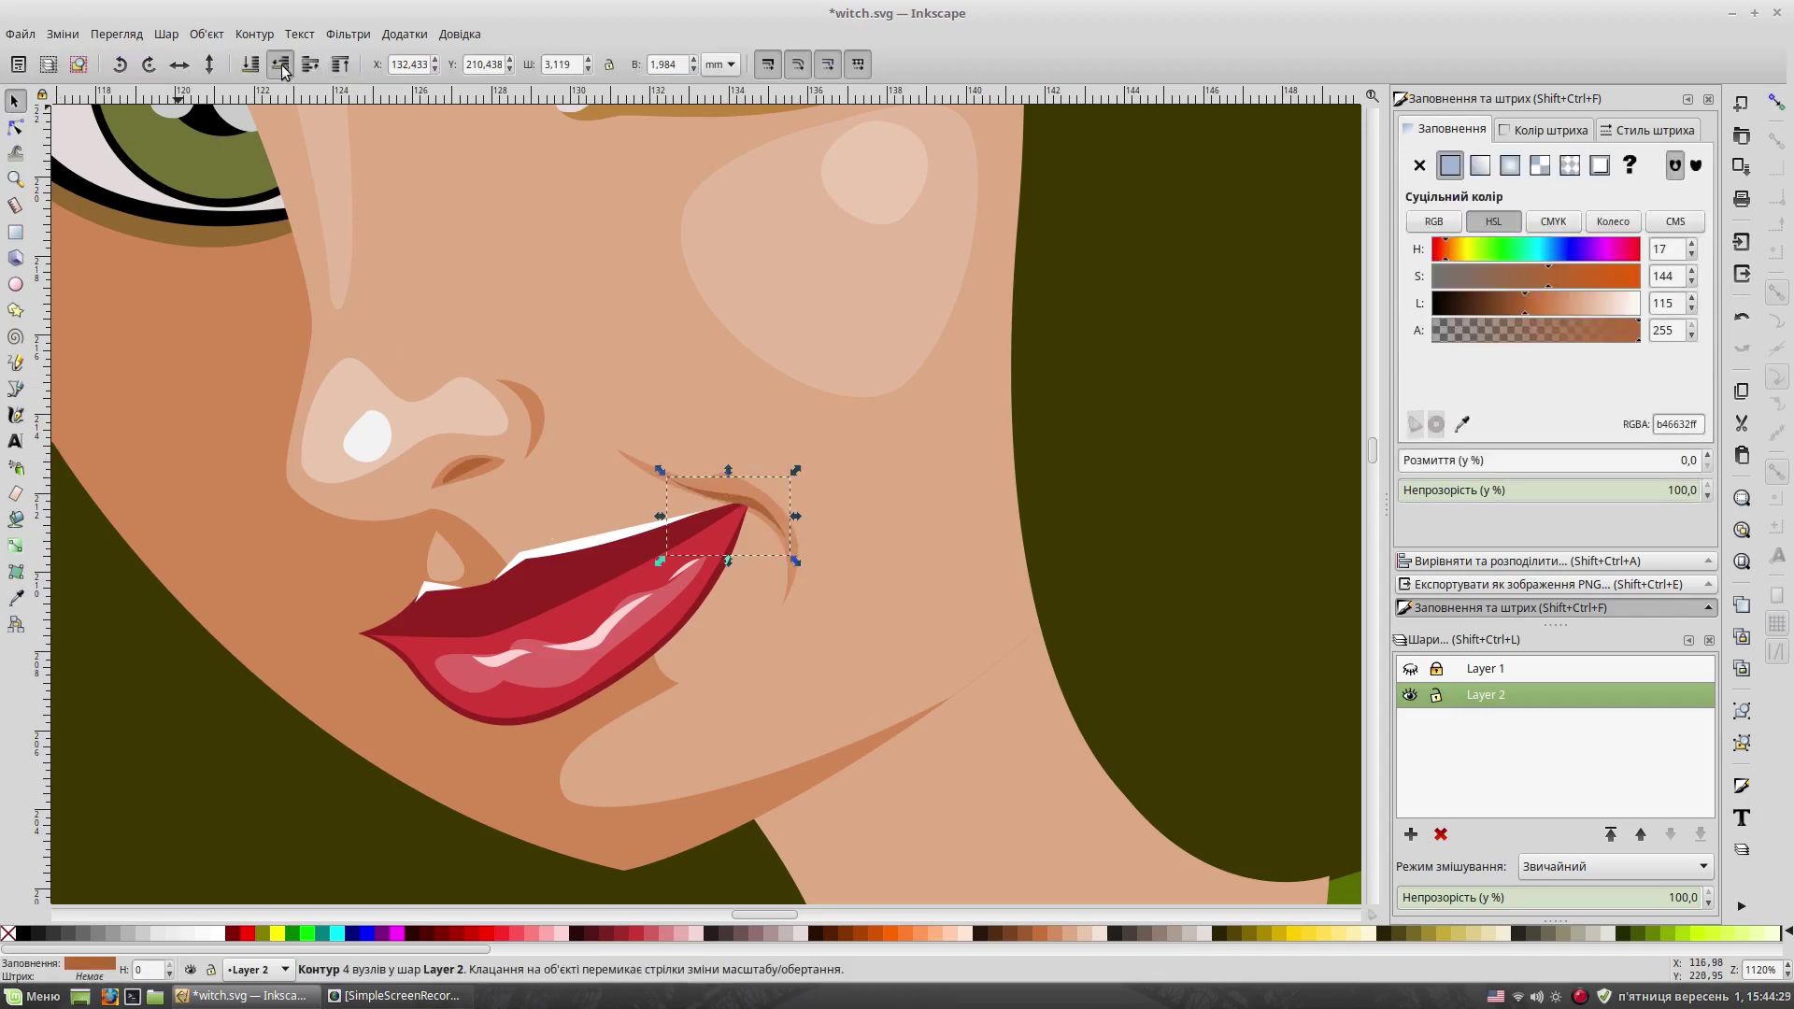
{"action": "key", "text": "minus"}
{"action": "key", "text": "minus"}
{"action": "key", "text": "Escape"}
{"action": "key", "text": "minus"}
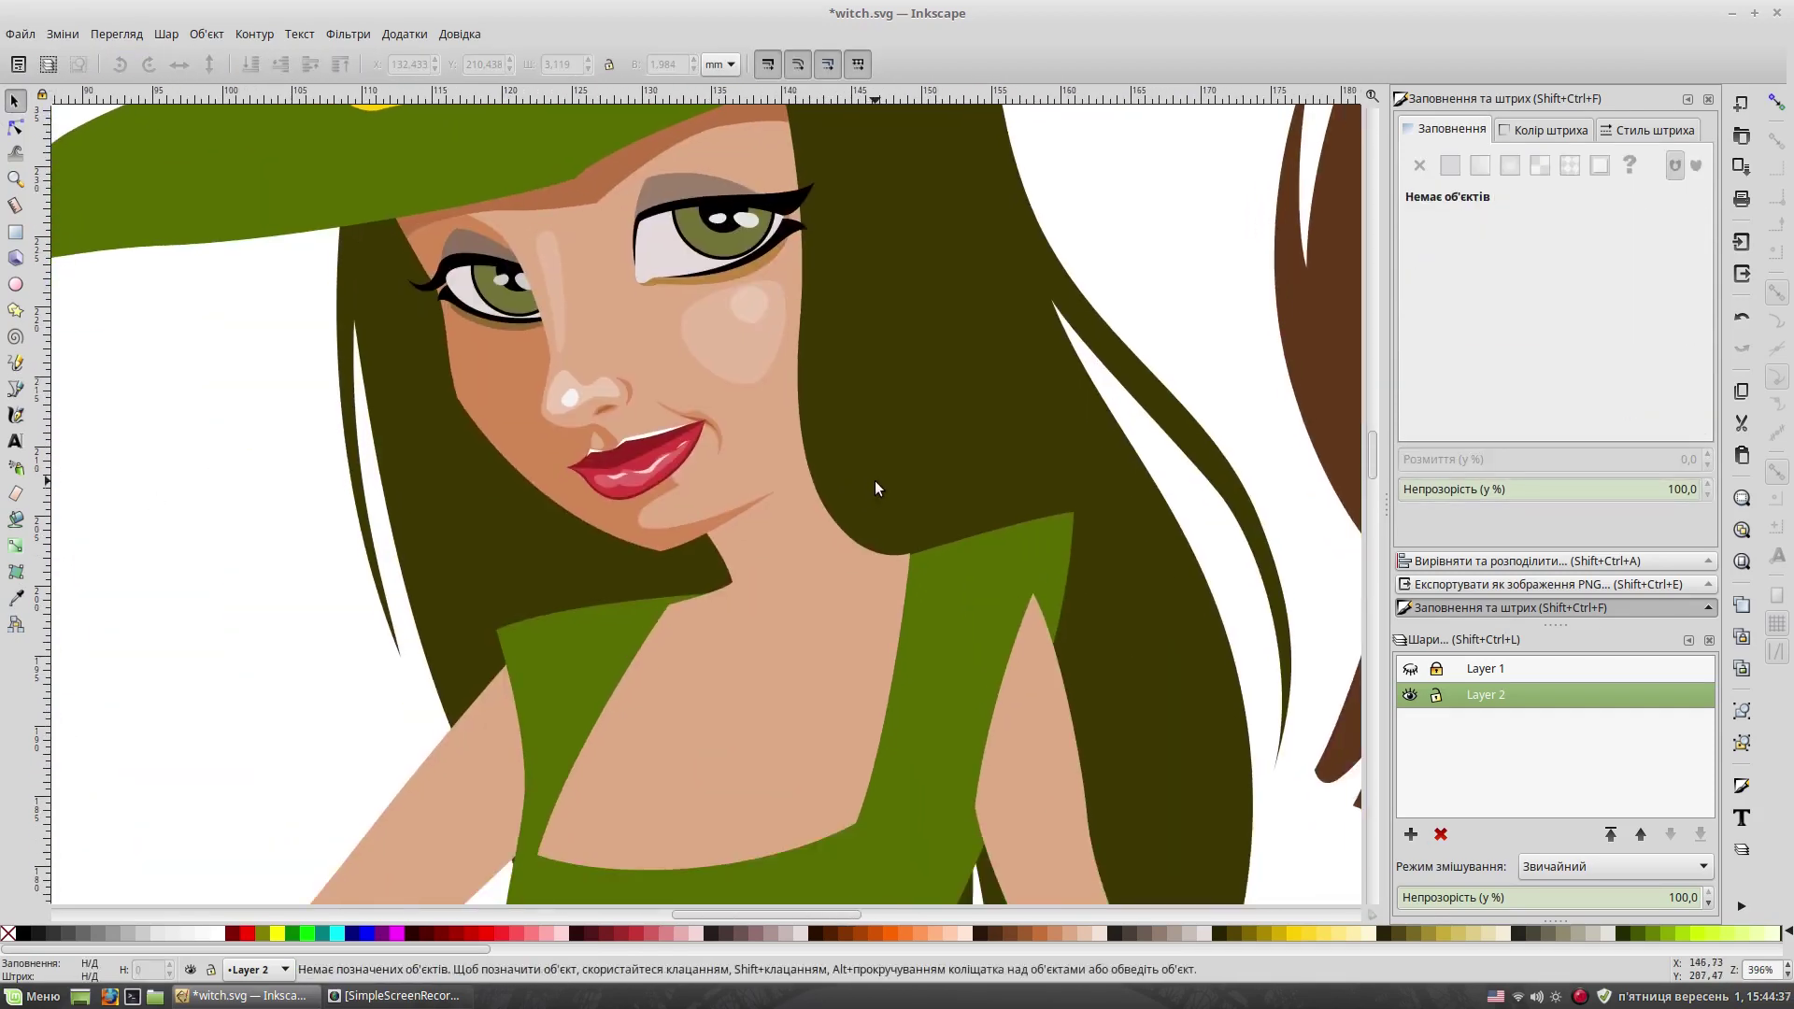
Step: Trace a shading shape on the chest with the sketch layer visible
{"action": "key", "text": "minus"}
{"action": "left_click", "coordinate": [719, 581]}
{"action": "key", "text": "Escape"}
{"action": "scroll", "coordinate": [1142, 599], "scroll_direction": "down", "scroll_amount": 2}
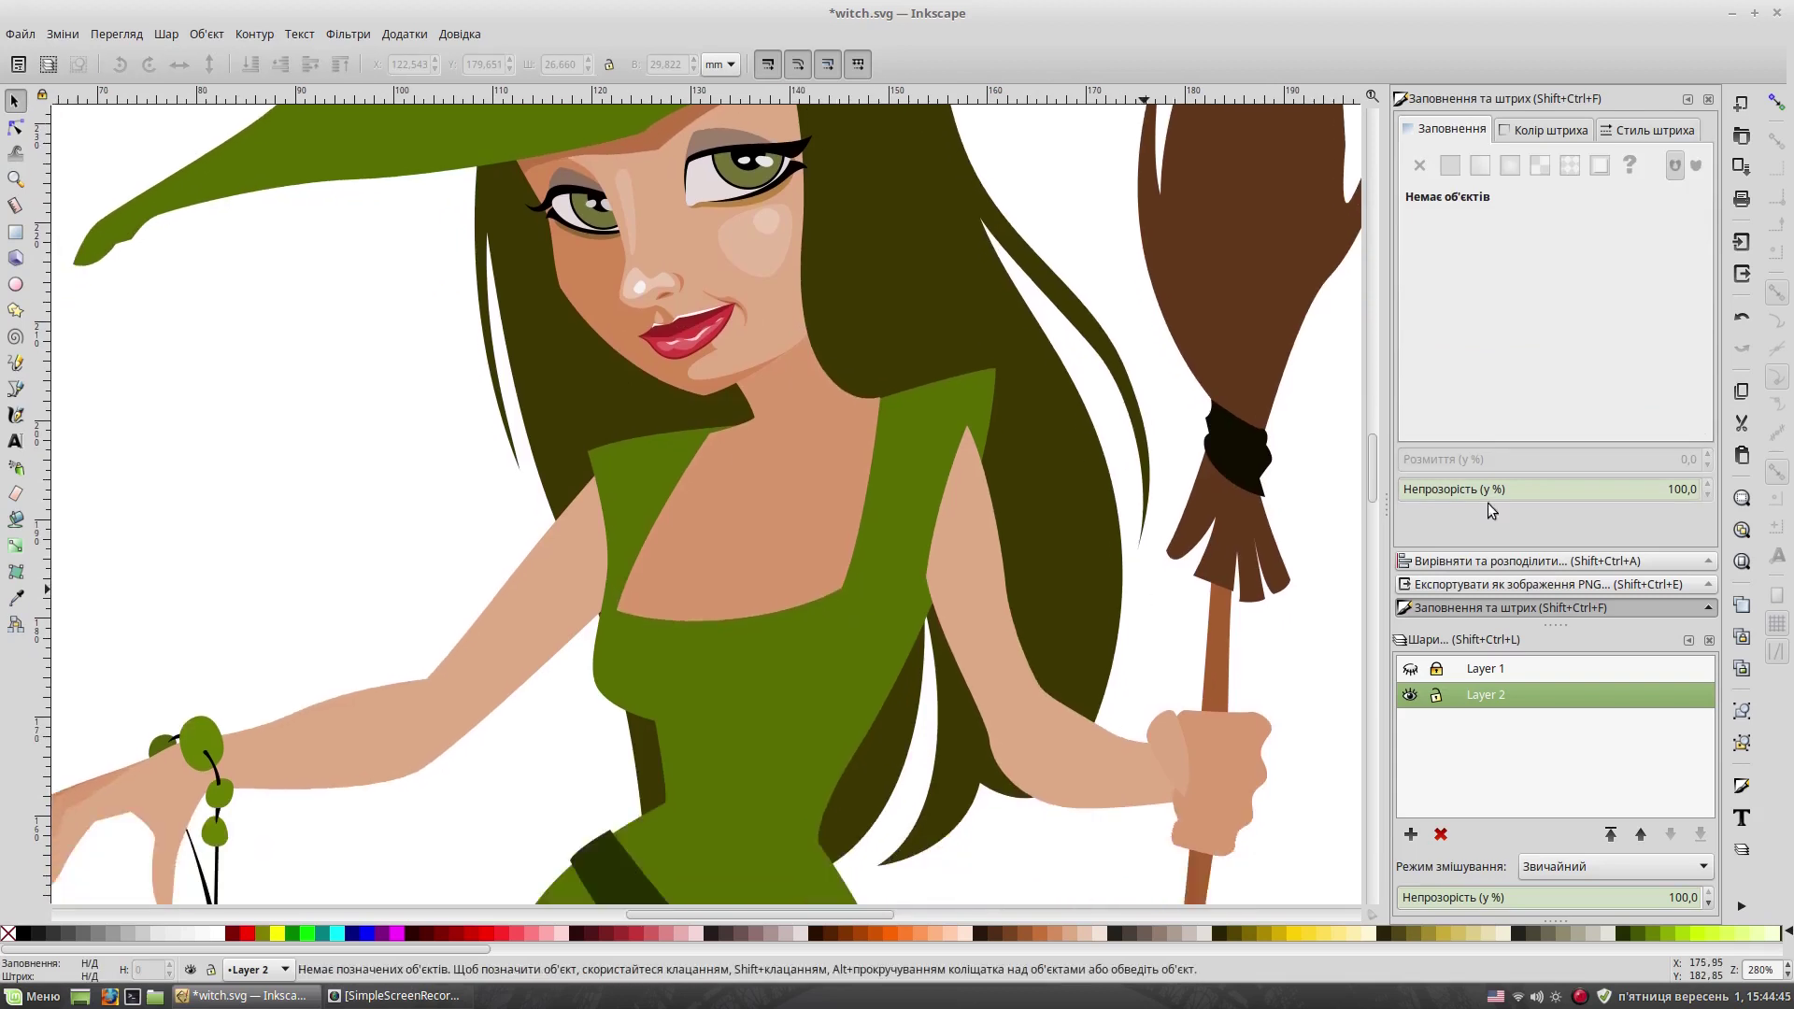
{"action": "left_click", "coordinate": [1411, 670]}
{"action": "left_click", "coordinate": [15, 396]}
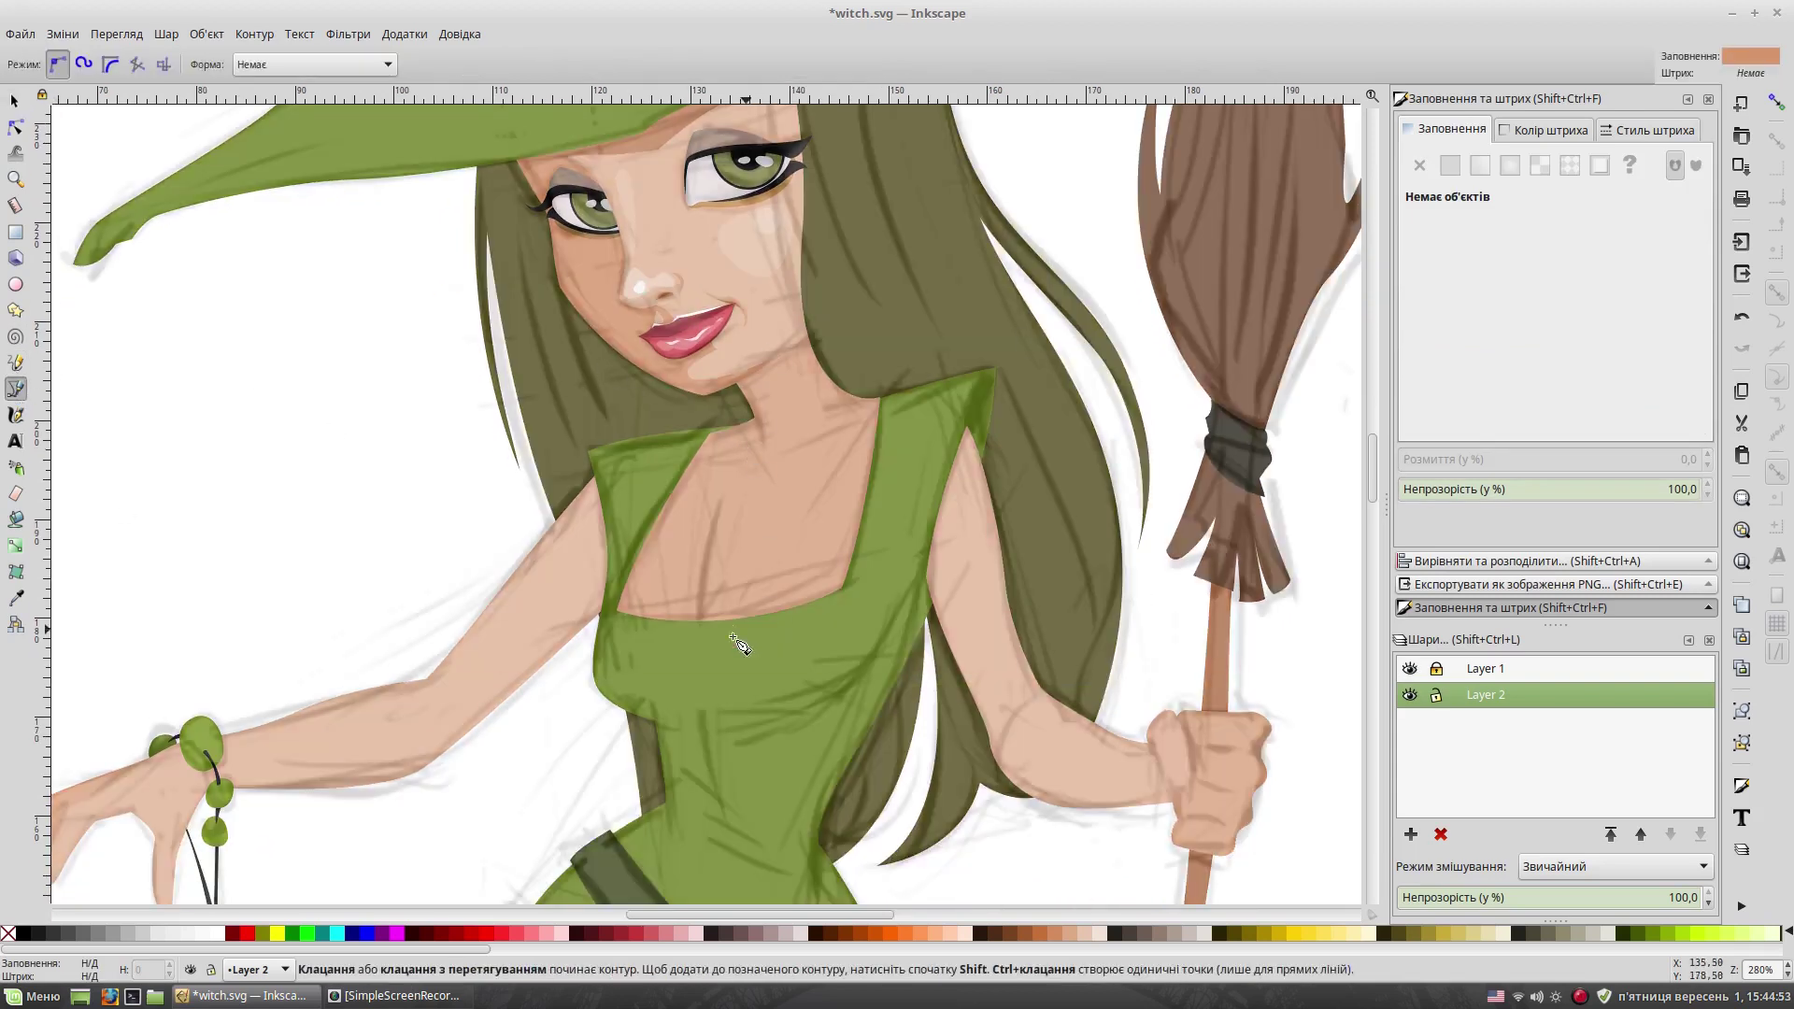
{"action": "left_click_drag", "start_coordinate": [707, 612], "coordinate": [709, 566]}
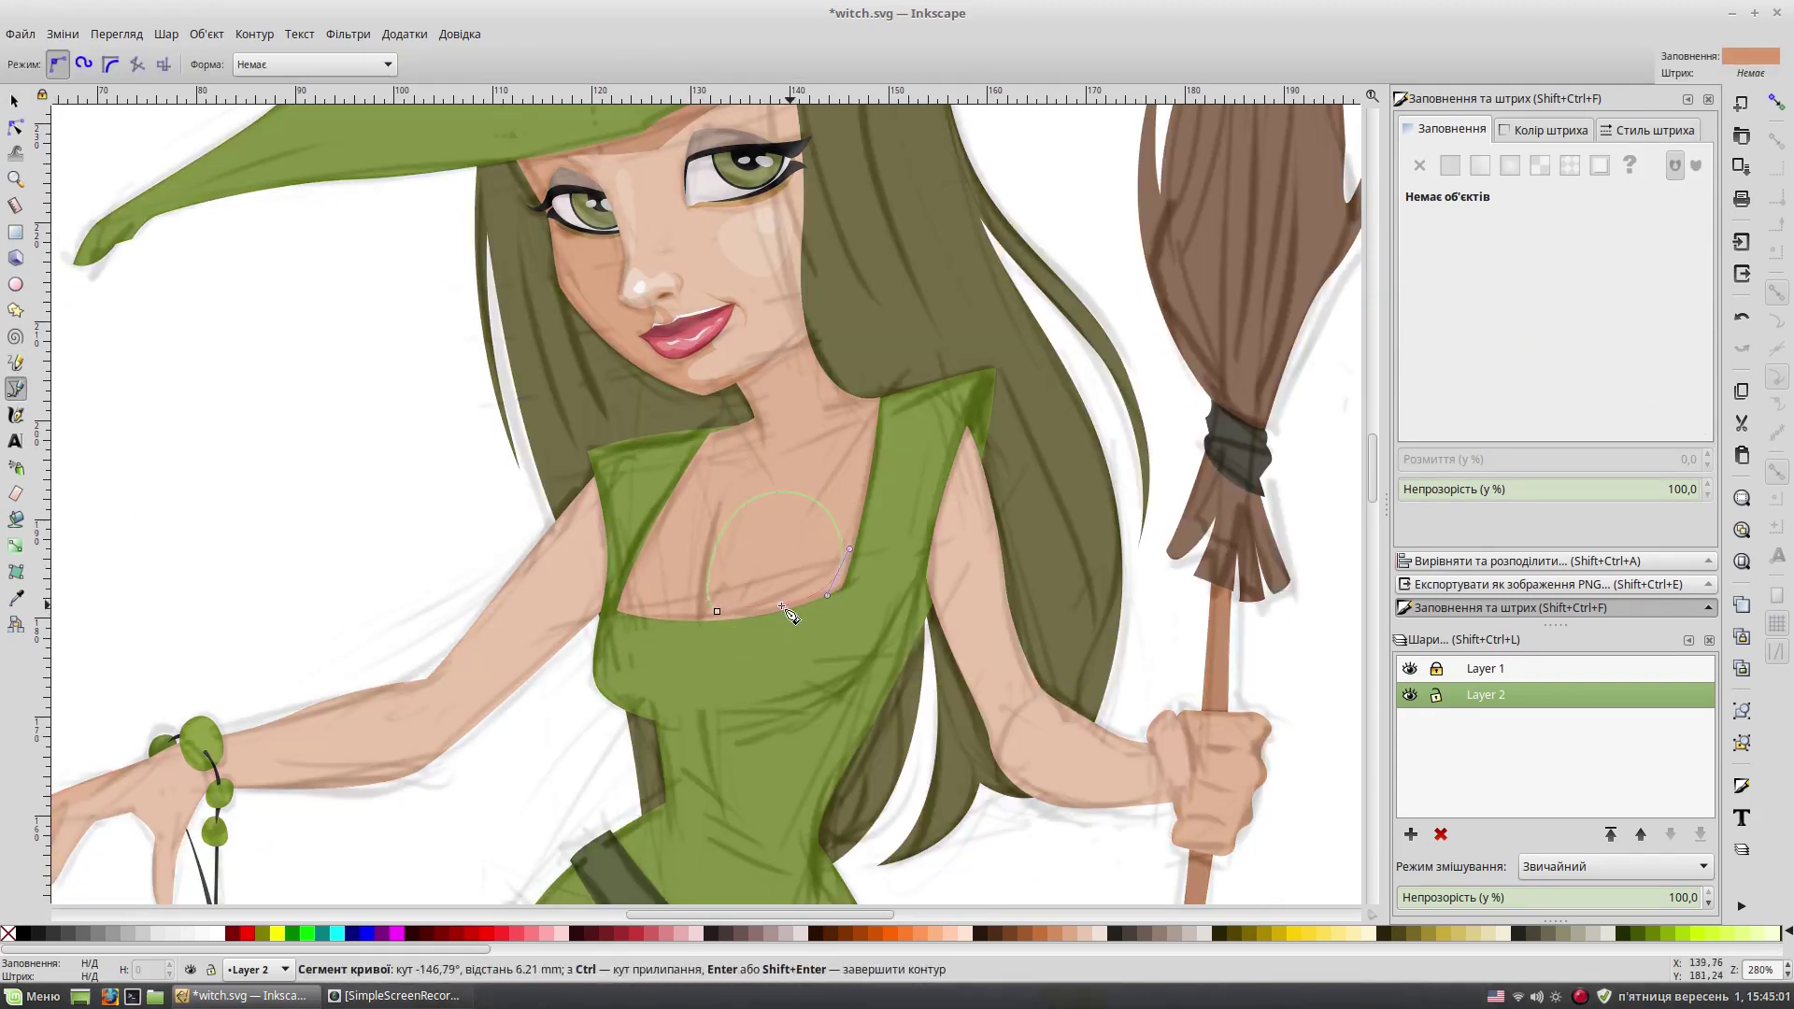
{"action": "key", "text": "Return"}
{"action": "left_click", "coordinate": [1480, 301]}
{"action": "key", "text": "Escape"}
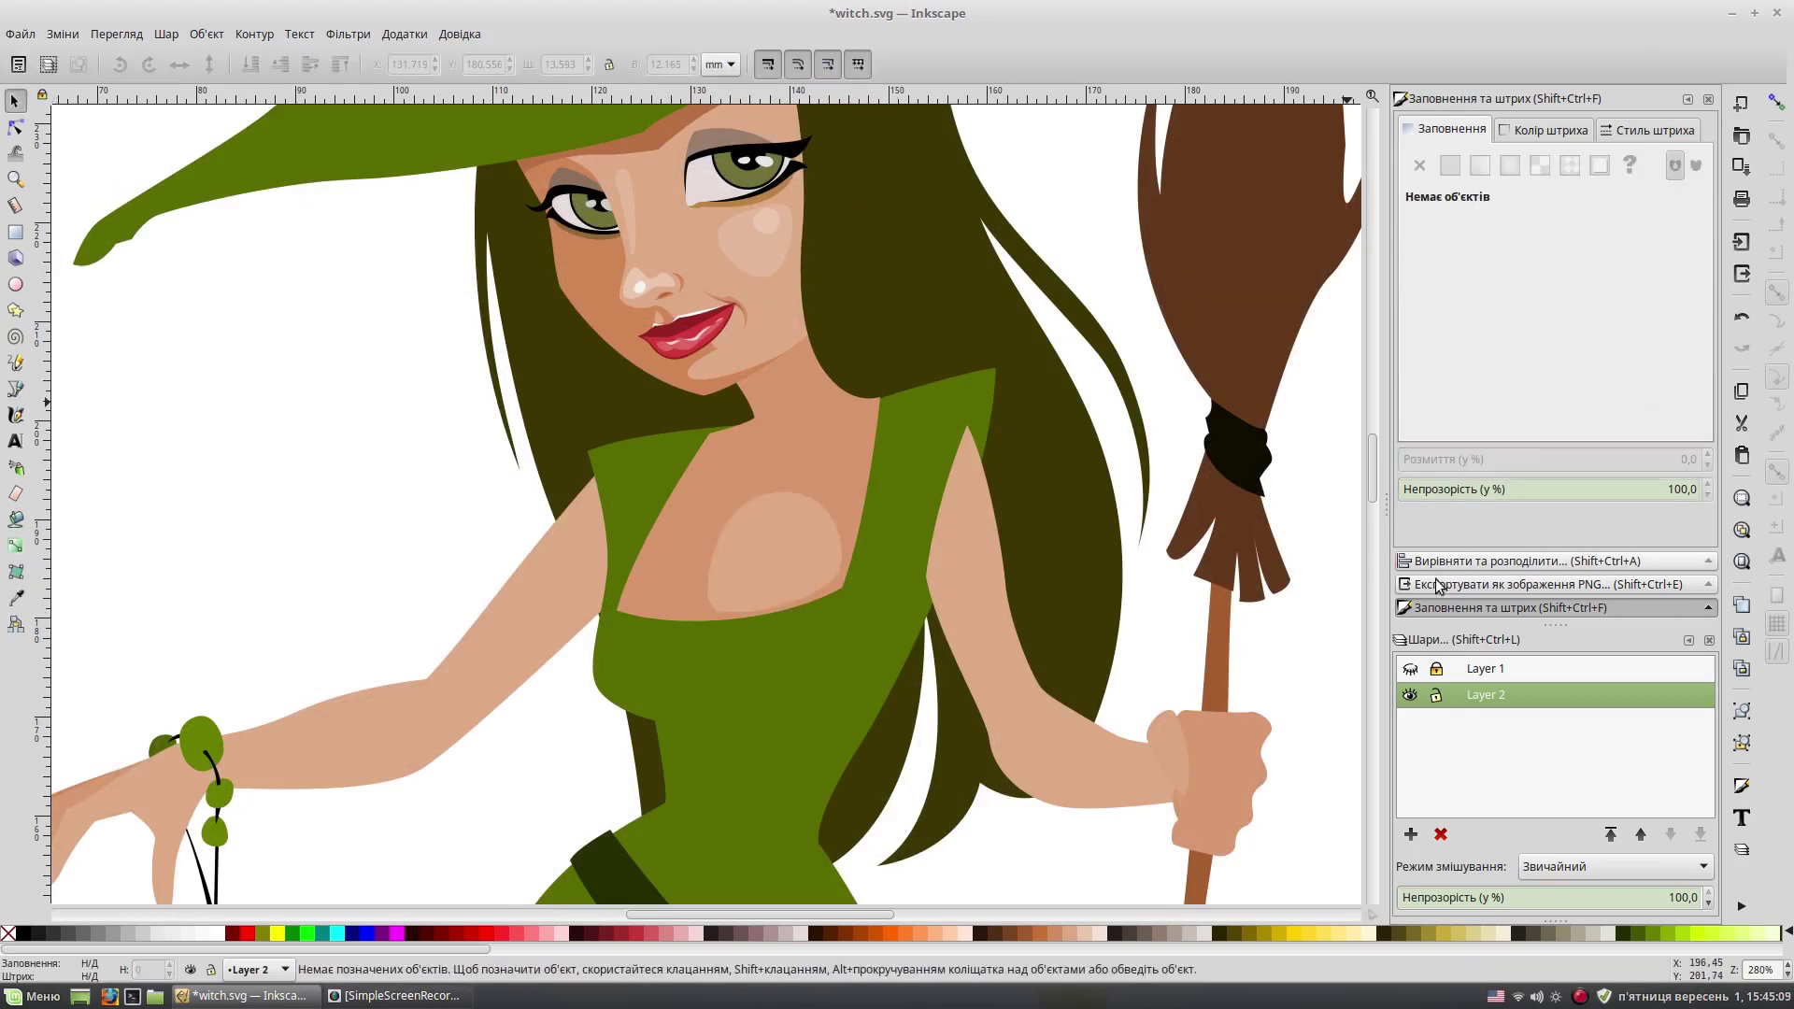
Step: Draw a second chest shading shape, then hide the sketch layer
{"action": "left_click", "coordinate": [16, 389]}
{"action": "left_click", "coordinate": [627, 602]}
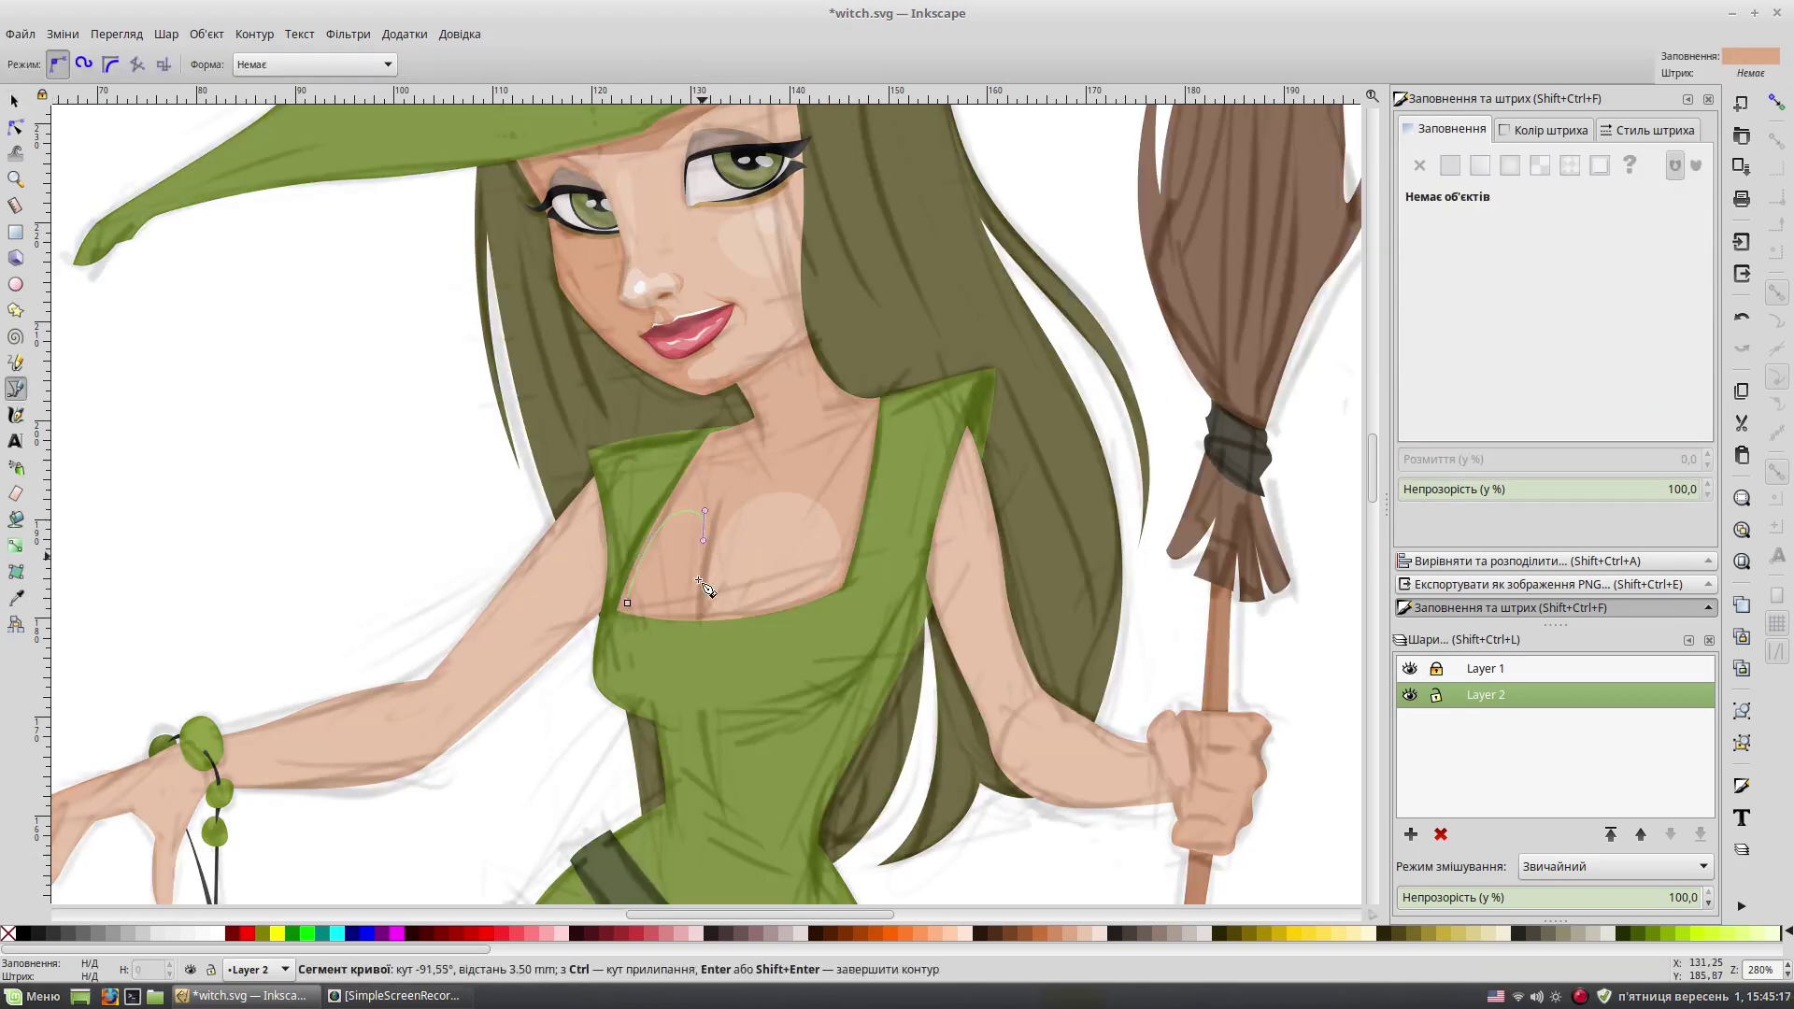
{"action": "left_click", "coordinate": [627, 602]}
{"action": "key", "text": "s"}
{"action": "key", "text": "Escape"}
{"action": "left_click", "coordinate": [1410, 669]}
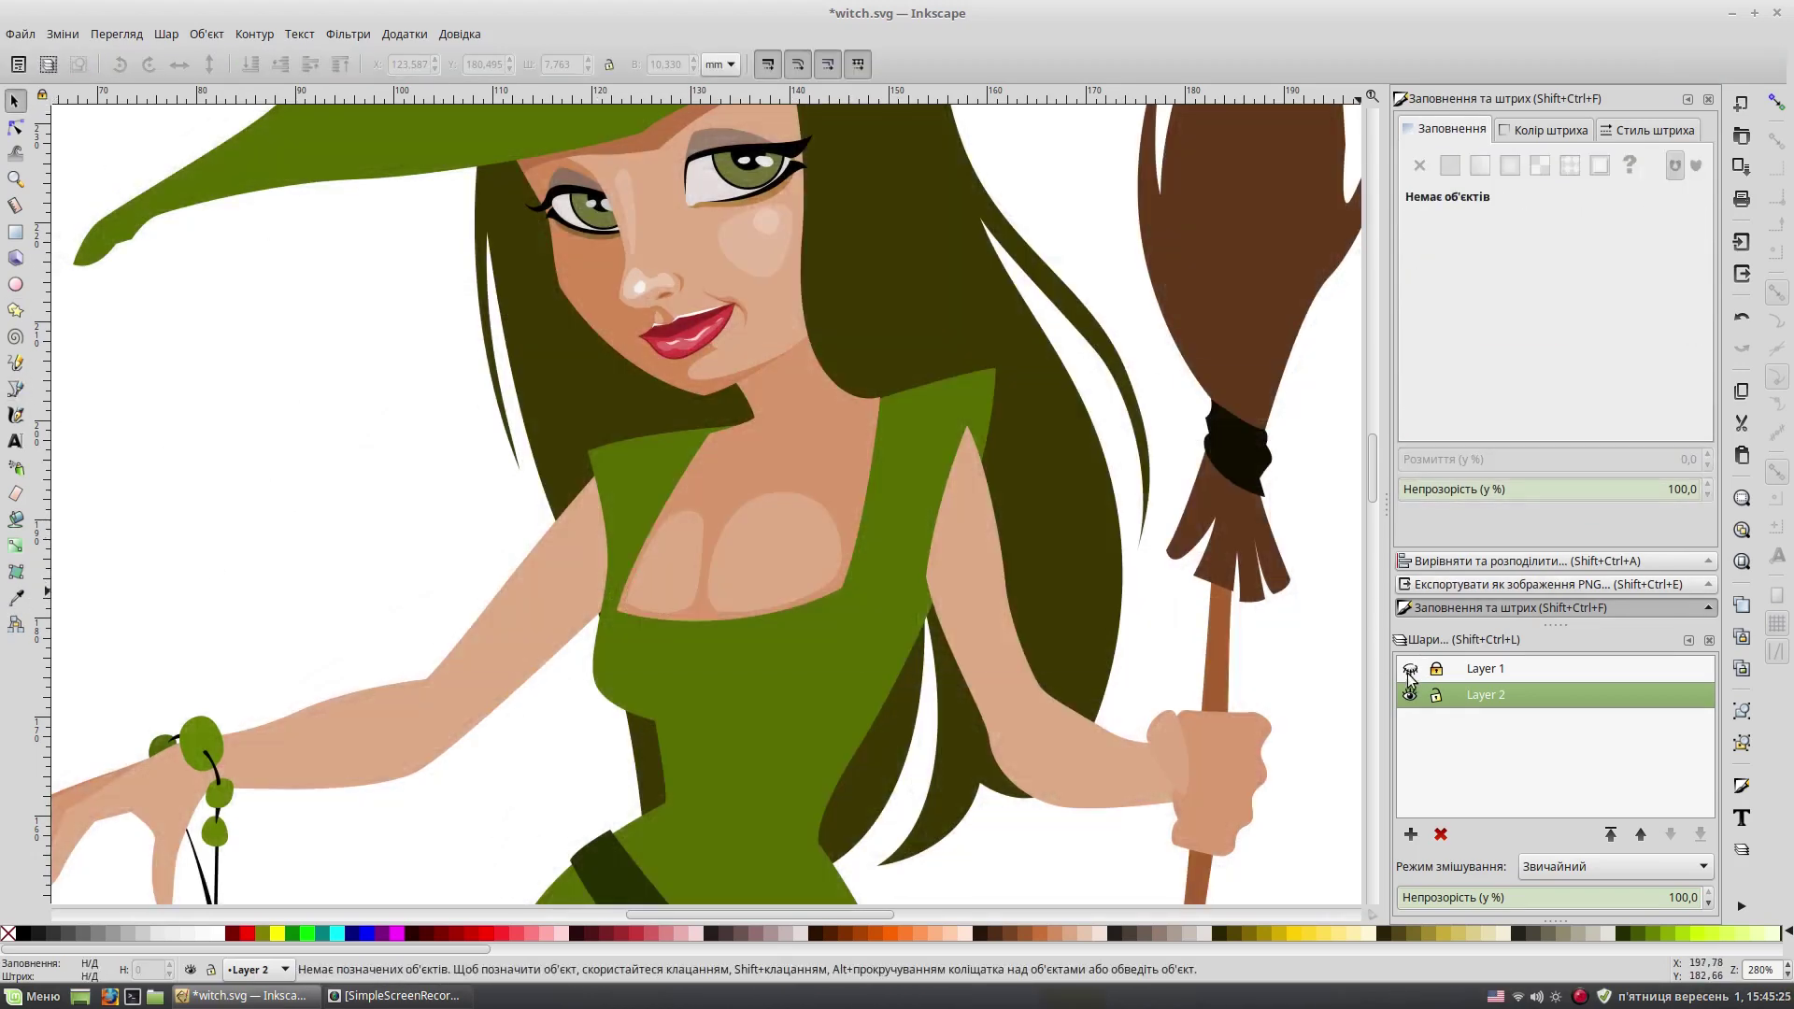
{"action": "key", "text": "5"}
{"action": "key", "text": "grave"}
{"action": "scroll", "coordinate": [1058, 395], "scroll_direction": "up", "scroll_amount": 1}
Step: Draw a pale collarbone line below the neck using the sketch as reference
{"action": "left_click", "coordinate": [1410, 669]}
{"action": "key", "text": "b"}
{"action": "left_click", "coordinate": [589, 557]}
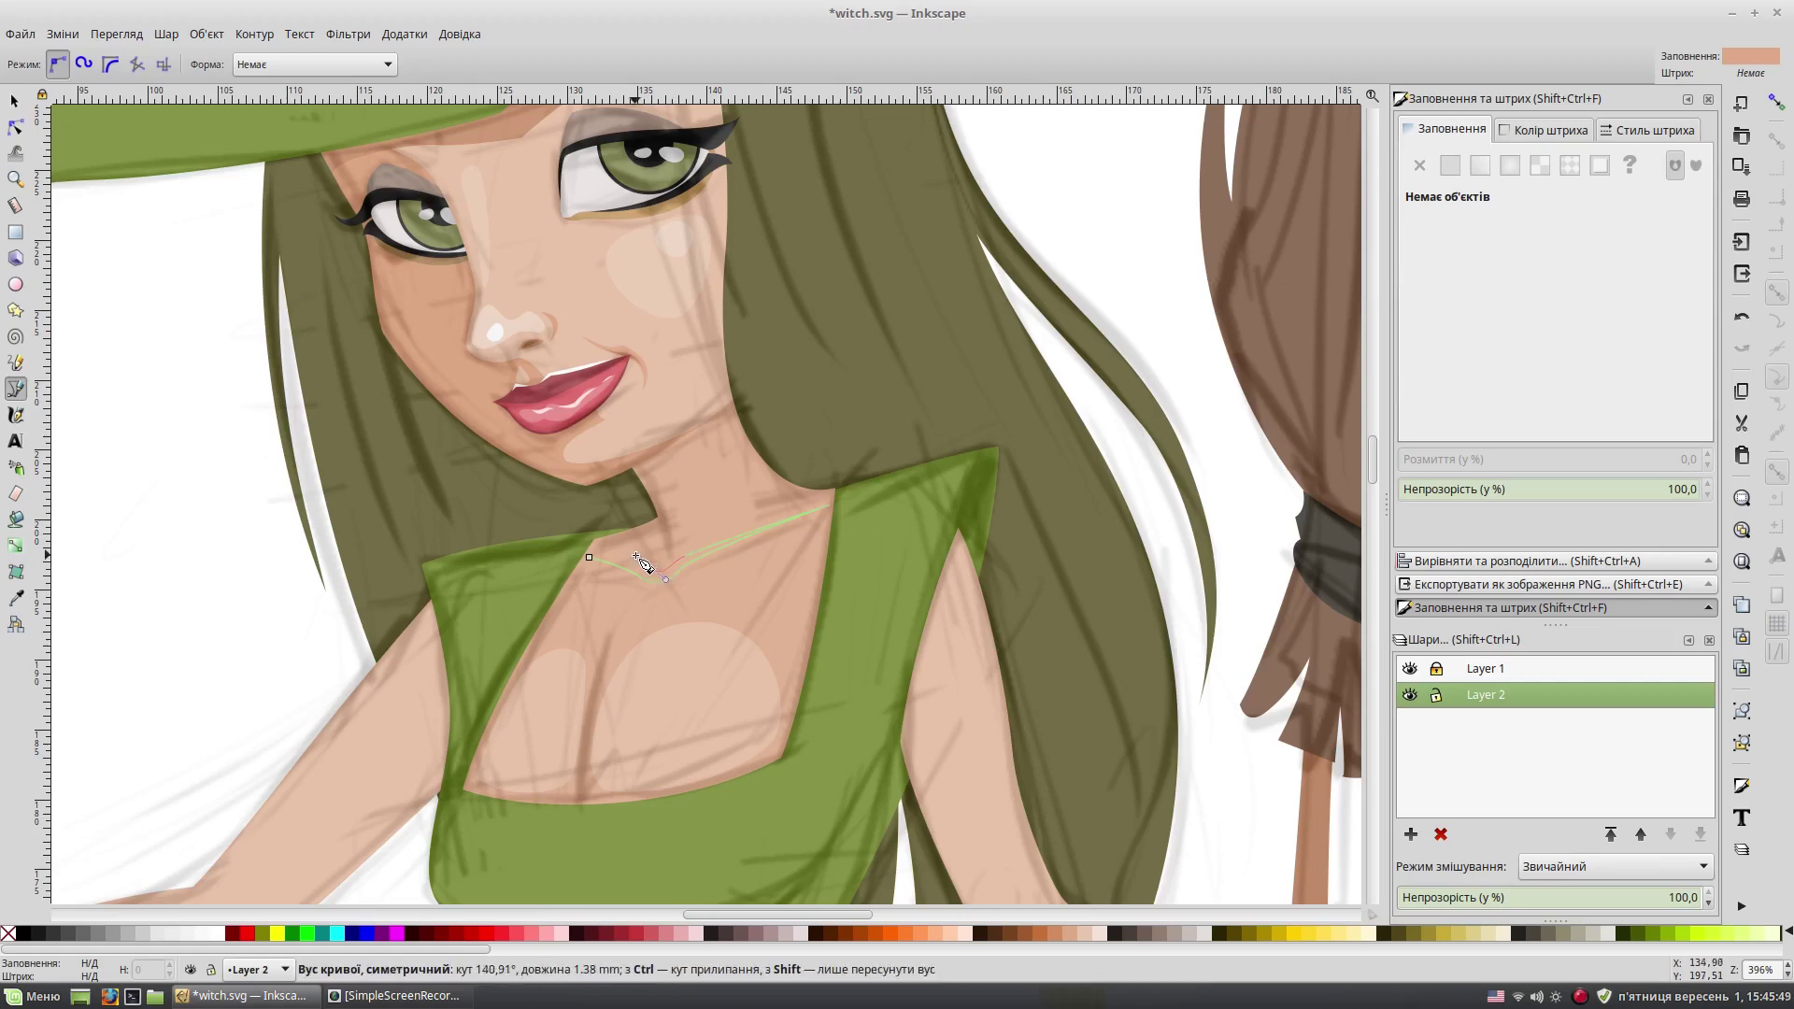
{"action": "key", "text": "Return"}
{"action": "left_click", "coordinate": [1410, 669]}
{"action": "key", "text": "s"}
{"action": "key", "text": "Escape"}
{"action": "scroll", "coordinate": [785, 631], "scroll_direction": "up", "scroll_amount": 3}
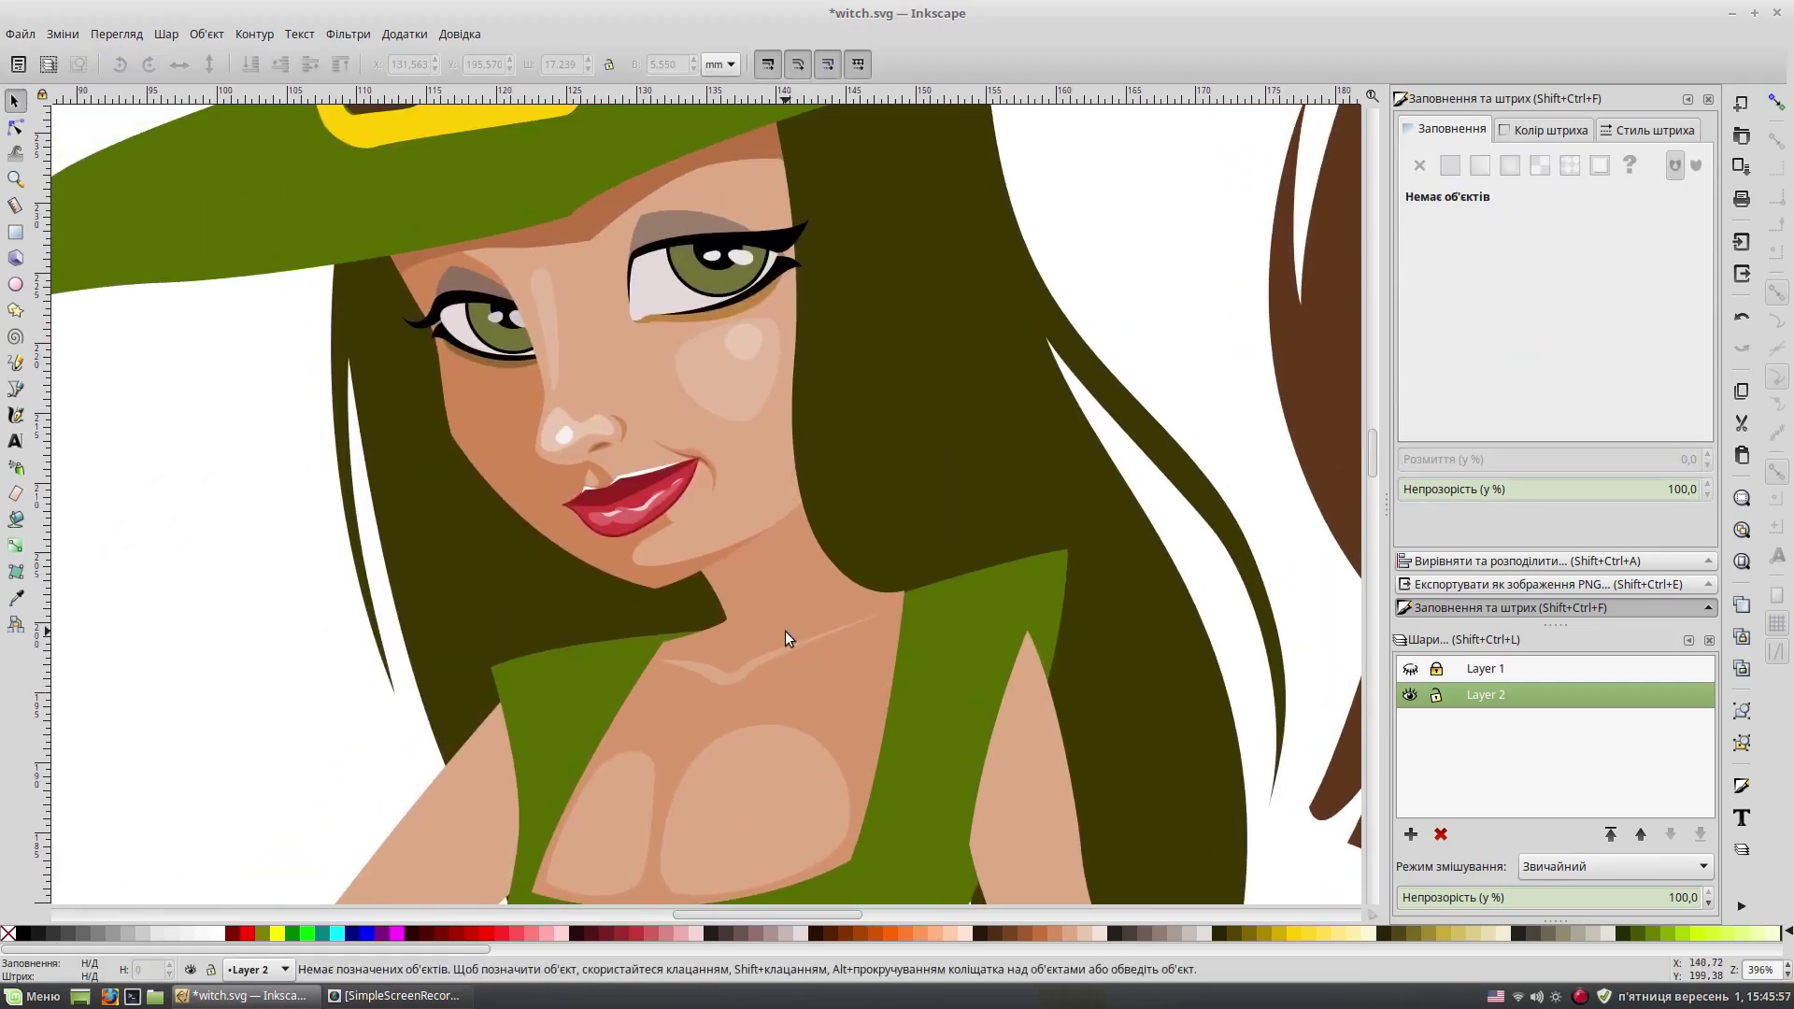
{"action": "scroll", "coordinate": [912, 598], "scroll_direction": "down", "scroll_amount": 5}
Step: Draw a skin-tone shading shape along the arm by the armhole
{"action": "left_click", "coordinate": [16, 402]}
{"action": "left_click", "coordinate": [959, 324]}
{"action": "left_click_drag", "start_coordinate": [907, 480], "coordinate": [895, 617]}
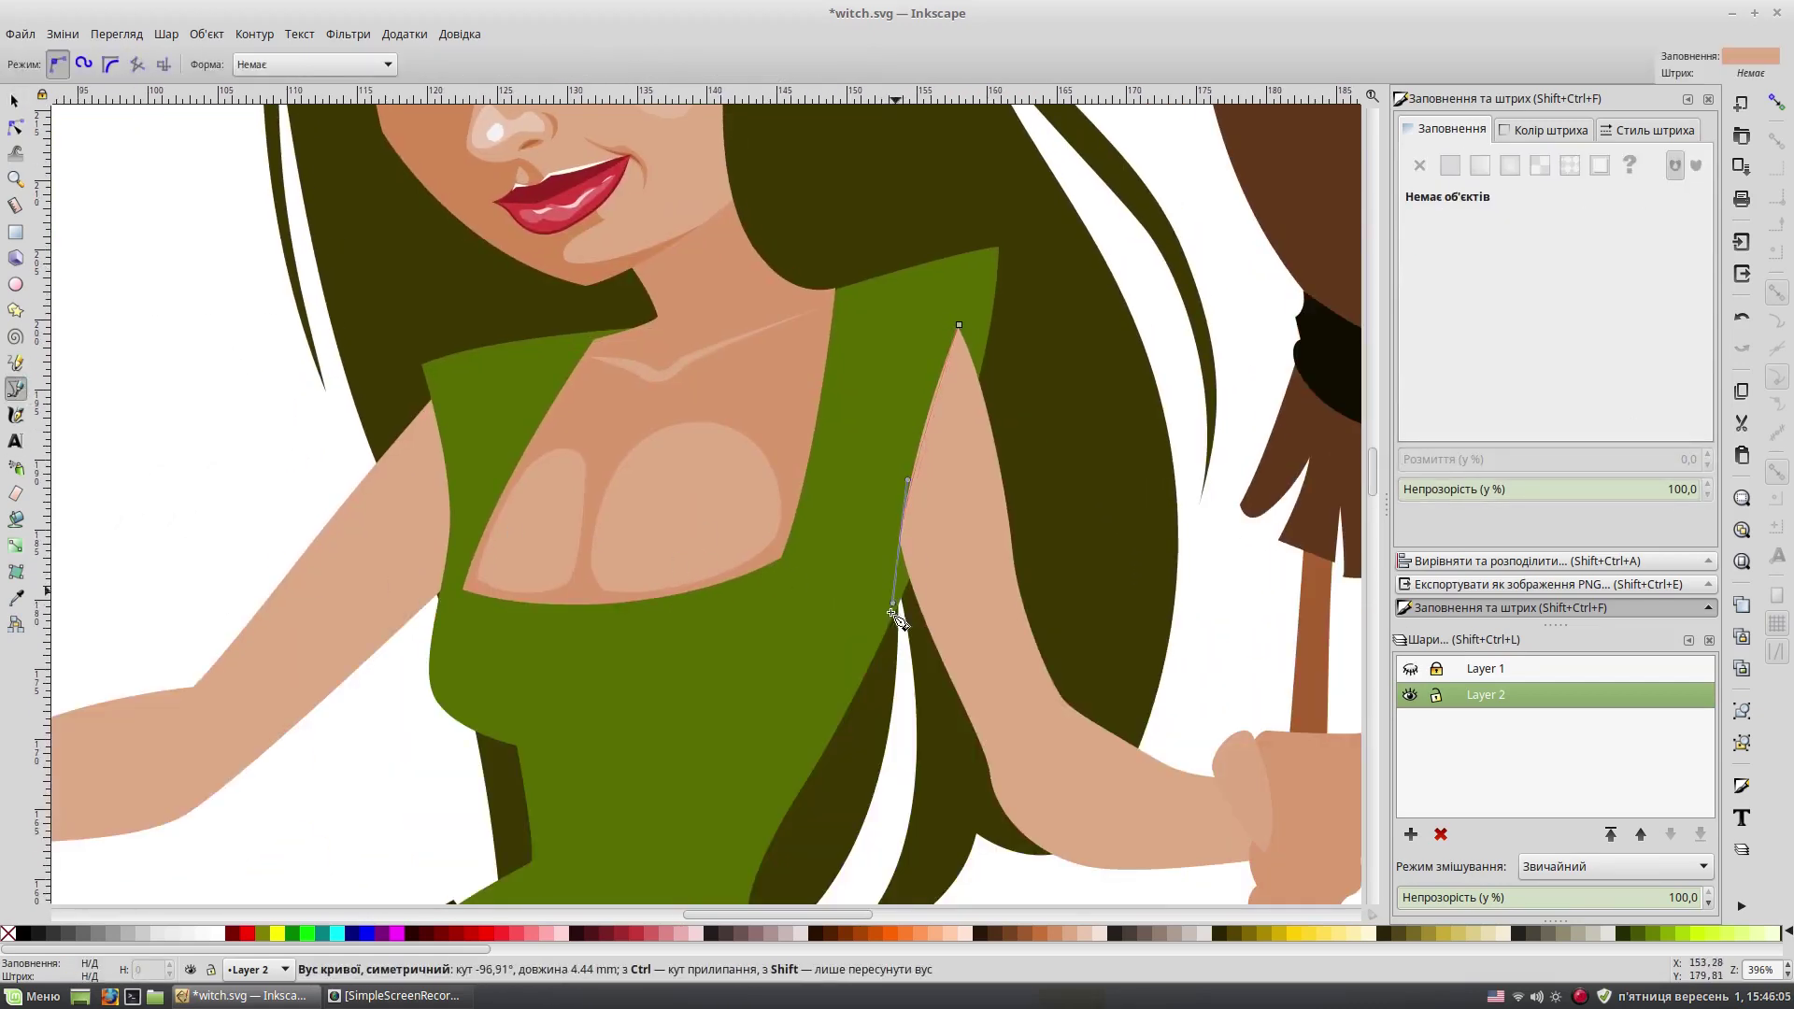
{"action": "left_click", "coordinate": [961, 327]}
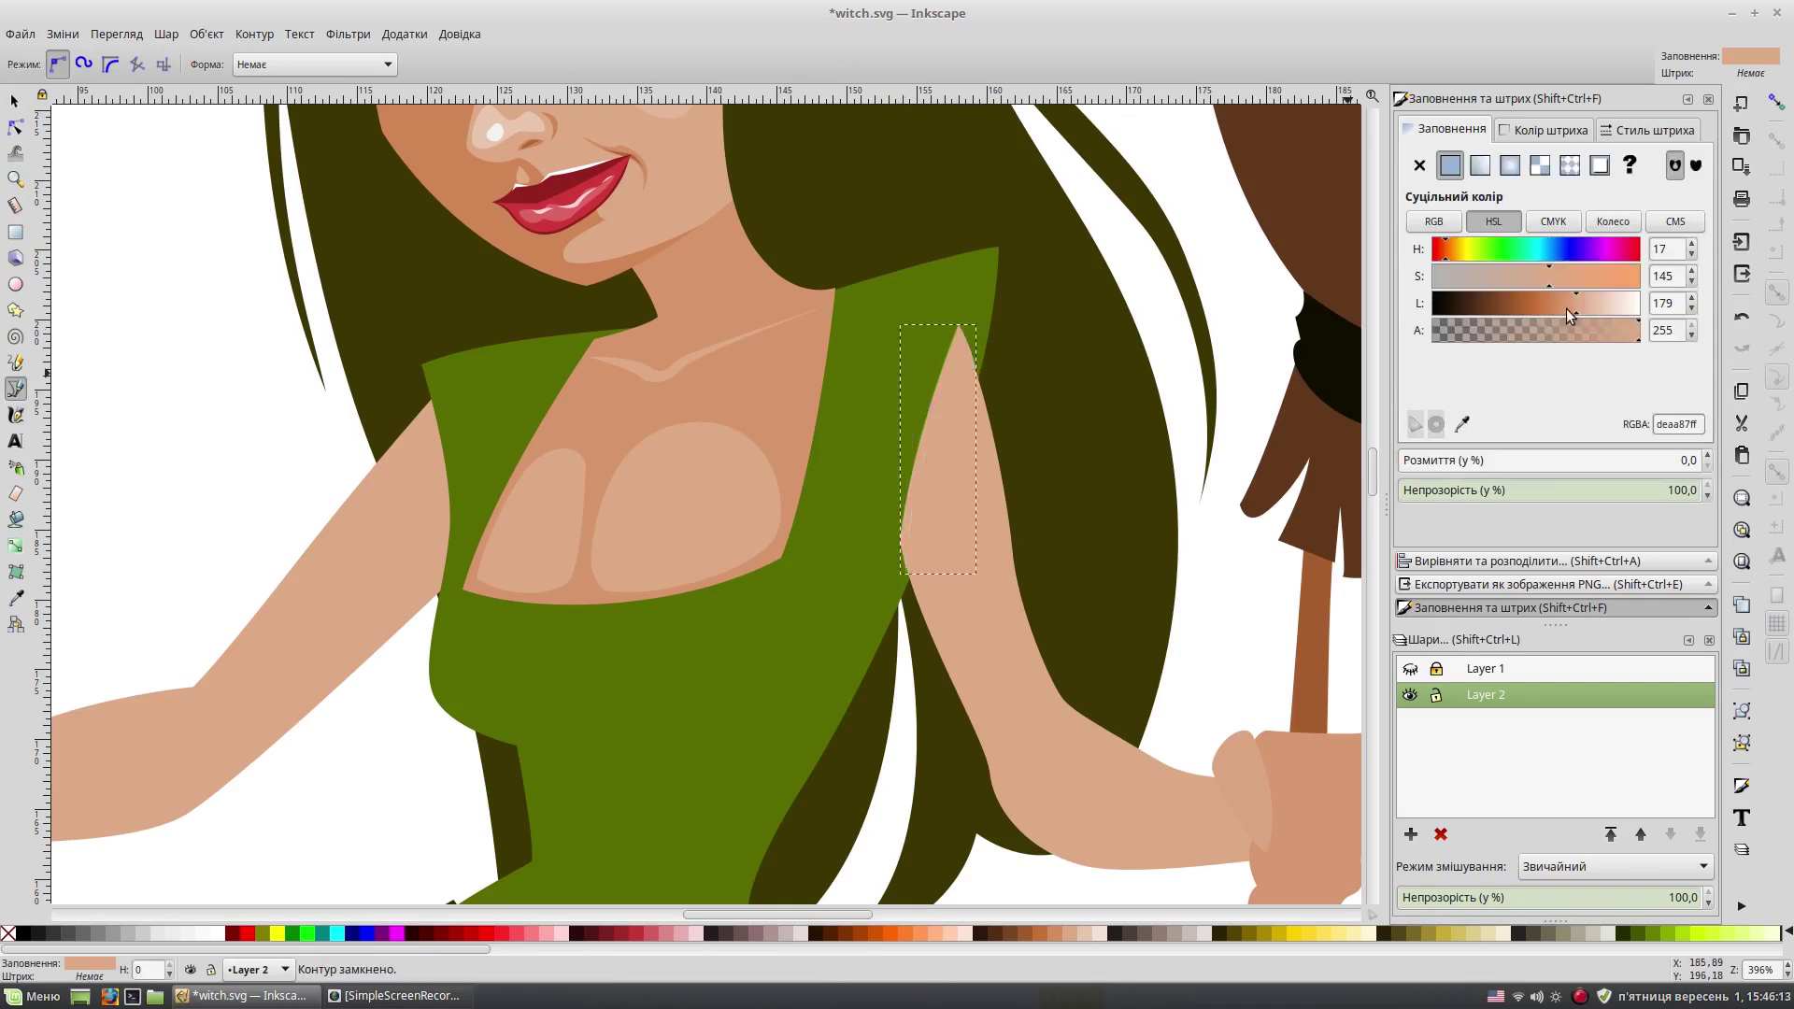
{"action": "key", "text": "s"}
{"action": "key", "text": "Escape"}
Step: Draw a narrow strap shadow and fill it dark green 323e00 with the Dropper
{"action": "left_click", "coordinate": [16, 388]}
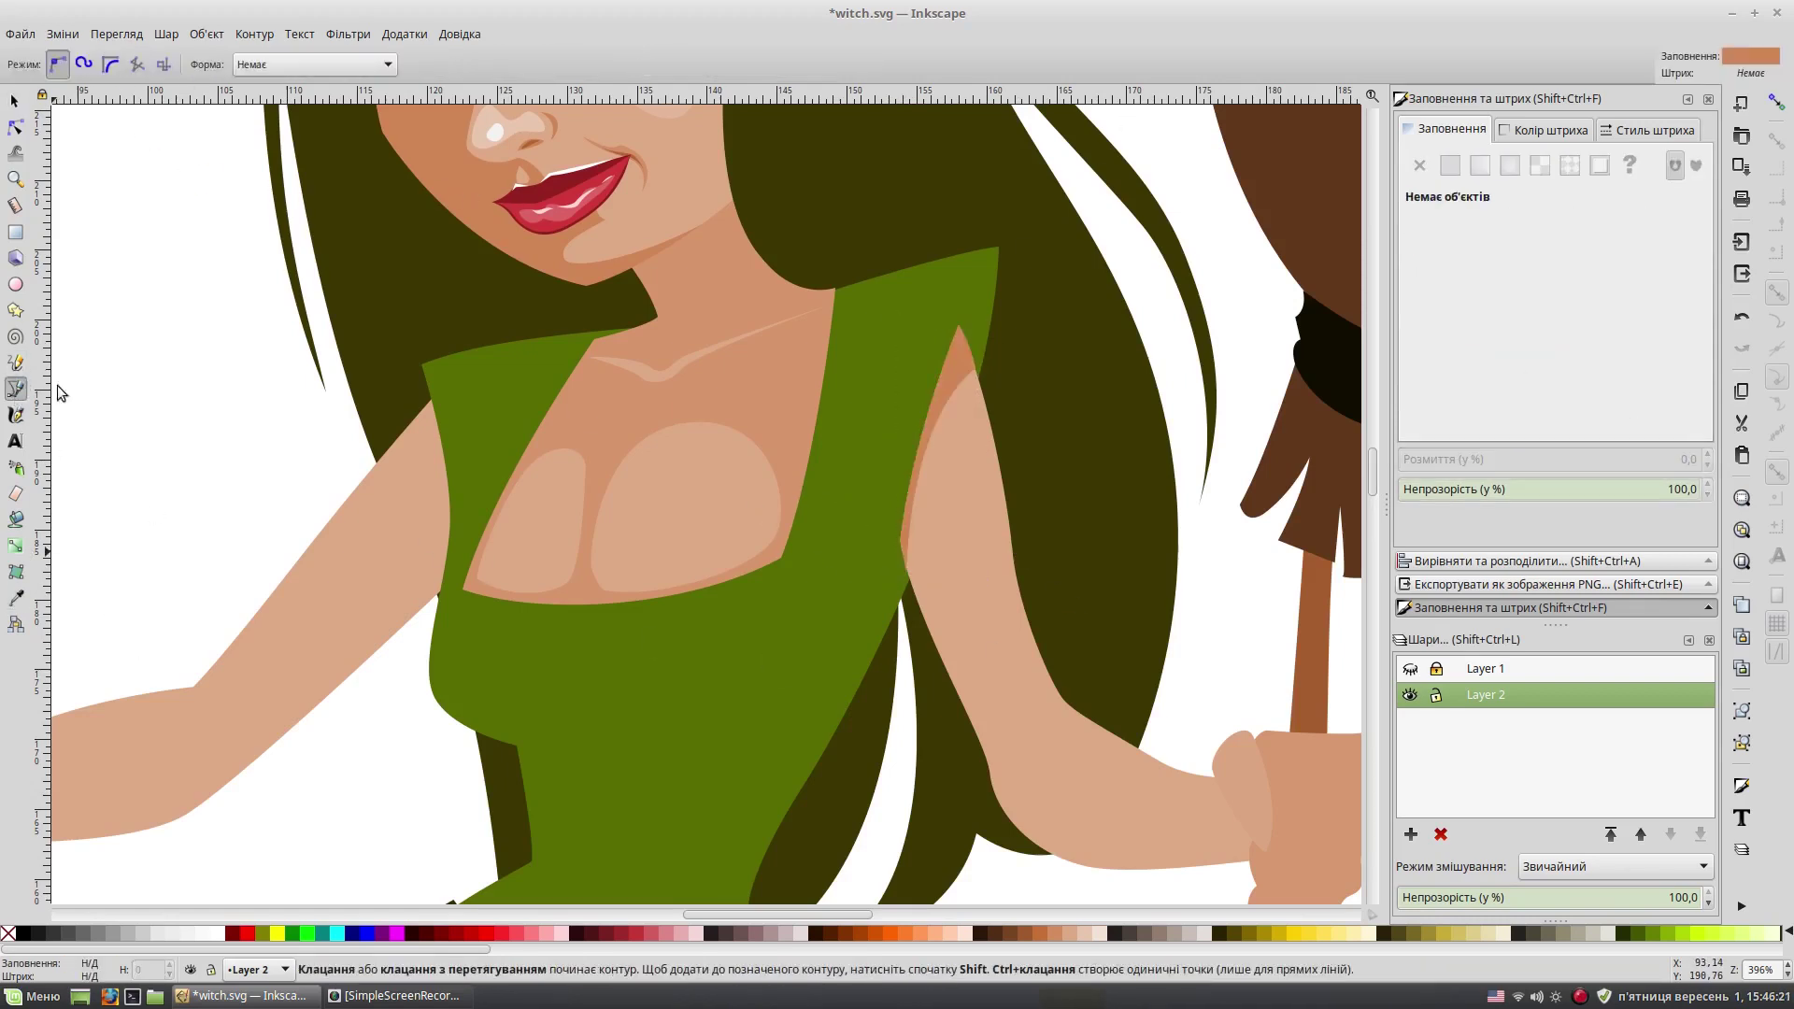
{"action": "left_click", "coordinate": [994, 252]}
{"action": "left_click_drag", "start_coordinate": [1034, 223], "coordinate": [933, 359]}
{"action": "key", "text": "d"}
{"action": "left_click", "coordinate": [753, 661]}
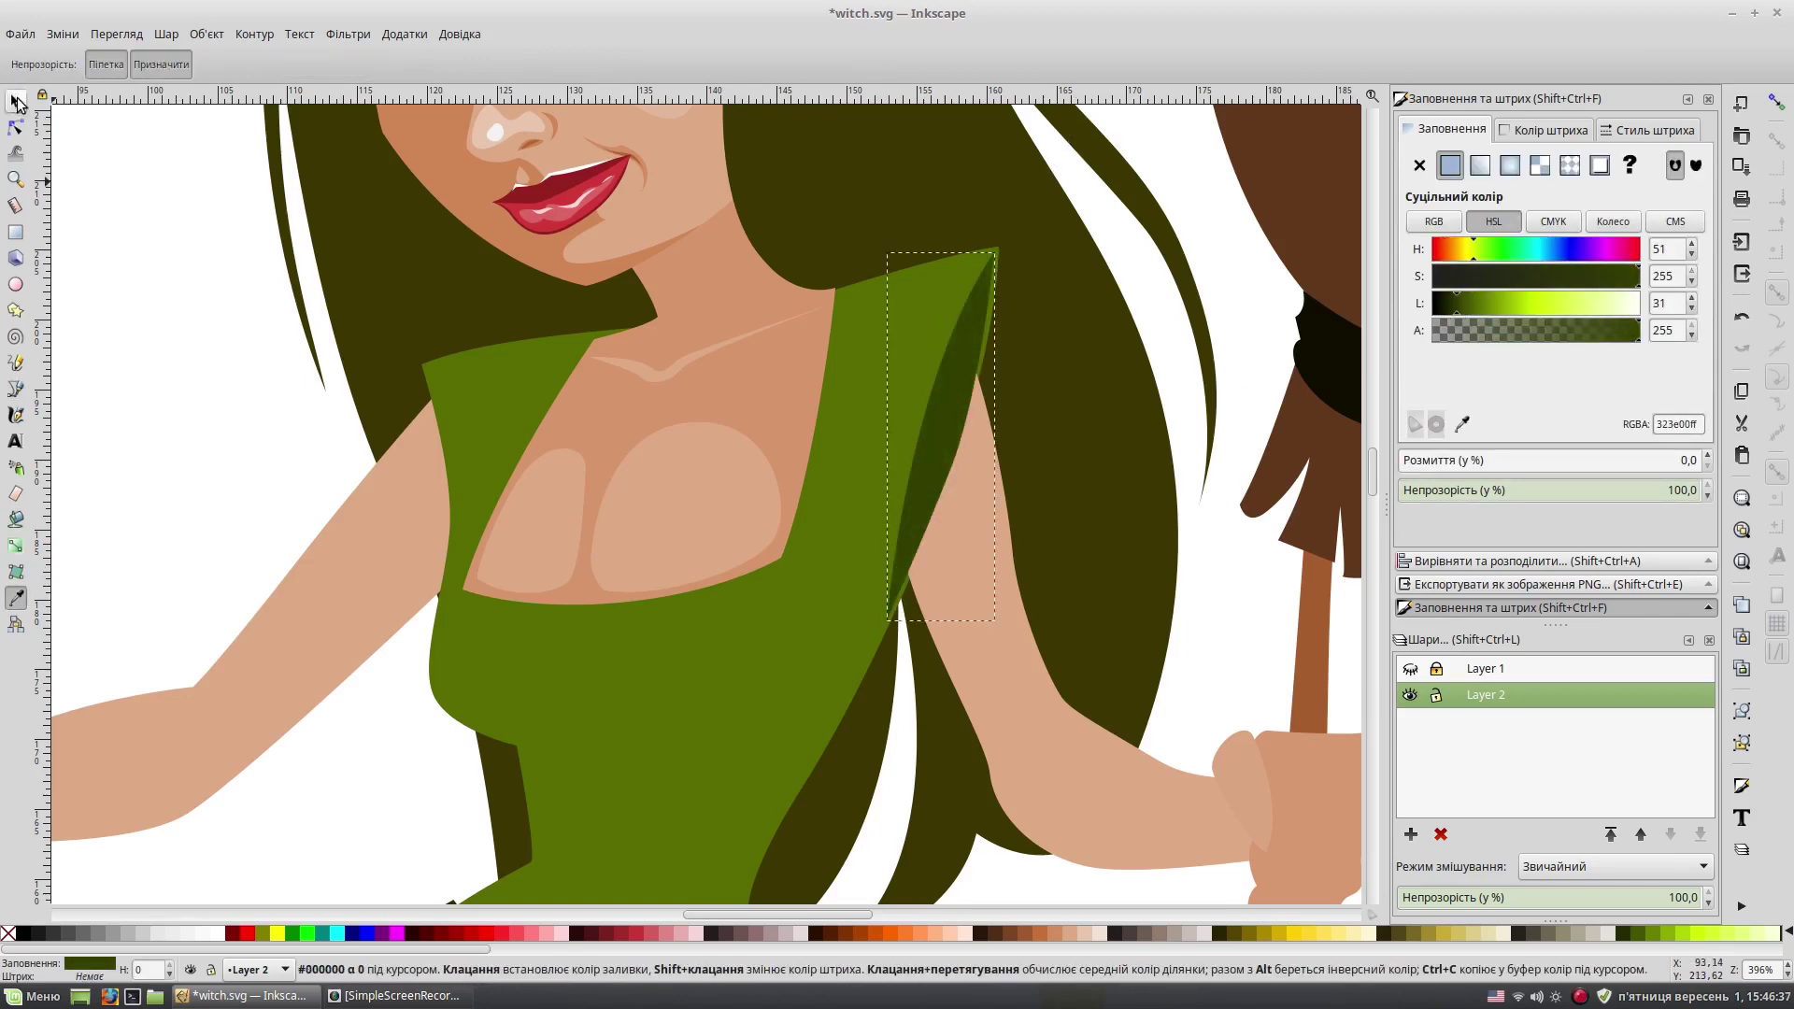
Step: Nudge a node of the chest highlight to refine its shape
{"action": "key", "text": "s"}
{"action": "key", "text": "Escape"}
{"action": "key", "text": "minus"}
{"action": "scroll", "coordinate": [529, 609], "scroll_direction": "up", "scroll_amount": 1}
{"action": "double_click", "coordinate": [665, 412]}
{"action": "left_click_drag", "start_coordinate": [693, 404], "coordinate": [695, 419]}
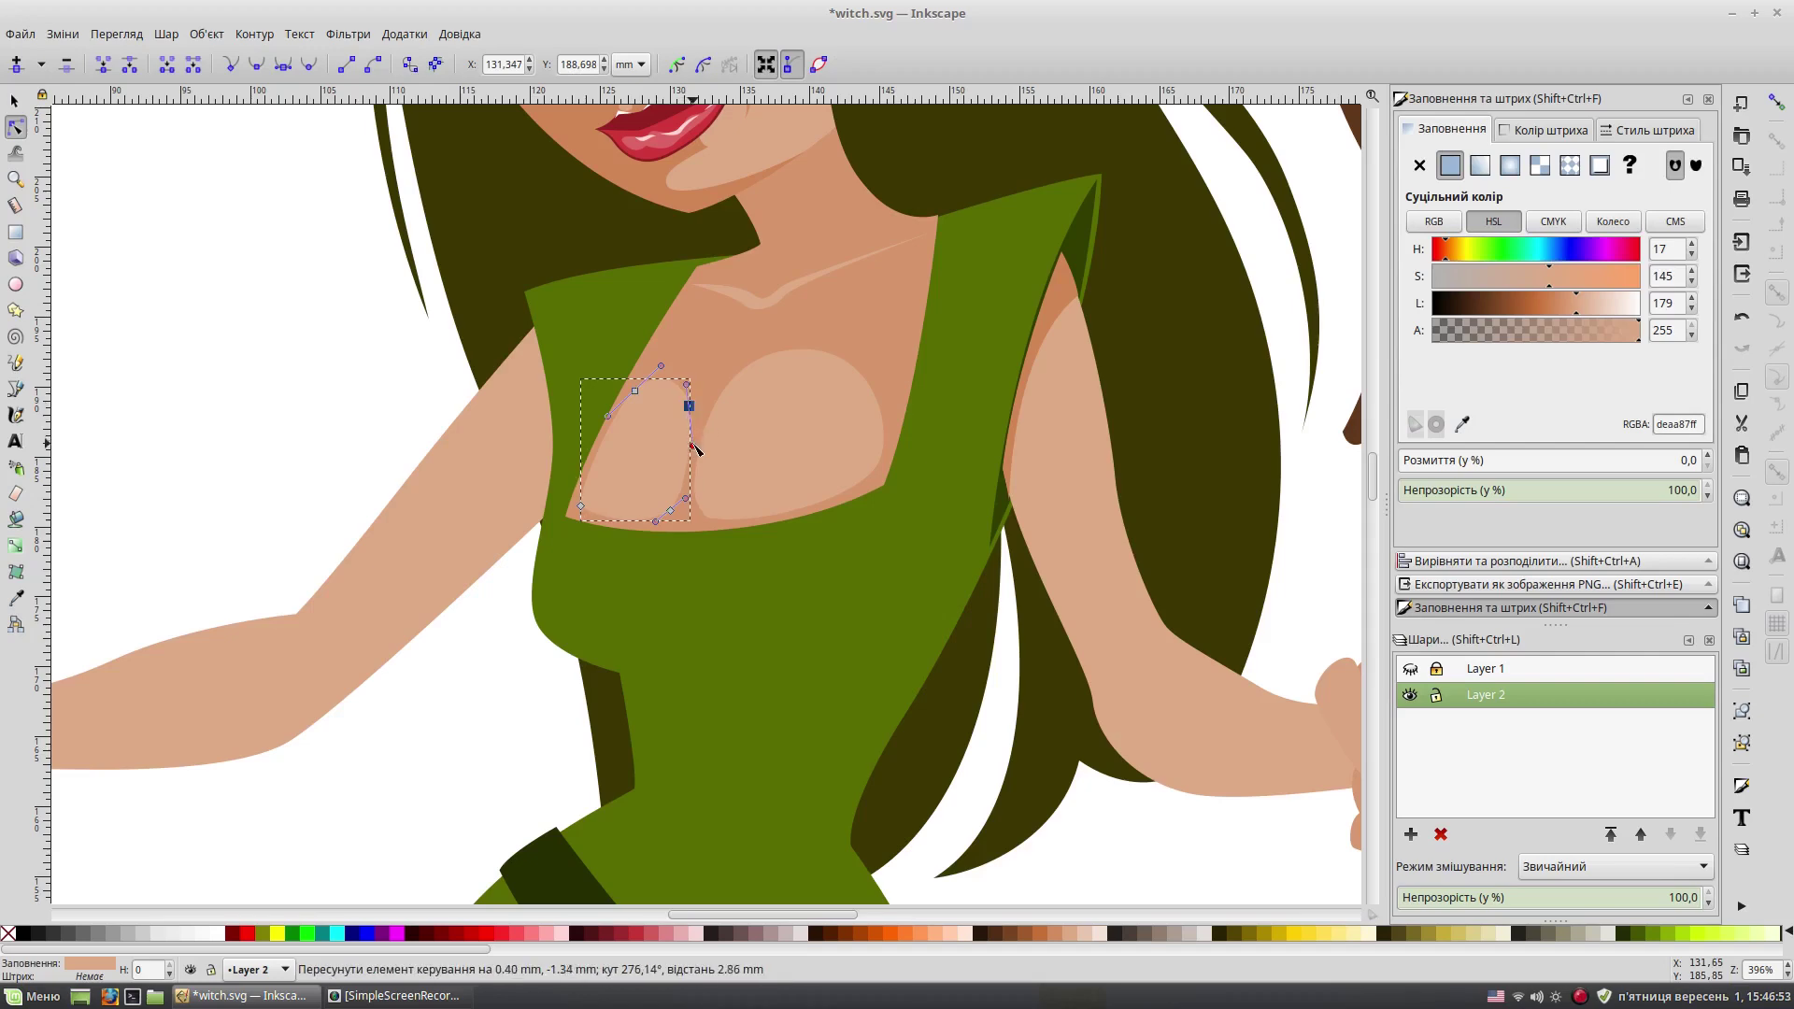
{"action": "key", "text": "s"}
{"action": "key", "text": "Escape"}
{"action": "scroll", "coordinate": [548, 474], "scroll_direction": "down", "scroll_amount": 2}
Step: Draw a curved darker green shadow under the bust across the bodice
{"action": "left_click", "coordinate": [15, 388]}
{"action": "left_click", "coordinate": [1410, 669]}
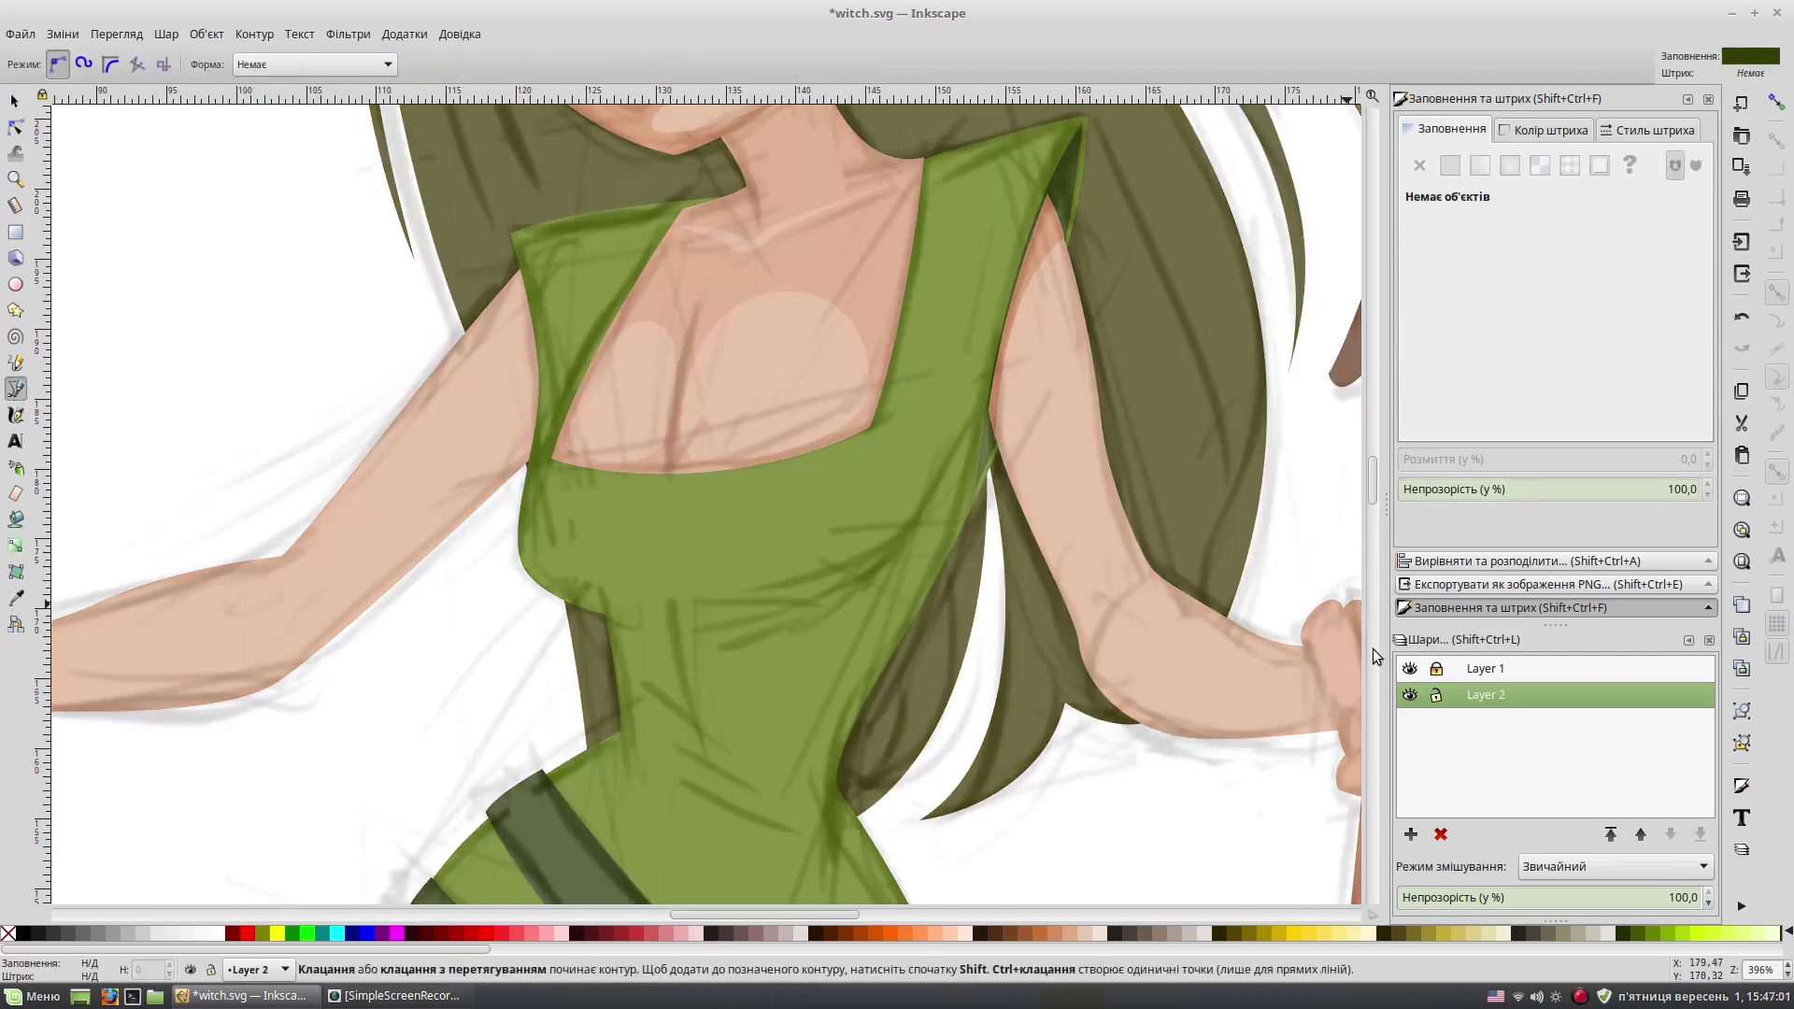
{"action": "left_click", "coordinate": [530, 570]}
{"action": "left_click_drag", "start_coordinate": [598, 608], "coordinate": [777, 593]}
{"action": "left_click_drag", "start_coordinate": [993, 374], "coordinate": [831, 633]}
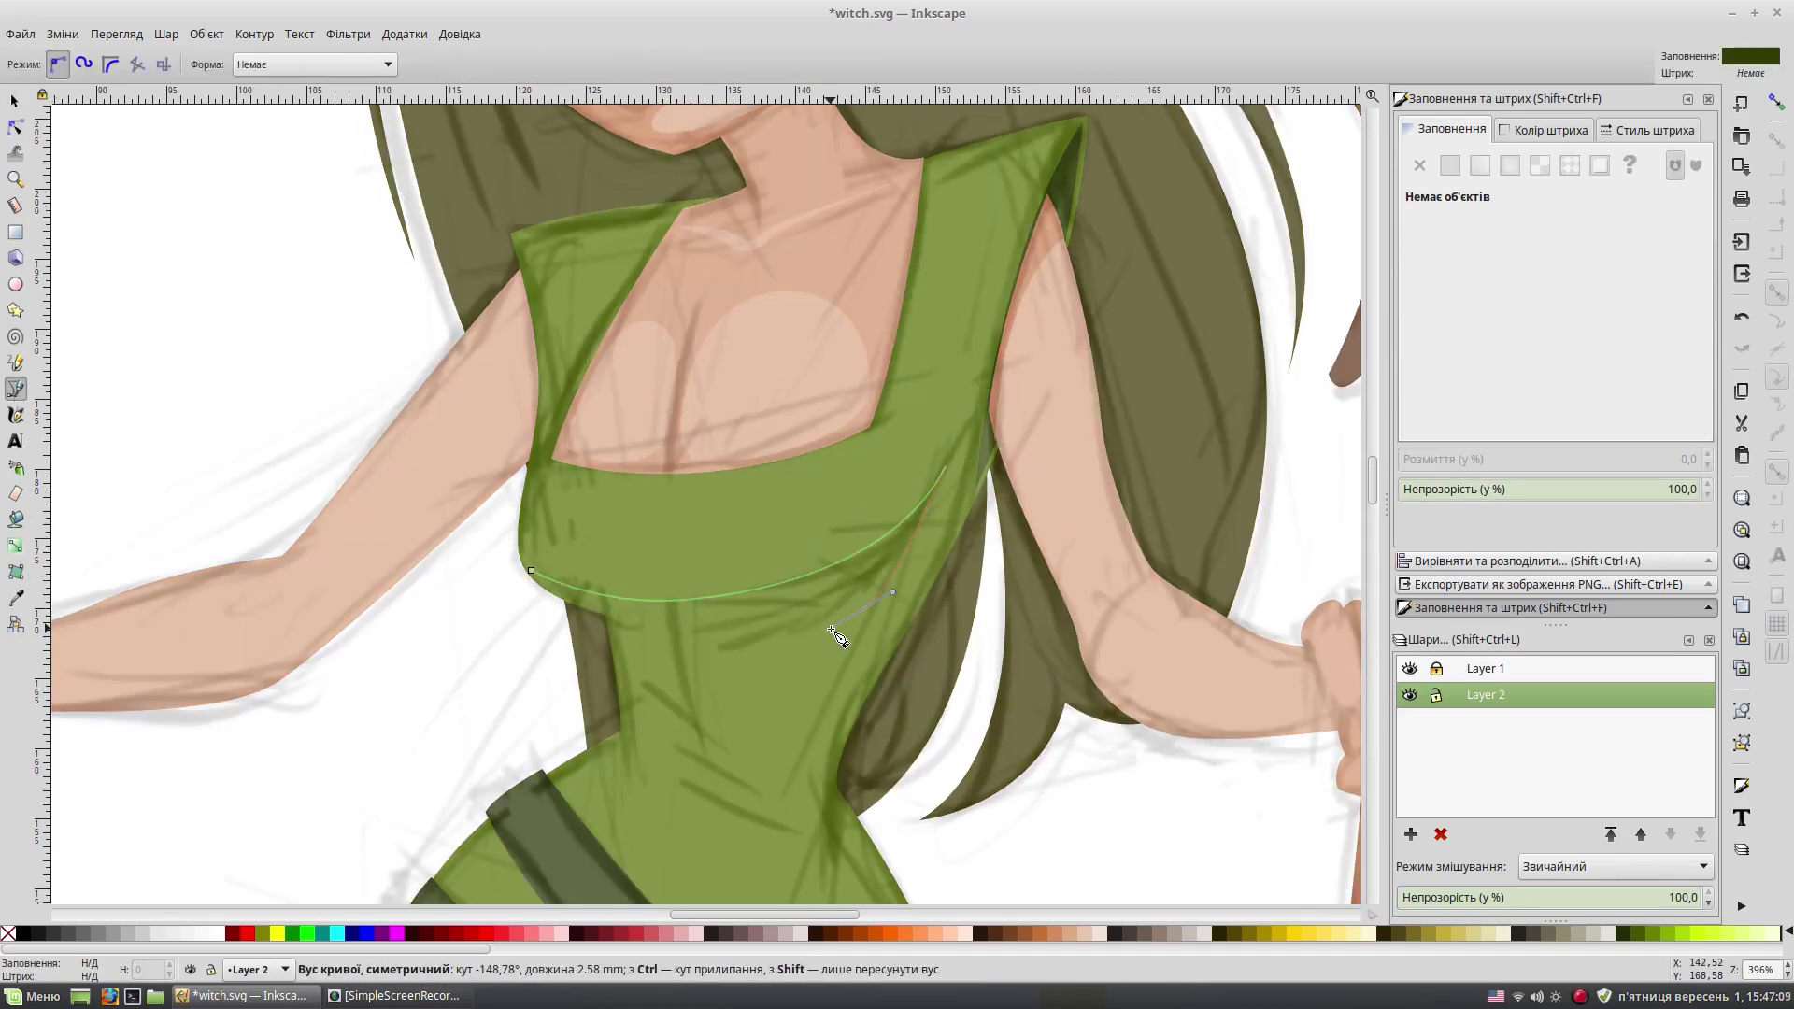
{"action": "left_click", "coordinate": [531, 572]}
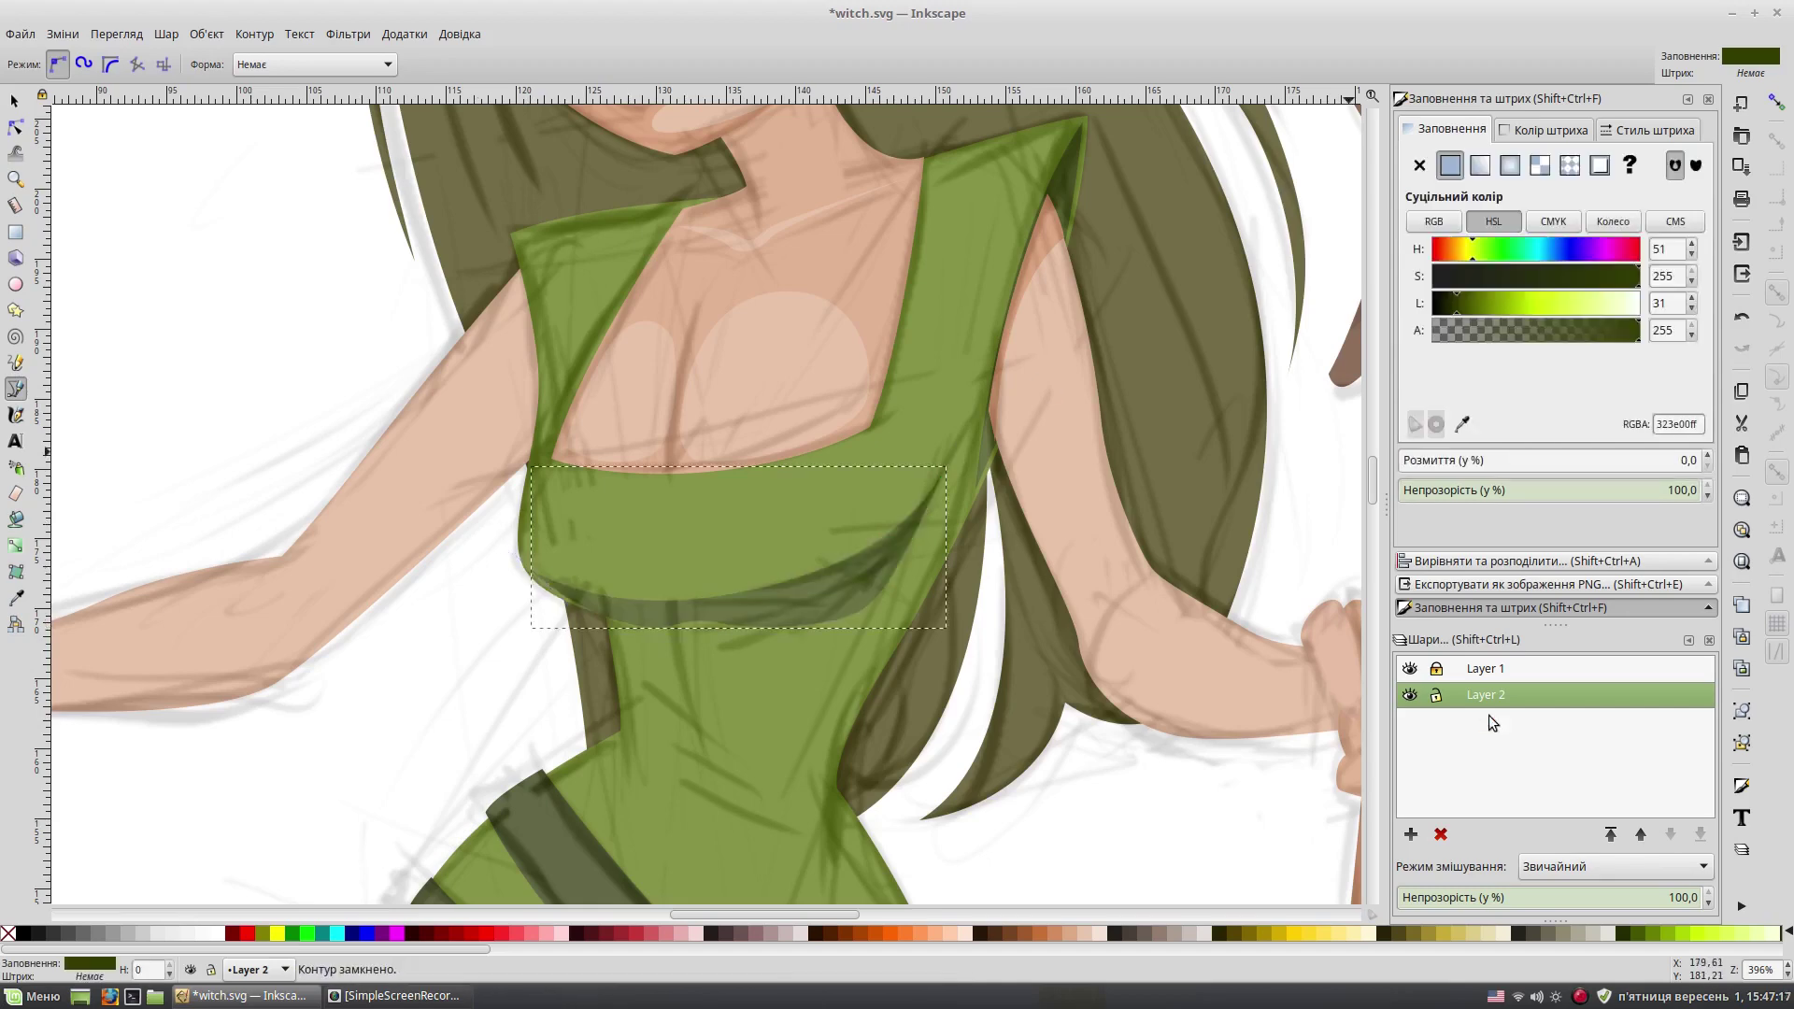
{"action": "left_click", "coordinate": [1411, 669]}
{"action": "left_click", "coordinate": [1471, 305]}
{"action": "key", "text": "n"}
{"action": "key", "text": "s"}
{"action": "key", "text": "Escape"}
Step: Draw the right bust panel and fill it lighter green
{"action": "key", "text": "minus"}
{"action": "scroll", "coordinate": [1071, 552], "scroll_direction": "down", "scroll_amount": 1}
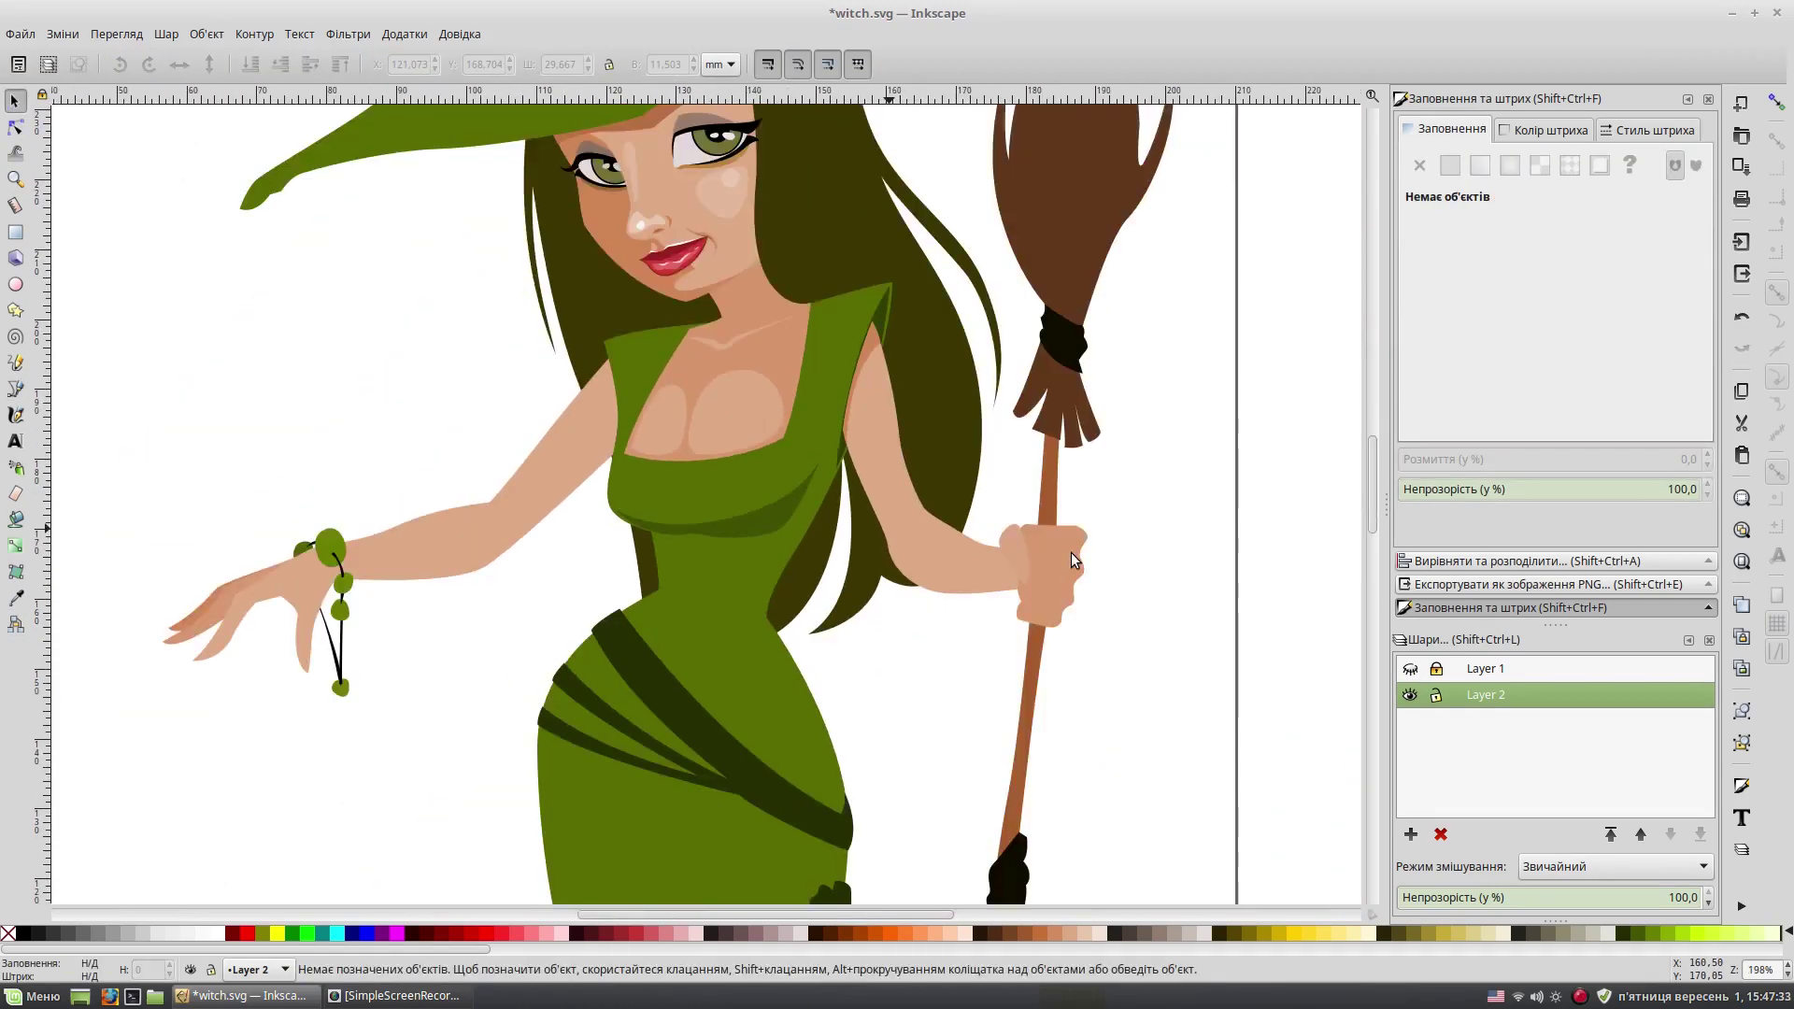
{"action": "scroll", "coordinate": [474, 474], "scroll_direction": "up", "scroll_amount": 2}
{"action": "left_click", "coordinate": [15, 389]}
{"action": "left_click", "coordinate": [618, 504]}
{"action": "left_click_drag", "start_coordinate": [785, 453], "coordinate": [799, 454]}
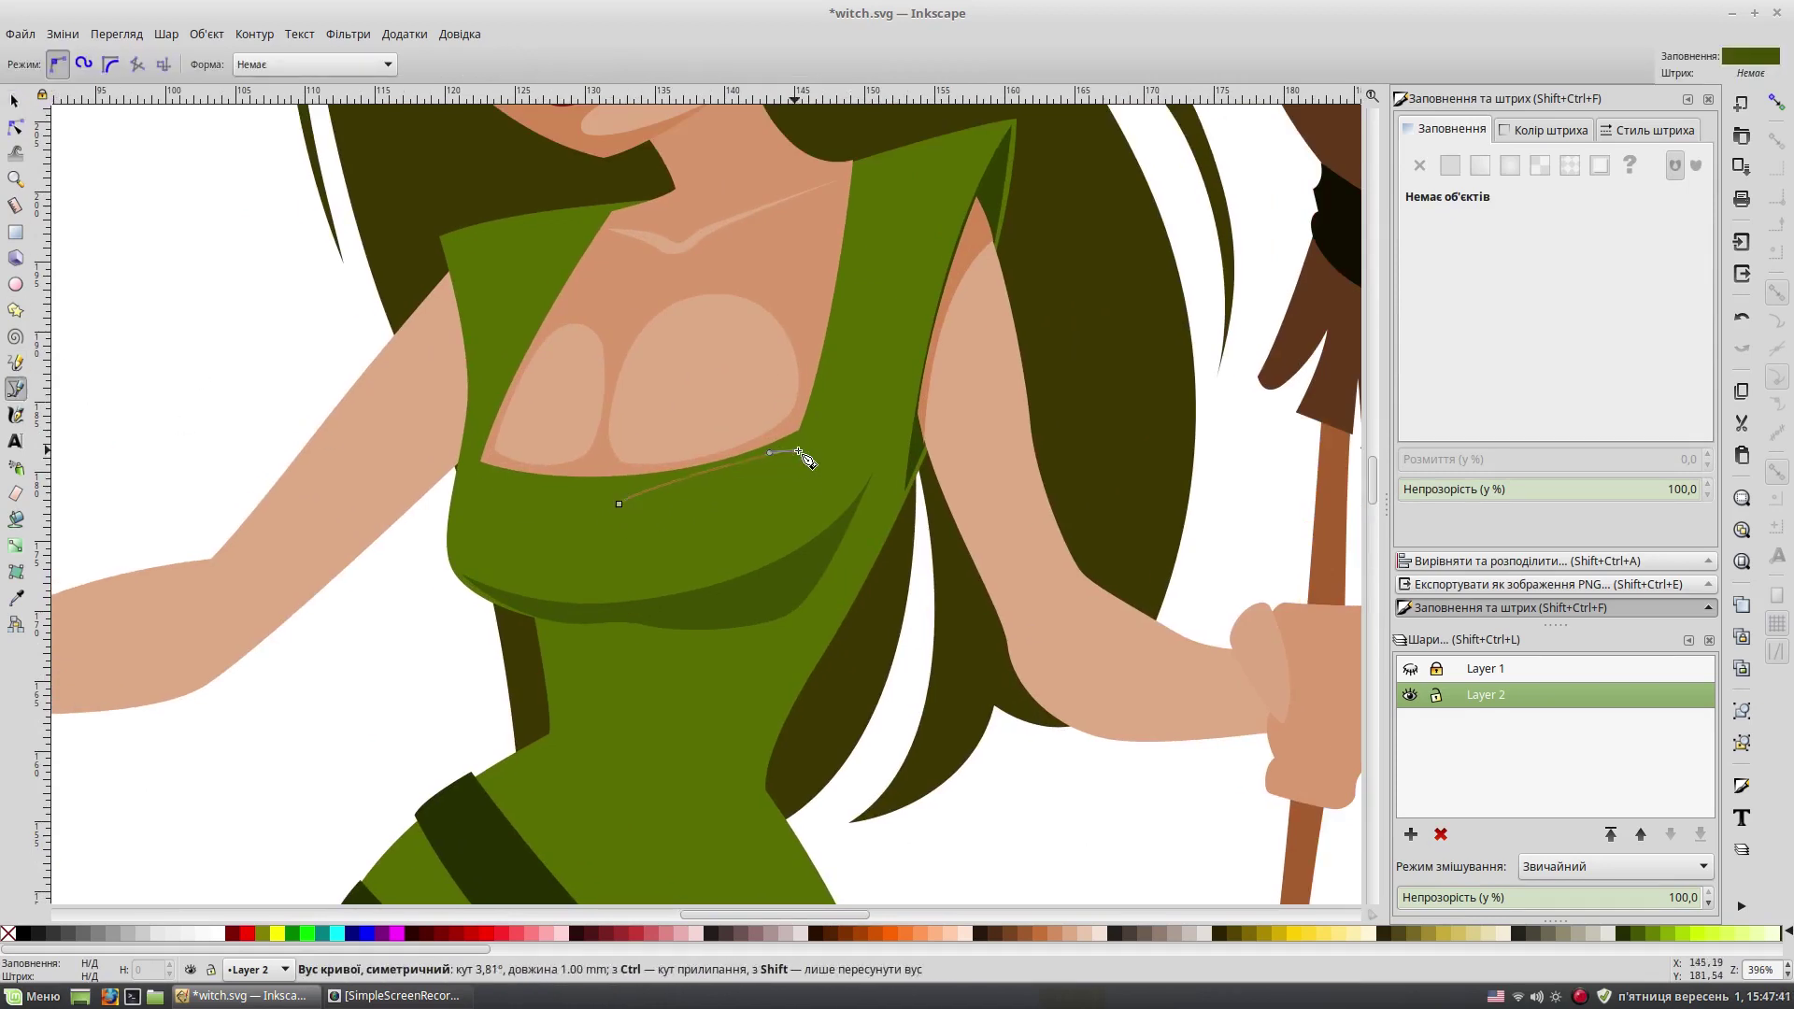
{"action": "left_click", "coordinate": [618, 504]}
{"action": "left_click", "coordinate": [15, 598]}
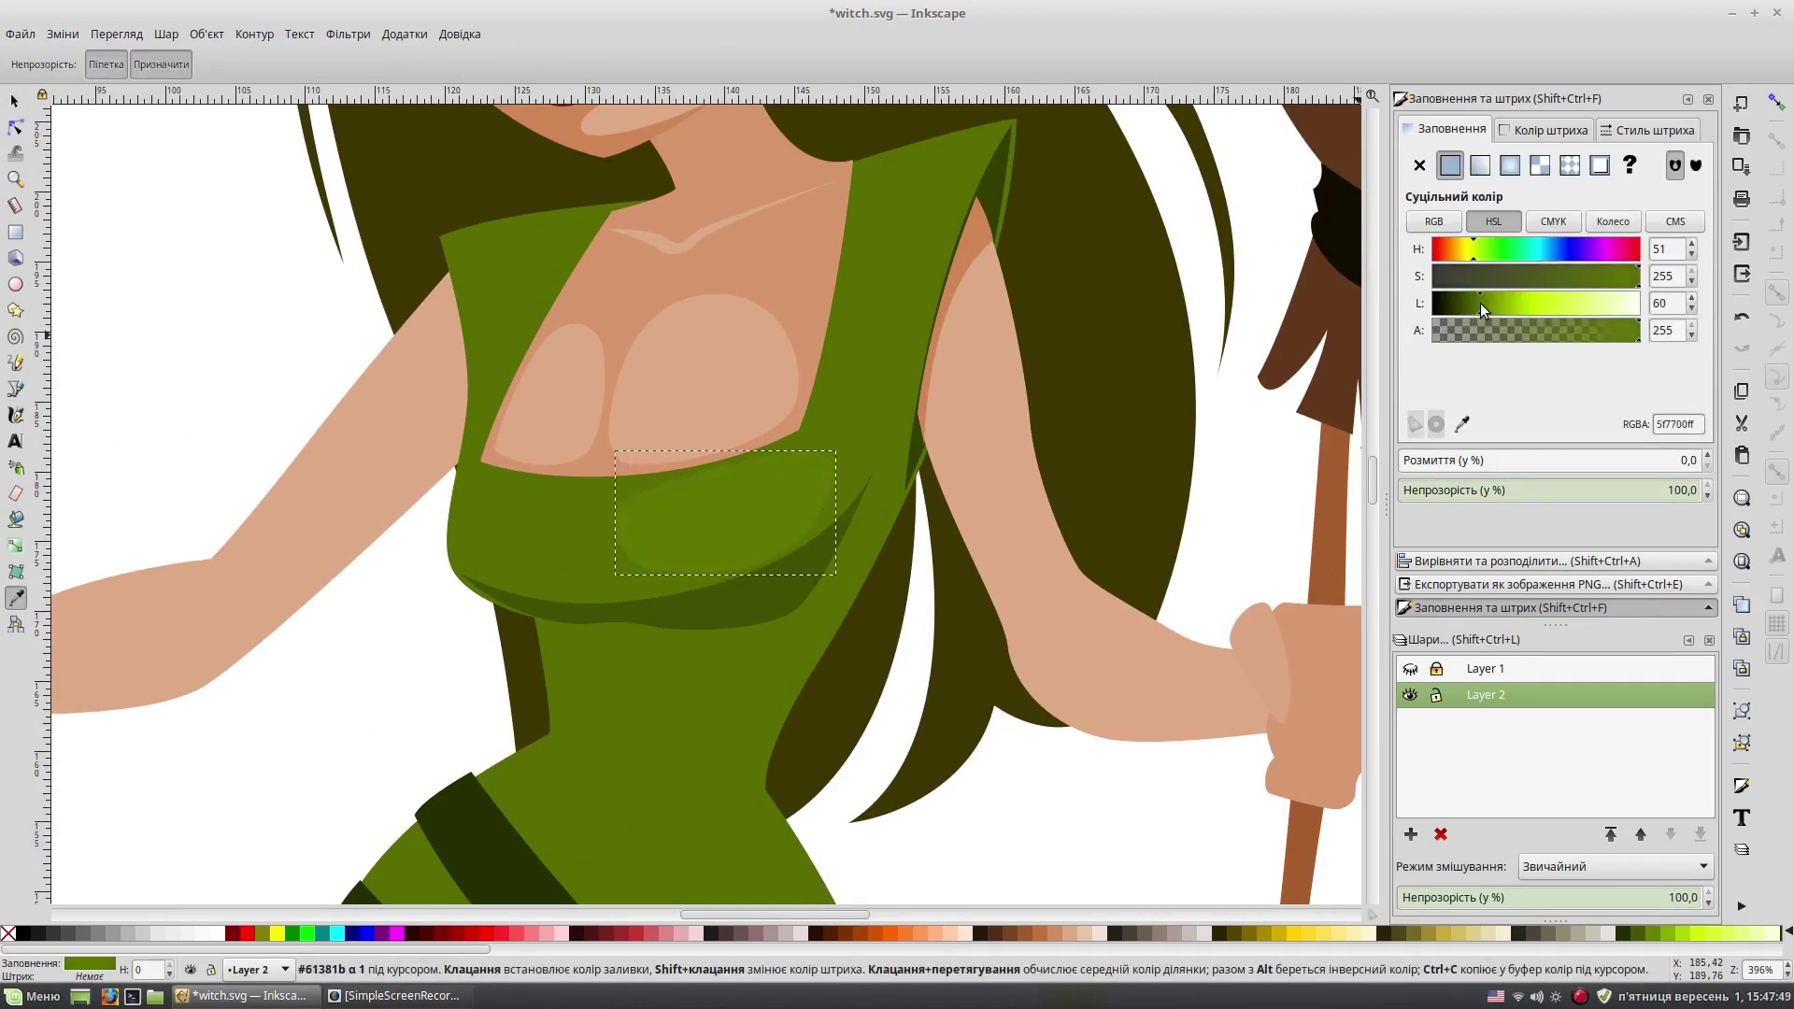
{"action": "key", "text": "Escape"}
Step: Draw the left bust panel and fill it with green
{"action": "left_click", "coordinate": [15, 389]}
{"action": "left_click_drag", "start_coordinate": [467, 507], "coordinate": [475, 486]}
{"action": "left_click", "coordinate": [583, 583]}
{"action": "left_click", "coordinate": [467, 508]}
{"action": "key", "text": "Escape"}
{"action": "key", "text": "s"}
{"action": "scroll", "coordinate": [697, 558], "scroll_direction": "up", "scroll_amount": 1}
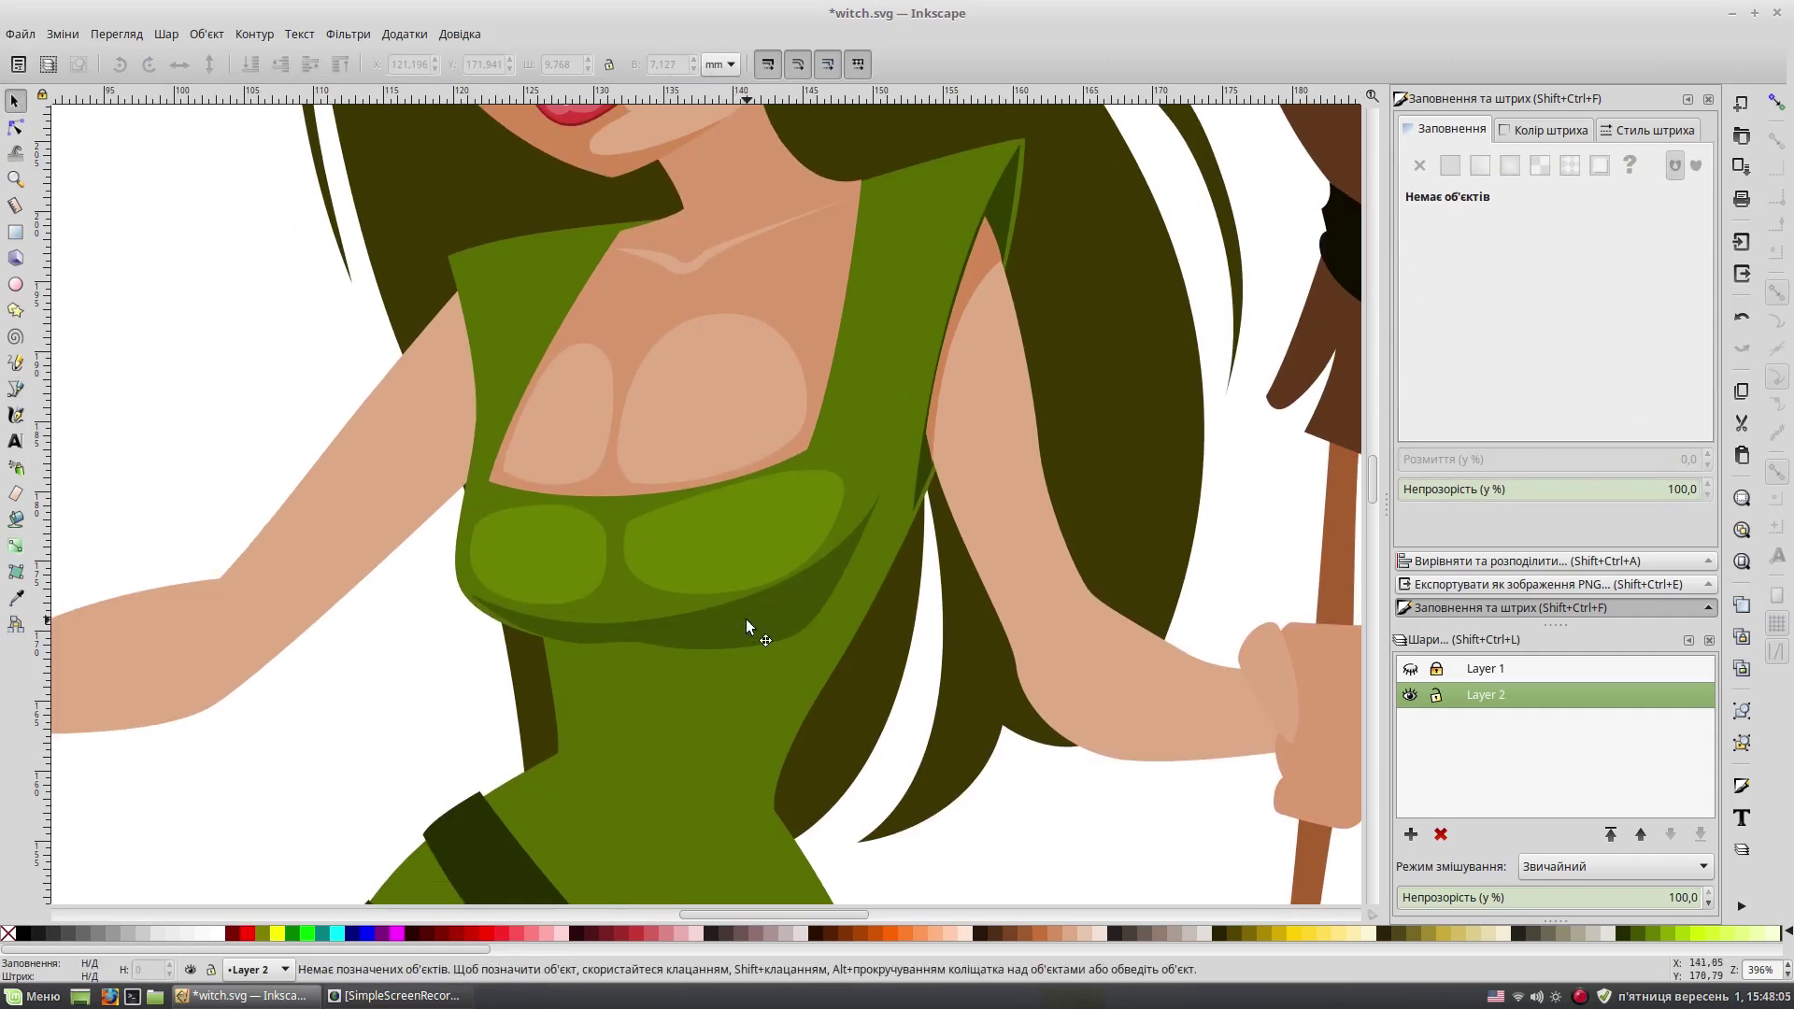
Step: Adjust a node of the right bust panel
{"action": "left_click", "coordinate": [746, 621]}
{"action": "key", "text": "n"}
{"action": "left_click", "coordinate": [703, 548]}
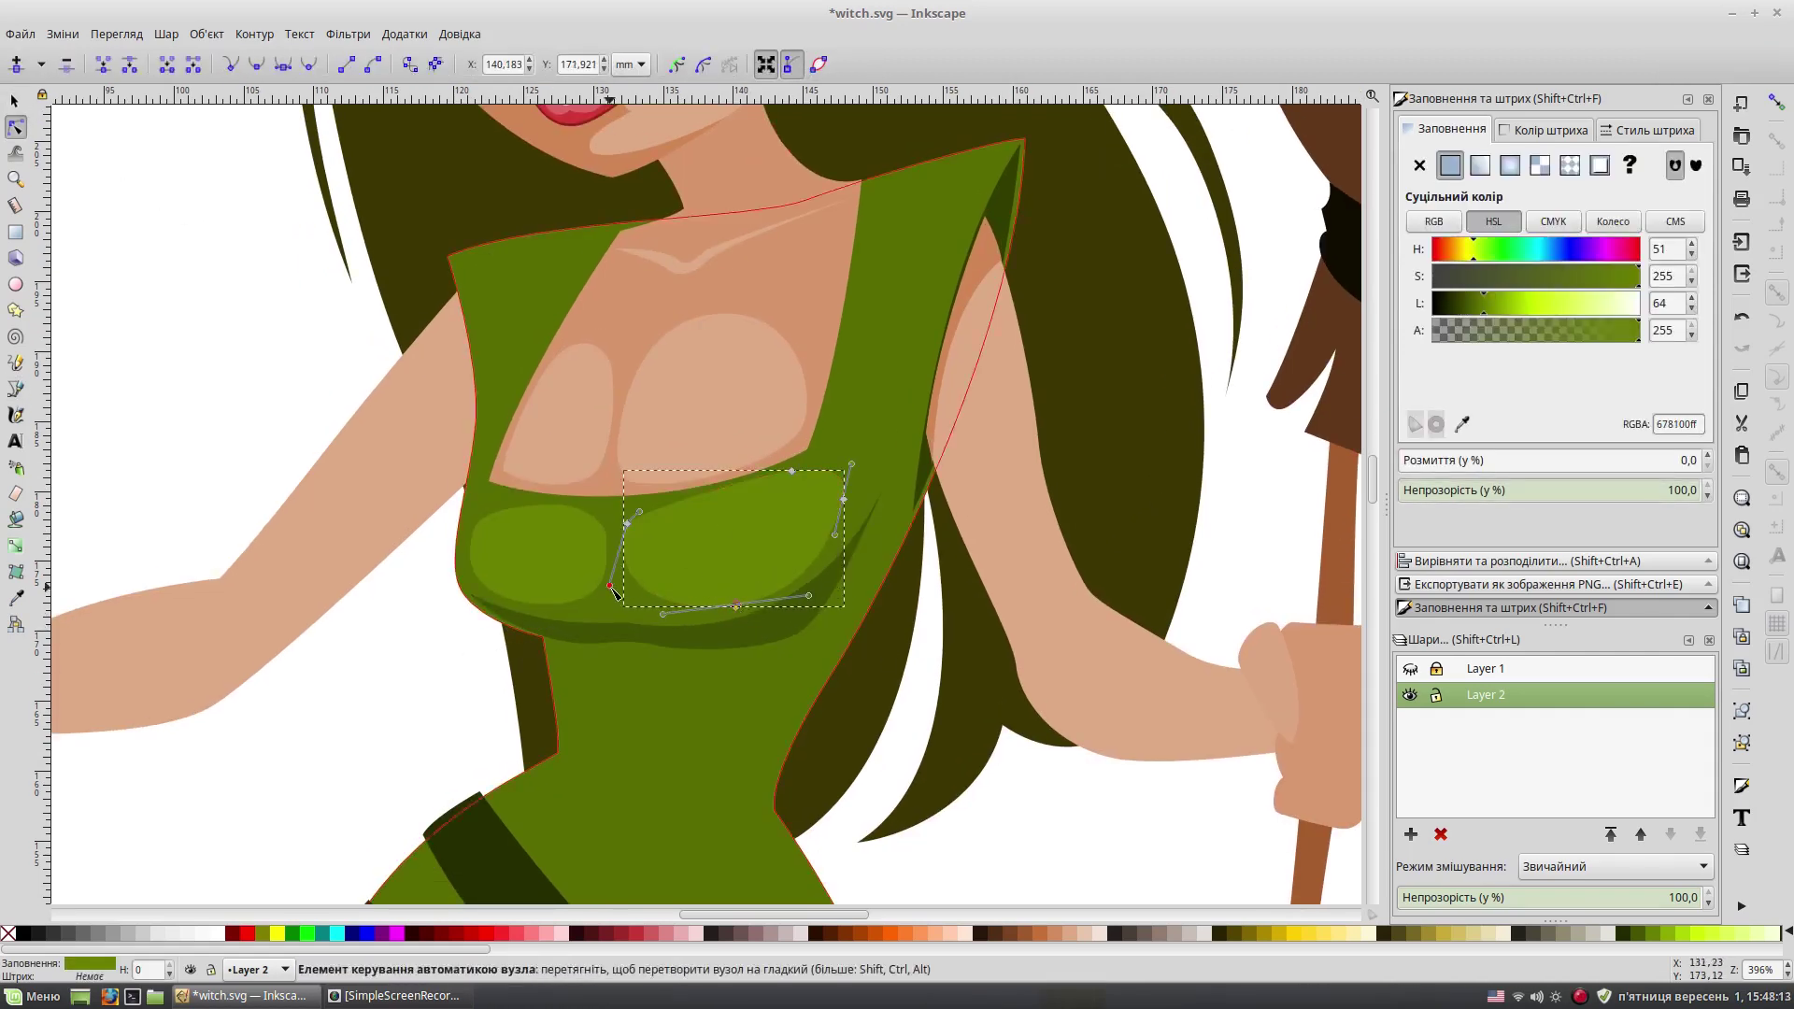
{"action": "key", "text": "s"}
{"action": "key", "text": "Escape"}
{"action": "key", "text": "5"}
{"action": "scroll", "coordinate": [602, 256], "scroll_direction": "up", "scroll_amount": 5}
{"action": "scroll", "coordinate": [58, 423], "scroll_direction": "down", "scroll_amount": 2}
{"action": "left_click", "coordinate": [533, 396]}
{"action": "key", "text": "Escape"}
Step: Draw a dark fold line curving across the waist below the bust
{"action": "left_click", "coordinate": [481, 404]}
{"action": "left_click_drag", "start_coordinate": [640, 455], "coordinate": [783, 460]}
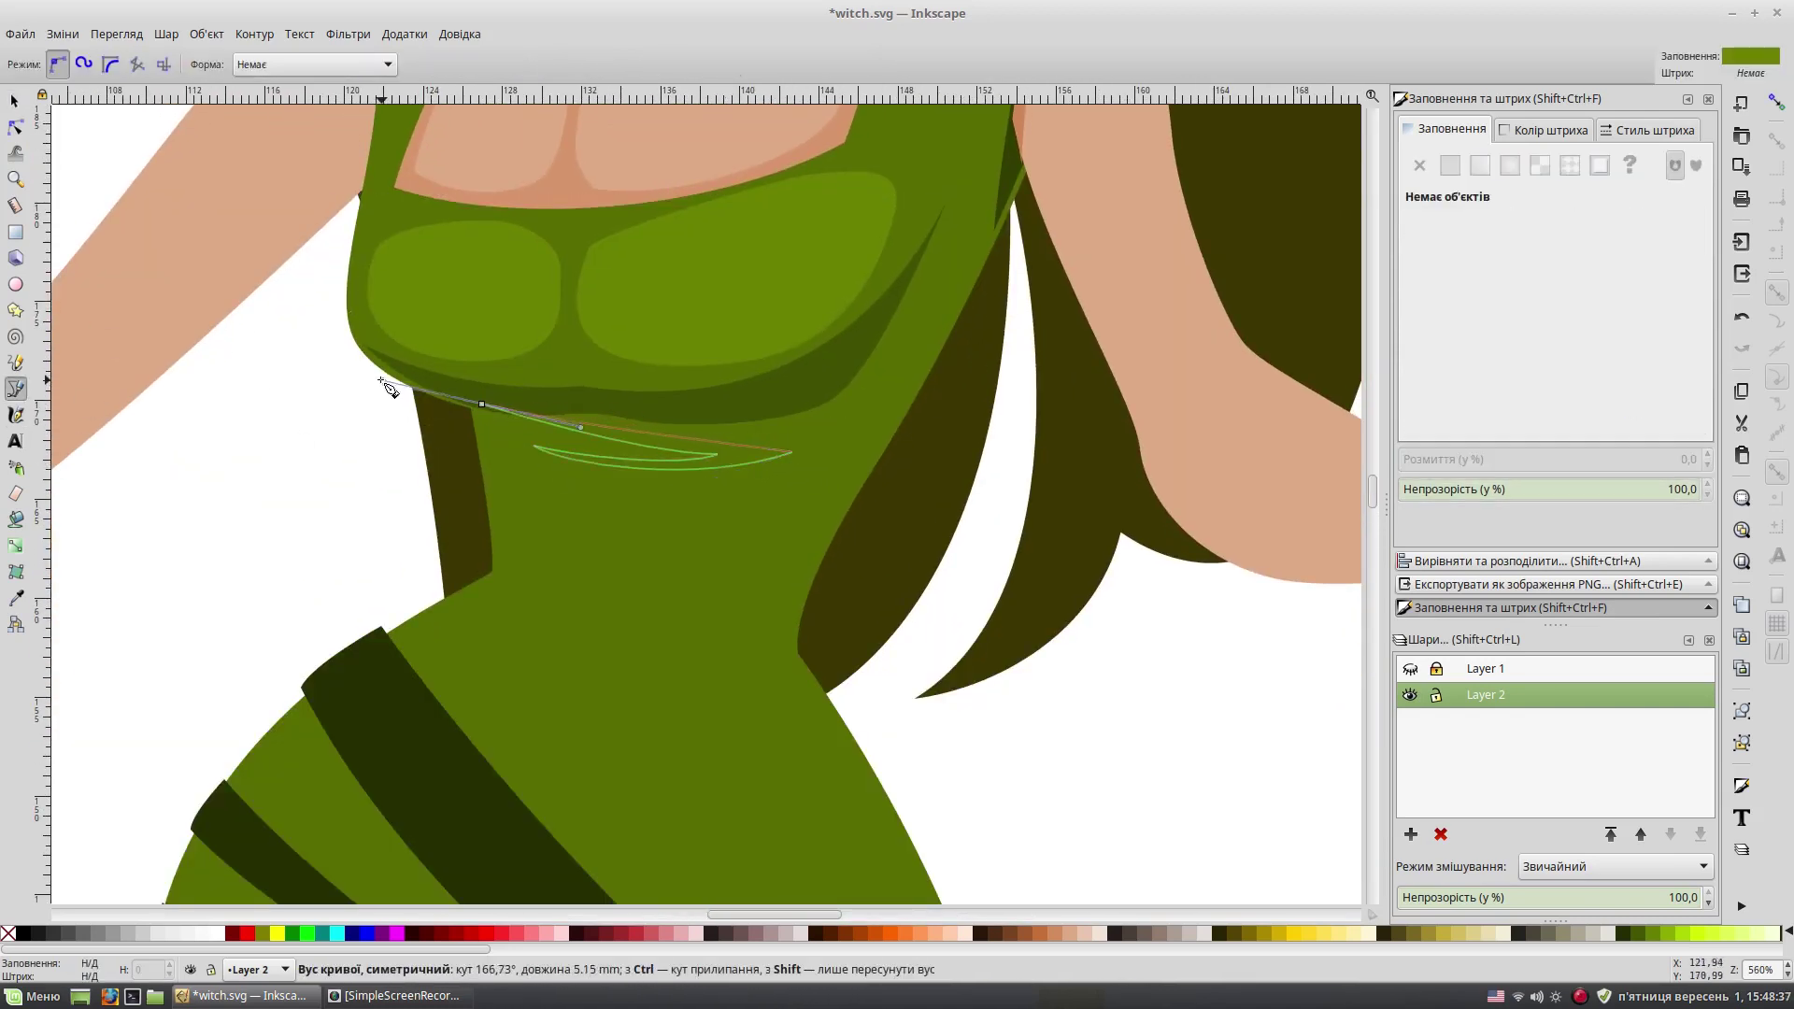
{"action": "left_click", "coordinate": [391, 390]}
{"action": "key", "text": "s"}
{"action": "left_click", "coordinate": [297, 492]}
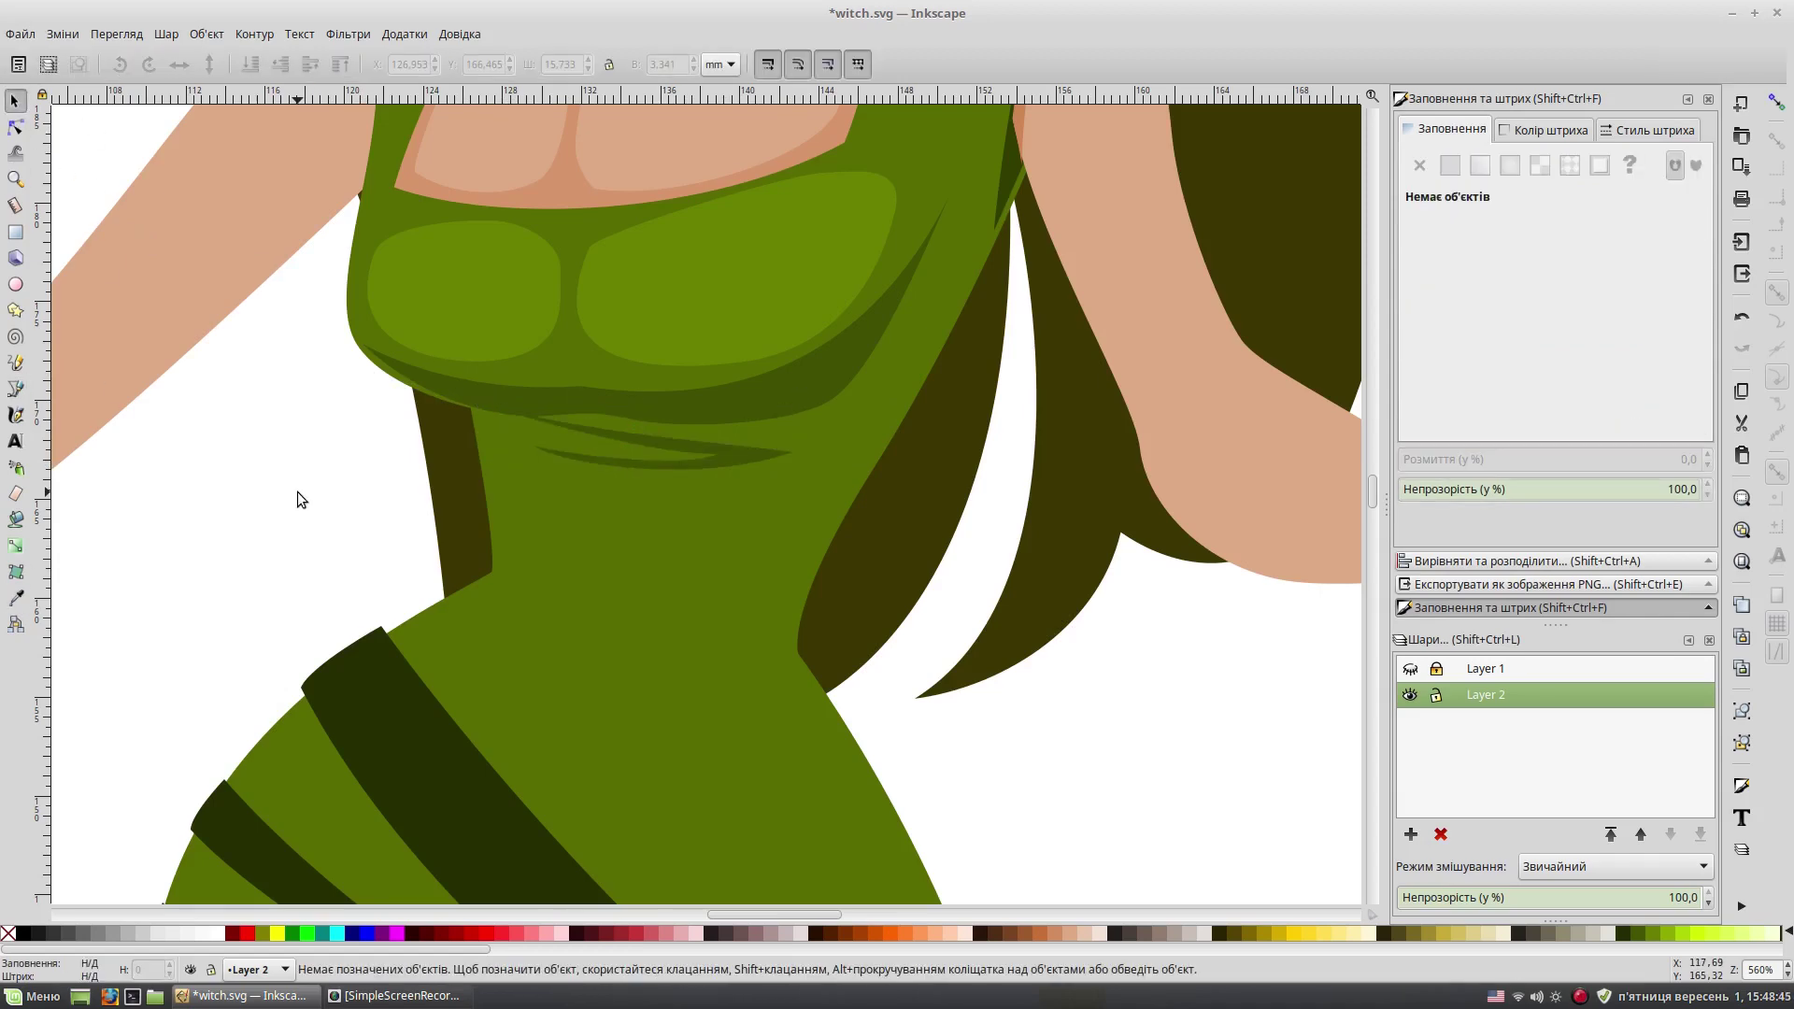
{"action": "scroll", "coordinate": [297, 492], "scroll_direction": "down", "scroll_amount": 4}
{"action": "scroll", "coordinate": [978, 594], "scroll_direction": "up", "scroll_amount": 1}
{"action": "scroll", "coordinate": [977, 594], "scroll_direction": "up", "scroll_amount": 1}
{"action": "scroll", "coordinate": [978, 595], "scroll_direction": "up", "scroll_amount": 1}
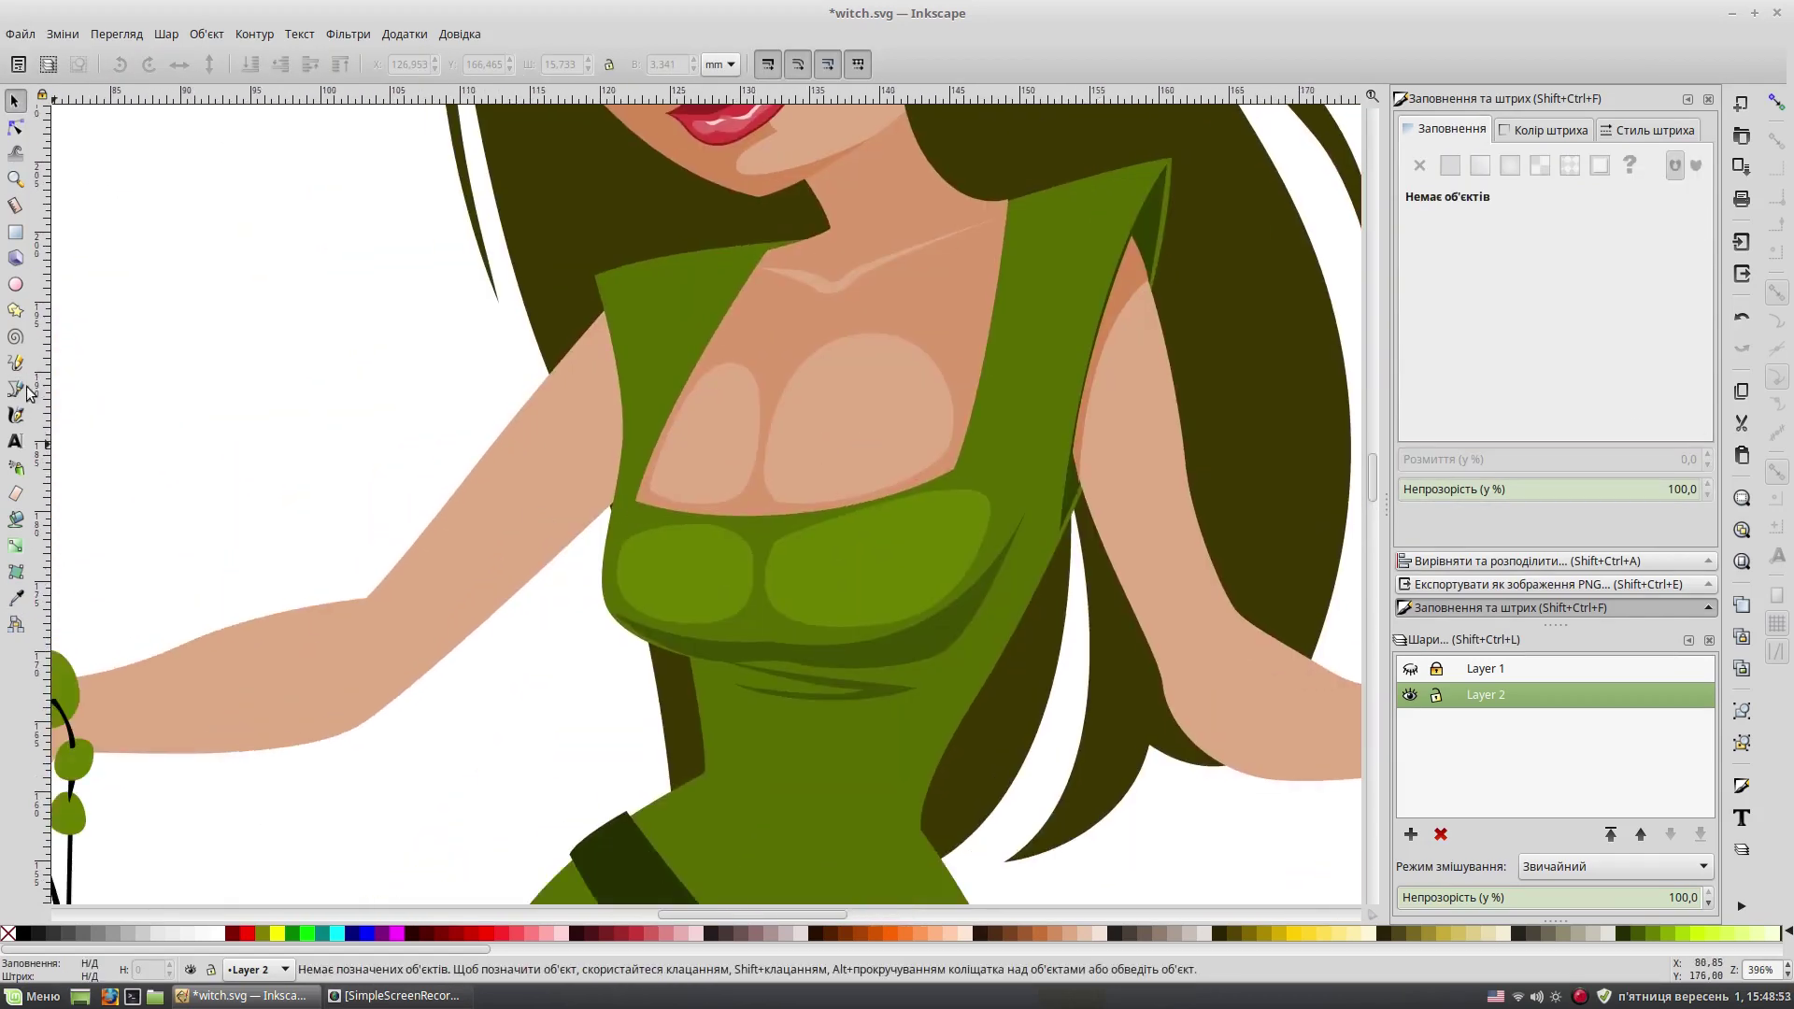
Step: Draw a darker skin-tone shadow shape on the upper arm
{"action": "key", "text": "b"}
{"action": "left_click", "coordinate": [575, 347]}
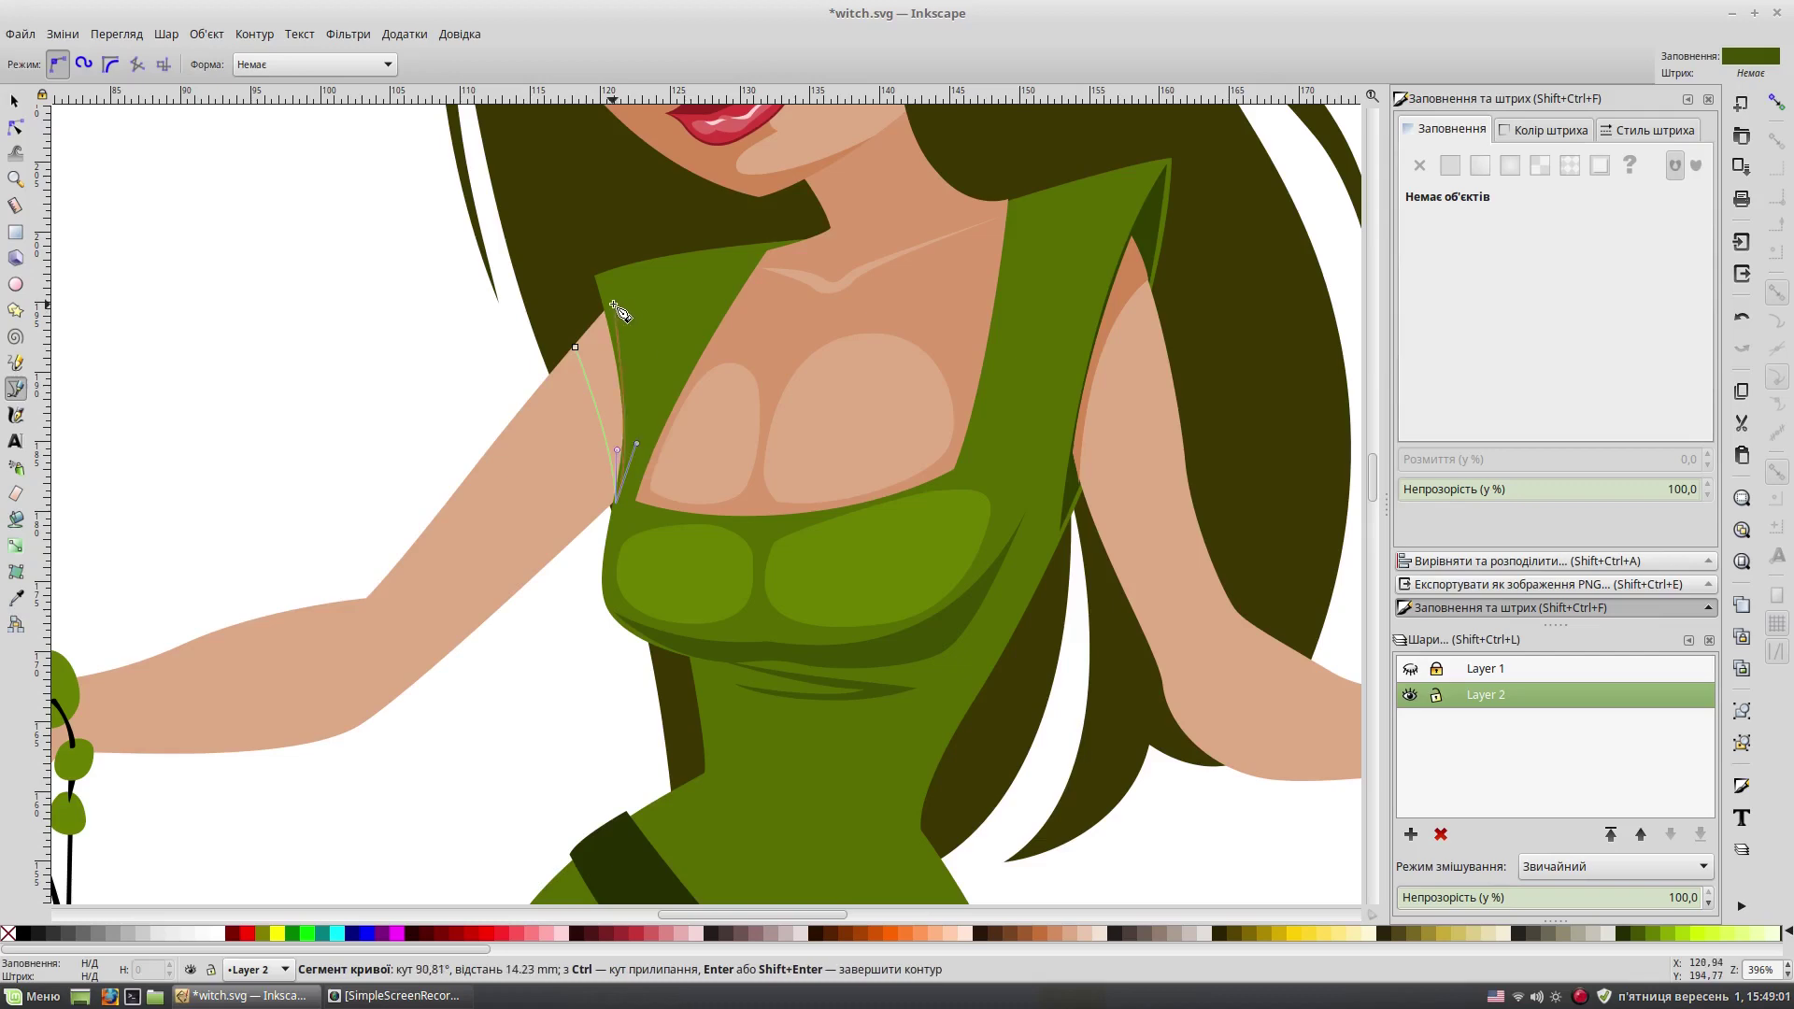
{"action": "left_click", "coordinate": [575, 346]}
{"action": "key", "text": "s"}
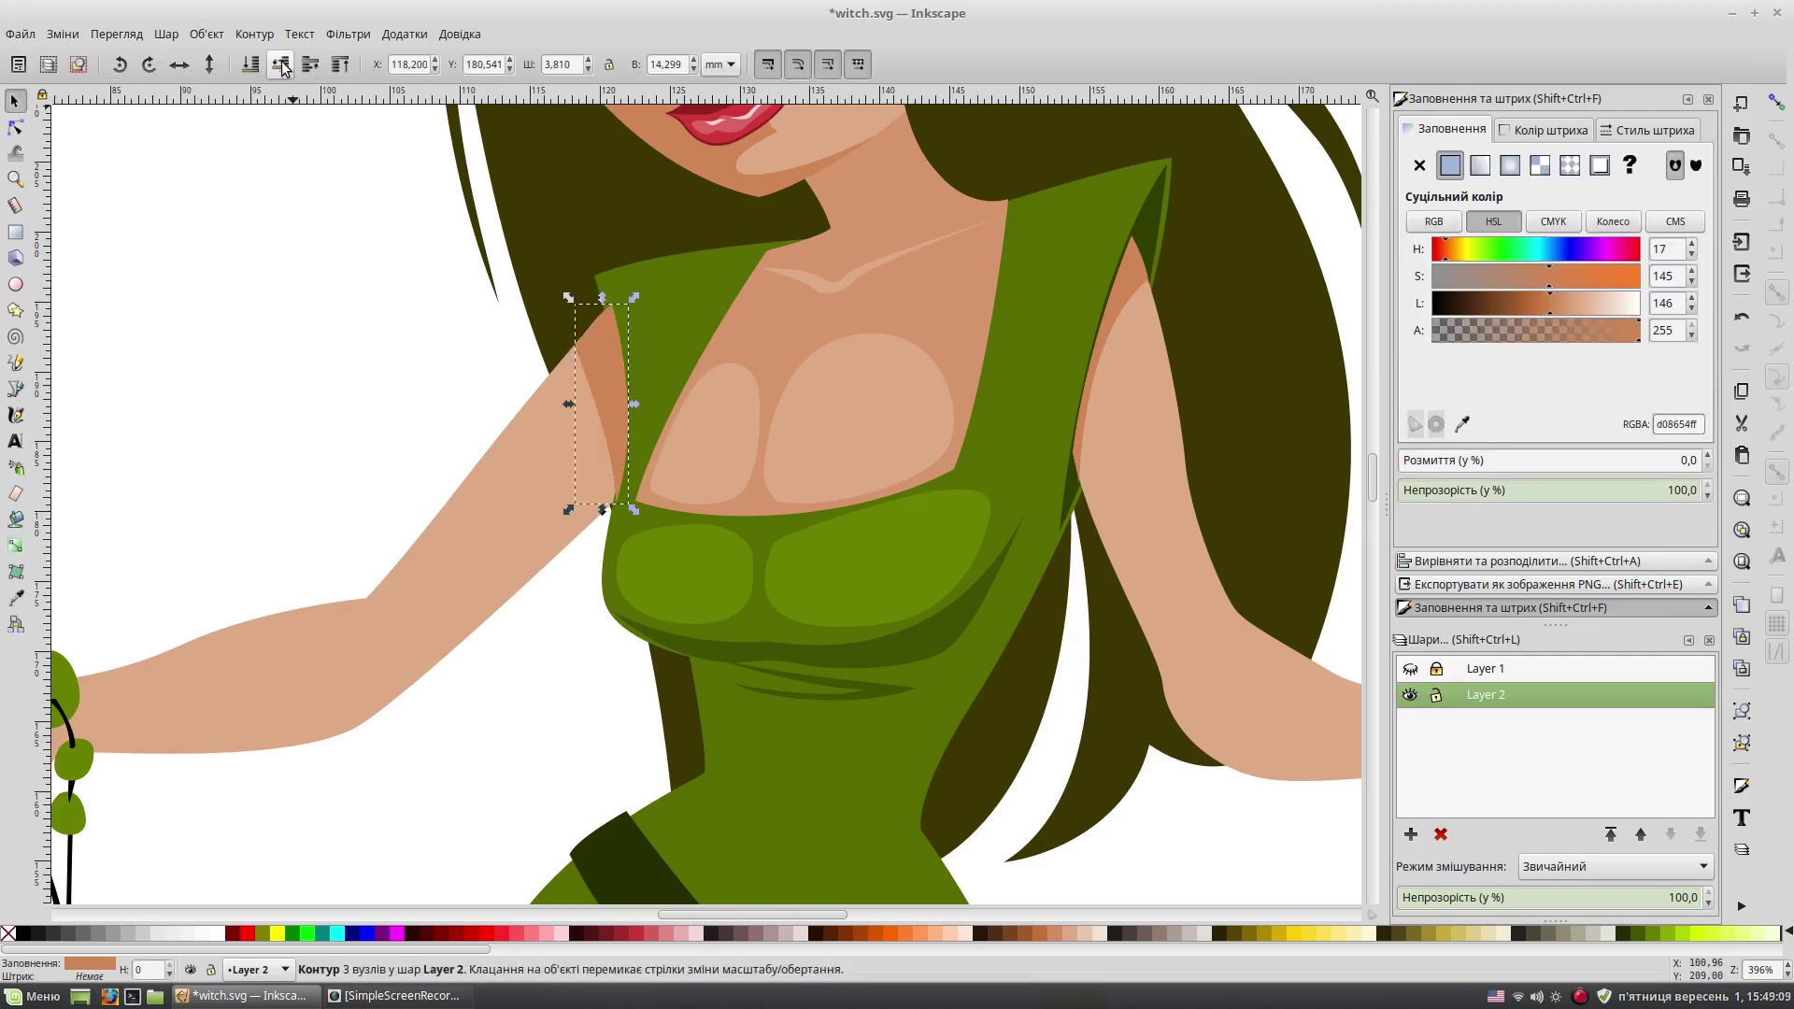
{"action": "key", "text": "Escape"}
{"action": "scroll", "coordinate": [609, 329], "scroll_direction": "up", "scroll_amount": 1}
{"action": "scroll", "coordinate": [610, 329], "scroll_direction": "up", "scroll_amount": 1}
{"action": "left_click", "coordinate": [610, 329]}
{"action": "left_click", "coordinate": [153, 189]}
{"action": "scroll", "coordinate": [149, 192], "scroll_direction": "down", "scroll_amount": 3}
{"action": "scroll", "coordinate": [890, 576], "scroll_direction": "up", "scroll_amount": 2}
{"action": "scroll", "coordinate": [946, 613], "scroll_direction": "up", "scroll_amount": 2}
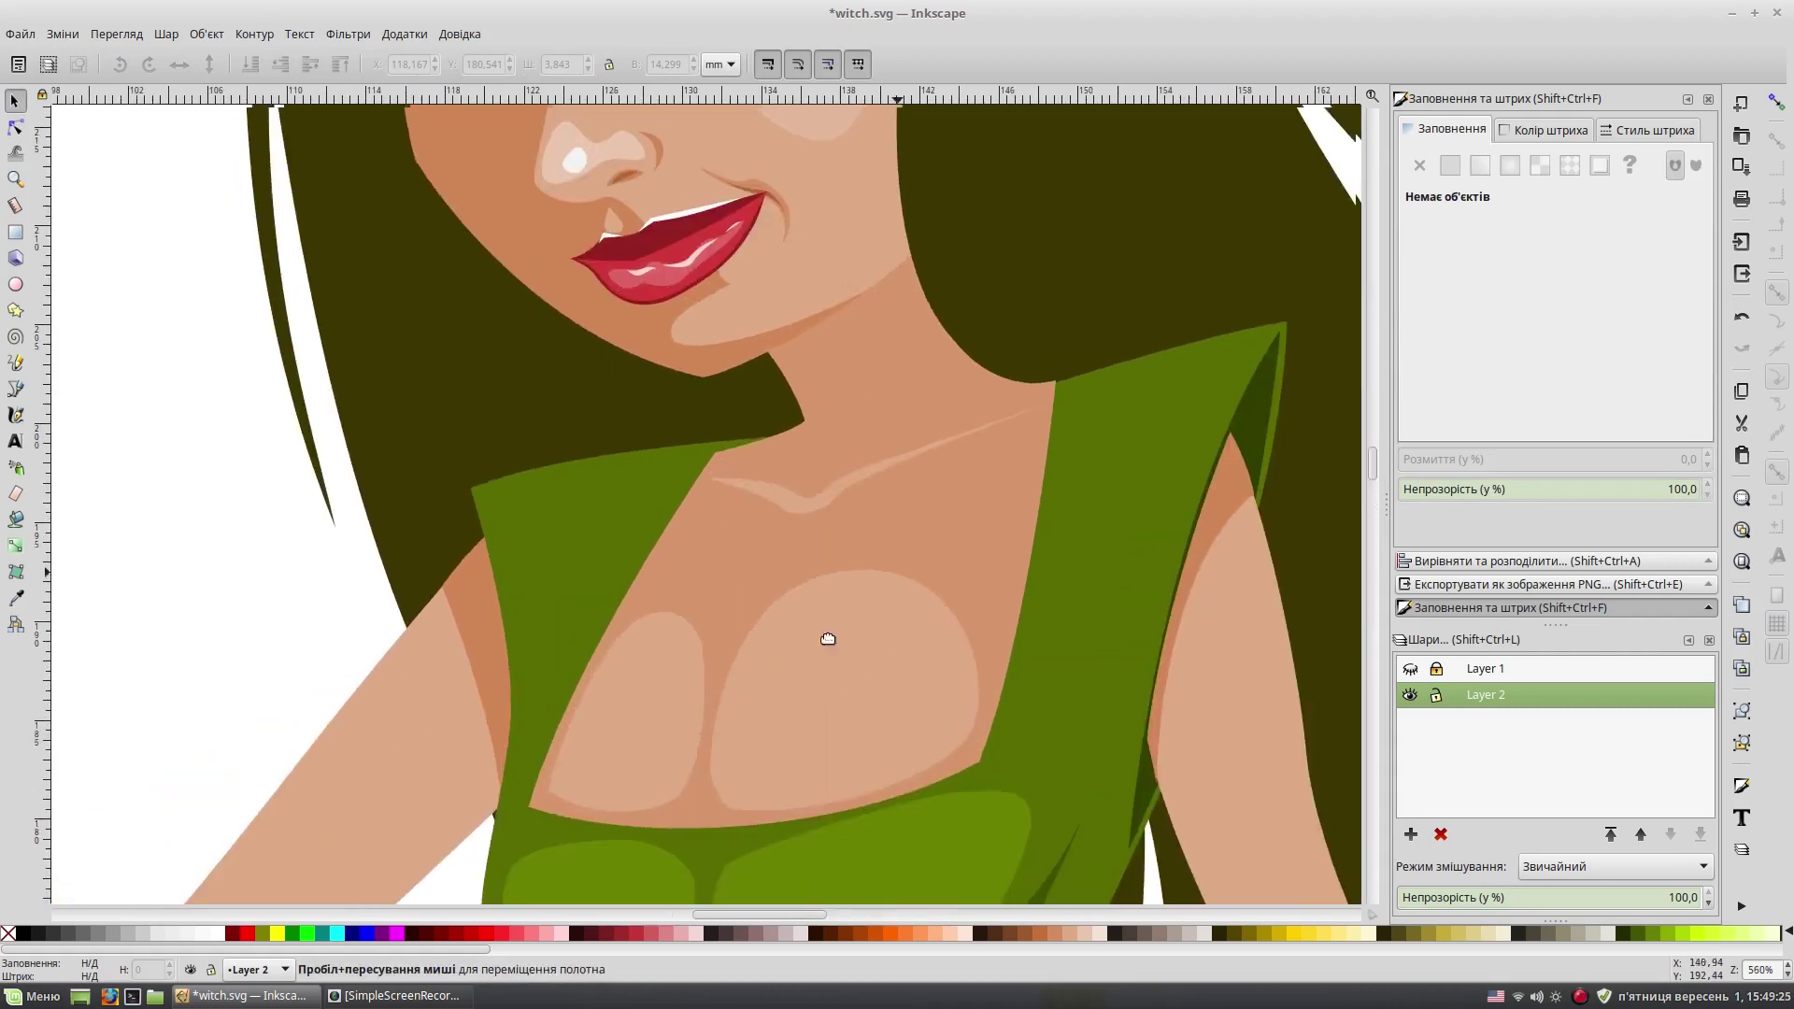
Step: Draw a shadow under the chin, adjust its lightness and lower it in the stack
{"action": "left_click", "coordinate": [17, 396]}
{"action": "left_click", "coordinate": [665, 475]}
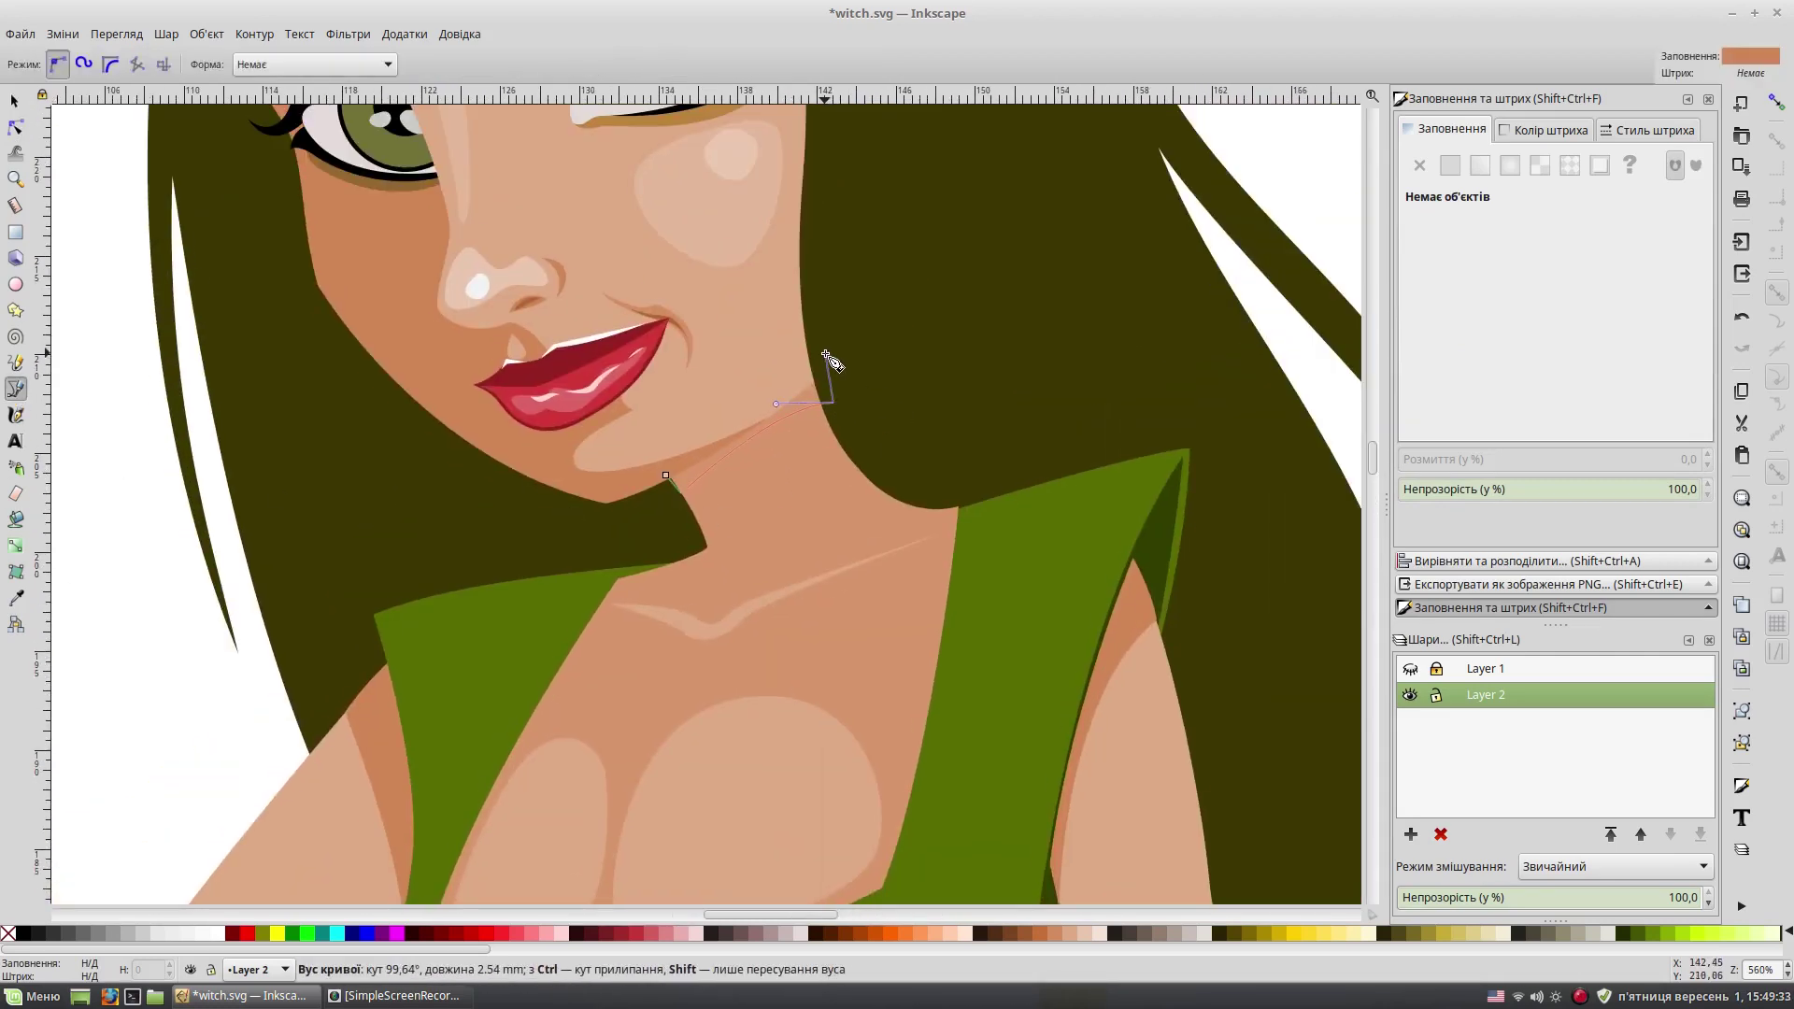
{"action": "left_click", "coordinate": [666, 475]}
{"action": "left_click", "coordinate": [1537, 307]}
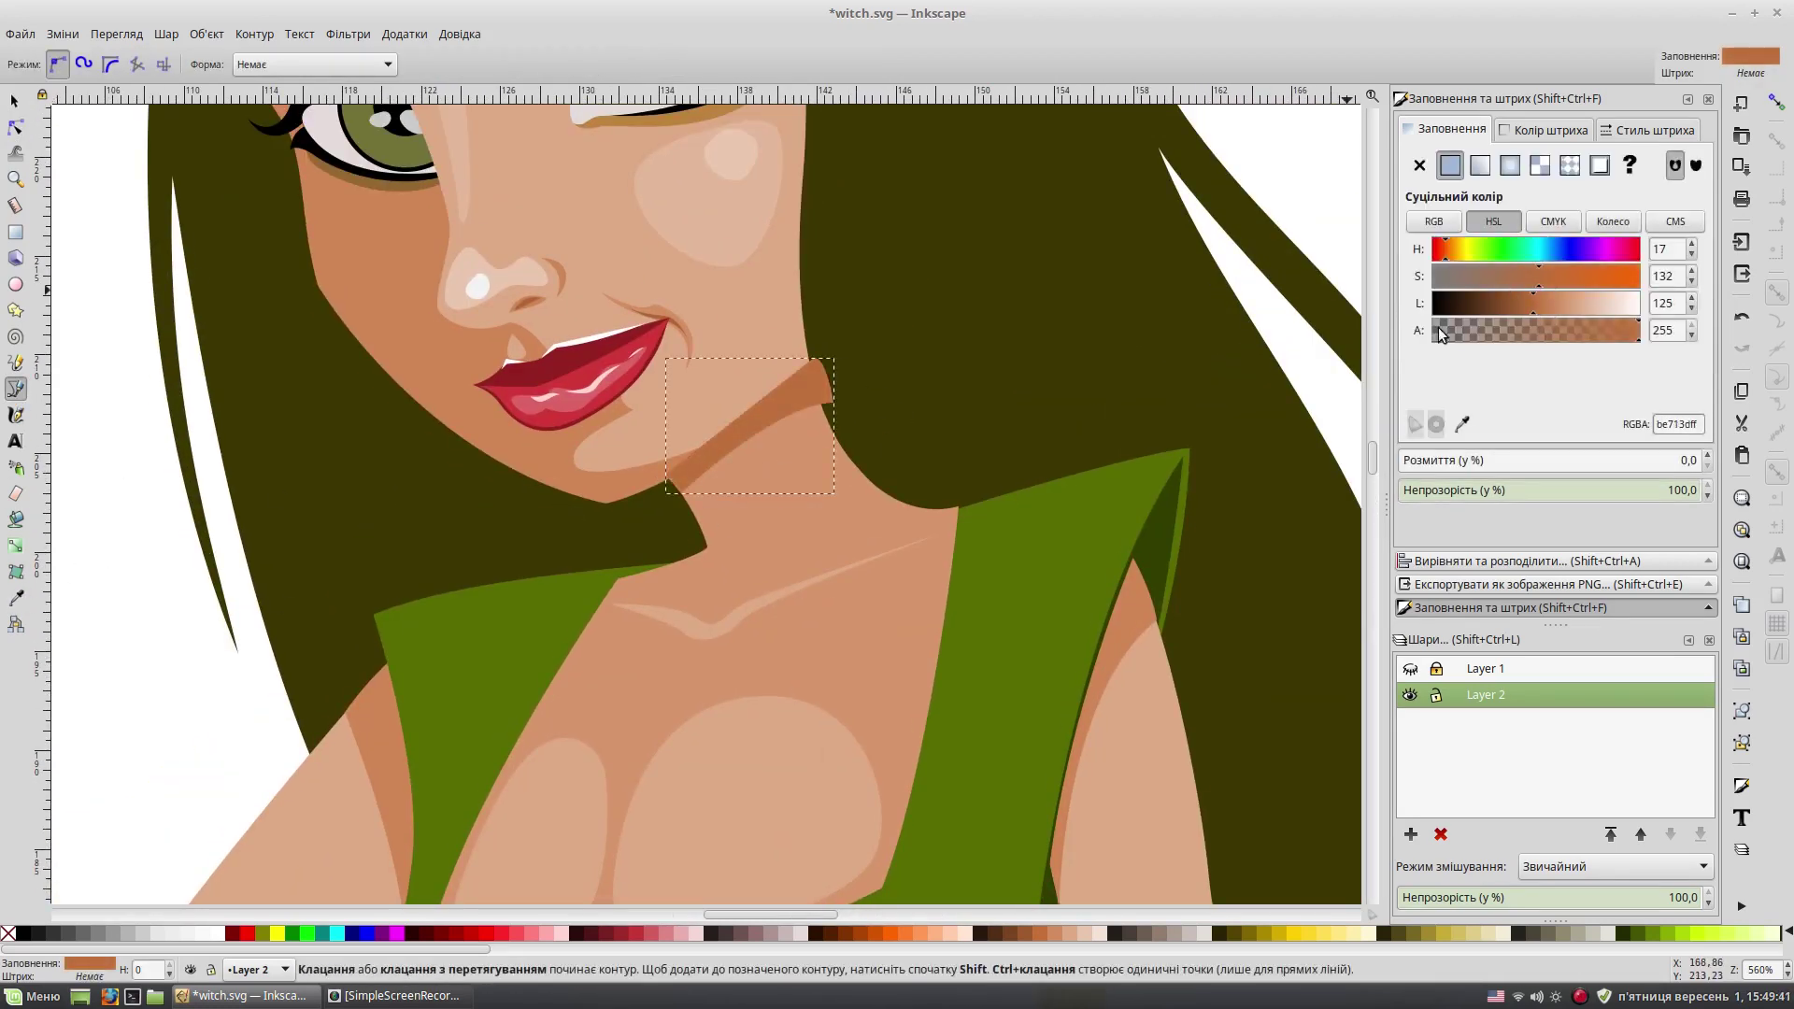
{"action": "key", "text": "s"}
{"action": "left_click", "coordinate": [280, 64]}
{"action": "key", "text": "Escape"}
{"action": "key", "text": "grave"}
{"action": "scroll", "coordinate": [766, 580], "scroll_direction": "up", "scroll_amount": 1, "text": "ctrl"}
Step: Add a second brown-filled neck shadow and reshape its nodes
{"action": "key", "text": "b"}
{"action": "left_click", "coordinate": [669, 455]}
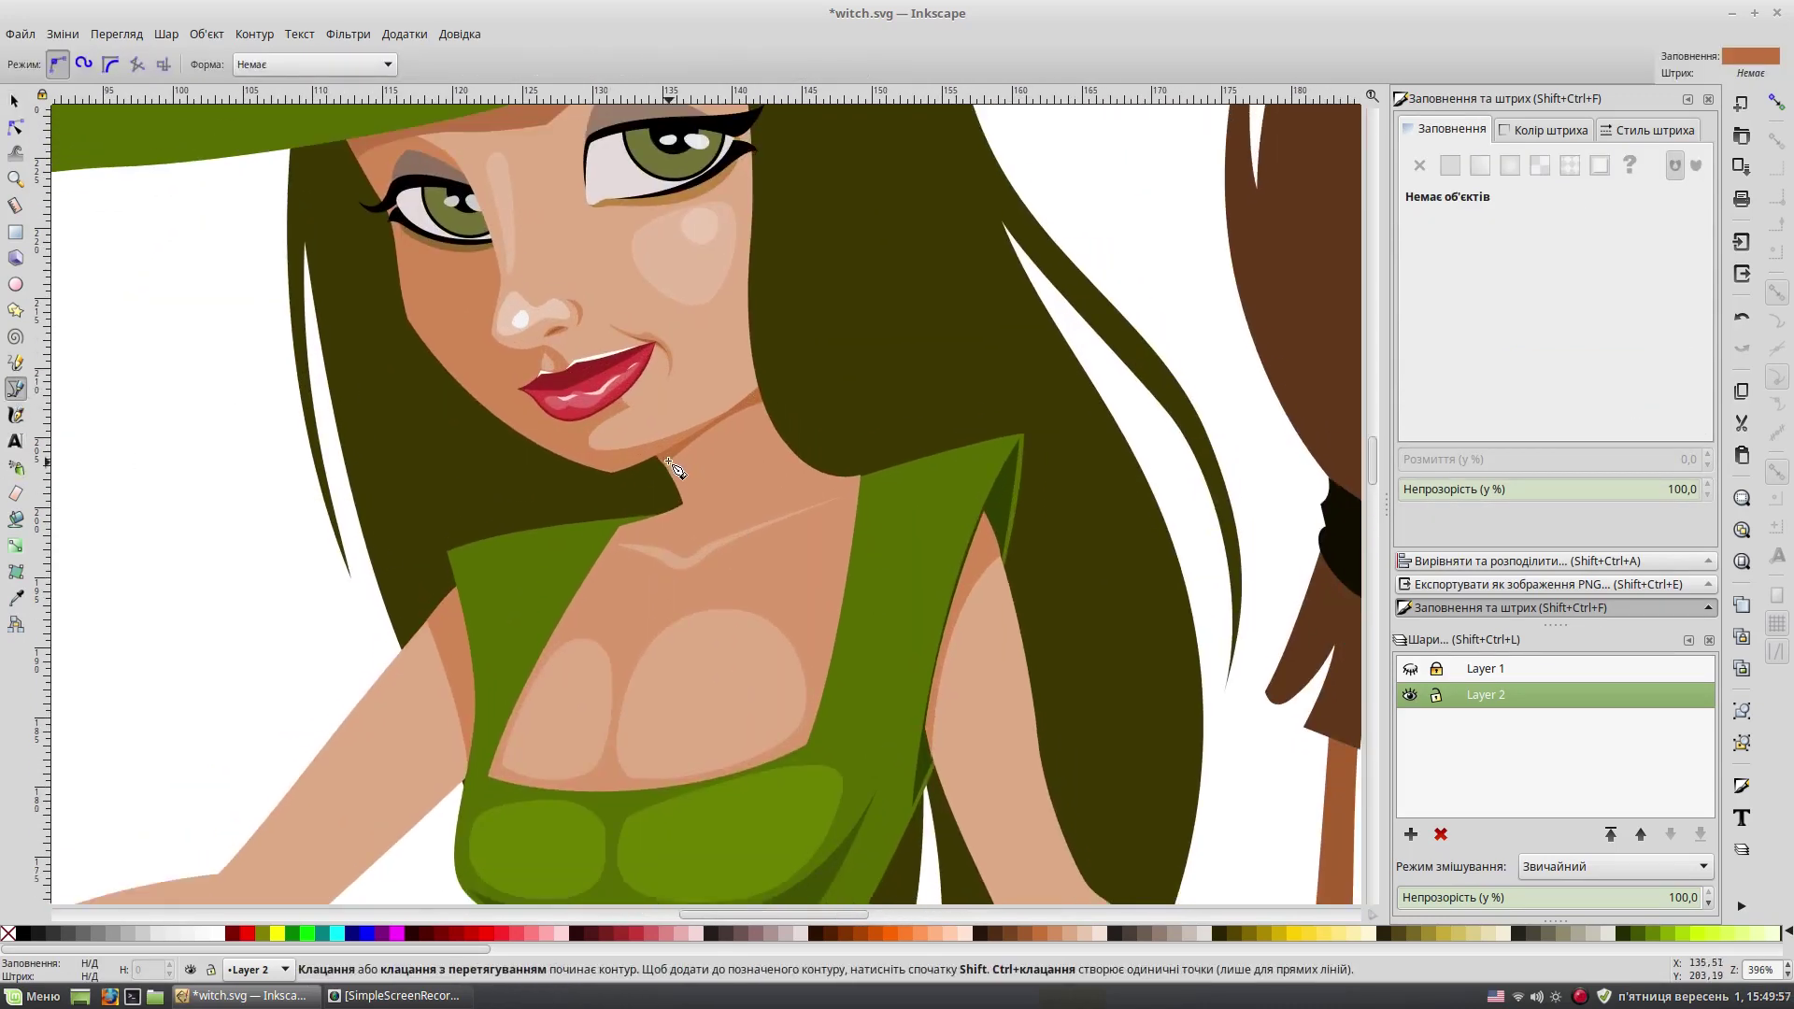
{"action": "left_click", "coordinate": [669, 455]}
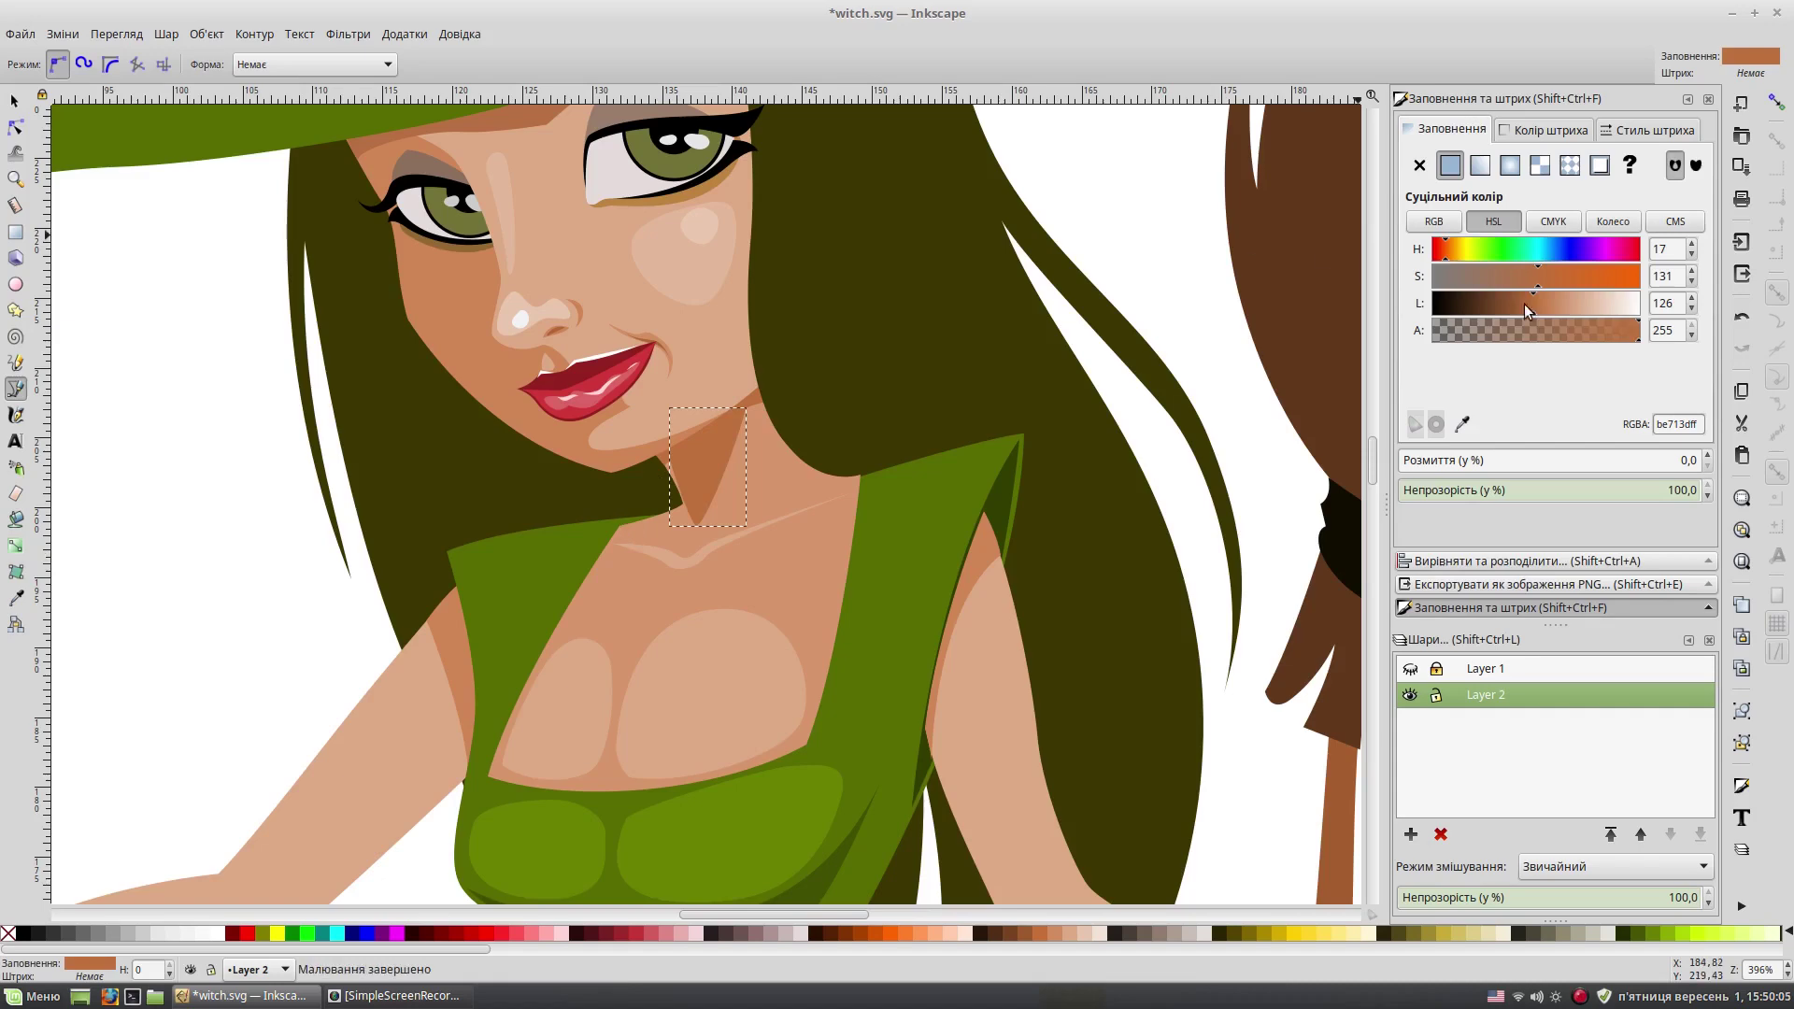
{"action": "key", "text": "s"}
{"action": "key", "text": "Escape"}
{"action": "left_click", "coordinate": [699, 489]}
{"action": "key", "text": "n"}
{"action": "key", "text": "space"}
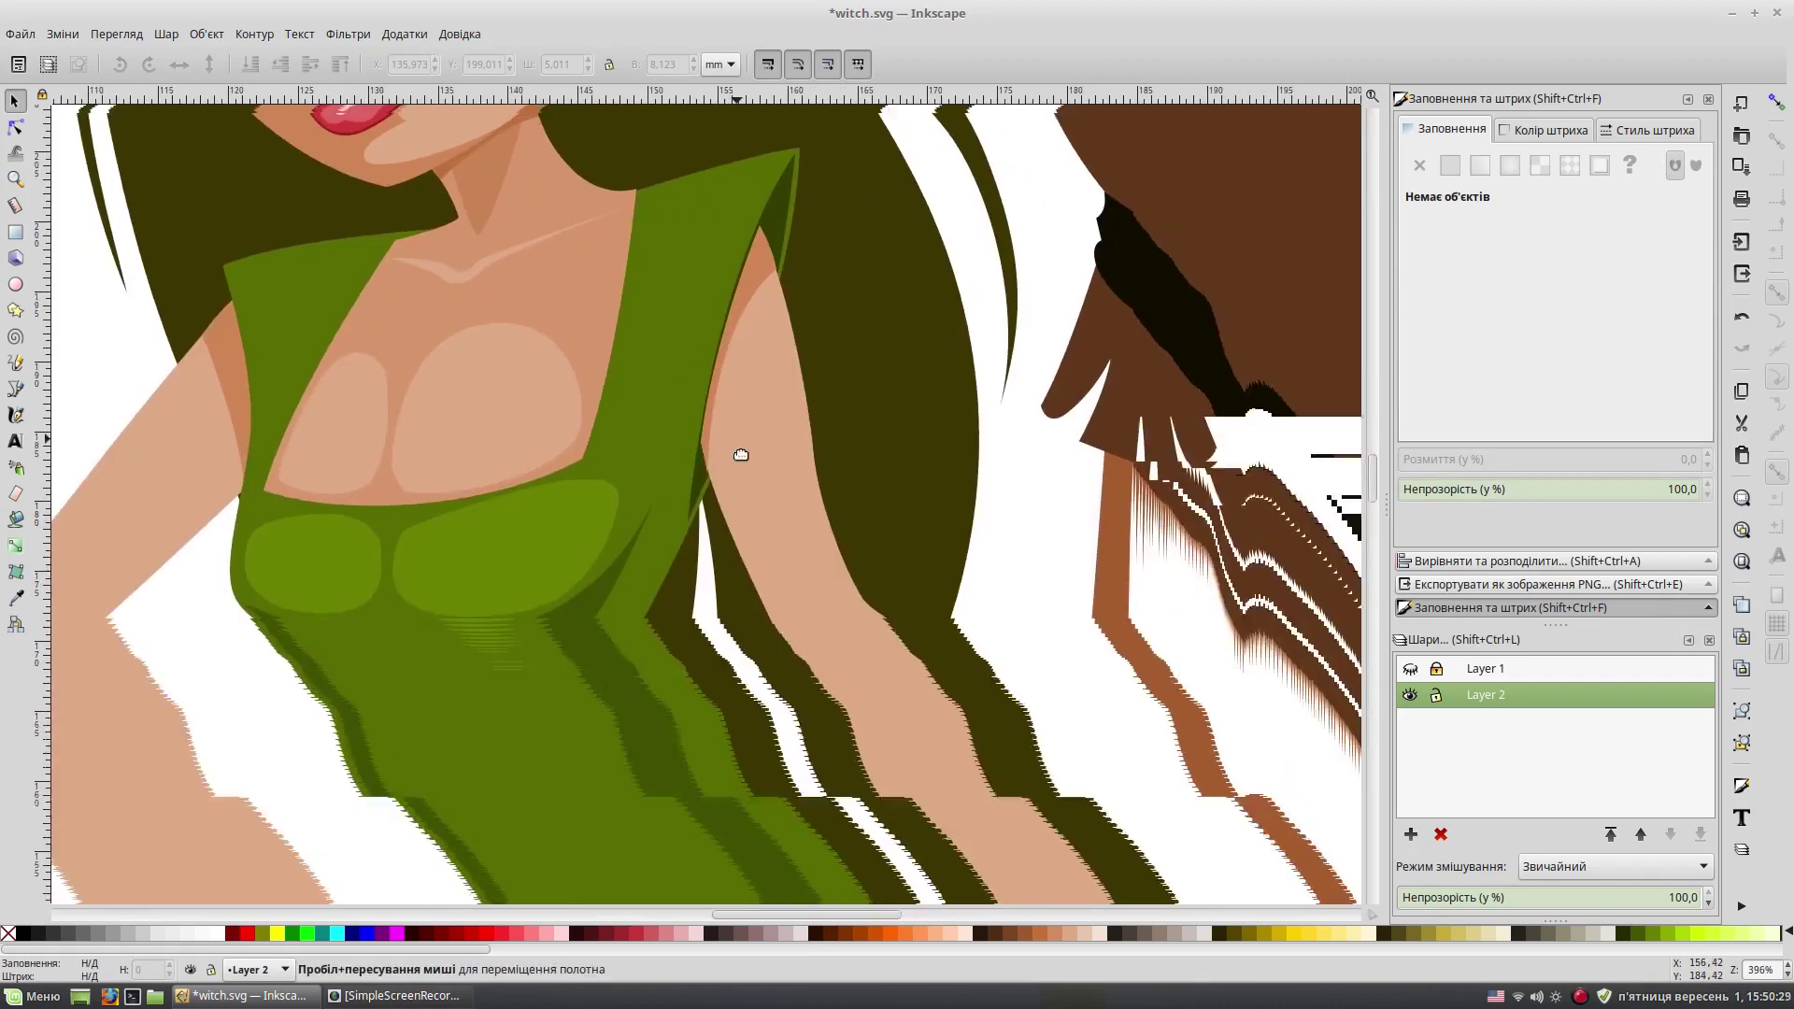
Step: Draw a darker skin crease shadow on the right upper arm
{"action": "key", "text": "b"}
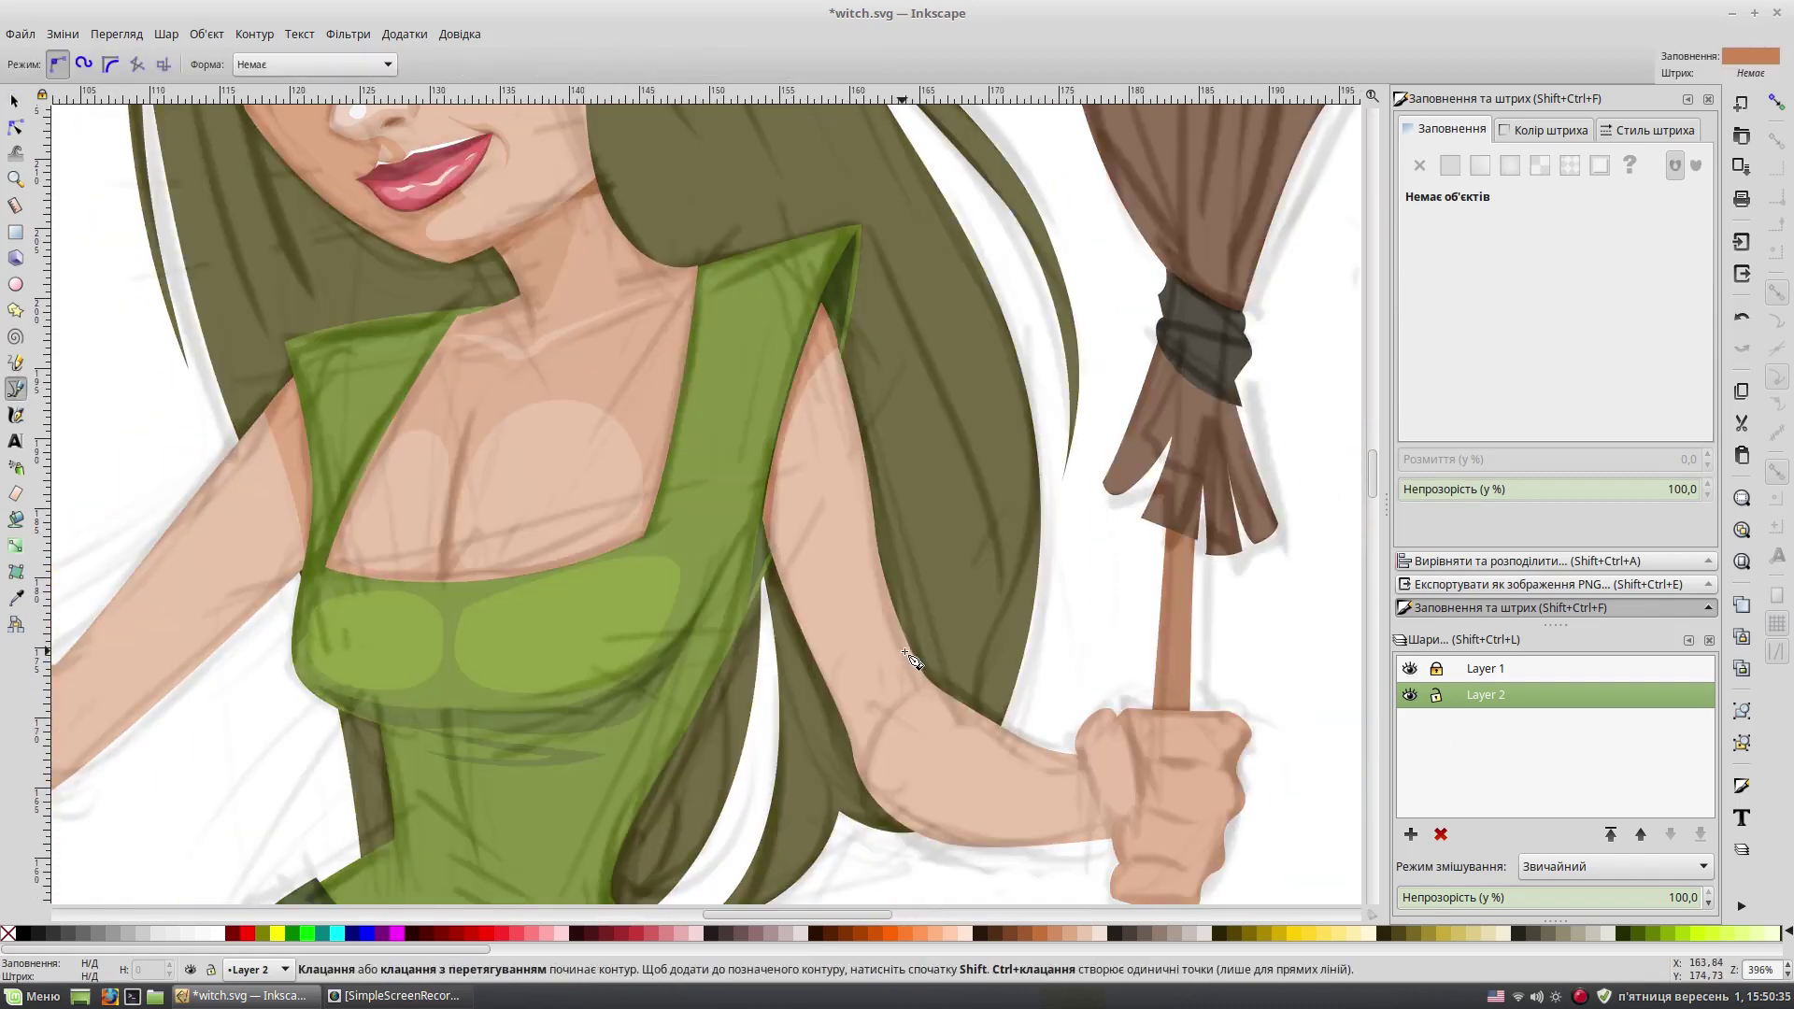
{"action": "left_click", "coordinate": [905, 651]}
{"action": "left_click", "coordinate": [869, 738]}
{"action": "left_click", "coordinate": [874, 787]}
{"action": "left_click", "coordinate": [905, 652]}
{"action": "left_click", "coordinate": [1410, 669]}
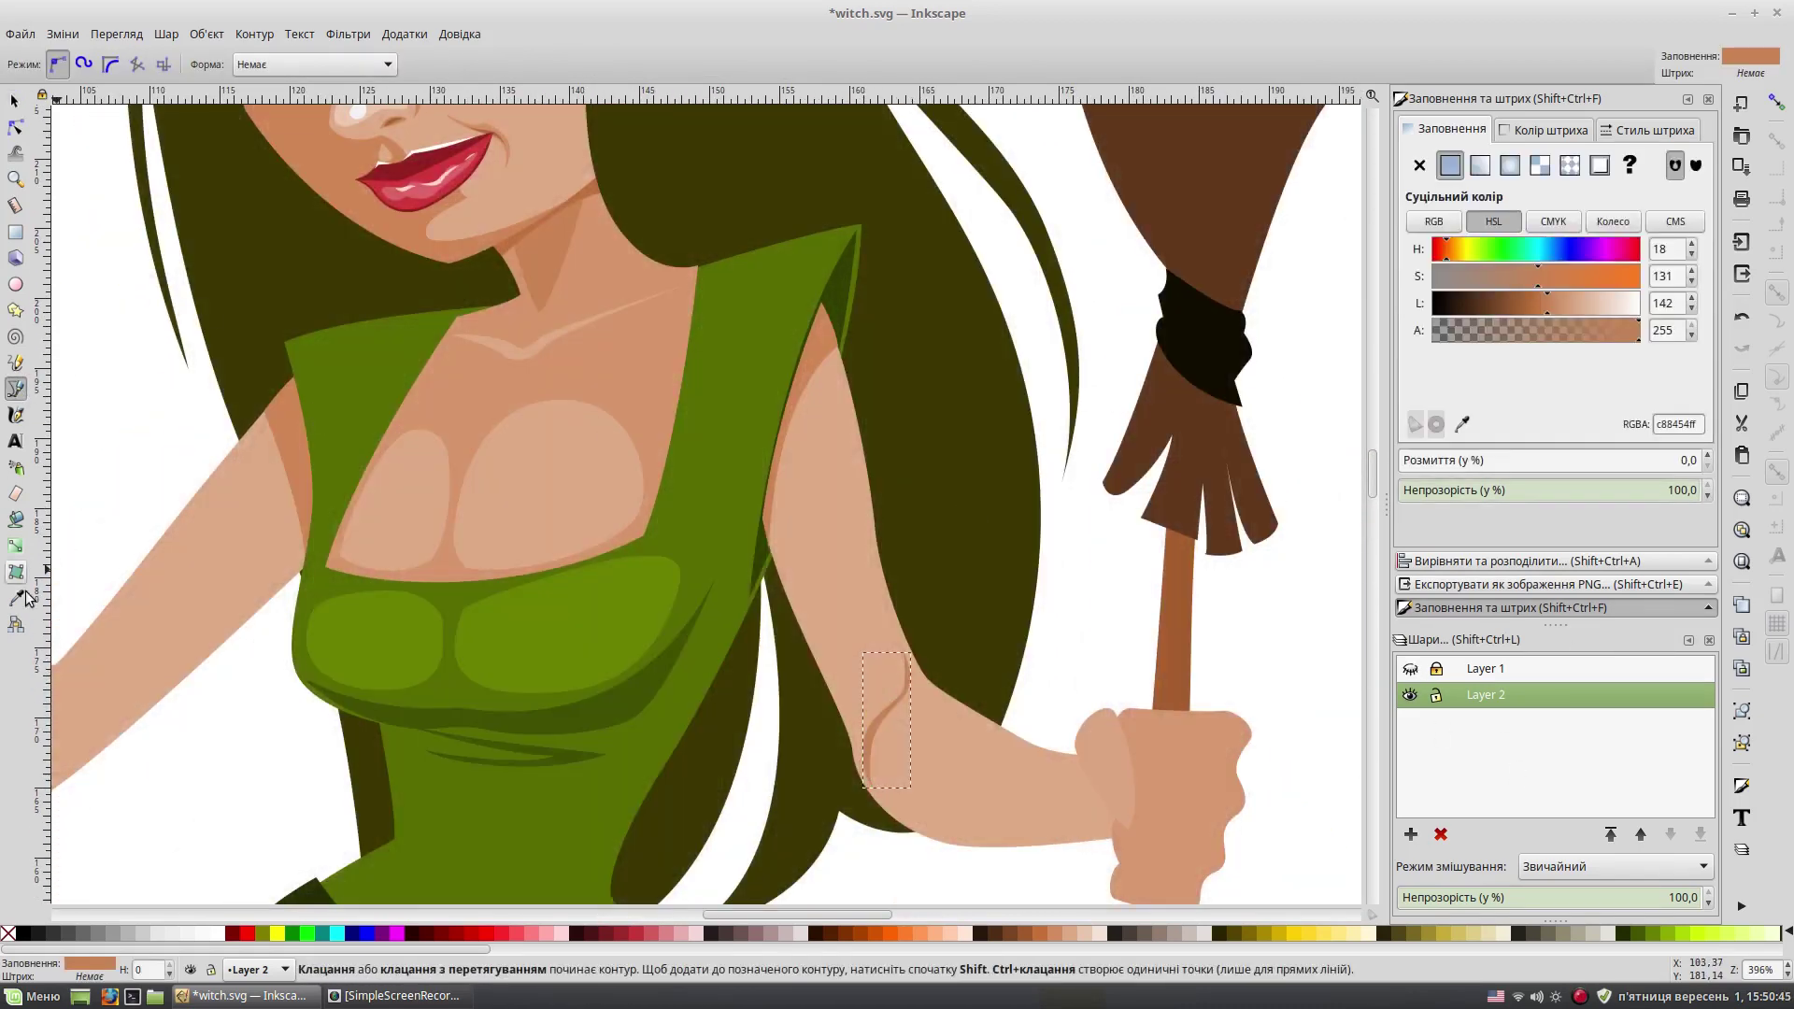
{"action": "key", "text": "space"}
{"action": "left_click_drag", "start_coordinate": [623, 673], "coordinate": [941, 514]}
{"action": "left_click", "coordinate": [1409, 669]}
Step: Add a crease shadow on the left arm and hide the sketch layer
{"action": "key", "text": "b"}
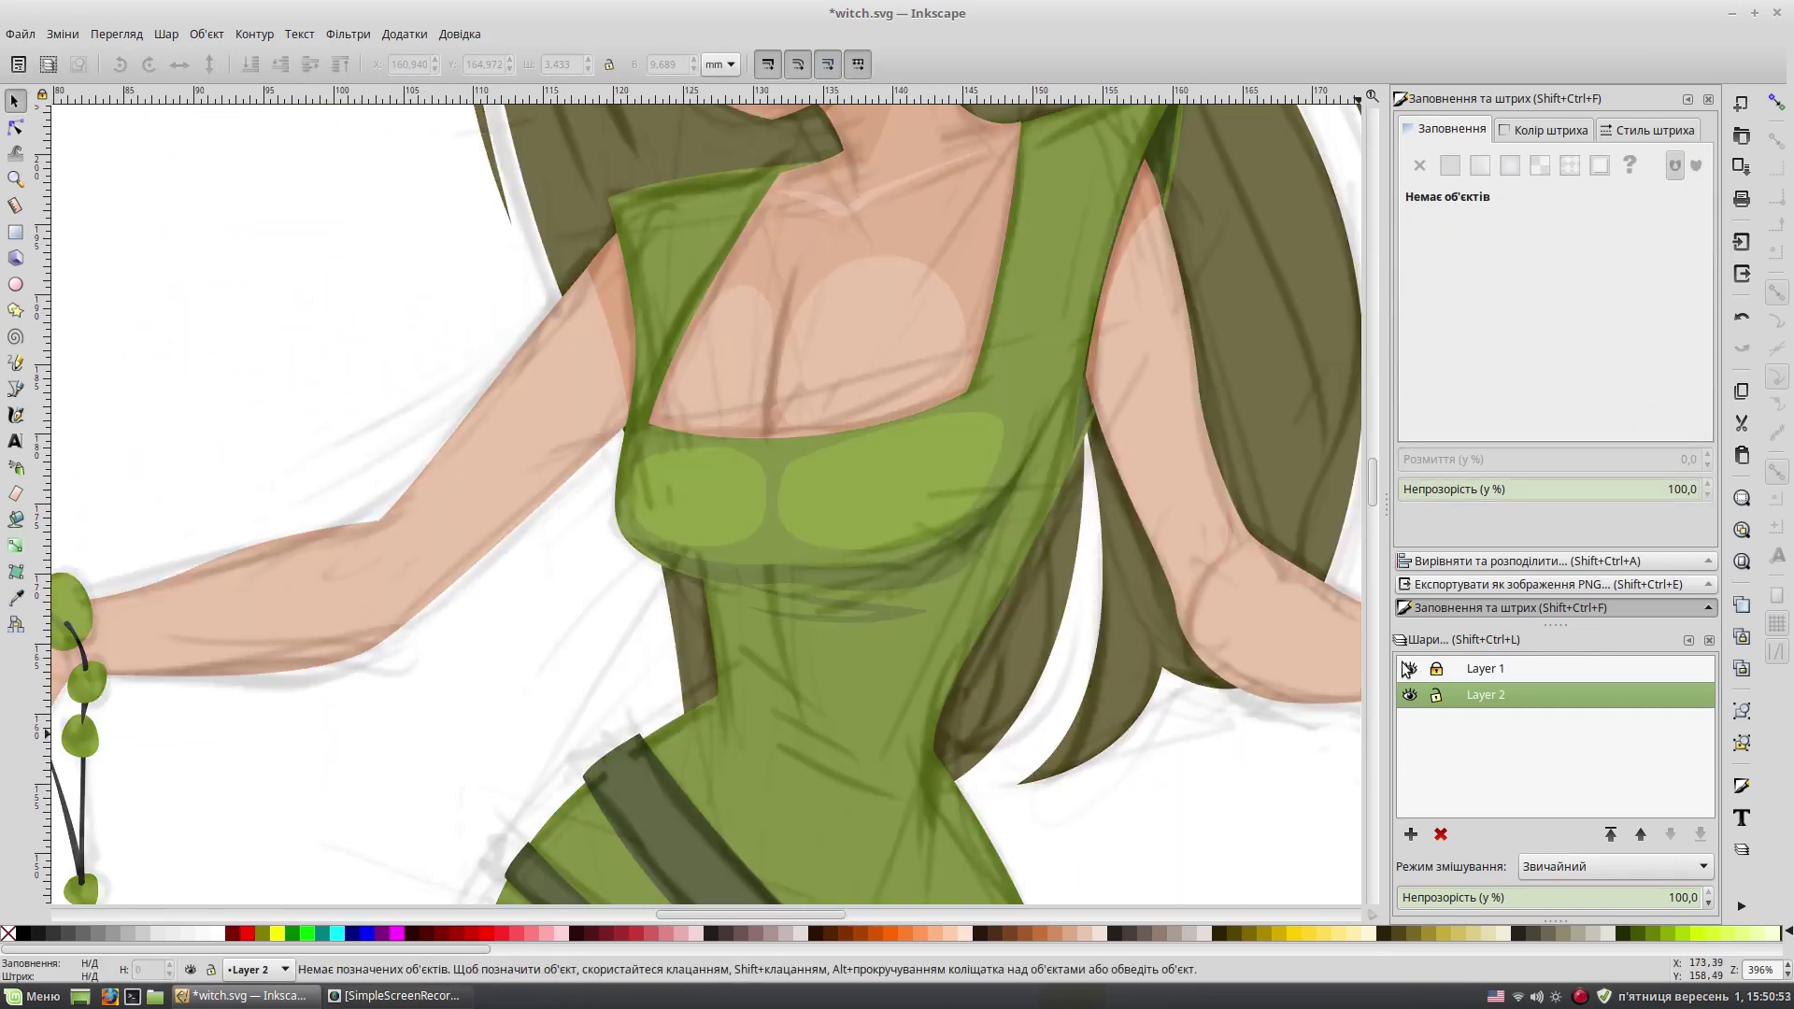
{"action": "left_click", "coordinate": [376, 534]}
{"action": "key", "text": "Return"}
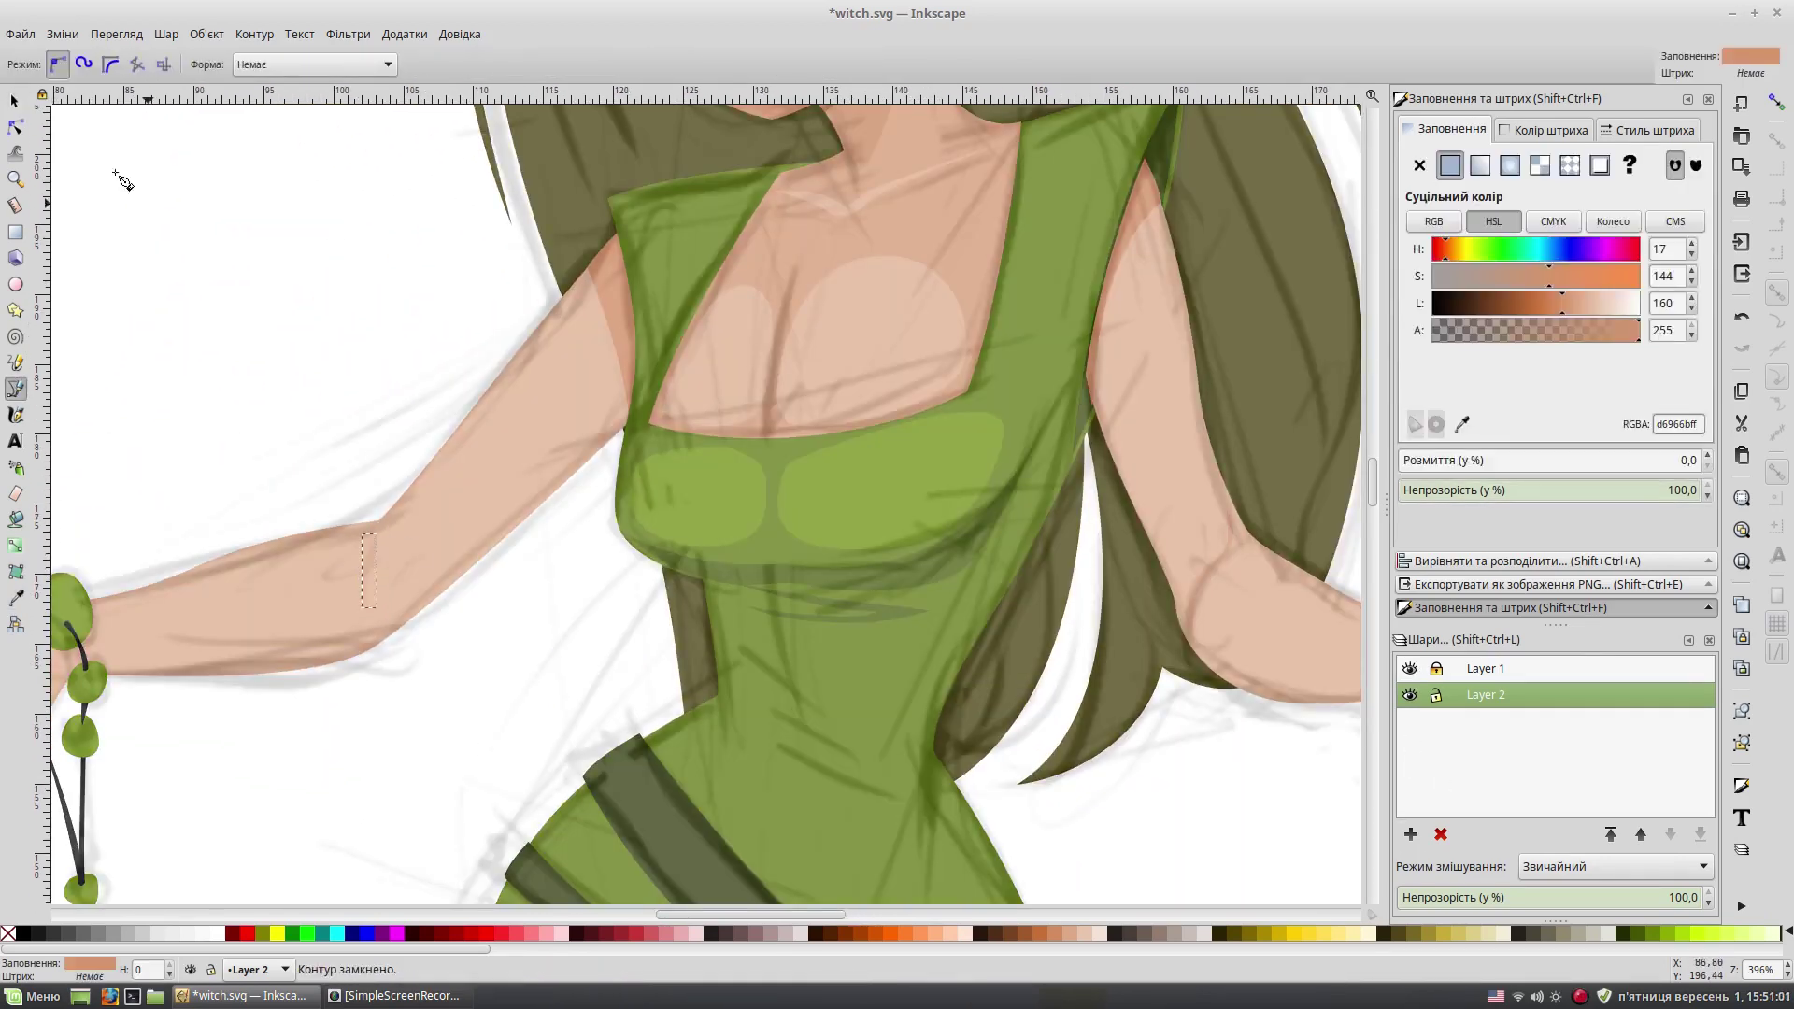
{"action": "key", "text": "space"}
{"action": "key", "text": "Escape"}
{"action": "left_click", "coordinate": [1409, 669]}
{"action": "key", "text": "minus"}
{"action": "key", "text": "minus"}
{"action": "scroll", "coordinate": [498, 689], "scroll_direction": "up", "scroll_amount": 5}
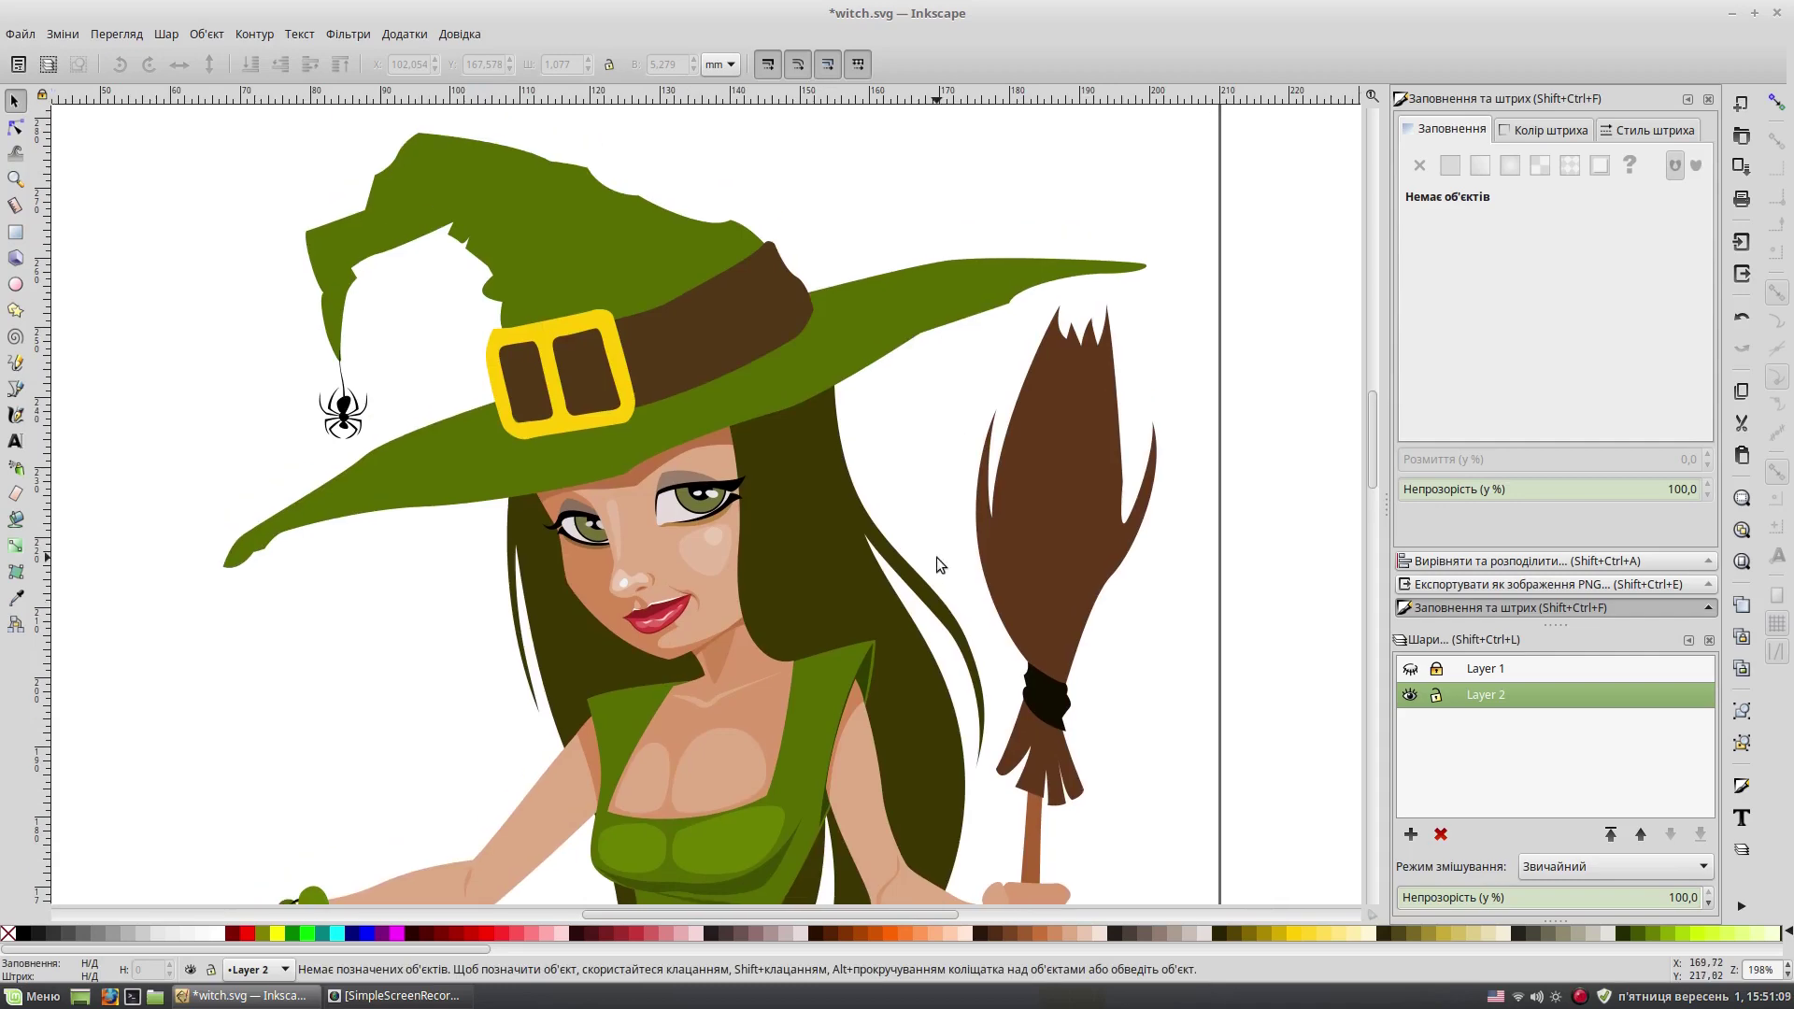
Step: Draw a small skin-coloured shape with a curved edge
{"action": "key", "text": "plus"}
{"action": "key", "text": "plus"}
{"action": "scroll", "coordinate": [936, 557], "scroll_direction": "down", "scroll_amount": 4}
{"action": "key", "text": "b"}
{"action": "left_click", "coordinate": [542, 496]}
{"action": "left_click", "coordinate": [517, 535]}
{"action": "key", "text": "Return"}
{"action": "left_click_drag", "start_coordinate": [524, 503], "coordinate": [535, 494]}
{"action": "key", "text": "Return"}
{"action": "key", "text": "minus"}
{"action": "key", "text": "s"}
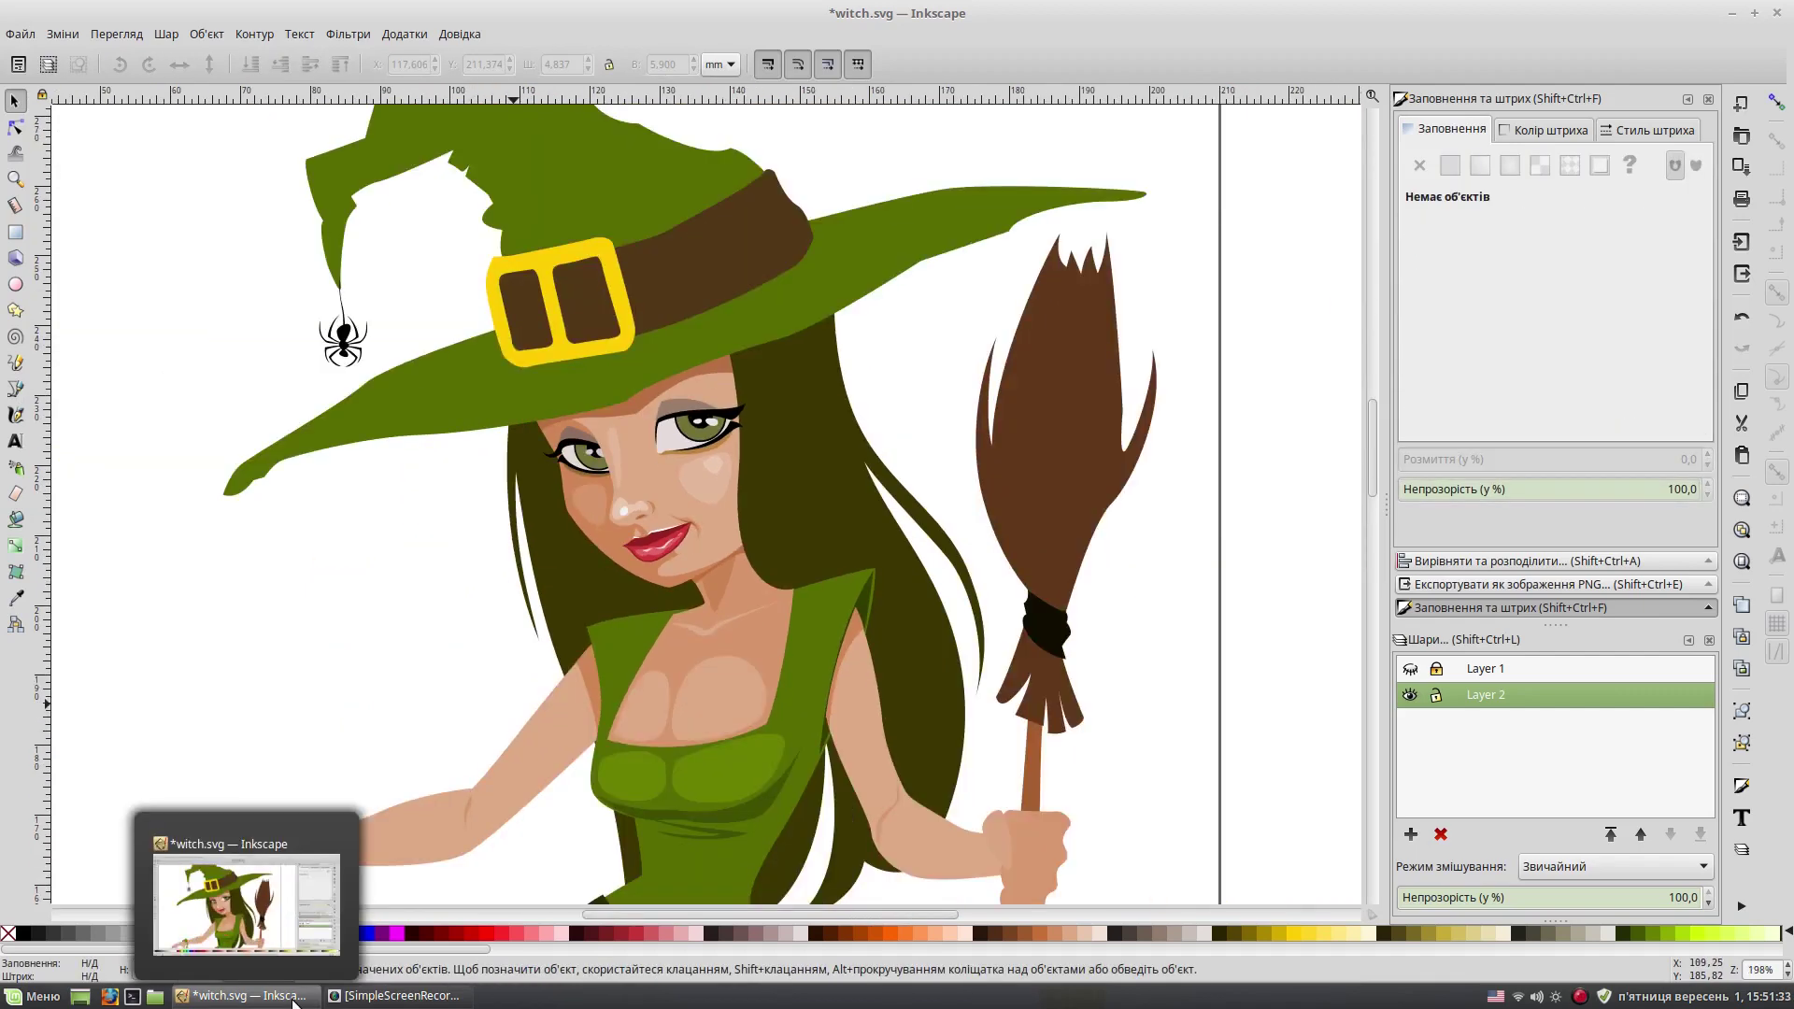
Step: Draw white highlights along the buckle's top edge, top-right corner and left edge
{"action": "key", "text": "plus"}
{"action": "scroll", "coordinate": [750, 384], "scroll_direction": "up", "scroll_amount": 5}
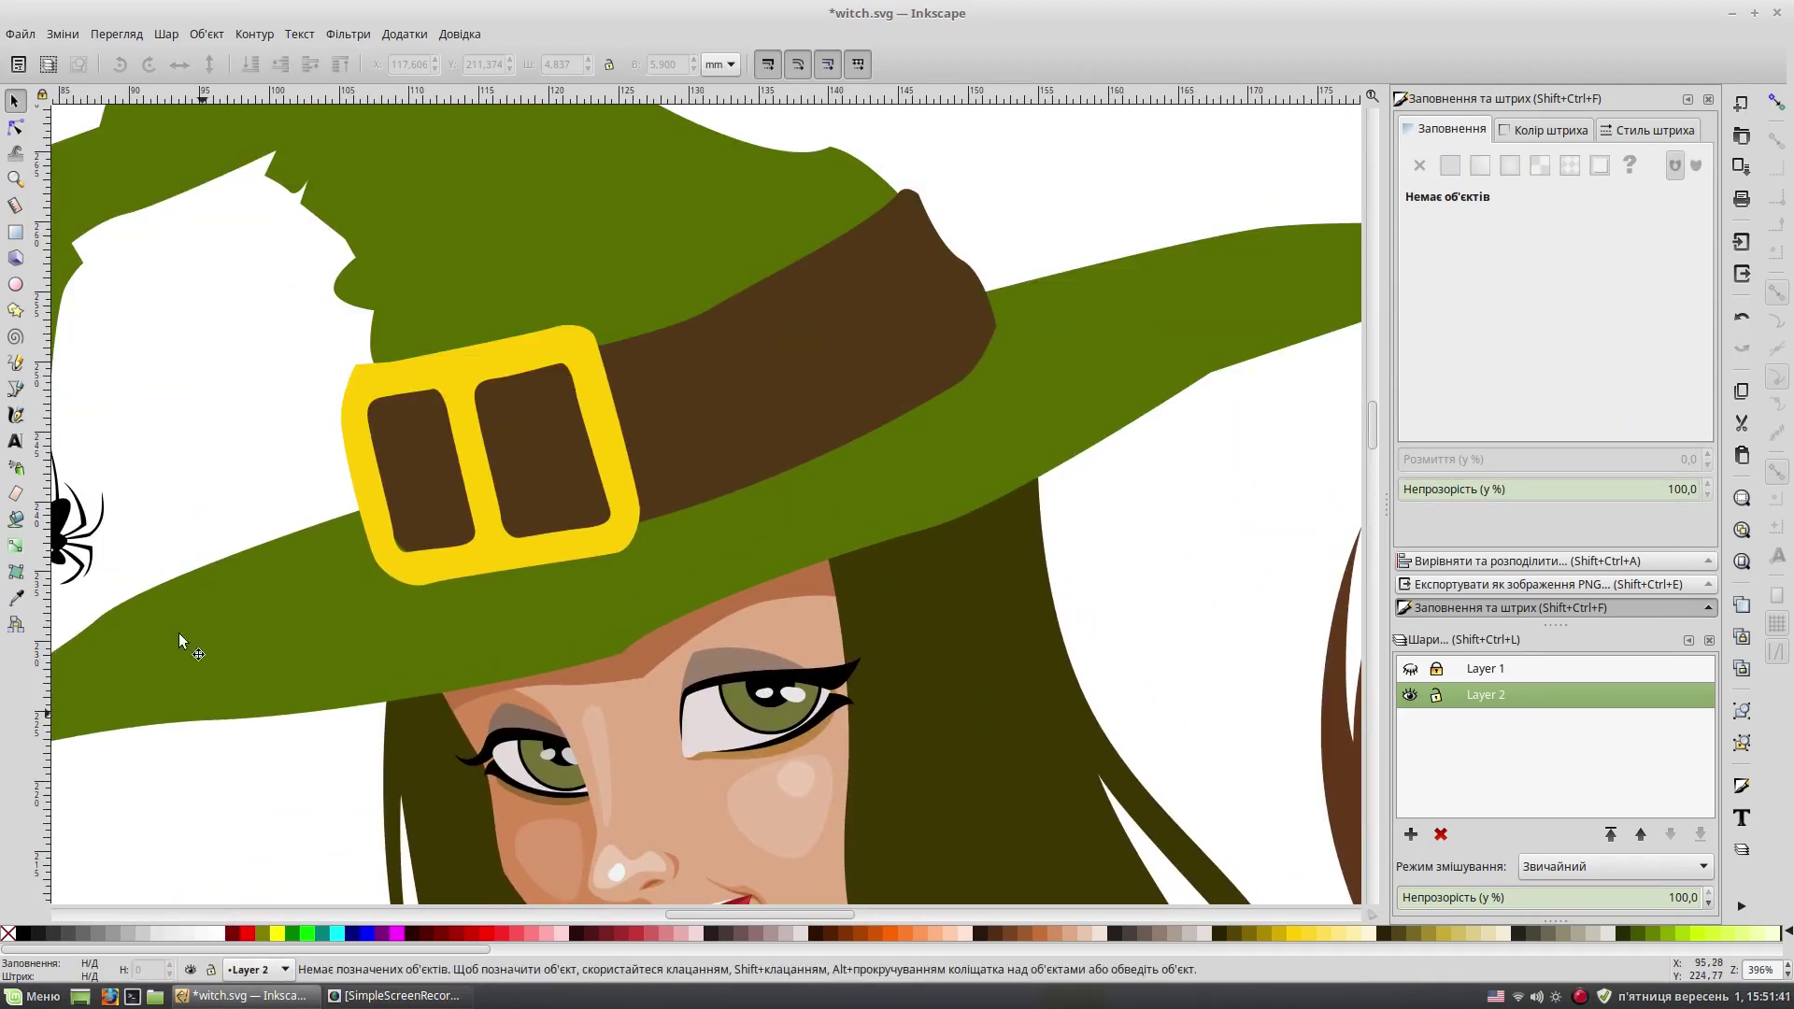
{"action": "key", "text": "b"}
{"action": "left_click", "coordinate": [364, 383]}
{"action": "left_click", "coordinate": [461, 355]}
{"action": "left_click_drag", "start_coordinate": [548, 355], "coordinate": [581, 397]}
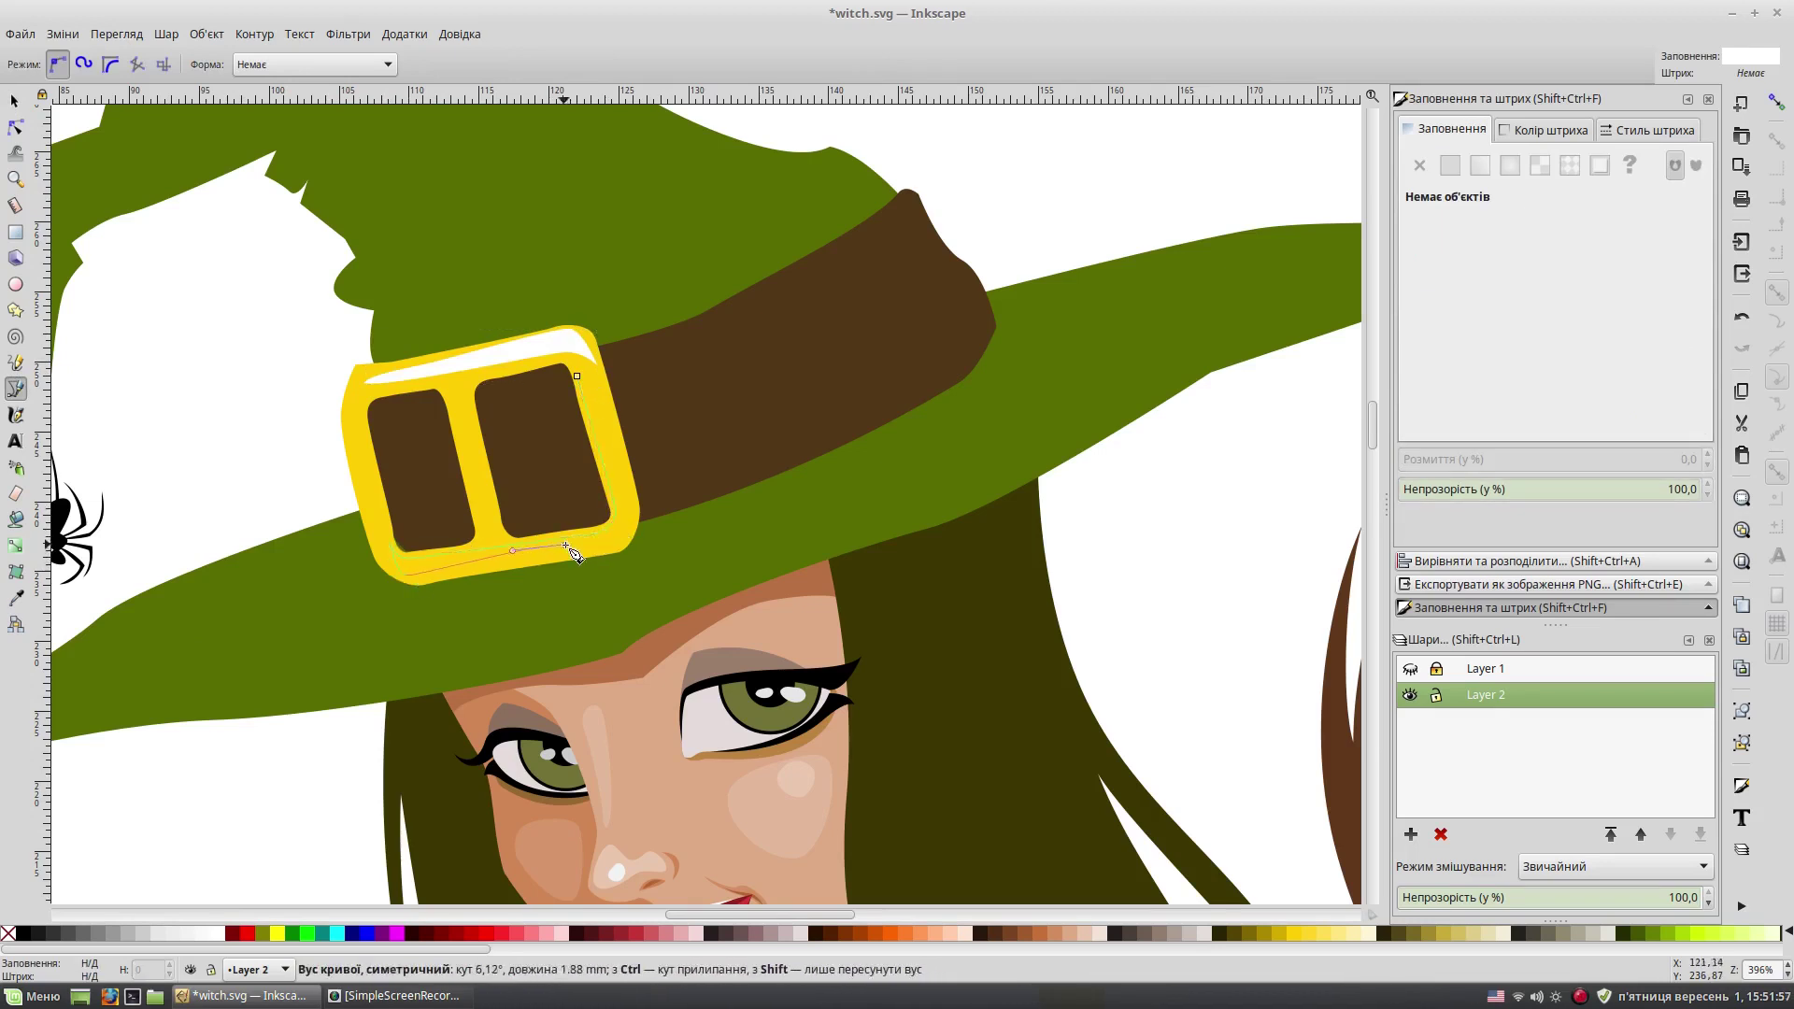
{"action": "key", "text": "Return"}
{"action": "left_click_drag", "start_coordinate": [354, 387], "coordinate": [351, 399]}
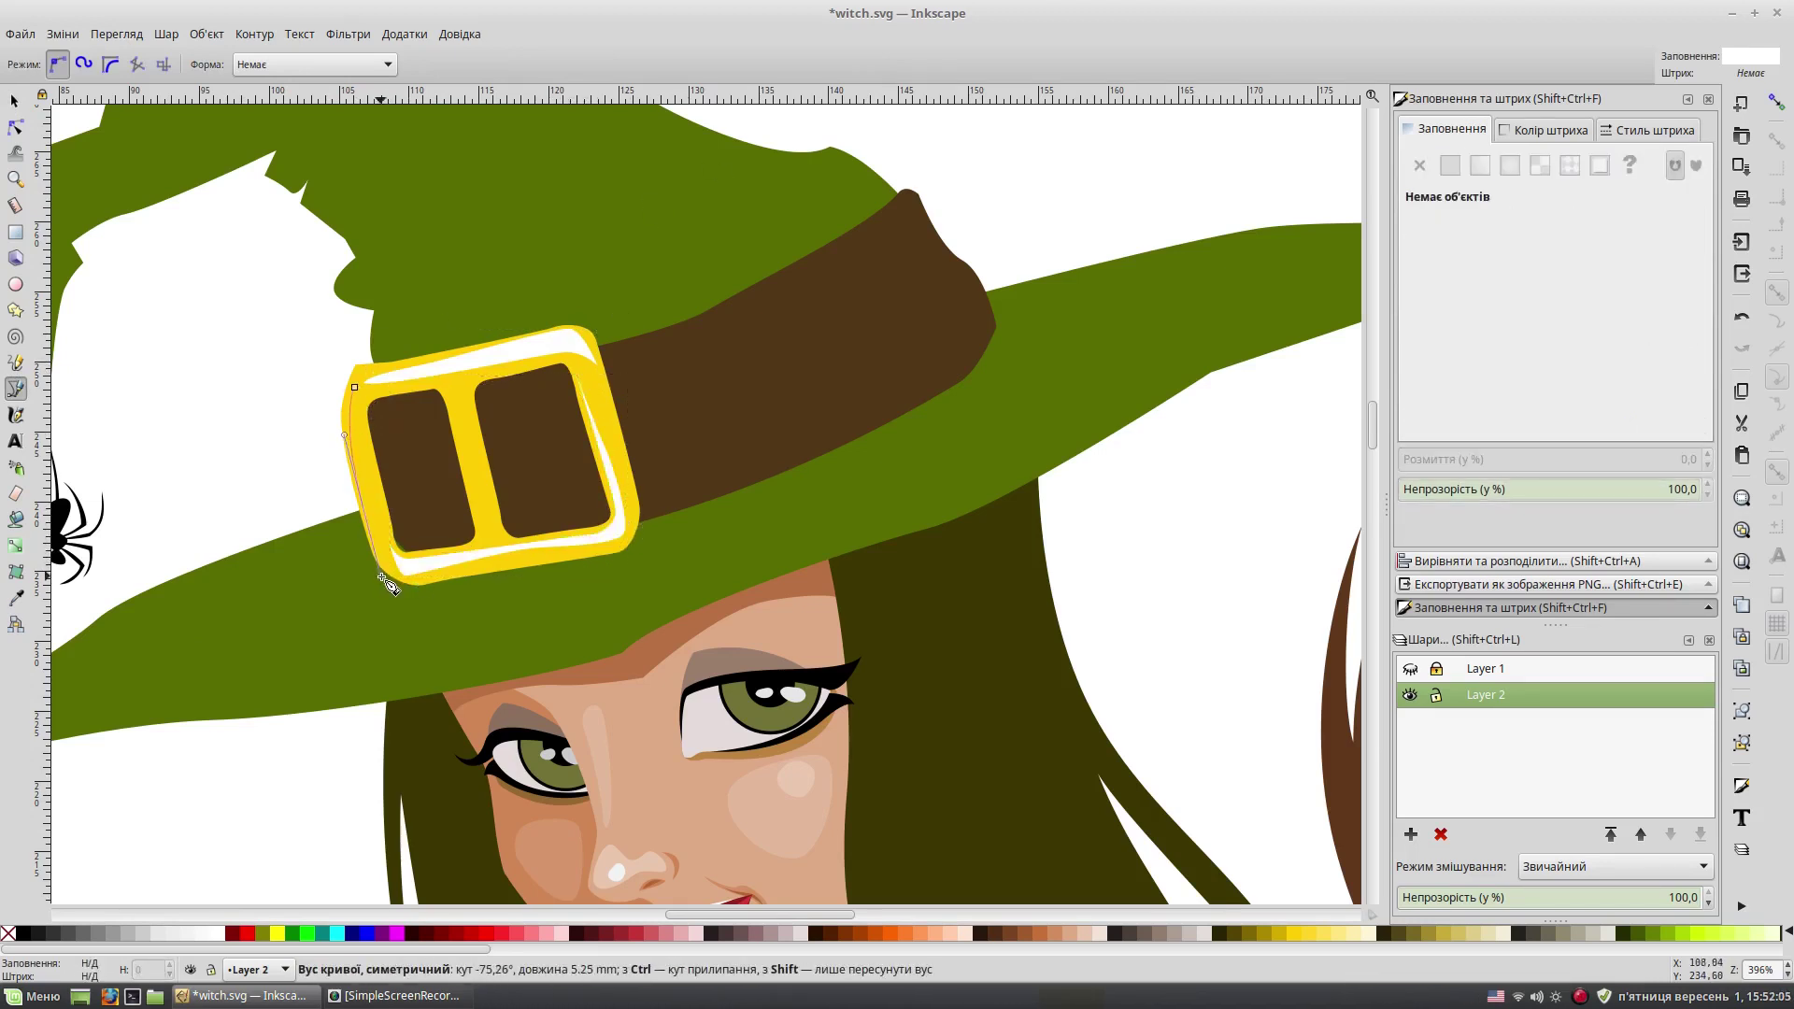
{"action": "left_click", "coordinate": [369, 523]}
{"action": "key", "text": "Return"}
{"action": "left_click", "coordinate": [458, 383]}
{"action": "key", "text": "Return"}
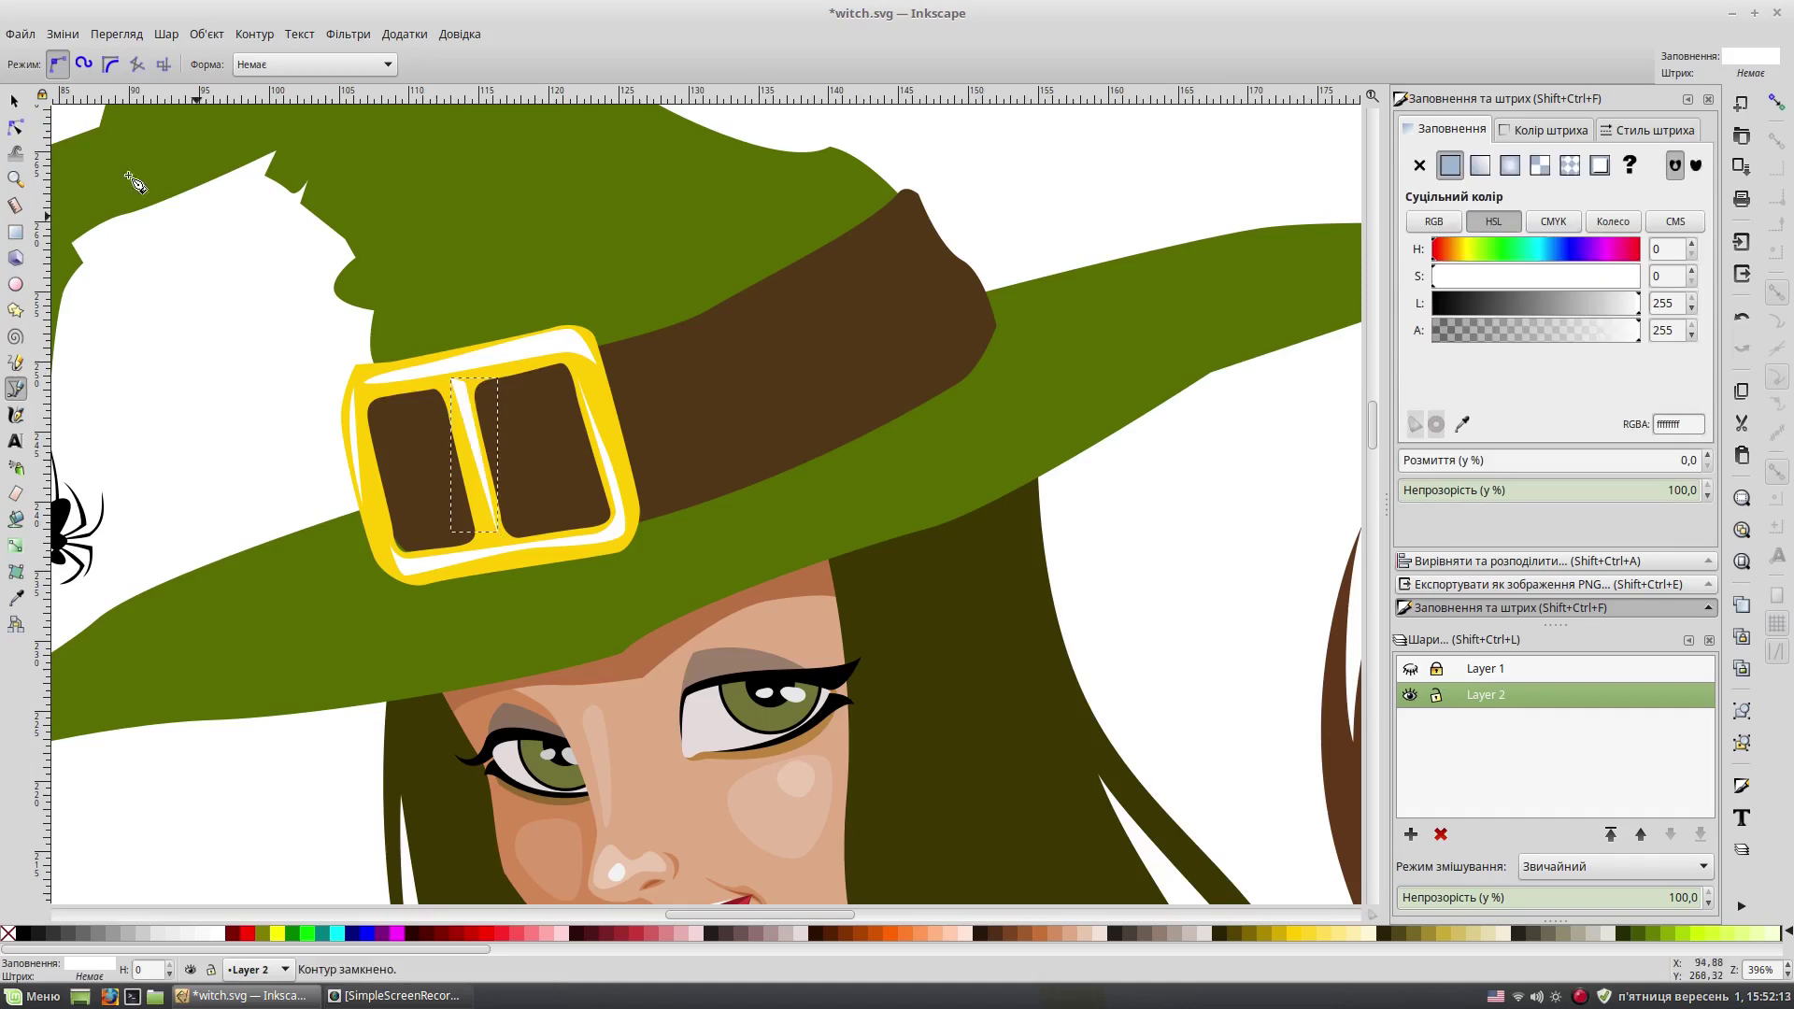
{"action": "key", "text": "s"}
{"action": "key", "text": "Escape"}
{"action": "left_click", "coordinate": [418, 516]}
{"action": "left_click", "coordinate": [268, 395]}
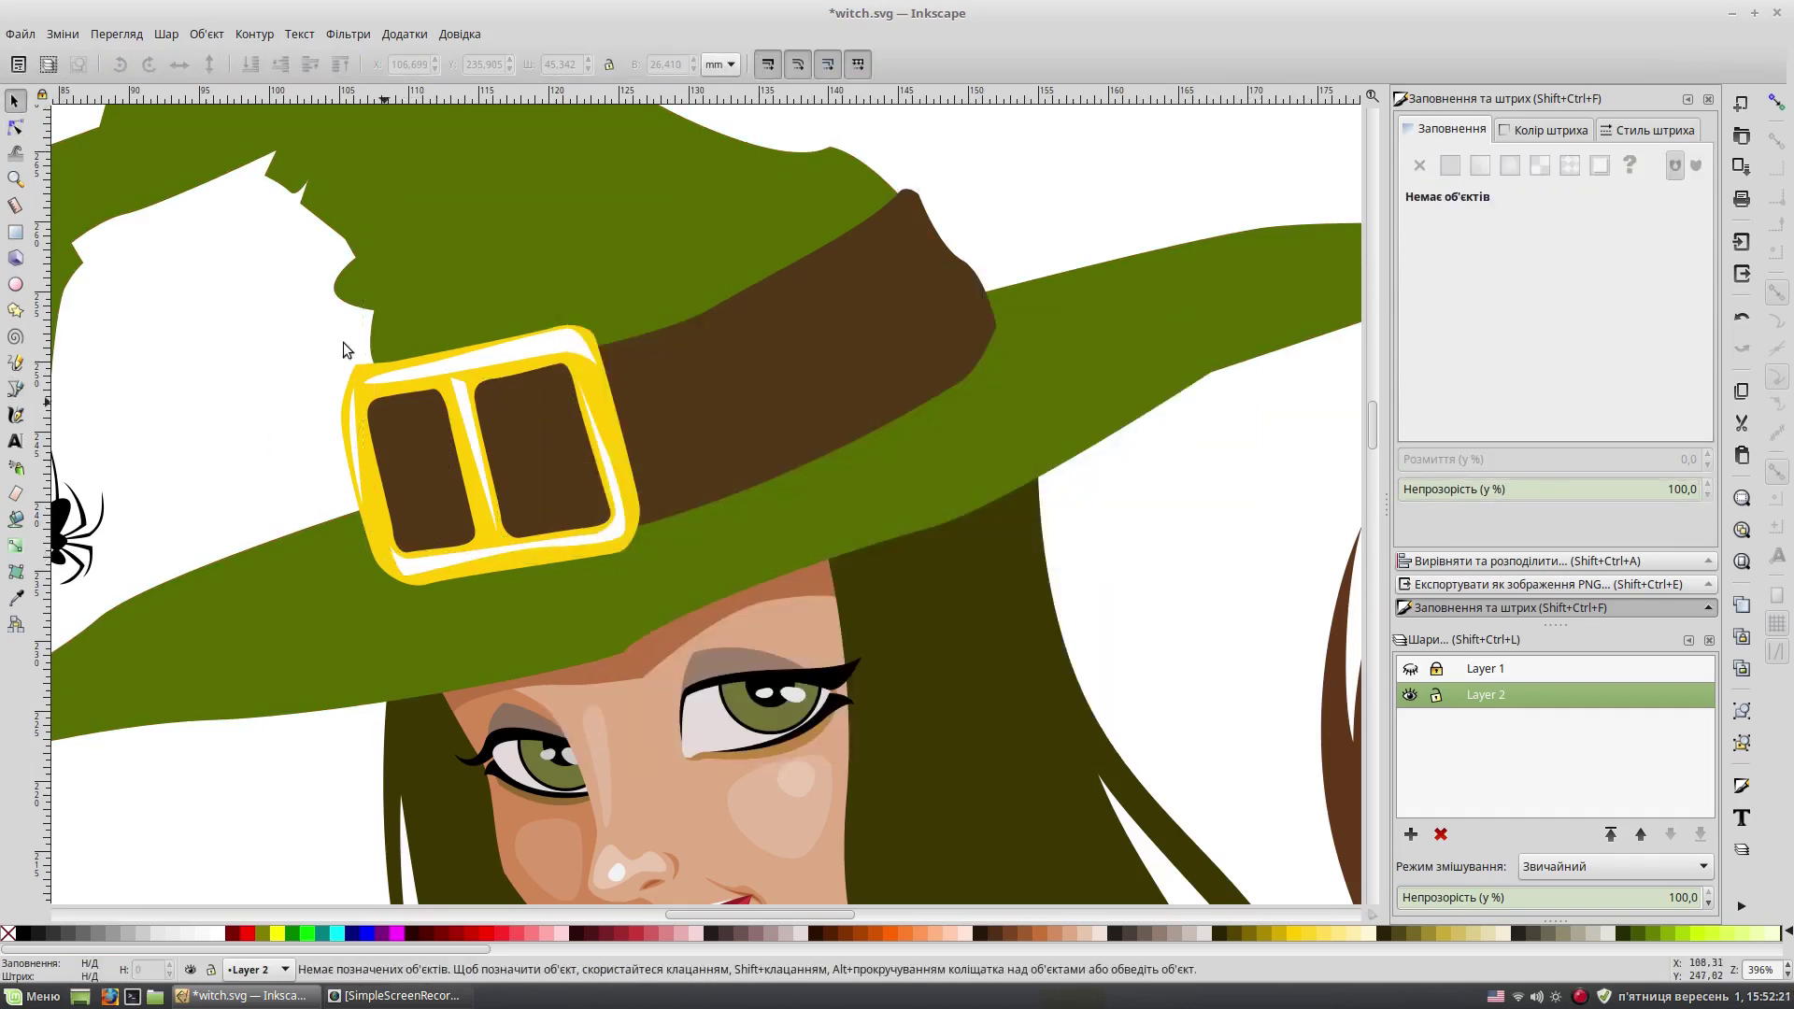
Step: Add a lighter brown highlight strip along the hat band's top, coloured with the Dropper
{"action": "left_click", "coordinate": [16, 390]}
{"action": "left_click_drag", "start_coordinate": [624, 357], "coordinate": [776, 285]}
{"action": "left_click", "coordinate": [624, 357]}
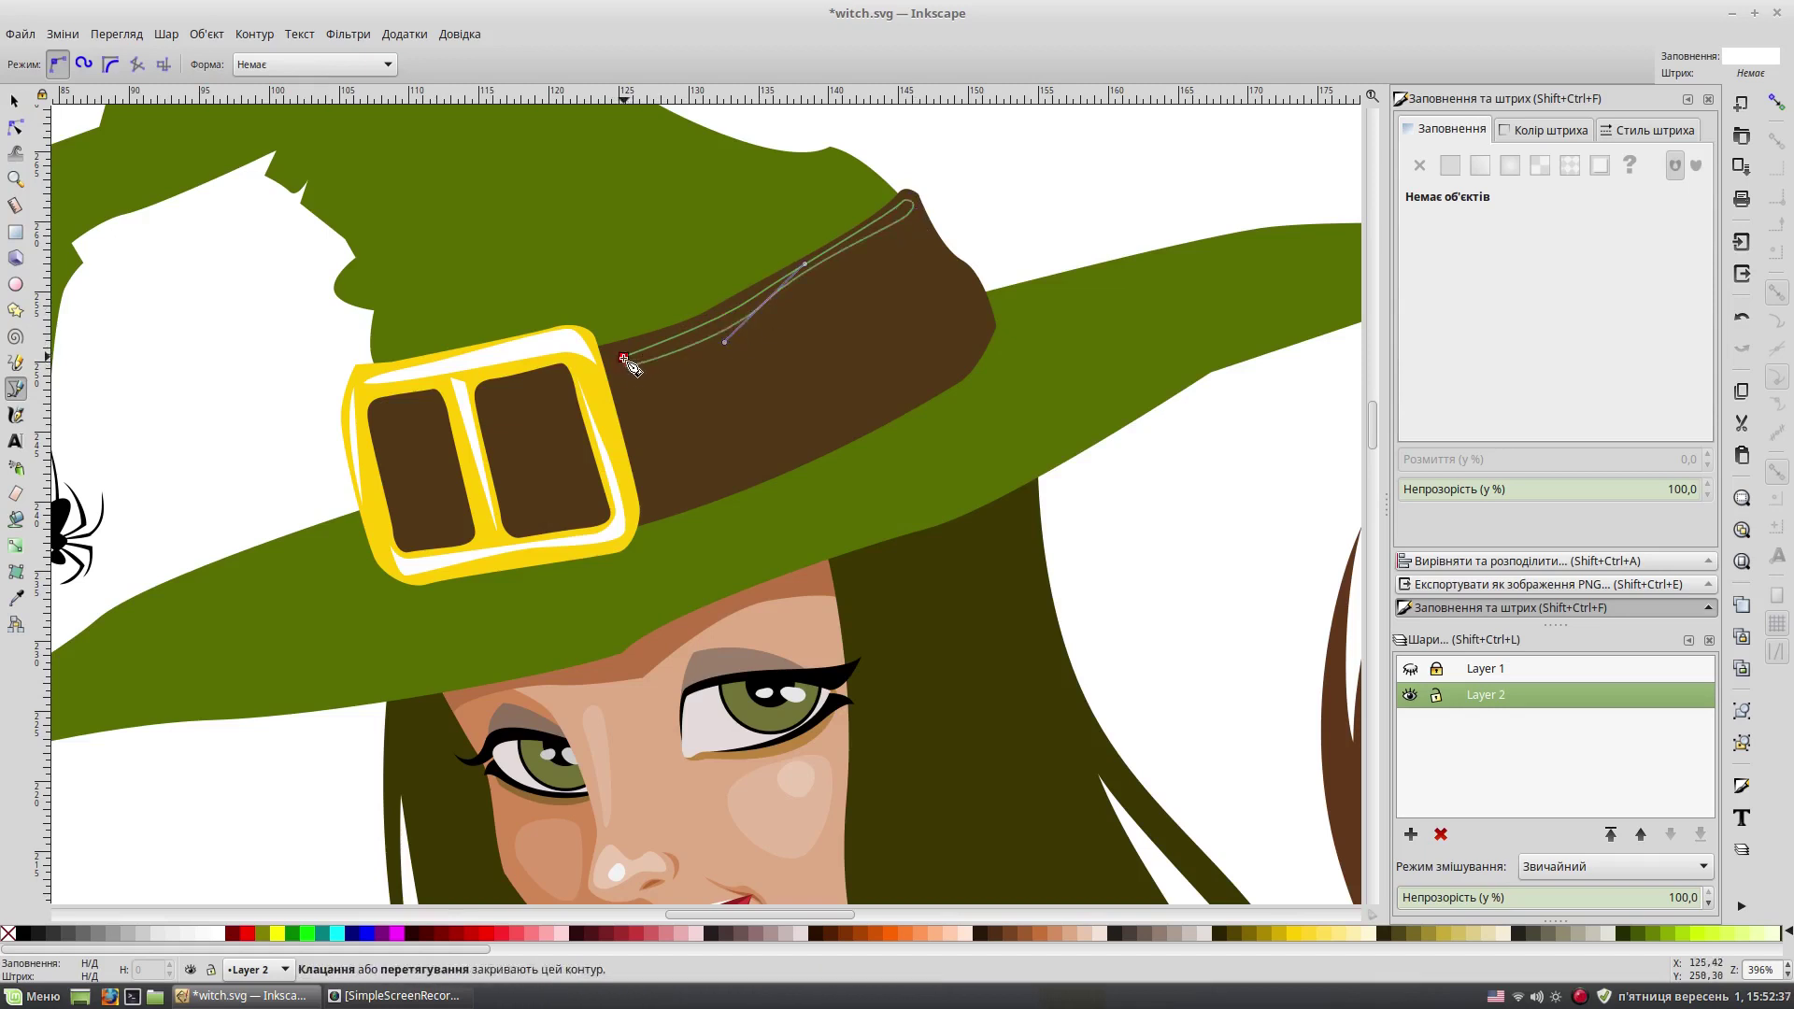
{"action": "key", "text": "d"}
{"action": "key", "text": "Escape"}
{"action": "key", "text": "b"}
Step: Draw a dark shadow sliver inside the left buckle opening
{"action": "left_click", "coordinate": [487, 392]}
{"action": "left_click_drag", "start_coordinate": [558, 370], "coordinate": [565, 374]}
{"action": "left_click", "coordinate": [483, 390]}
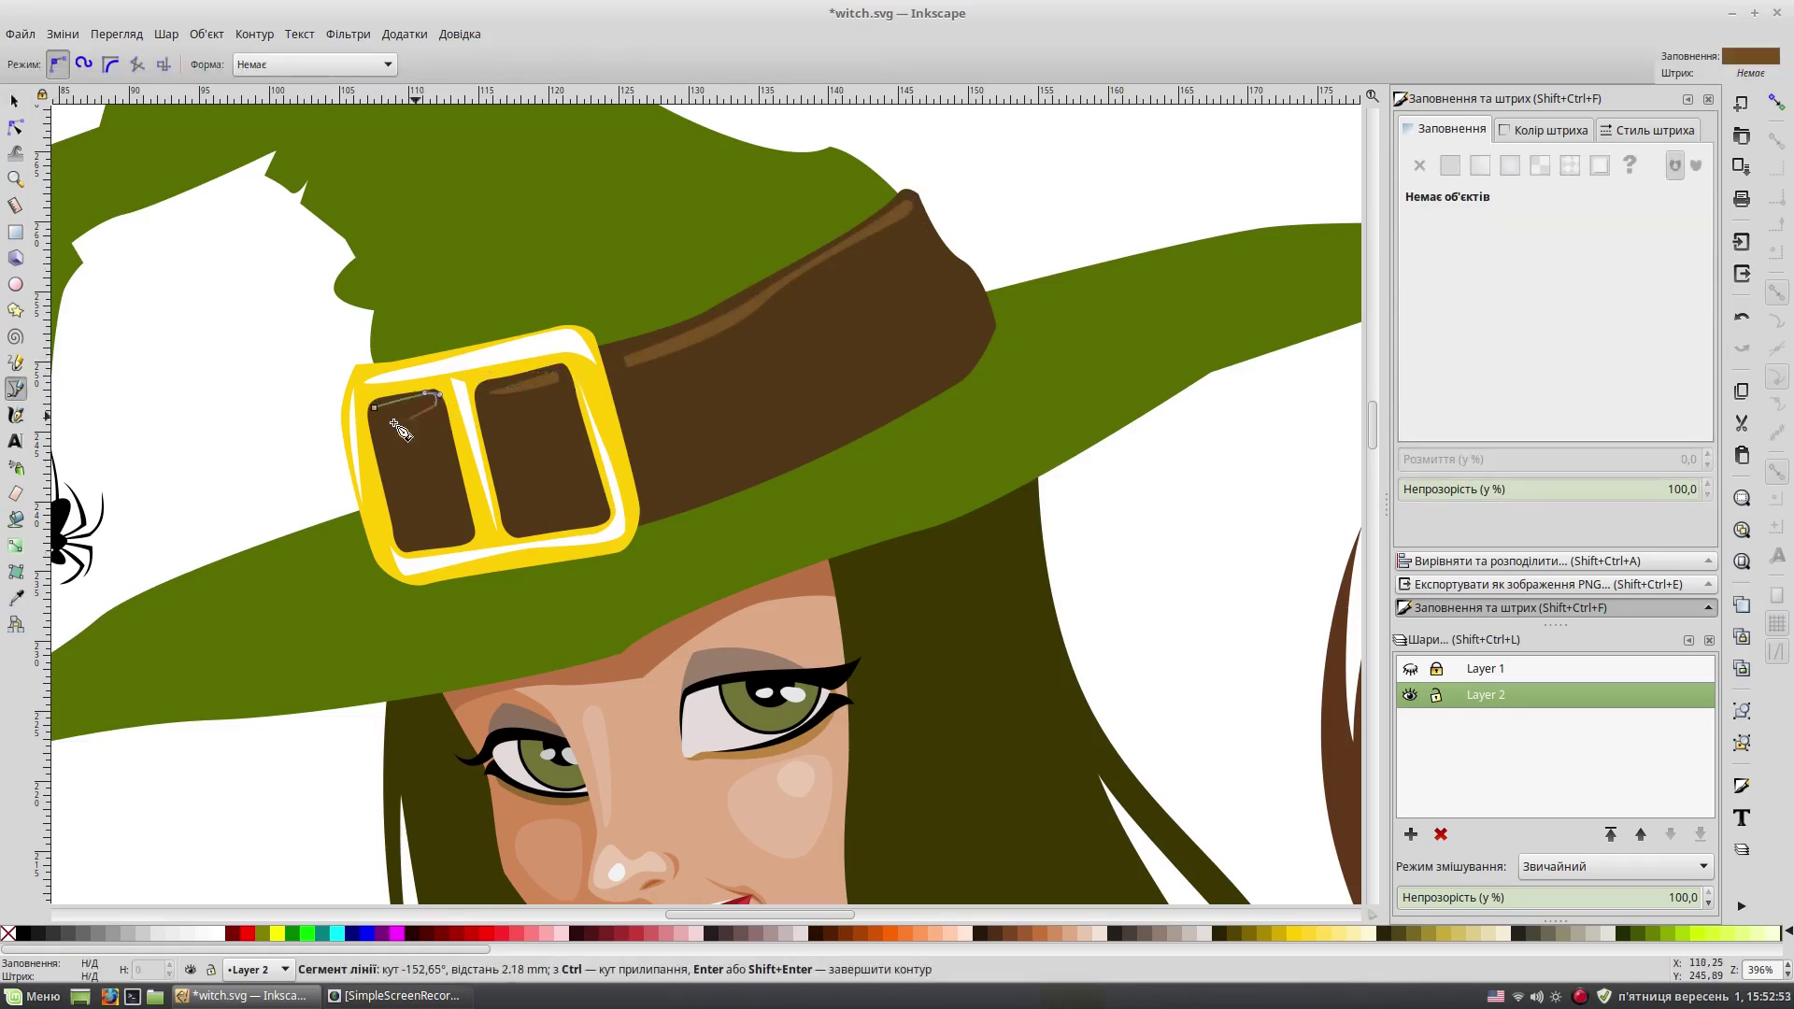
{"action": "left_click", "coordinate": [373, 408]}
{"action": "key", "text": "Escape"}
{"action": "key", "text": "s"}
{"action": "key", "text": "minus"}
{"action": "scroll", "coordinate": [1079, 421], "scroll_direction": "up", "scroll_amount": 2}
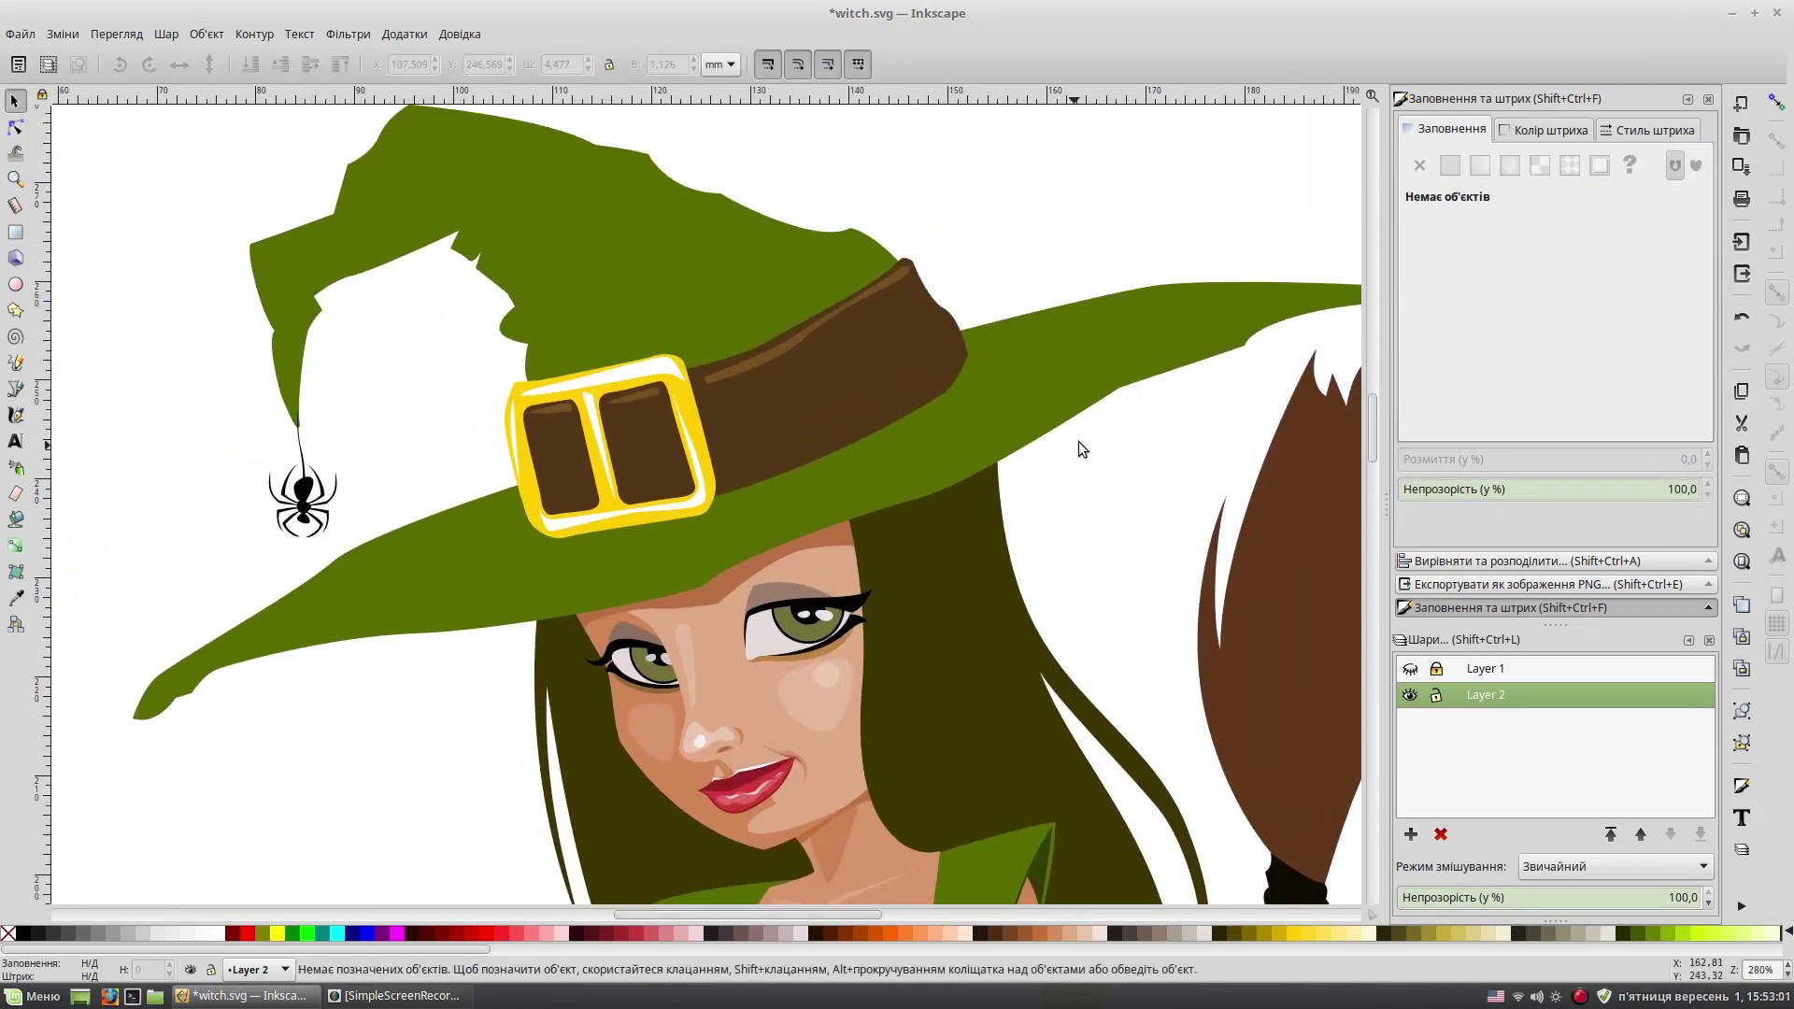
Step: Shade the right buckle opening with a dark brown shadow shape
{"action": "key", "text": "b"}
{"action": "left_click", "coordinate": [662, 376]}
{"action": "left_click", "coordinate": [688, 470]}
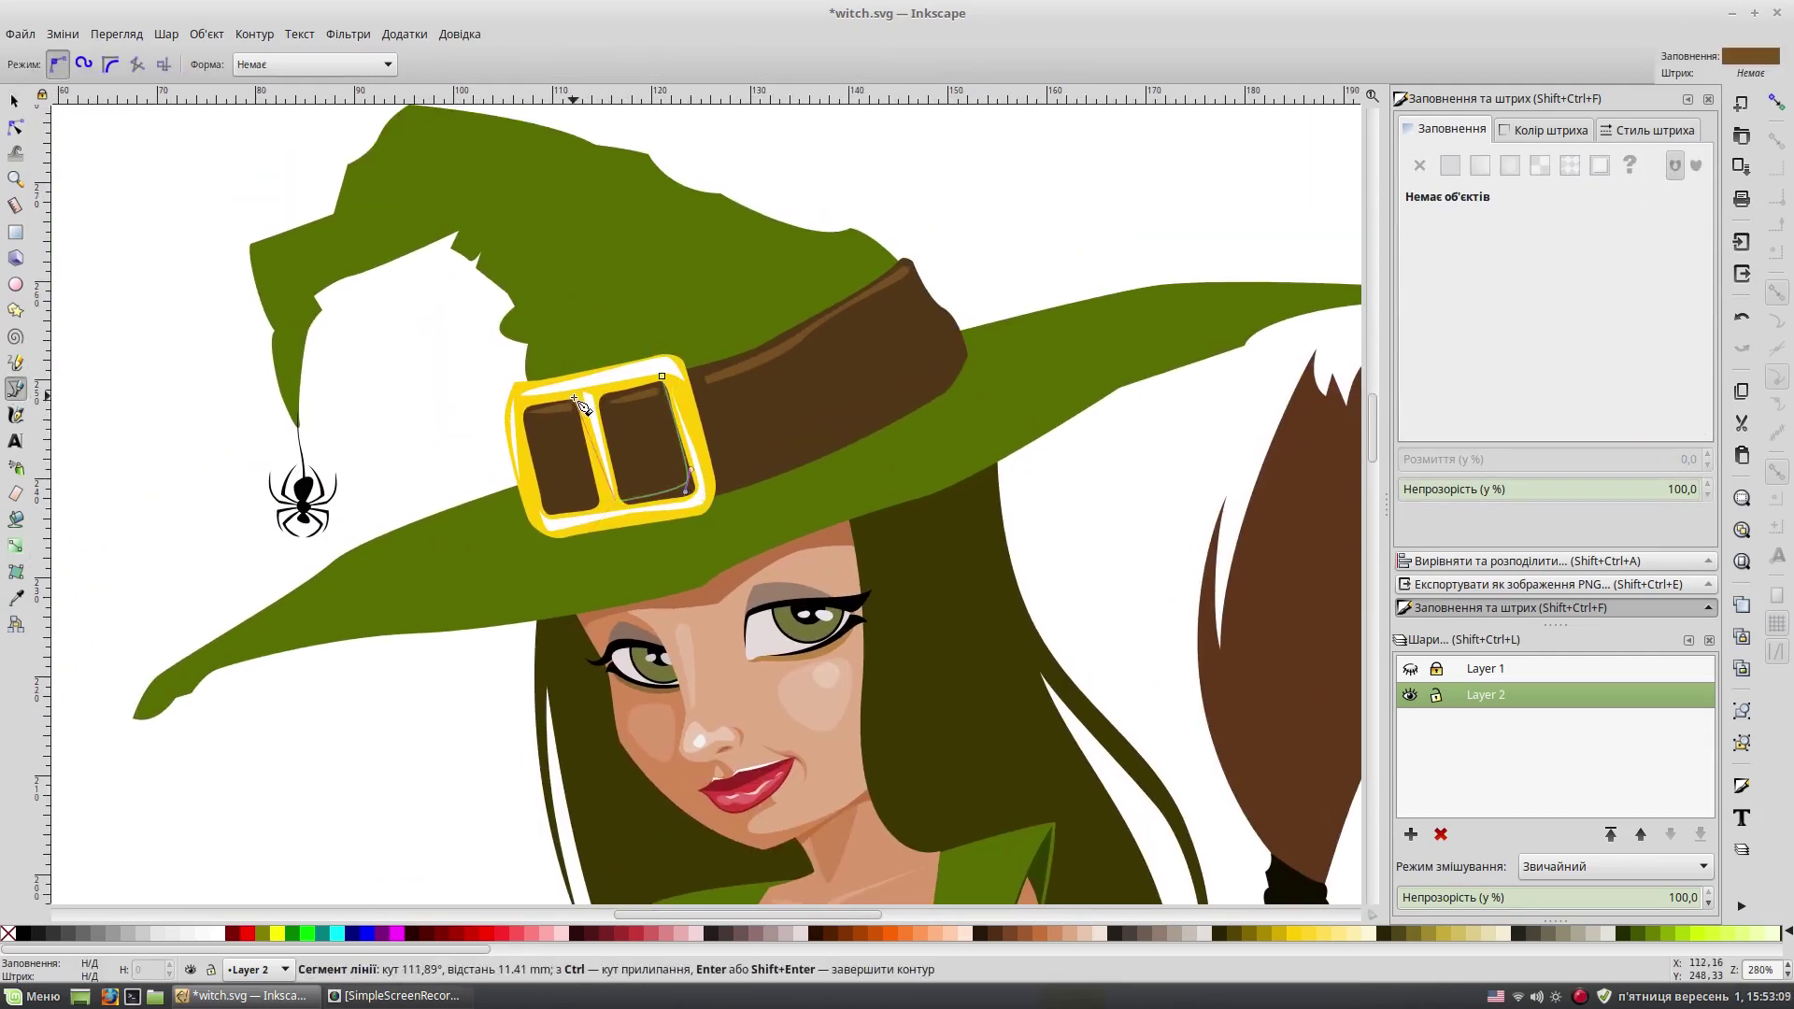
{"action": "left_click", "coordinate": [662, 376]}
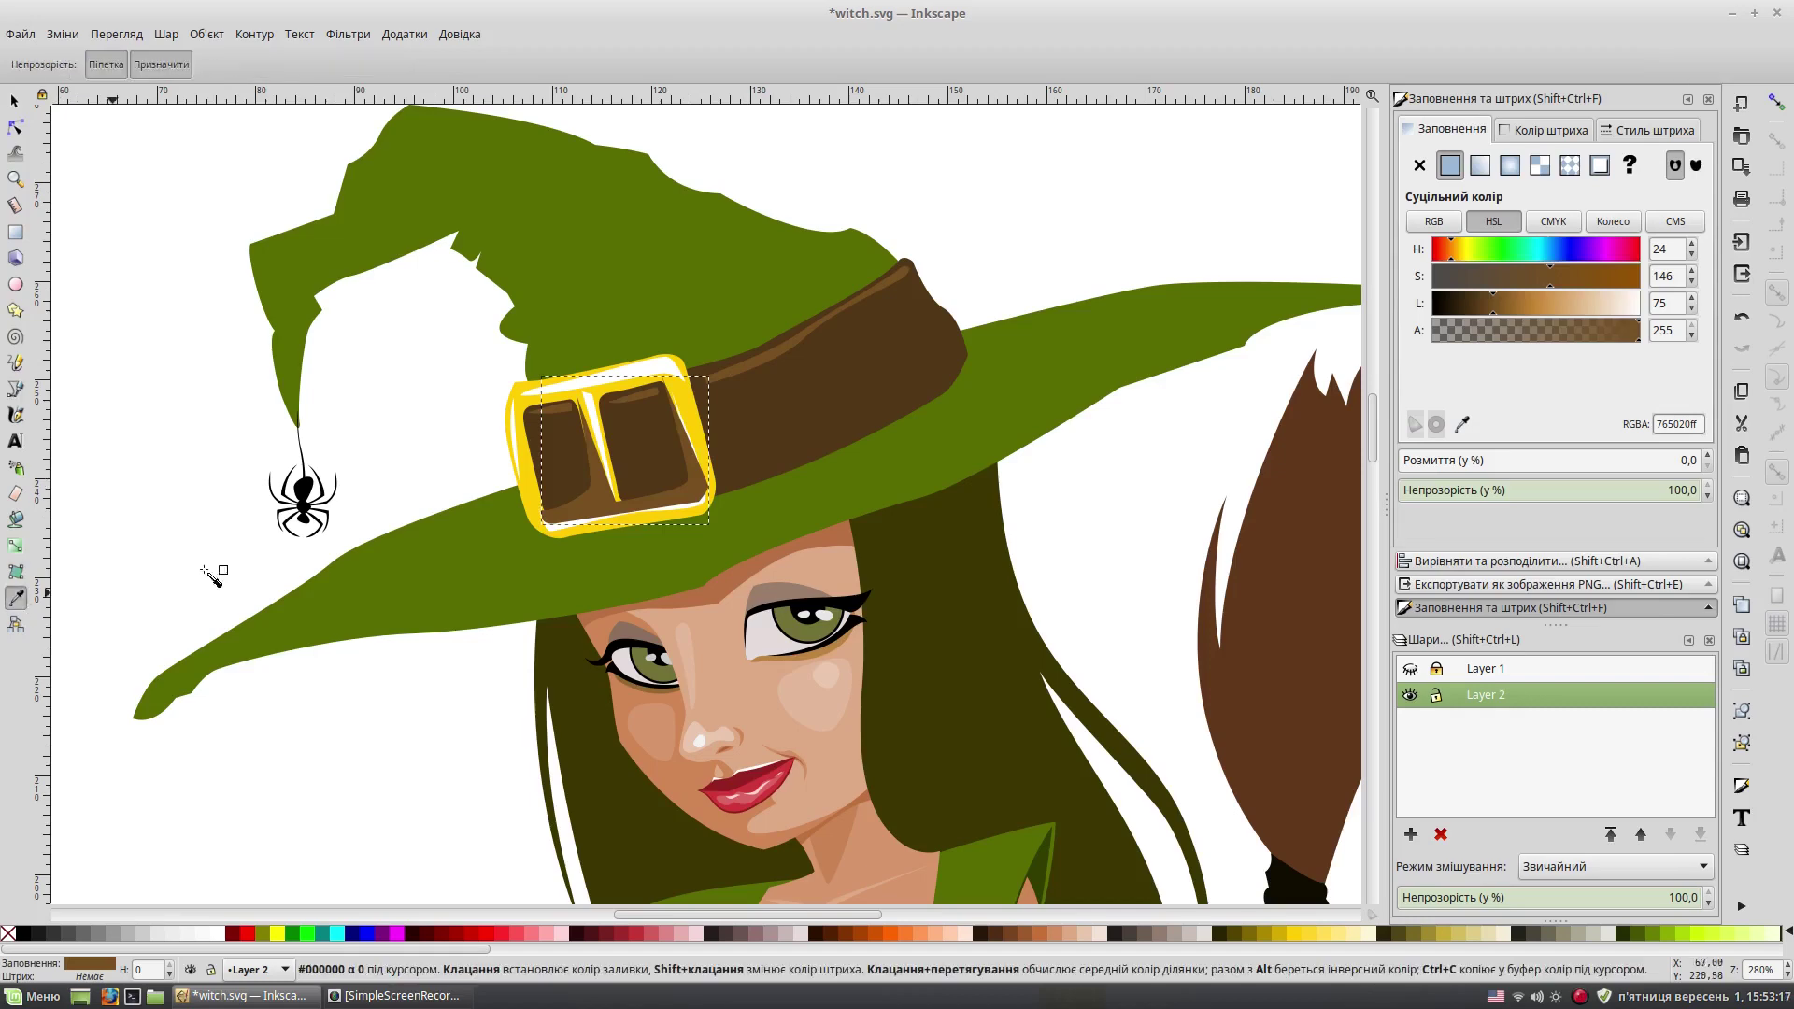
{"action": "key", "text": "s"}
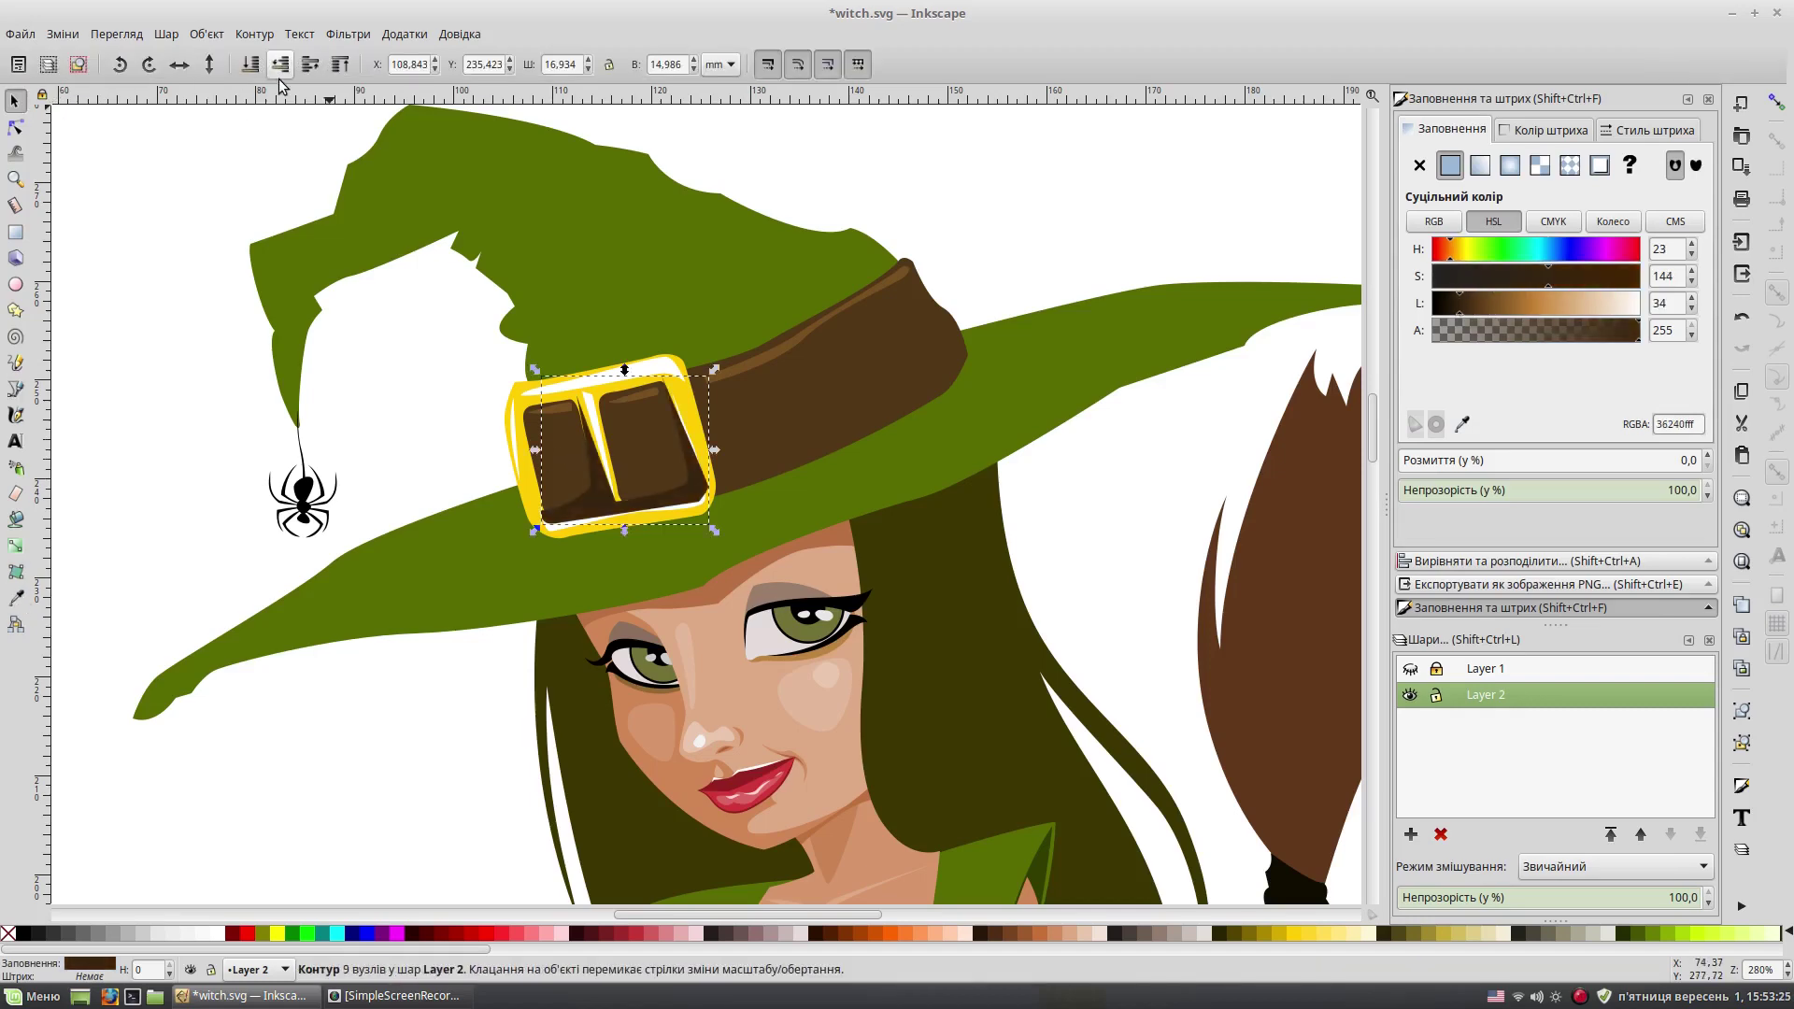
{"action": "key", "text": "Escape"}
Step: Draw a darker brown shadow along the hat band's lower edge
{"action": "left_click", "coordinate": [16, 389]}
{"action": "left_click", "coordinate": [702, 450]}
{"action": "left_click_drag", "start_coordinate": [942, 386], "coordinate": [969, 356]}
{"action": "scroll", "coordinate": [968, 371], "scroll_direction": "up", "scroll_amount": 2, "text": "ctrl"}
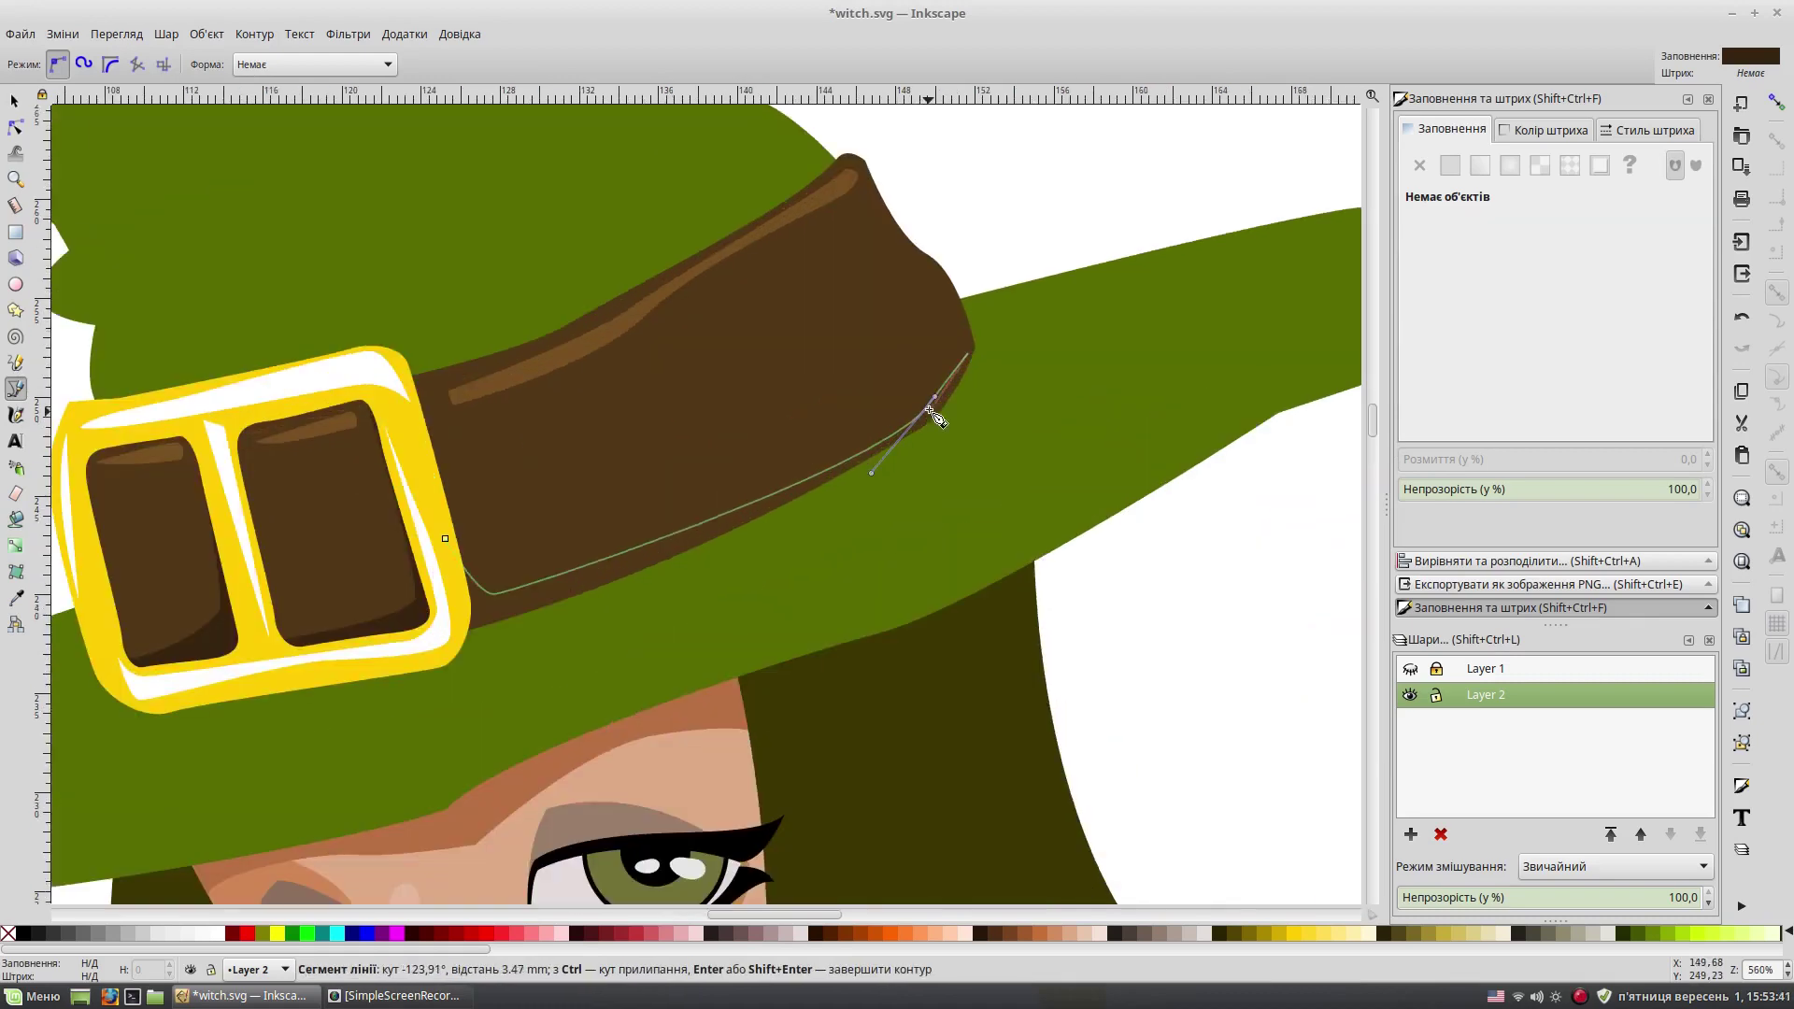
{"action": "left_click", "coordinate": [465, 633]}
{"action": "left_click", "coordinate": [445, 538]}
{"action": "key", "text": "s"}
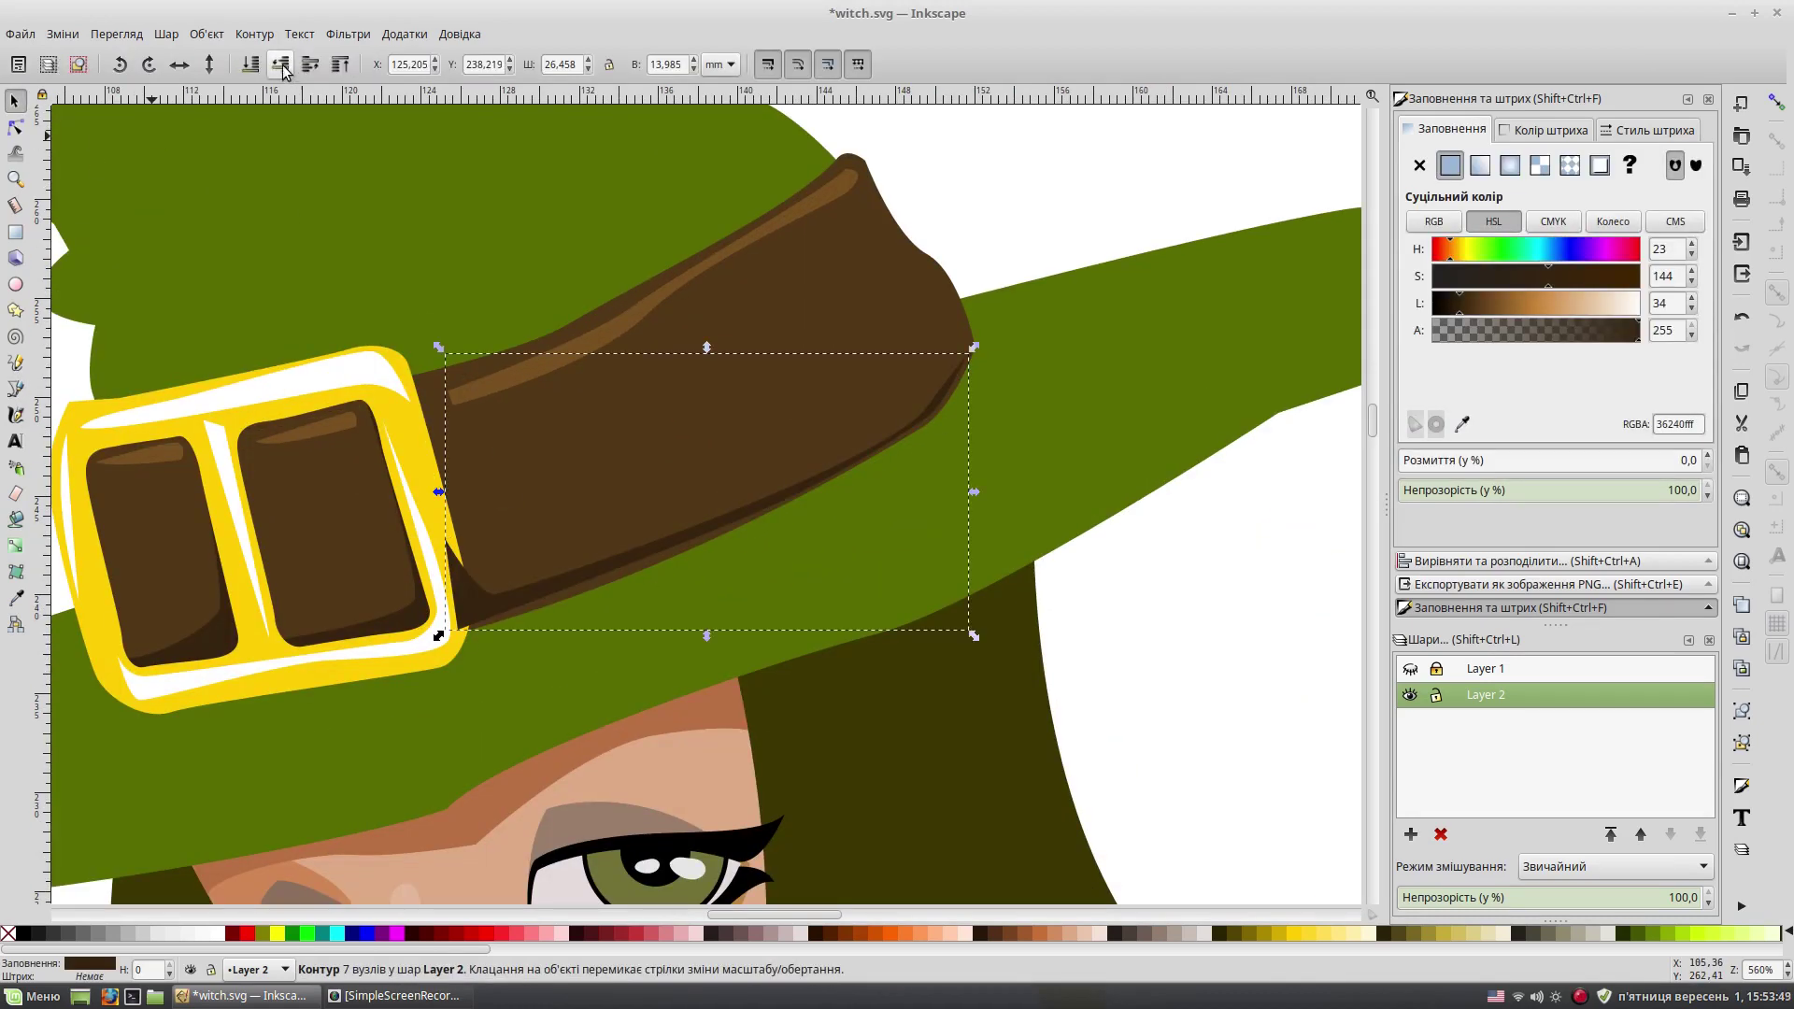
{"action": "key", "text": "Escape"}
{"action": "scroll", "coordinate": [1023, 198], "scroll_direction": "down", "scroll_amount": 2, "text": "ctrl"}
{"action": "scroll", "coordinate": [888, 445], "scroll_direction": "up", "scroll_amount": 1}
Step: Draw a shadow shape under the hat brim, fill it dark olive 3e4e00, and lower it beneath the belt
{"action": "key", "text": "b"}
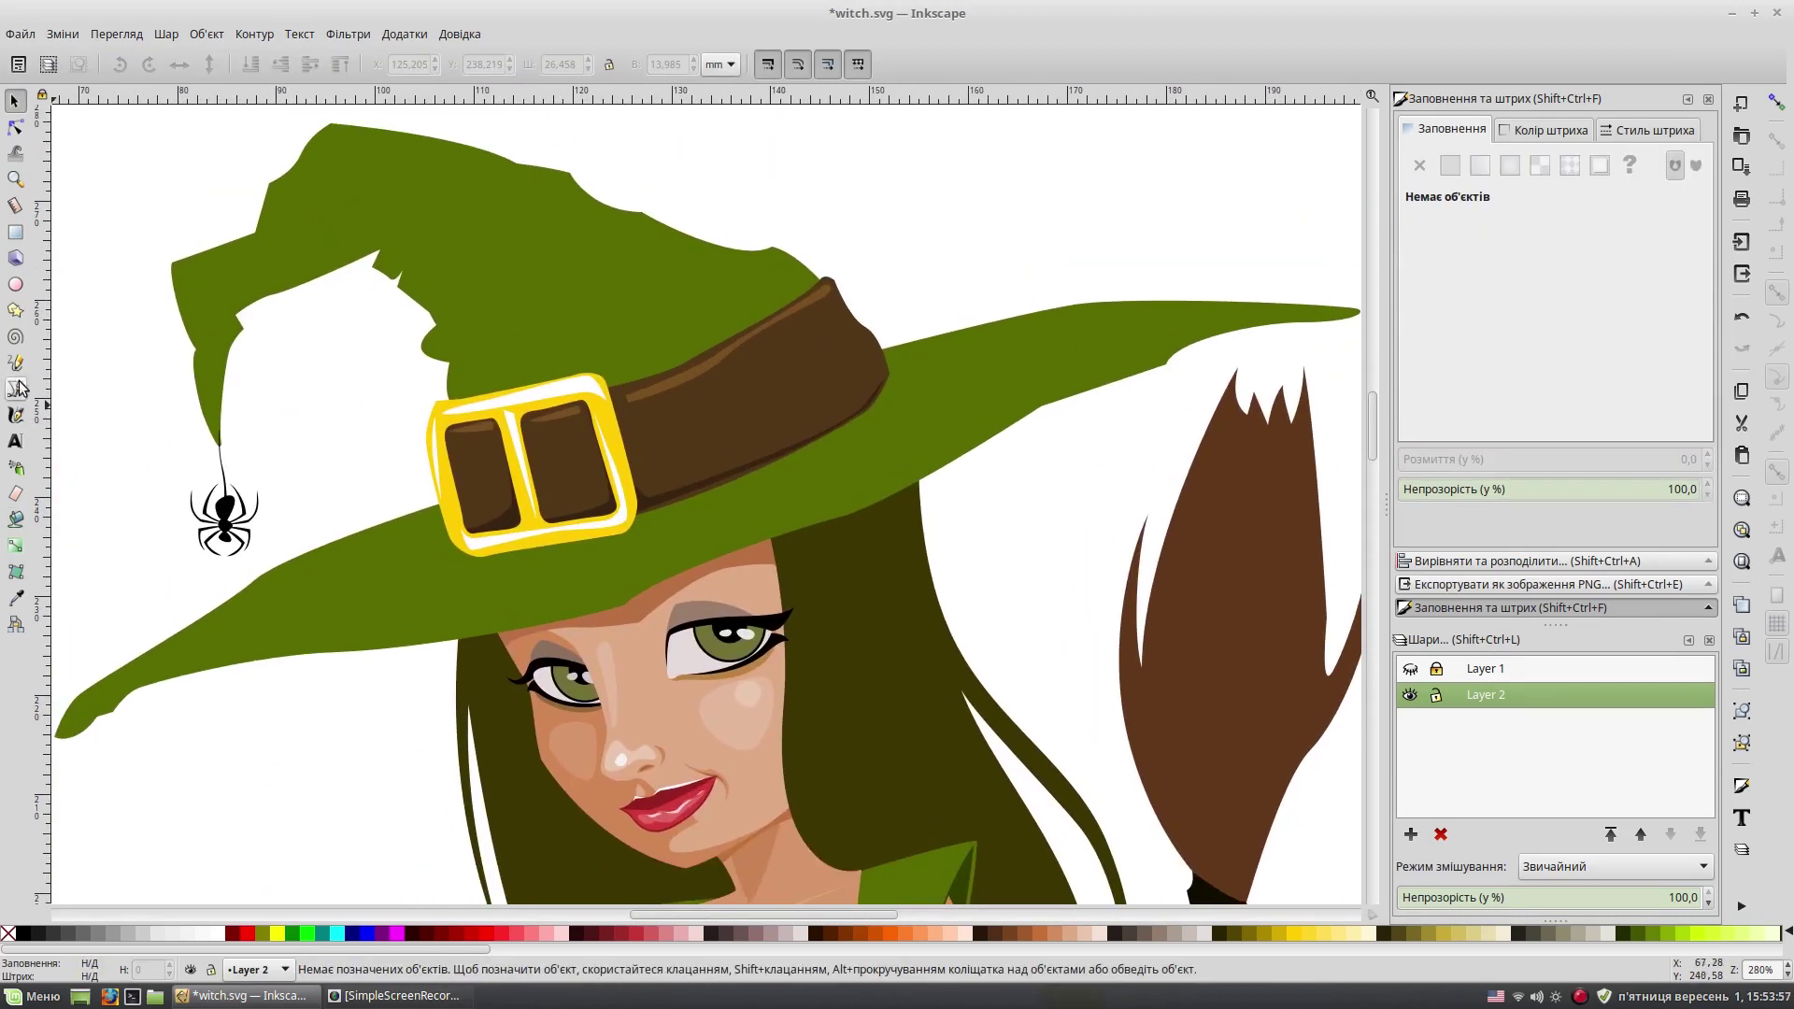
{"action": "left_click", "coordinate": [467, 507]}
{"action": "left_click_drag", "start_coordinate": [311, 570], "coordinate": [257, 595]}
{"action": "left_click", "coordinate": [224, 624]}
{"action": "left_click", "coordinate": [895, 417]}
{"action": "left_click", "coordinate": [1223, 317]}
{"action": "left_click", "coordinate": [466, 508]}
{"action": "key", "text": "d"}
{"action": "left_click_drag", "start_coordinate": [429, 558], "coordinate": [439, 598]}
{"action": "left_click", "coordinate": [14, 100]}
{"action": "left_click", "coordinate": [278, 65]}
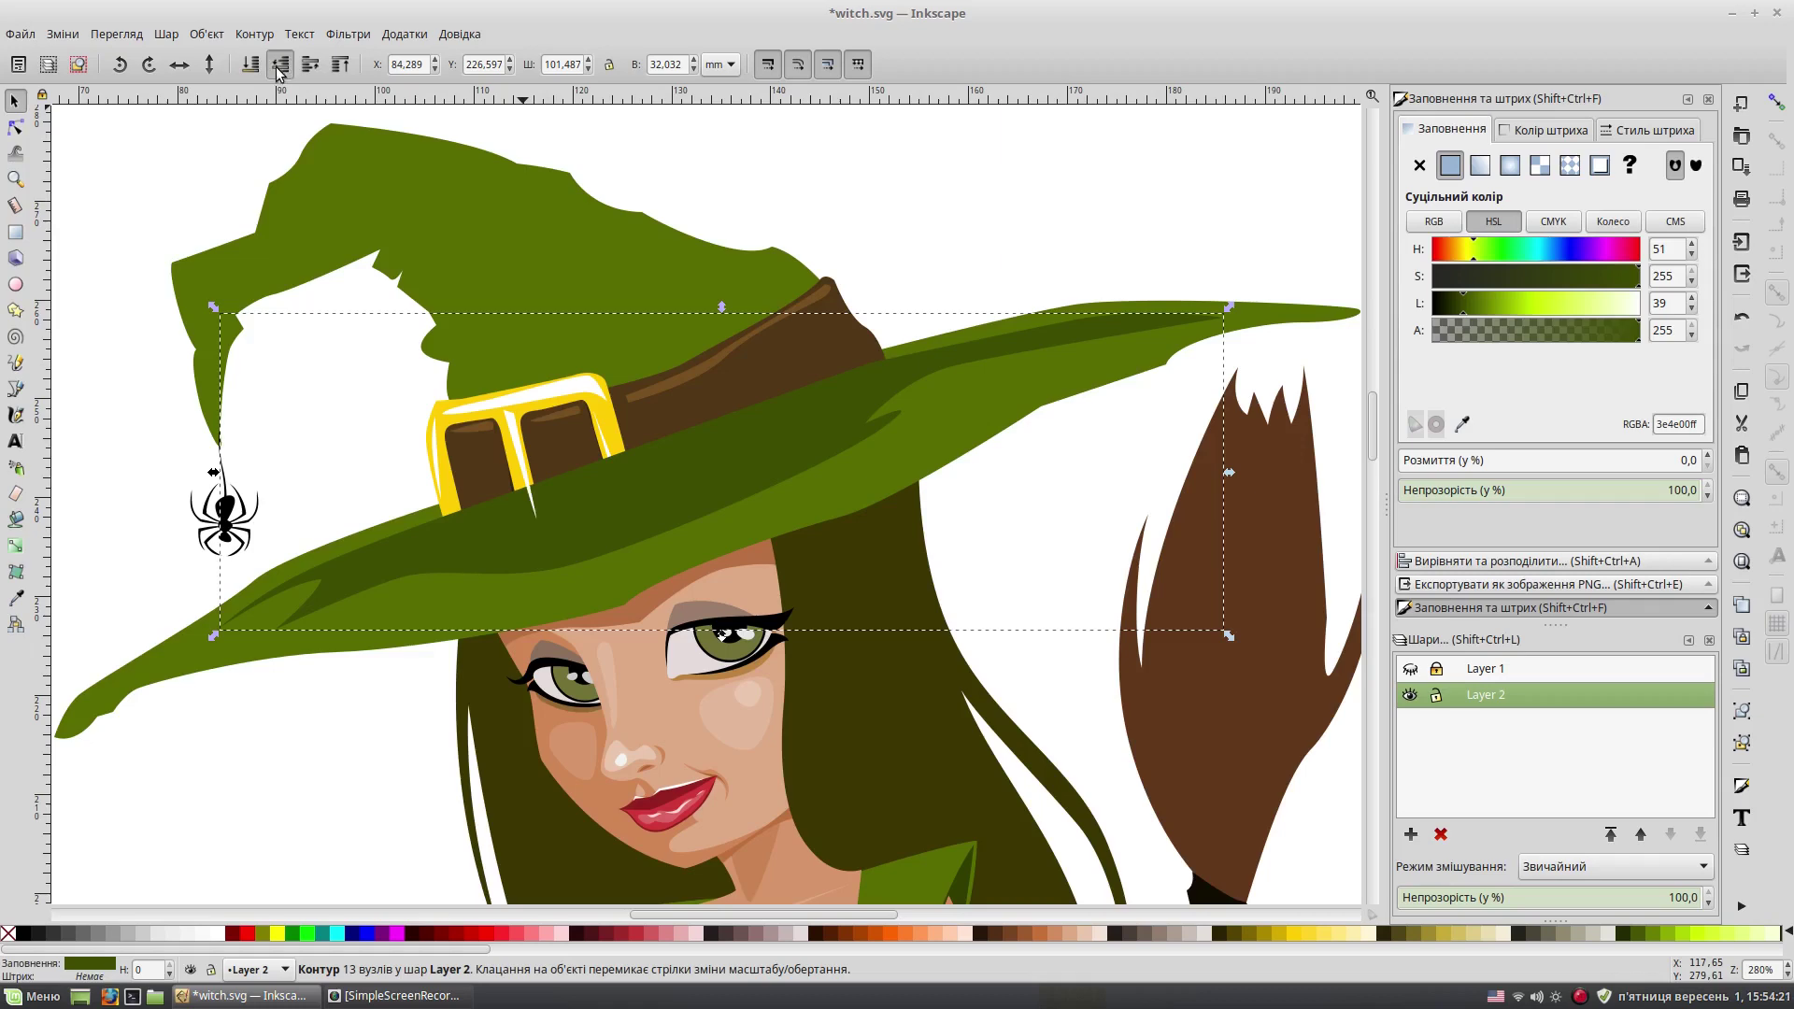
{"action": "left_click", "coordinate": [282, 65]}
{"action": "key", "text": "Escape"}
Step: Draw a dark olive shading shape on the hat crown
{"action": "left_click_drag", "start_coordinate": [953, 247], "coordinate": [952, 310]}
{"action": "key", "text": "b"}
{"action": "left_click", "coordinate": [223, 366]}
{"action": "left_click", "coordinate": [341, 326]}
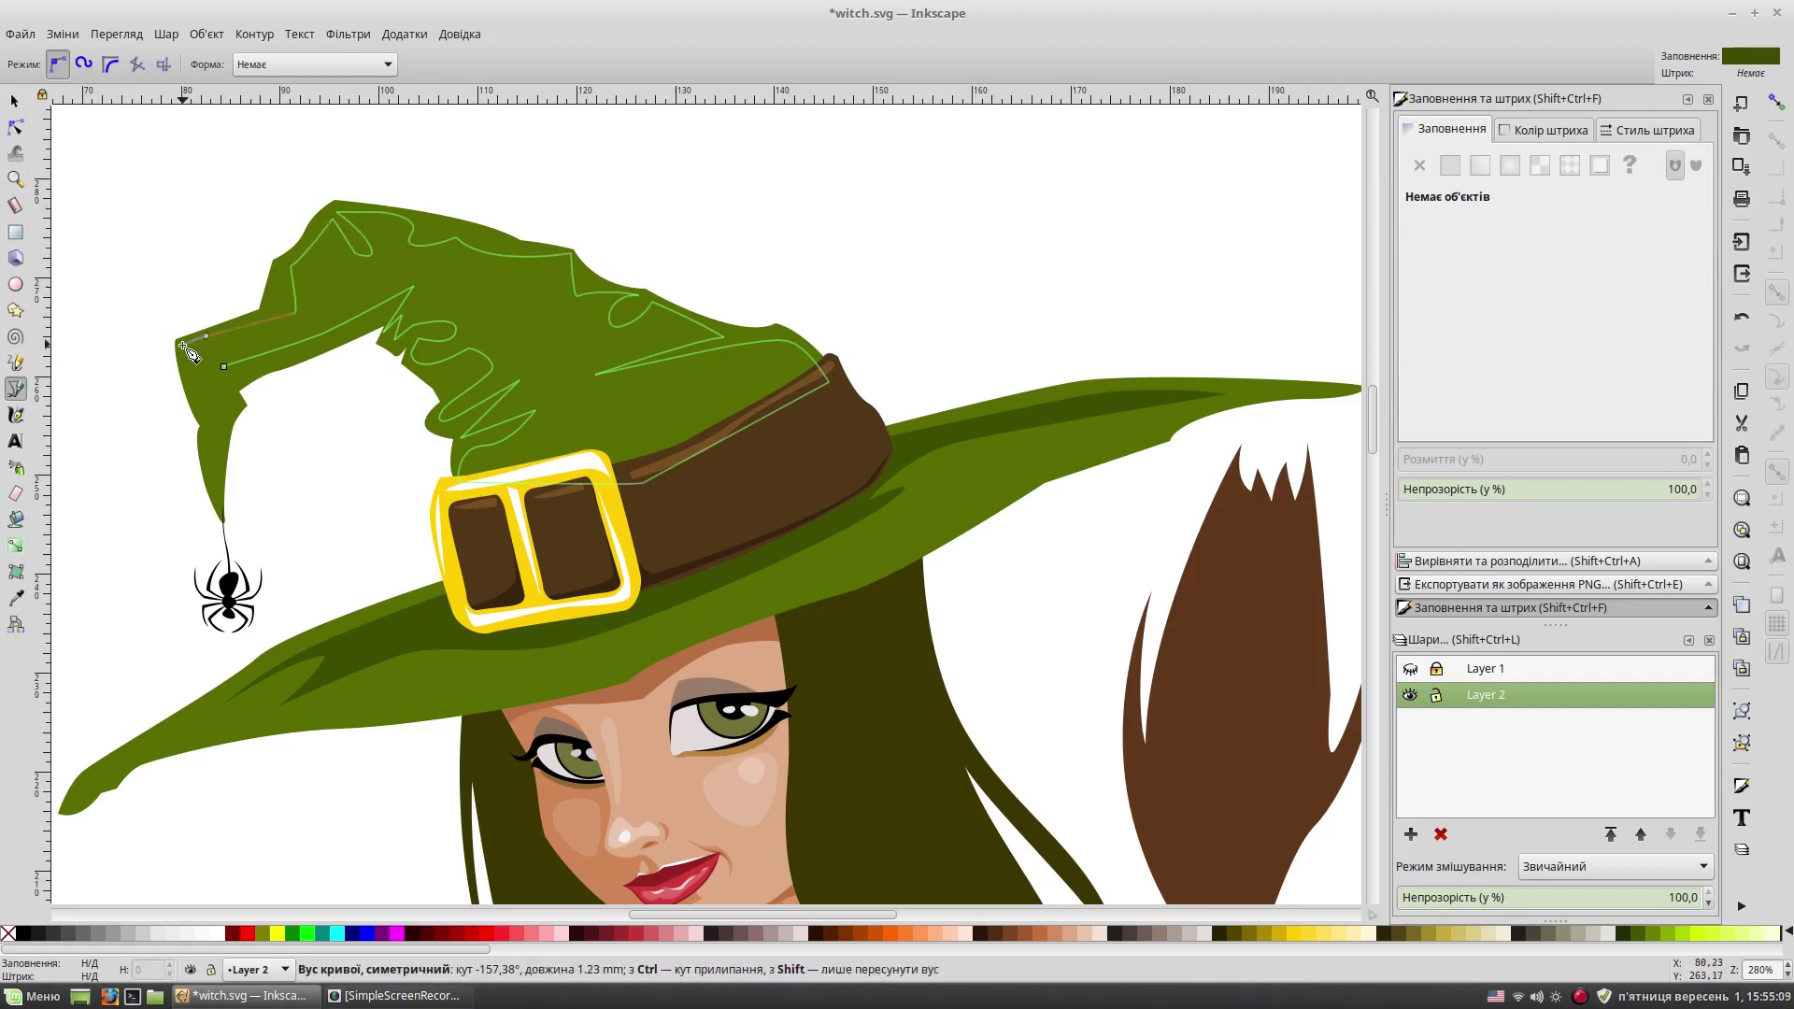
{"action": "left_click", "coordinate": [226, 369]}
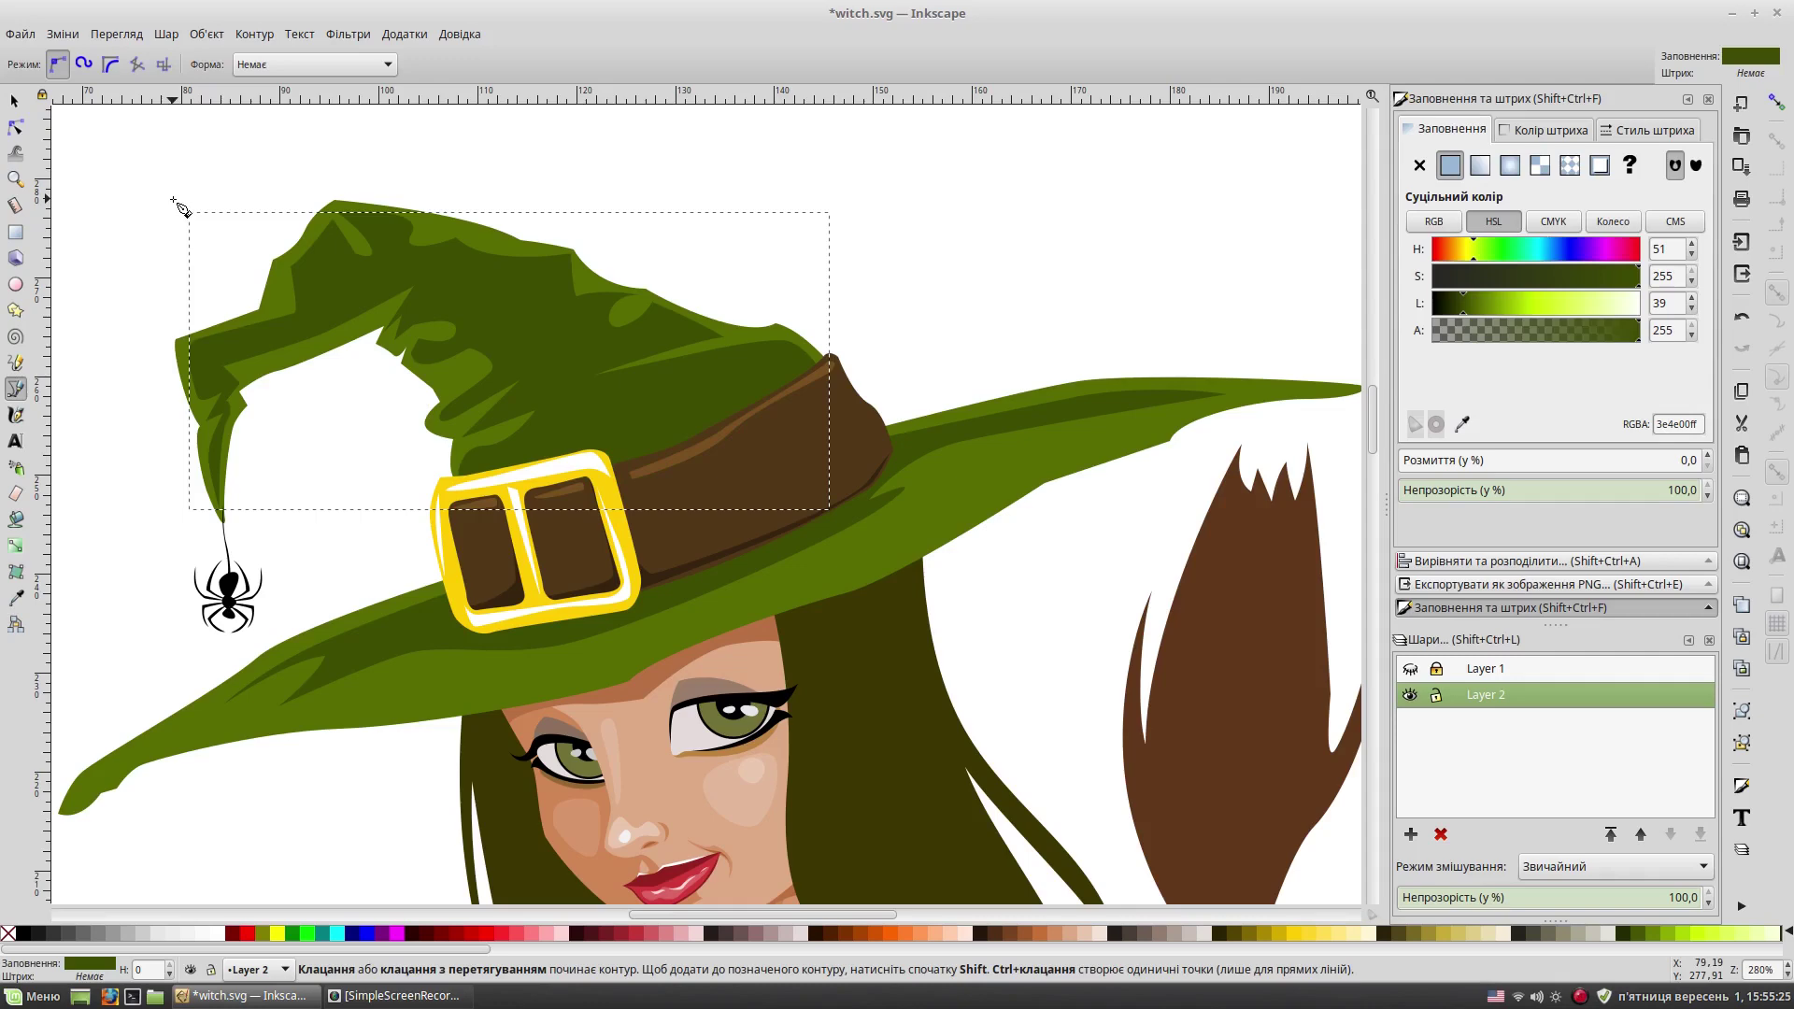
{"action": "key", "text": "s"}
{"action": "left_click", "coordinate": [129, 166]}
{"action": "key", "text": "5"}
{"action": "scroll", "coordinate": [821, 408], "scroll_direction": "up", "scroll_amount": 5}
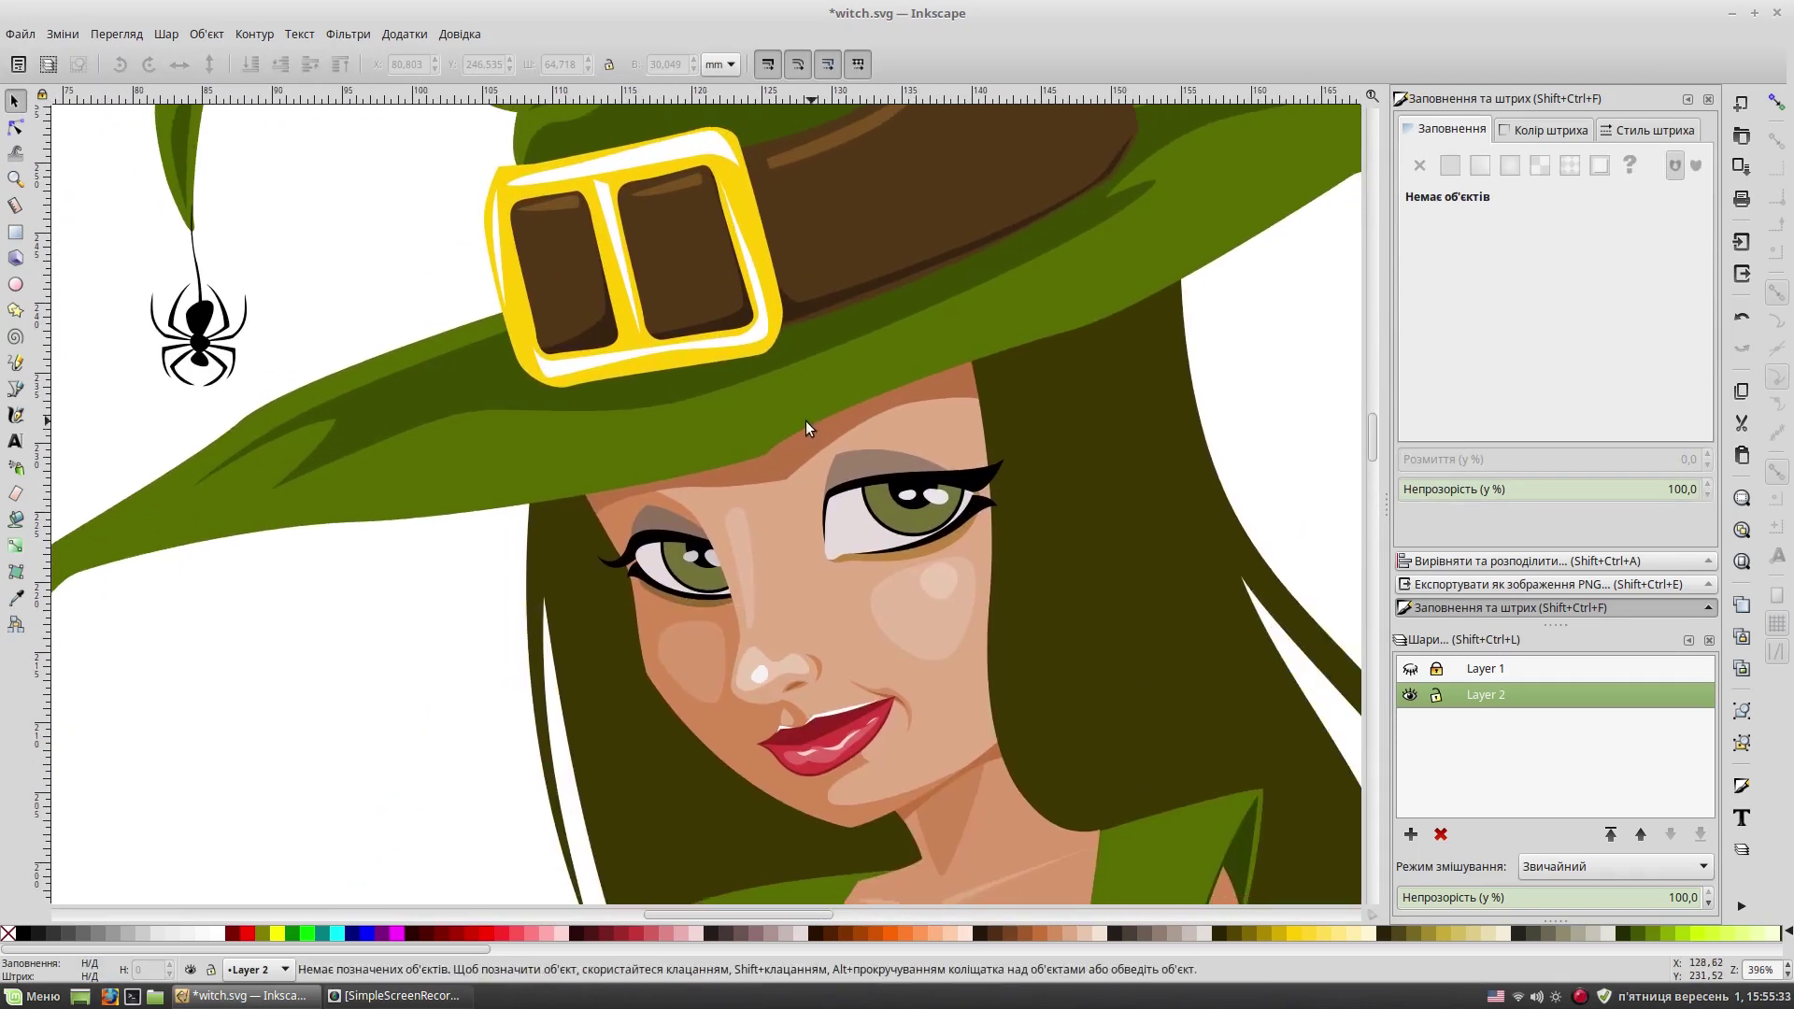
Step: Draw a curved lighter green highlight along the brim's upper edge to the tip
{"action": "left_click", "coordinate": [18, 395]}
{"action": "left_click", "coordinate": [72, 597]}
{"action": "left_click", "coordinate": [295, 498]}
{"action": "left_click_drag", "start_coordinate": [684, 458], "coordinate": [693, 446]}
{"action": "scroll", "coordinate": [841, 448], "scroll_direction": "up", "scroll_amount": 5}
{"action": "scroll", "coordinate": [842, 449], "scroll_direction": "right", "scroll_amount": 8}
{"action": "left_click_drag", "start_coordinate": [990, 400], "coordinate": [1044, 385]}
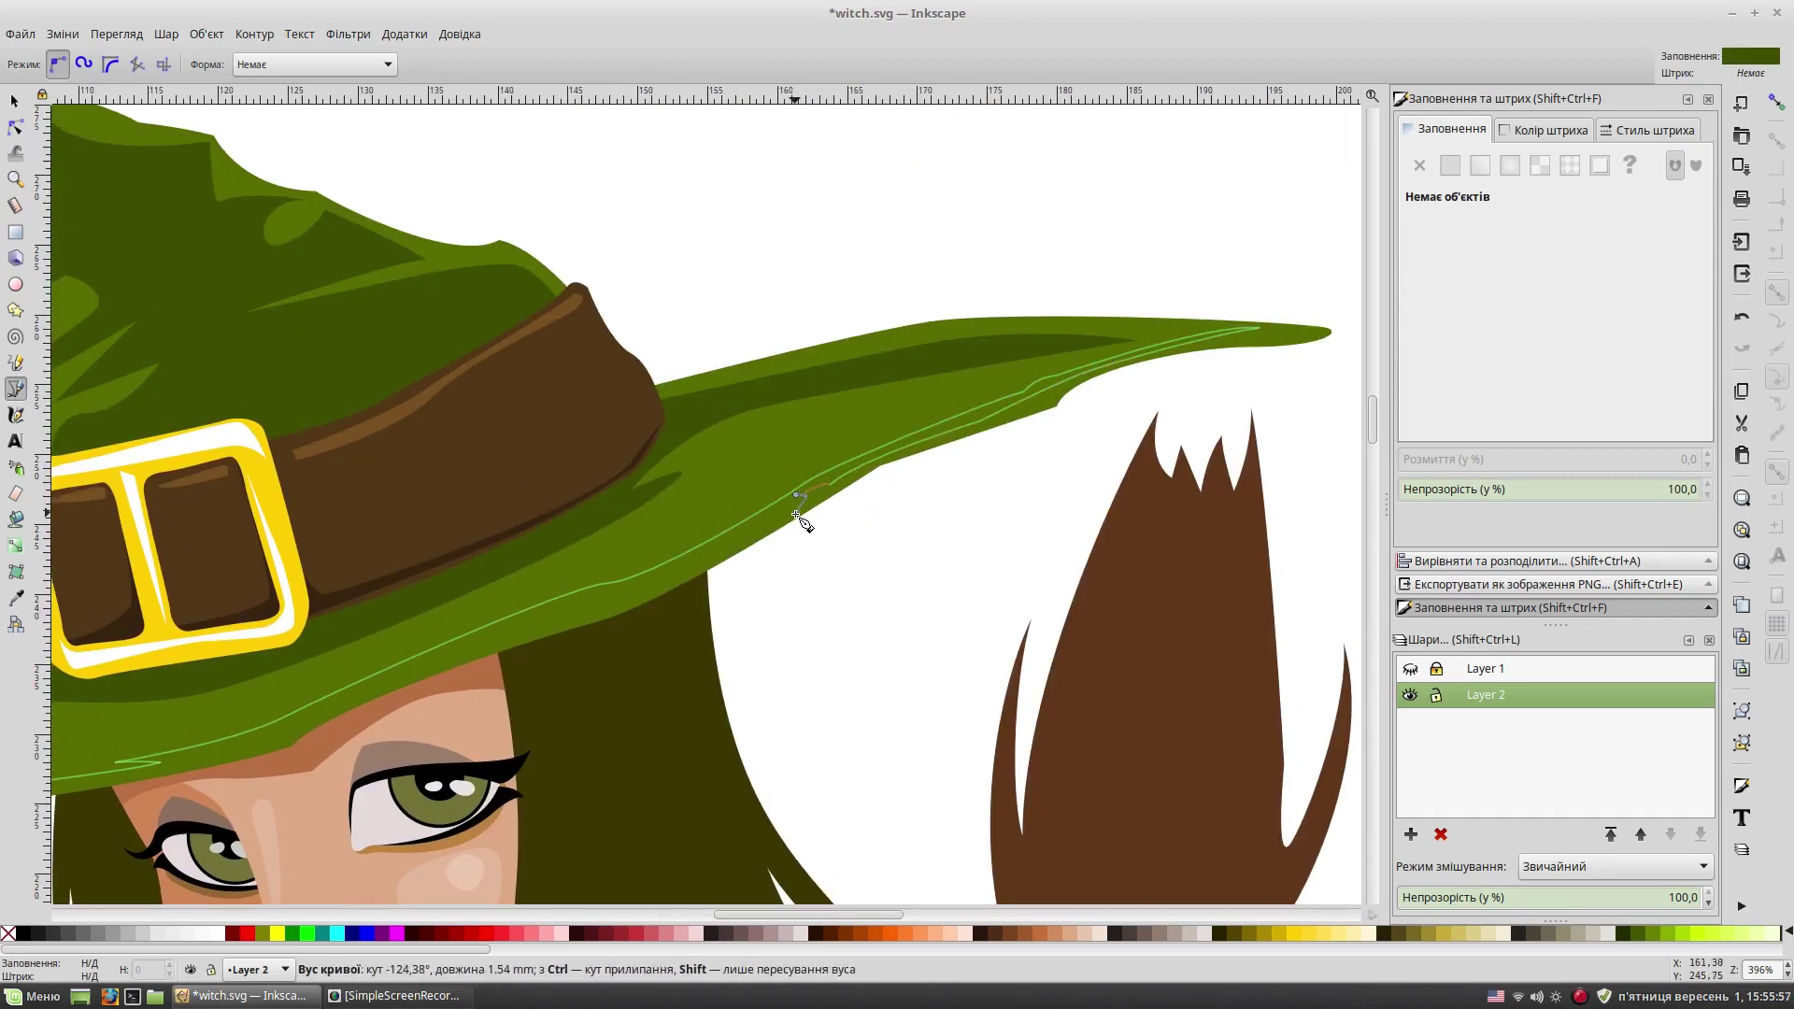
{"action": "scroll", "coordinate": [598, 612], "scroll_direction": "down", "scroll_amount": 5}
{"action": "scroll", "coordinate": [598, 612], "scroll_direction": "left", "scroll_amount": 10}
{"action": "left_click_drag", "start_coordinate": [927, 464], "coordinate": [881, 485]}
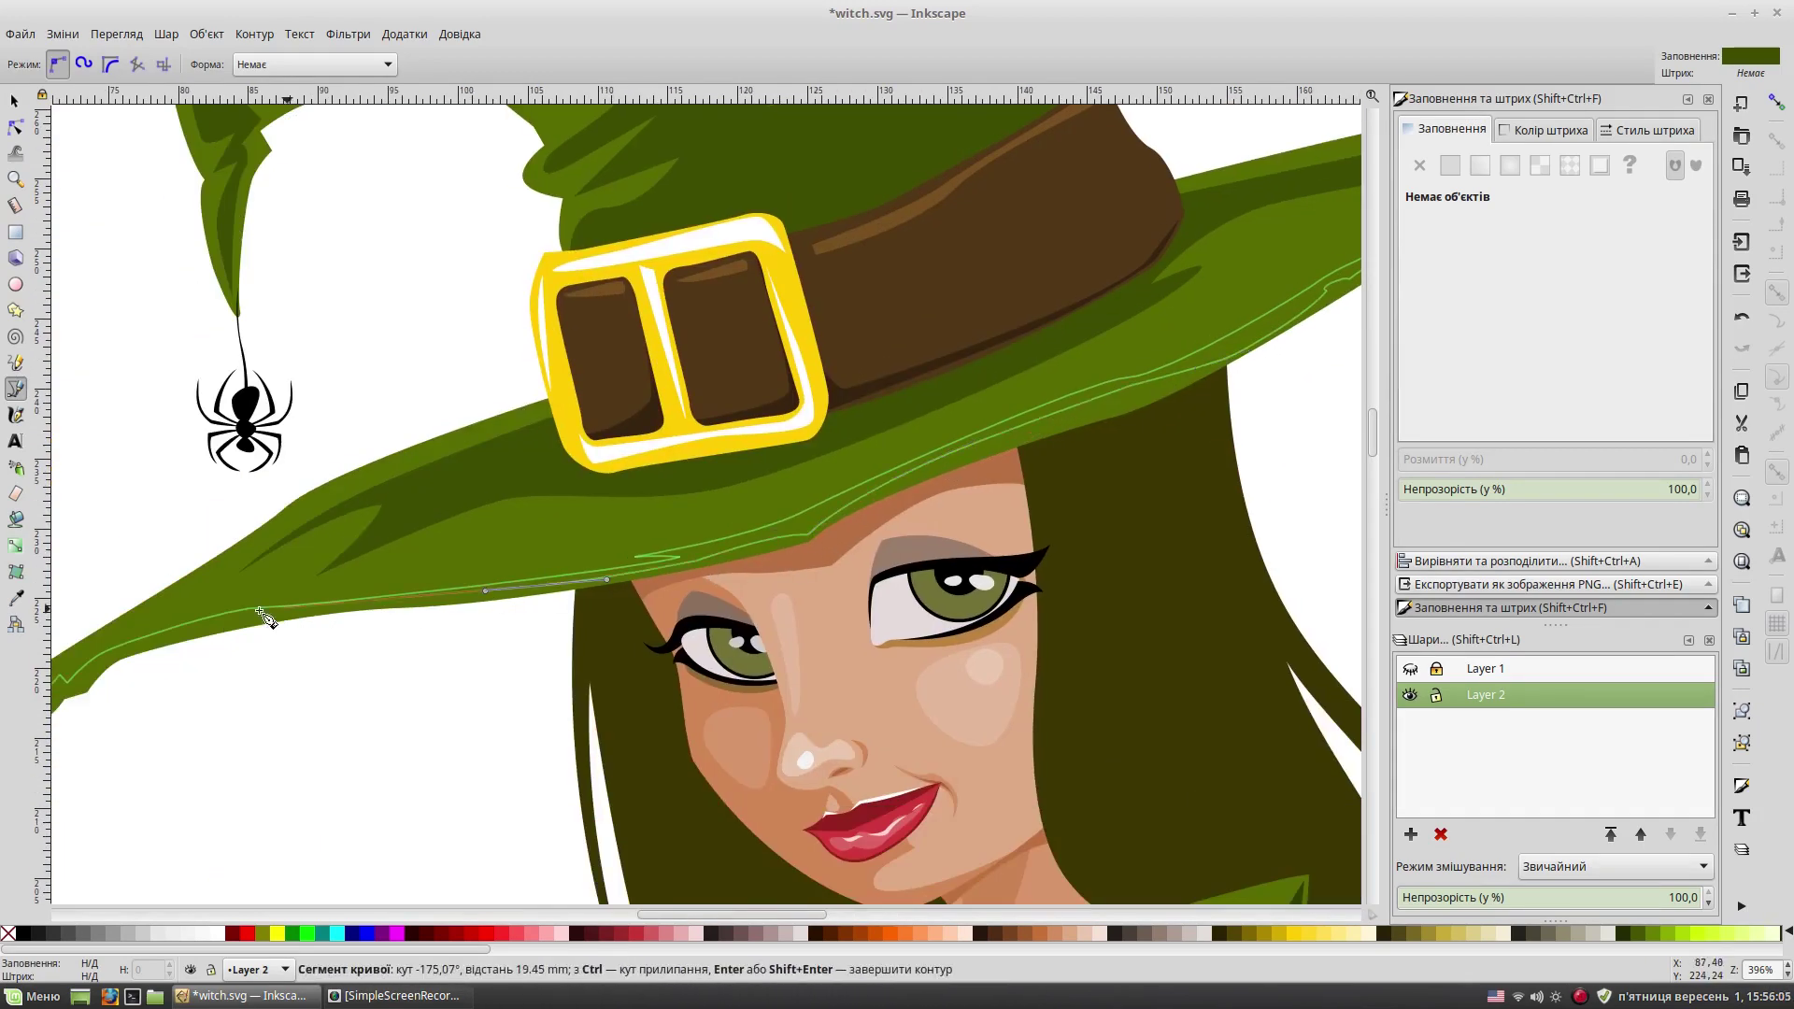
{"action": "scroll", "coordinate": [127, 651], "scroll_direction": "left", "scroll_amount": 8}
{"action": "scroll", "coordinate": [126, 651], "scroll_direction": "down", "scroll_amount": 2}
{"action": "left_click", "coordinate": [526, 549]}
{"action": "left_click", "coordinate": [469, 579]}
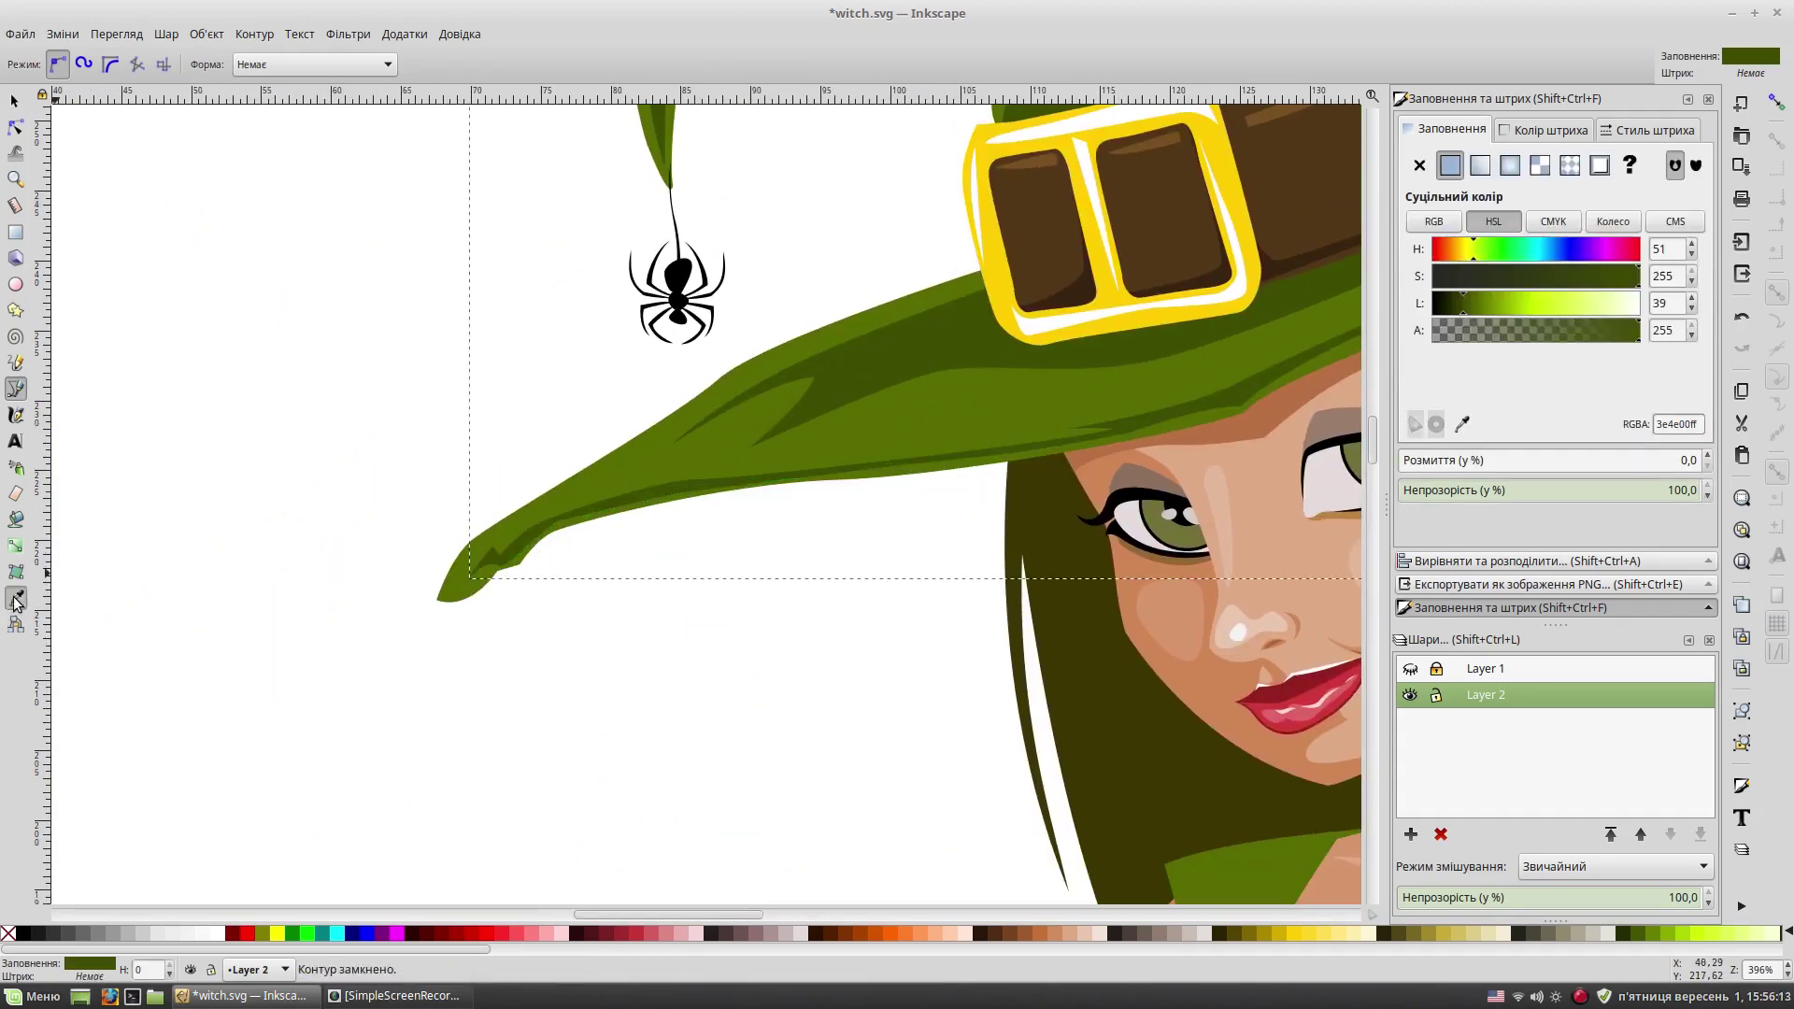
{"action": "key", "text": "space"}
{"action": "key", "text": "Escape"}
{"action": "scroll", "coordinate": [678, 556], "scroll_direction": "down", "scroll_amount": 2}
{"action": "scroll", "coordinate": [903, 434], "scroll_direction": "right", "scroll_amount": 4}
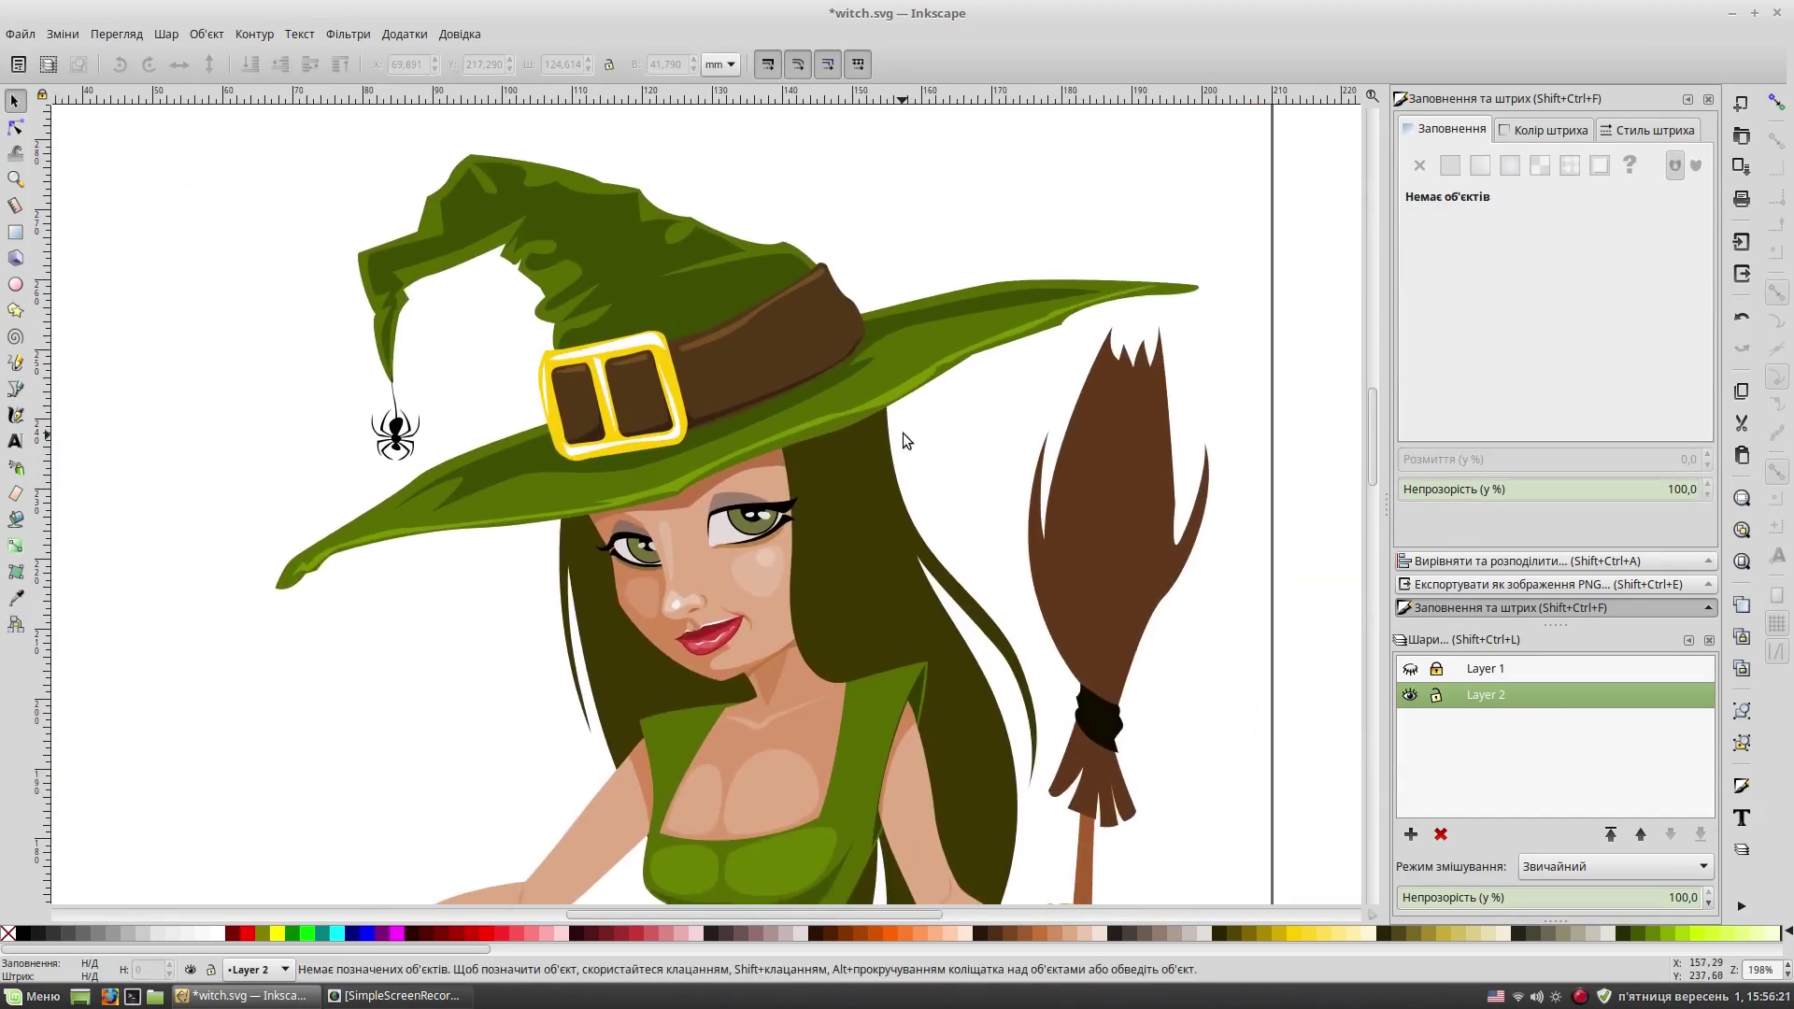
Step: Pen-draw curved strand shapes over the broom bristles above the binding
{"action": "scroll", "coordinate": [705, 695], "scroll_direction": "down", "scroll_amount": 5}
{"action": "scroll", "coordinate": [705, 695], "scroll_direction": "right", "scroll_amount": 3}
{"action": "scroll", "coordinate": [592, 523], "scroll_direction": "up", "scroll_amount": 2, "text": "ctrl"}
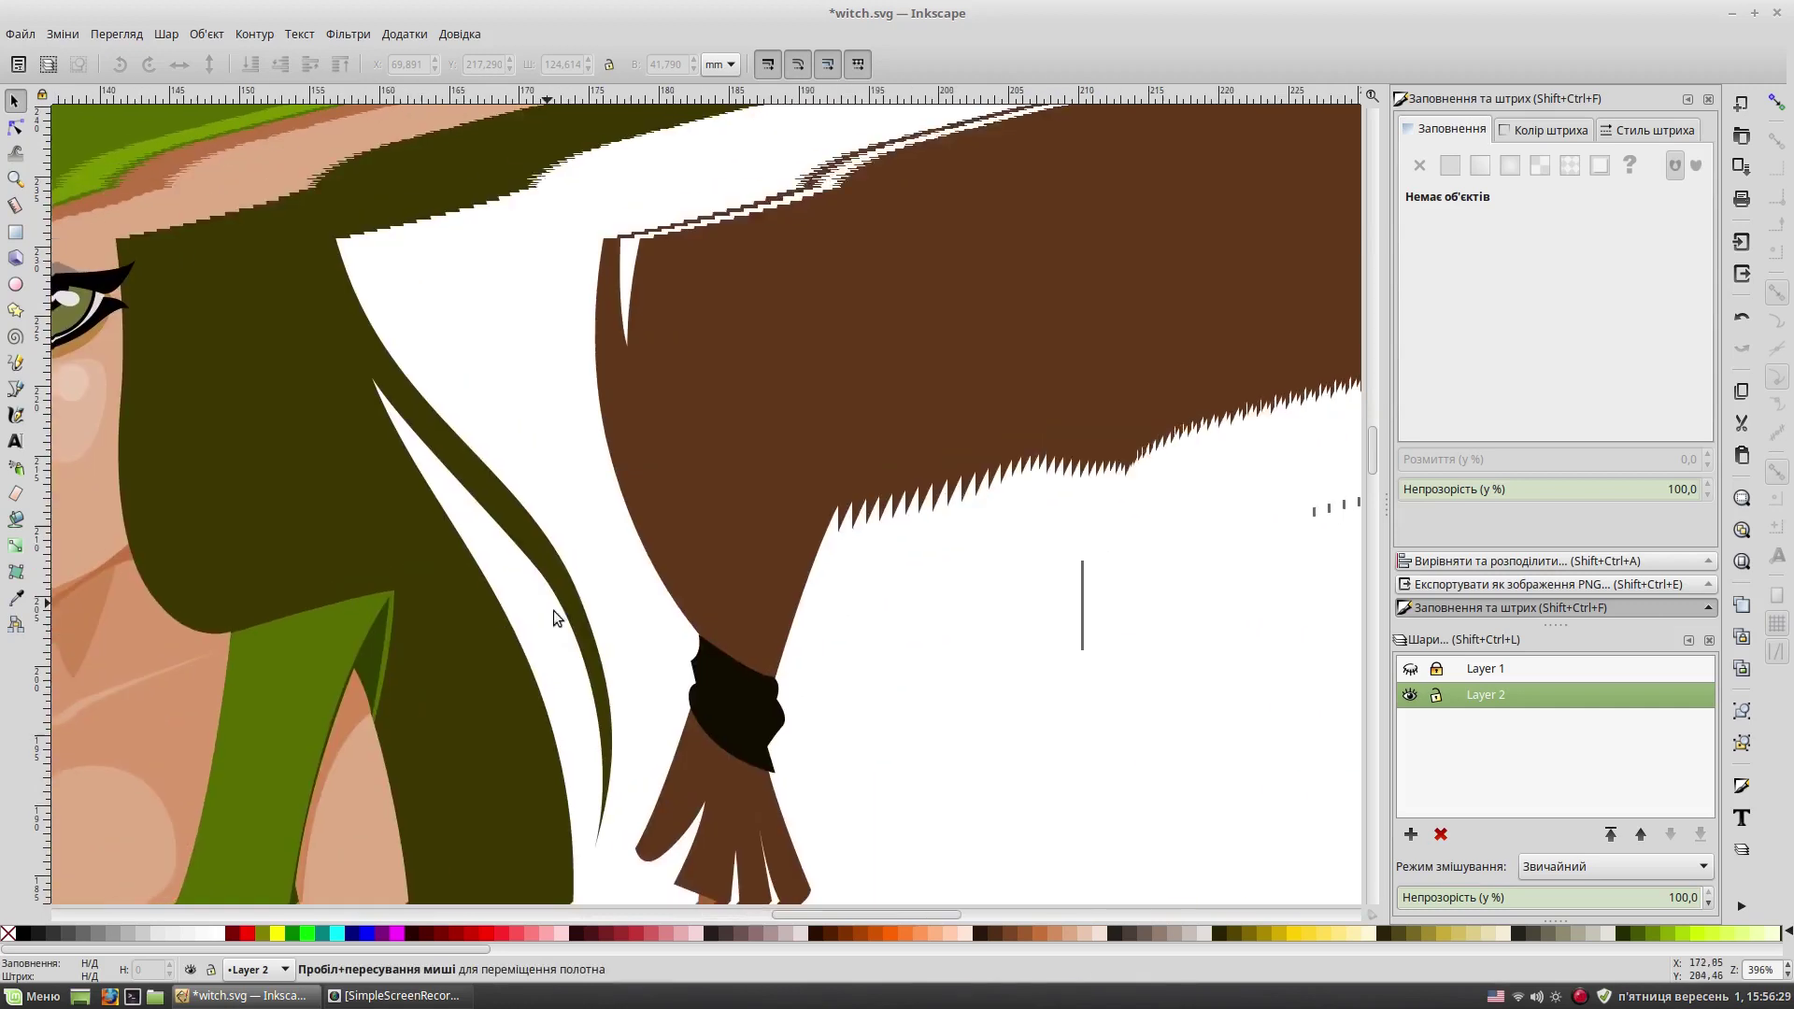
{"action": "left_click", "coordinate": [16, 388]}
{"action": "scroll", "coordinate": [819, 794], "scroll_direction": "down", "scroll_amount": 1, "text": "ctrl"}
{"action": "left_click", "coordinate": [716, 720]}
{"action": "left_click", "coordinate": [650, 614]}
{"action": "left_click", "coordinate": [631, 435]}
{"action": "left_click_drag", "start_coordinate": [720, 255], "coordinate": [776, 214]}
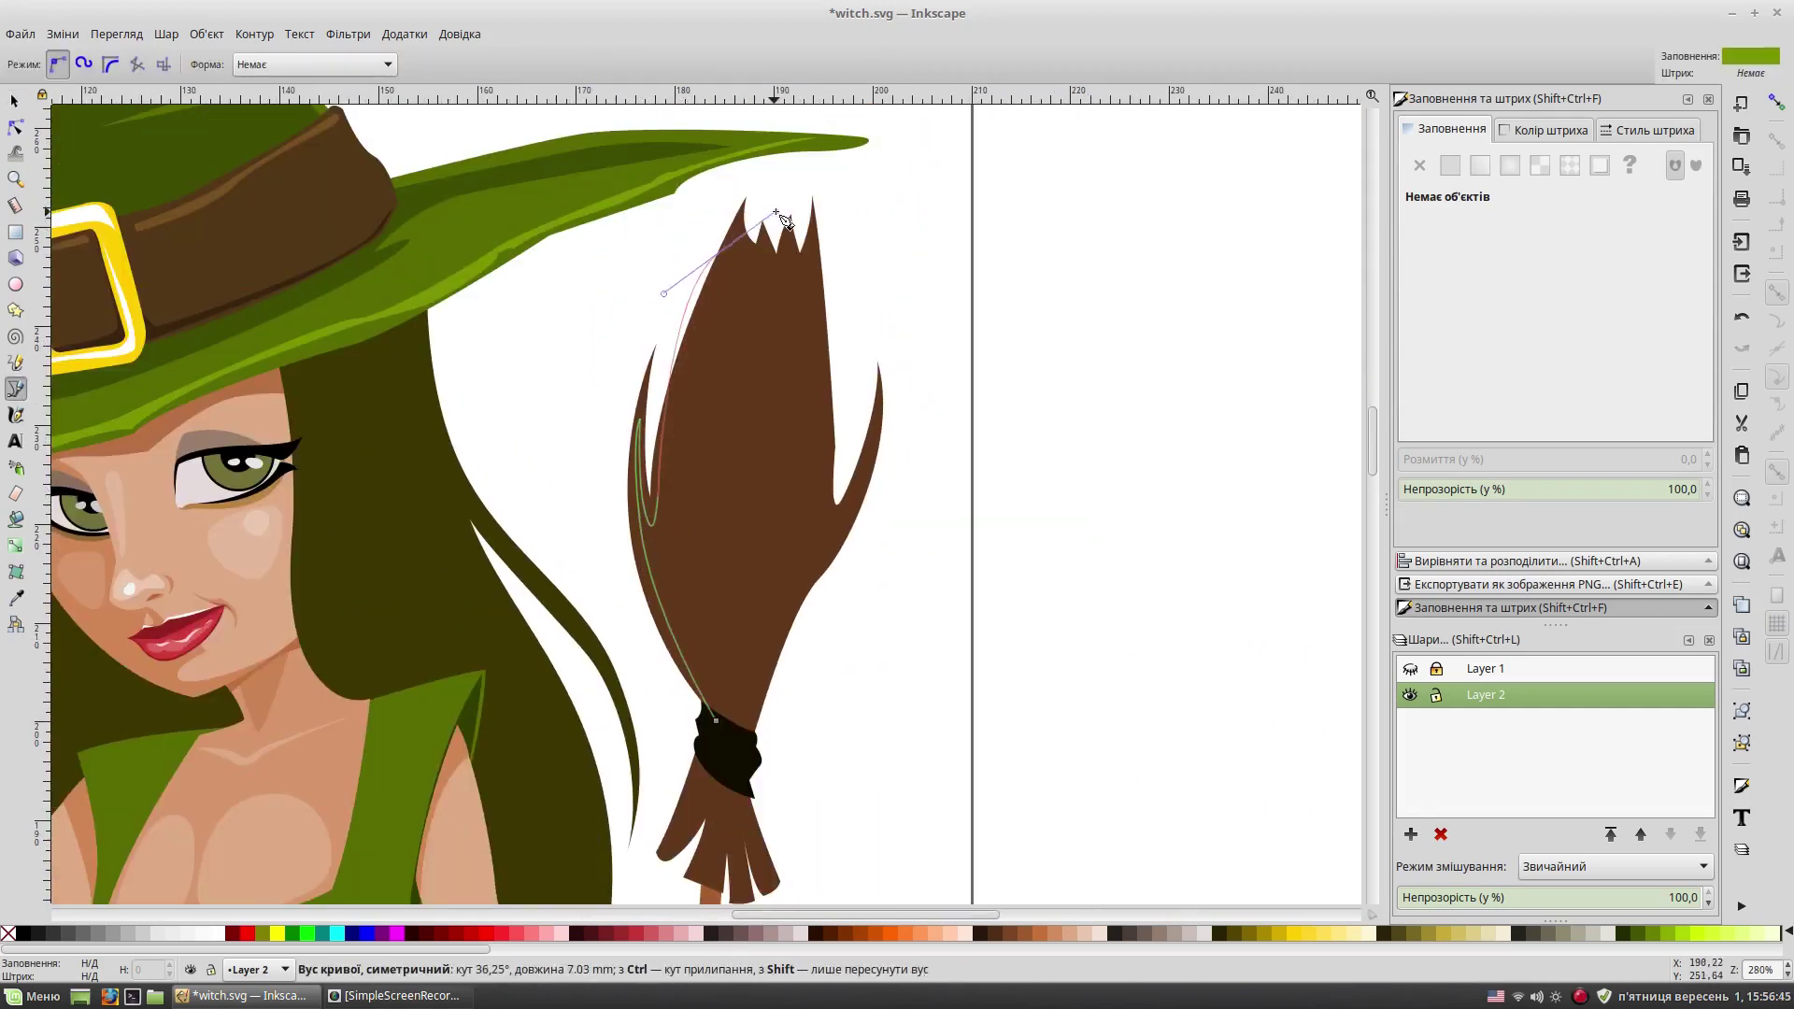
{"action": "left_click_drag", "start_coordinate": [699, 613], "coordinate": [713, 661]}
{"action": "left_click_drag", "start_coordinate": [744, 409], "coordinate": [743, 439]}
Step: Finish the right-side strands and fill them lighter brown #905328 using the Dropper
{"action": "left_click", "coordinate": [768, 247]}
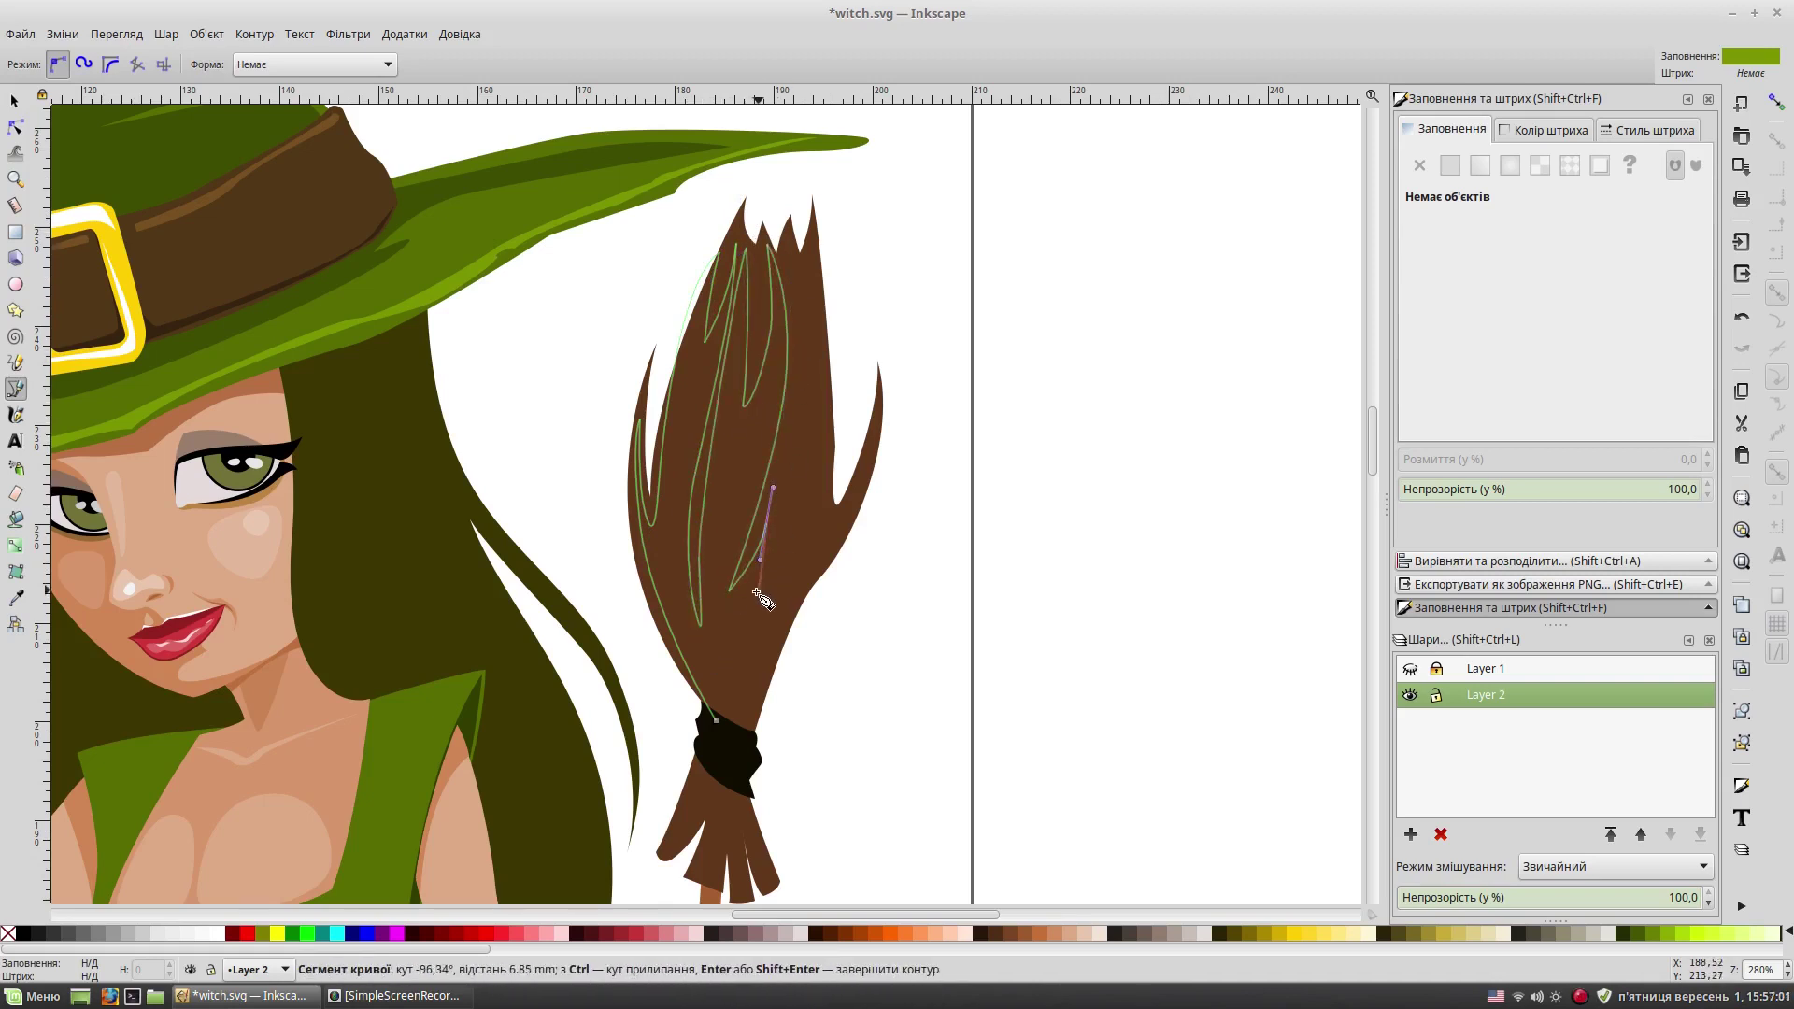
{"action": "left_click_drag", "start_coordinate": [828, 410], "coordinate": [835, 317]}
{"action": "left_click_drag", "start_coordinate": [853, 397], "coordinate": [869, 364]}
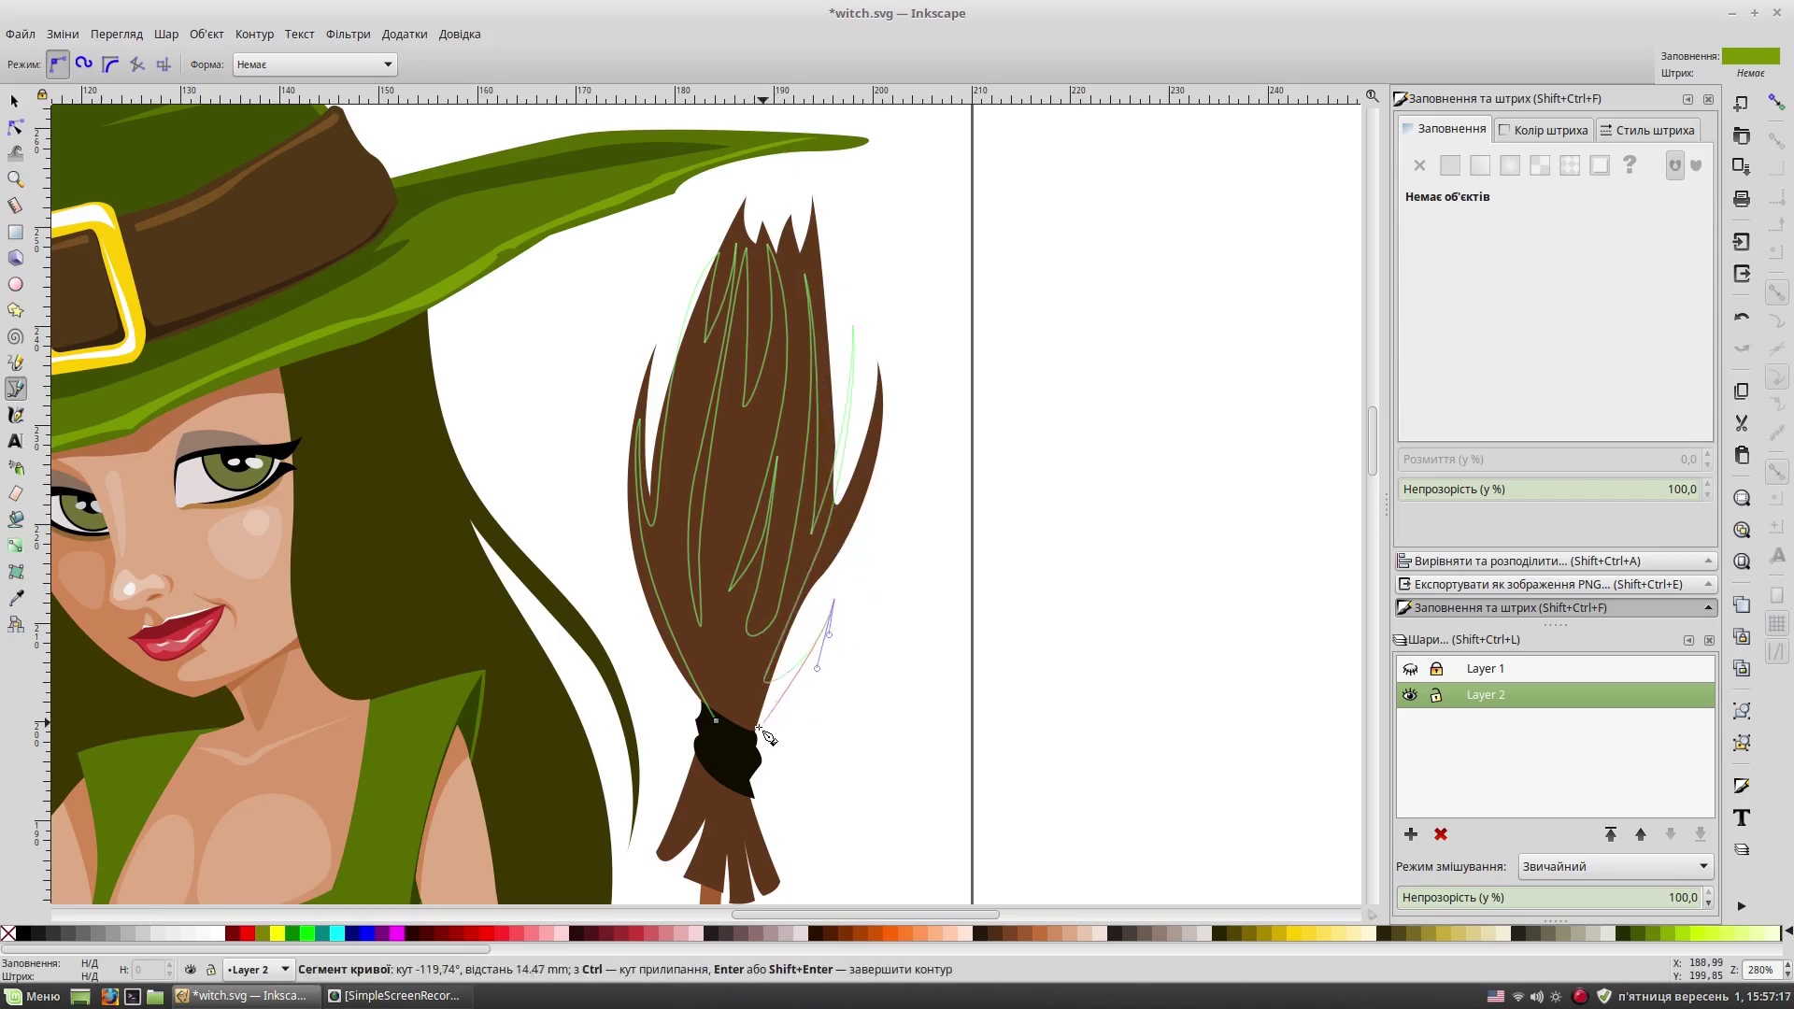
{"action": "key", "text": "Return"}
{"action": "key", "text": "d"}
{"action": "left_click", "coordinate": [1451, 250]}
Step: Draw a shading shape on the bristles below the black binding and fill it brown
{"action": "key", "text": "s"}
{"action": "left_click", "coordinate": [732, 757]}
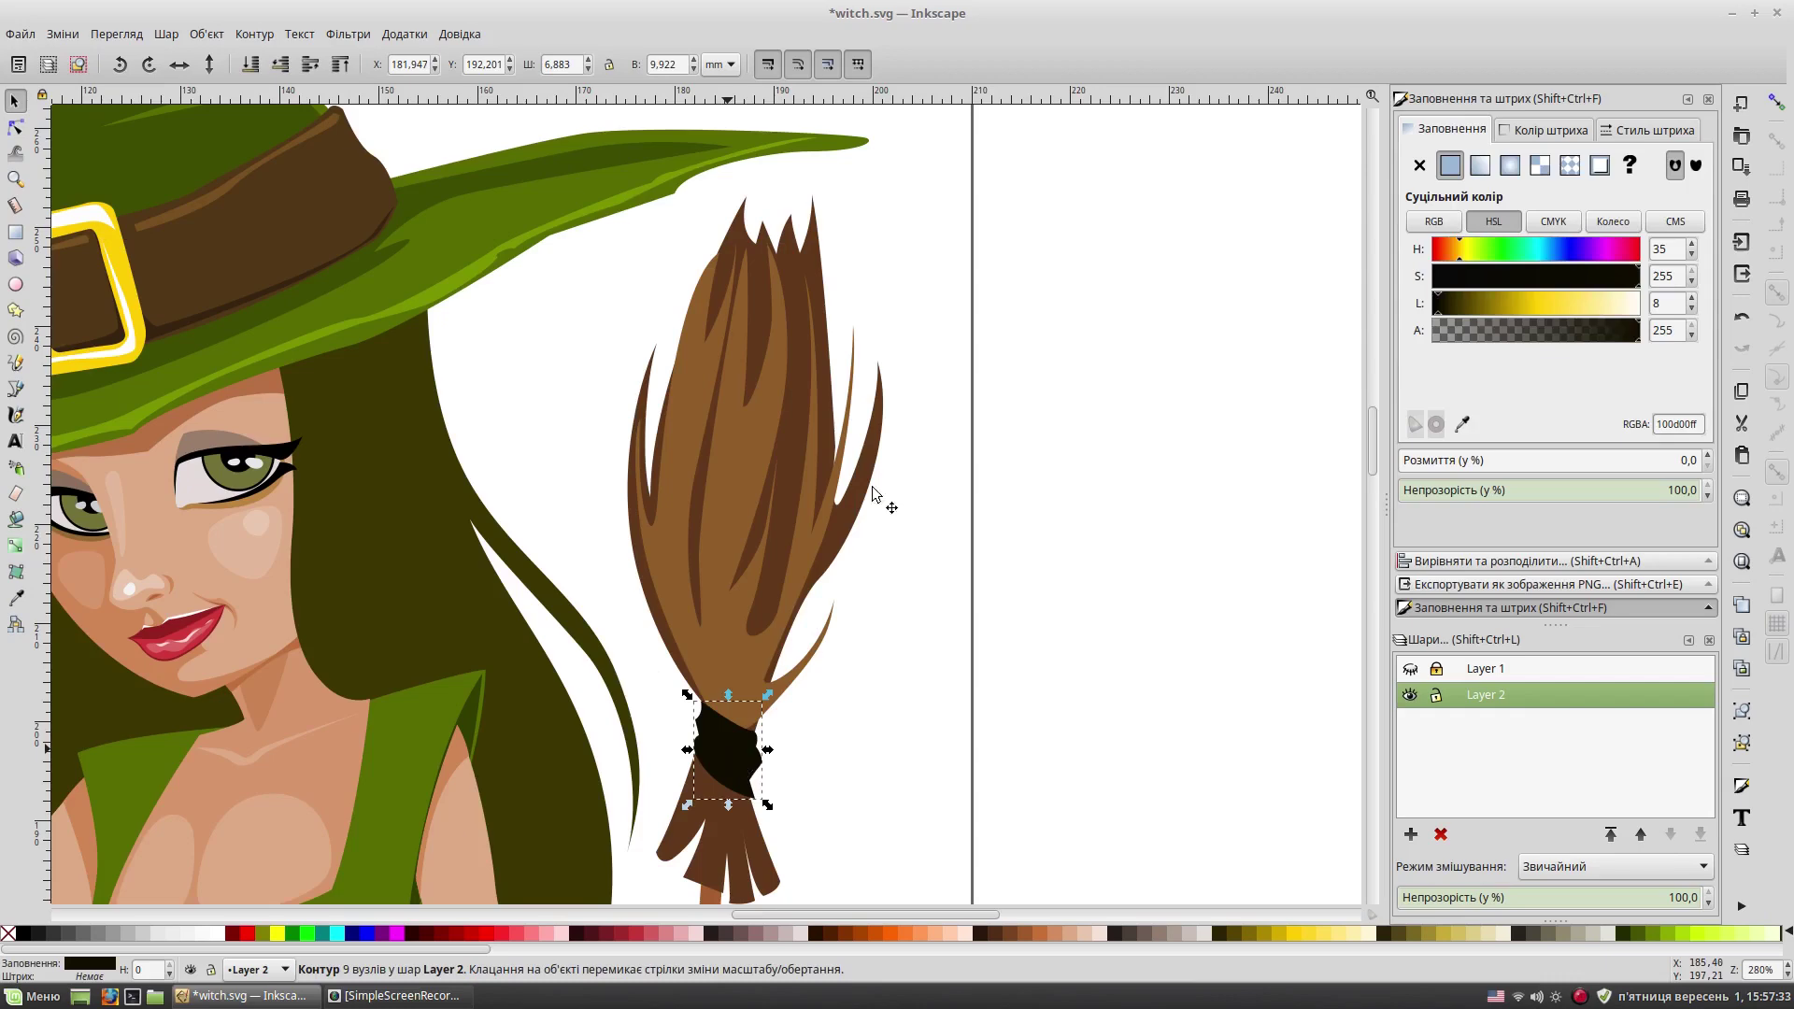
{"action": "key", "text": "Escape"}
{"action": "scroll", "coordinate": [785, 561], "scroll_direction": "down", "scroll_amount": 4}
{"action": "key", "text": "b"}
{"action": "left_click", "coordinate": [670, 620]}
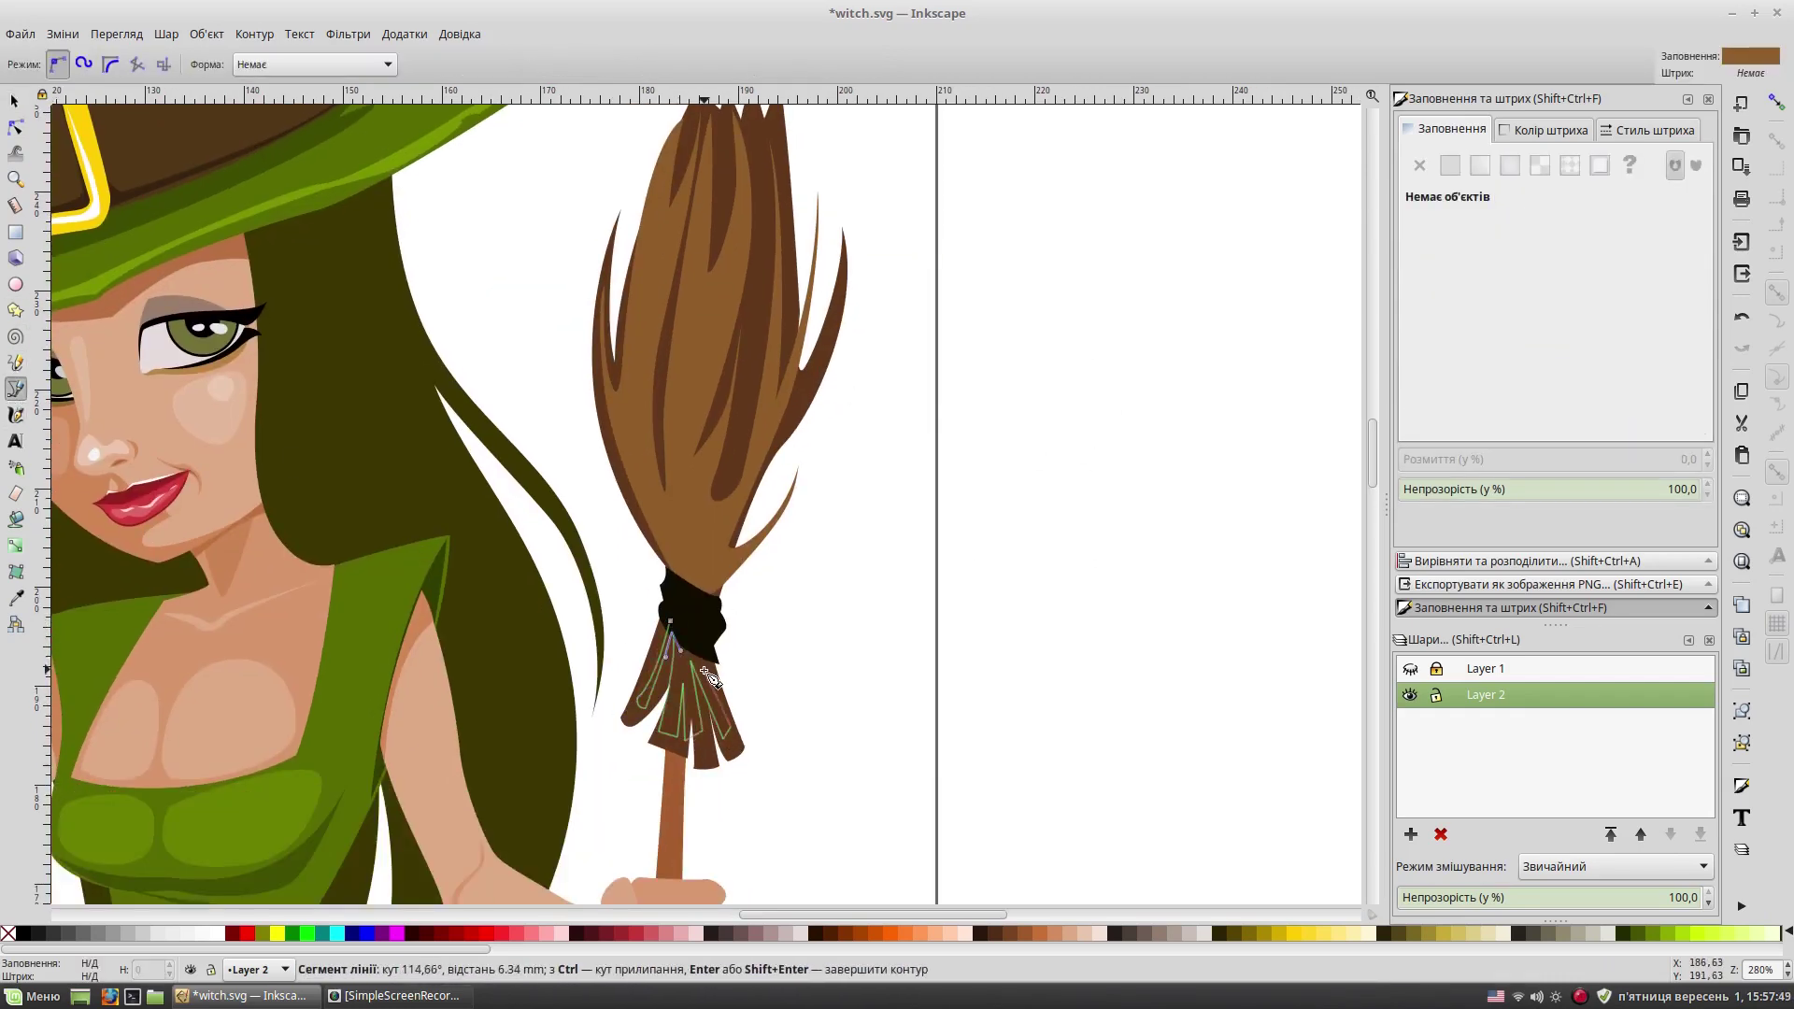
{"action": "left_click", "coordinate": [673, 621]}
{"action": "key", "text": "s"}
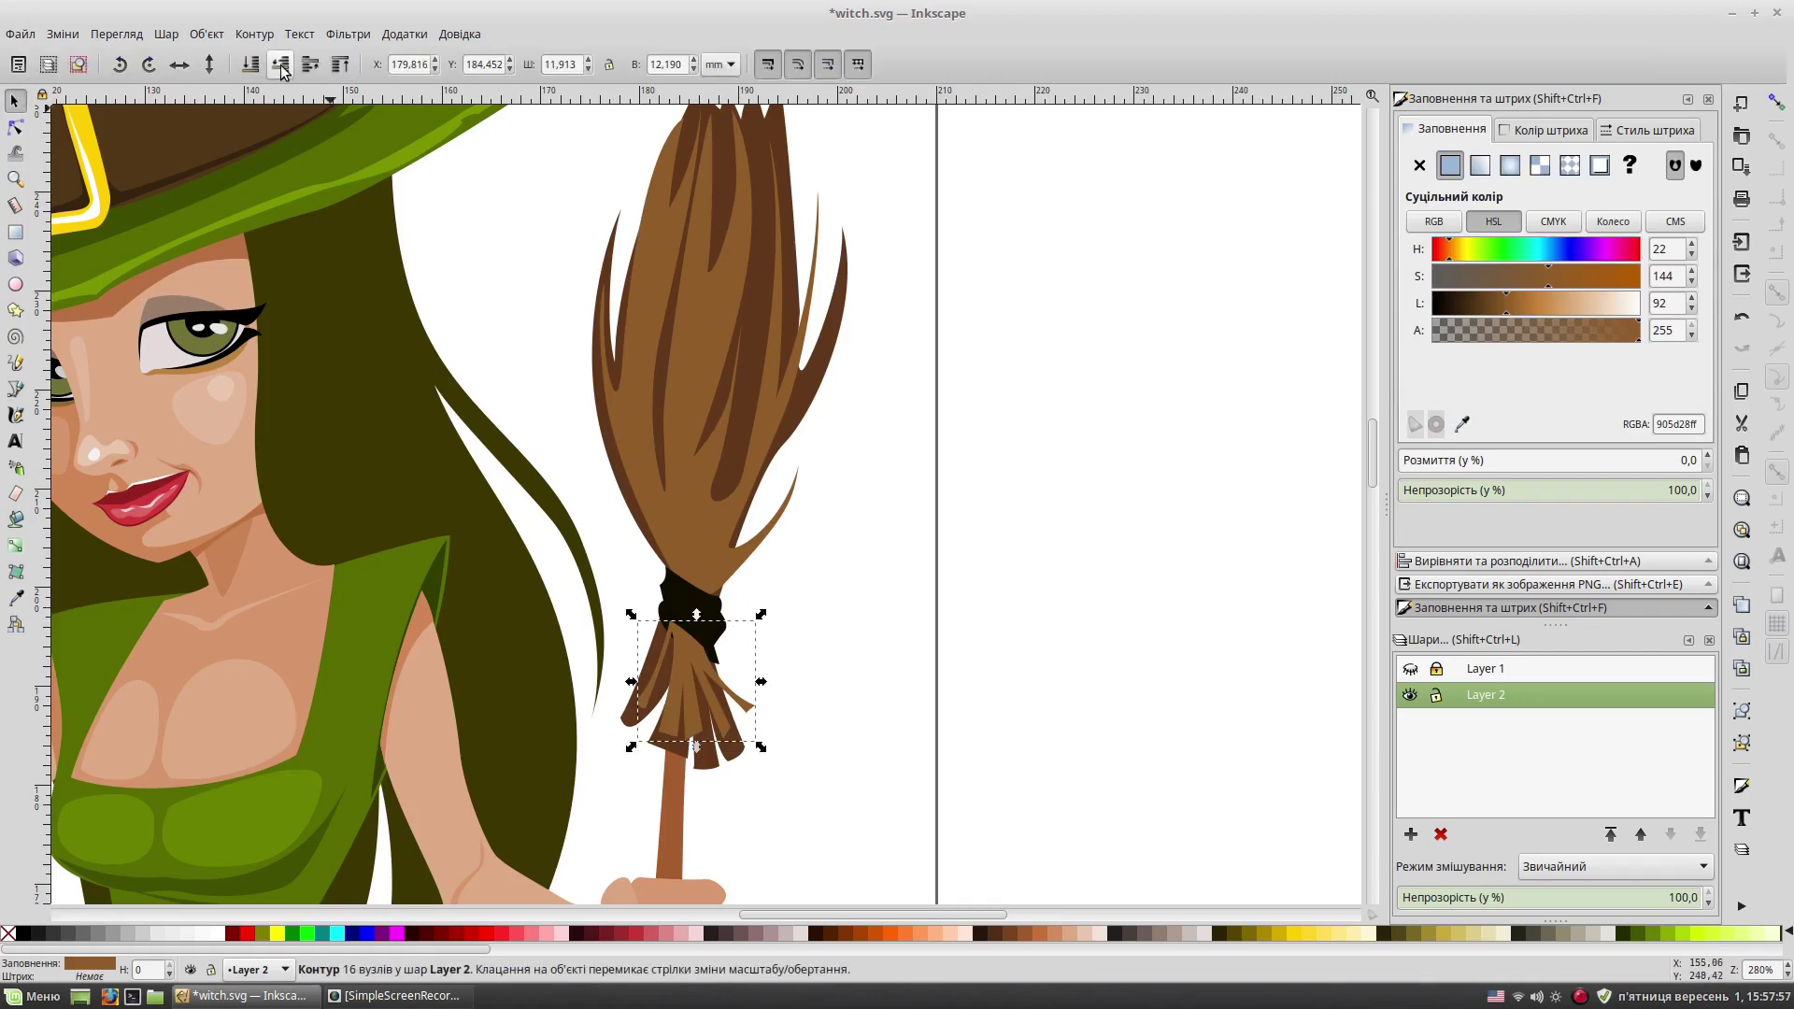
{"action": "key", "text": "Escape"}
{"action": "scroll", "coordinate": [655, 594], "scroll_direction": "down", "scroll_amount": 2}
{"action": "key", "text": "plus"}
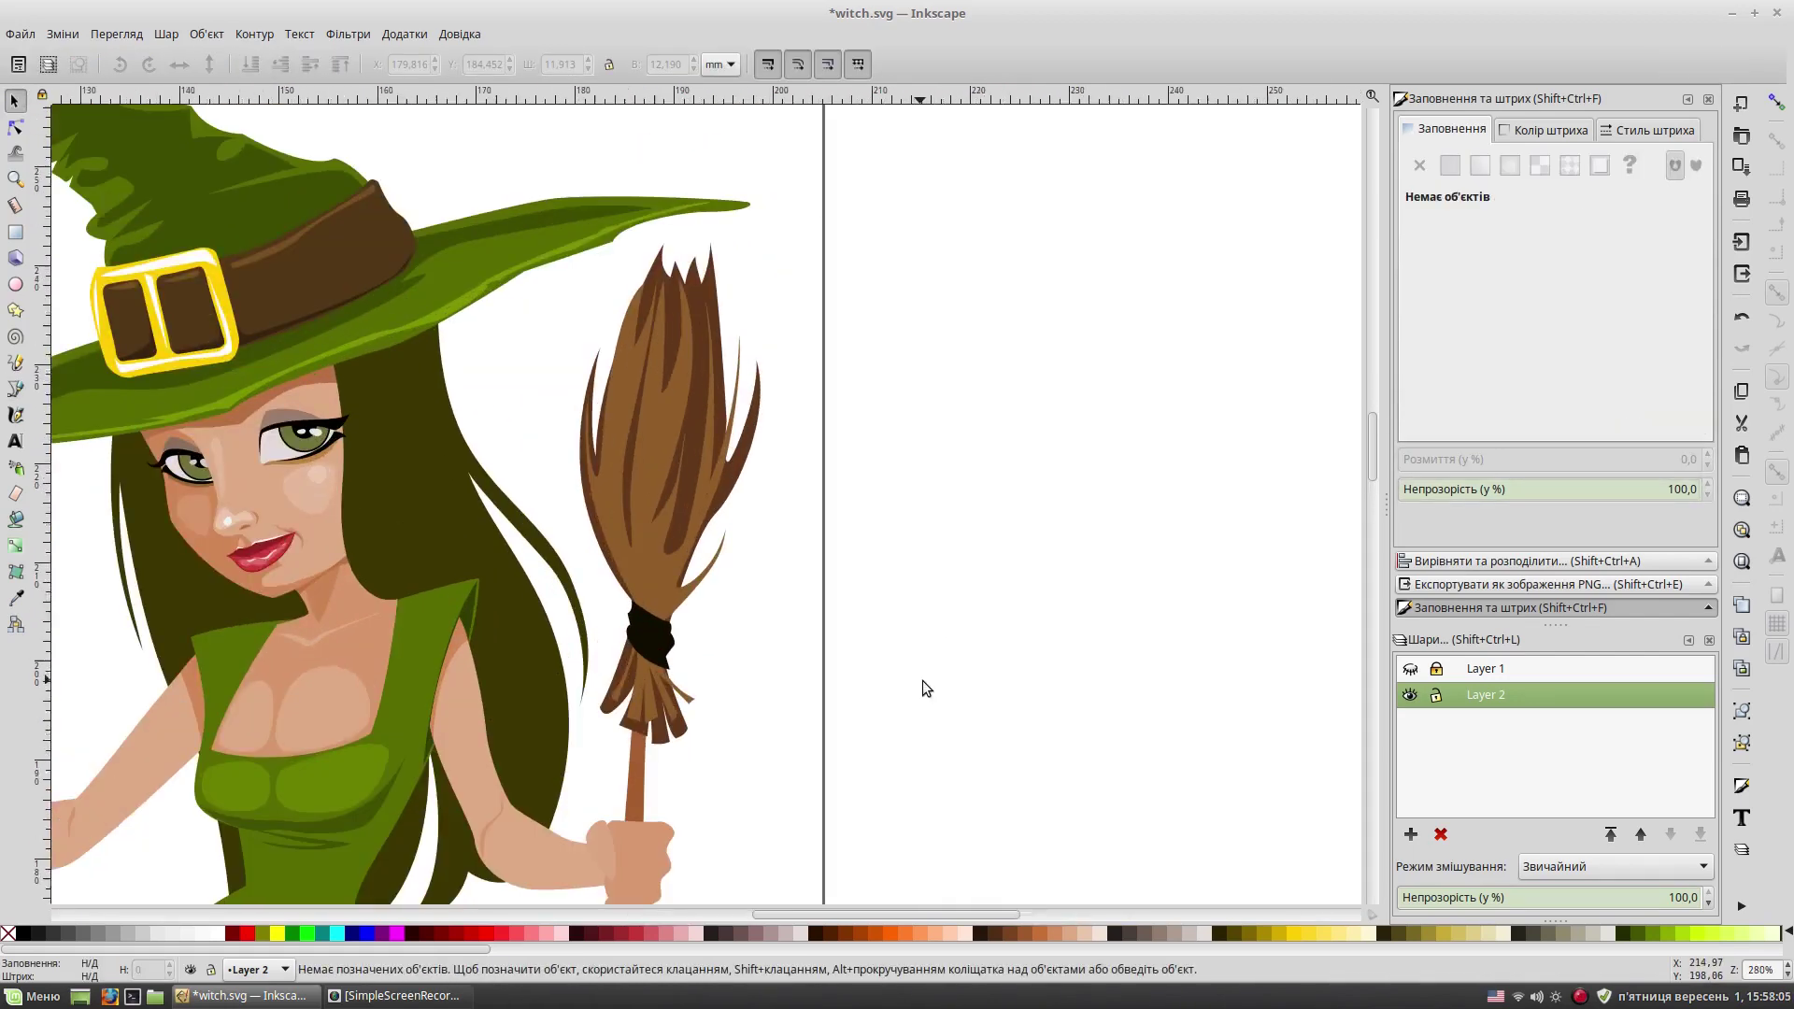
Step: Draw a curved brown highlight shape around the black broom binding
{"action": "key", "text": "plus"}
{"action": "key", "text": "plus"}
{"action": "key", "text": "plus"}
{"action": "key", "text": "b"}
{"action": "scroll", "coordinate": [857, 480], "scroll_direction": "down", "scroll_amount": 3}
{"action": "left_click", "coordinate": [627, 484]}
{"action": "left_click_drag", "start_coordinate": [687, 518], "coordinate": [710, 528]}
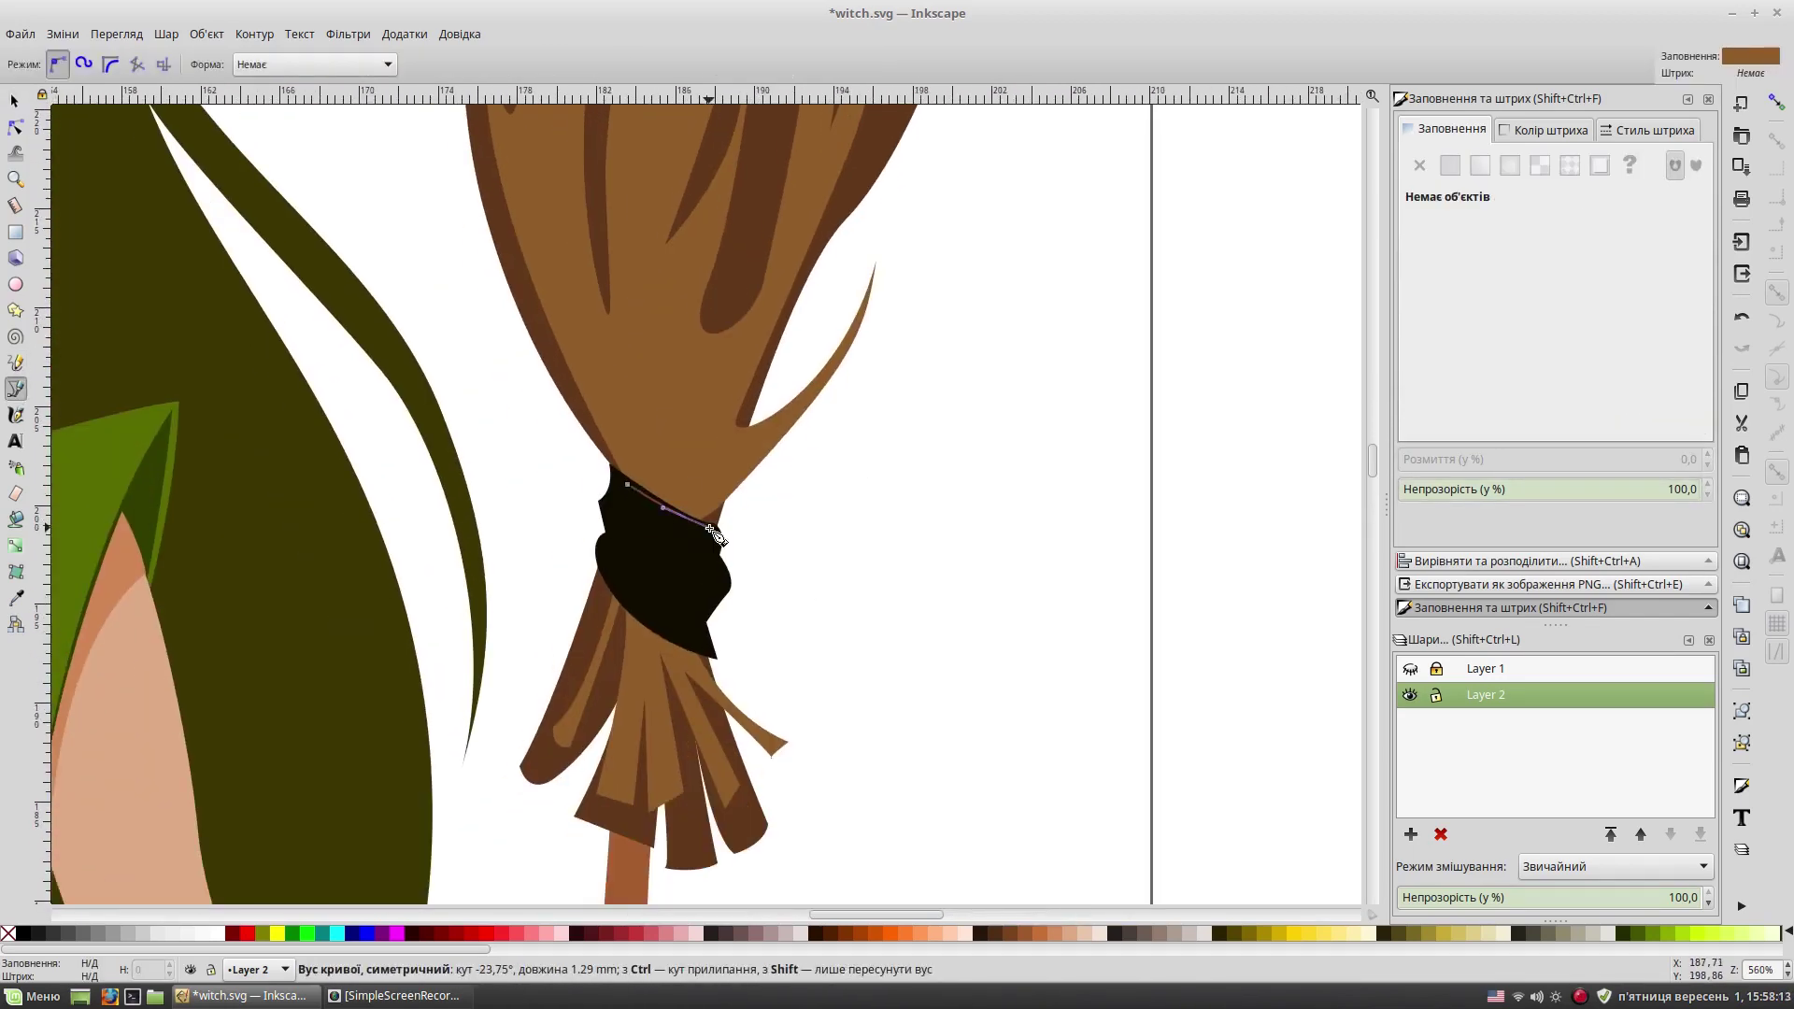
{"action": "left_click", "coordinate": [627, 484]}
{"action": "key", "text": "s"}
{"action": "key", "text": "Escape"}
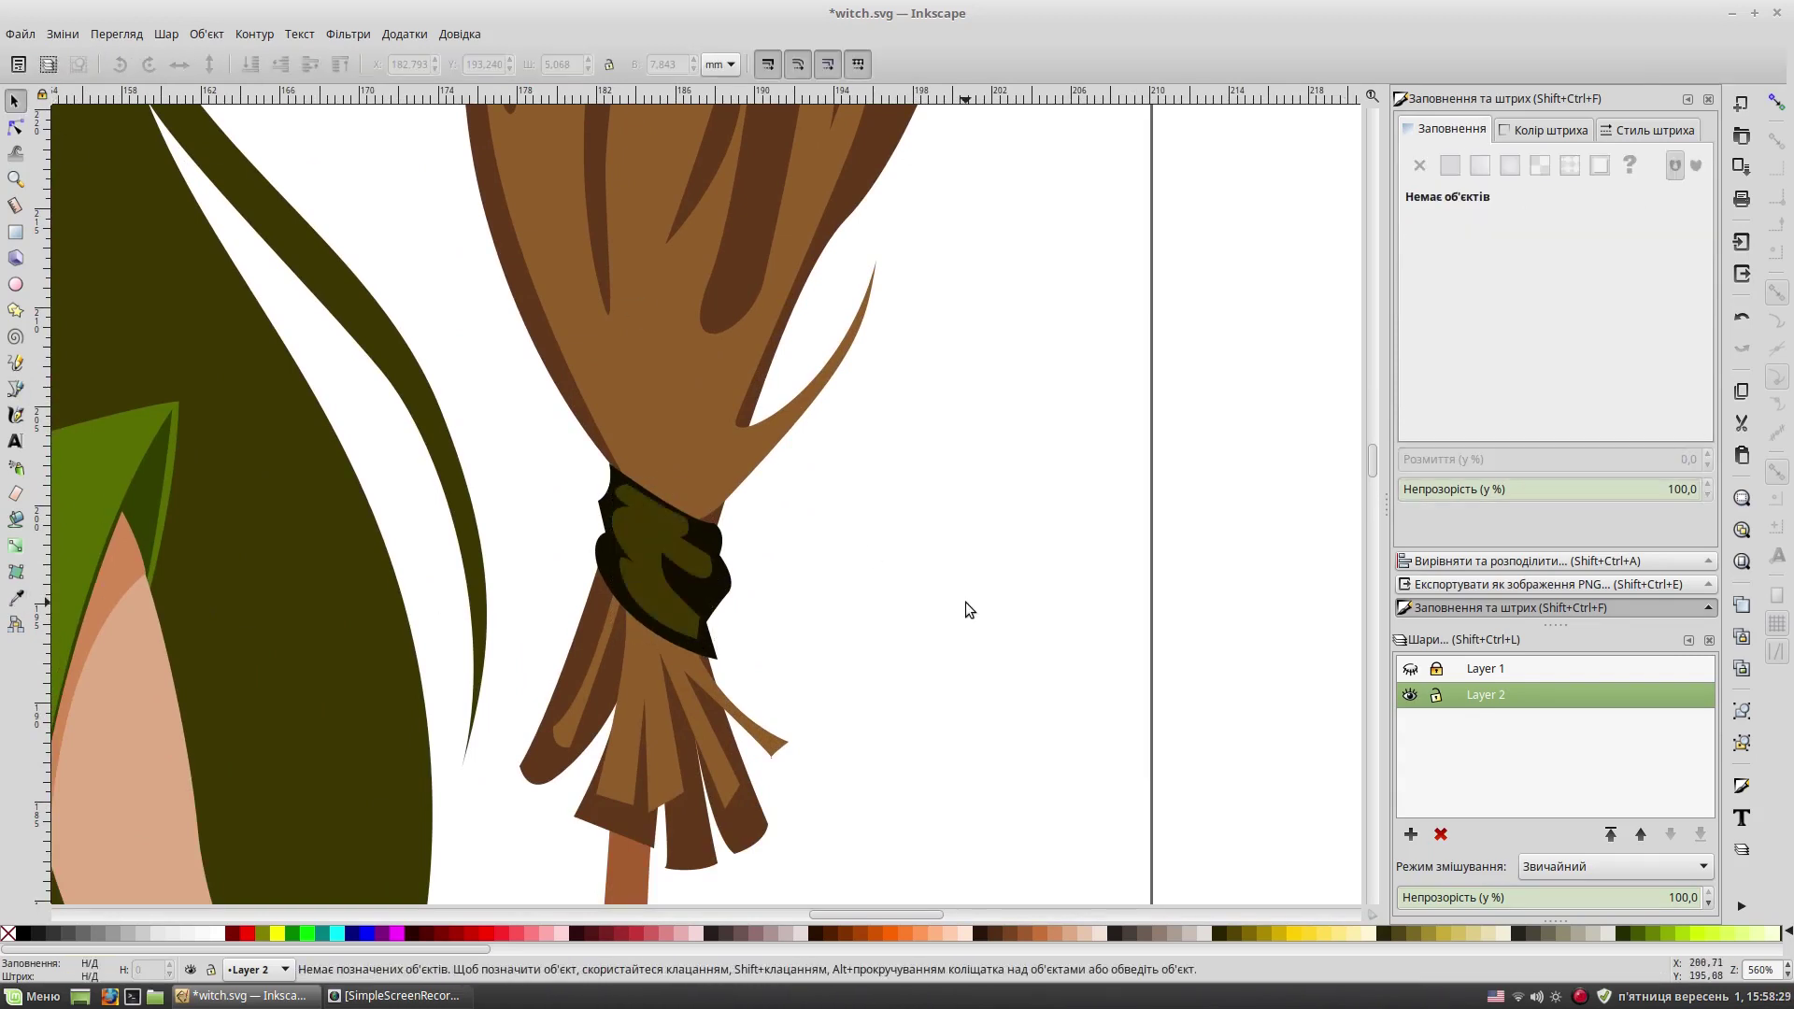
{"action": "scroll", "coordinate": [967, 608], "scroll_direction": "down", "scroll_amount": 3}
{"action": "scroll", "coordinate": [966, 609], "scroll_direction": "down", "scroll_amount": 3}
Step: Draw a shape at the top of the broom shaft and lighten its brown
{"action": "key", "text": "b"}
{"action": "left_click", "coordinate": [692, 236]}
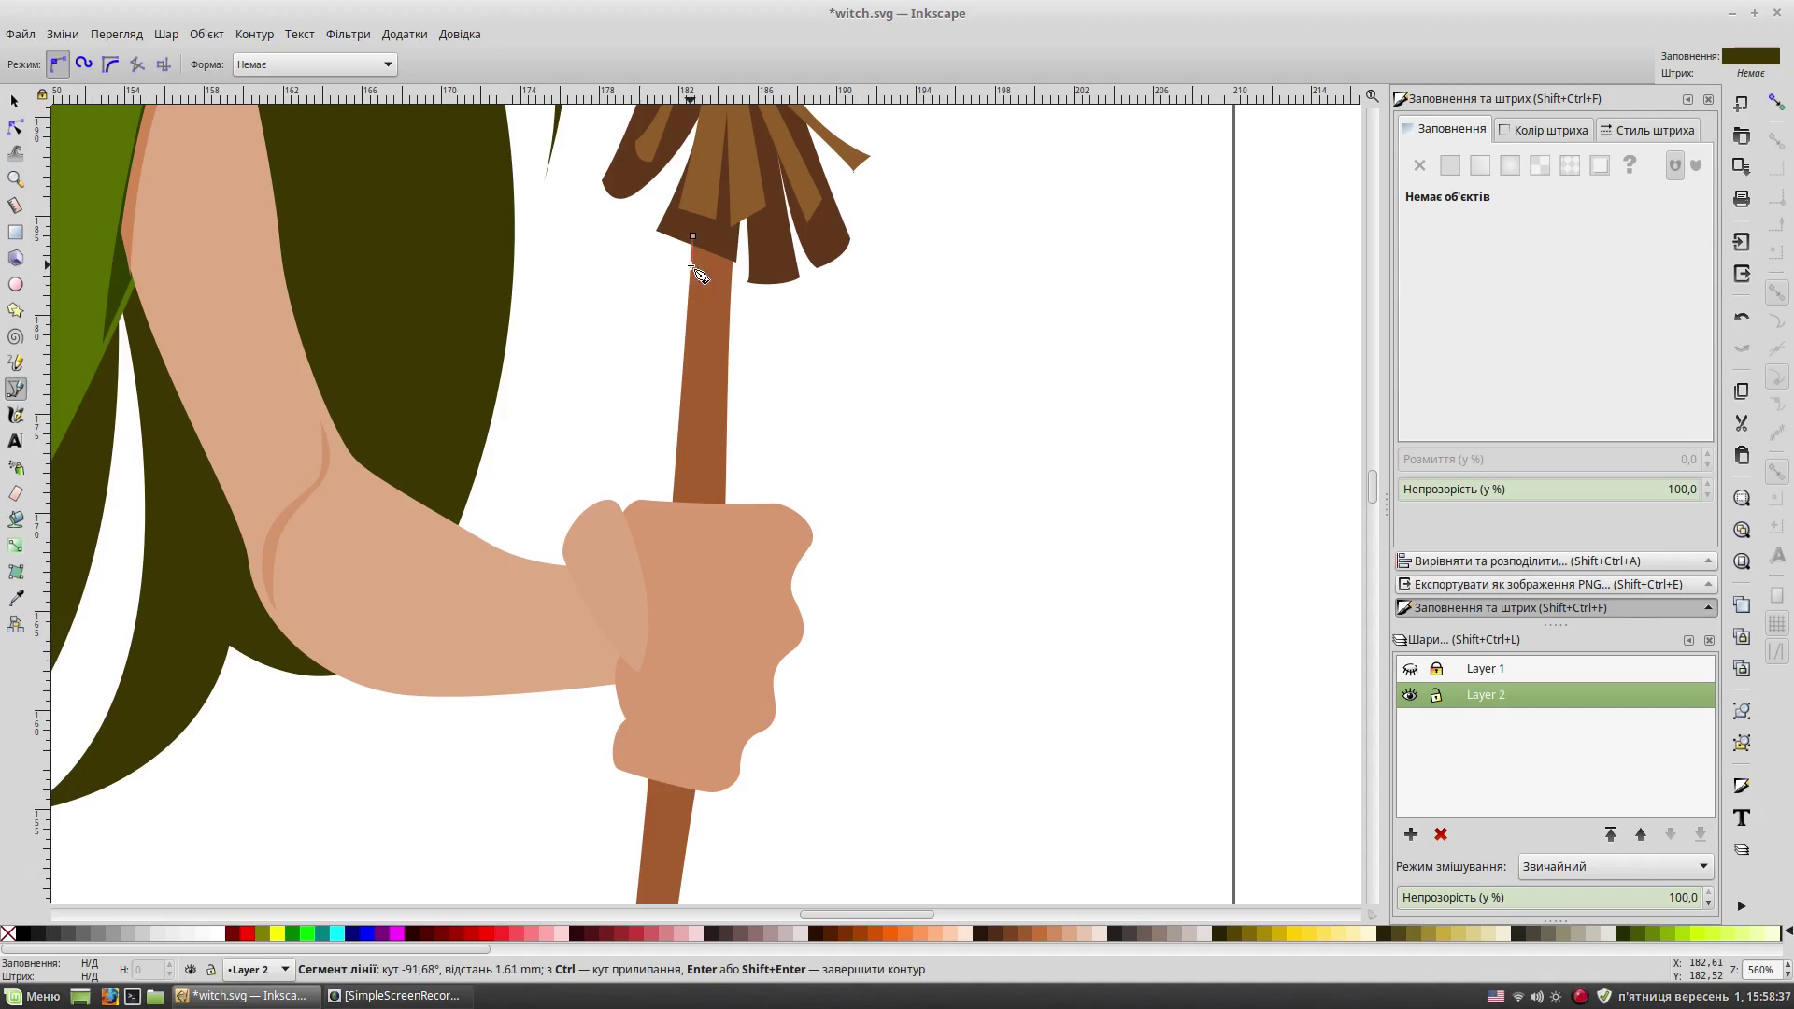
{"action": "left_click", "coordinate": [692, 235]}
{"action": "left_click_drag", "start_coordinate": [1542, 303], "coordinate": [1501, 305]}
{"action": "key", "text": "s"}
{"action": "key", "text": "Escape"}
{"action": "key", "text": "5"}
{"action": "key", "text": "grave"}
{"action": "scroll", "coordinate": [962, 474], "scroll_direction": "down", "scroll_amount": 5}
Step: Draw a dark stripe shape at the top of the broom handle
{"action": "left_click", "coordinate": [16, 387]}
{"action": "left_click", "coordinate": [699, 328]}
{"action": "left_click", "coordinate": [752, 330]}
{"action": "left_click", "coordinate": [699, 328]}
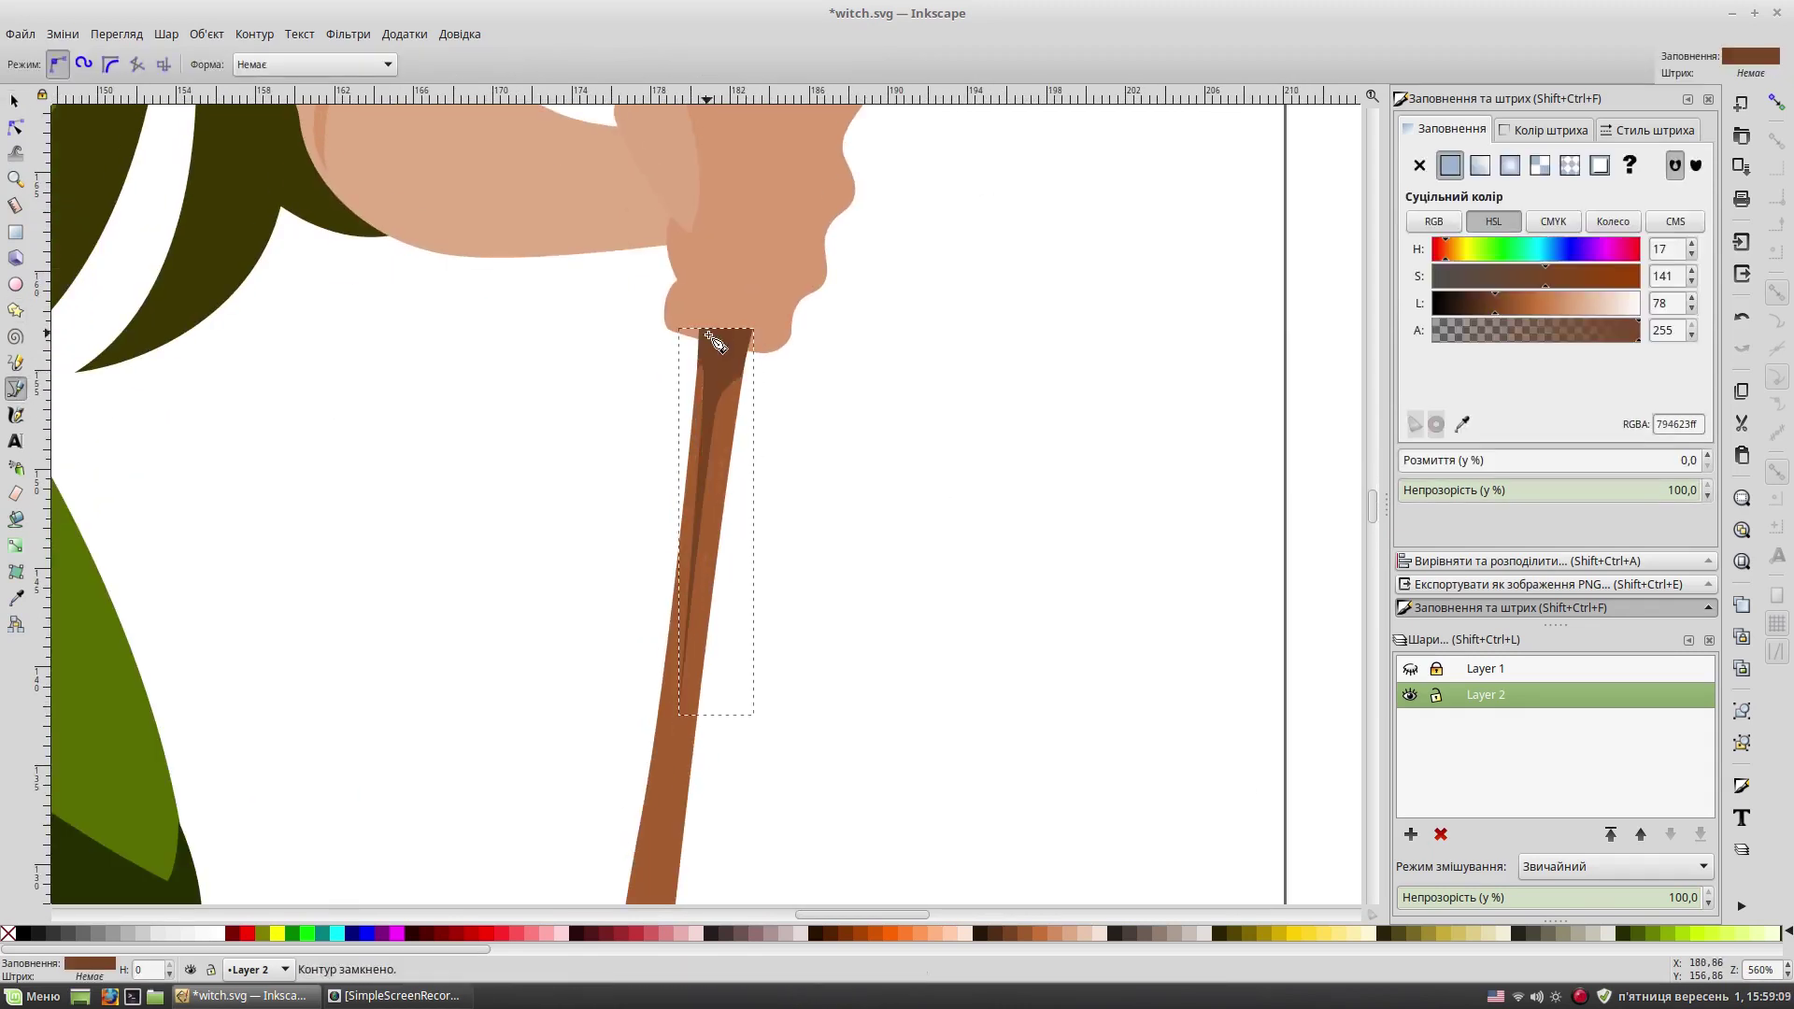
{"action": "scroll", "coordinate": [673, 421], "scroll_direction": "down", "scroll_amount": 3}
Step: Draw a long shading stripe running down the broom handle
{"action": "left_click", "coordinate": [660, 513]}
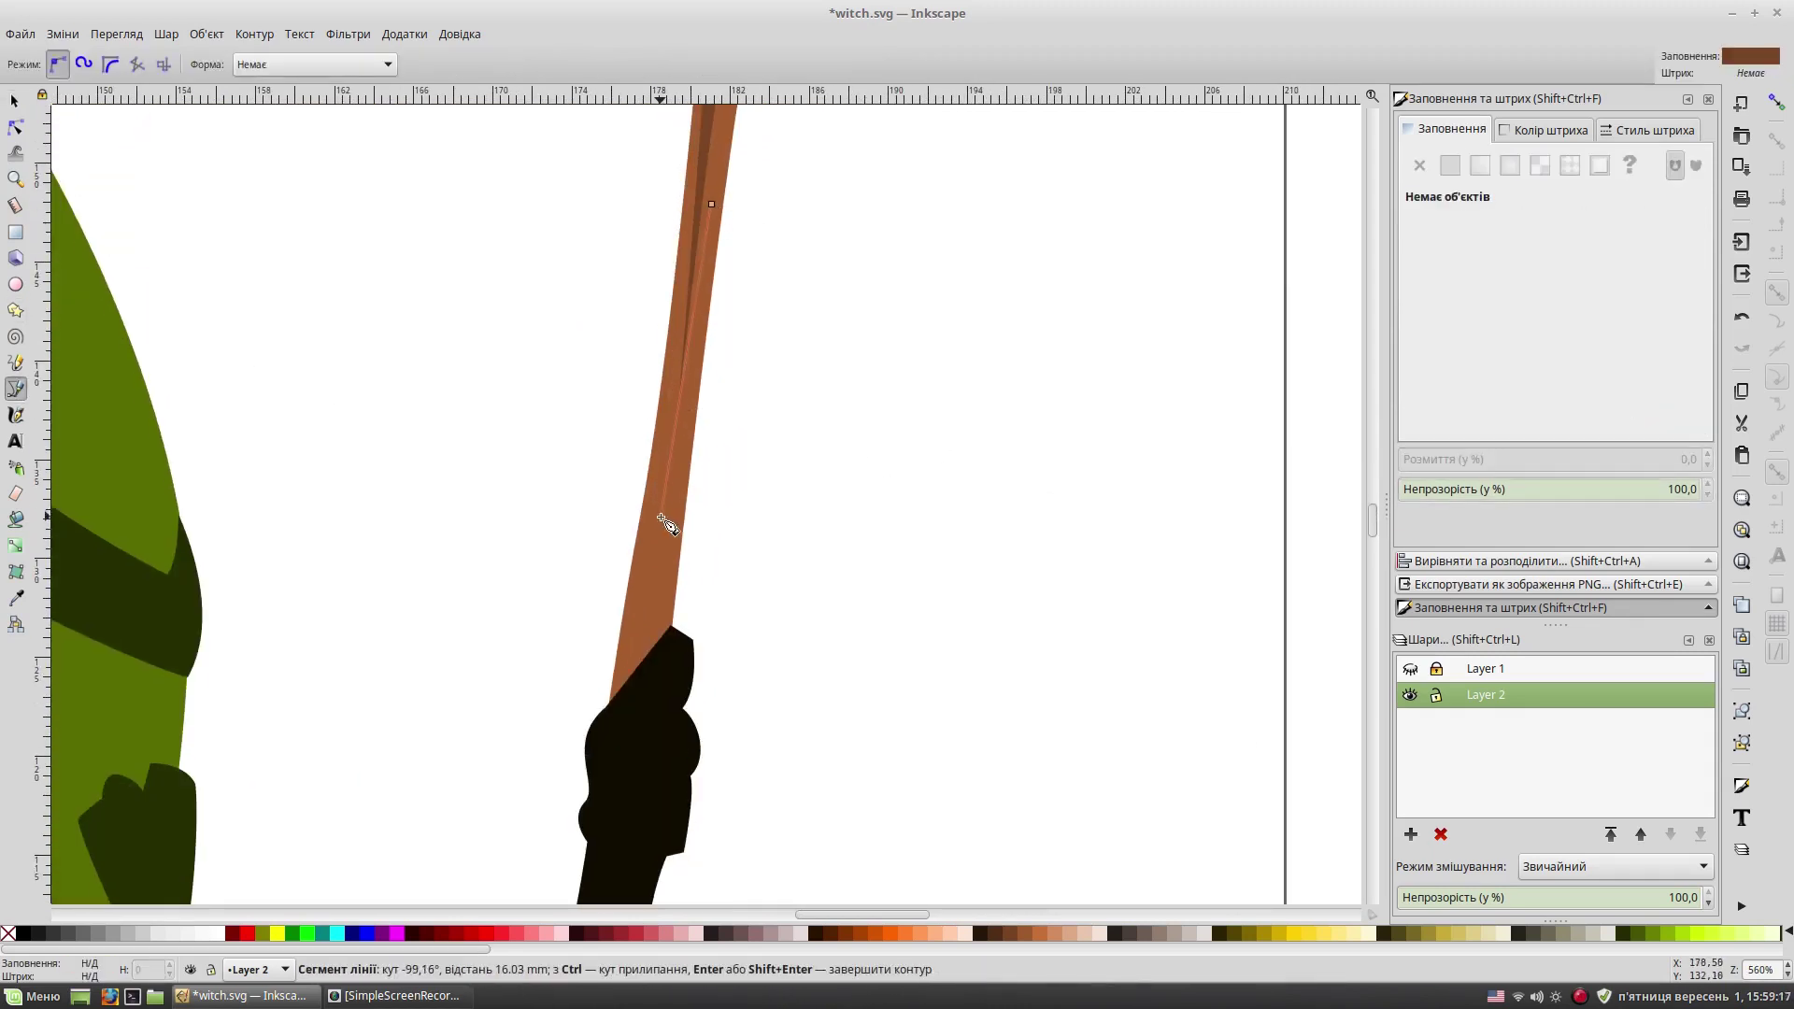
{"action": "scroll", "coordinate": [672, 468], "scroll_direction": "down", "scroll_amount": 5}
{"action": "scroll", "coordinate": [748, 281], "scroll_direction": "left", "scroll_amount": 3}
{"action": "left_click", "coordinate": [773, 196]}
{"action": "scroll", "coordinate": [710, 654], "scroll_direction": "down", "scroll_amount": 5}
{"action": "left_click", "coordinate": [760, 641]}
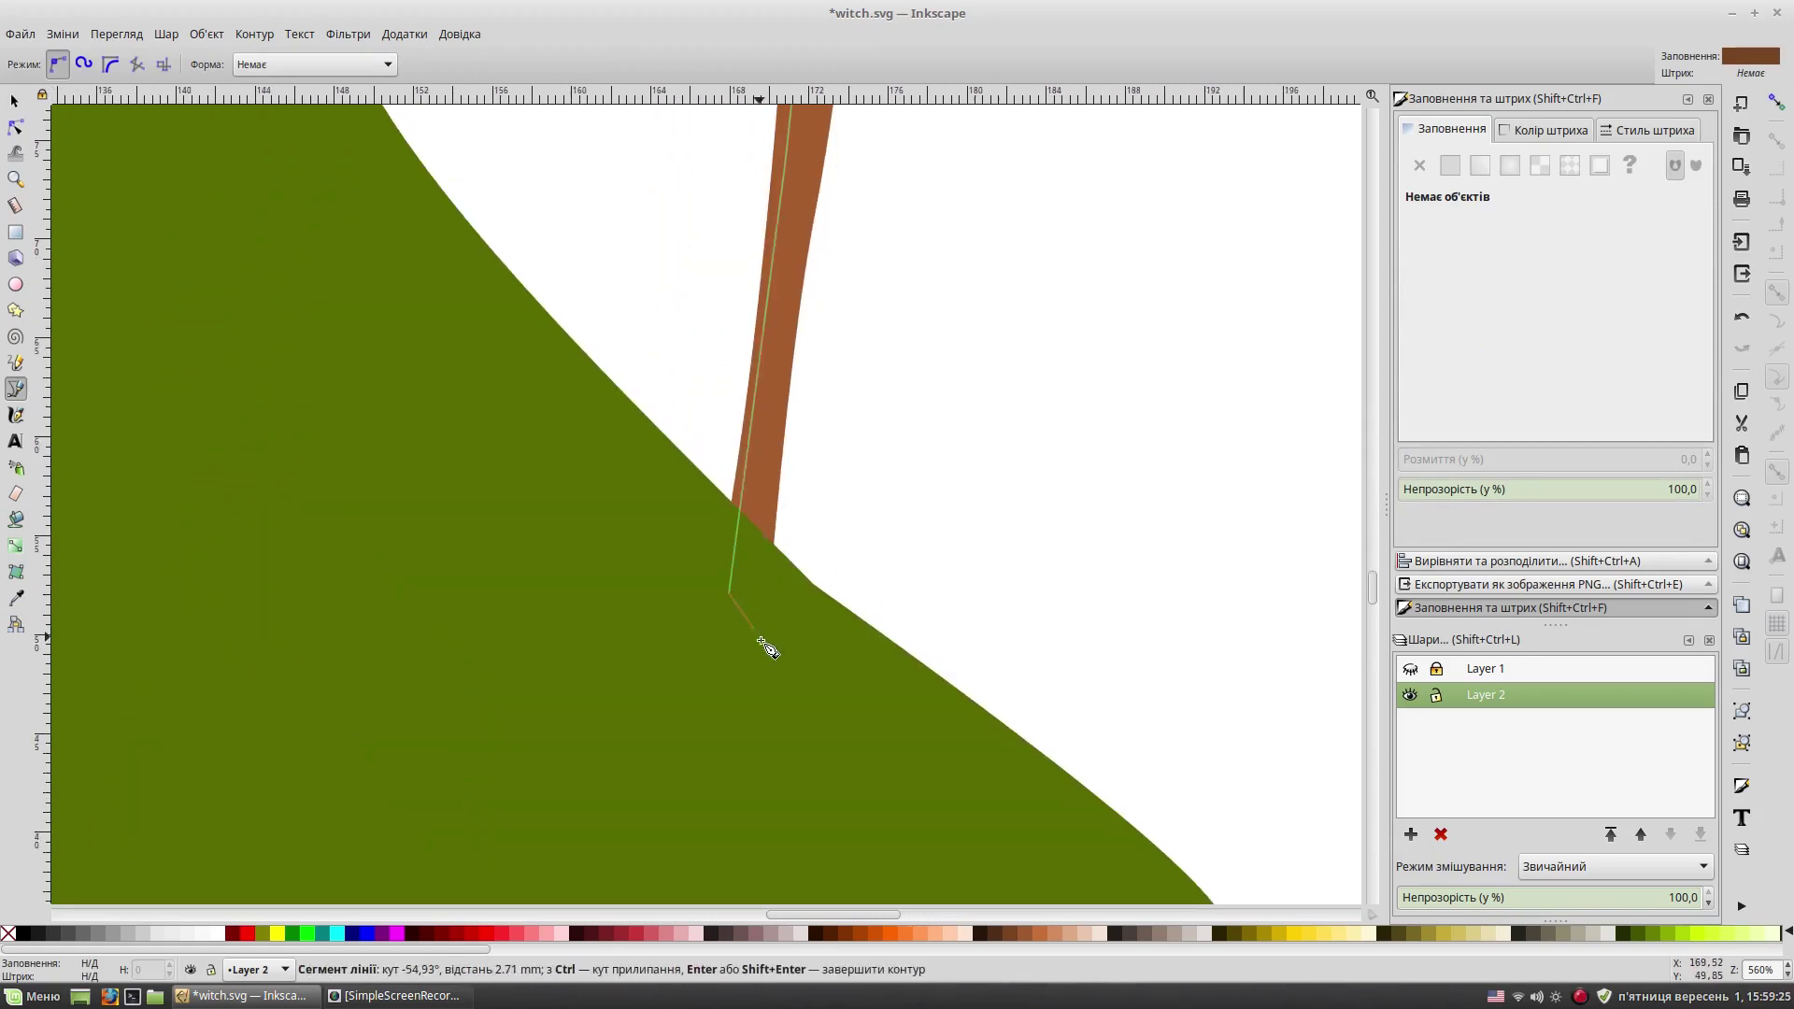
{"action": "scroll", "coordinate": [621, 748], "scroll_direction": "up", "scroll_amount": 5}
{"action": "scroll", "coordinate": [673, 421], "scroll_direction": "up", "scroll_amount": 3}
{"action": "key", "text": "Return"}
{"action": "key", "text": "s"}
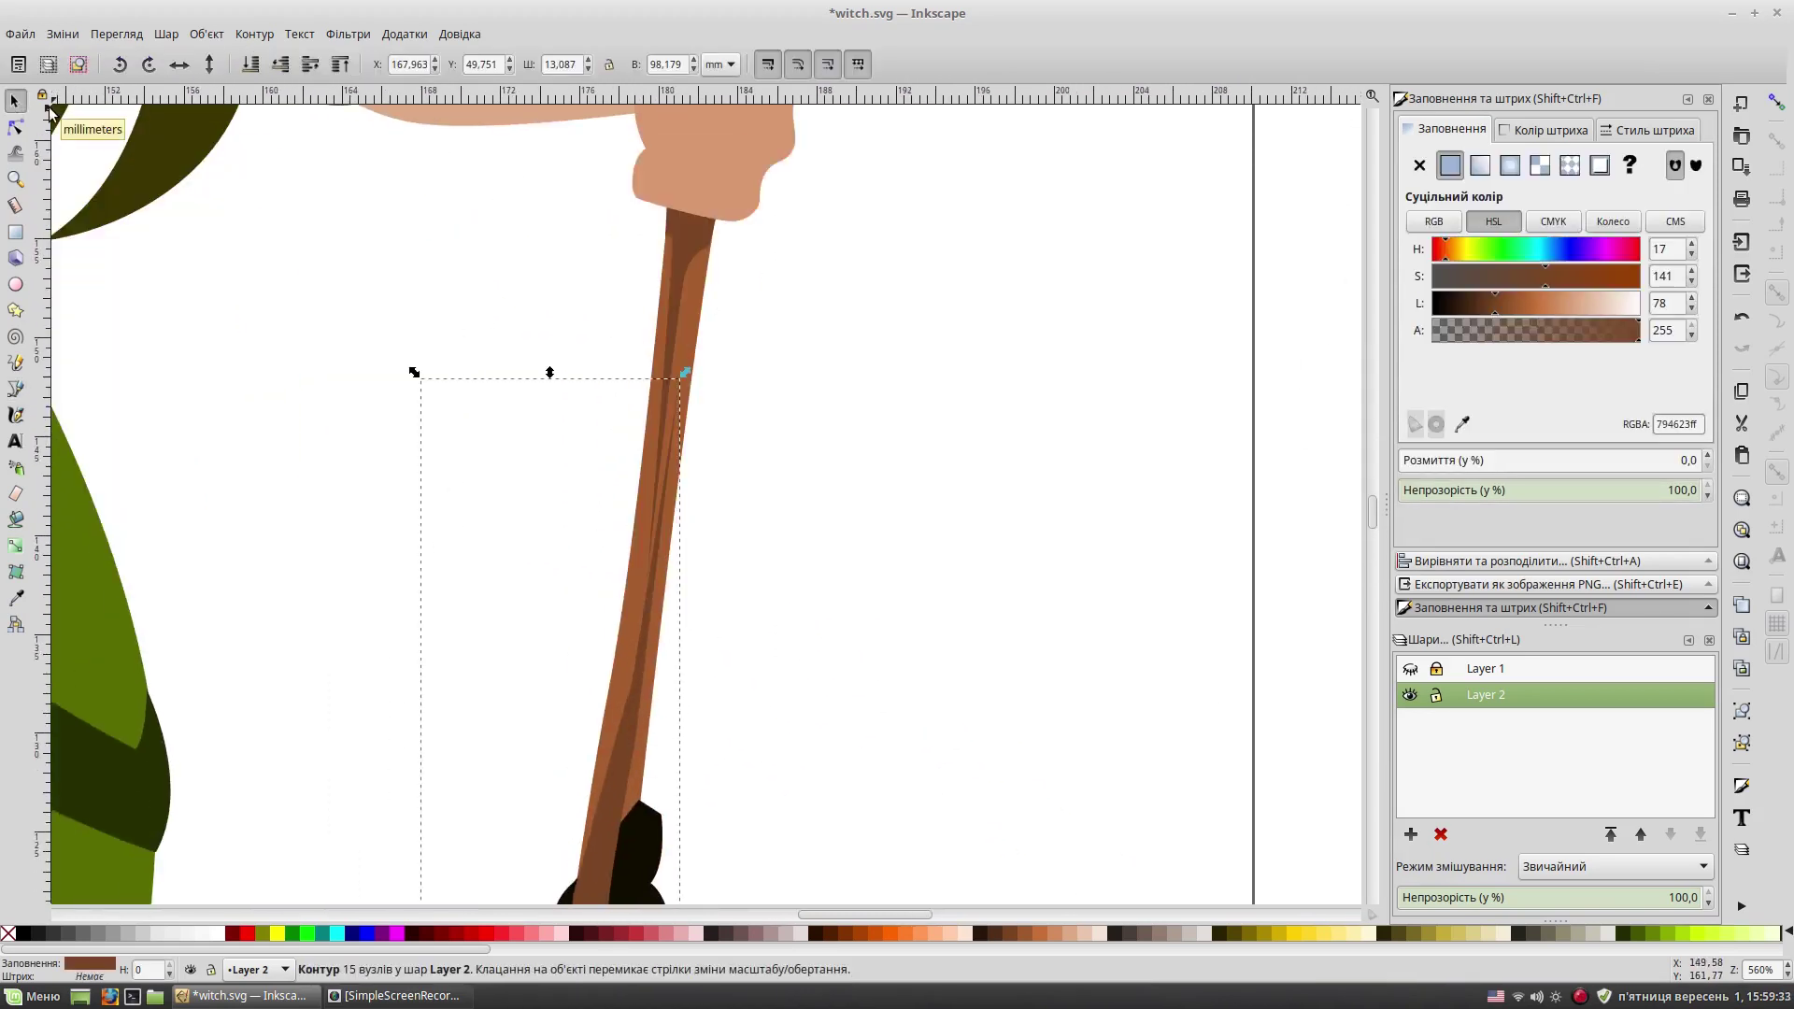
{"action": "left_click", "coordinate": [783, 462]}
{"action": "scroll", "coordinate": [783, 462], "scroll_direction": "down", "scroll_amount": 2, "text": "ctrl"}
{"action": "scroll", "coordinate": [823, 467], "scroll_direction": "up", "scroll_amount": 5}
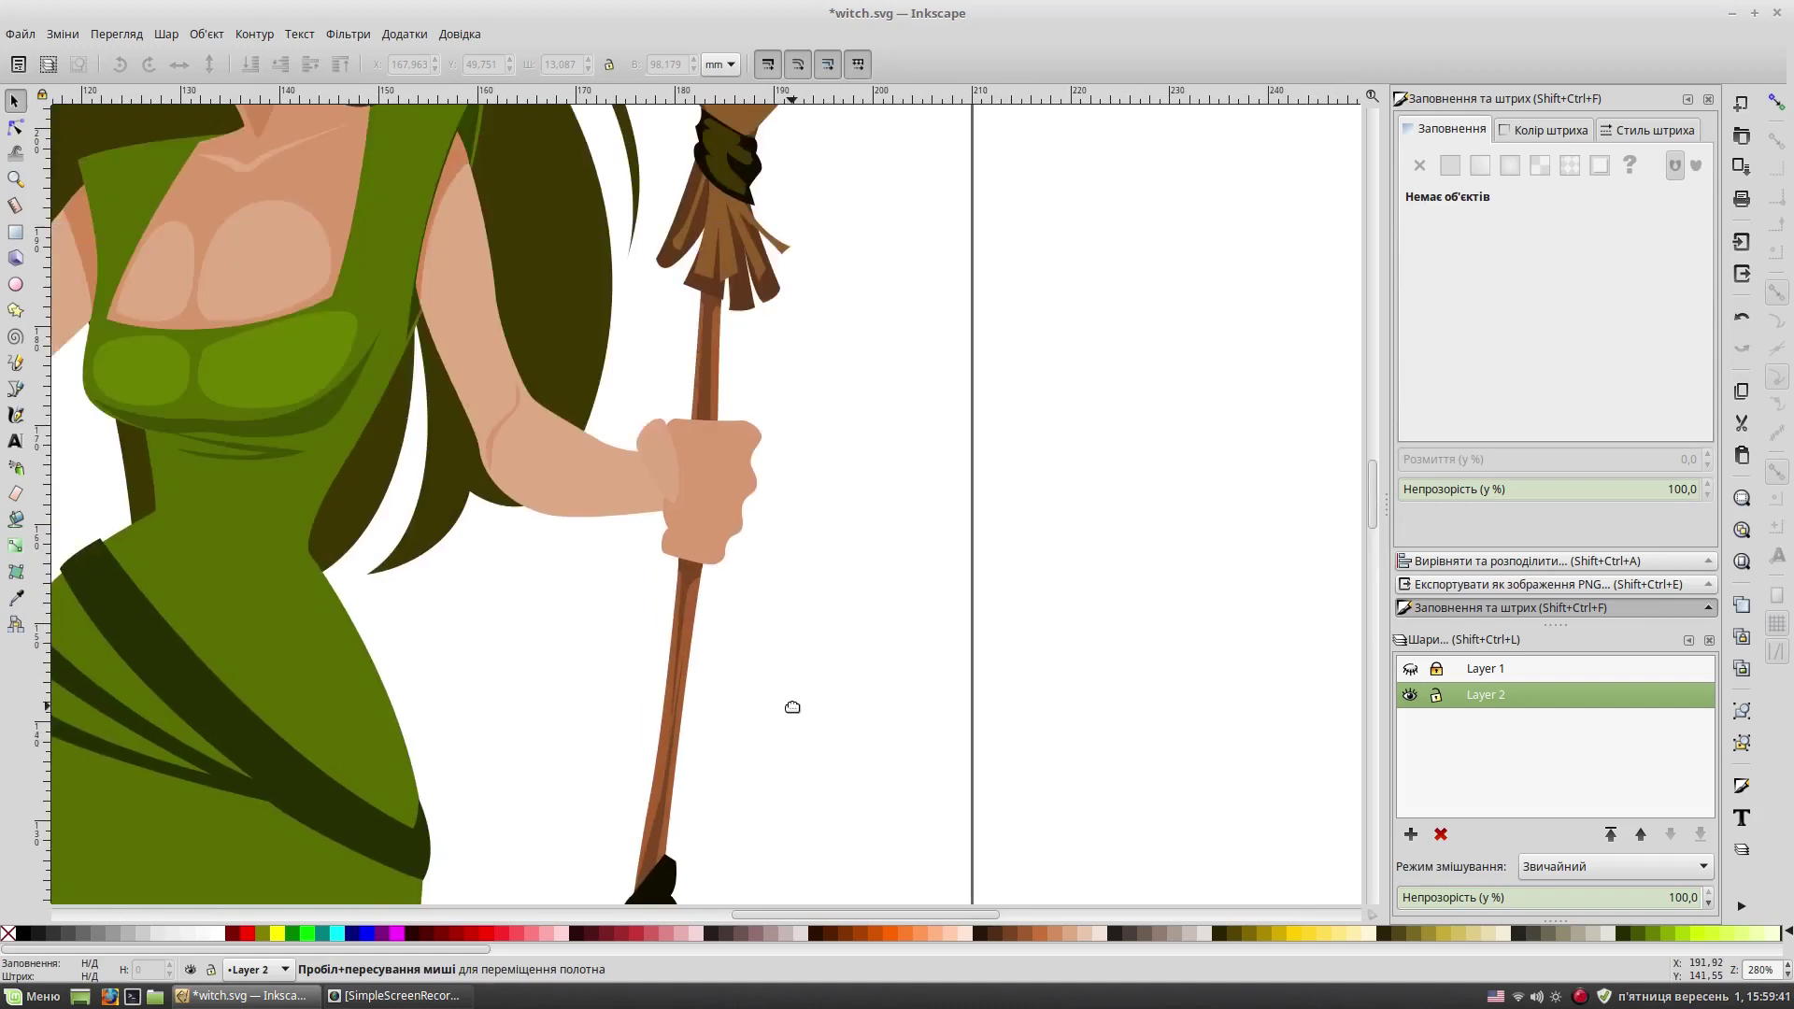
{"action": "scroll", "coordinate": [814, 524], "scroll_direction": "down", "scroll_amount": 3}
{"action": "scroll", "coordinate": [654, 636], "scroll_direction": "up", "scroll_amount": 3, "text": "ctrl"}
Step: Start a brown highlight on the dark lower binding, tracing down its right edge
{"action": "key", "text": "b"}
{"action": "left_click", "coordinate": [726, 373]}
{"action": "left_click", "coordinate": [822, 259]}
{"action": "left_click", "coordinate": [802, 328]}
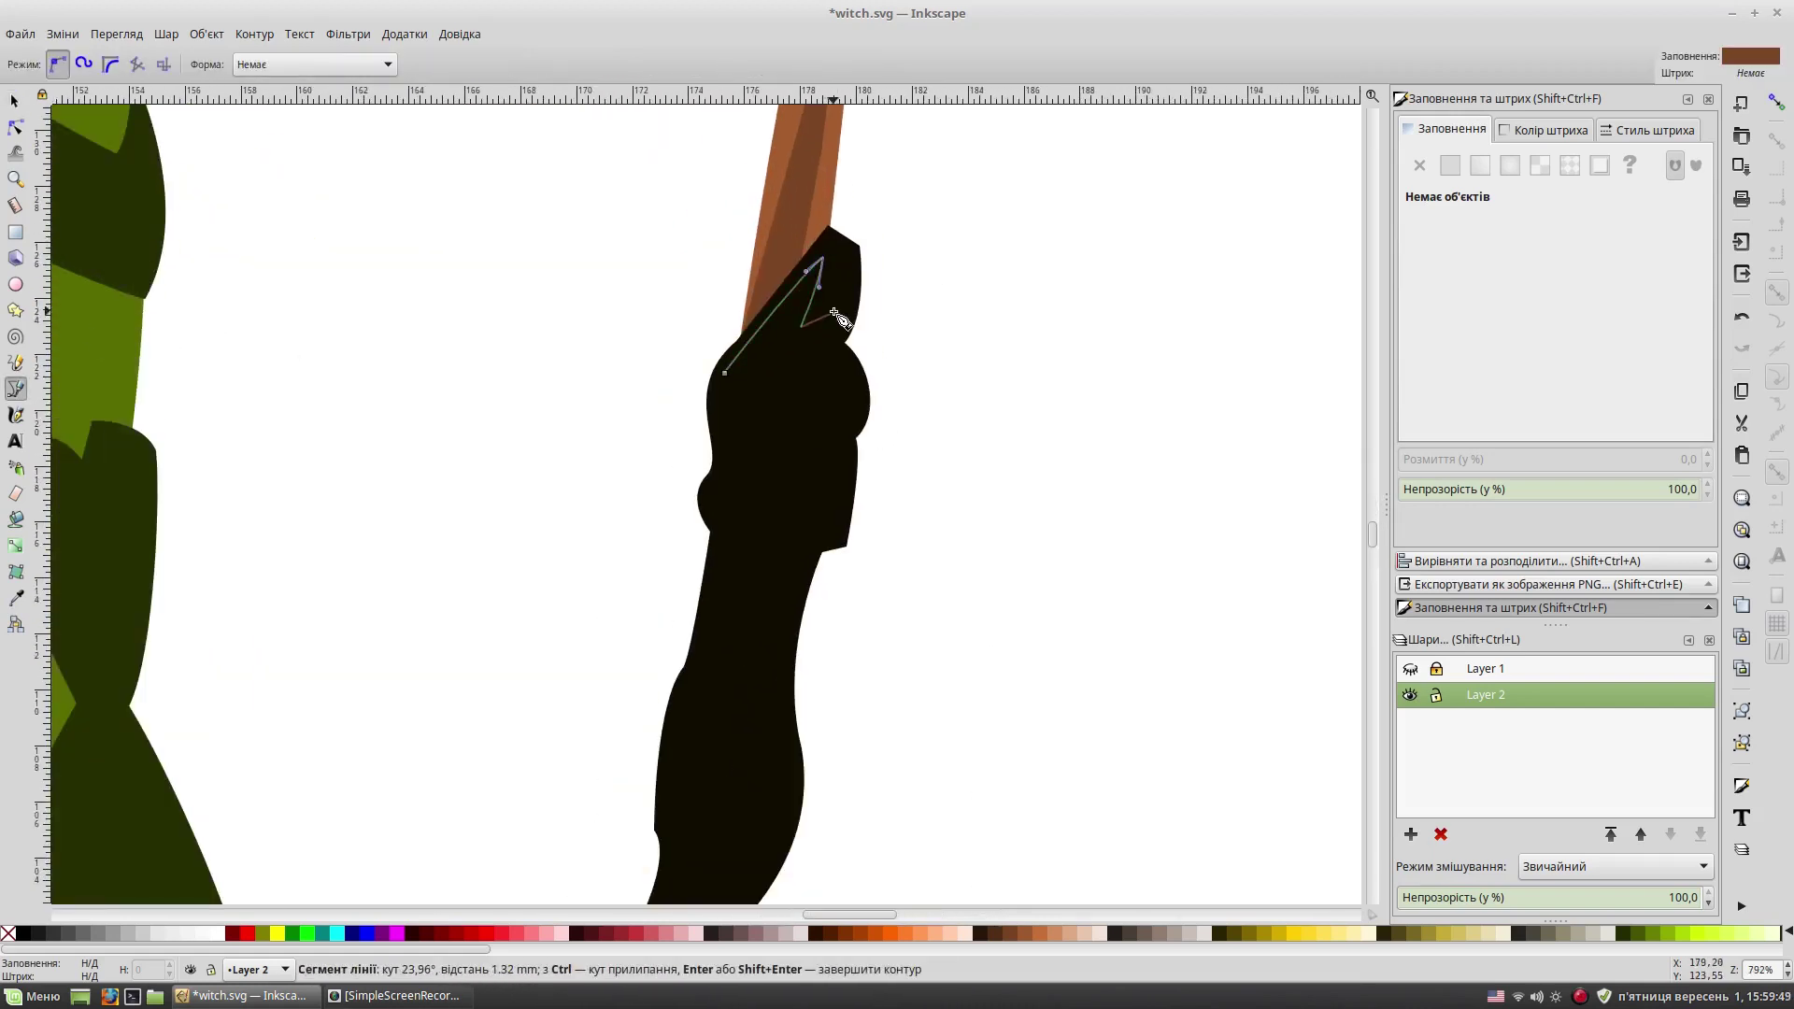
{"action": "left_click", "coordinate": [842, 453]}
{"action": "left_click", "coordinate": [818, 560]}
{"action": "scroll", "coordinate": [802, 520], "scroll_direction": "down", "scroll_amount": 4}
{"action": "scroll", "coordinate": [766, 561], "scroll_direction": "down", "scroll_amount": 5}
Step: Trace the binding highlight back up its left edge and close the shape
{"action": "left_click", "coordinate": [723, 544]}
{"action": "left_click", "coordinate": [728, 492]}
{"action": "left_click", "coordinate": [753, 417]}
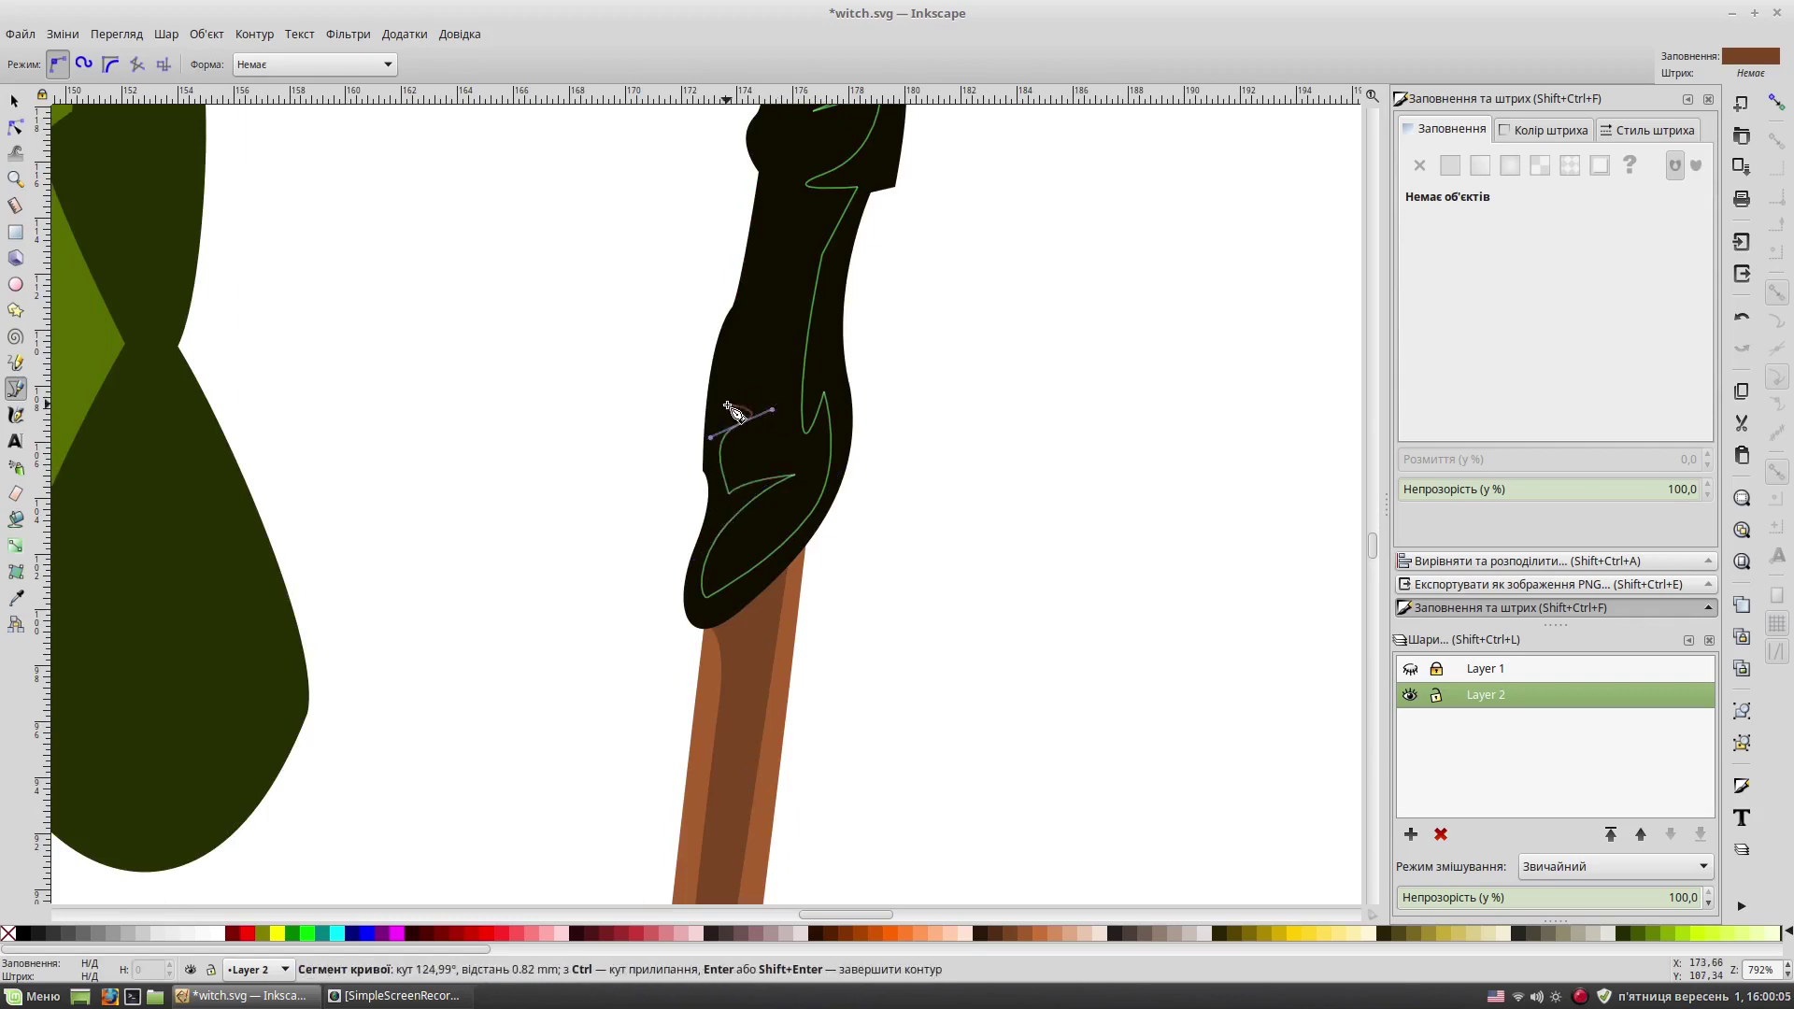
{"action": "left_click", "coordinate": [721, 368]}
{"action": "left_click", "coordinate": [785, 264]}
{"action": "scroll", "coordinate": [785, 264], "scroll_direction": "up", "scroll_amount": 4}
{"action": "left_click", "coordinate": [743, 369]}
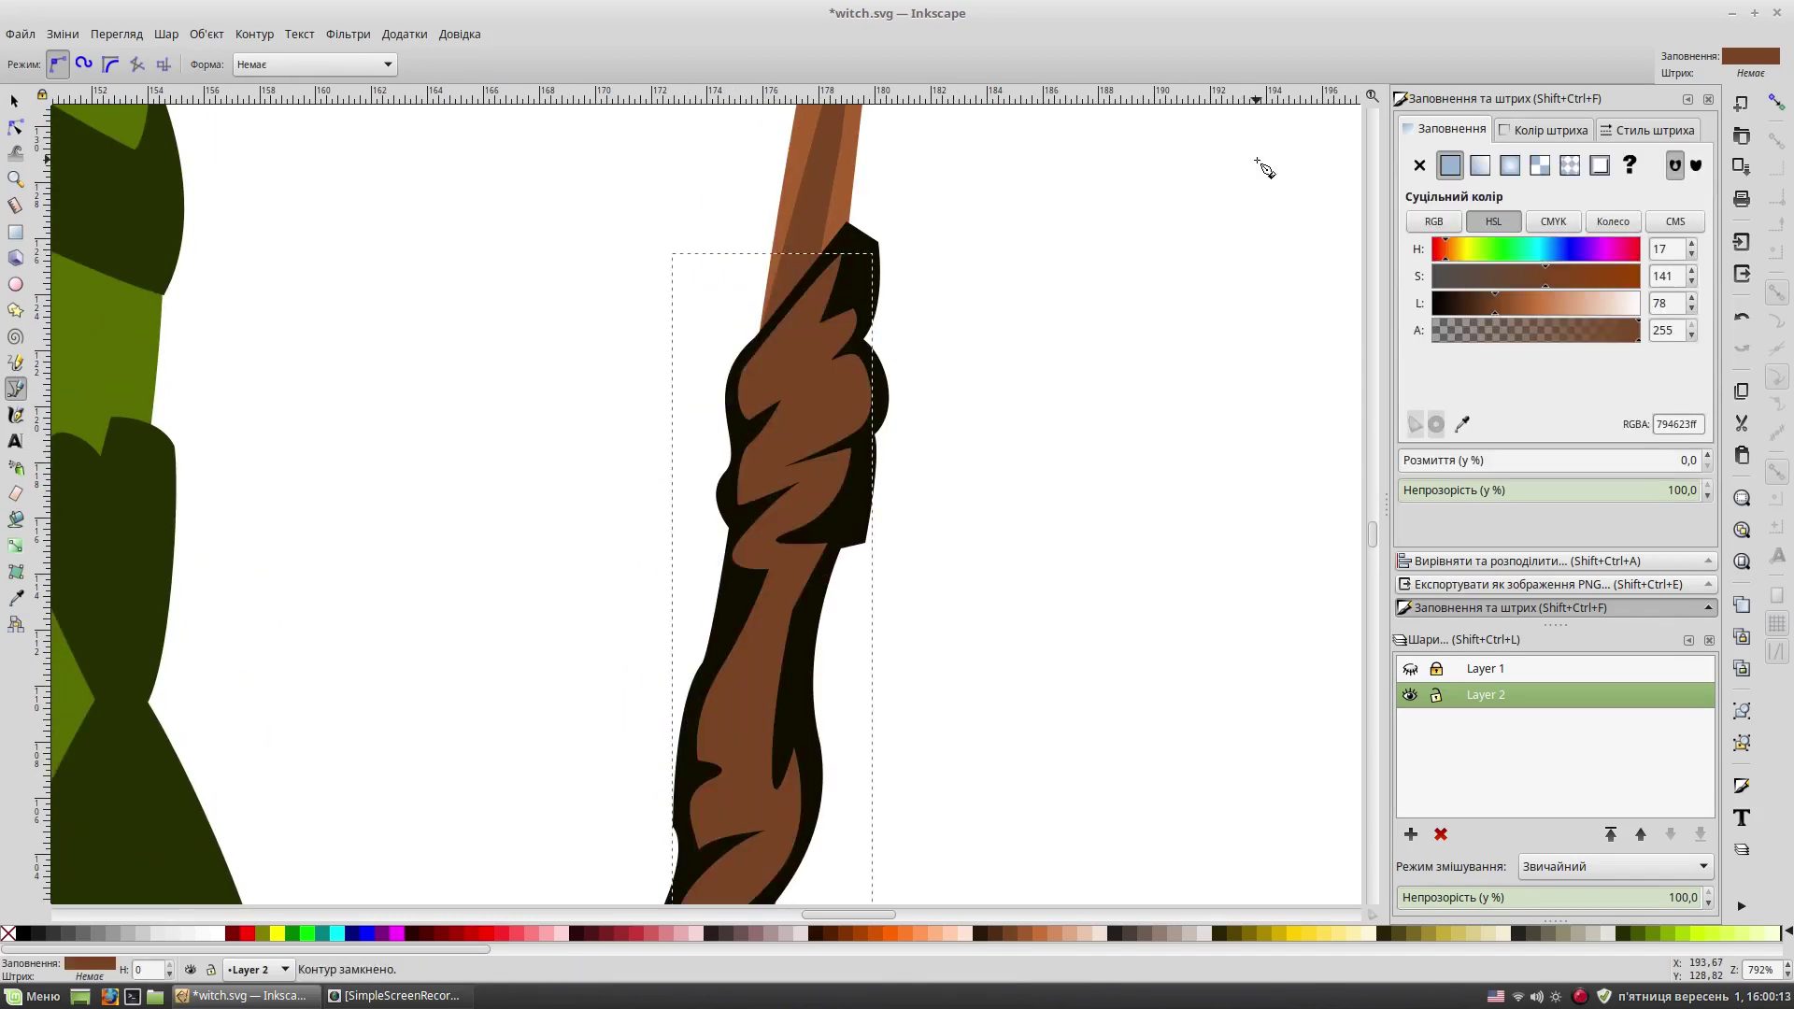
{"action": "key", "text": "minus"}
{"action": "key", "text": "minus"}
{"action": "scroll", "coordinate": [821, 434], "scroll_direction": "up", "scroll_amount": 5}
{"action": "key", "text": "s"}
{"action": "key", "text": "Escape"}
Step: Draw a curved fingernail shape on the hand gripping the broom
{"action": "key", "text": "5"}
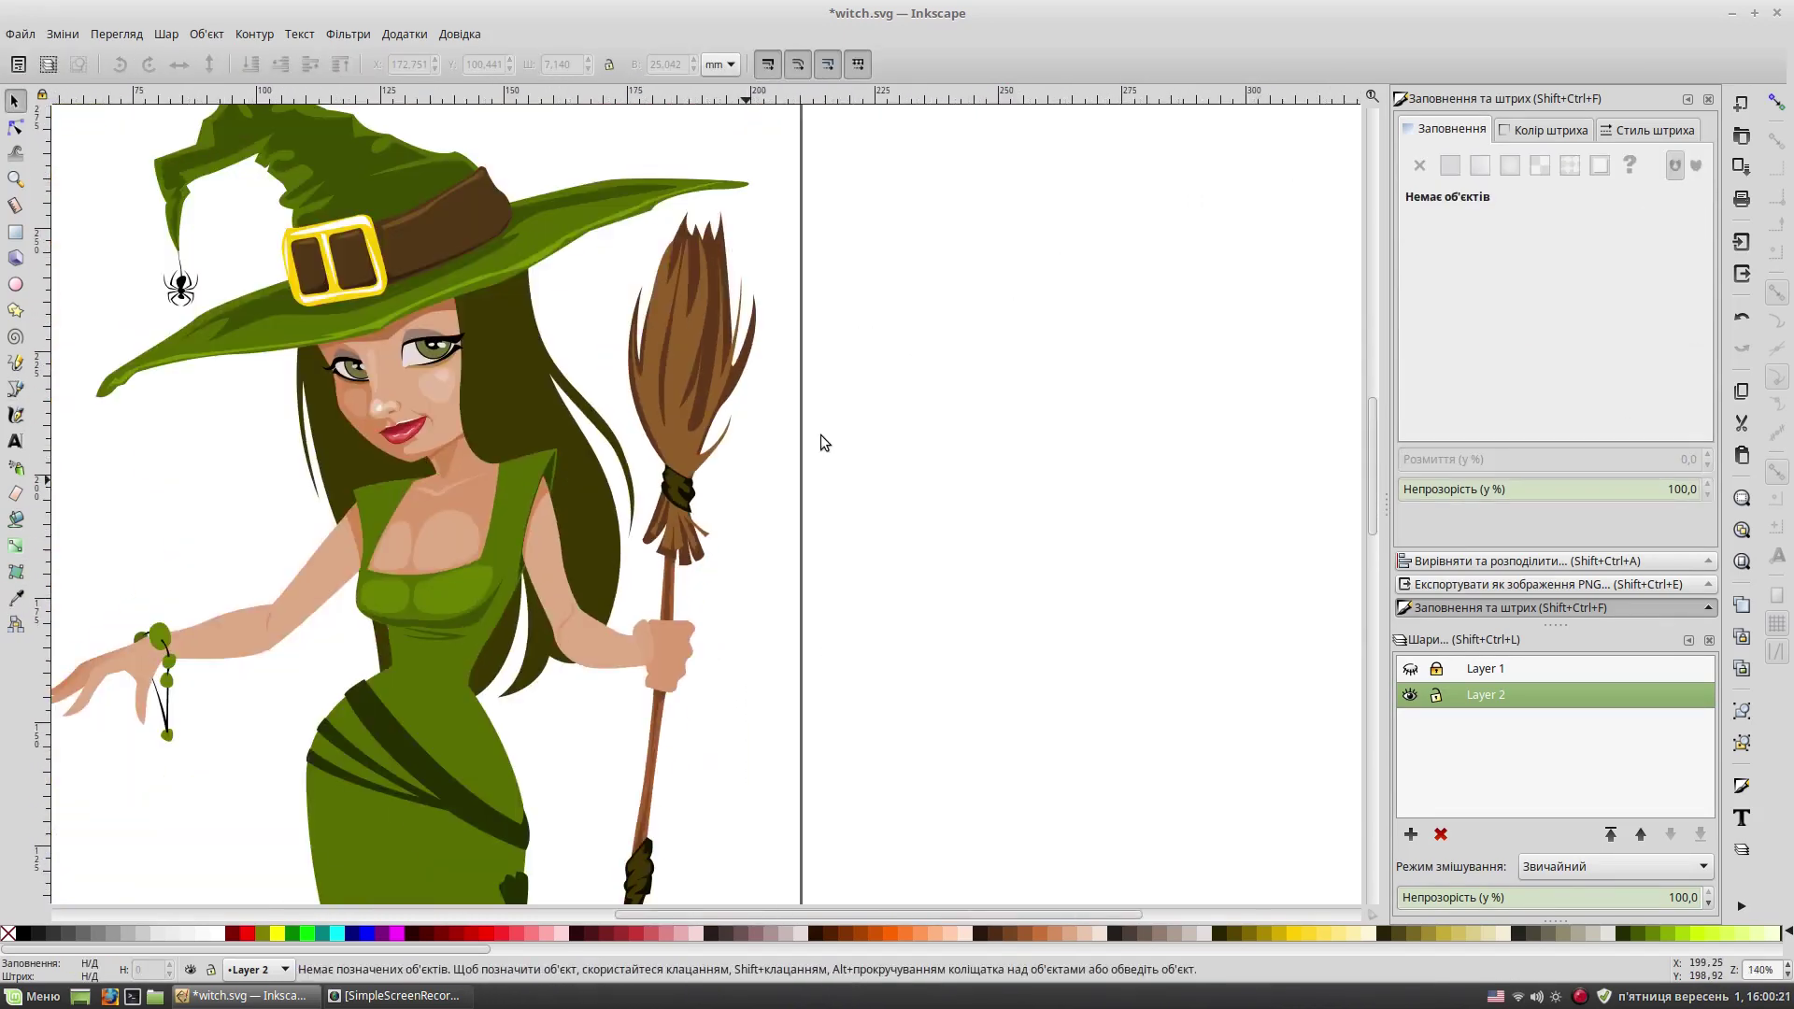
{"action": "scroll", "coordinate": [1007, 377], "scroll_direction": "up", "scroll_amount": 1}
{"action": "left_click_drag", "start_coordinate": [1008, 376], "coordinate": [1053, 364]}
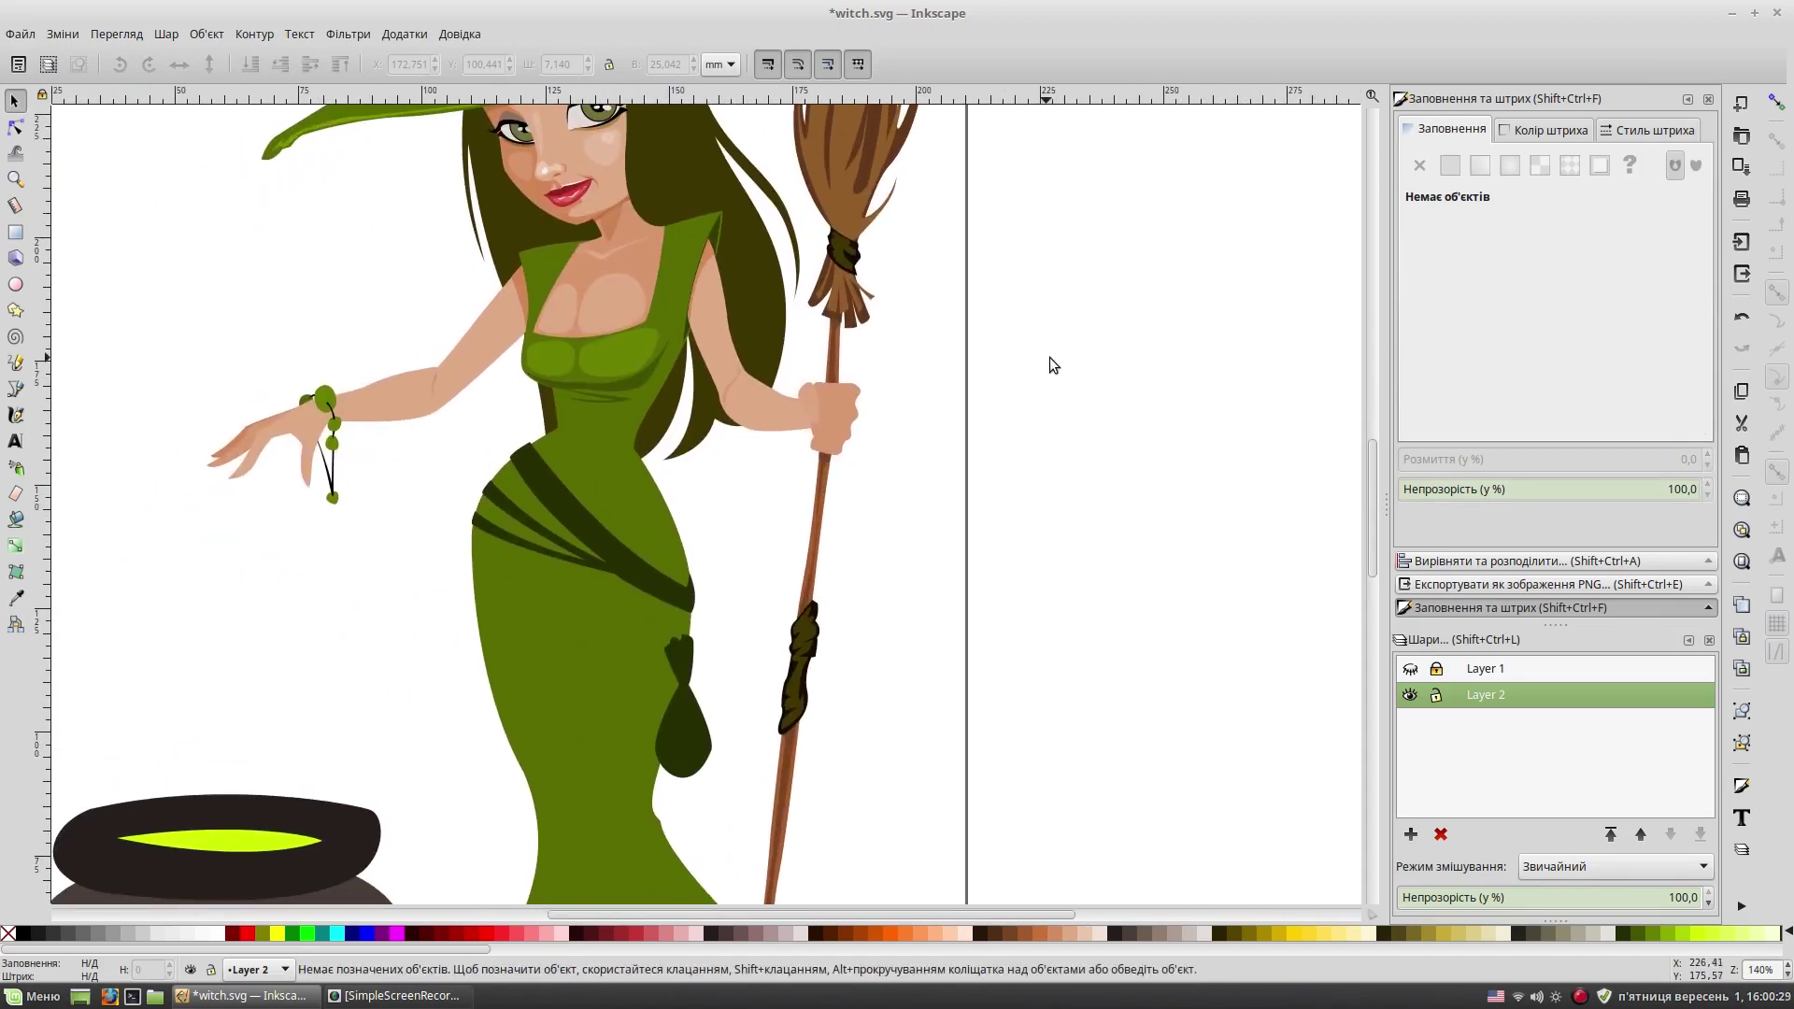
{"action": "key", "text": "plus"}
{"action": "key", "text": "plus"}
{"action": "key", "text": "plus"}
{"action": "key", "text": "plus"}
{"action": "key", "text": "b"}
{"action": "left_click", "coordinate": [723, 472]}
{"action": "left_click_drag", "start_coordinate": [760, 533], "coordinate": [738, 534]}
{"action": "left_click", "coordinate": [723, 472]}
{"action": "key", "text": "s"}
{"action": "left_click", "coordinate": [1135, 446]}
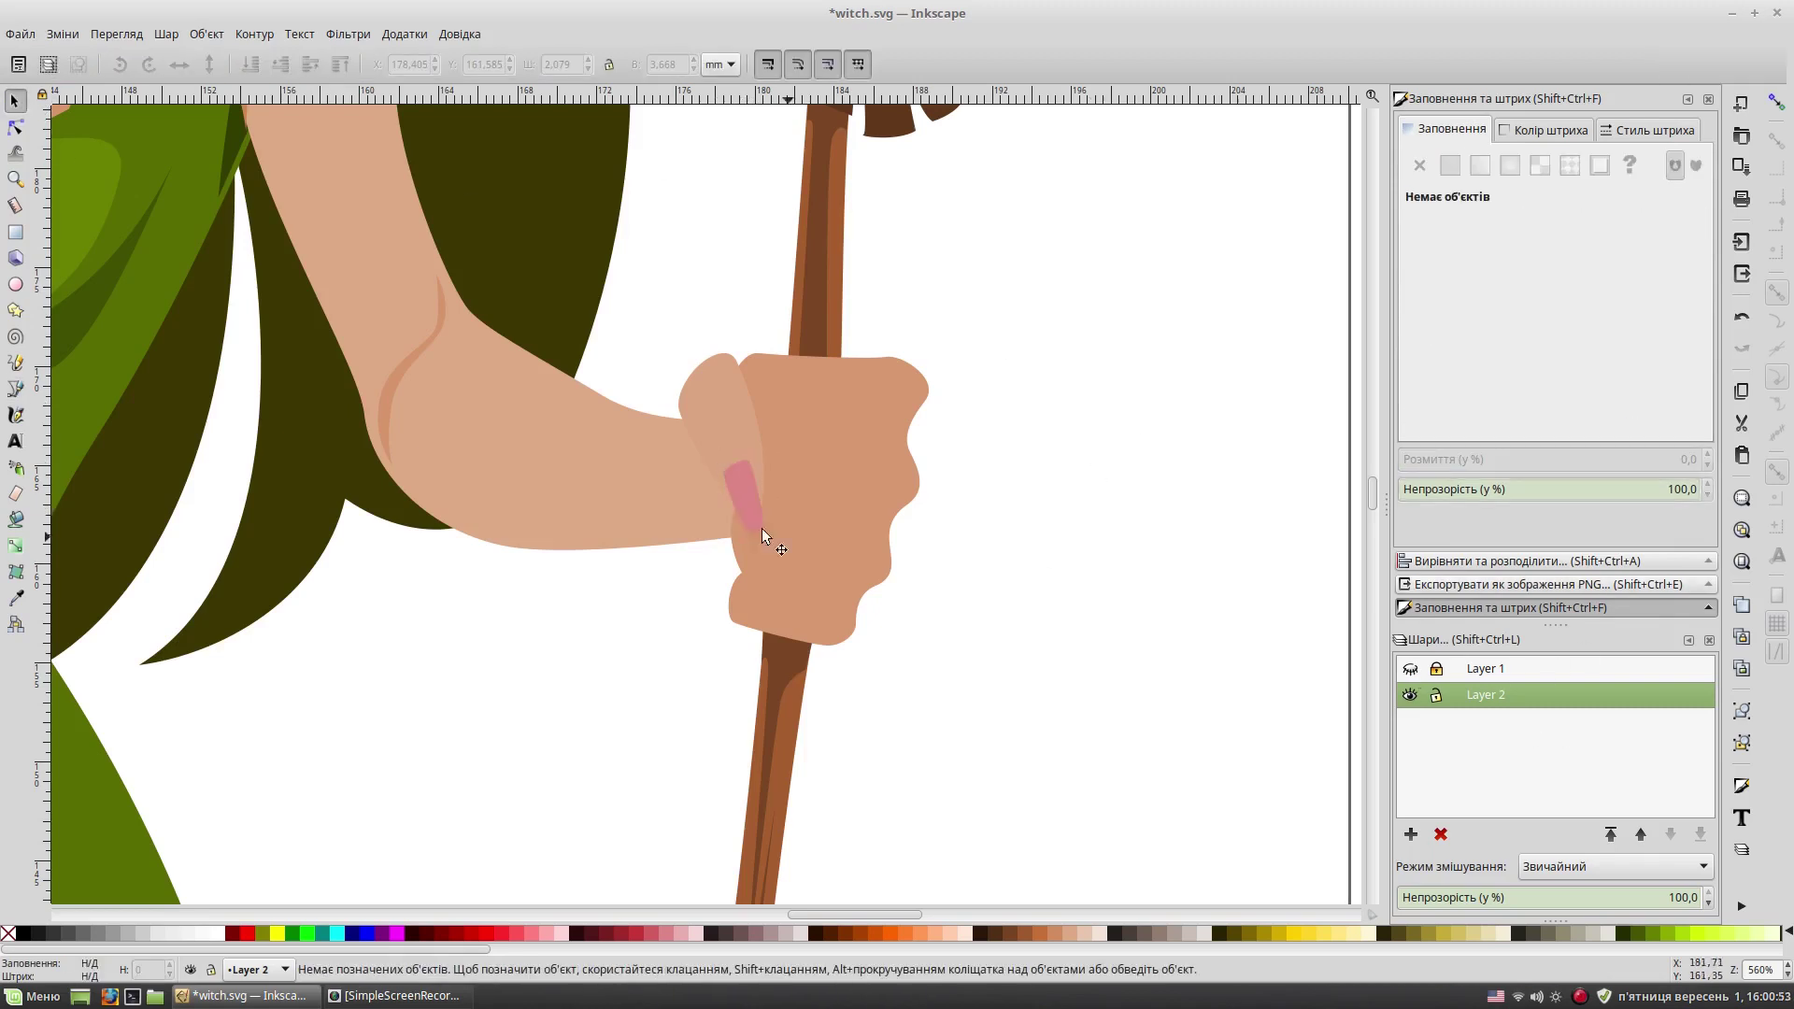
Step: Colour the new fingernail green from the palette
{"action": "left_click", "coordinate": [761, 529]}
{"action": "key", "text": "d"}
{"action": "left_click", "coordinate": [81, 461]}
{"action": "key", "text": "s"}
{"action": "left_click", "coordinate": [1122, 480]}
Step: Show Layer 1 and begin a zigzag crease shape across the fingers
{"action": "left_click", "coordinate": [1410, 669]}
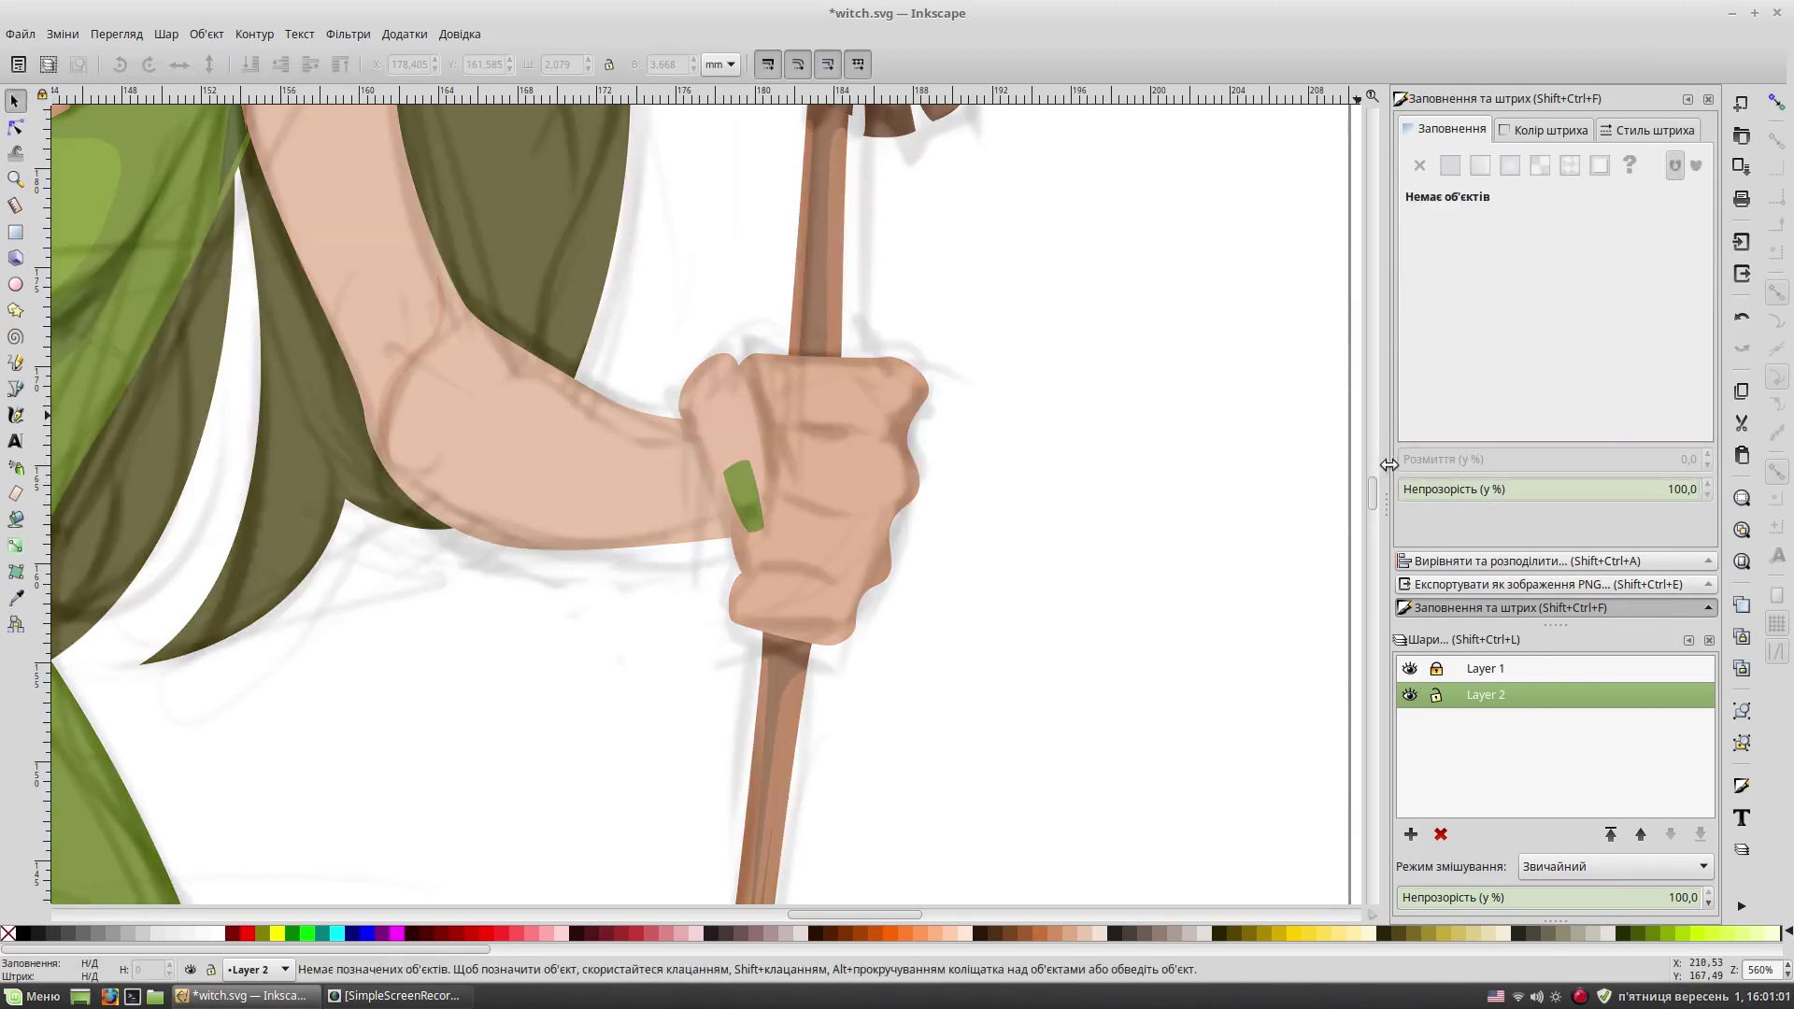
{"action": "left_click", "coordinate": [15, 388]}
{"action": "left_click", "coordinate": [752, 358]}
{"action": "left_click", "coordinate": [878, 425]}
{"action": "left_click", "coordinate": [775, 430]}
{"action": "left_click", "coordinate": [776, 495]}
{"action": "left_click", "coordinate": [869, 514]}
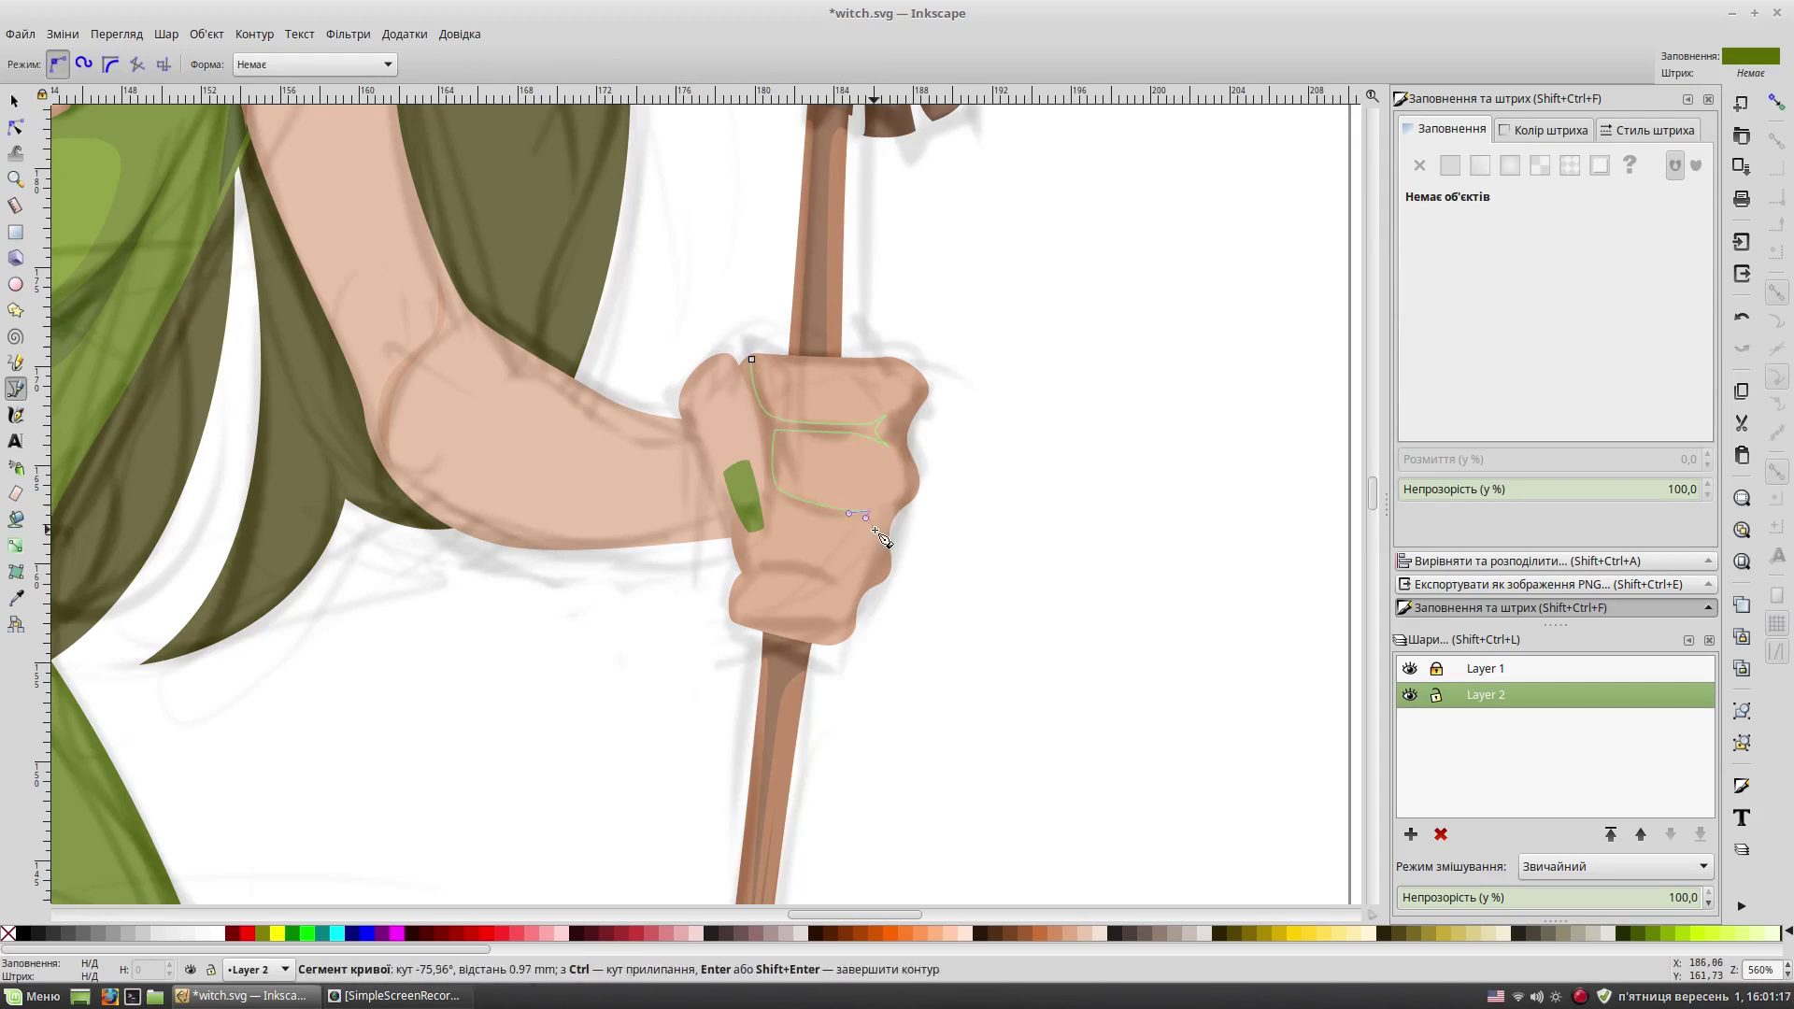
Step: Continue the crease shape down the fist and close it
{"action": "left_click", "coordinate": [759, 514]}
{"action": "left_click", "coordinate": [751, 564]}
{"action": "left_click", "coordinate": [836, 579]}
{"action": "left_click", "coordinate": [841, 598]}
{"action": "left_click", "coordinate": [794, 575]}
{"action": "left_click_drag", "start_coordinate": [739, 603], "coordinate": [745, 620]}
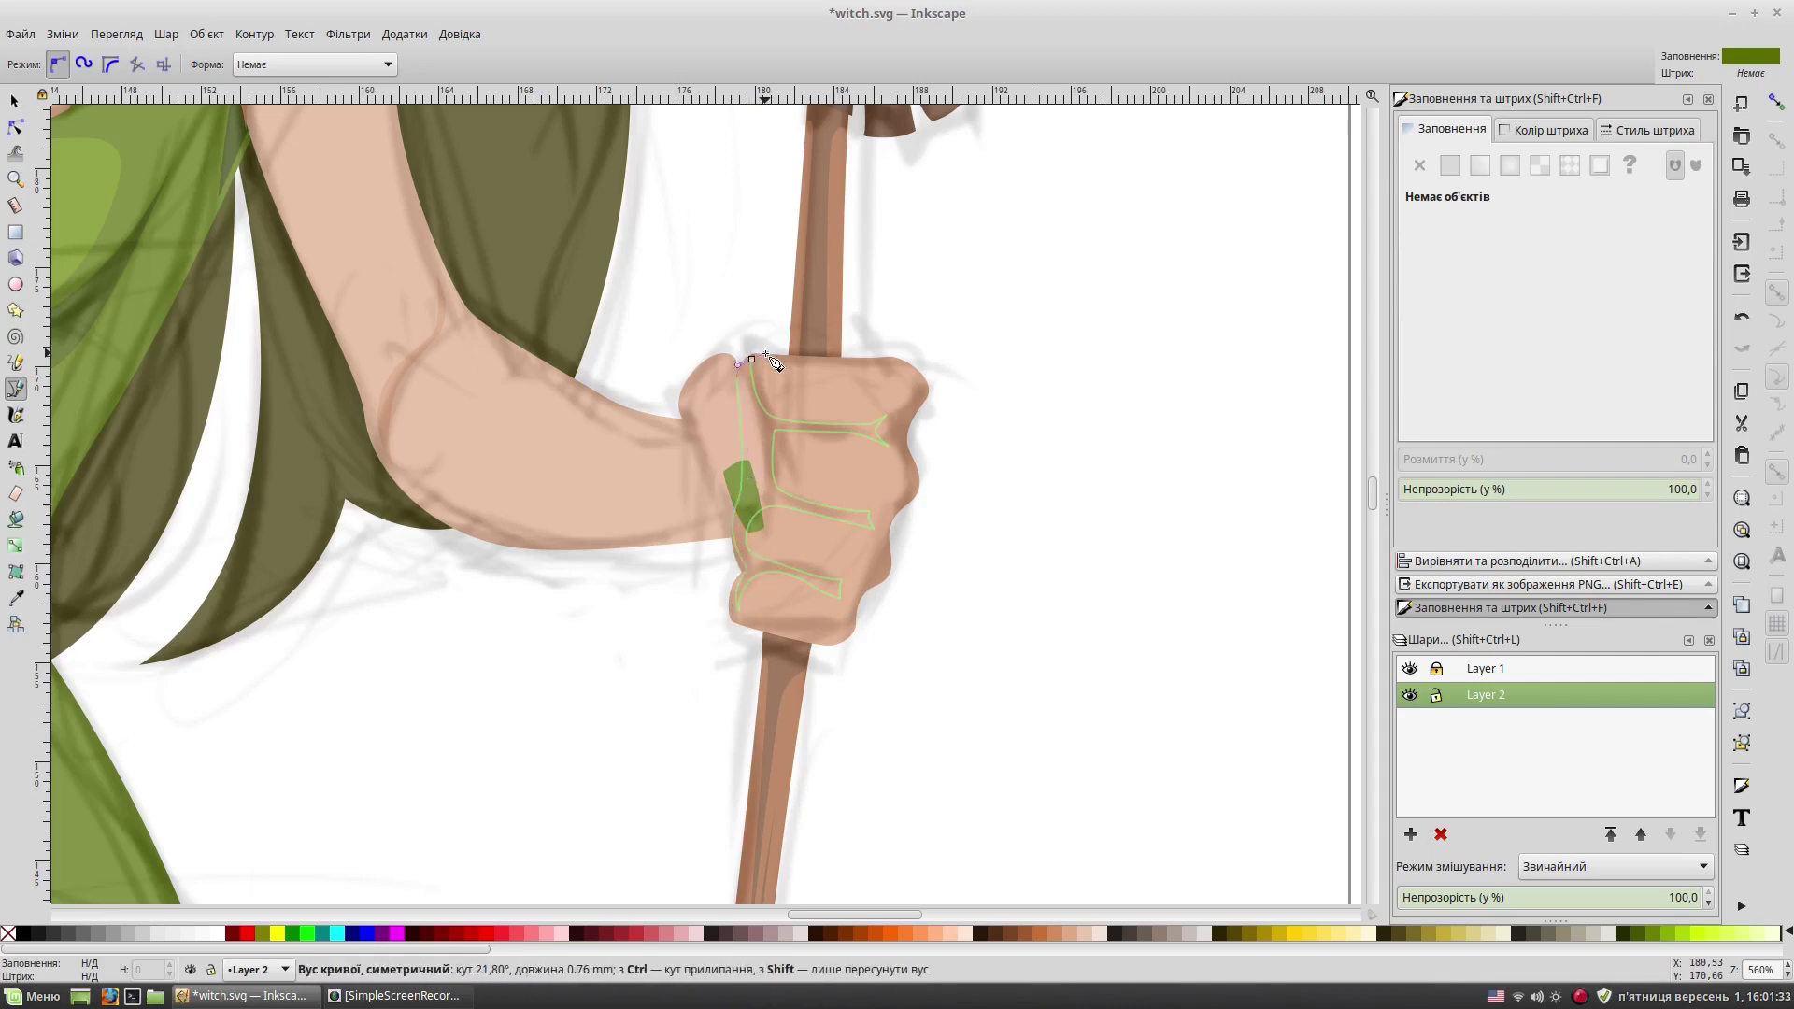
{"action": "left_click", "coordinate": [753, 359]}
Step: Fill the creases with d08554 and lower them below the fingernail
{"action": "key", "text": "s"}
{"action": "key", "text": "ctrl+shift+v"}
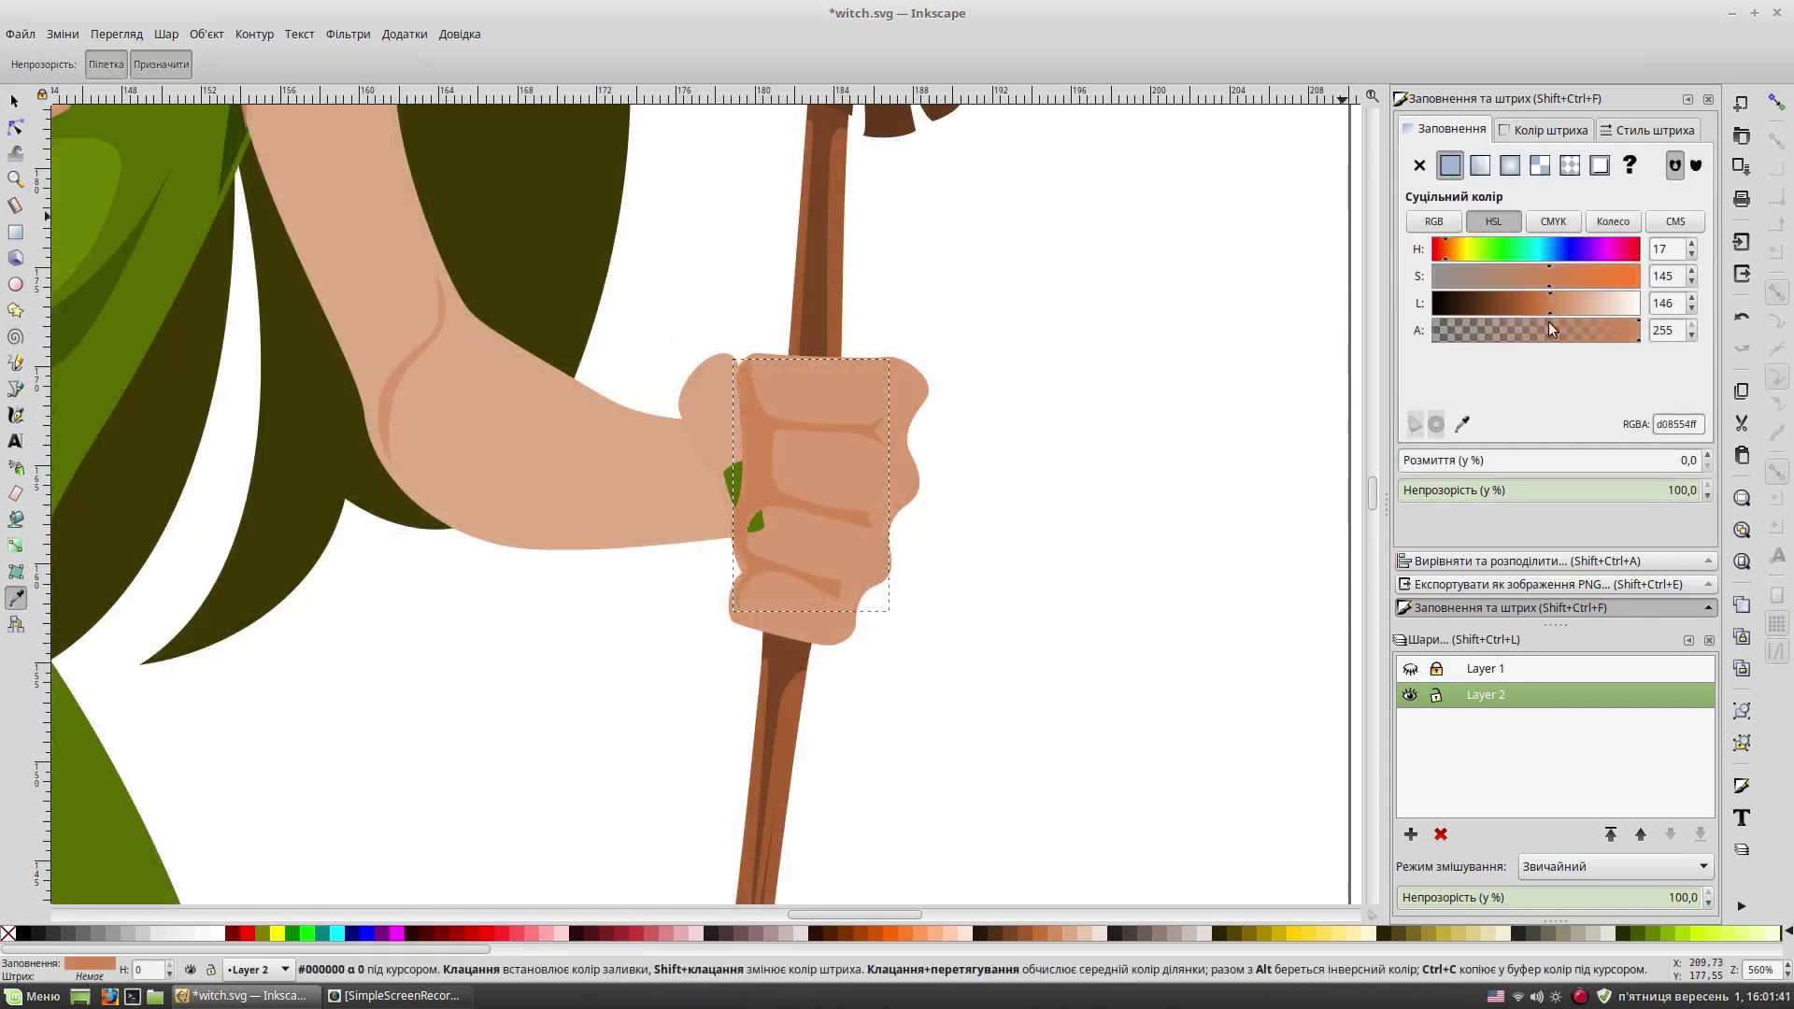
{"action": "left_click", "coordinate": [280, 64]}
{"action": "left_click", "coordinate": [1034, 470]}
Step: Cancel a stray path beside the hand and recheck the green fingernail
{"action": "key", "text": "plus"}
{"action": "key", "text": "plus"}
{"action": "key", "text": "plus"}
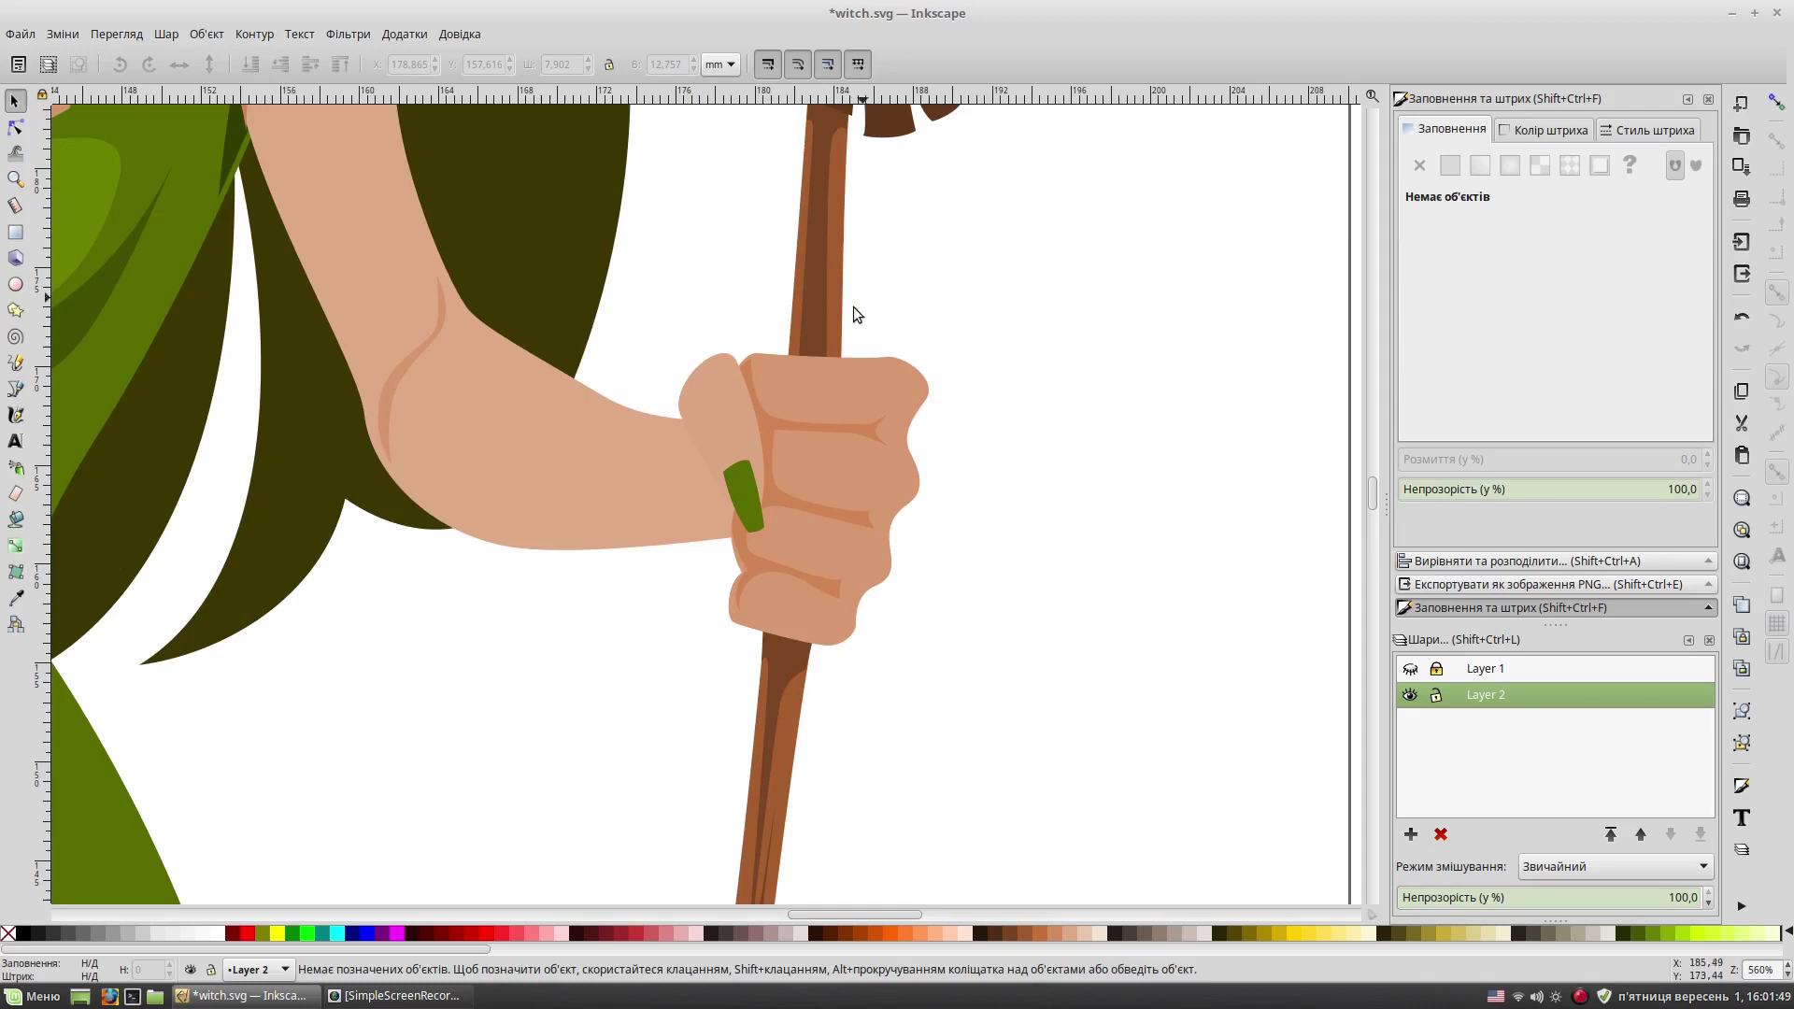
{"action": "left_click", "coordinate": [16, 391]}
{"action": "left_click", "coordinate": [679, 405]}
{"action": "key", "text": "Escape"}
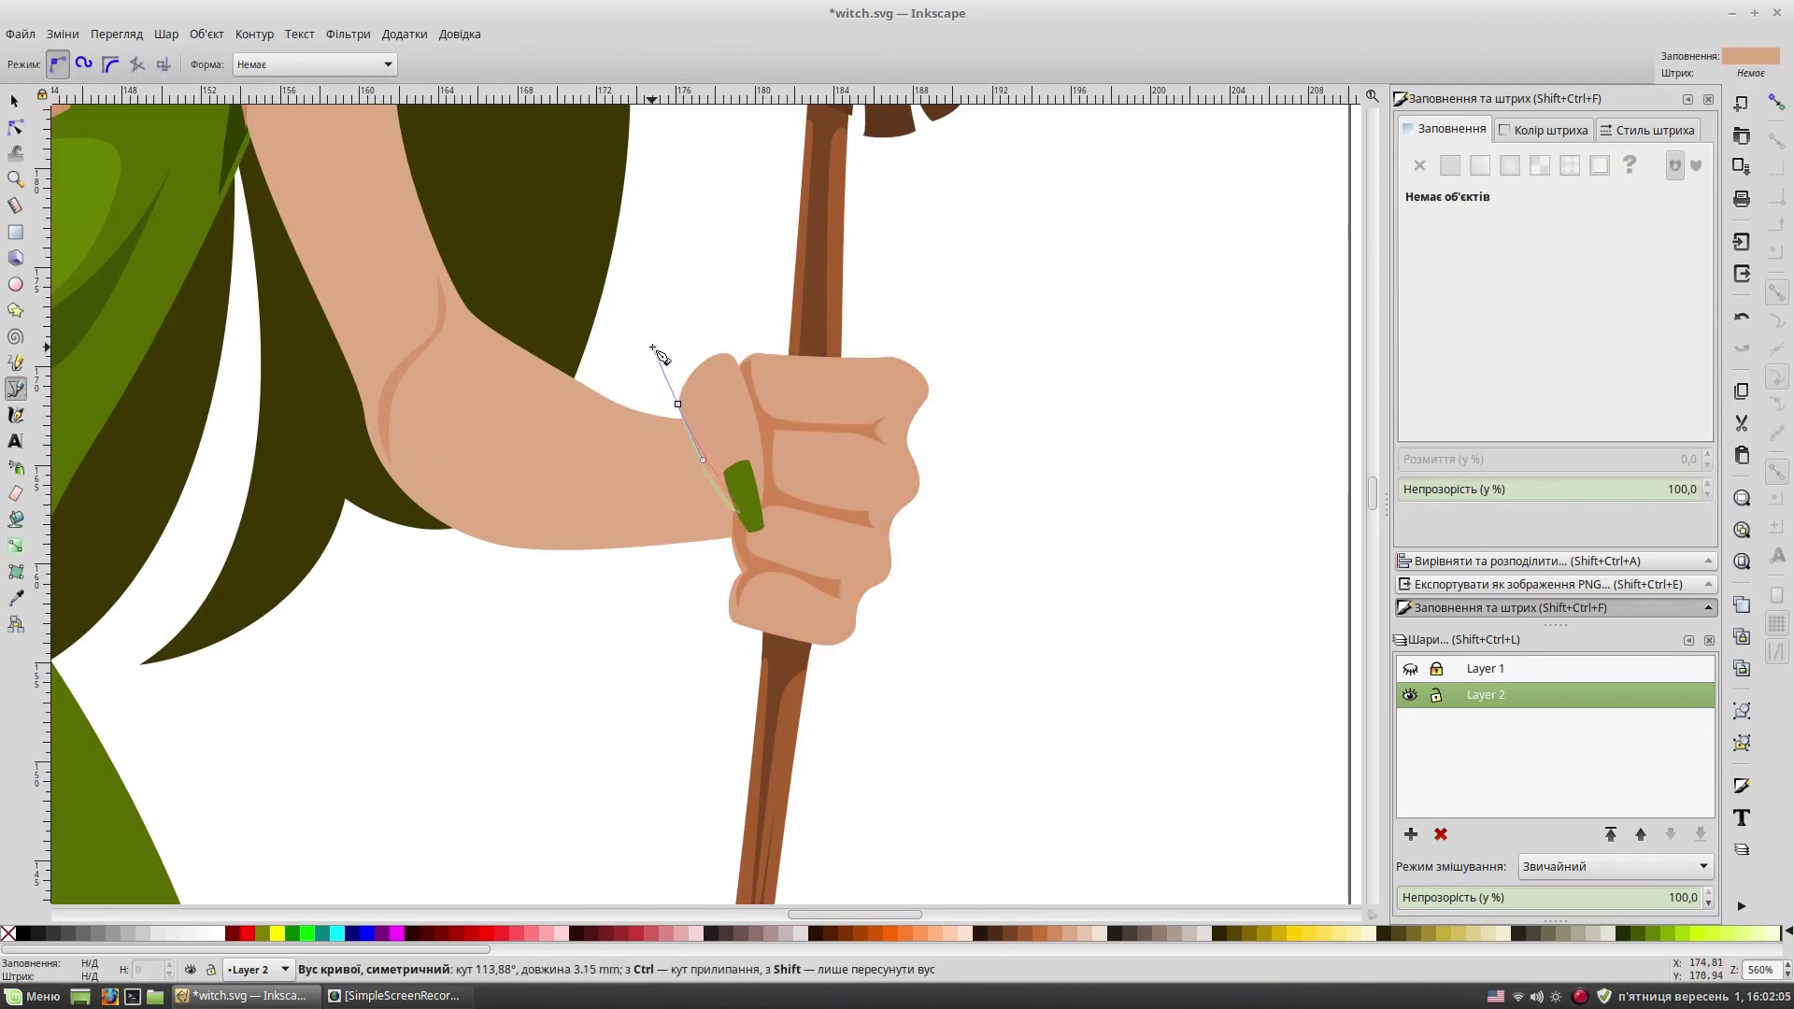
{"action": "key", "text": "s"}
{"action": "left_click", "coordinate": [743, 495]}
{"action": "left_click", "coordinate": [1085, 458]}
{"action": "key", "text": "minus"}
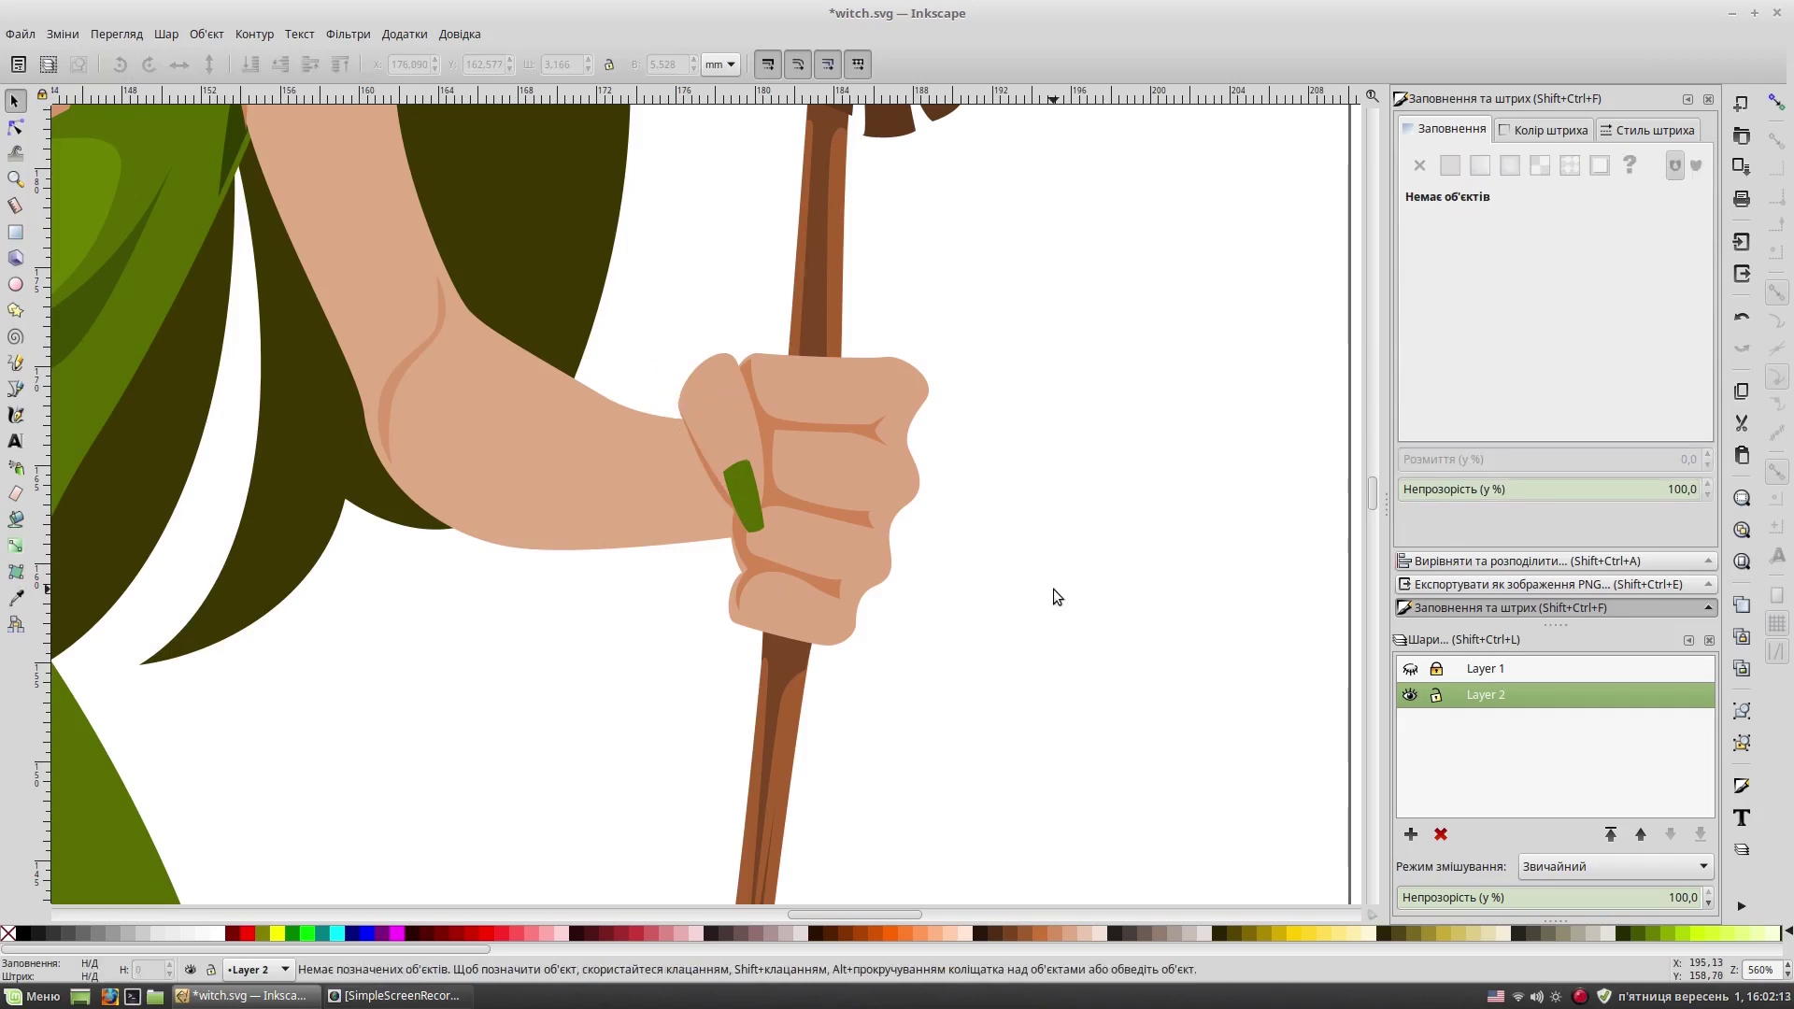
{"action": "key", "text": "minus"}
{"action": "key", "text": "minus"}
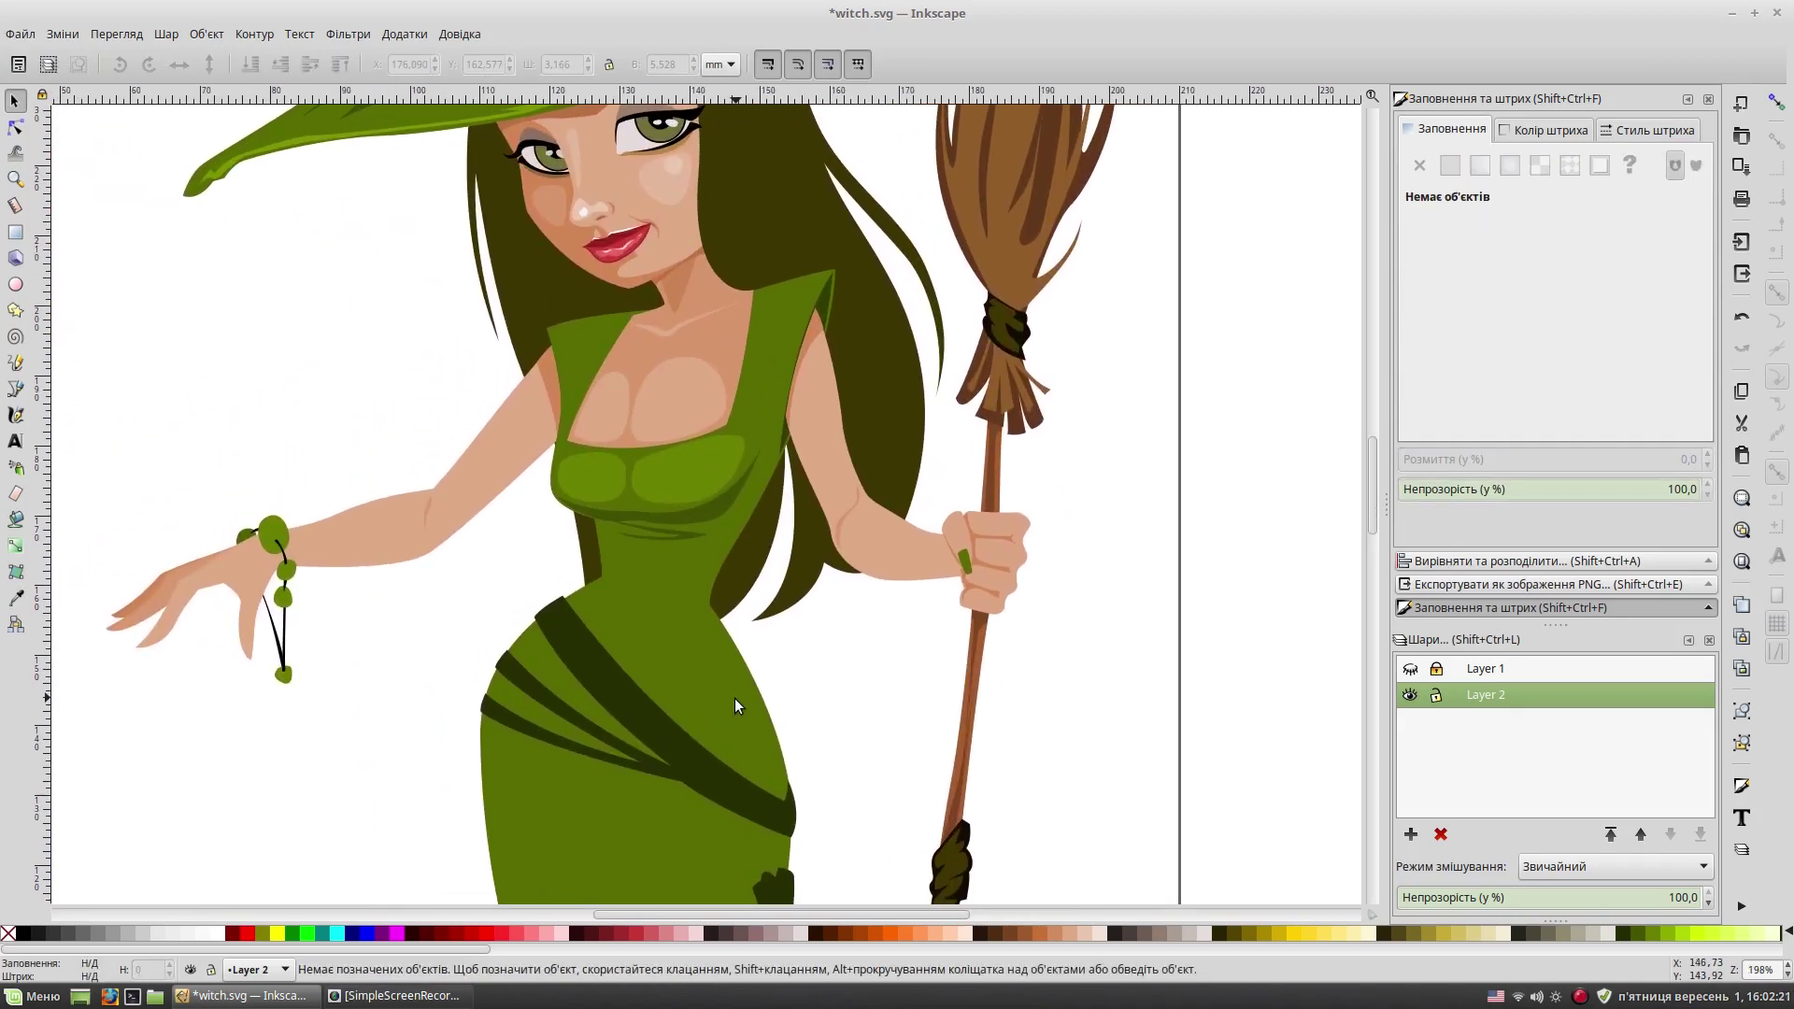
Step: Draw nail shapes on the fingertips of the dangling hand
{"action": "key", "text": "minus"}
{"action": "key", "text": "minus"}
{"action": "key", "text": "plus"}
{"action": "key", "text": "plus"}
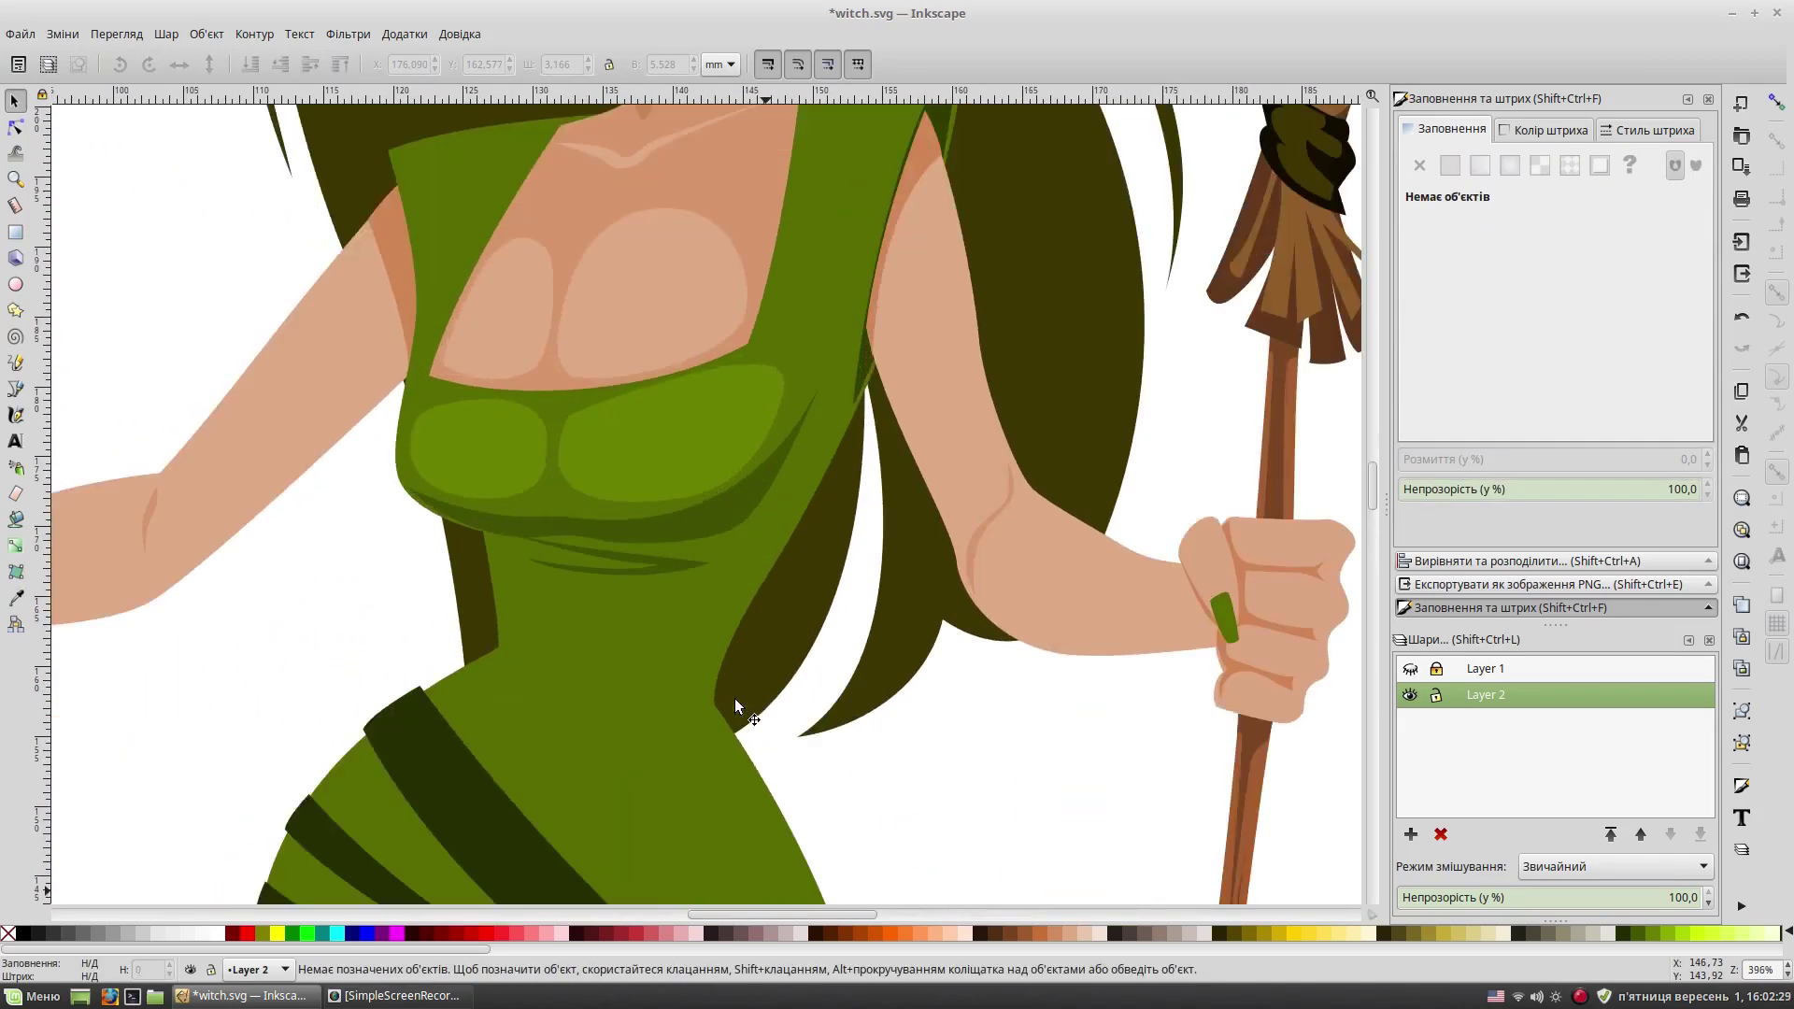
{"action": "key", "text": "plus"}
{"action": "key", "text": "plus"}
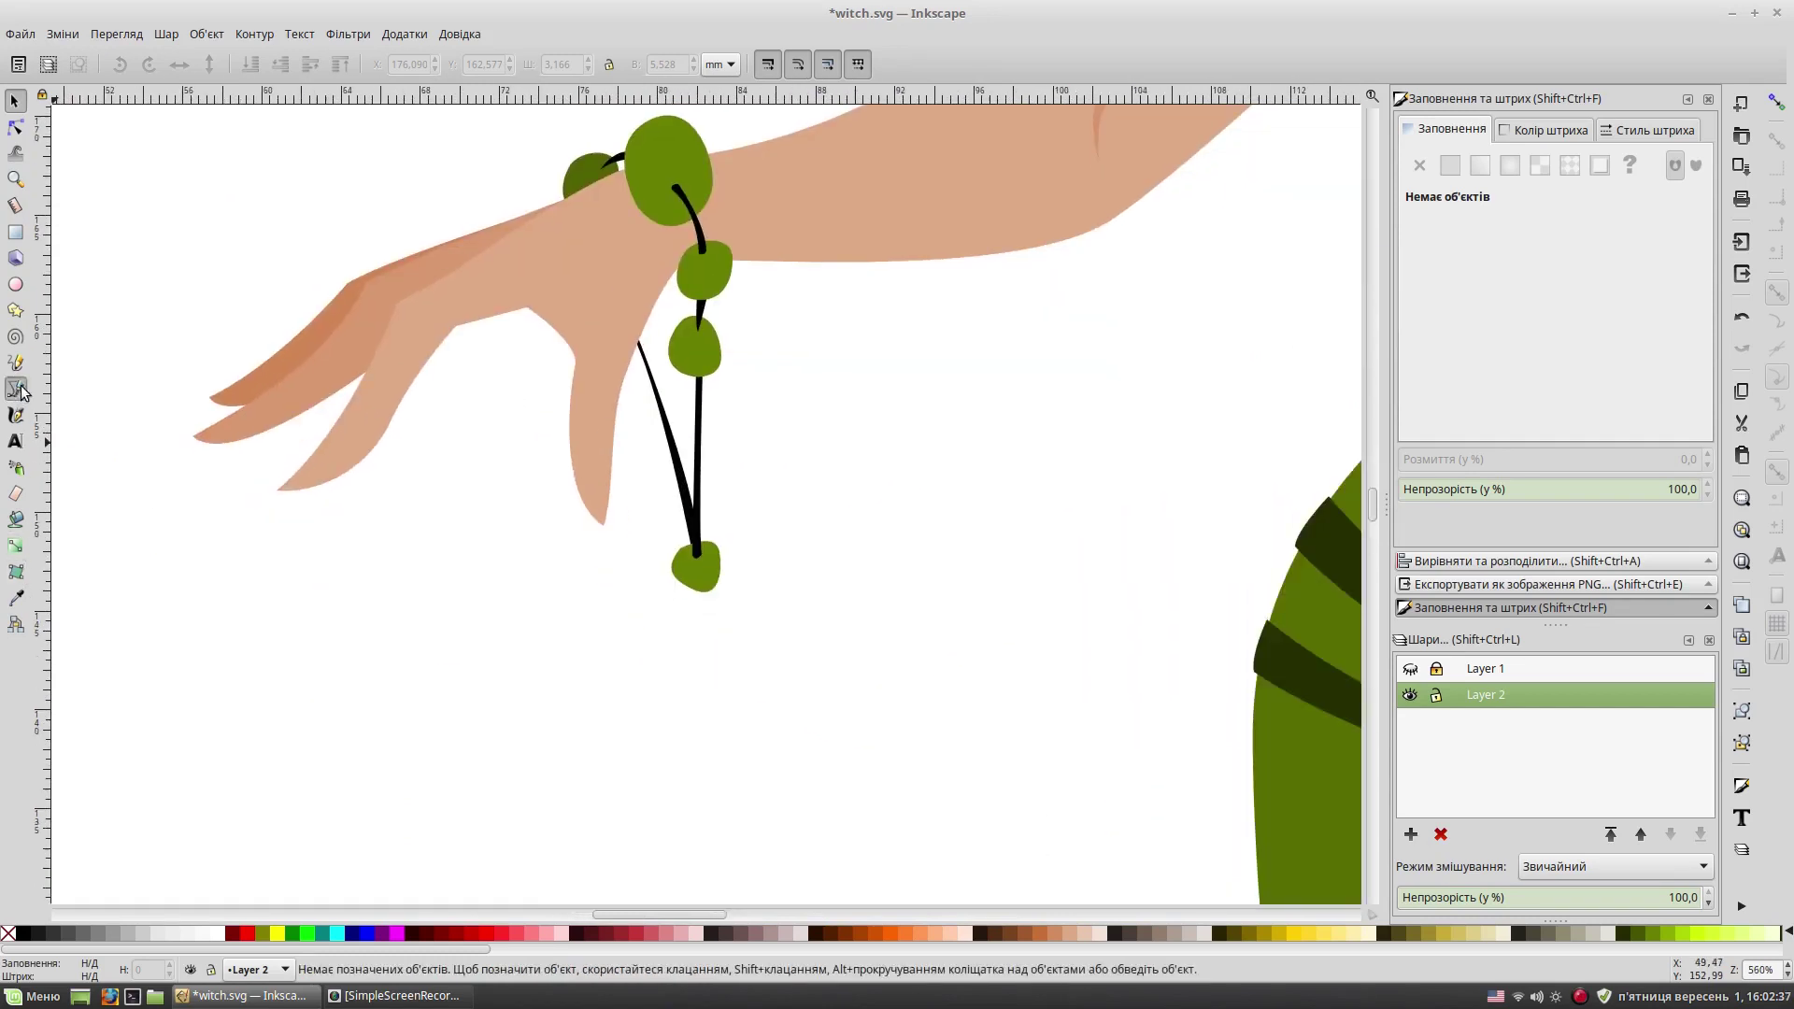
{"action": "left_click", "coordinate": [18, 392]}
{"action": "left_click", "coordinate": [595, 470]}
{"action": "left_click", "coordinate": [604, 534]}
{"action": "left_click", "coordinate": [596, 470]}
{"action": "left_click", "coordinate": [308, 466]}
{"action": "left_click", "coordinate": [308, 465]}
{"action": "key", "text": "s"}
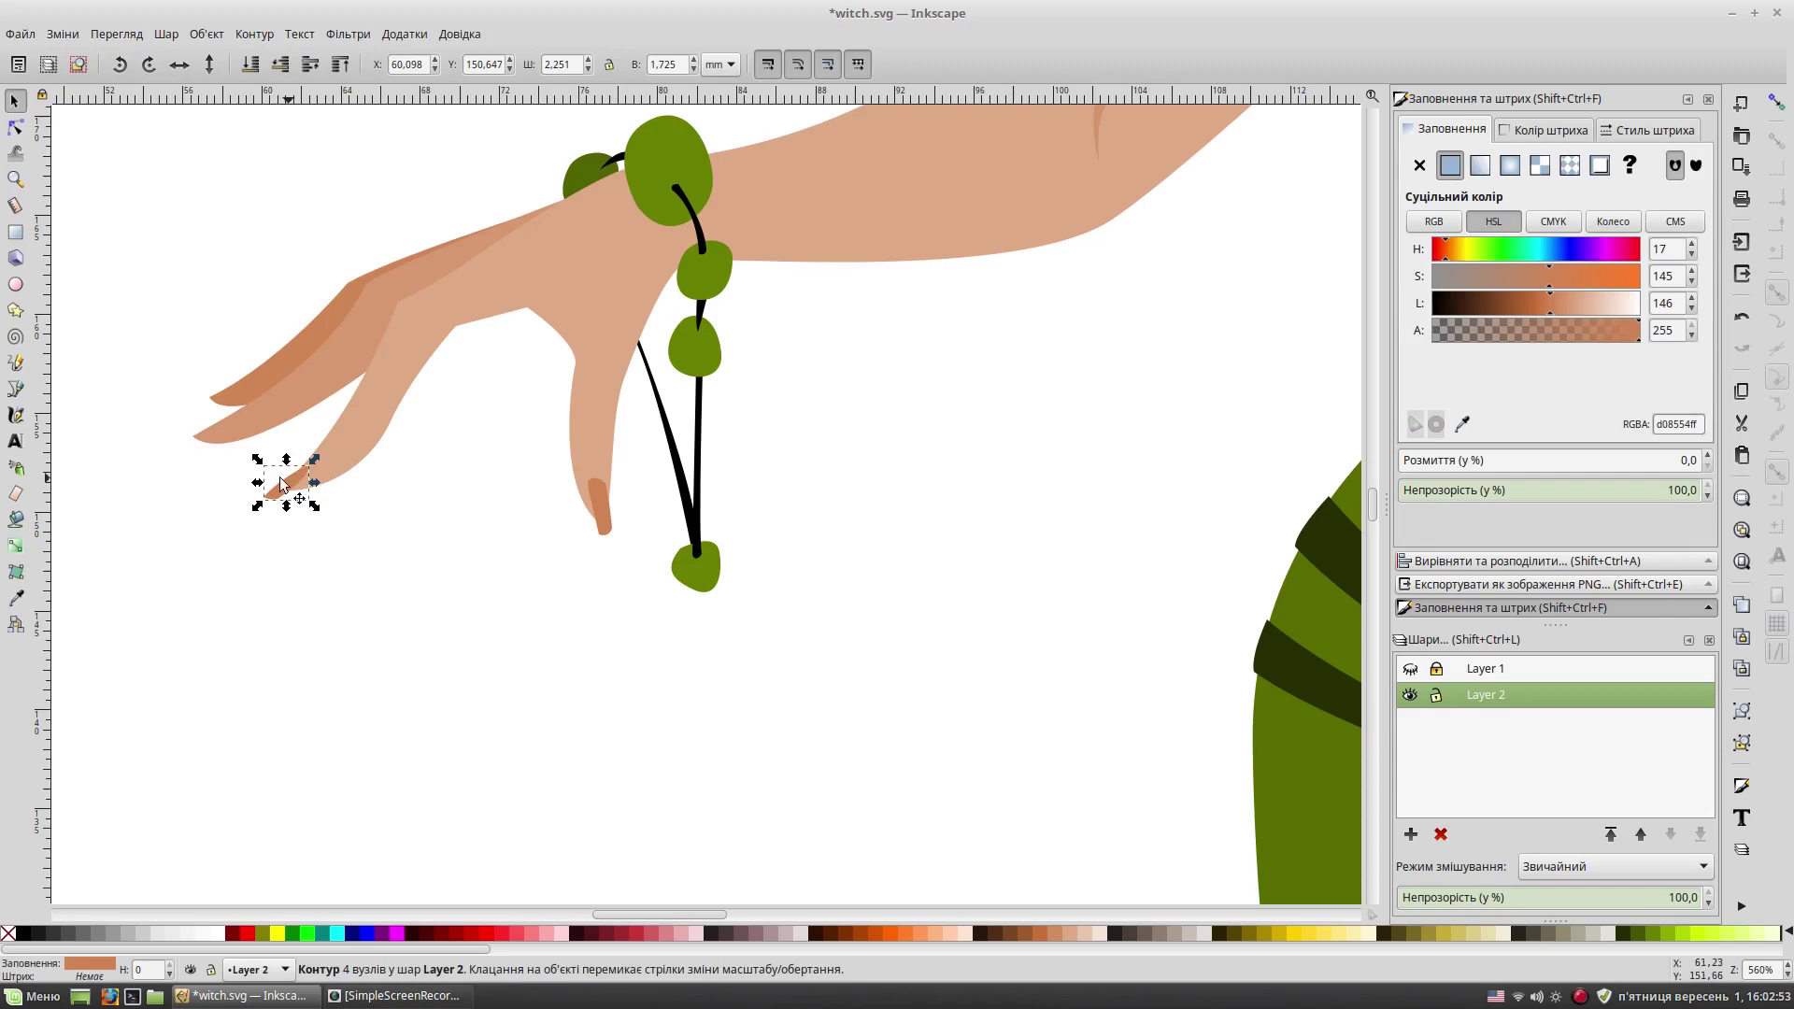
Step: Select all four nails together and set their fill to green
{"action": "left_click", "coordinate": [201, 430]}
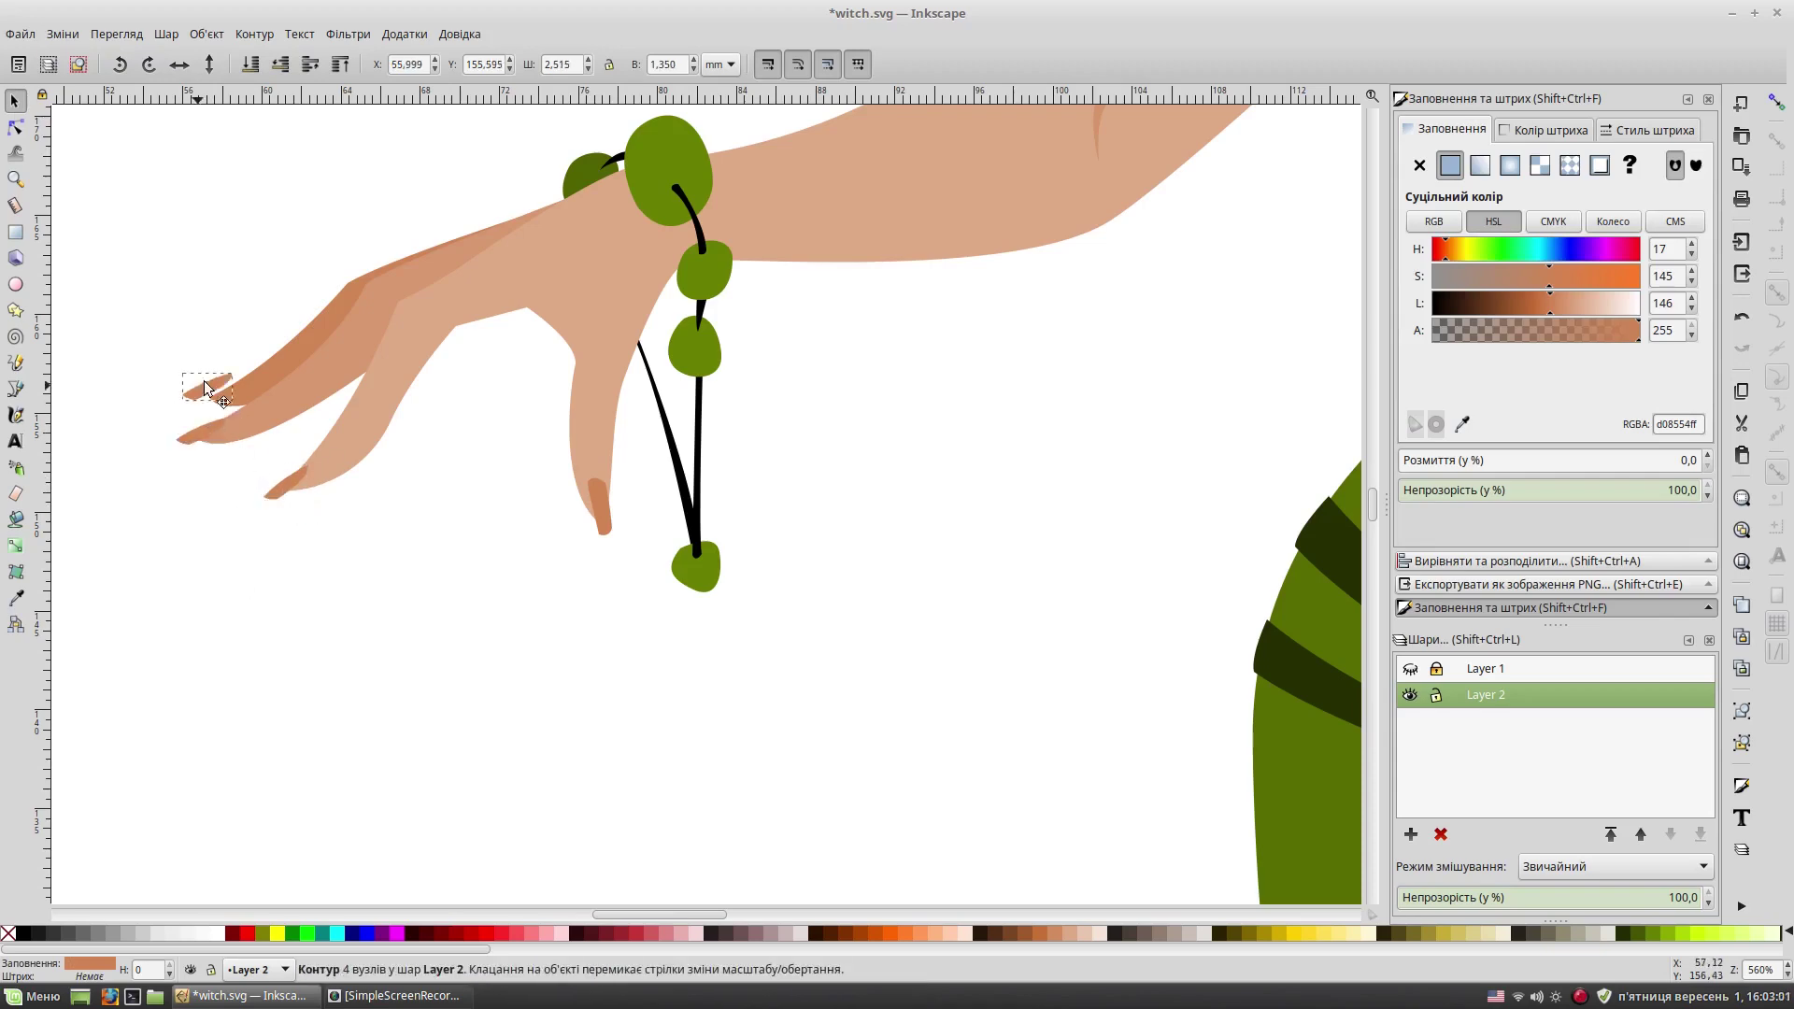
{"action": "left_click", "coordinate": [194, 434], "text": "shift"}
{"action": "left_click", "coordinate": [287, 481], "text": "shift"}
{"action": "left_click", "coordinate": [599, 510], "text": "shift"}
{"action": "scroll", "coordinate": [620, 541], "scroll_direction": "down", "scroll_amount": 2}
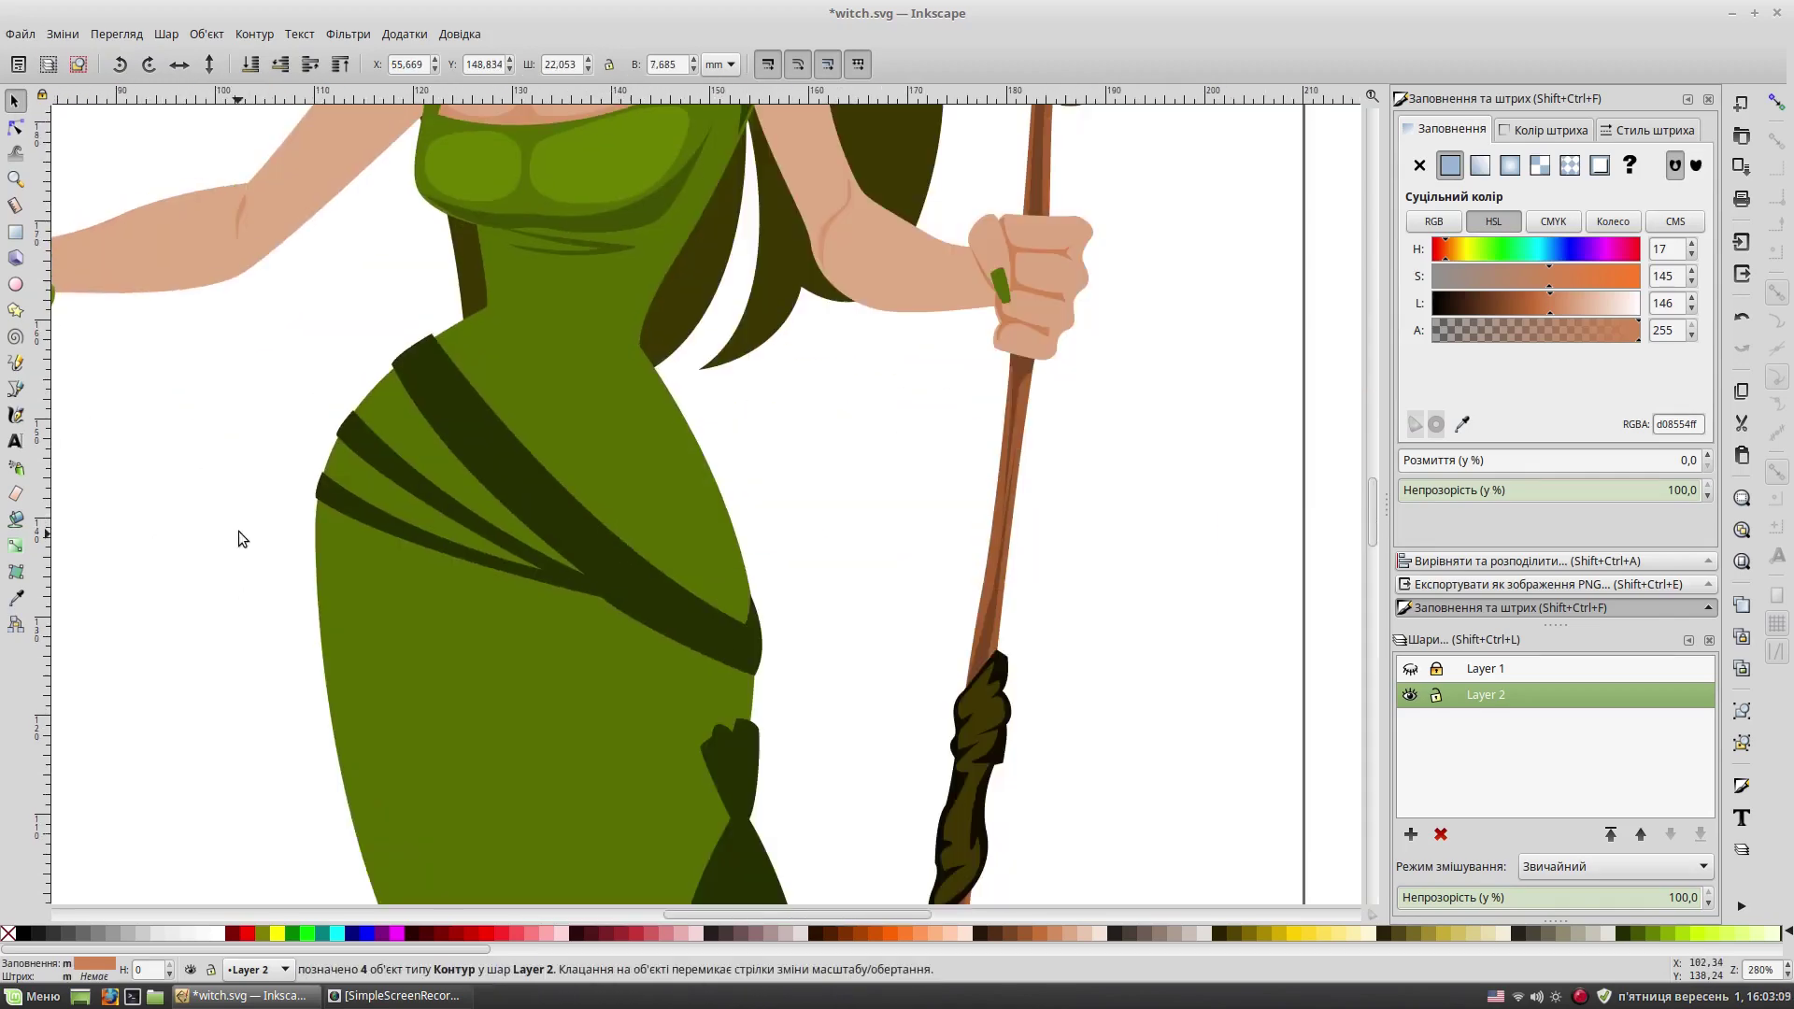
{"action": "key", "text": "Escape"}
{"action": "scroll", "coordinate": [699, 838], "scroll_direction": "left", "scroll_amount": 5}
{"action": "scroll", "coordinate": [699, 838], "scroll_direction": "up", "scroll_amount": 2}
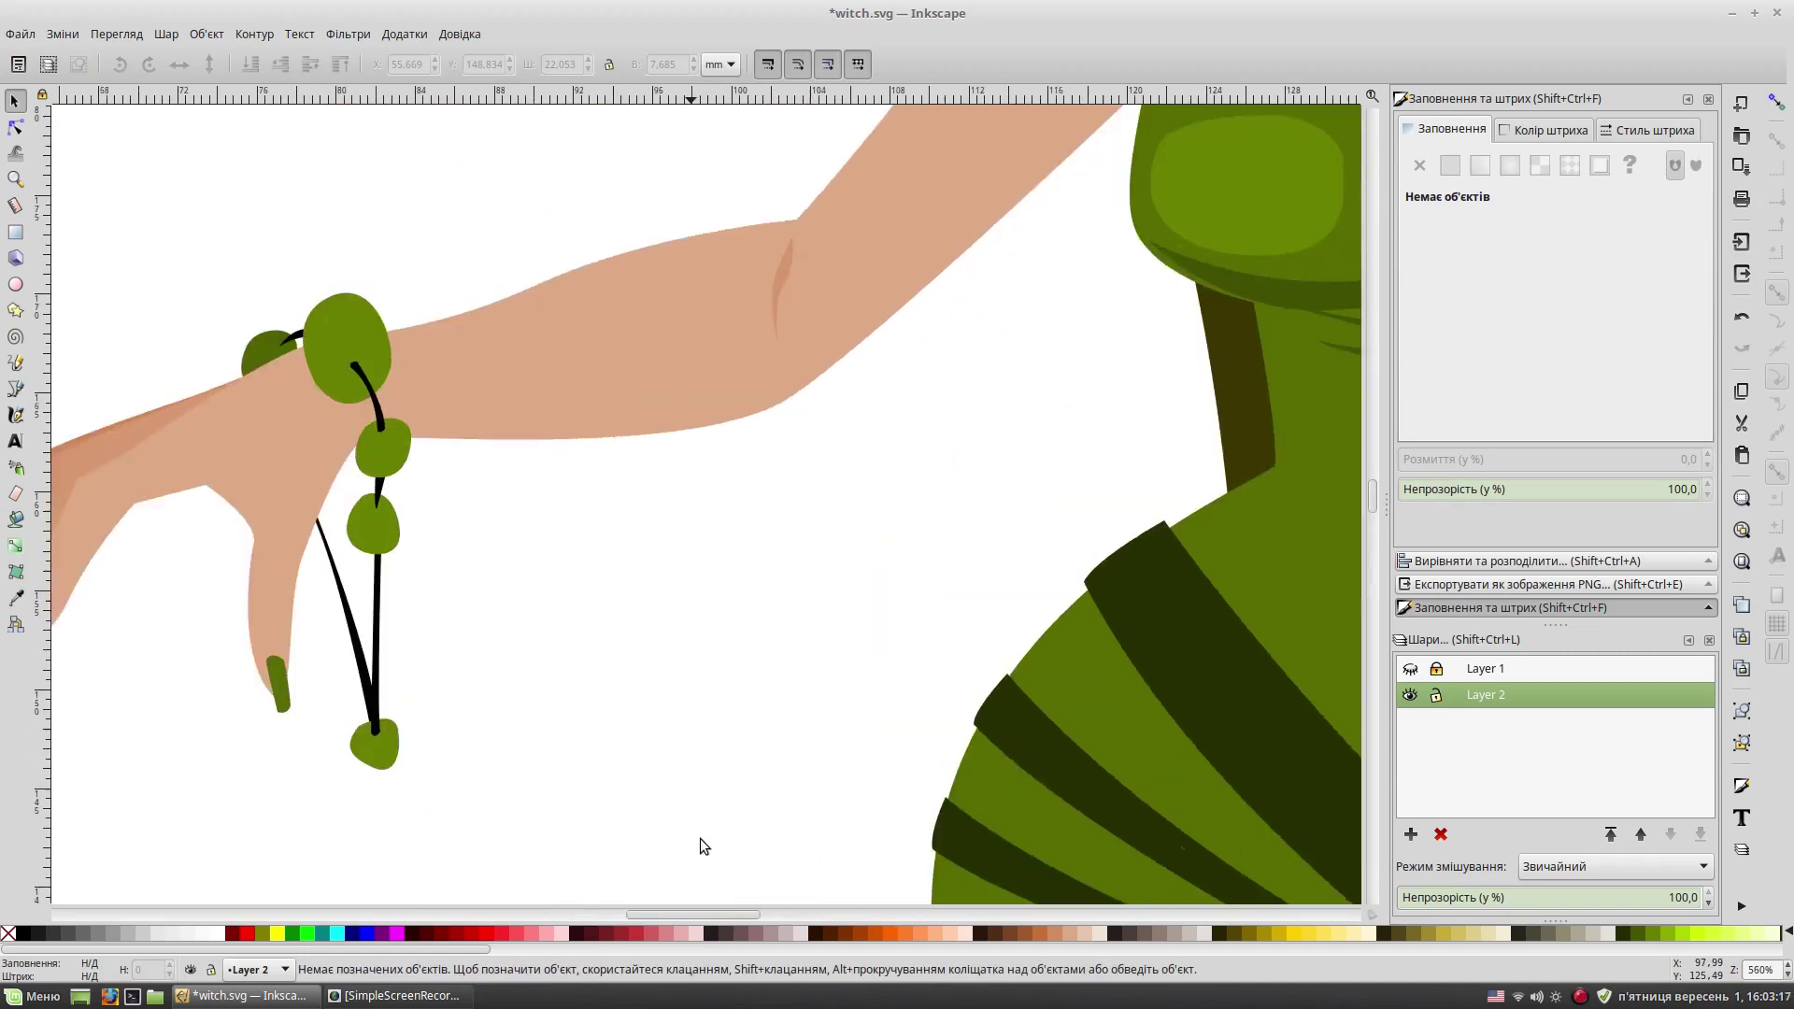
Step: Draw highlight shapes on the top bead and the small side bead
{"action": "scroll", "coordinate": [699, 839], "scroll_direction": "left", "scroll_amount": 5}
{"action": "left_click", "coordinate": [15, 389]}
{"action": "left_click", "coordinate": [598, 415]}
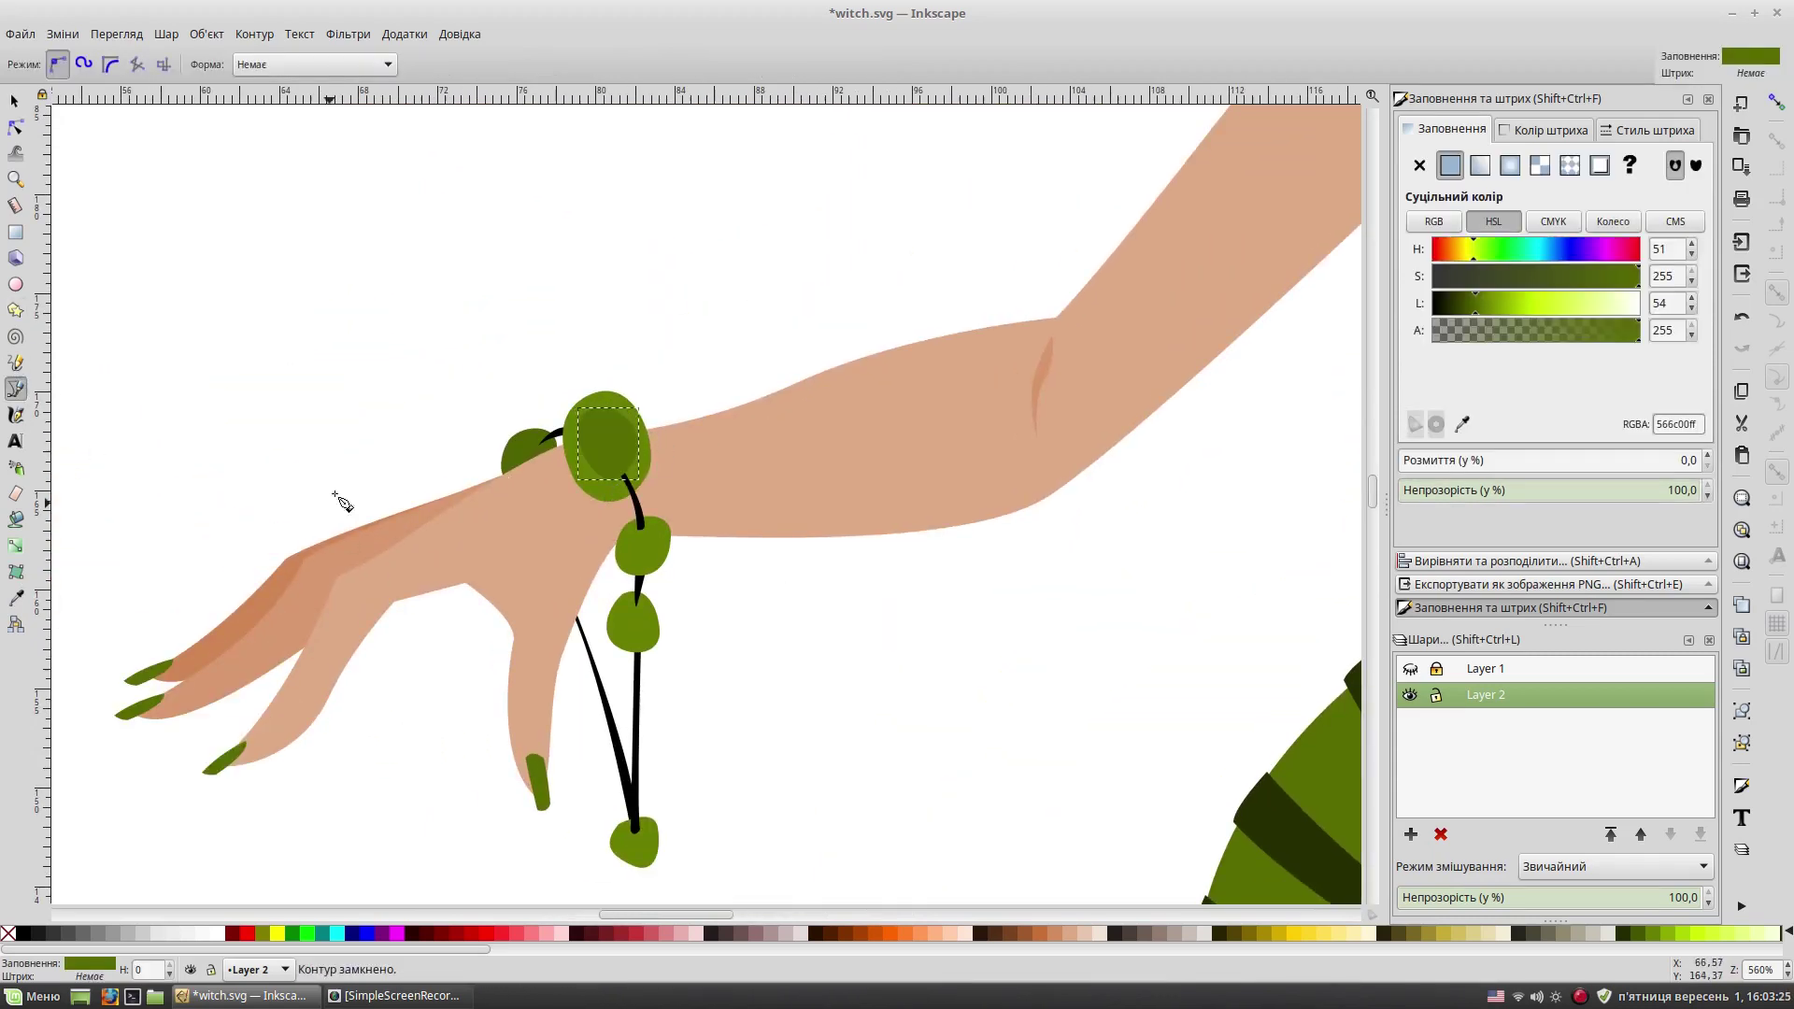
{"action": "key", "text": "space"}
{"action": "scroll", "coordinate": [88, 964], "scroll_direction": "up", "scroll_amount": 5}
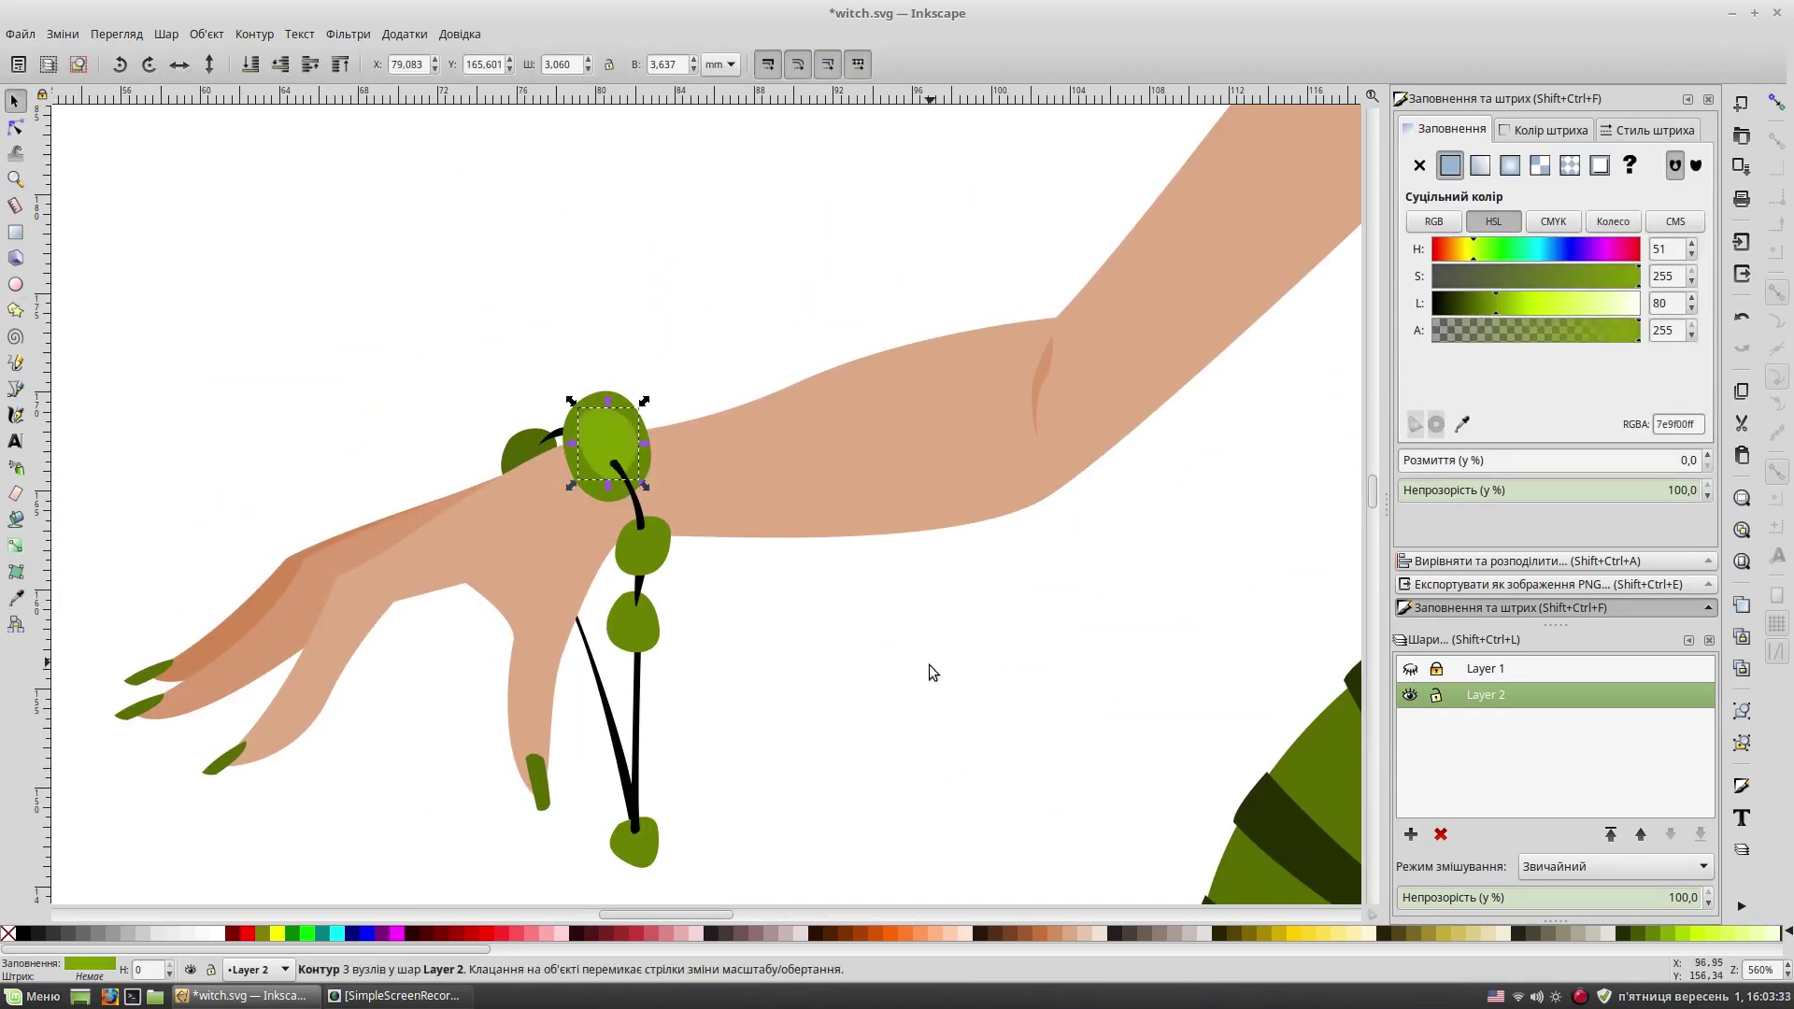
{"action": "scroll", "coordinate": [930, 671], "scroll_direction": "down", "scroll_amount": 3}
{"action": "scroll", "coordinate": [929, 671], "scroll_direction": "right", "scroll_amount": 3}
{"action": "left_click", "coordinate": [15, 389]}
{"action": "left_click", "coordinate": [429, 348]}
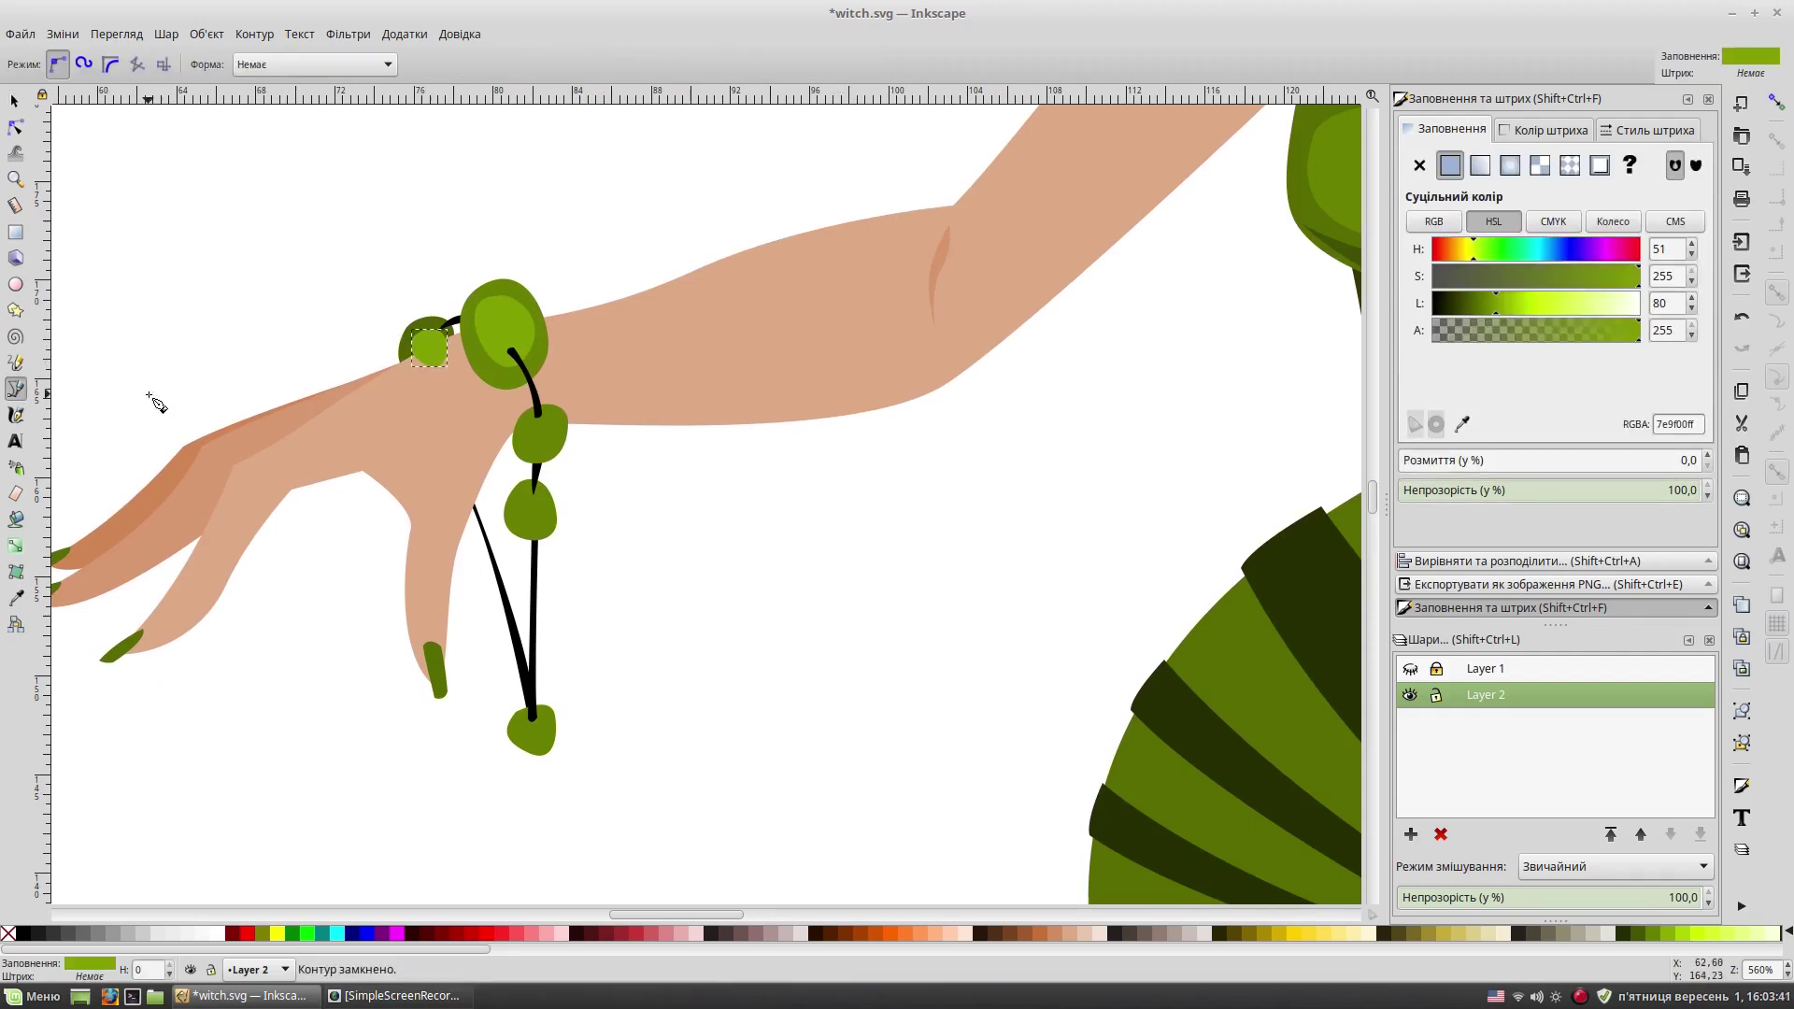
Step: Add highlight shapes on the second, third and bottom beads
{"action": "left_click", "coordinate": [529, 439]}
{"action": "left_click", "coordinate": [551, 456]}
{"action": "left_click", "coordinate": [529, 439]}
{"action": "left_click", "coordinate": [529, 493]}
{"action": "left_click", "coordinate": [529, 493]}
{"action": "left_click", "coordinate": [542, 745]}
{"action": "left_click", "coordinate": [516, 735]}
{"action": "left_click", "coordinate": [531, 718]}
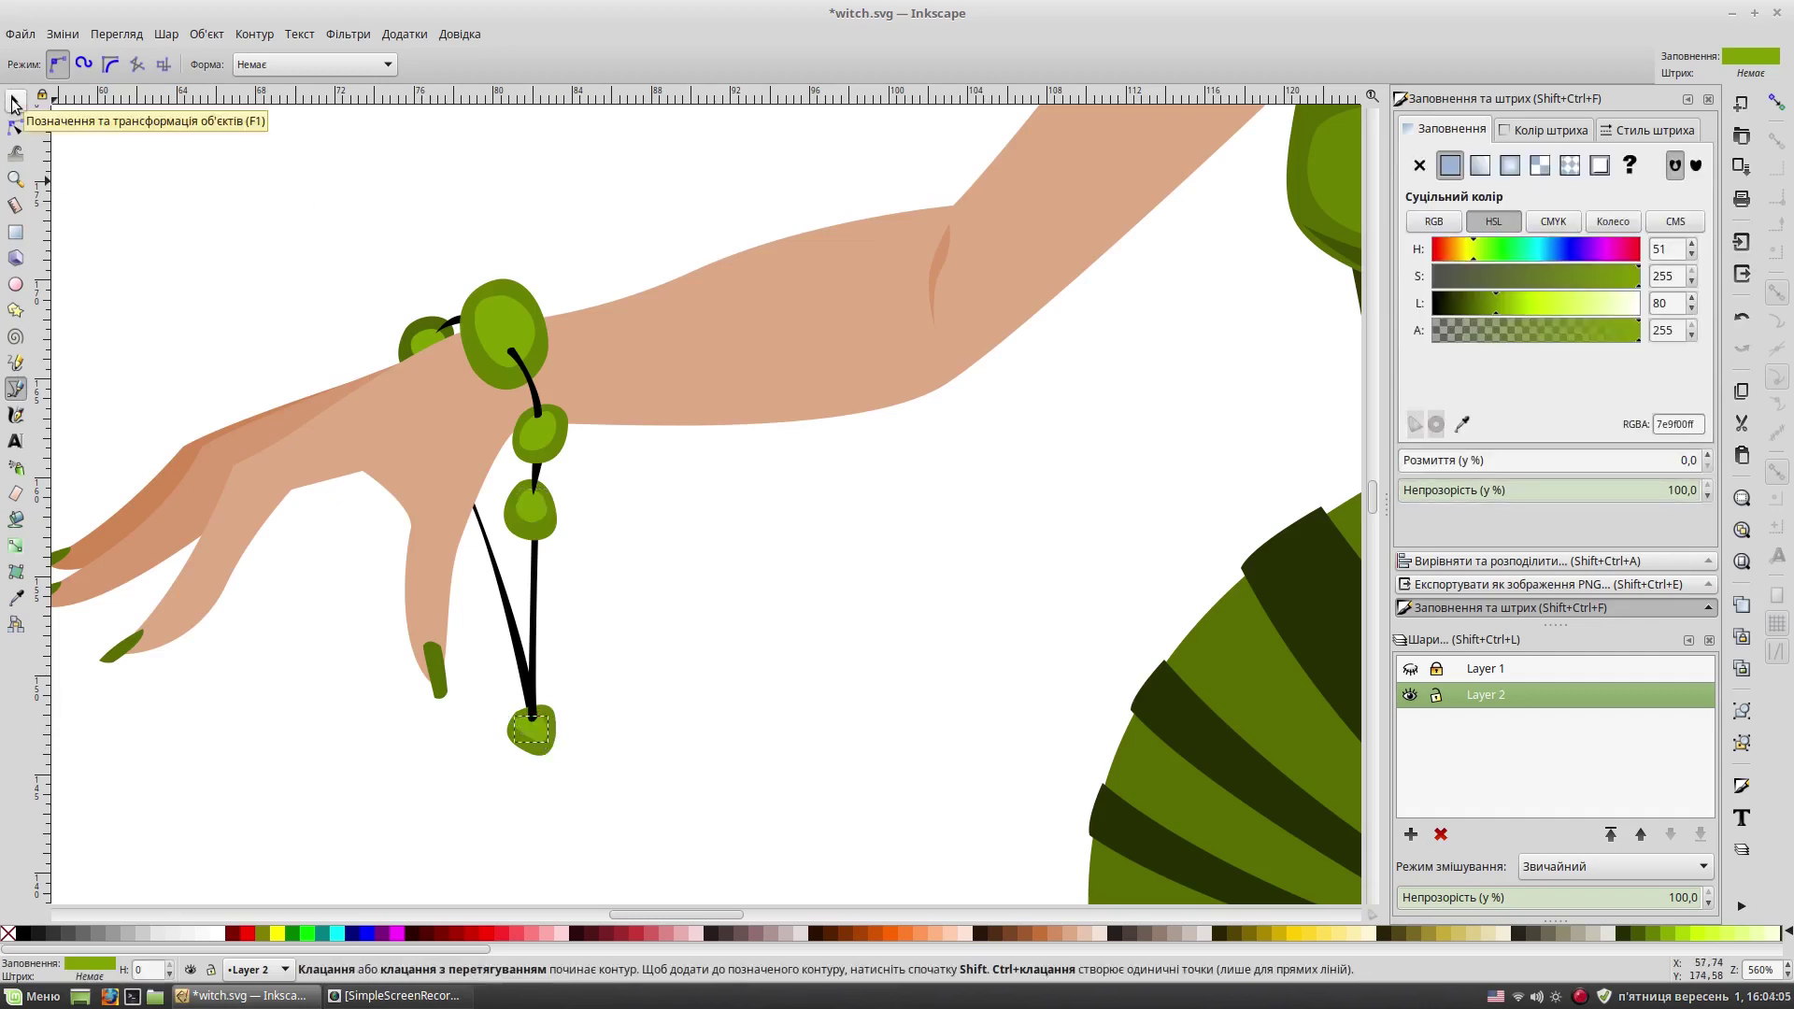
Step: Return to the Selector, clear the selection and review the bracelet
{"action": "left_click", "coordinate": [13, 103]}
{"action": "left_click", "coordinate": [384, 240]}
{"action": "scroll", "coordinate": [841, 688], "scroll_direction": "down", "scroll_amount": 3, "text": "ctrl"}
{"action": "scroll", "coordinate": [1034, 389], "scroll_direction": "down", "scroll_amount": 3}
{"action": "scroll", "coordinate": [890, 529], "scroll_direction": "up", "scroll_amount": 2}
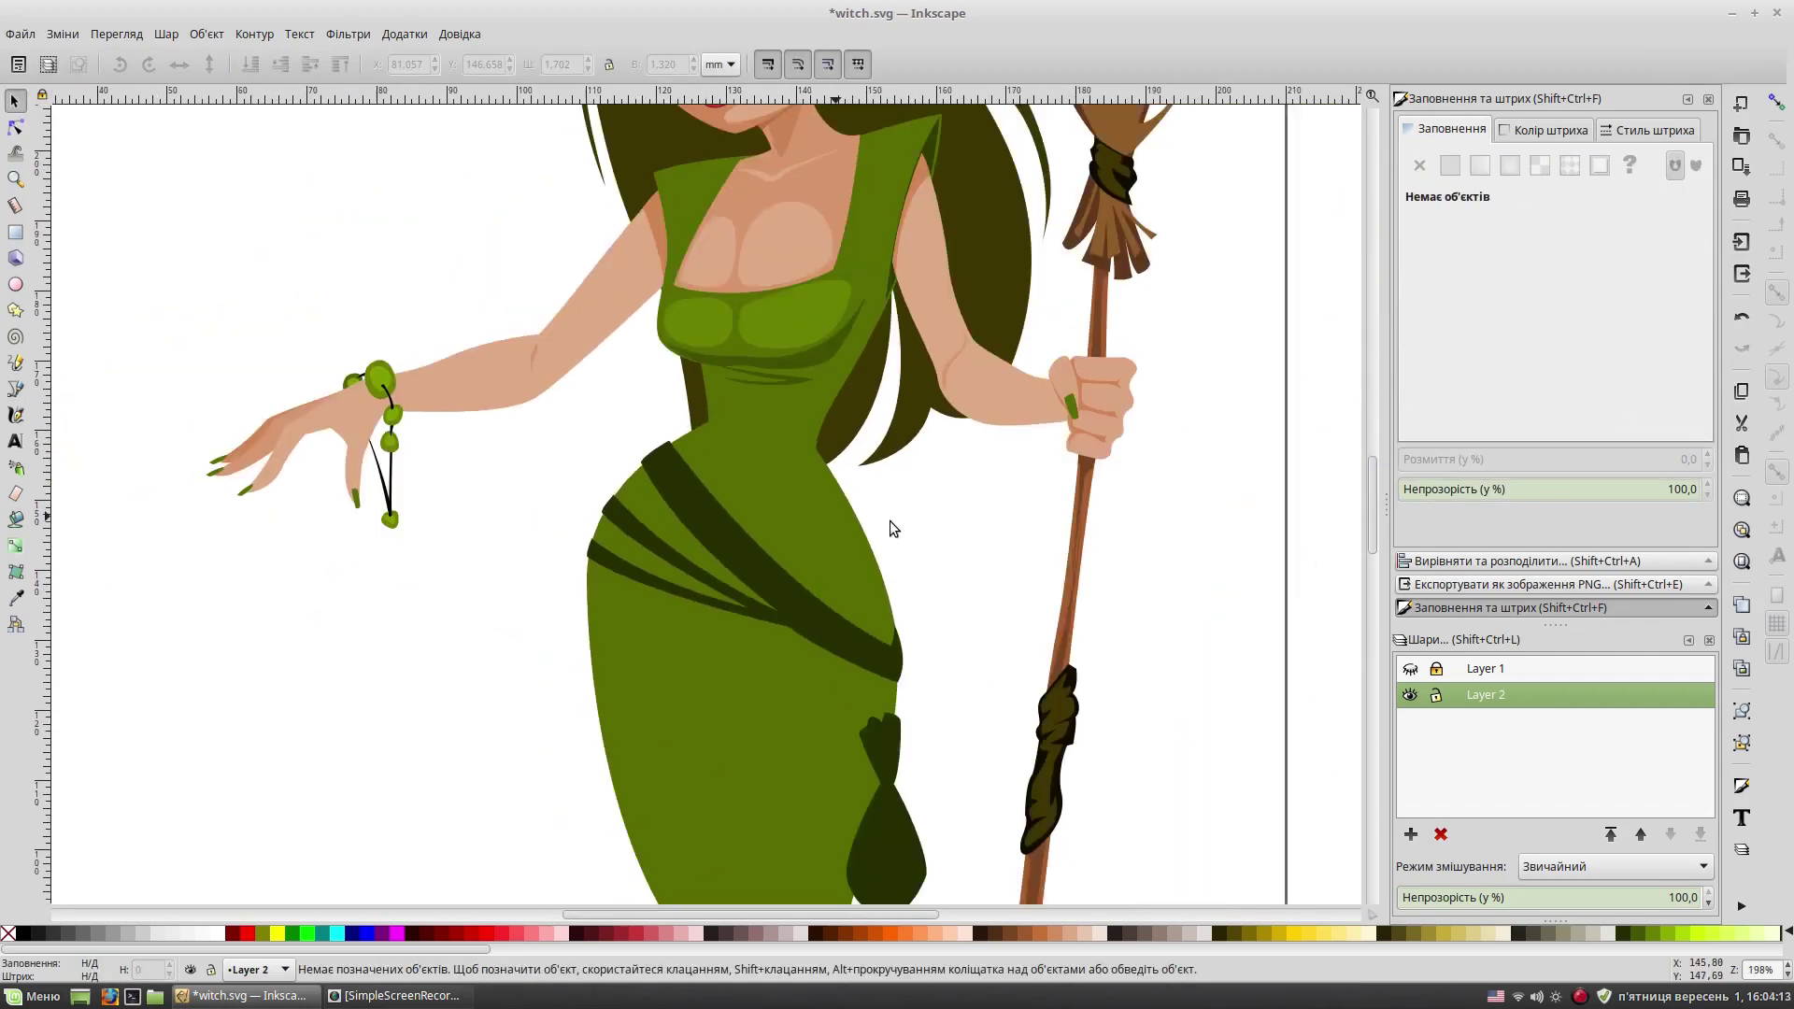
{"action": "scroll", "coordinate": [889, 462], "scroll_direction": "up", "scroll_amount": 2, "text": "ctrl"}
Step: Draw a closed highlight shape on the right shoulder strap
{"action": "scroll", "coordinate": [946, 906], "scroll_direction": "up", "scroll_amount": 6}
{"action": "key", "text": "b"}
{"action": "left_click", "coordinate": [865, 379]}
{"action": "left_click", "coordinate": [864, 382]}
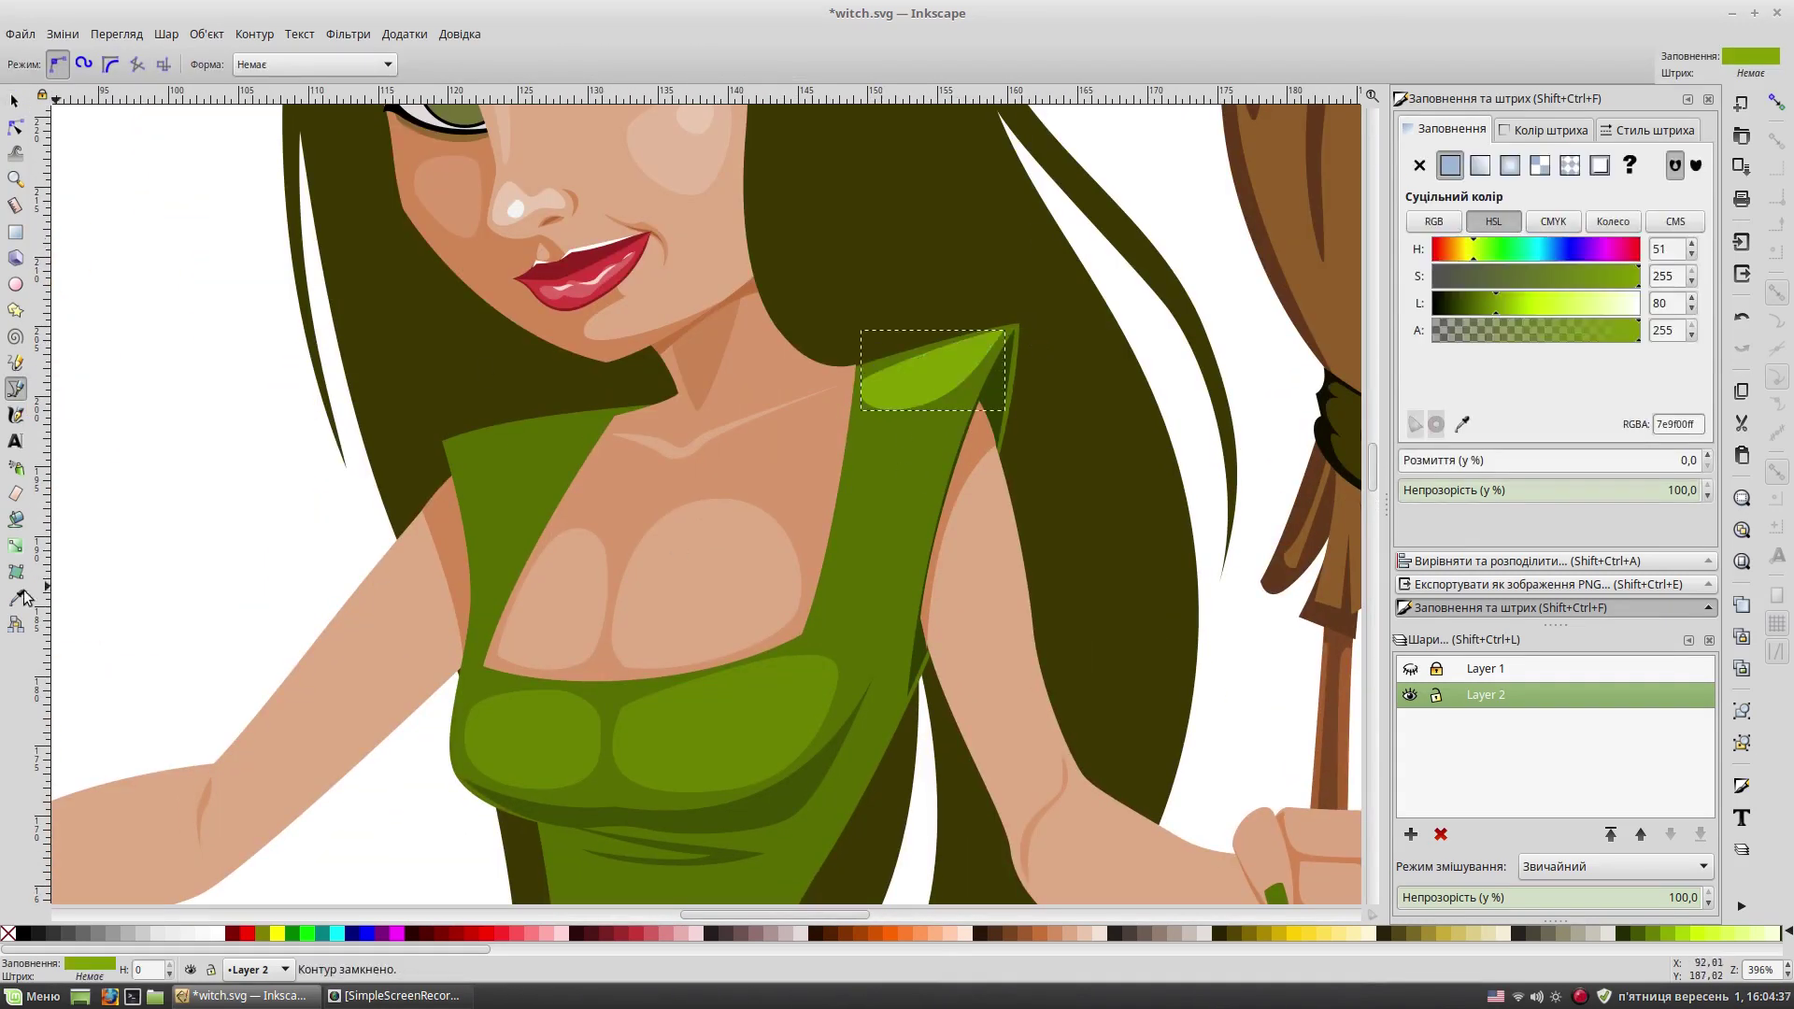
{"action": "key", "text": "Escape"}
Step: Draw a curved highlight along the left strap and inspect it
{"action": "left_click", "coordinate": [452, 441]}
{"action": "left_click_drag", "start_coordinate": [603, 417], "coordinate": [598, 446]}
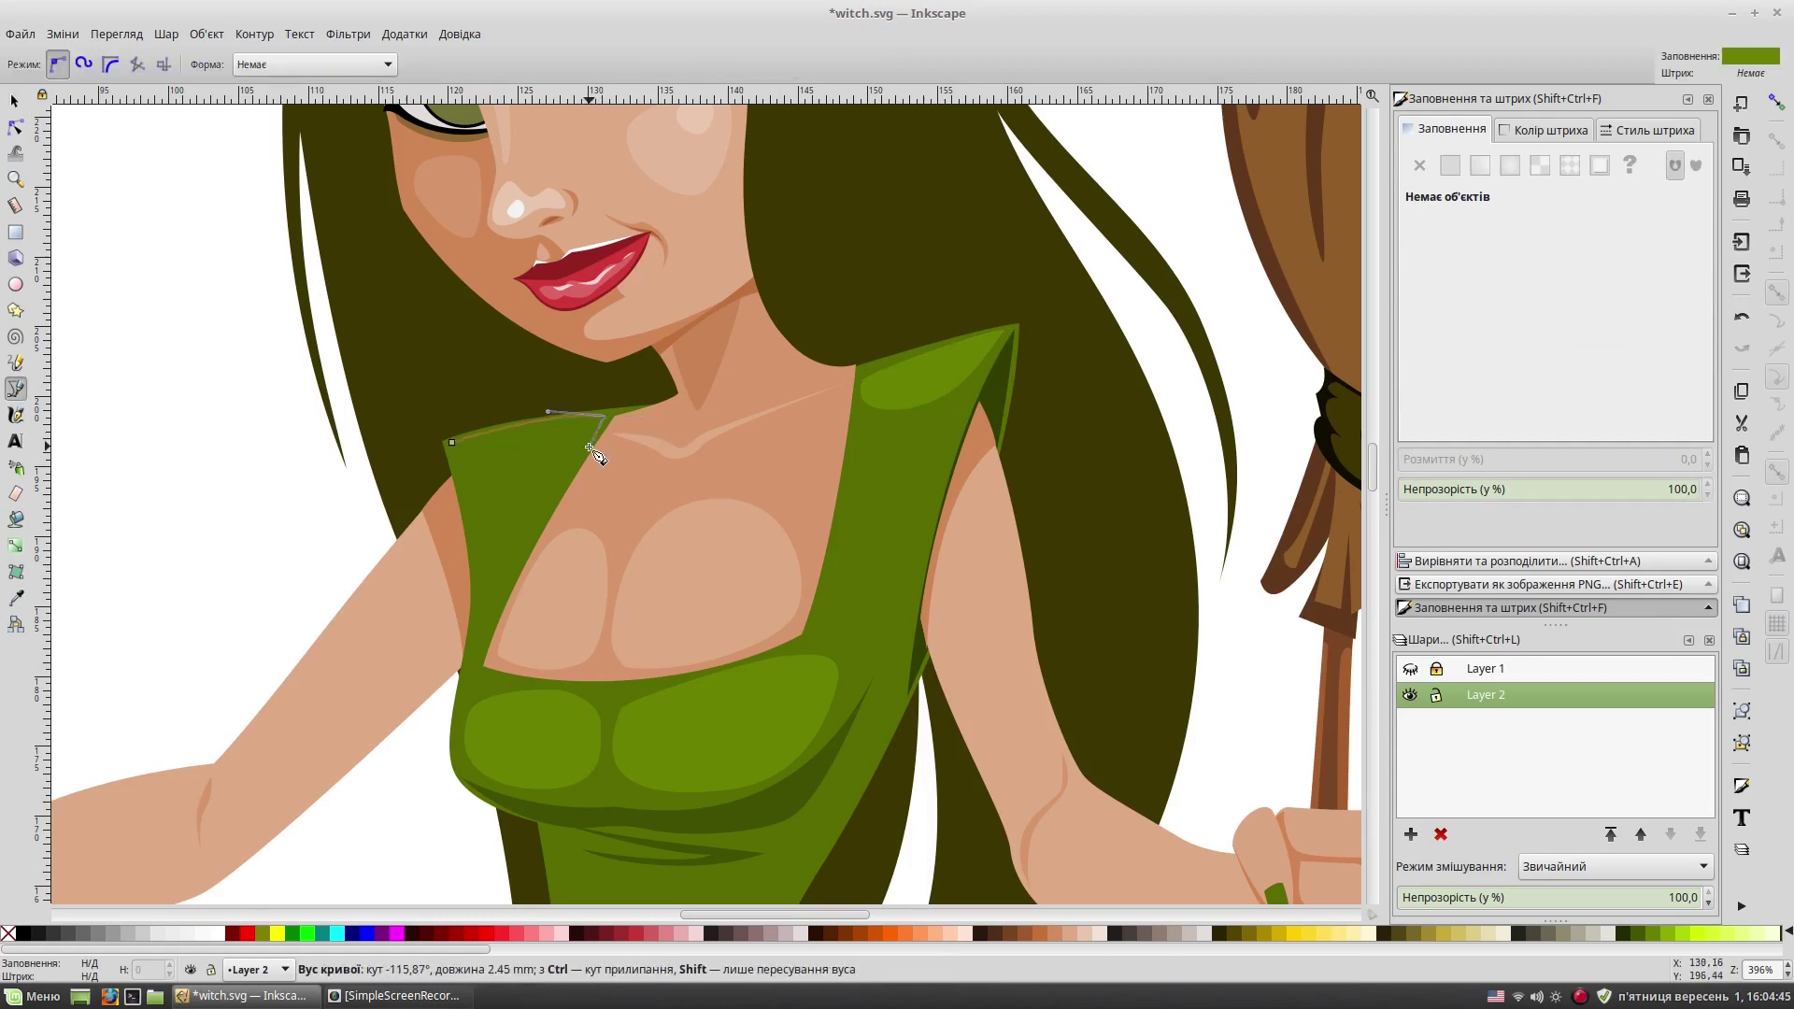
{"action": "left_click", "coordinate": [452, 441]}
{"action": "key", "text": "s"}
{"action": "key", "text": "Escape"}
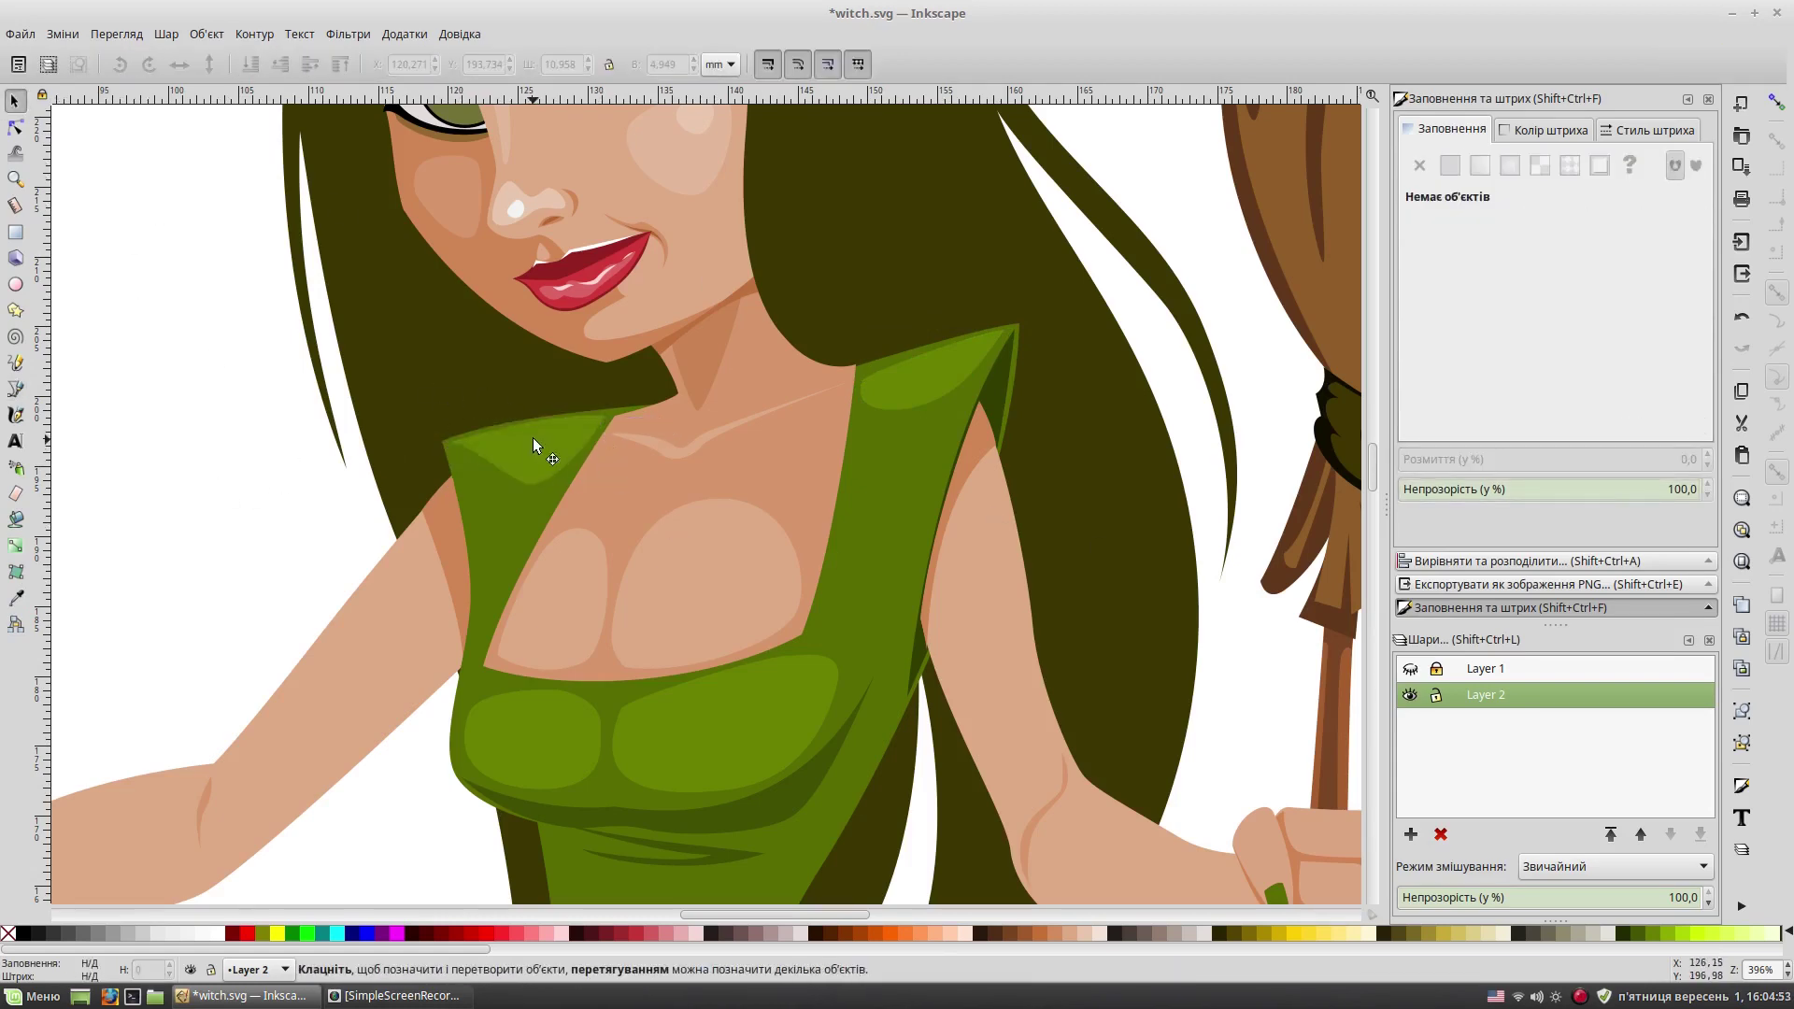
{"action": "left_click", "coordinate": [534, 446]}
{"action": "key", "text": "Escape"}
{"action": "key", "text": "minus"}
{"action": "key", "text": "minus"}
{"action": "scroll", "coordinate": [983, 316], "scroll_direction": "down", "scroll_amount": 1}
{"action": "scroll", "coordinate": [1001, 445], "scroll_direction": "up", "scroll_amount": 2}
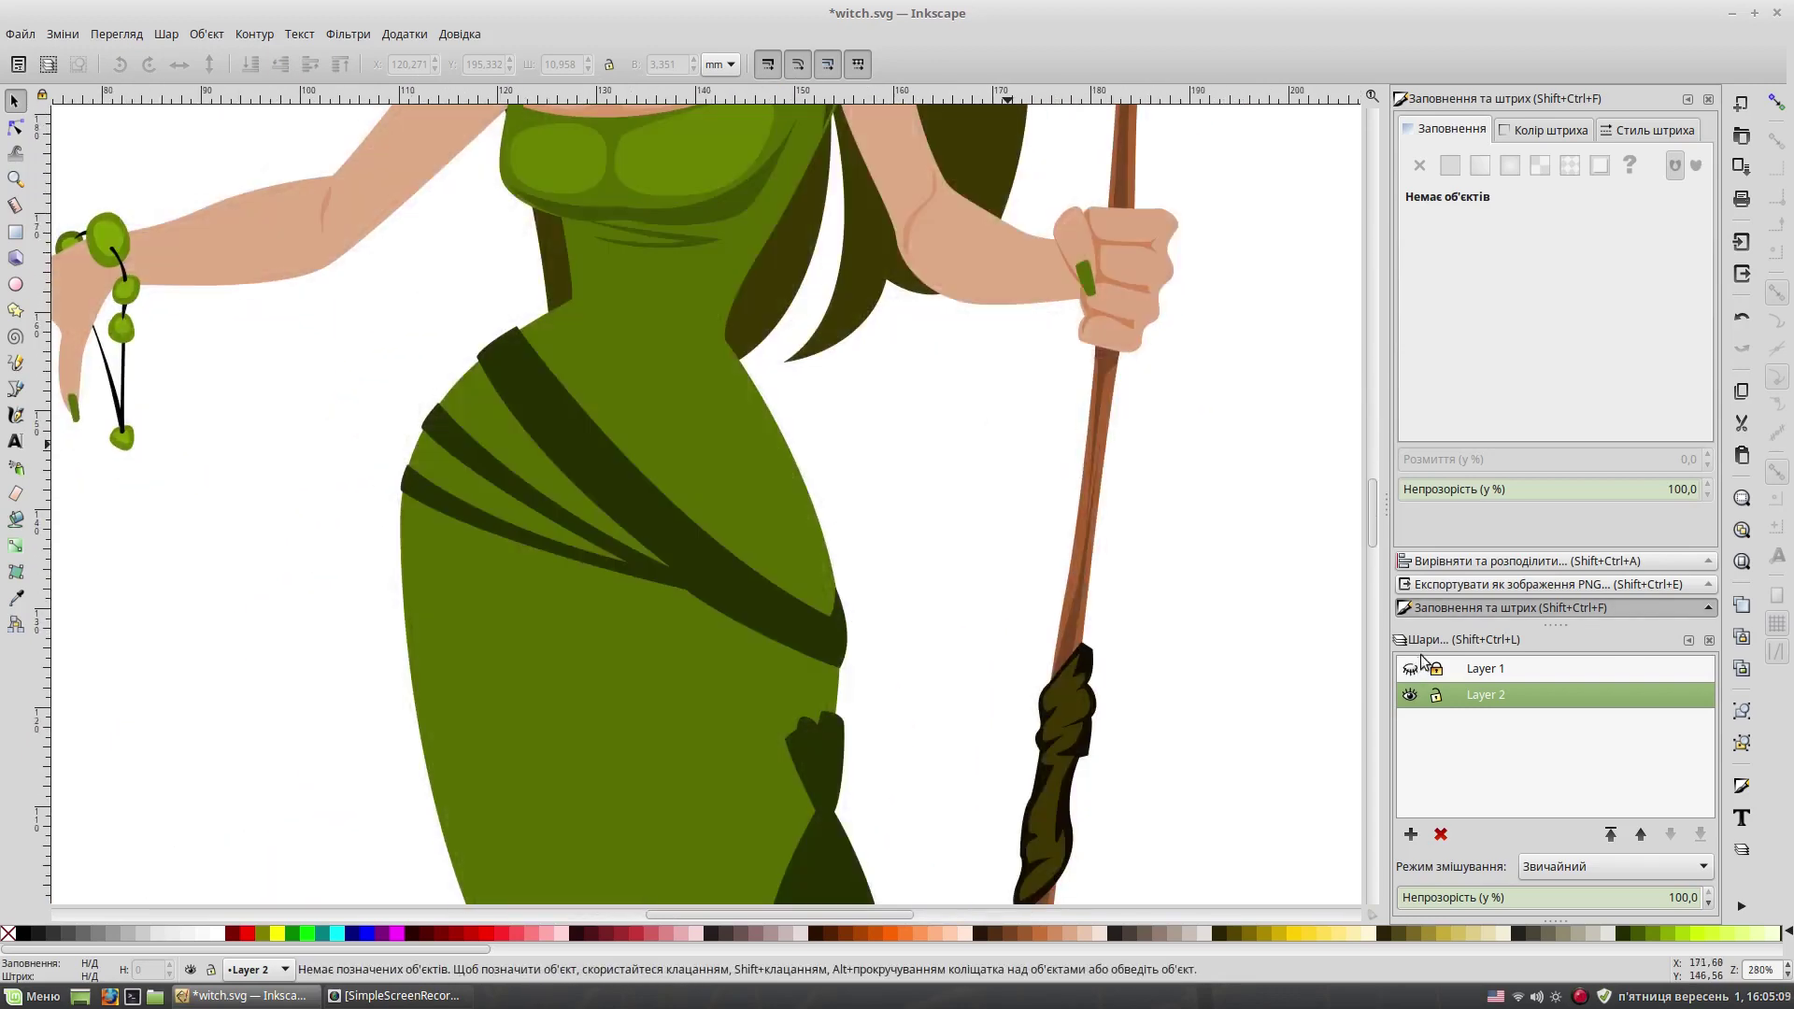
Step: Draw a light-green swoosh highlight on the bodice
{"action": "key", "text": "b"}
{"action": "left_click", "coordinate": [602, 258]}
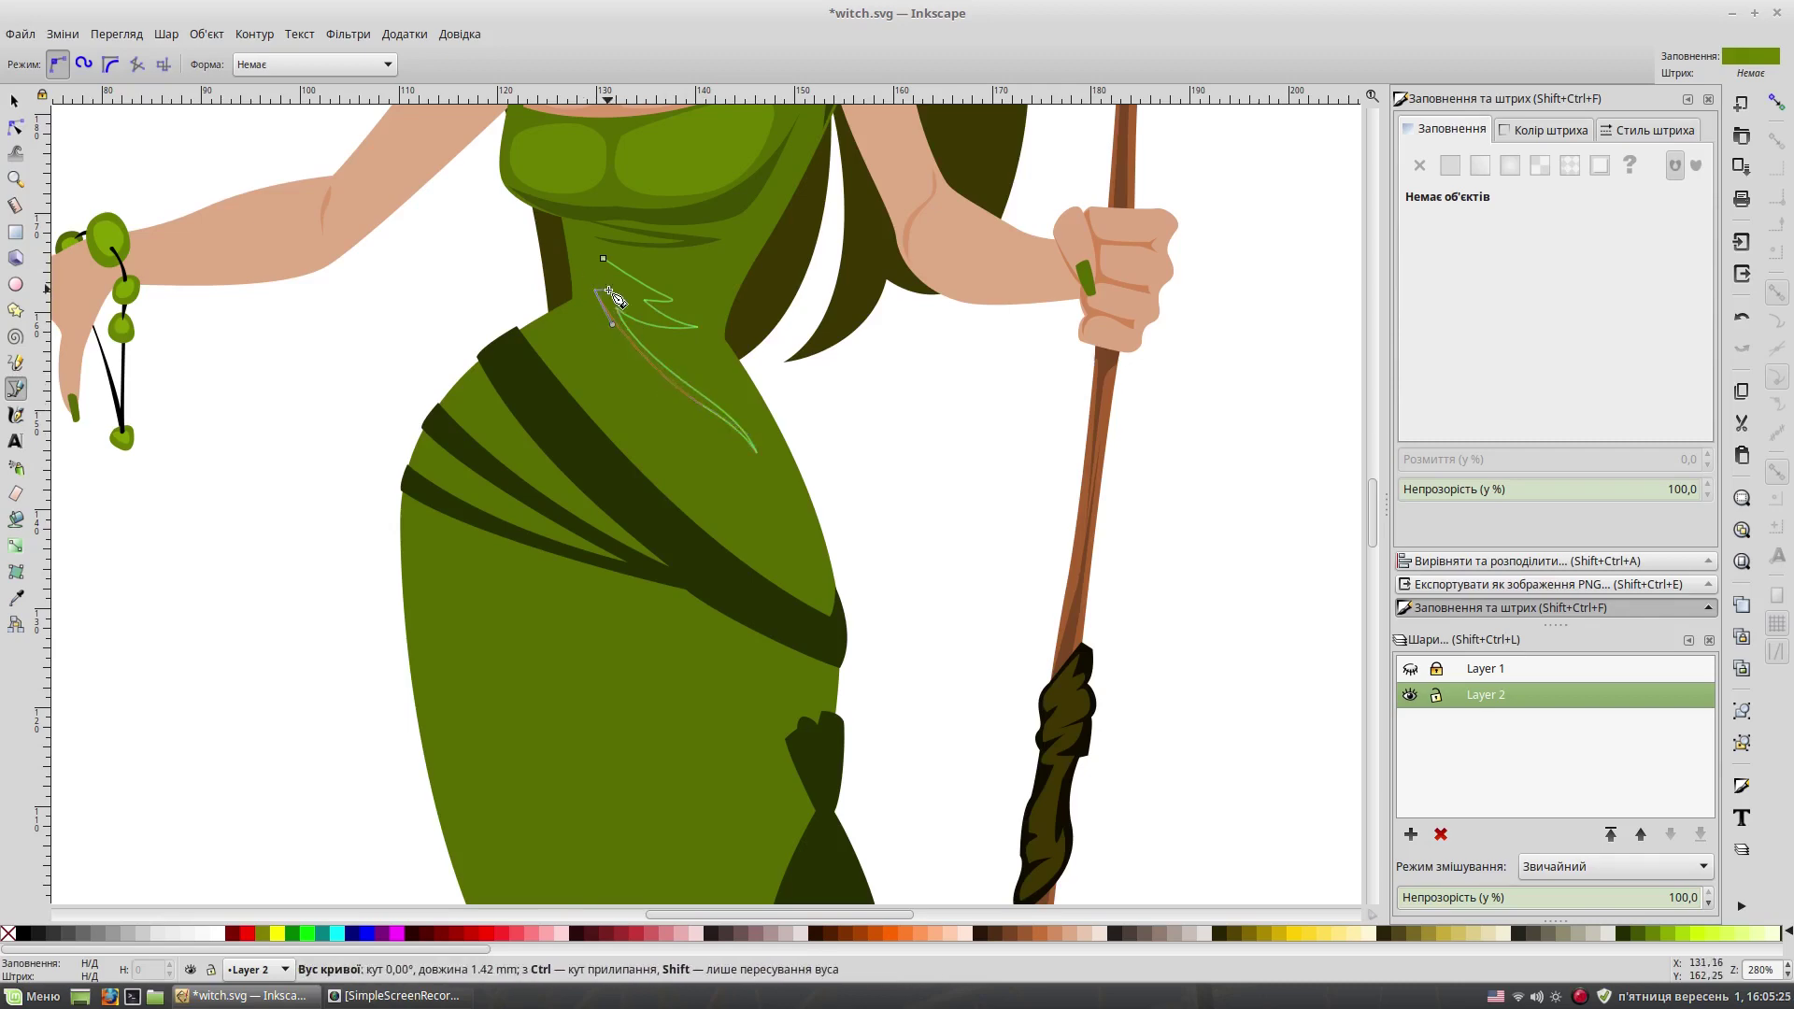
{"action": "left_click", "coordinate": [596, 230]}
{"action": "key", "text": "s"}
{"action": "left_click", "coordinate": [342, 459]}
{"action": "scroll", "coordinate": [944, 580], "scroll_direction": "up", "scroll_amount": 3}
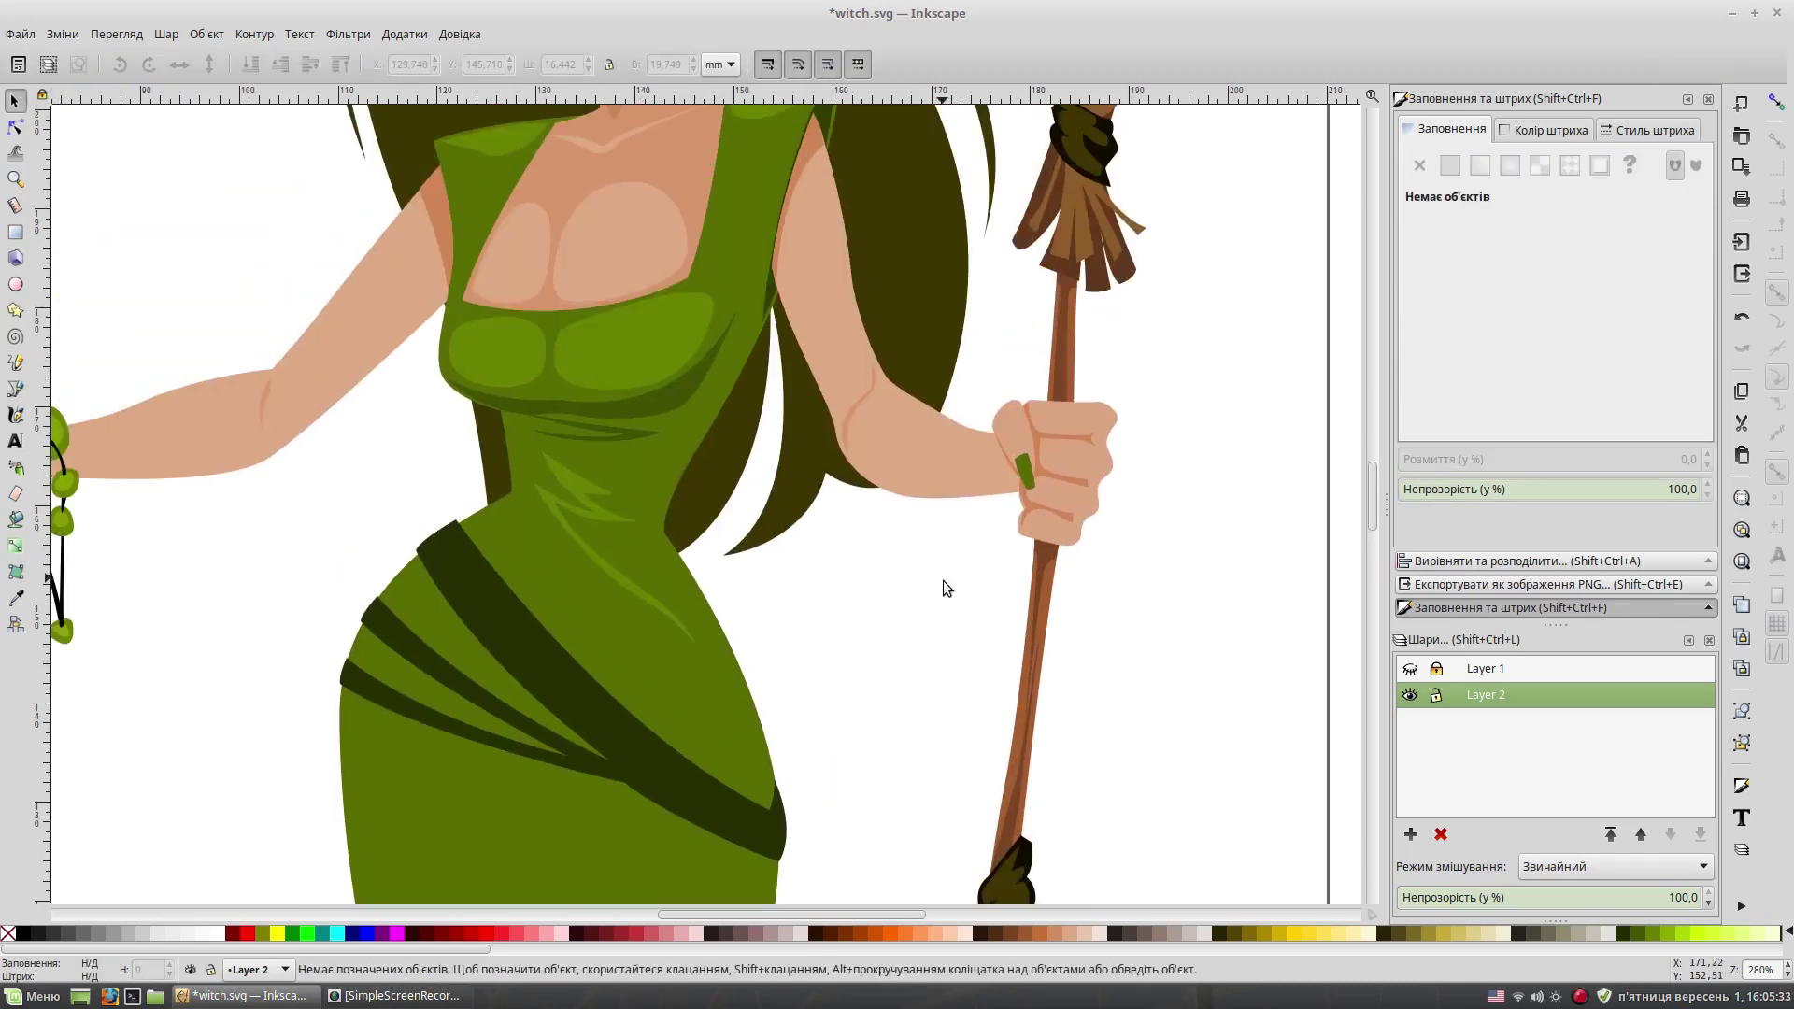
Step: Draw a curved fold shadow shape from the hip down the skirt
{"action": "key", "text": "b"}
{"action": "left_click", "coordinate": [519, 535]}
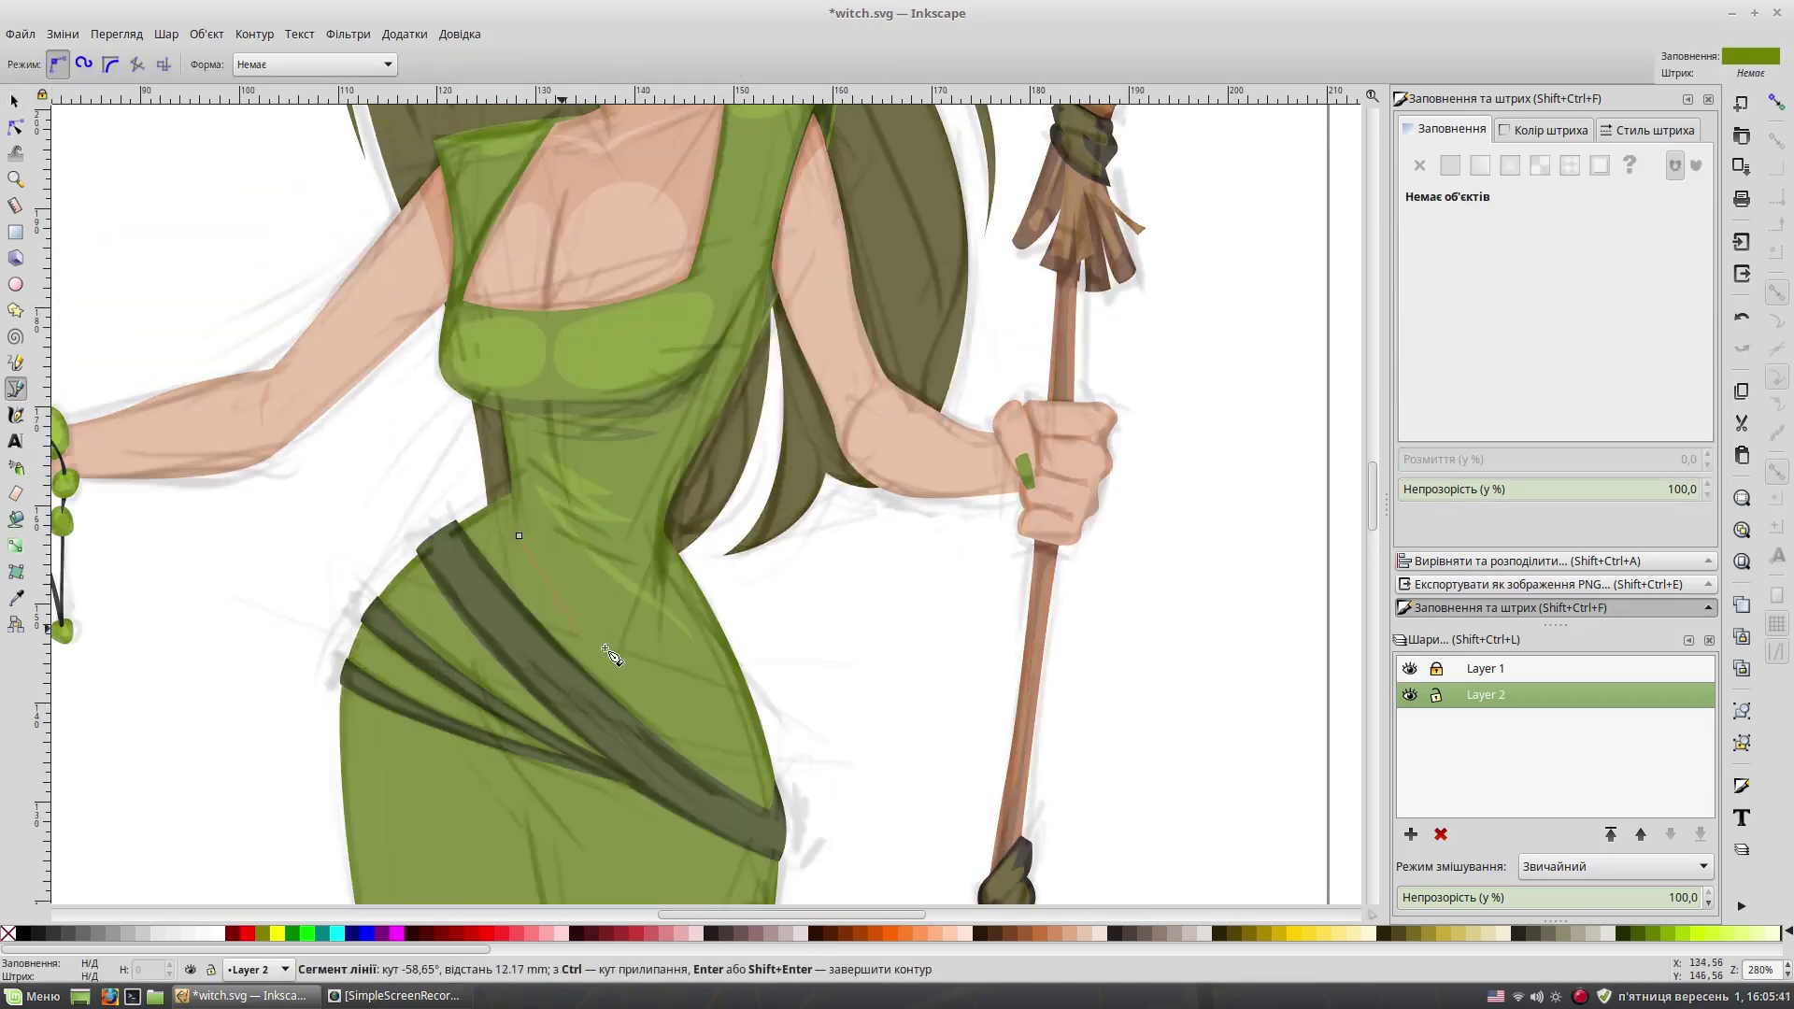
{"action": "scroll", "coordinate": [554, 788], "scroll_direction": "down", "scroll_amount": 10}
{"action": "left_click_drag", "start_coordinate": [659, 355], "coordinate": [617, 411]}
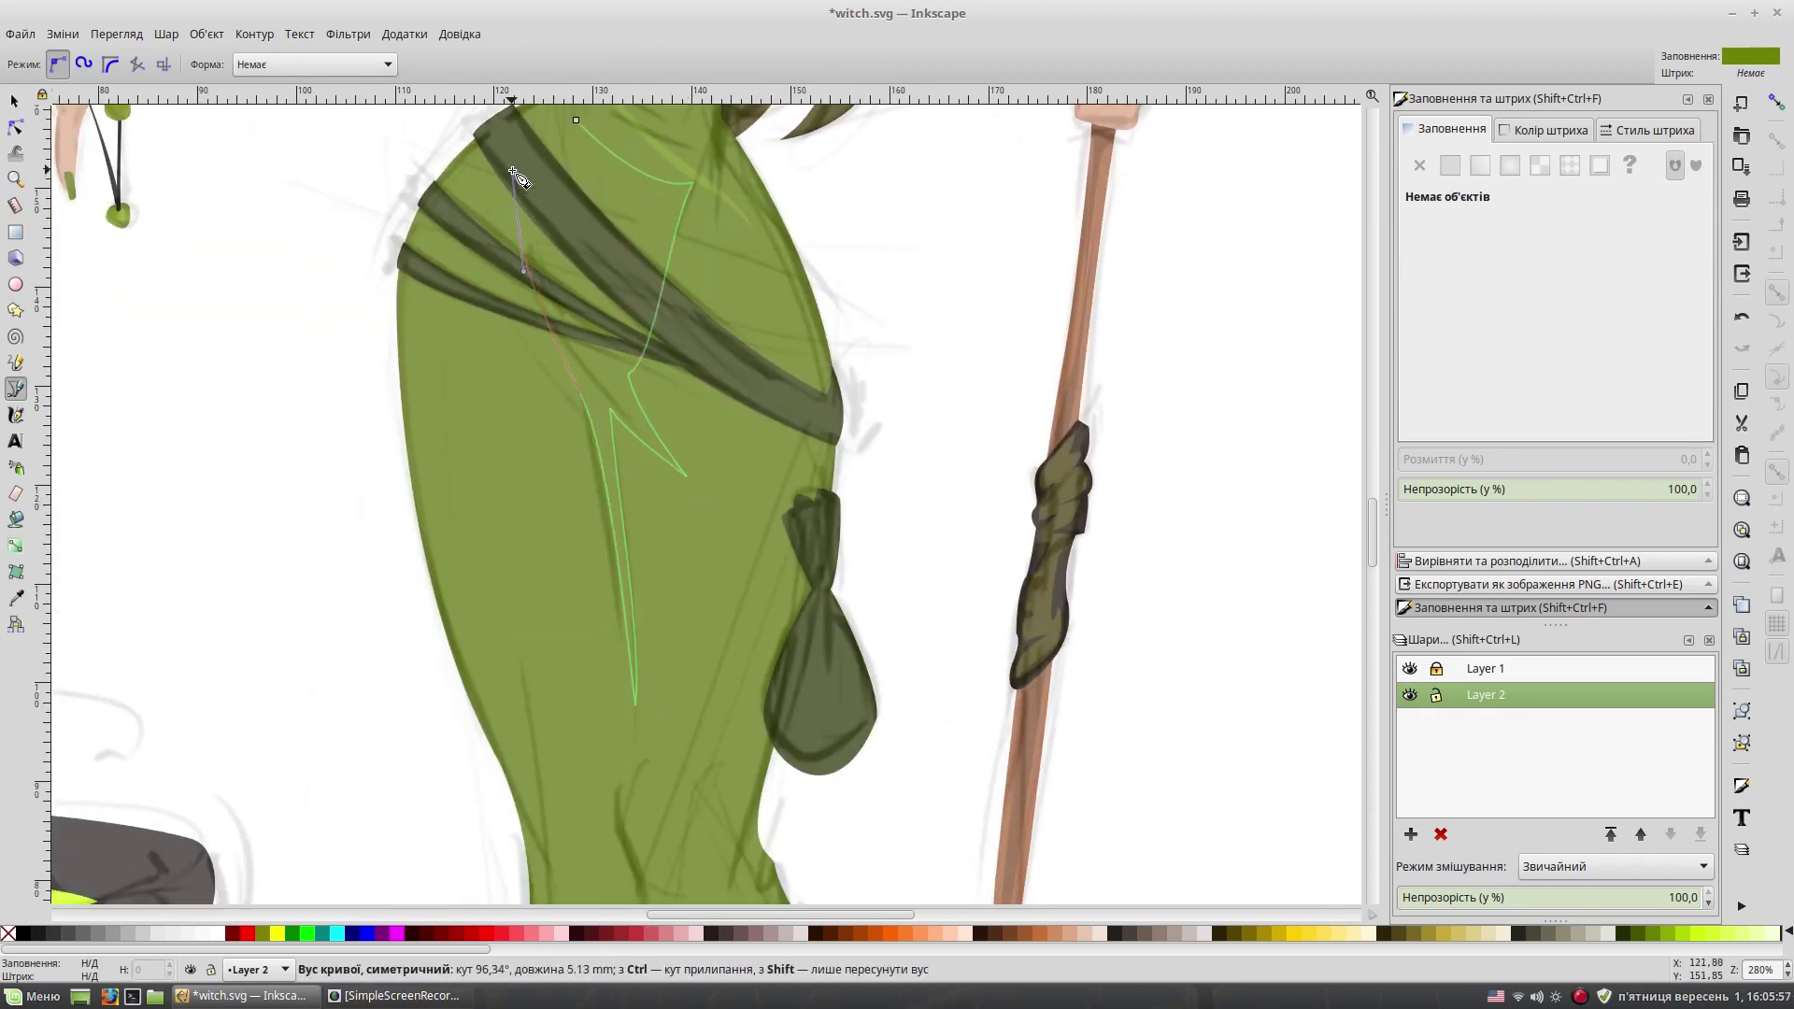
{"action": "left_click_drag", "start_coordinate": [518, 177], "coordinate": [513, 174]}
{"action": "scroll", "coordinate": [560, 355], "scroll_direction": "up", "scroll_amount": 7}
{"action": "left_click_drag", "start_coordinate": [598, 449], "coordinate": [598, 448]}
Step: Hide Layer 1 and fill the fold shadow with dropper-sampled dark green
{"action": "left_click", "coordinate": [1409, 668]}
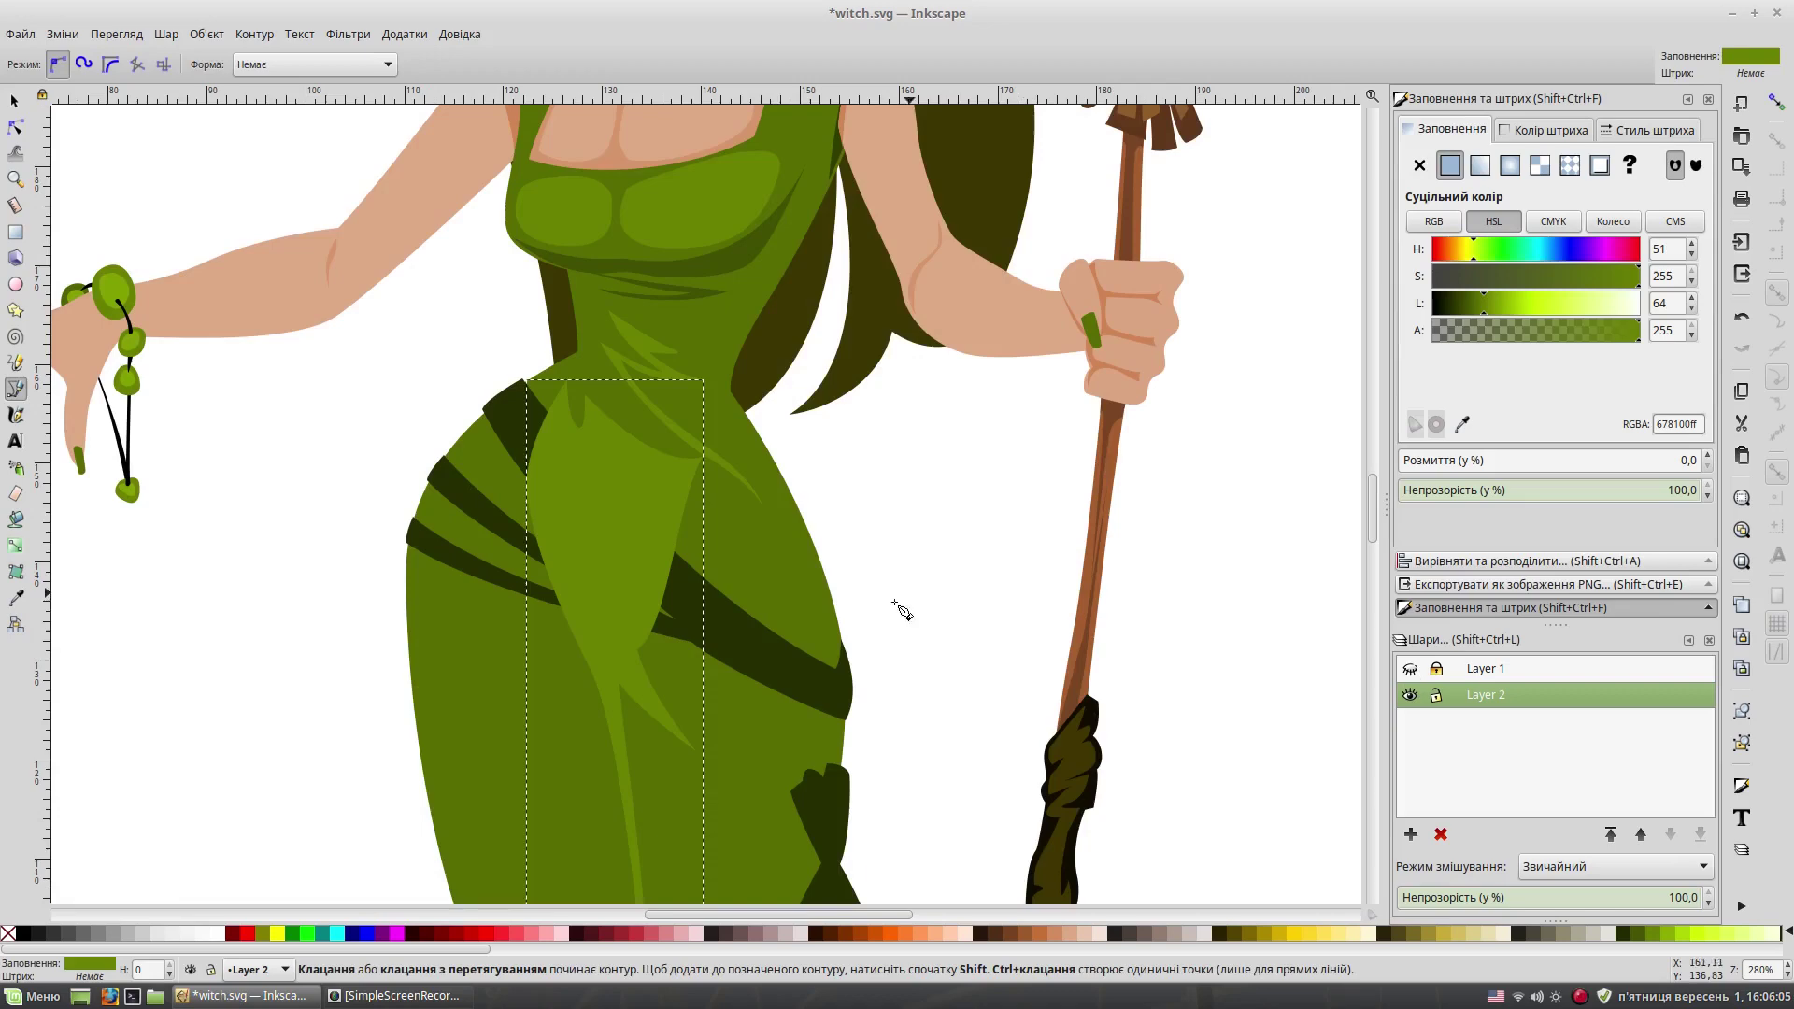
{"action": "left_click", "coordinate": [15, 598]}
{"action": "key", "text": "s"}
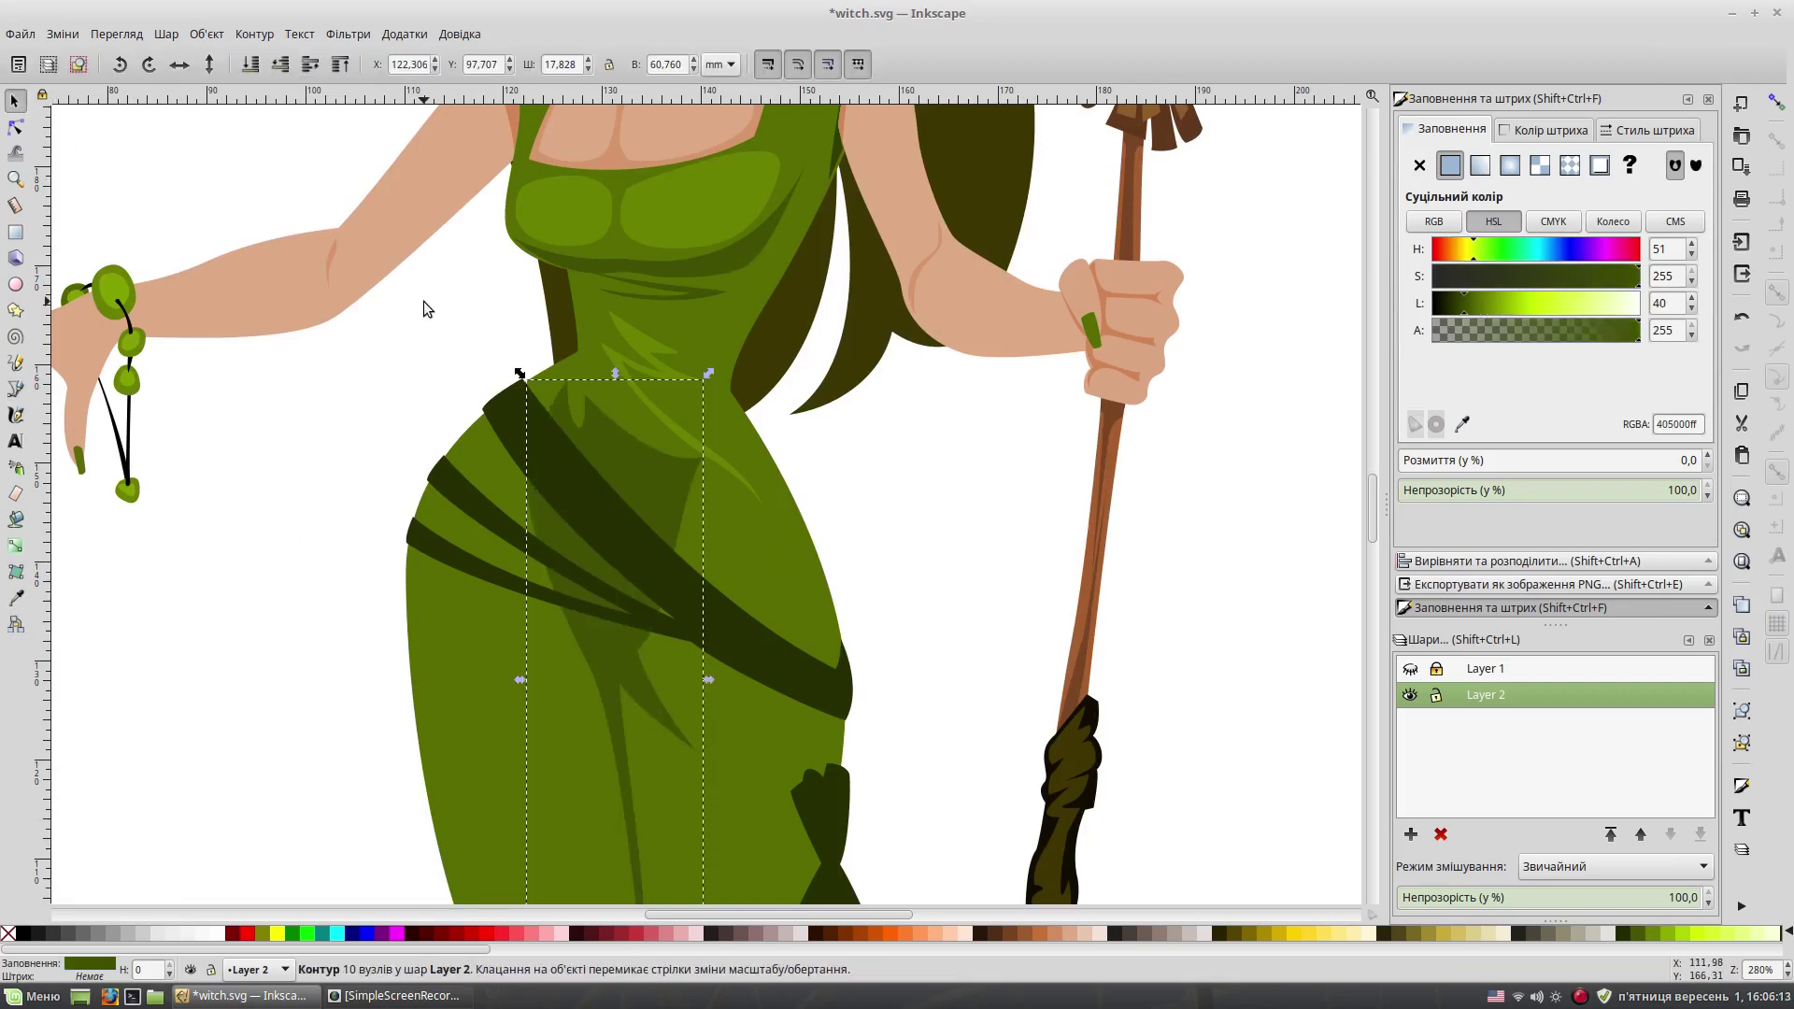
{"action": "left_click", "coordinate": [935, 568]}
{"action": "scroll", "coordinate": [935, 568], "scroll_direction": "down", "scroll_amount": 3}
{"action": "key", "text": "plus"}
{"action": "left_click", "coordinate": [660, 351]}
{"action": "left_click", "coordinate": [916, 529]}
{"action": "scroll", "coordinate": [916, 536], "scroll_direction": "down", "scroll_amount": 5}
{"action": "scroll", "coordinate": [789, 461], "scroll_direction": "down", "scroll_amount": 1}
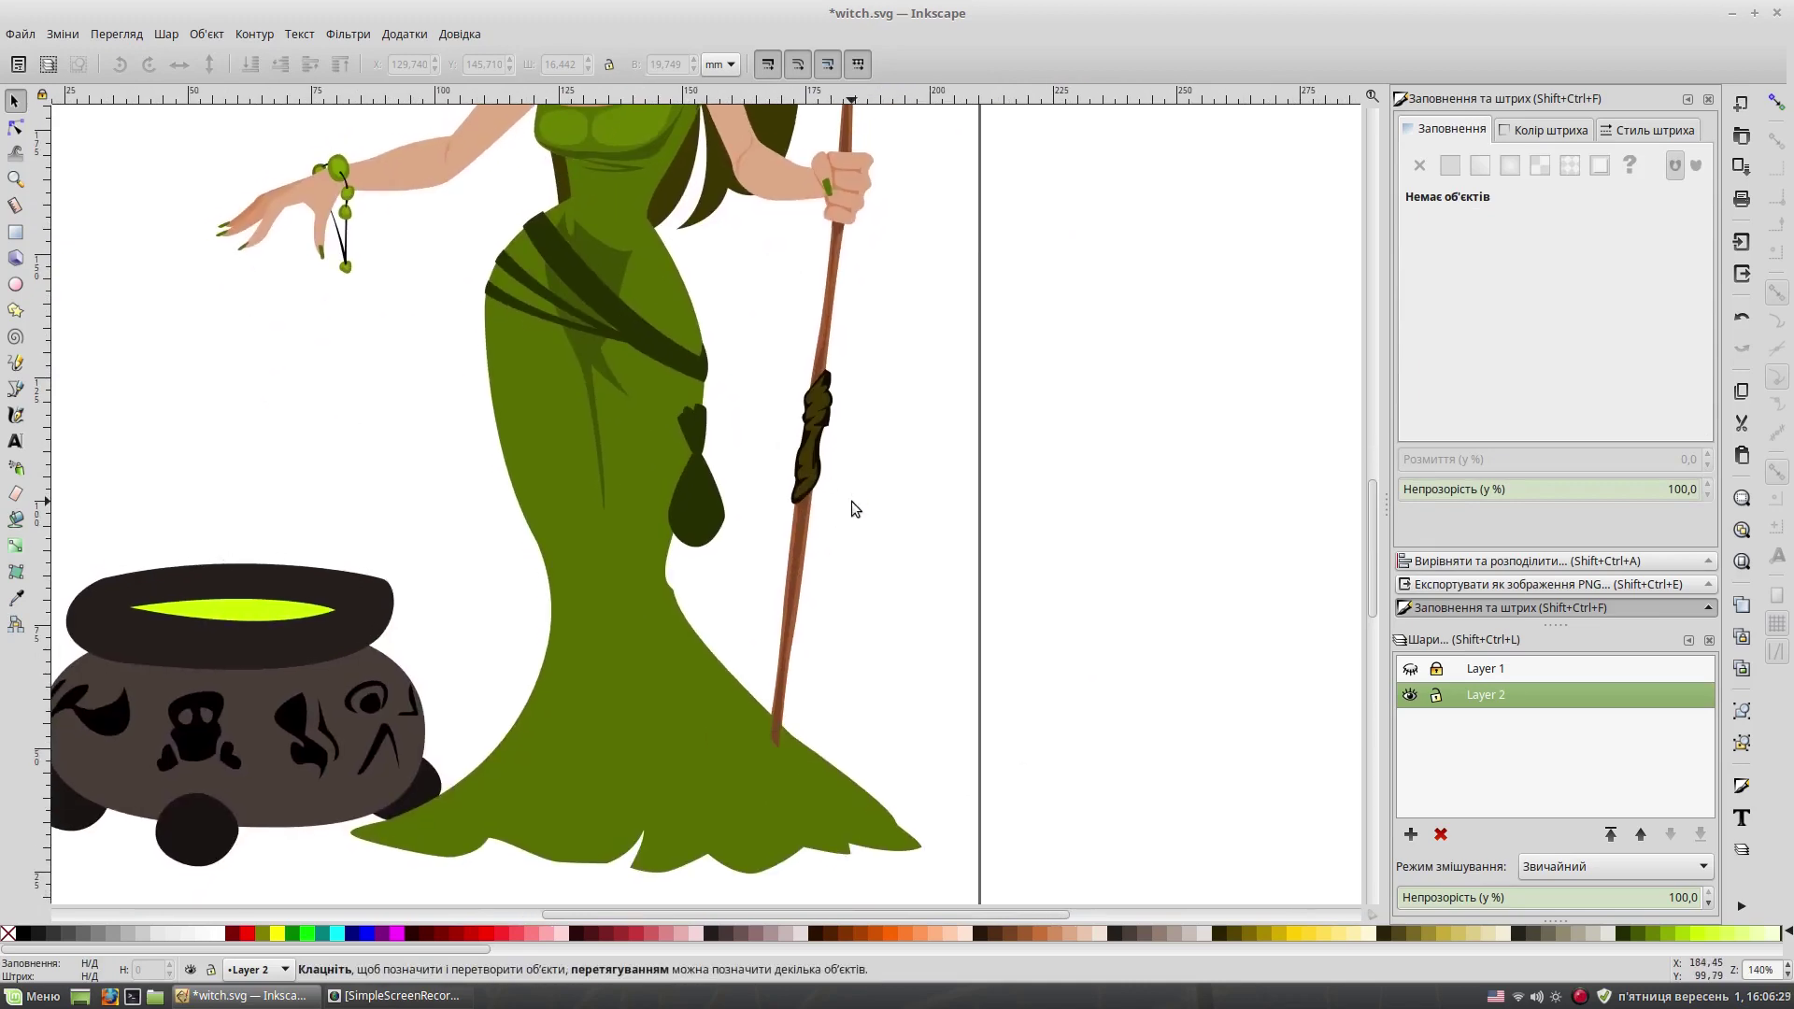
Step: Draw a curved dark-green fold shadow running down the skirt
{"action": "key", "text": "b"}
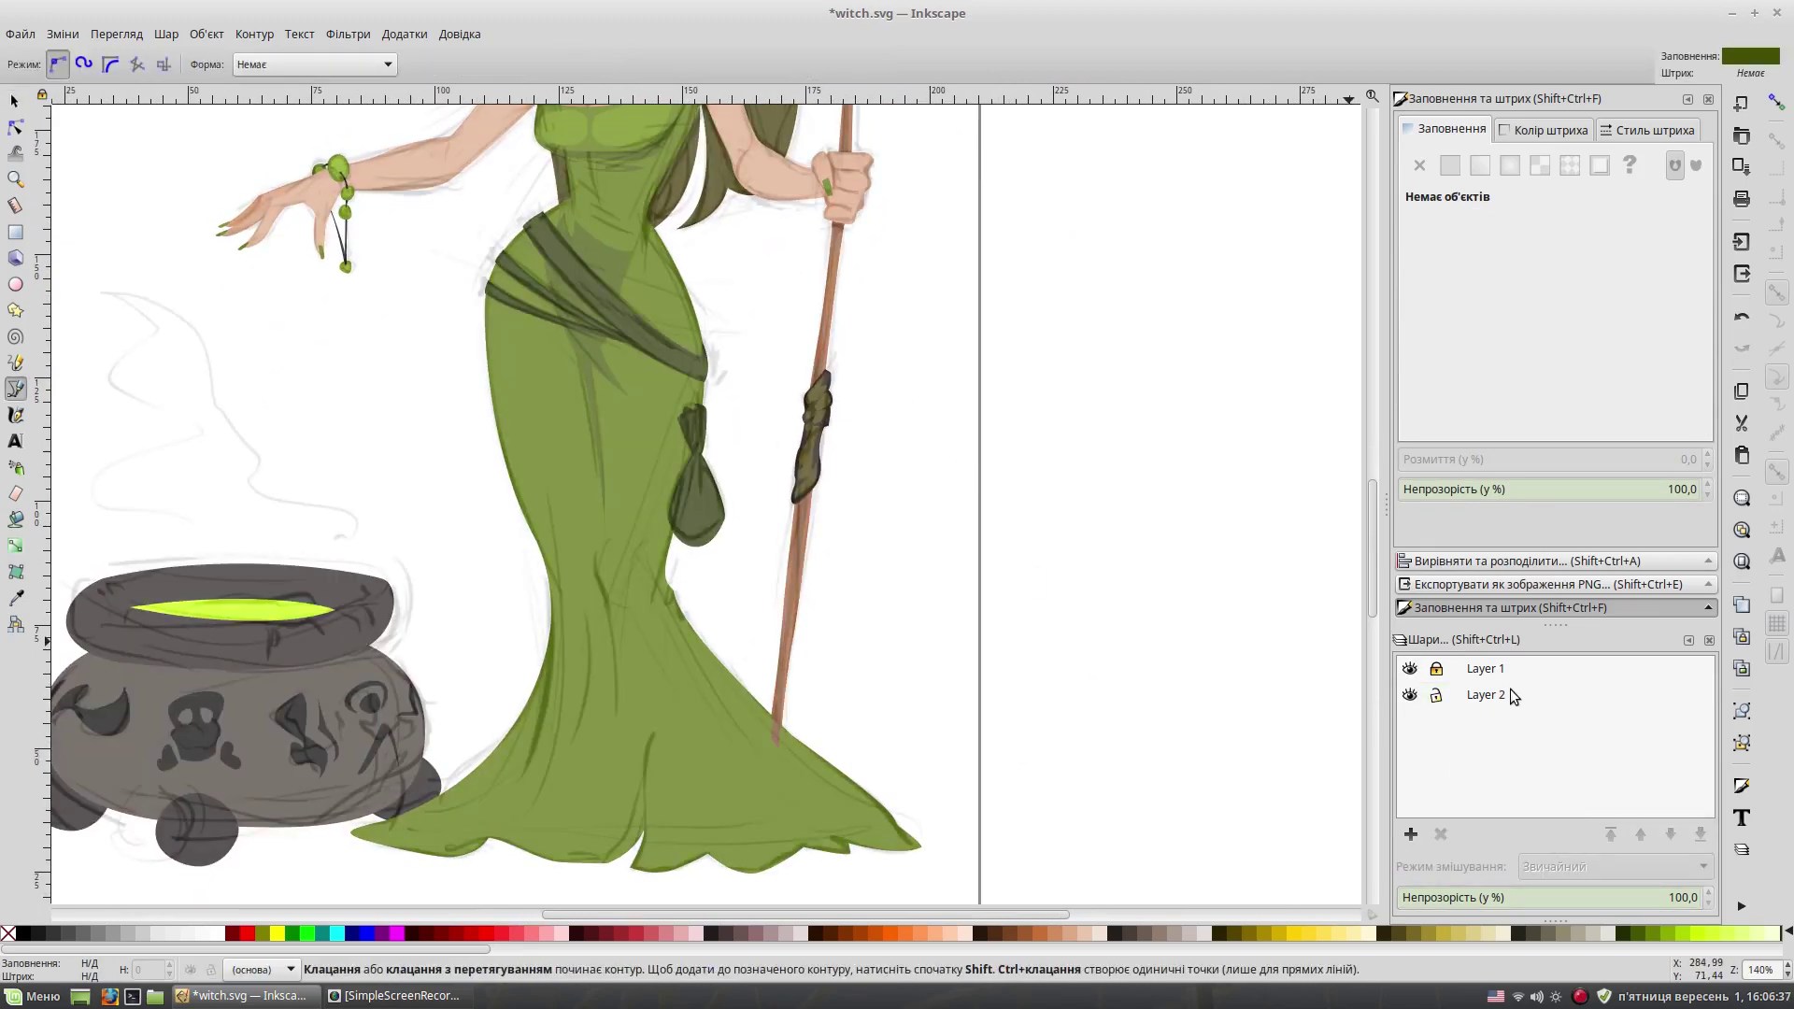
{"action": "left_click", "coordinate": [604, 540]}
{"action": "scroll", "coordinate": [590, 581], "scroll_direction": "up", "scroll_amount": 3}
{"action": "left_click", "coordinate": [622, 623]}
{"action": "scroll", "coordinate": [669, 608], "scroll_direction": "down", "scroll_amount": 5}
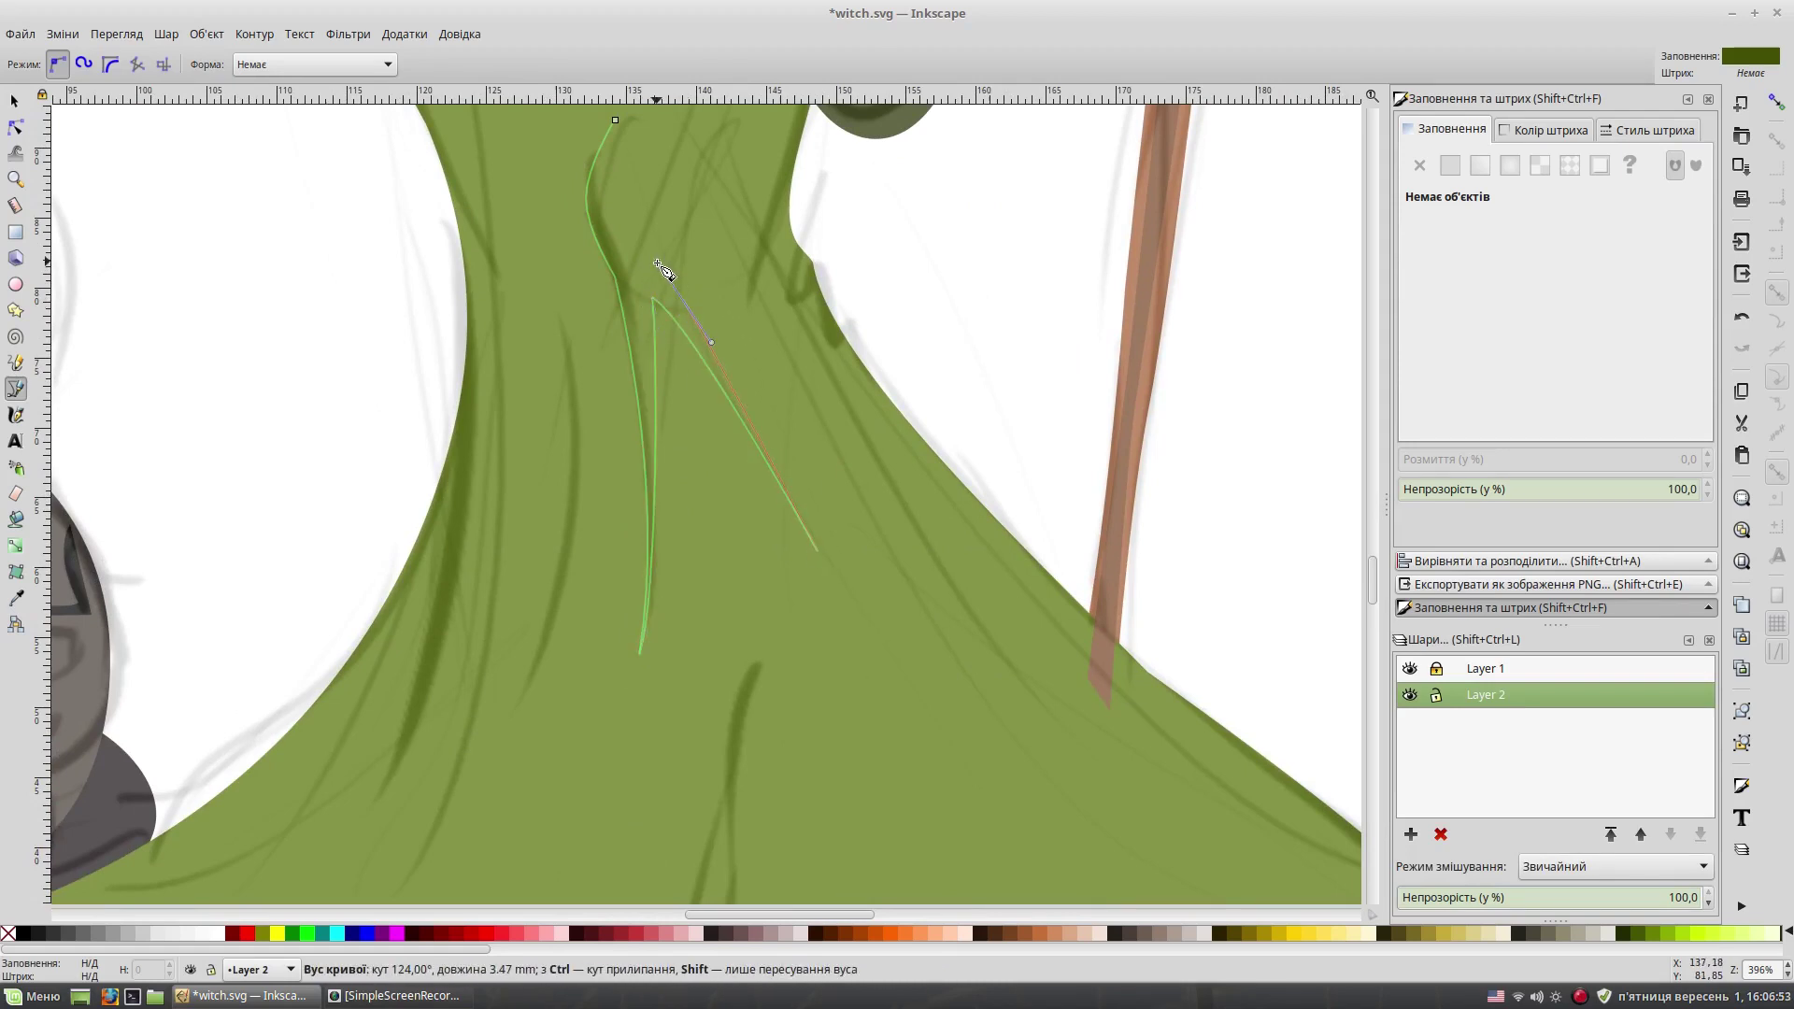
{"action": "left_click_drag", "start_coordinate": [662, 269], "coordinate": [663, 271]}
{"action": "scroll", "coordinate": [666, 299], "scroll_direction": "up", "scroll_amount": 5}
{"action": "key", "text": "Return"}
{"action": "scroll", "coordinate": [941, 361], "scroll_direction": "down", "scroll_amount": 1}
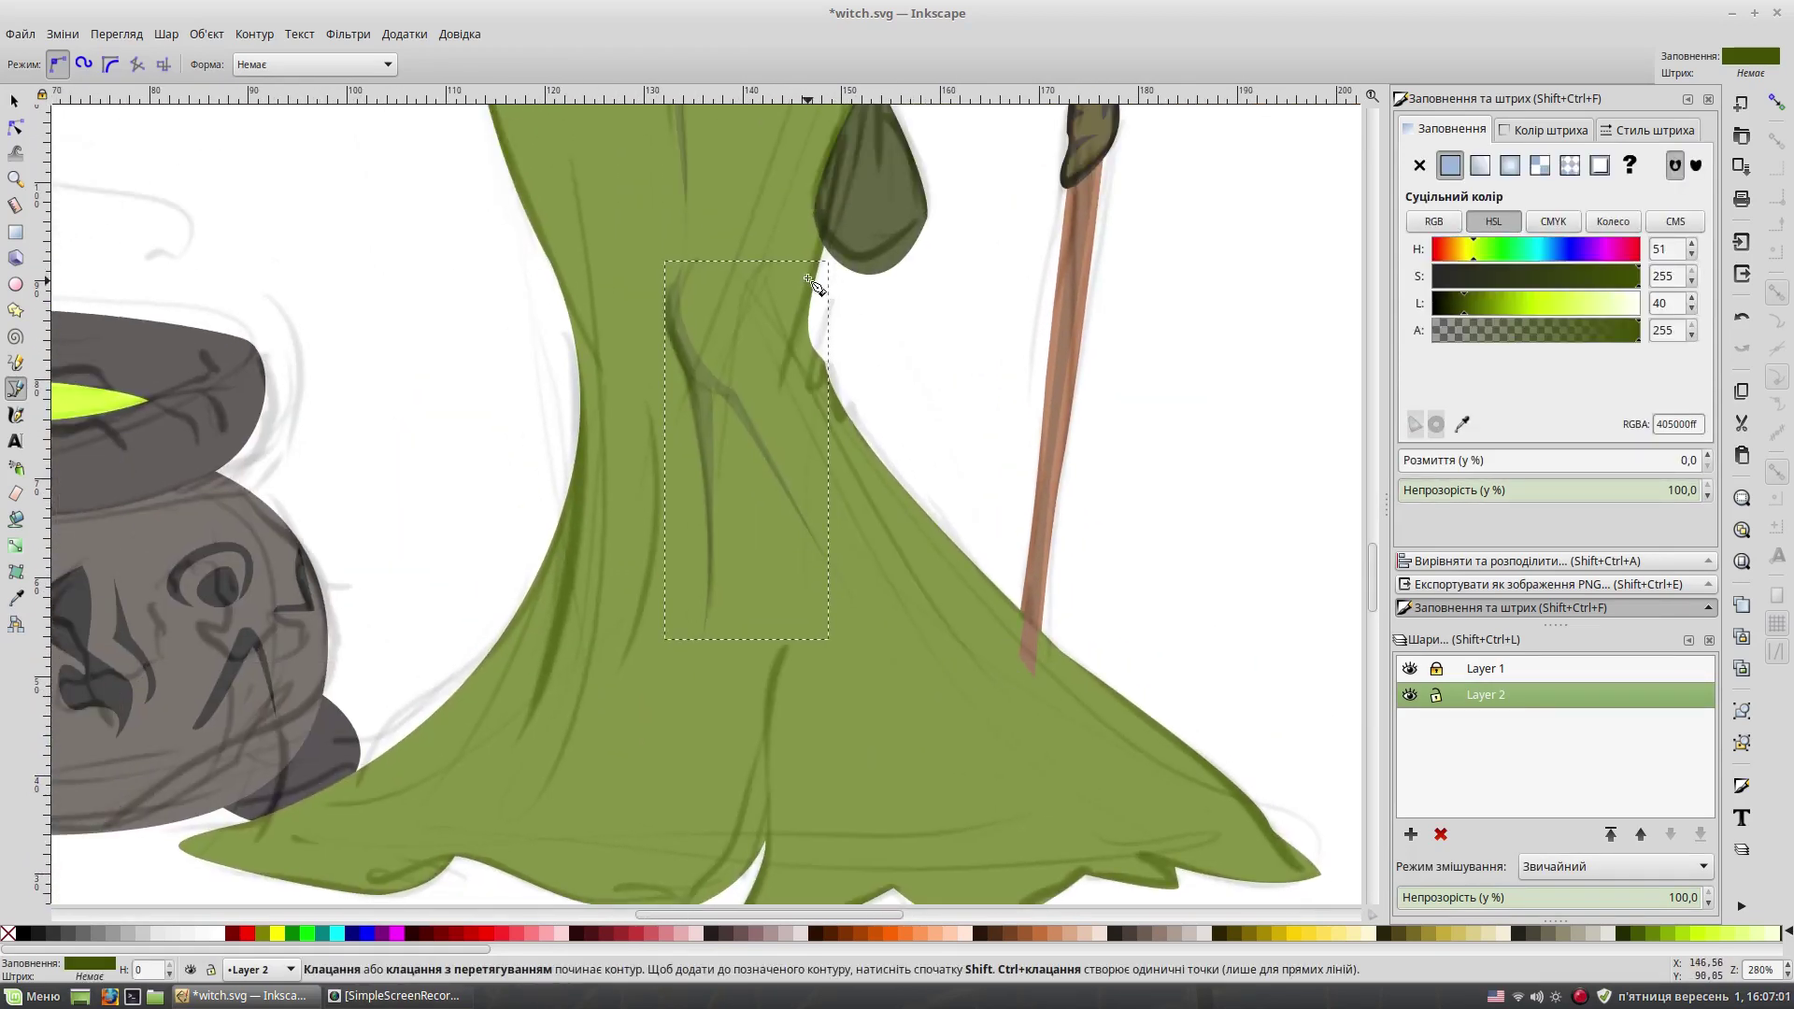
Step: Add a second fold shadow lower on the skirt, then zoom closer on the skirt
{"action": "left_click", "coordinate": [811, 268]}
{"action": "left_click_drag", "start_coordinate": [785, 349], "coordinate": [793, 352]}
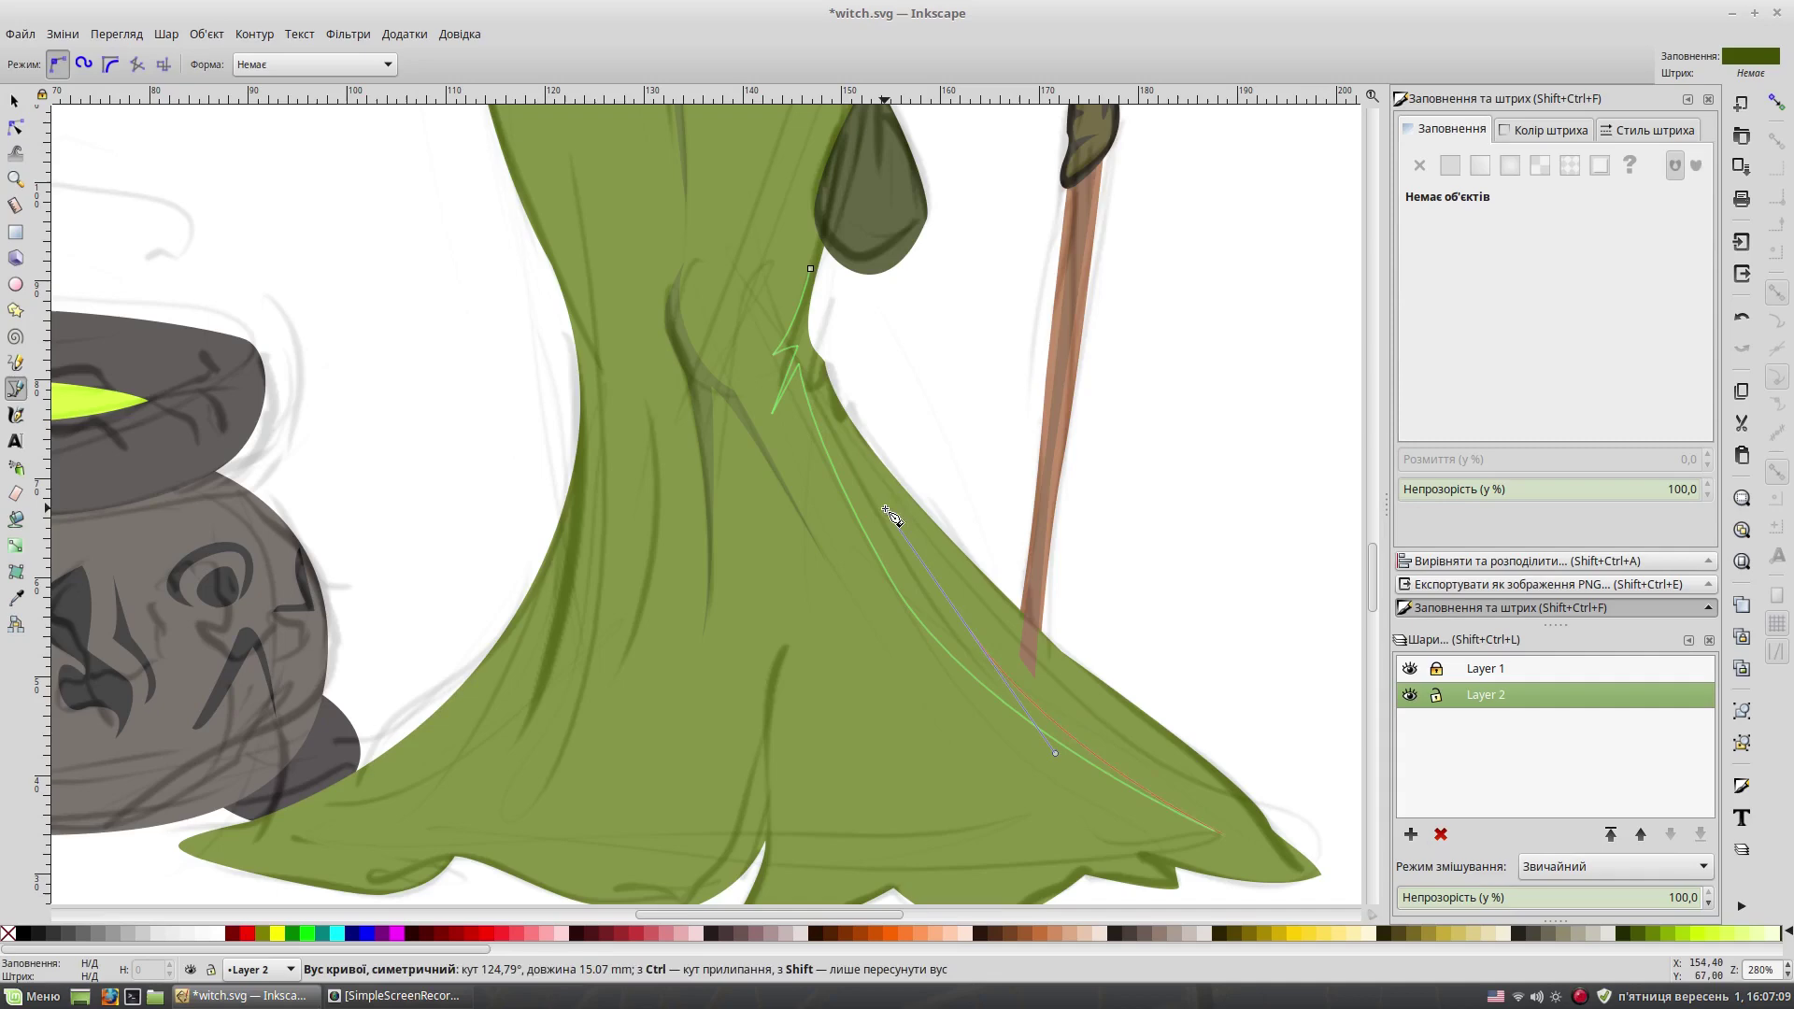
{"action": "key", "text": "Return"}
{"action": "key", "text": "s"}
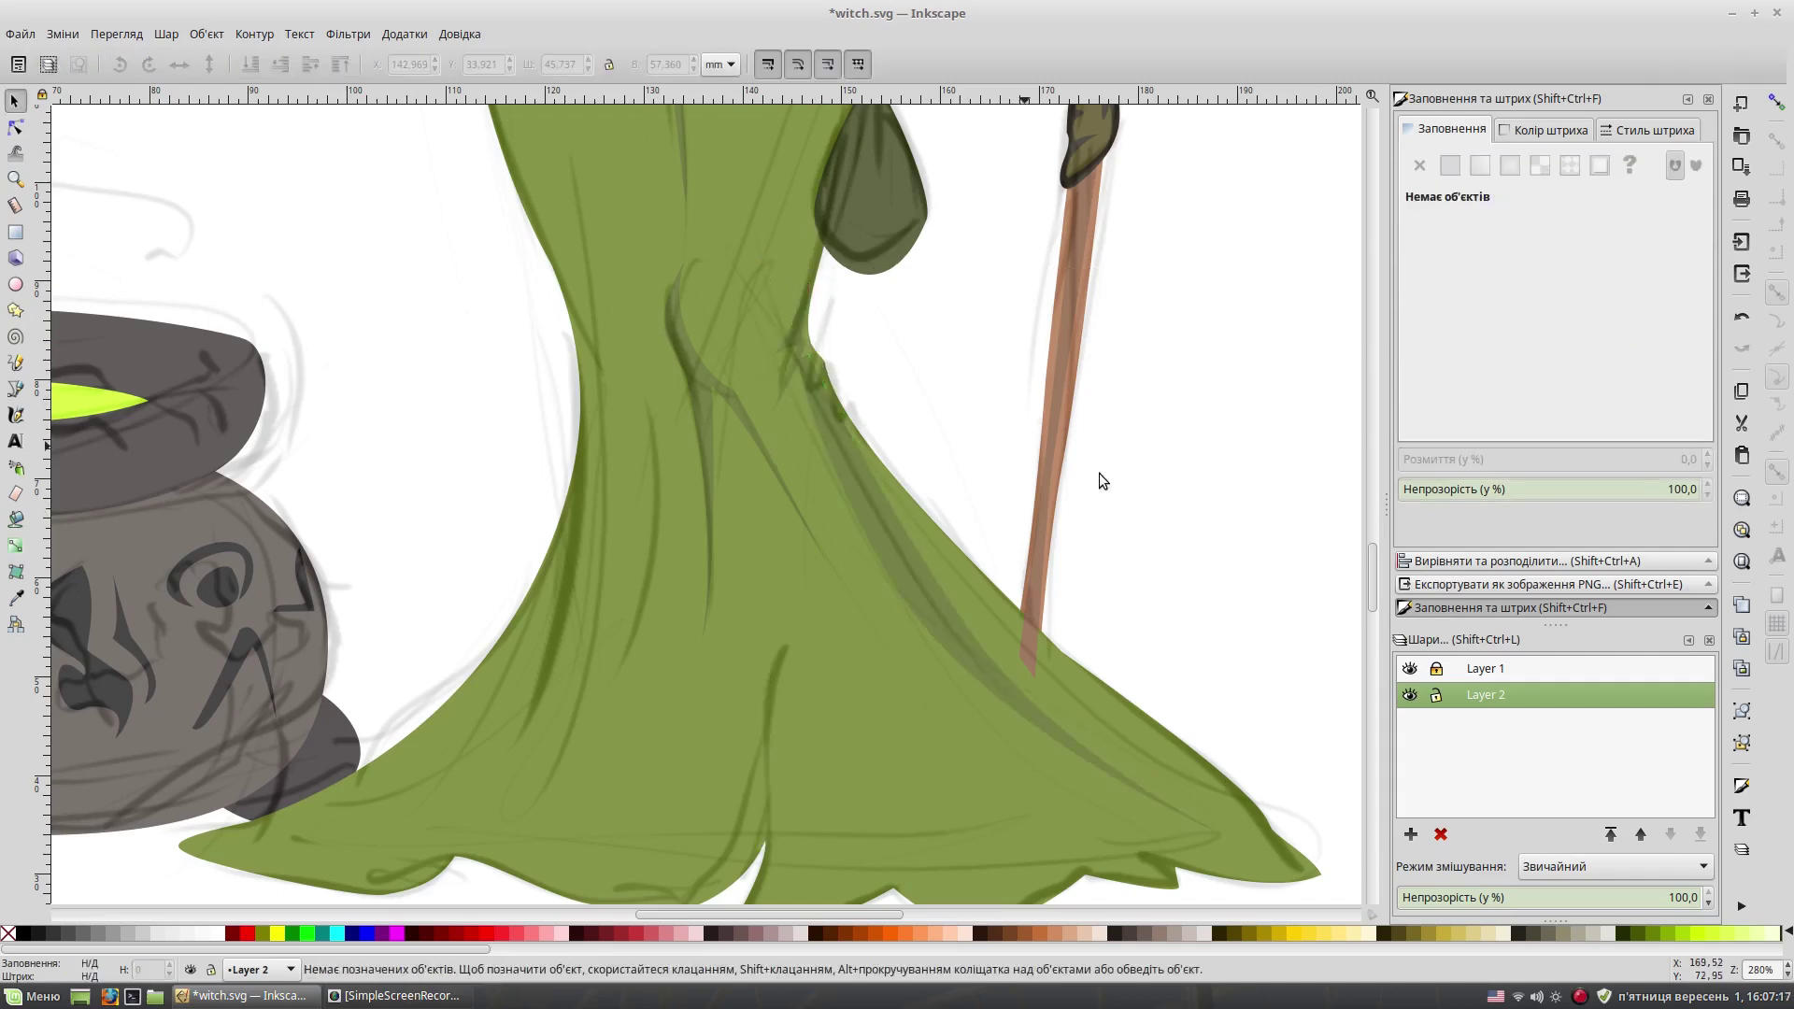
{"action": "left_click", "coordinate": [1032, 626]}
{"action": "key", "text": "Escape"}
{"action": "key", "text": "5"}
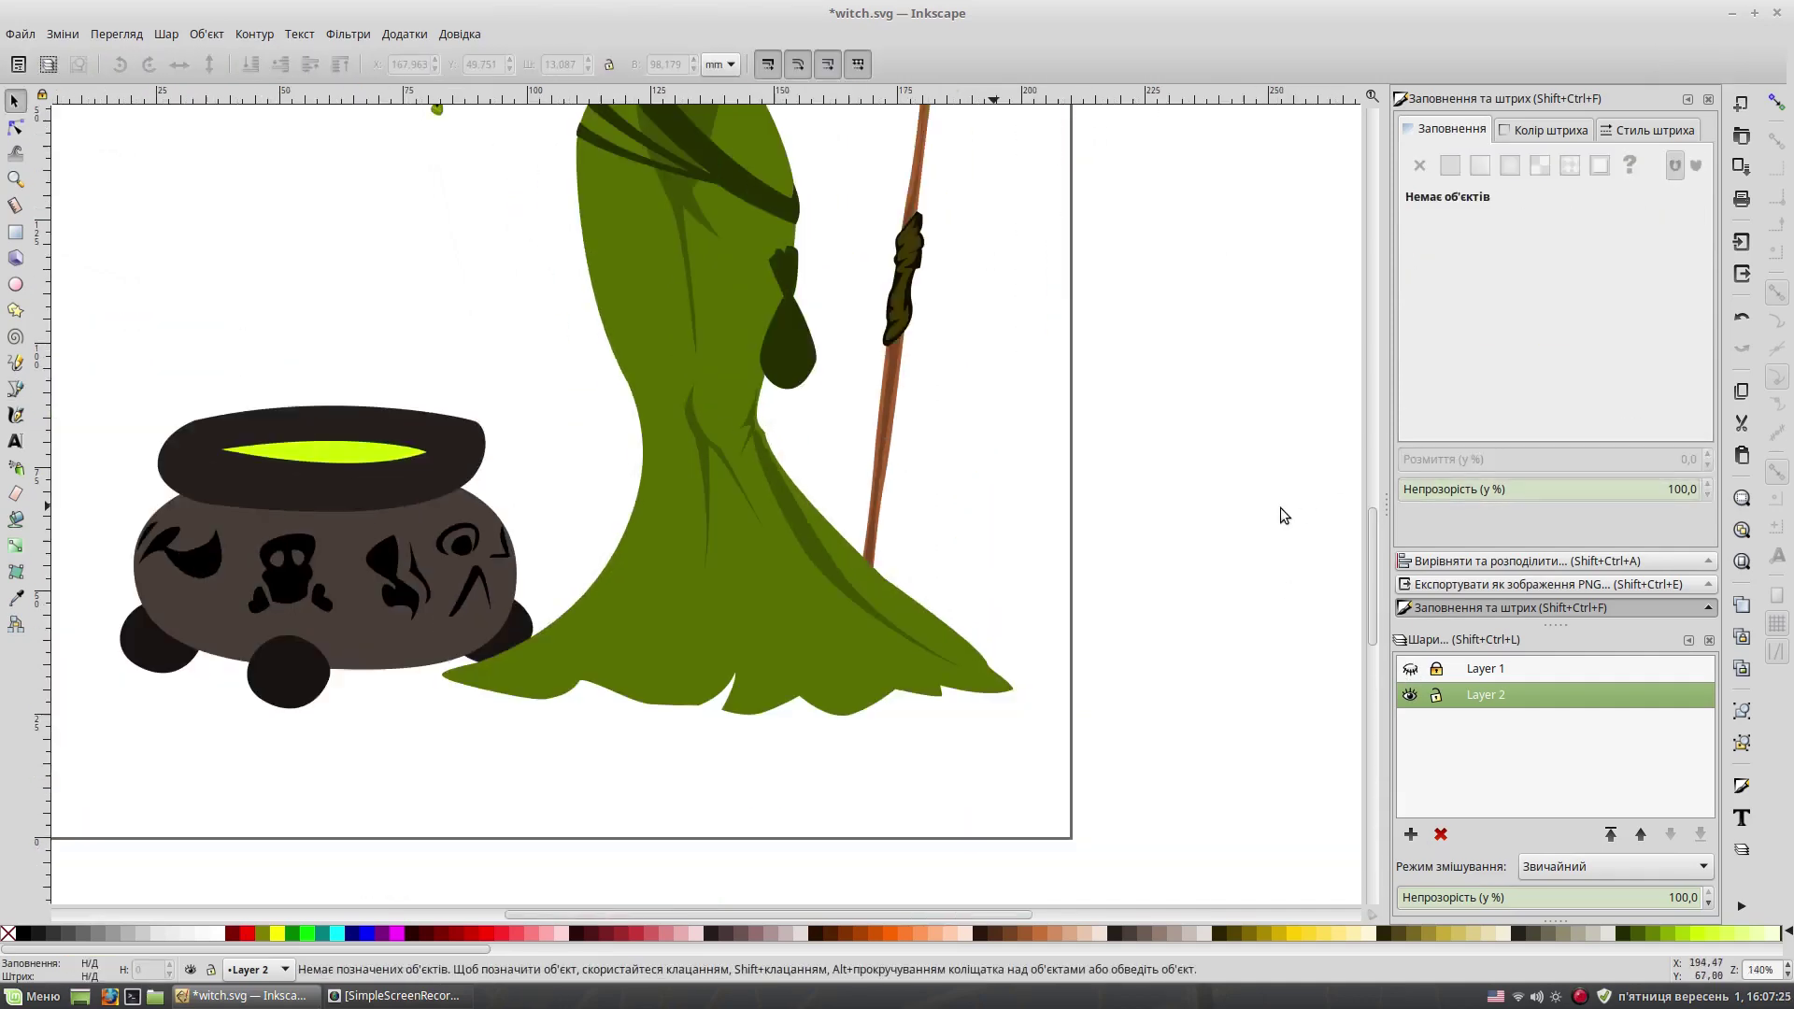
{"action": "key", "text": "asterisk"}
{"action": "scroll", "coordinate": [139, 316], "scroll_direction": "up", "scroll_amount": 5}
Step: Start more fold shadows near the hem, curving one down the skirt
{"action": "key", "text": "b"}
{"action": "left_click", "coordinate": [1168, 800]}
{"action": "left_click", "coordinate": [1168, 800]}
{"action": "left_click", "coordinate": [647, 438]}
{"action": "left_click_drag", "start_coordinate": [598, 753], "coordinate": [601, 759]}
Step: Draw a final curved fold shadow toward the hem and zoom back out
{"action": "left_click", "coordinate": [647, 439]}
{"action": "scroll", "coordinate": [701, 272], "scroll_direction": "down", "scroll_amount": 3}
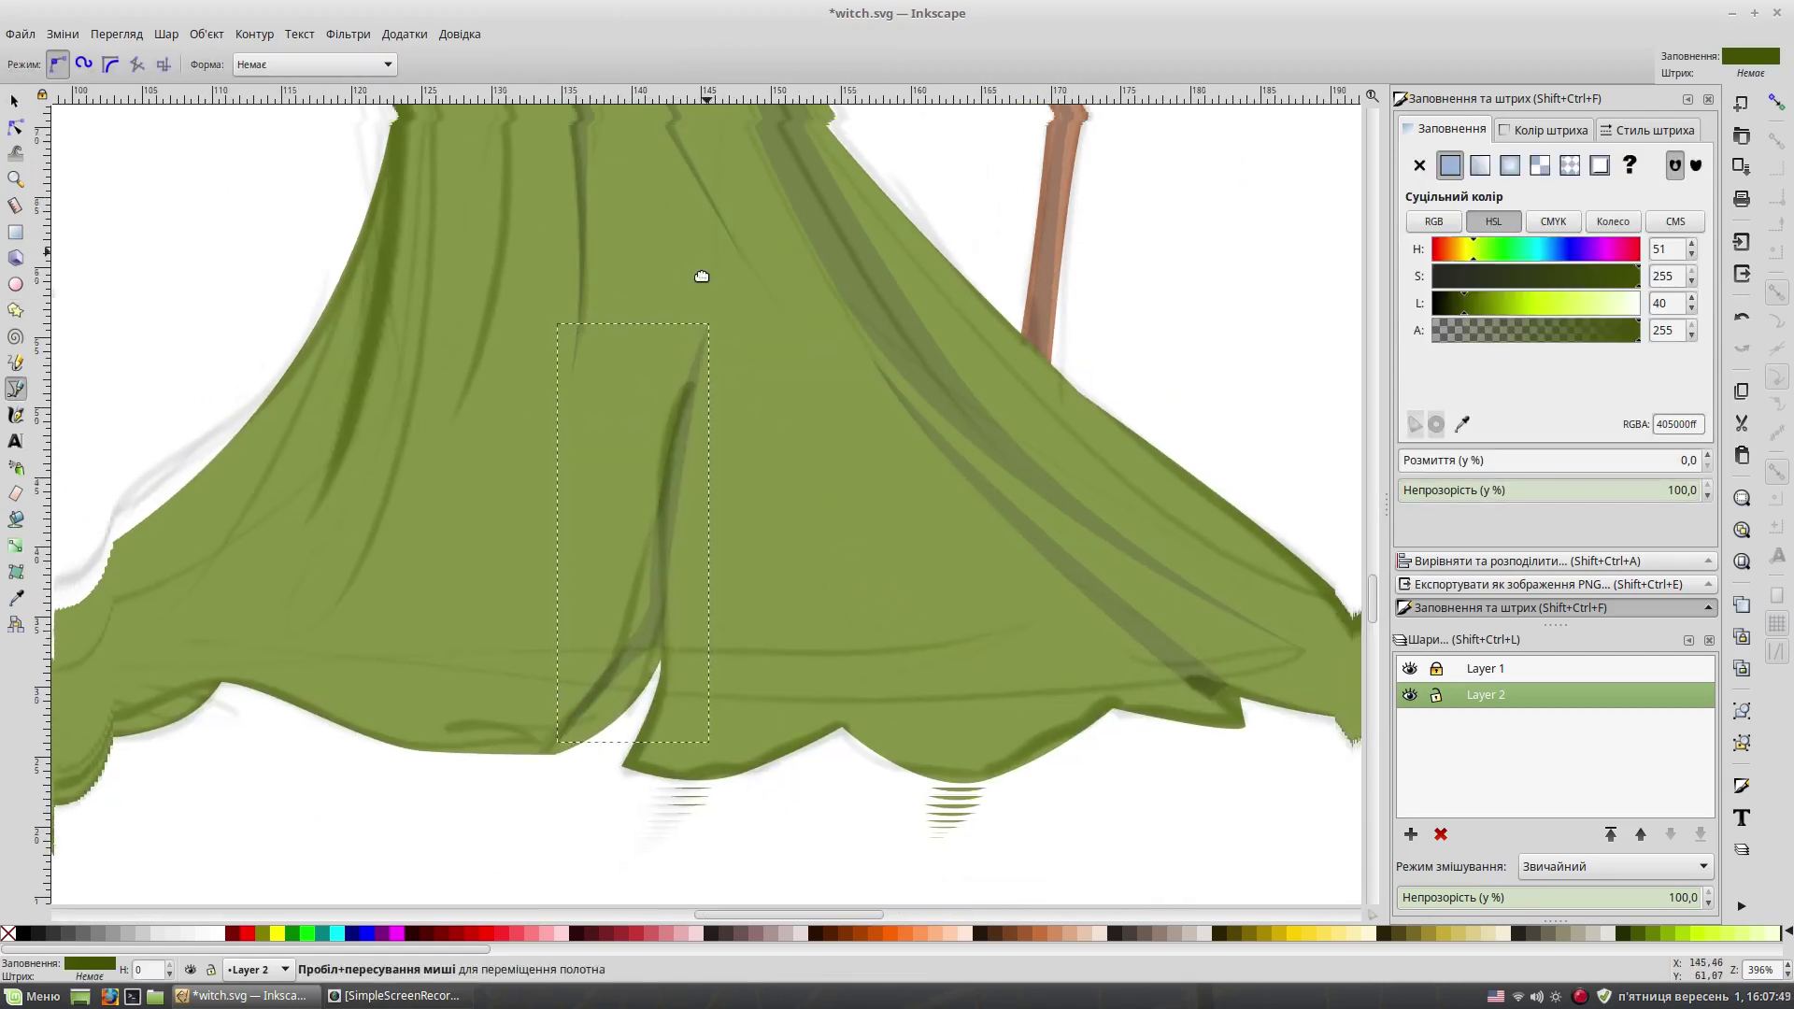
{"action": "scroll", "coordinate": [805, 368], "scroll_direction": "up", "scroll_amount": 3}
{"action": "left_click", "coordinate": [801, 366]}
{"action": "left_click_drag", "start_coordinate": [807, 794], "coordinate": [755, 891]}
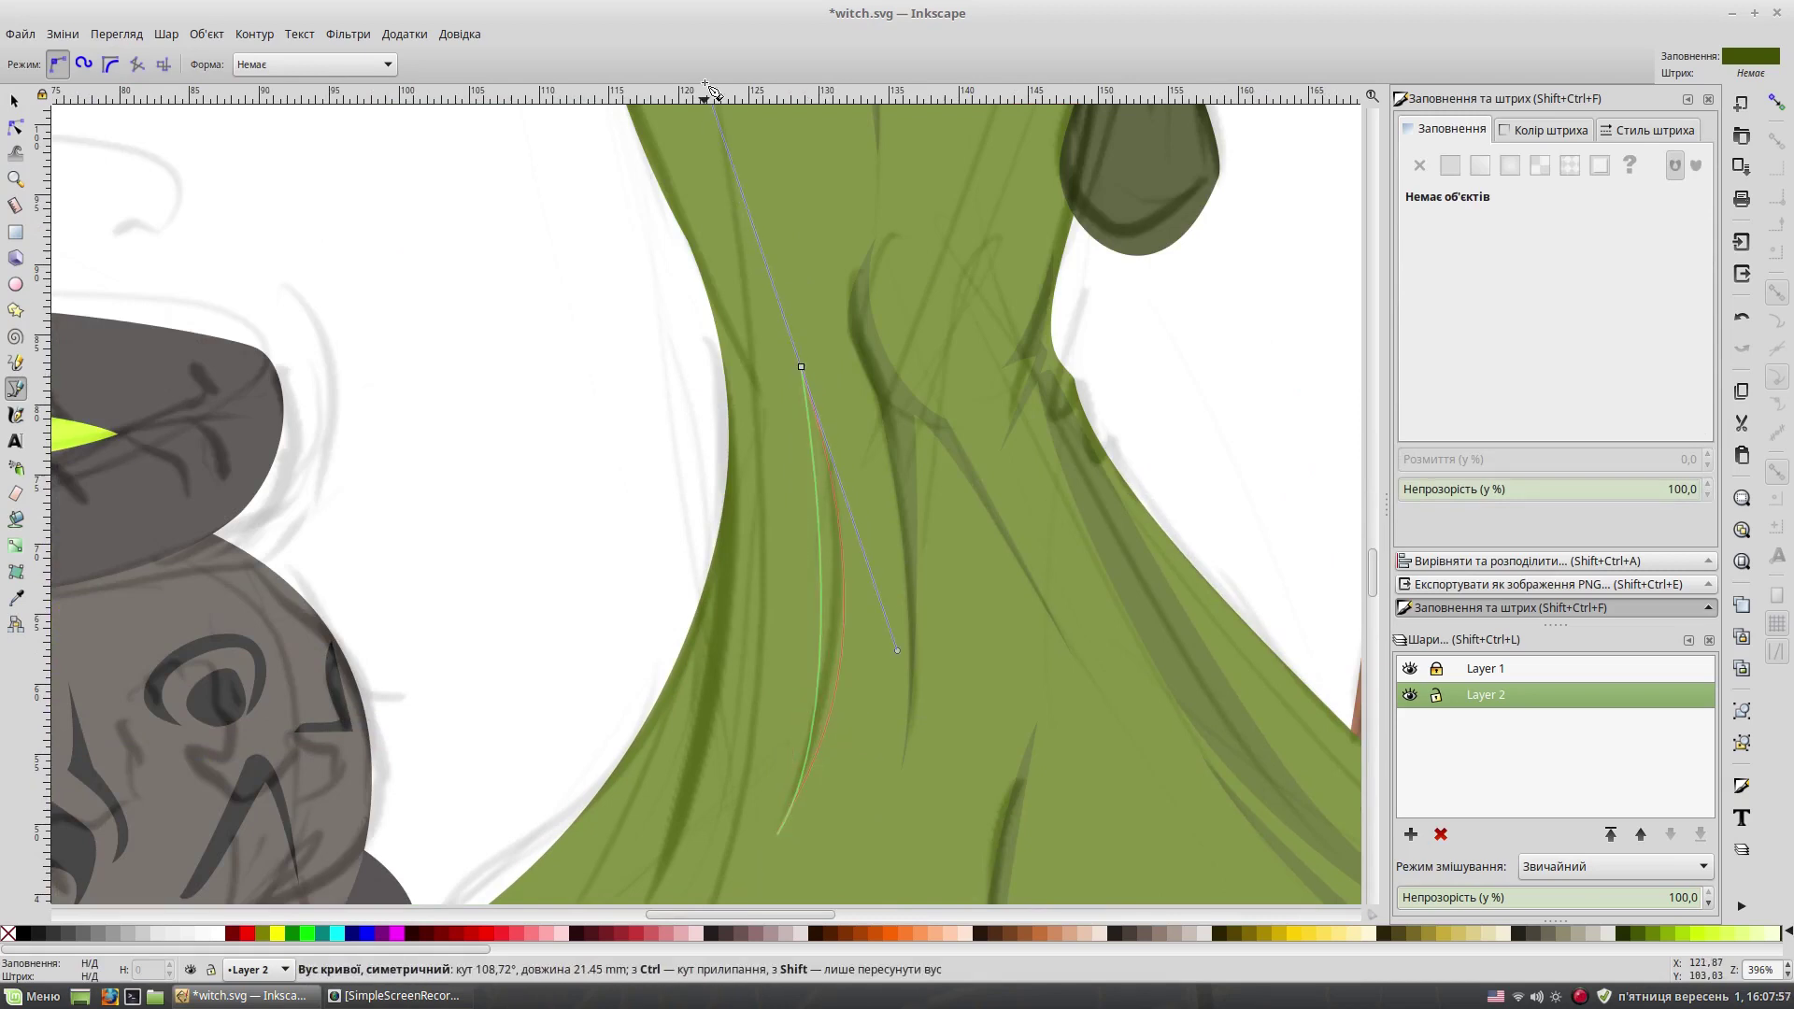
{"action": "left_click_drag", "start_coordinate": [710, 90], "coordinate": [710, 94]}
{"action": "scroll", "coordinate": [701, 141], "scroll_direction": "down", "scroll_amount": 1}
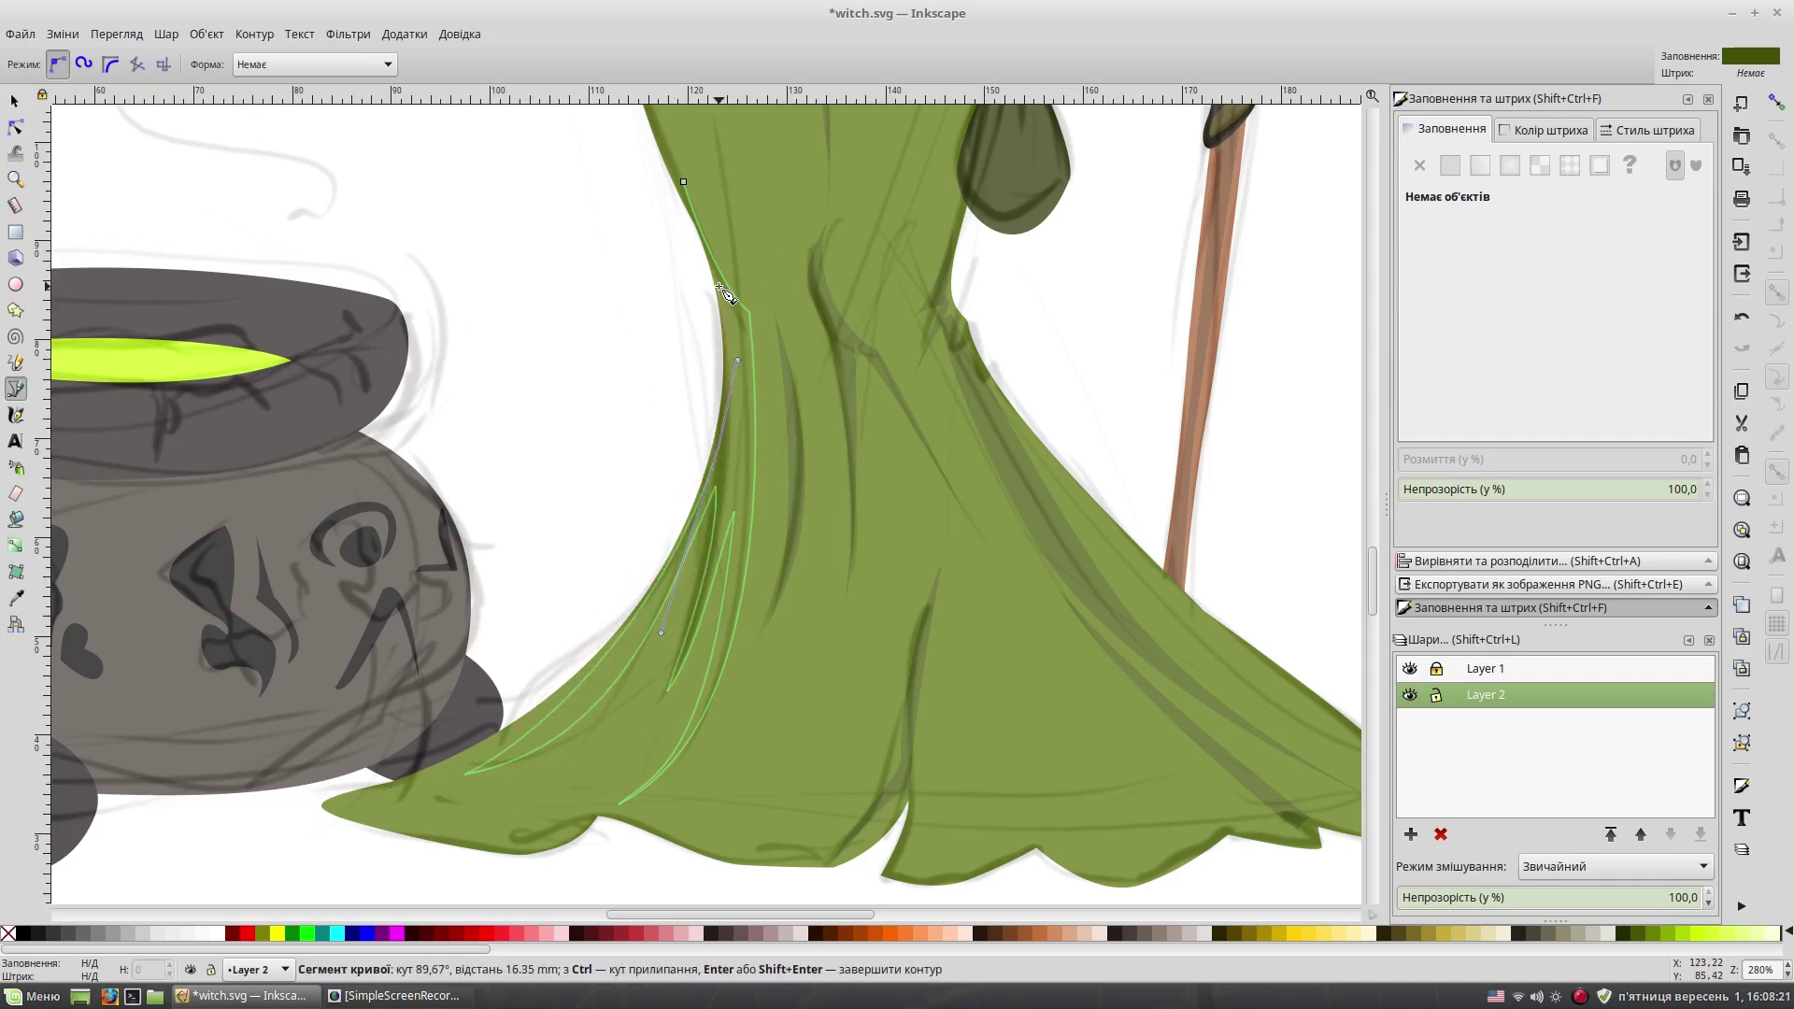
{"action": "key", "text": "Return"}
{"action": "key", "text": "s"}
{"action": "key", "text": "Escape"}
{"action": "key", "text": "minus"}
{"action": "key", "text": "minus"}
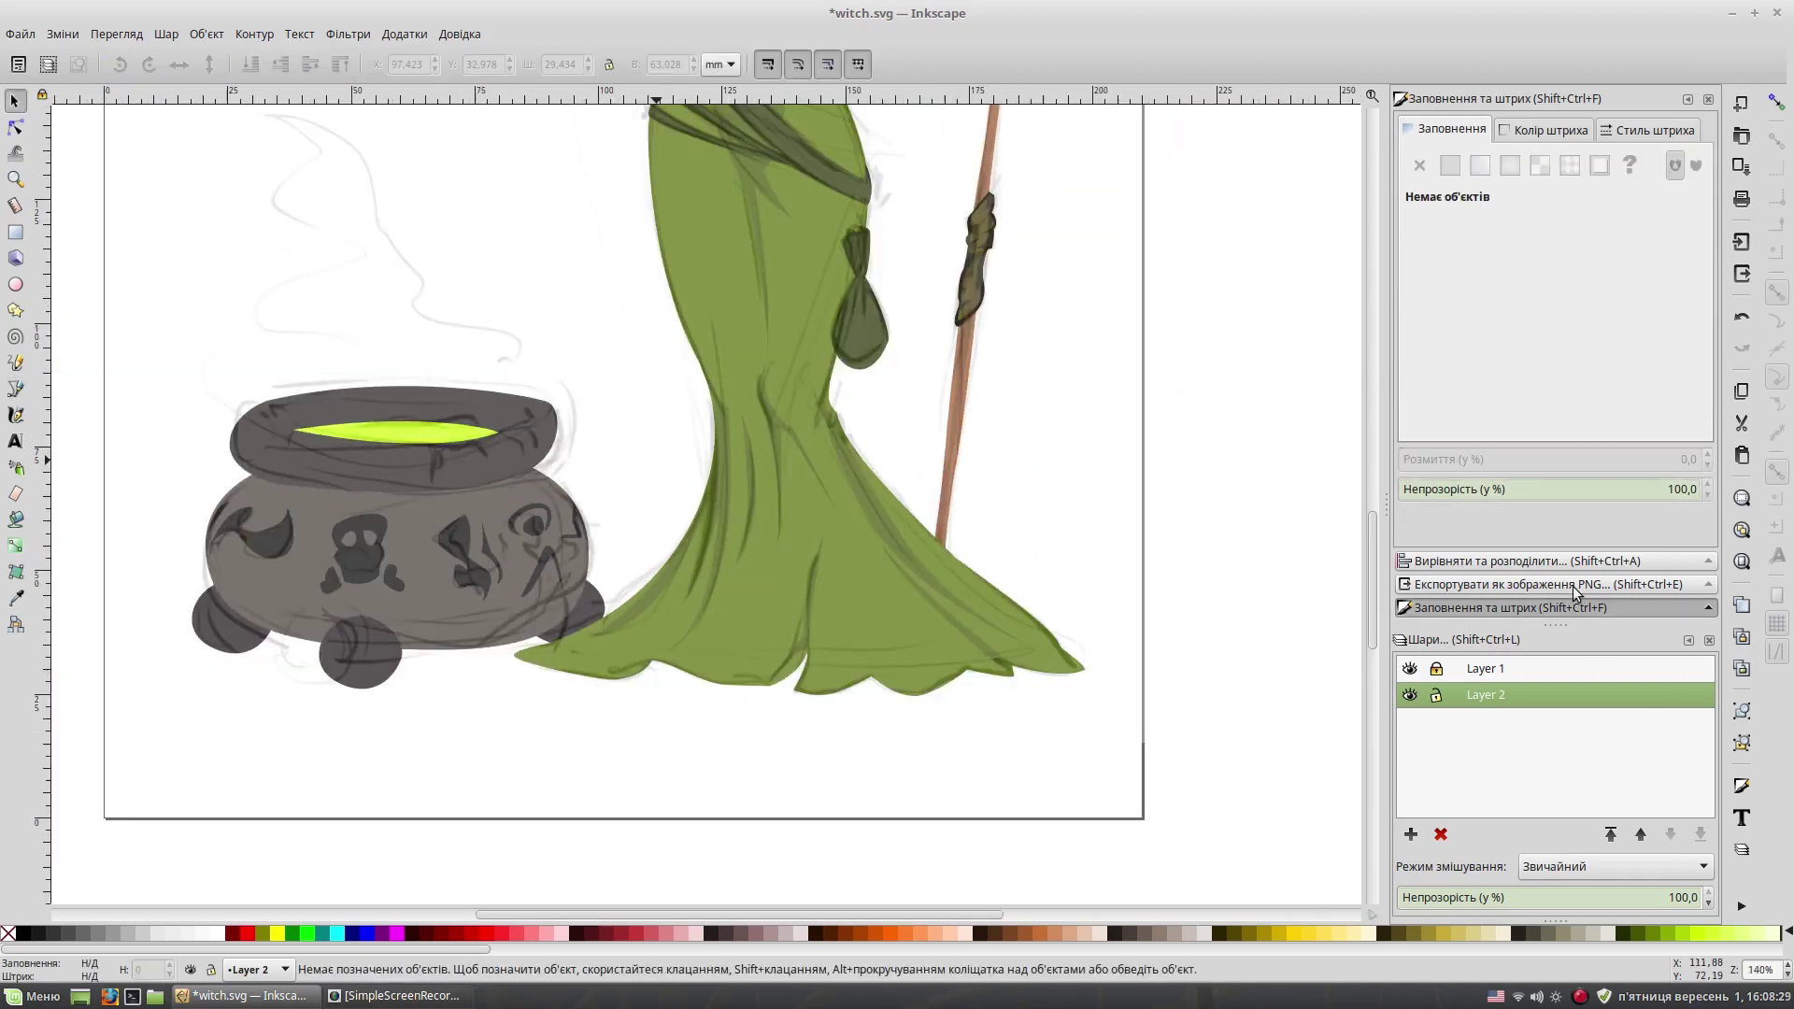
Step: Draw a drop-shaped highlight shape just below the waist
{"action": "key", "text": "minus"}
{"action": "key", "text": "plus"}
{"action": "key", "text": "plus"}
{"action": "key", "text": "plus"}
{"action": "key", "text": "b"}
{"action": "left_click", "coordinate": [670, 529]}
{"action": "left_click_drag", "start_coordinate": [766, 447], "coordinate": [790, 278]}
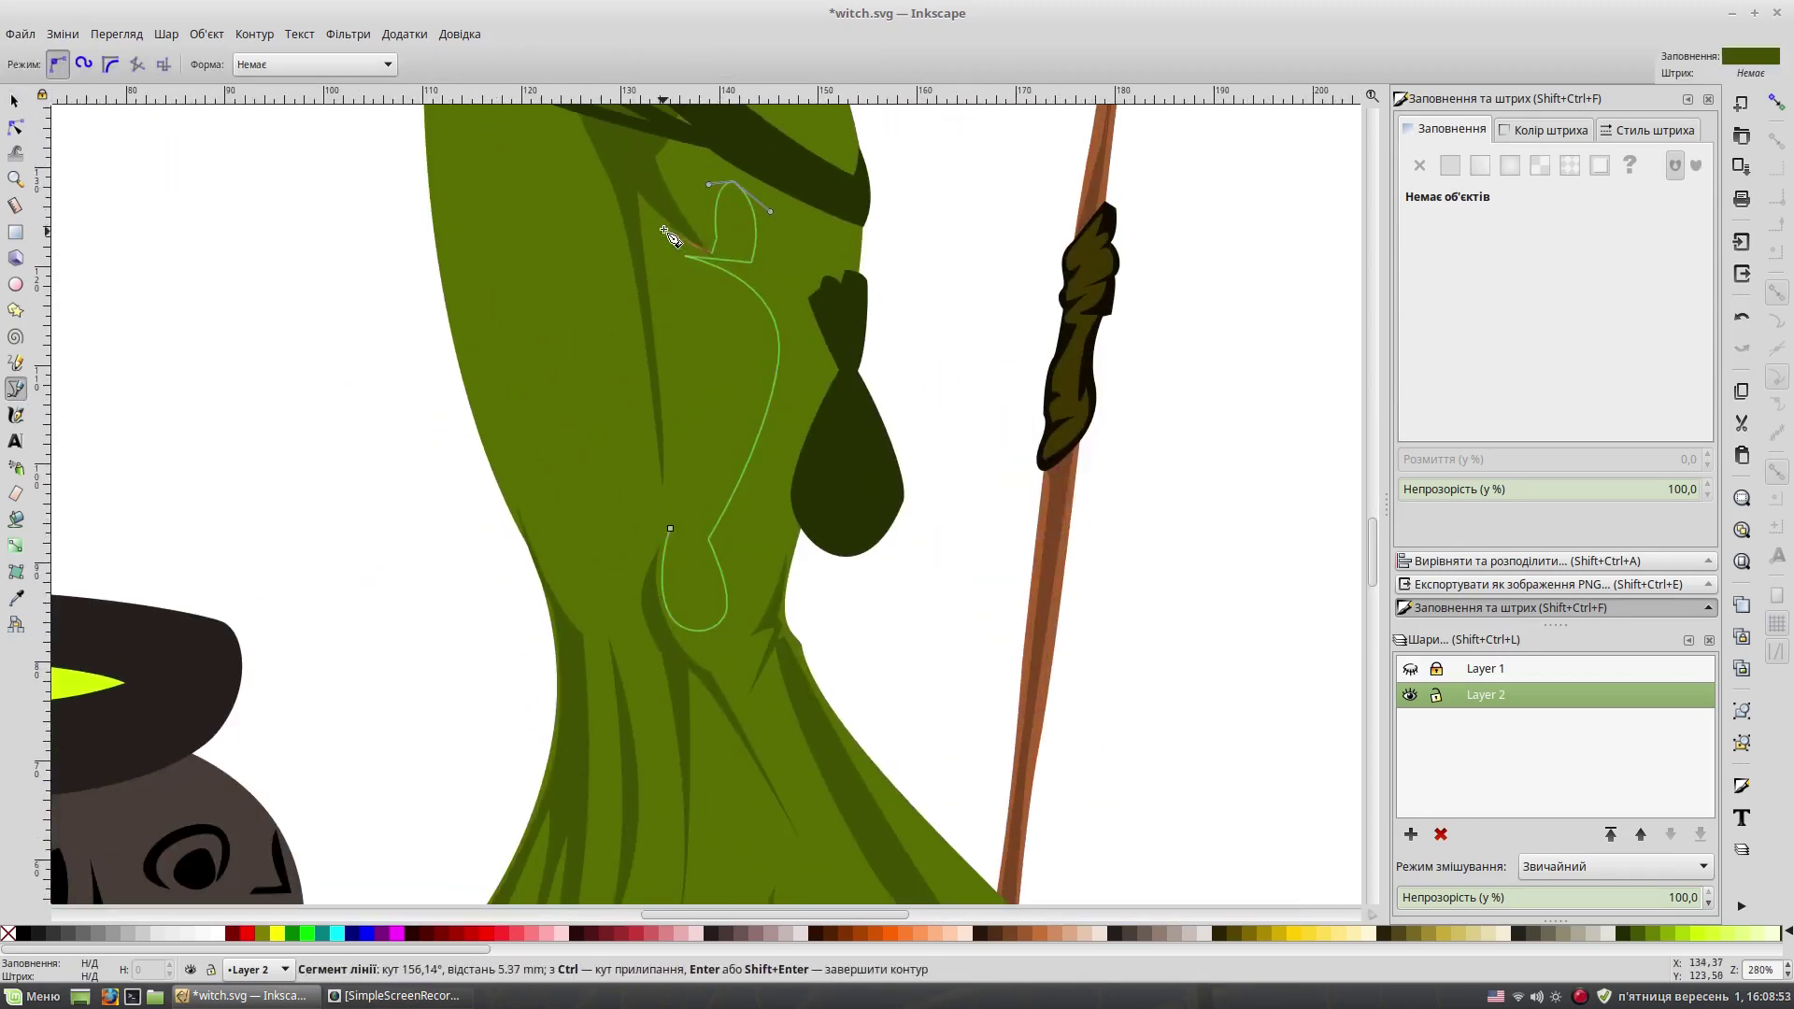
{"action": "left_click", "coordinate": [672, 526]}
{"action": "scroll", "coordinate": [841, 467], "scroll_direction": "up", "scroll_amount": 10}
Step: Give the drop highlight the bodice's light green and nudge it into place
{"action": "key", "text": "s"}
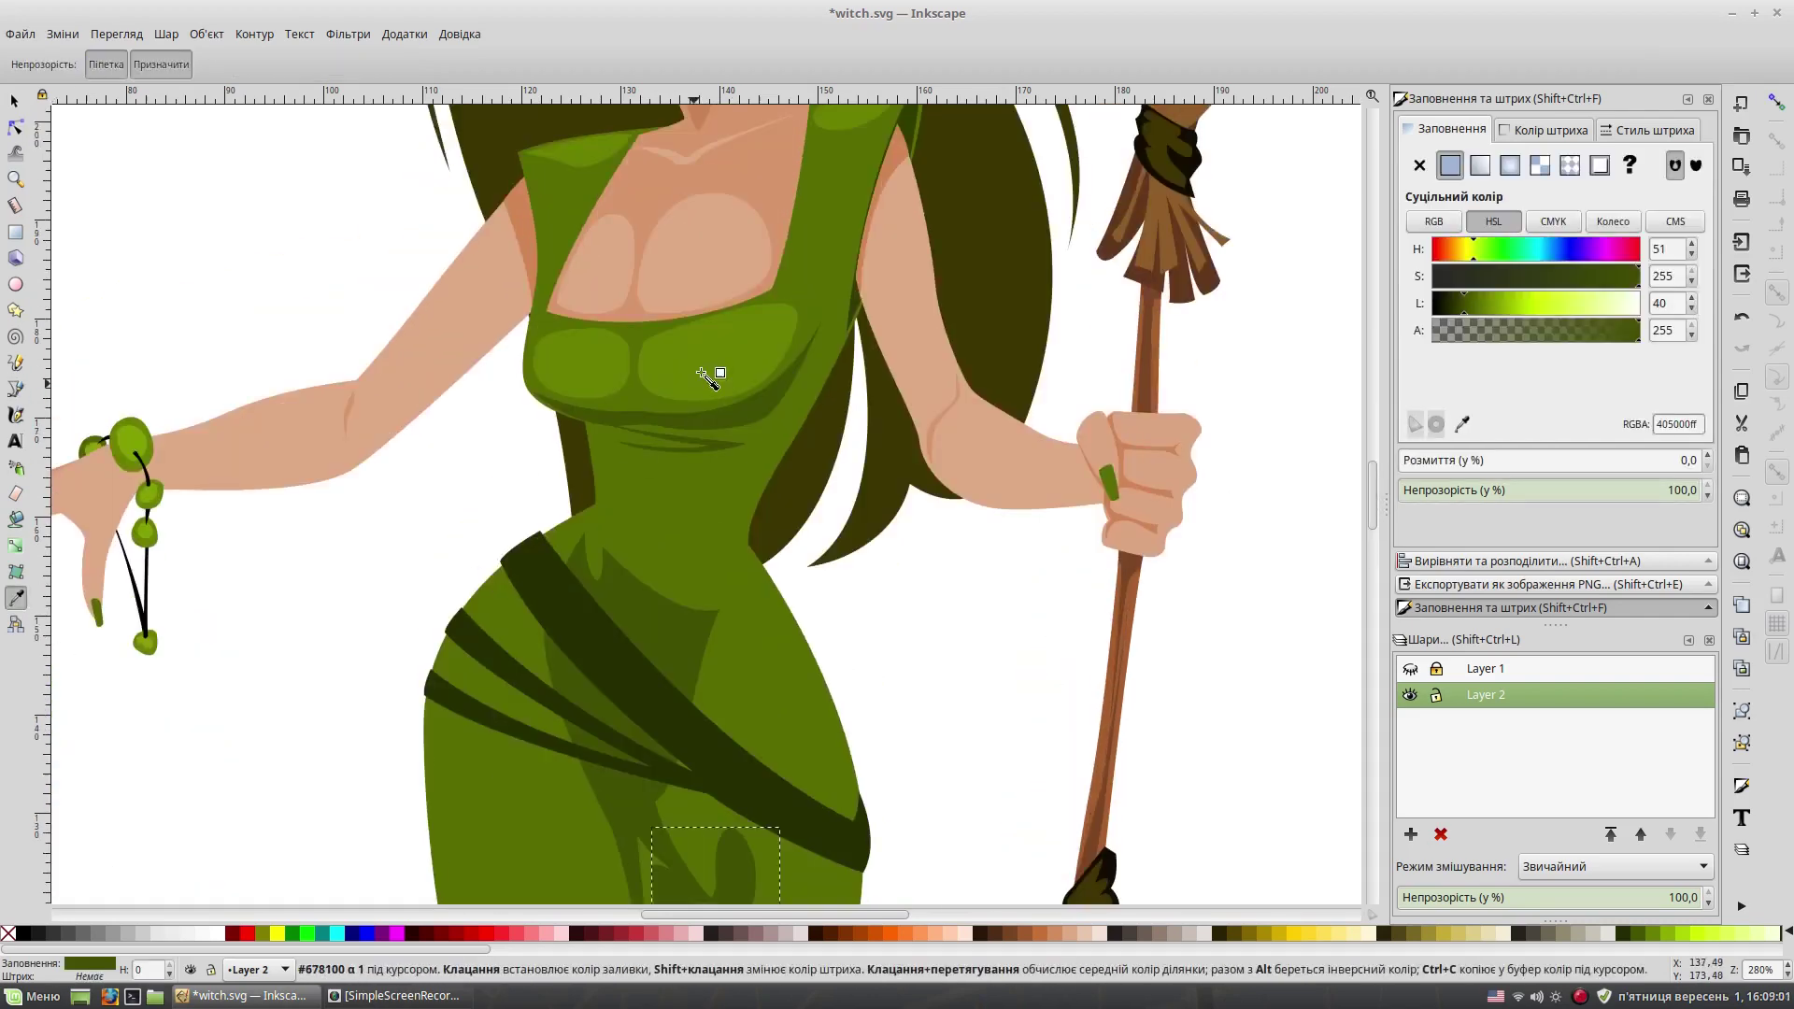
{"action": "scroll", "coordinate": [1061, 693], "scroll_direction": "down", "scroll_amount": 10}
{"action": "key", "text": "5"}
{"action": "key", "text": "grave"}
{"action": "left_click_drag", "start_coordinate": [703, 484], "coordinate": [694, 478]}
{"action": "key", "text": "Escape"}
Step: Draw another light-green highlight streak on the skirt
{"action": "key", "text": "b"}
{"action": "scroll", "coordinate": [694, 478], "scroll_direction": "up", "scroll_amount": 4}
{"action": "left_click", "coordinate": [526, 337]}
{"action": "left_click", "coordinate": [665, 734]}
{"action": "left_click", "coordinate": [535, 332]}
{"action": "key", "text": "Escape"}
{"action": "scroll", "coordinate": [690, 512], "scroll_direction": "down", "scroll_amount": 8}
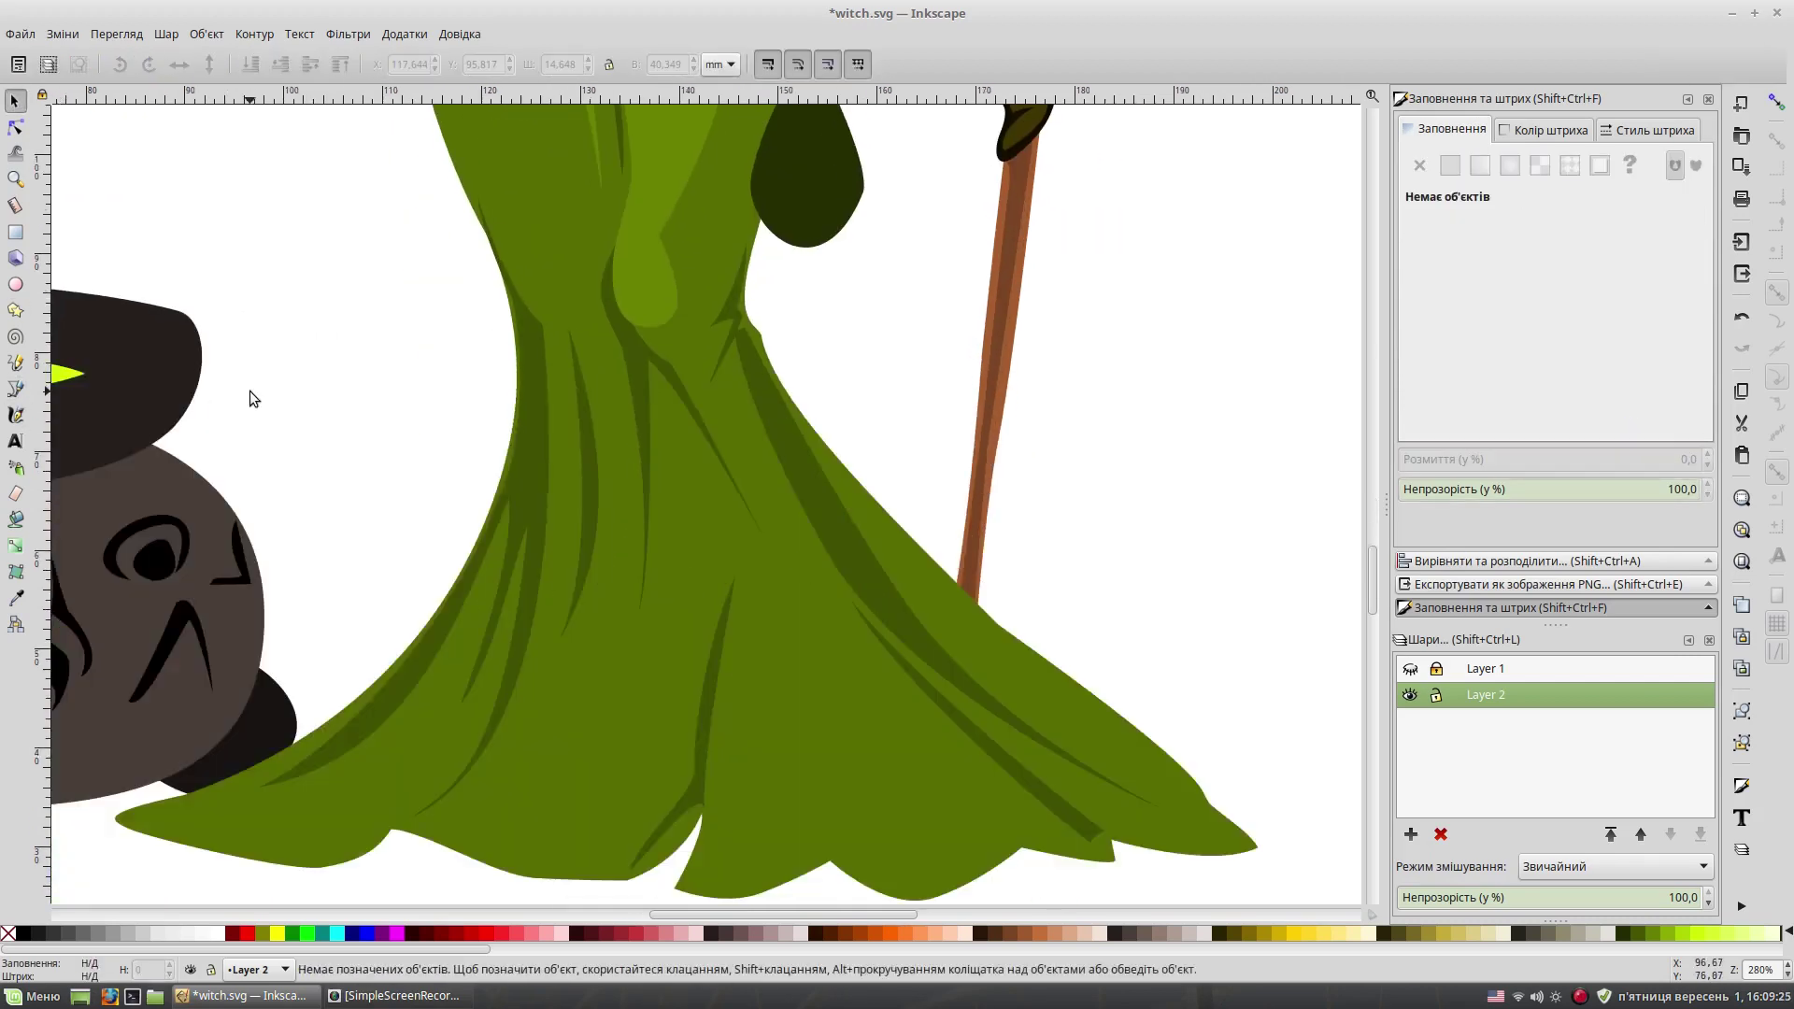
{"action": "left_click", "coordinate": [659, 472]}
Step: Draw a multi-node highlight streak along the hem
{"action": "left_click", "coordinate": [673, 768]}
{"action": "left_click", "coordinate": [583, 835]}
{"action": "left_click", "coordinate": [659, 472]}
{"action": "left_click", "coordinate": [731, 502]}
{"action": "left_click", "coordinate": [747, 551]}
{"action": "left_click", "coordinate": [993, 806]}
Step: Add a curved highlight from the left hem up the skirt, then view the whole figure
{"action": "left_click", "coordinate": [731, 502]}
{"action": "left_click", "coordinate": [426, 818]}
{"action": "mouse_move", "coordinate": [568, 676]}
{"action": "left_mouse_down"}
{"action": "mouse_move", "coordinate": [579, 706]}
{"action": "mouse_move", "coordinate": [568, 676]}
{"action": "left_mouse_up"}
{"action": "left_click_drag", "start_coordinate": [387, 754], "coordinate": [356, 793]}
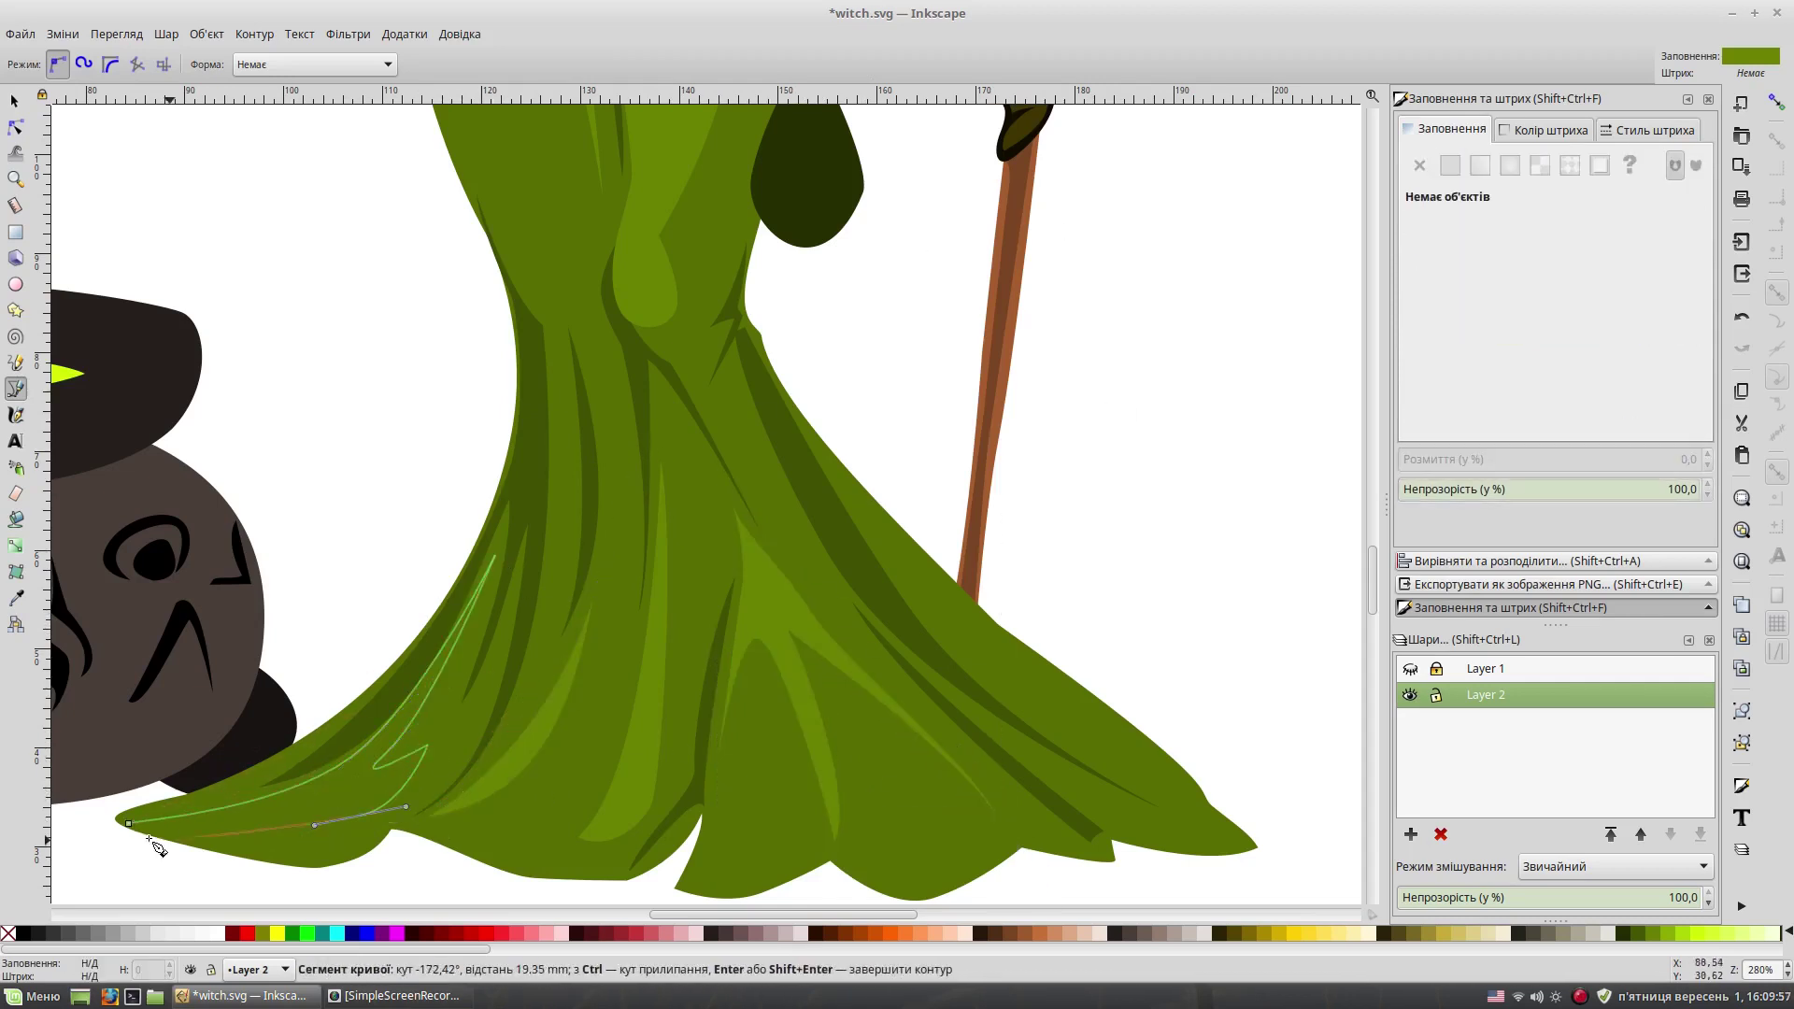
{"action": "key", "text": "Return"}
{"action": "key", "text": "Escape"}
{"action": "key", "text": "5"}
{"action": "mouse_move", "coordinate": [1148, 488]}
{"action": "left_mouse_down"}
{"action": "mouse_move", "coordinate": [1087, 610]}
{"action": "mouse_move", "coordinate": [1090, 405]}
{"action": "left_mouse_up"}
{"action": "scroll", "coordinate": [625, 680], "scroll_direction": "up", "scroll_amount": 2}
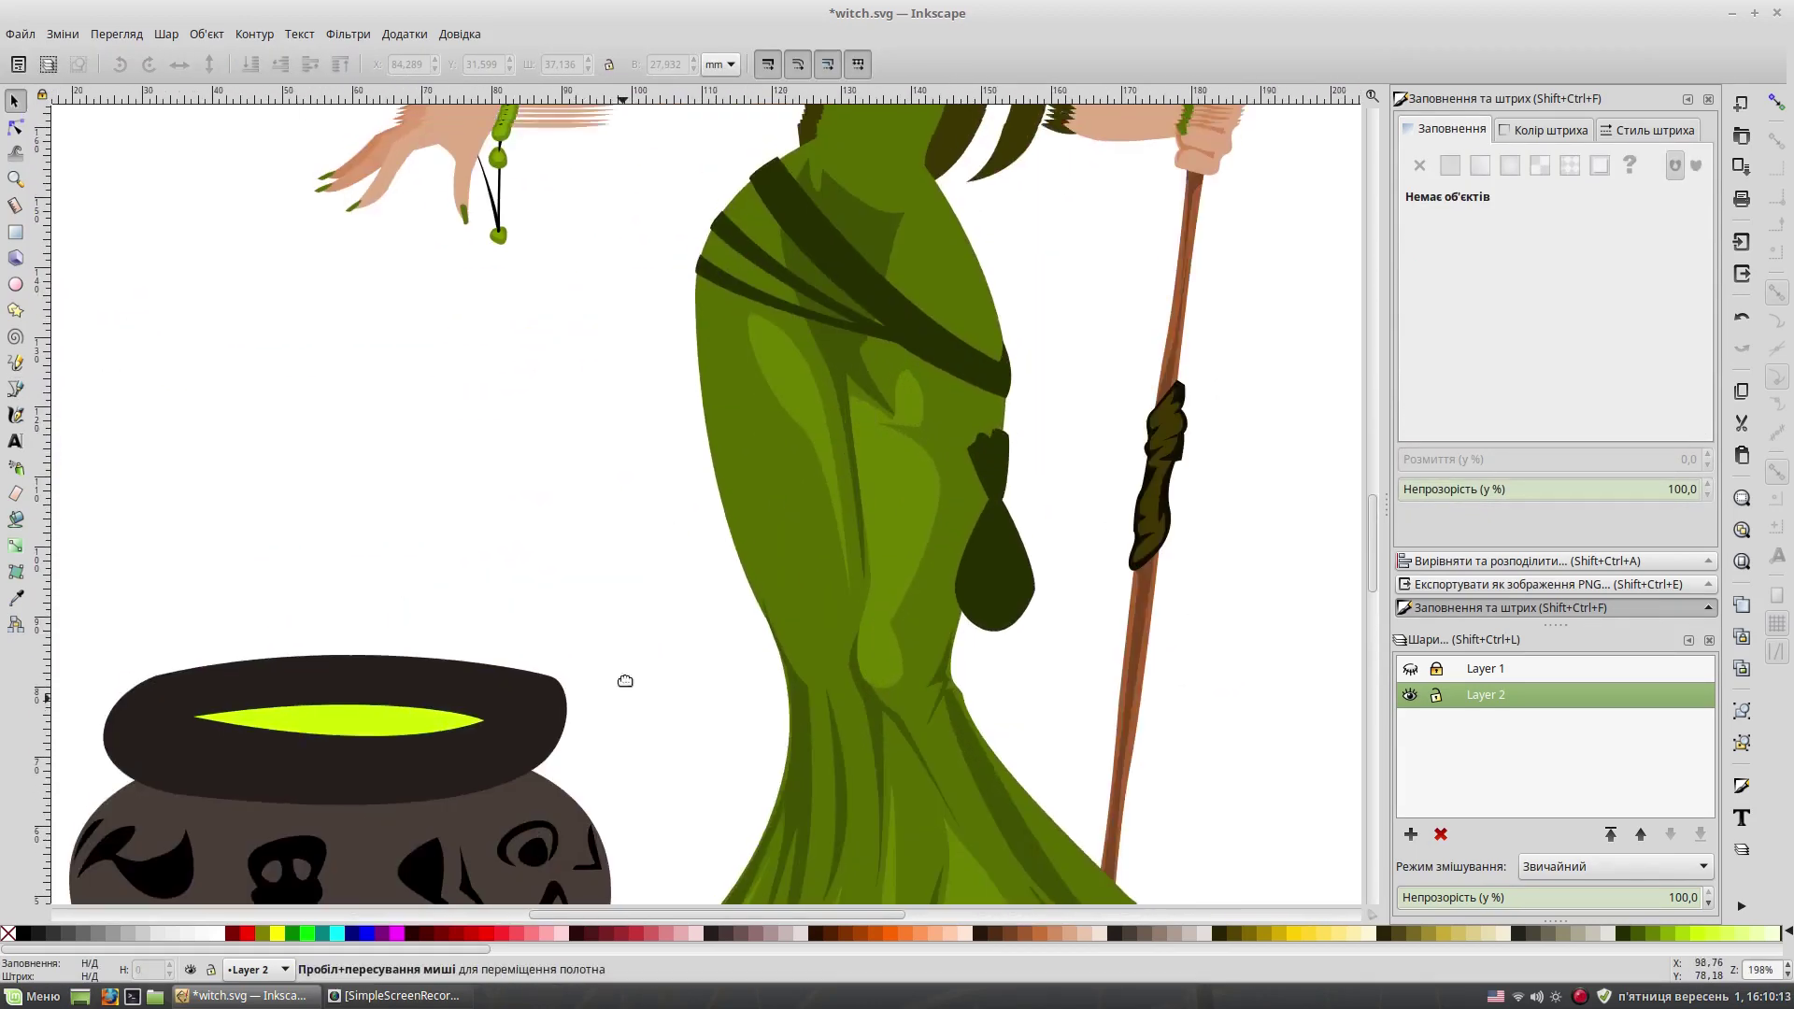
Step: Select all the black carved symbols on the cauldron and duplicate them
{"action": "scroll", "coordinate": [625, 680], "scroll_direction": "up", "scroll_amount": 2}
{"action": "left_click", "coordinate": [316, 483]}
{"action": "left_click", "coordinate": [654, 542], "text": "shift"}
{"action": "left_click", "coordinate": [1019, 547], "text": "shift"}
{"action": "left_click_drag", "start_coordinate": [1017, 547], "coordinate": [1260, 502]}
{"action": "key", "text": "d"}
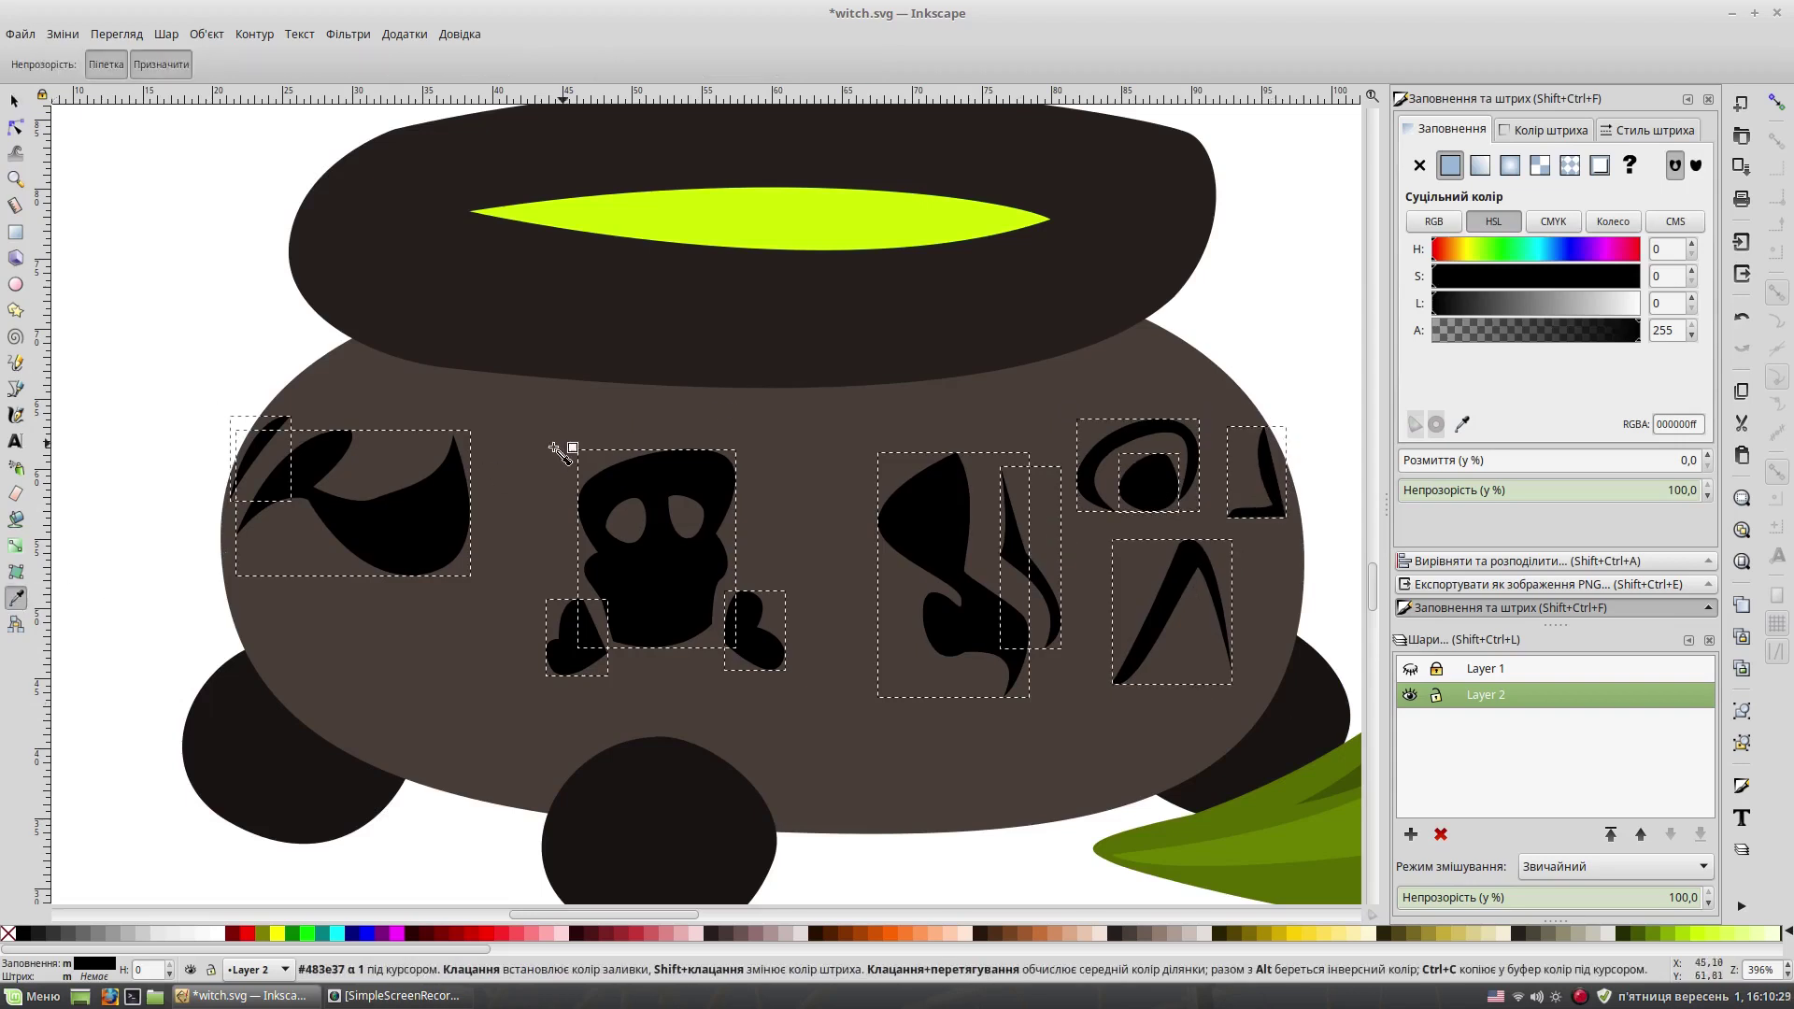
Step: Recolour the duplicates cauldron brown, shift them slightly down and darken them a little
{"action": "left_click", "coordinate": [560, 448]}
{"action": "key", "text": "s"}
{"action": "left_click_drag", "start_coordinate": [665, 582], "coordinate": [669, 591]}
{"action": "left_click", "coordinate": [1475, 314]}
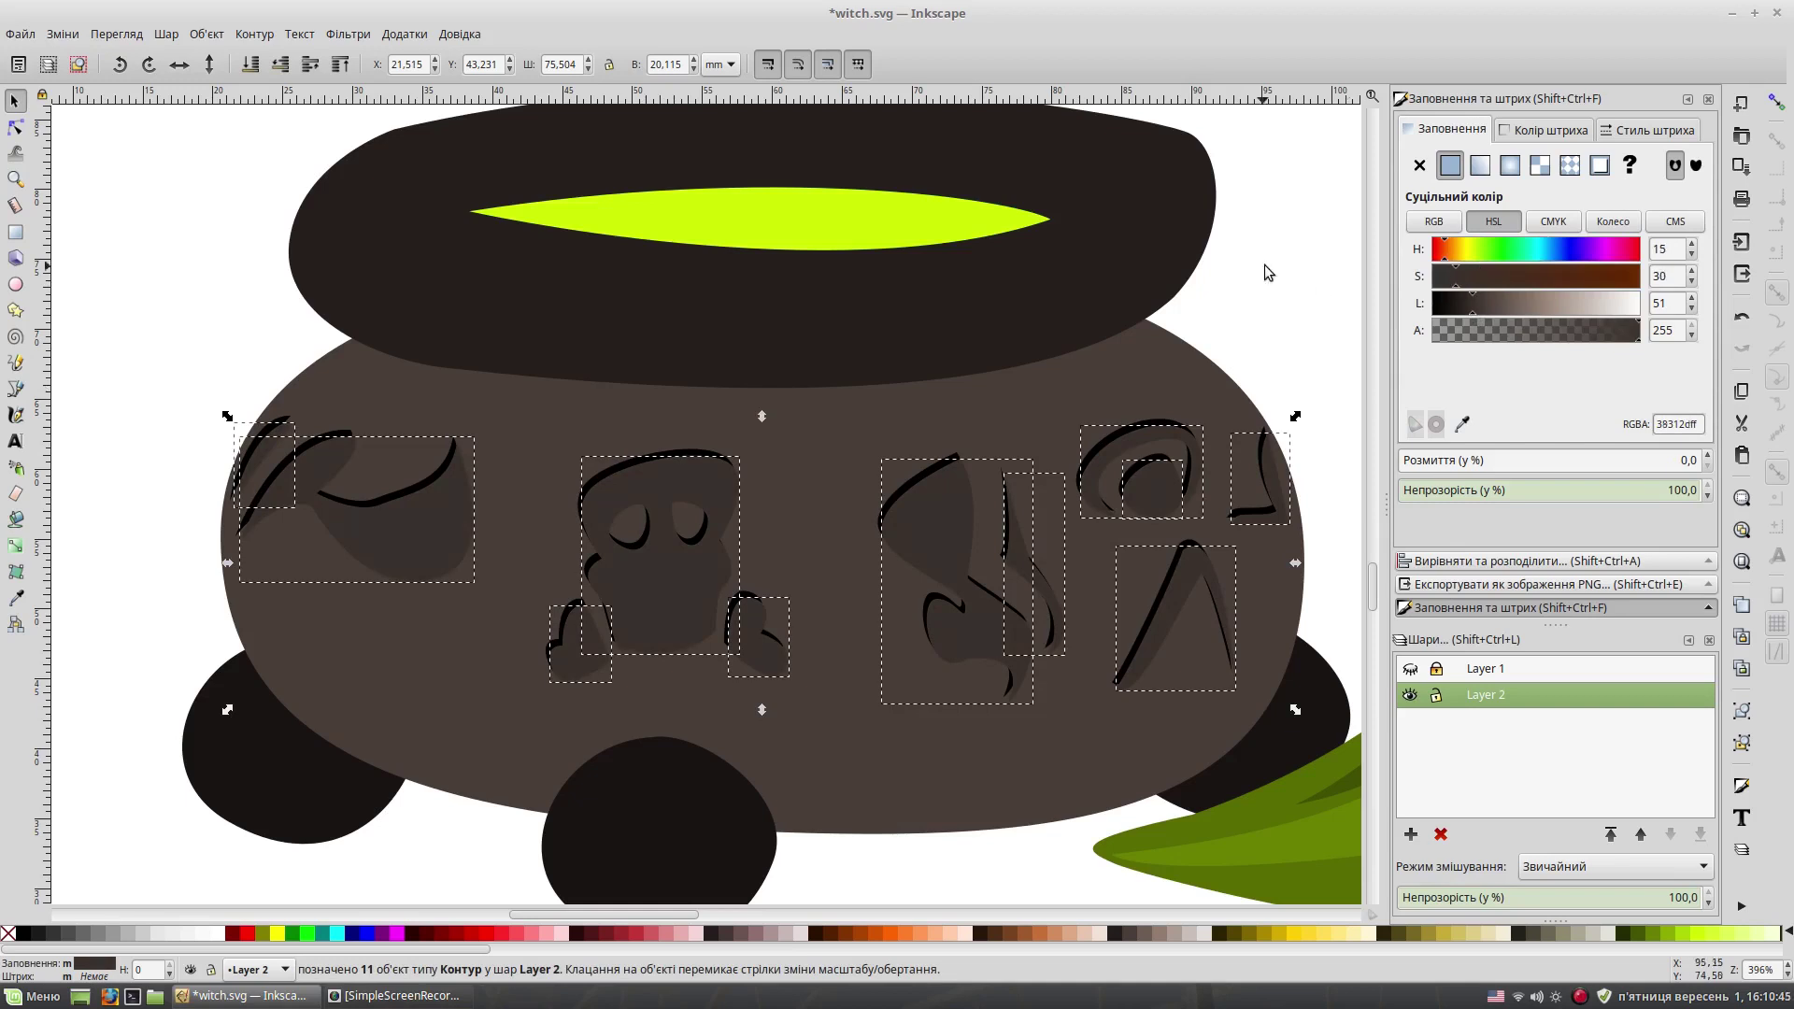
{"action": "left_click", "coordinate": [1321, 291]}
{"action": "scroll", "coordinate": [1180, 254], "scroll_direction": "down", "scroll_amount": 1}
Step: Lighten the eight symbol shadow shapes on the cauldron and shift them slightly
{"action": "left_click", "coordinate": [234, 416]}
{"action": "left_click", "coordinate": [505, 575], "text": "shift"}
{"action": "left_click", "coordinate": [572, 531], "text": "shift"}
{"action": "left_click", "coordinate": [687, 575], "text": "shift"}
{"action": "left_click", "coordinate": [879, 579], "text": "shift"}
{"action": "left_click", "coordinate": [955, 492], "text": "shift"}
{"action": "left_click", "coordinate": [1108, 486], "text": "shift"}
{"action": "left_click", "coordinate": [1197, 420], "text": "shift"}
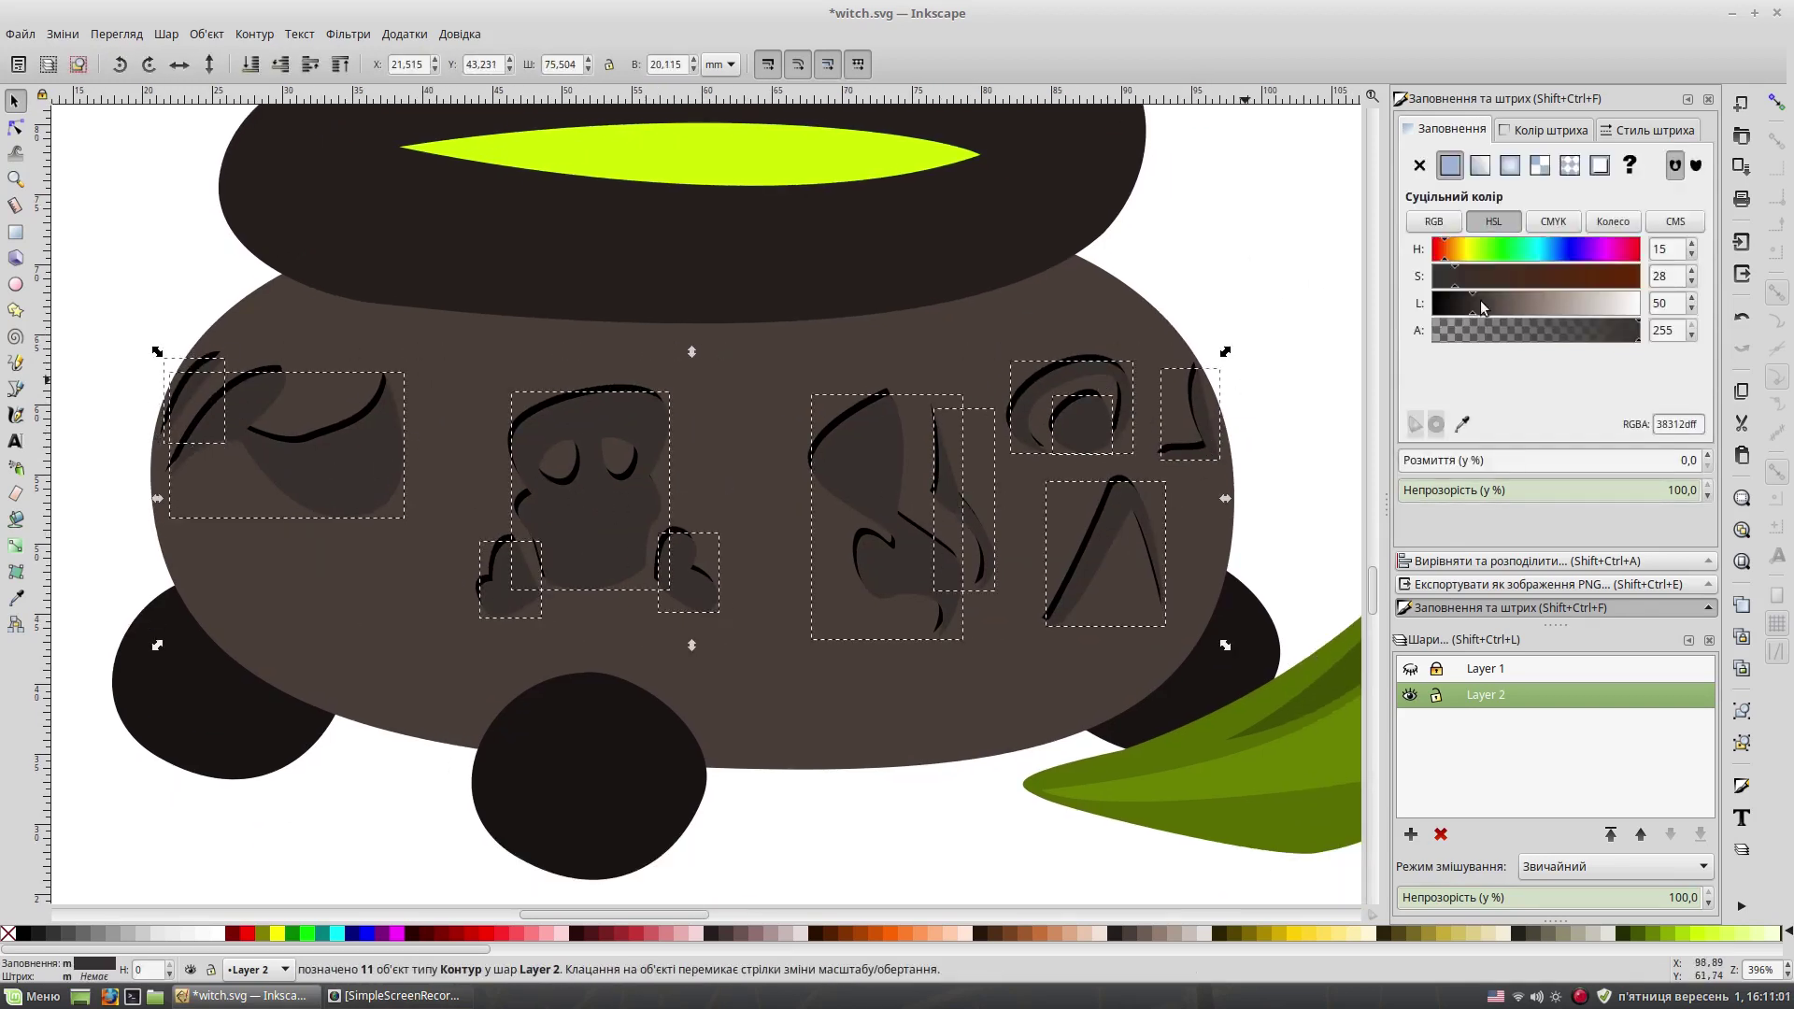
{"action": "left_click_drag", "start_coordinate": [1473, 303], "coordinate": [1502, 311]}
{"action": "left_click_drag", "start_coordinate": [599, 519], "coordinate": [604, 525]}
Step: Lower the skull, left, right and middle symbol shadows beneath their darker shapes
{"action": "left_click", "coordinate": [589, 495]}
{"action": "key", "text": "Page_Down"}
{"action": "left_click", "coordinate": [510, 584]}
{"action": "key", "text": "Page_Down"}
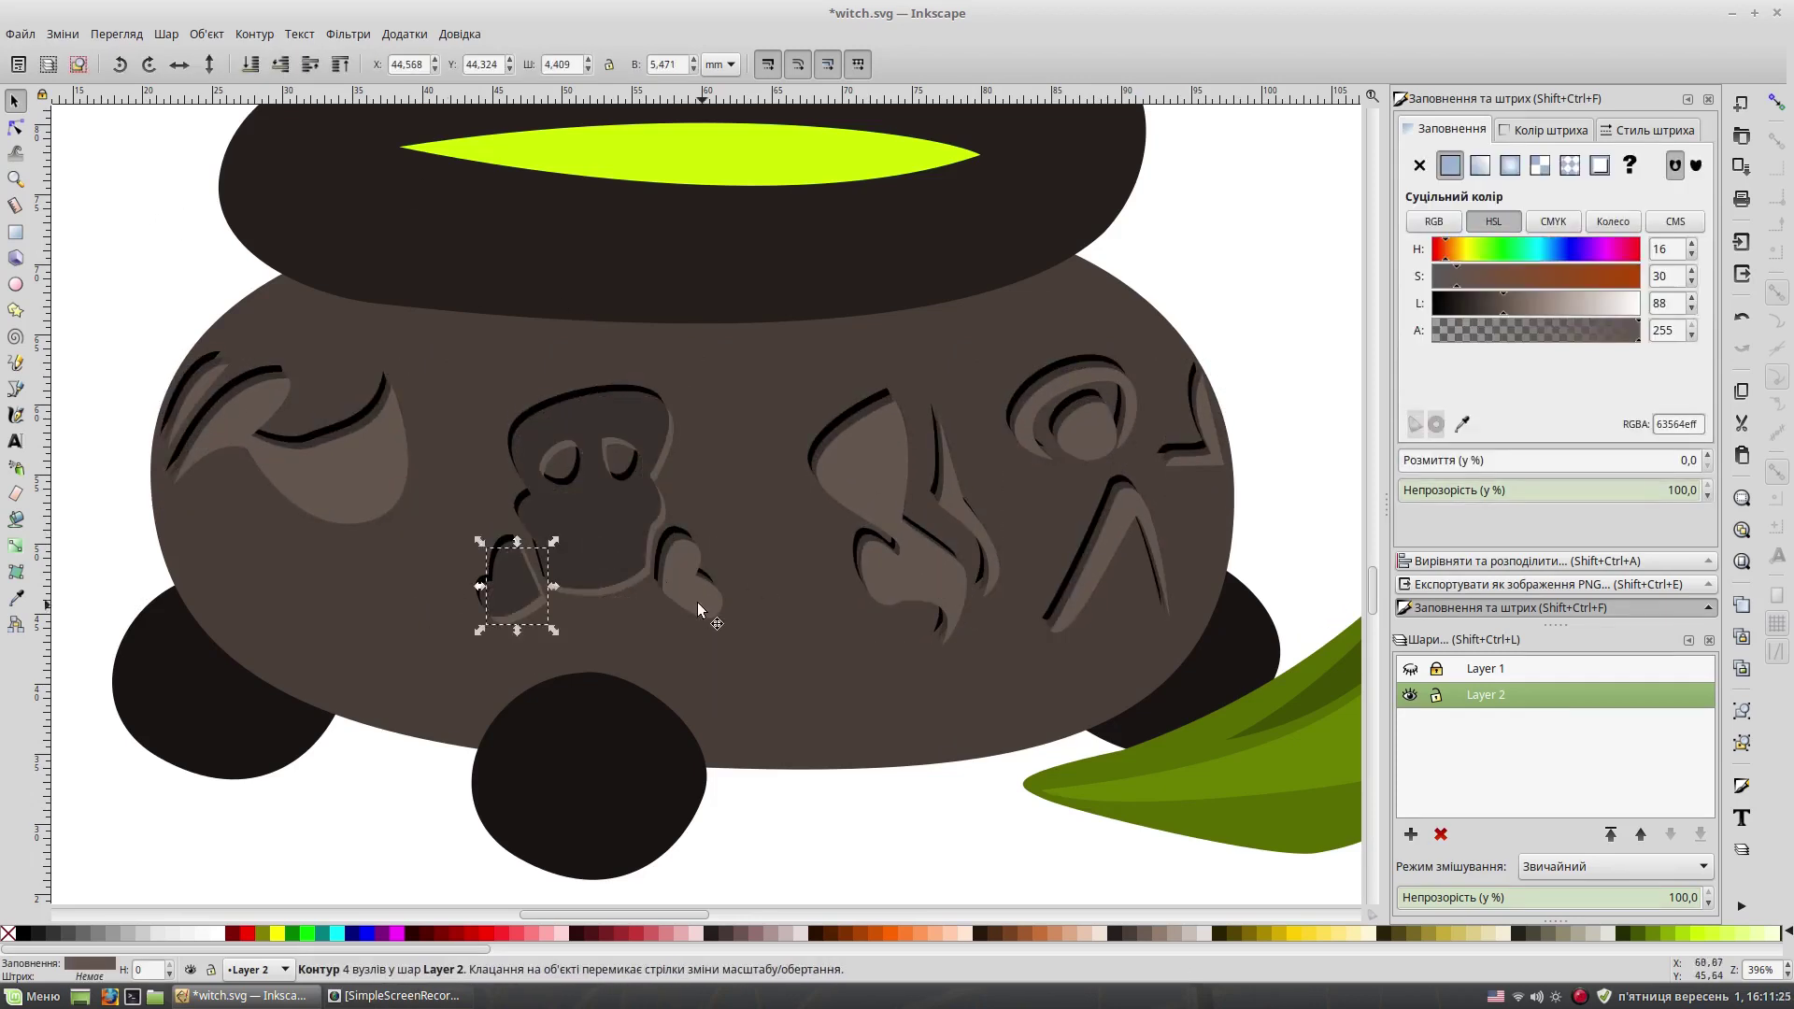
{"action": "left_click", "coordinate": [692, 603]}
{"action": "key", "text": "Page_Down"}
{"action": "left_click", "coordinate": [950, 505]}
{"action": "key", "text": "Page_Down"}
{"action": "left_click", "coordinate": [1000, 589]}
{"action": "key", "text": "Escape"}
Step: Lower the narrow shadow in the middle symbol beneath its dark stroke
{"action": "left_click", "coordinate": [951, 638]}
{"action": "left_click", "coordinate": [998, 599]}
{"action": "key", "text": "Page_Down"}
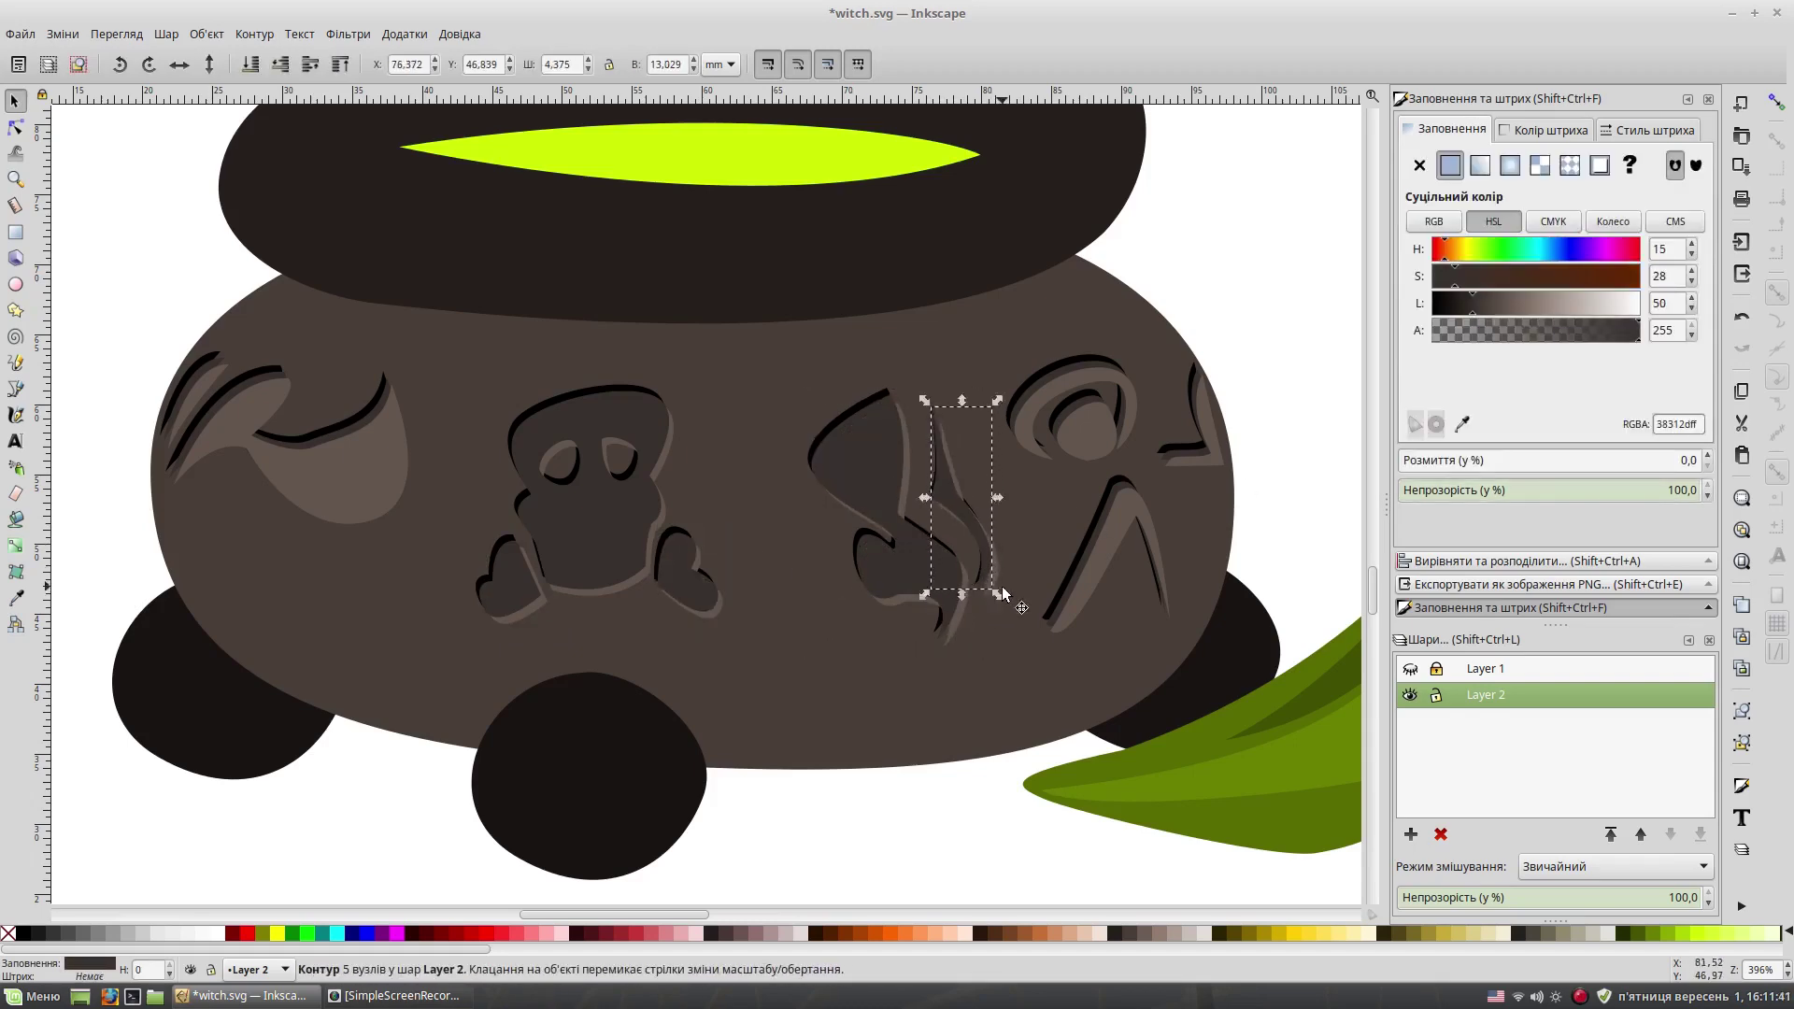
{"action": "scroll", "coordinate": [998, 599], "scroll_direction": "up", "scroll_amount": 1}
{"action": "scroll", "coordinate": [999, 599], "scroll_direction": "up", "scroll_amount": 1}
Step: Reshape the larger shadow path by dragging one of its nodes
{"action": "left_click", "coordinate": [892, 598]}
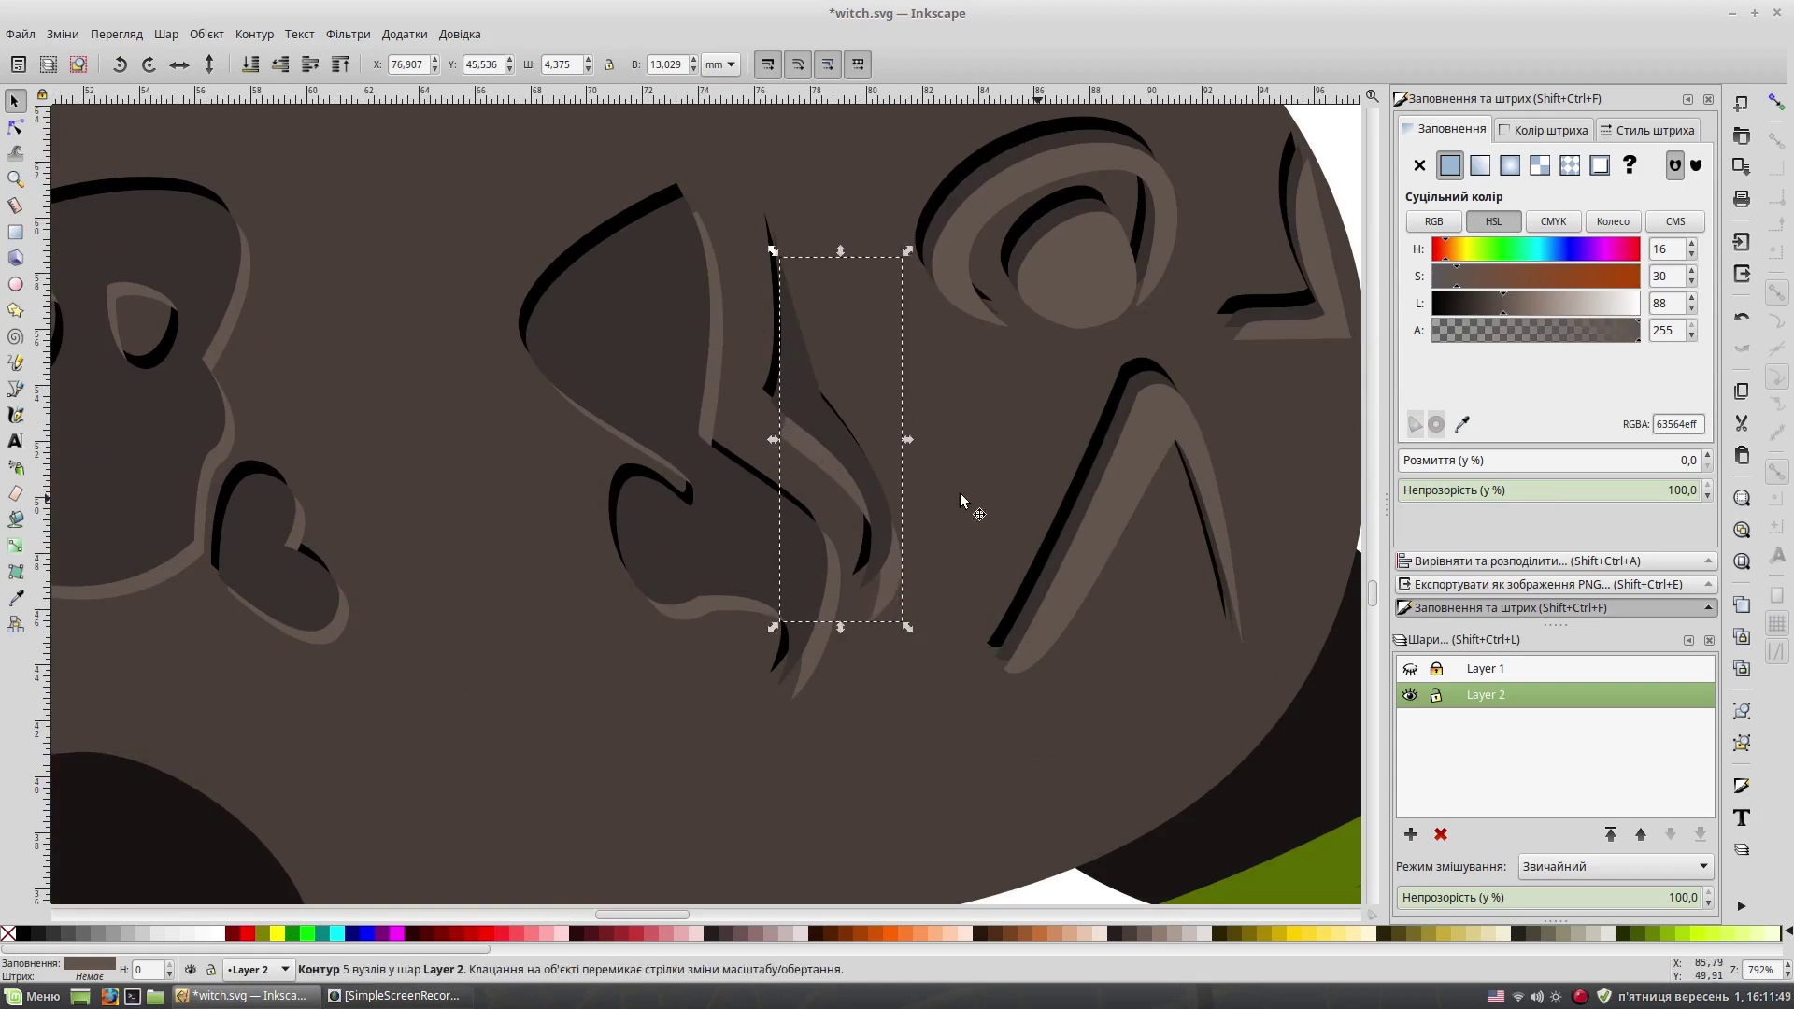
{"action": "key", "text": "n"}
{"action": "left_click", "coordinate": [709, 509]}
{"action": "left_click_drag", "start_coordinate": [709, 508], "coordinate": [718, 494]}
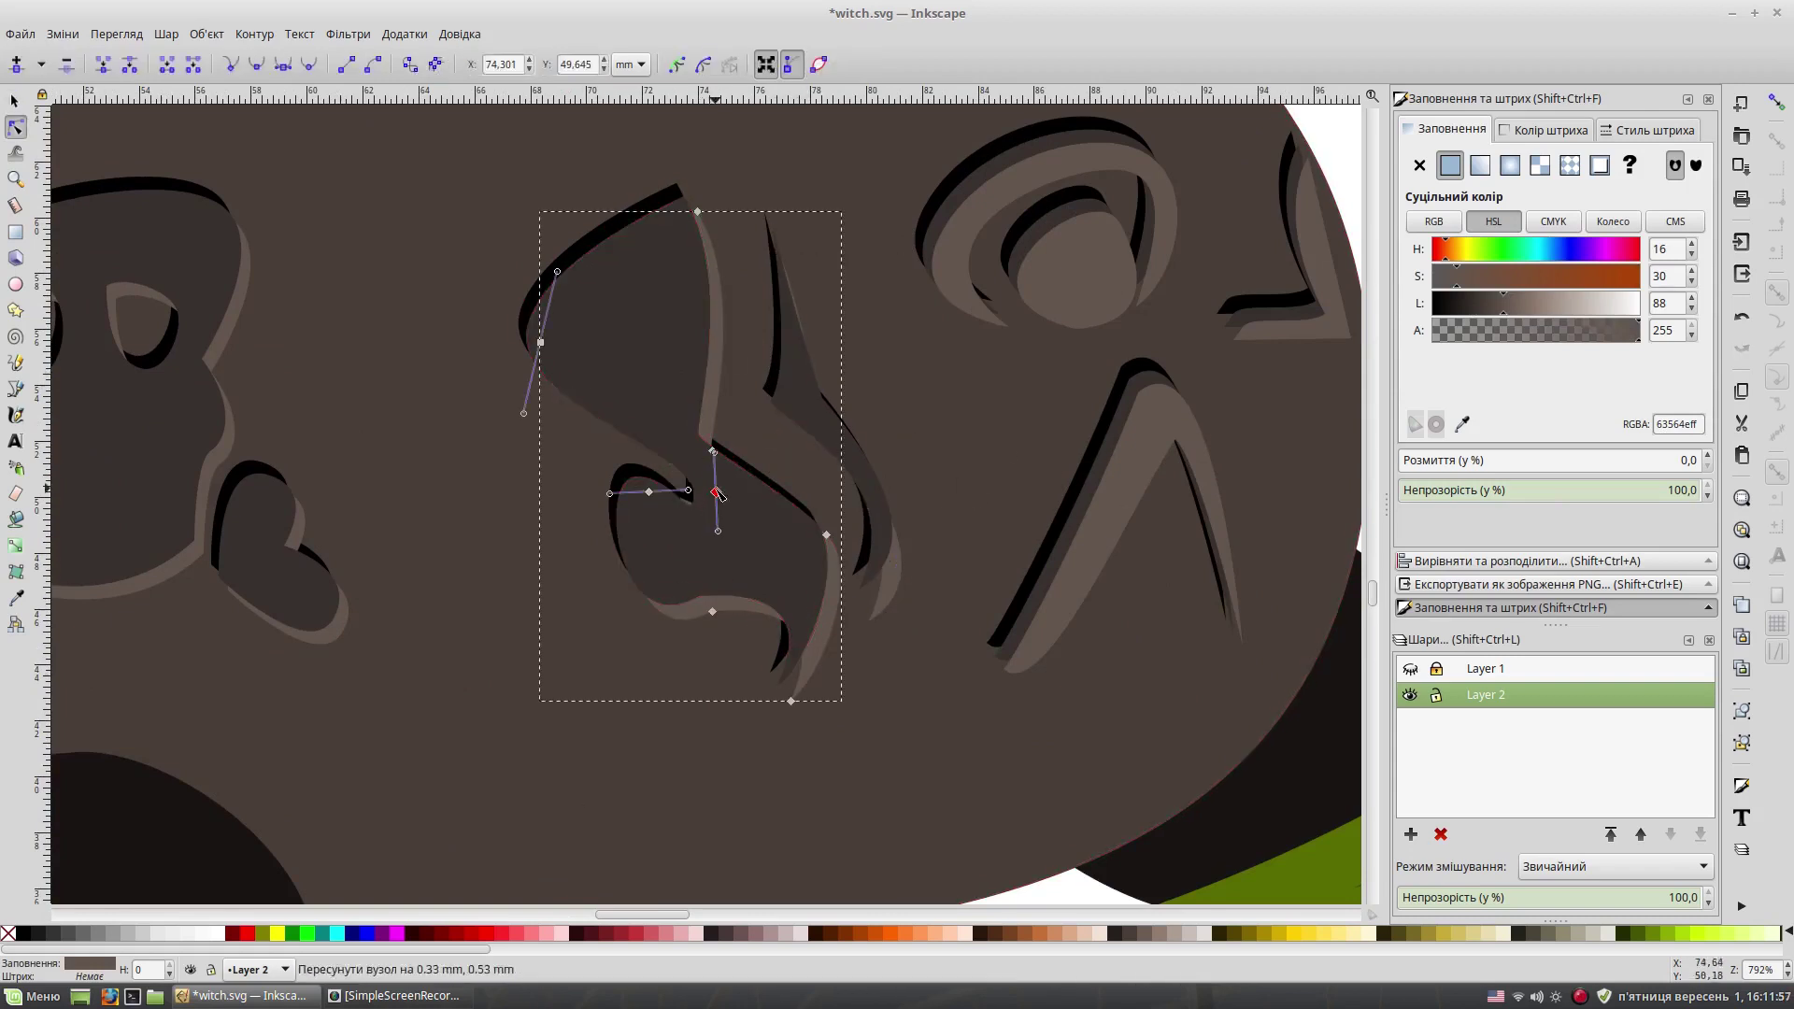
{"action": "key", "text": "s"}
Step: Lower the A-shaped shadow and nudge the small stroke on the left symbol
{"action": "left_click", "coordinate": [1090, 277]}
{"action": "left_click", "coordinate": [1049, 170]}
{"action": "left_click", "coordinate": [1152, 462]}
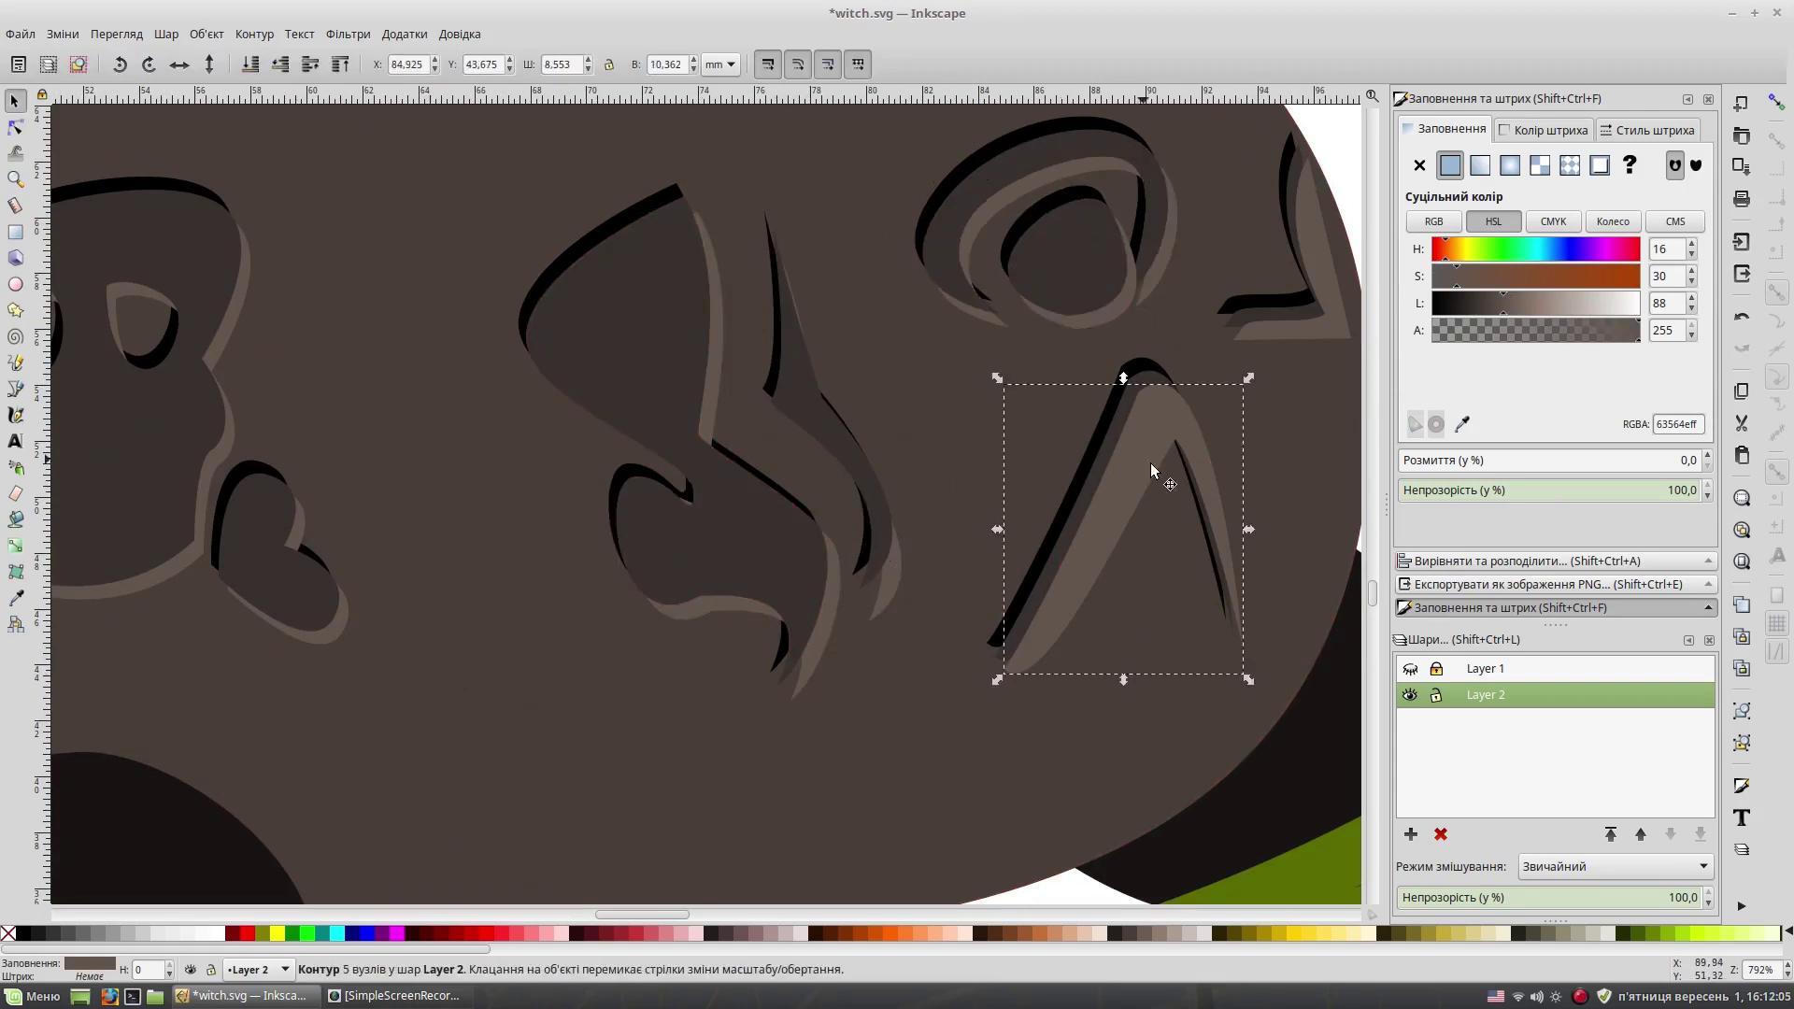
{"action": "key", "text": "Page_Down"}
{"action": "scroll", "coordinate": [548, 409], "scroll_direction": "left", "scroll_amount": 10}
{"action": "left_click", "coordinate": [549, 409]}
{"action": "left_click_drag", "start_coordinate": [262, 228], "coordinate": [256, 245]}
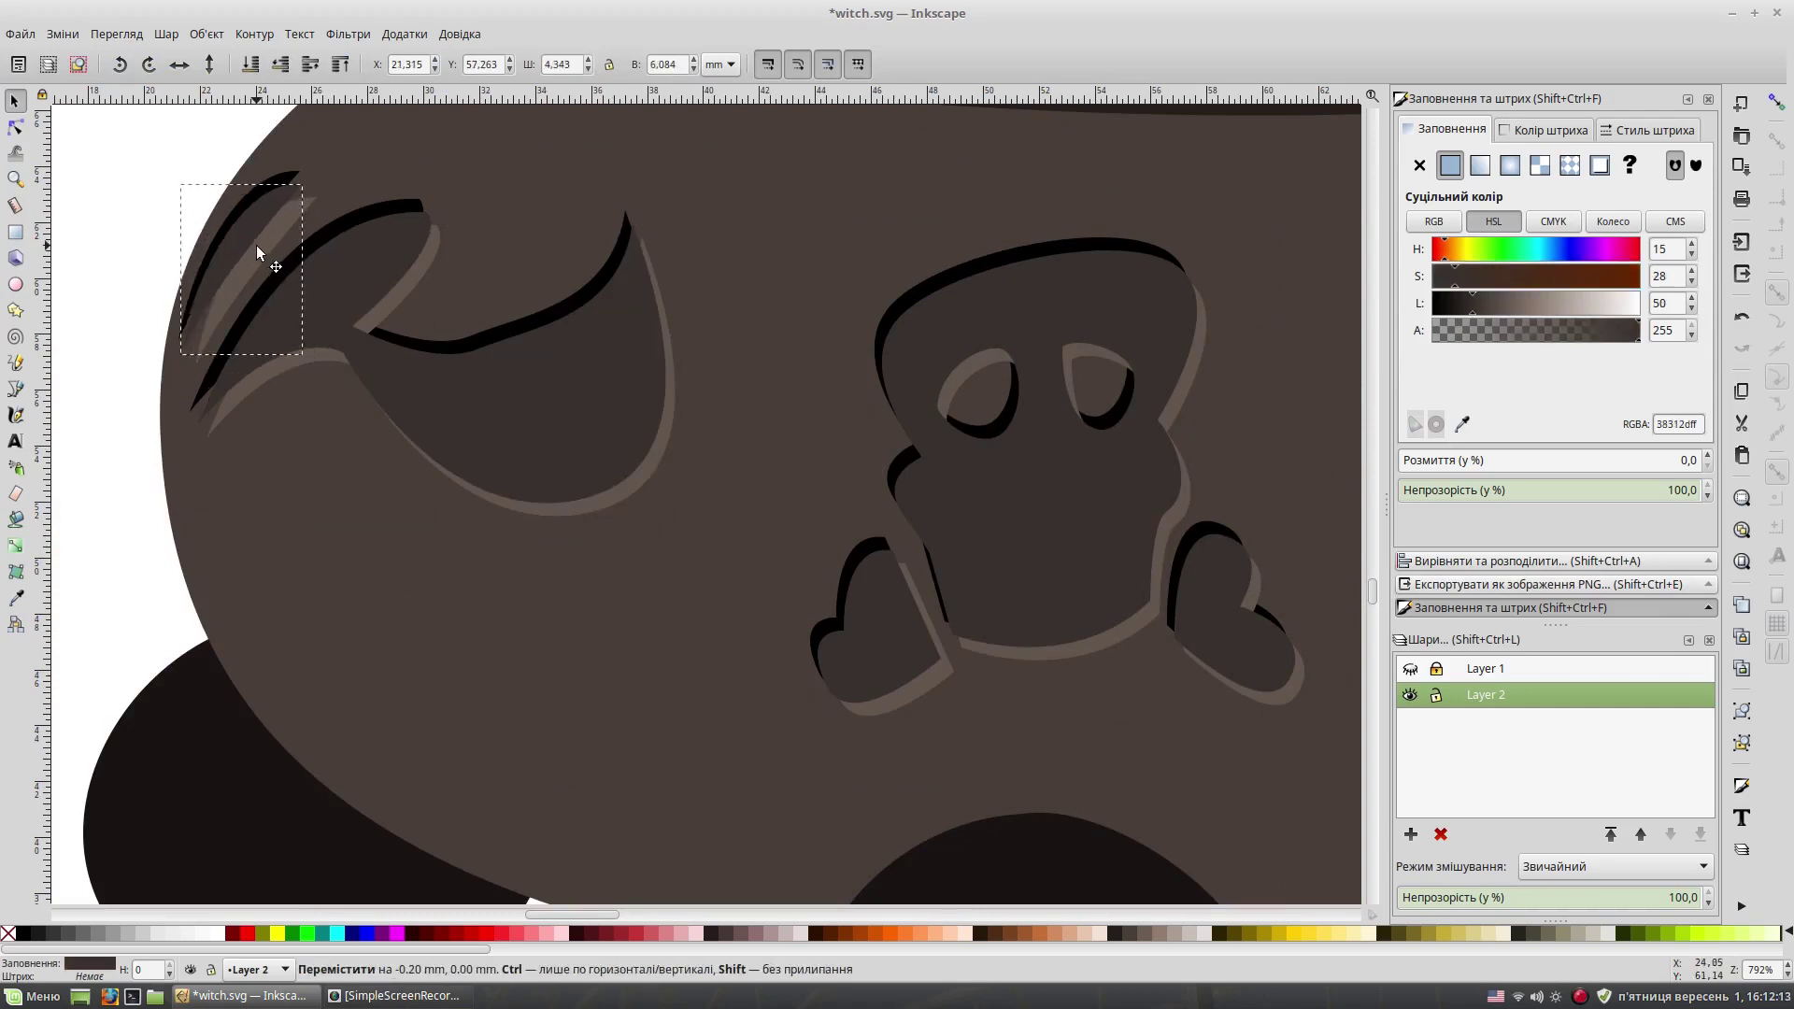
{"action": "key", "text": "Escape"}
{"action": "key", "text": "minus"}
{"action": "key", "text": "minus"}
{"action": "key", "text": "minus"}
{"action": "scroll", "coordinate": [564, 529], "scroll_direction": "right", "scroll_amount": 3}
Step: Draw a shading band across the cauldron belly and layer it just beneath the skull and swirls
{"action": "key", "text": "b"}
{"action": "left_click", "coordinate": [482, 436]}
{"action": "left_click_drag", "start_coordinate": [900, 495], "coordinate": [892, 551]}
{"action": "left_click_drag", "start_coordinate": [474, 572], "coordinate": [439, 514]}
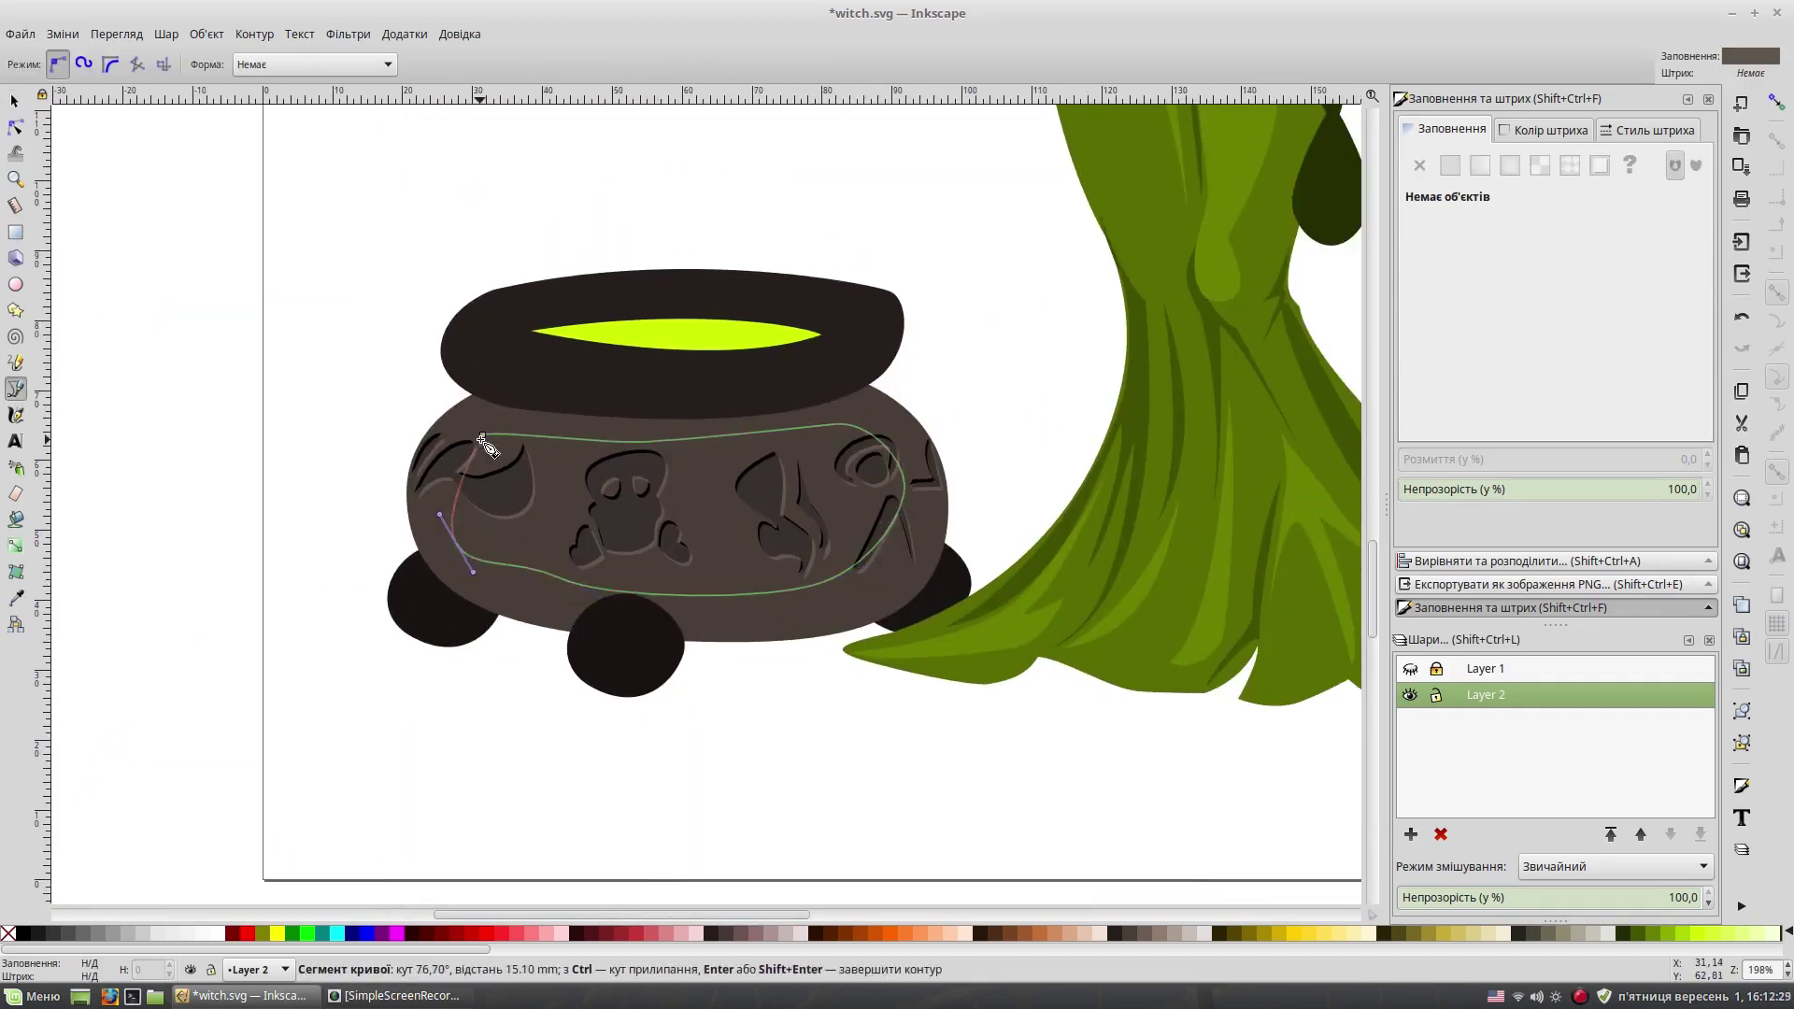
{"action": "left_click", "coordinate": [482, 438]}
{"action": "key", "text": "s"}
{"action": "key", "text": "Page_Down"}
{"action": "key", "text": "Page_Down"}
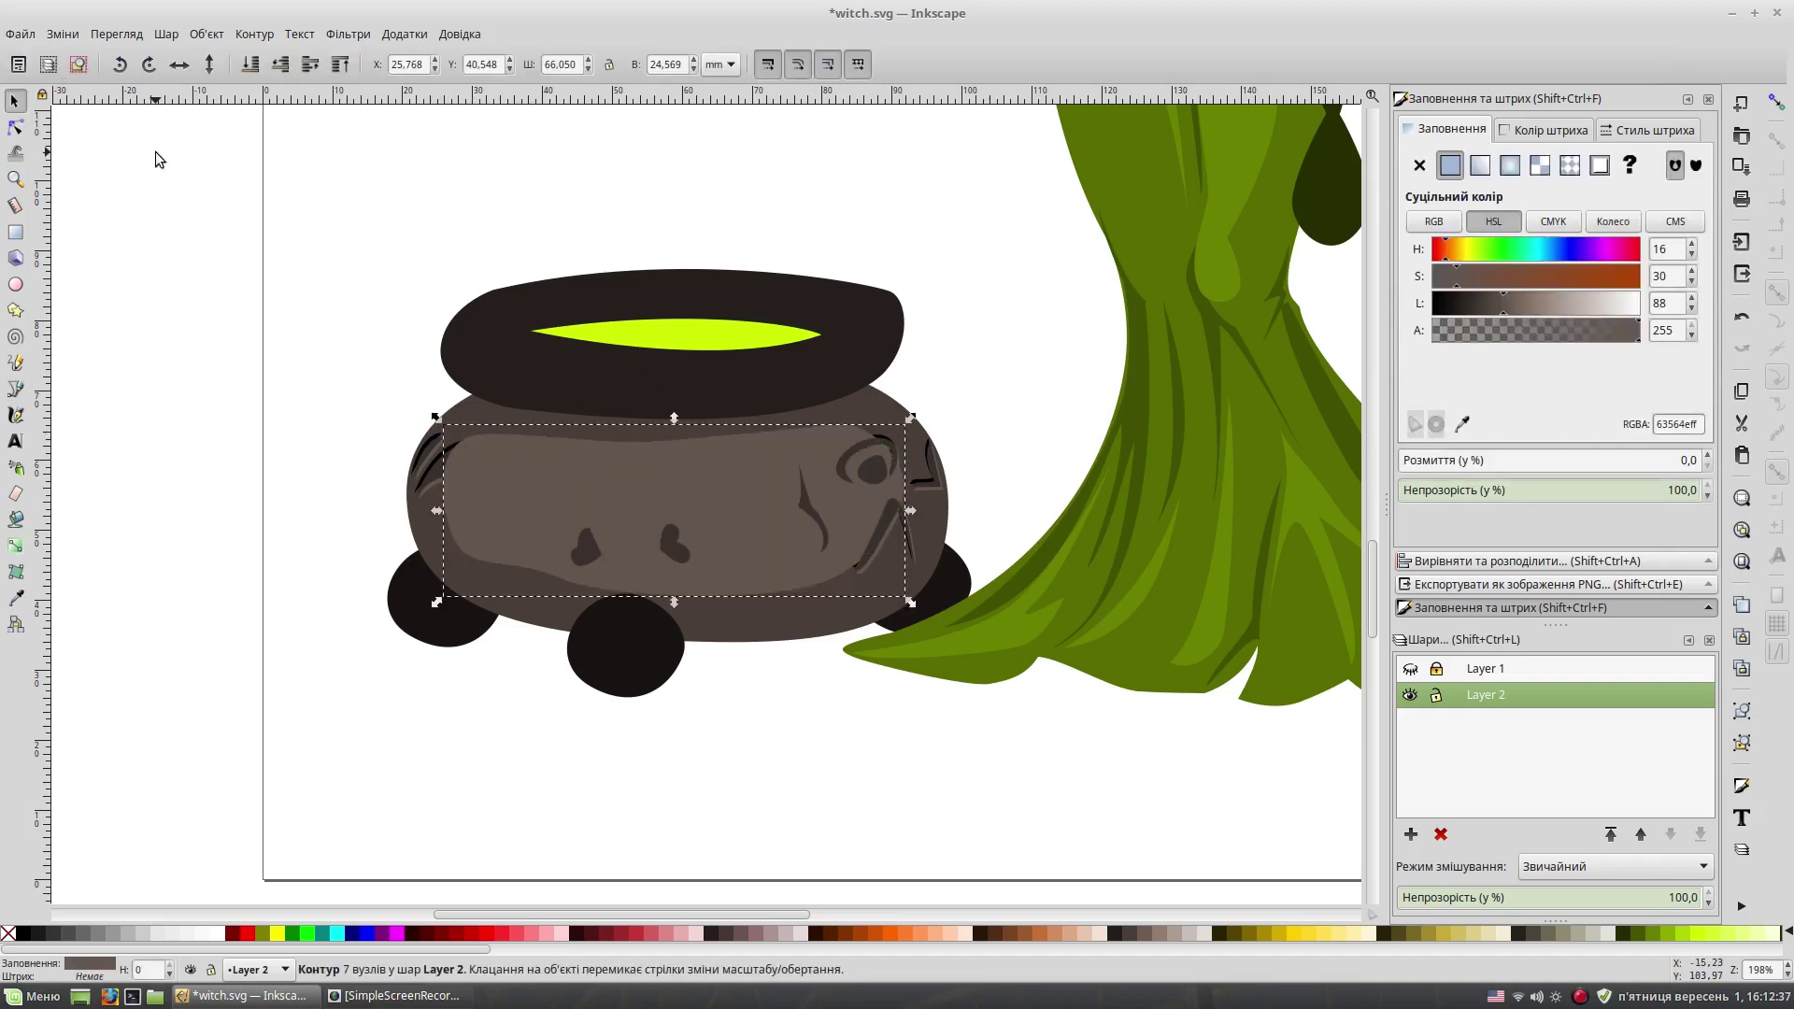
{"action": "key", "text": "Page_Down"}
{"action": "key", "text": "Page_Down"}
{"action": "key", "text": "Page_Down"}
{"action": "key", "text": "Page_Up"}
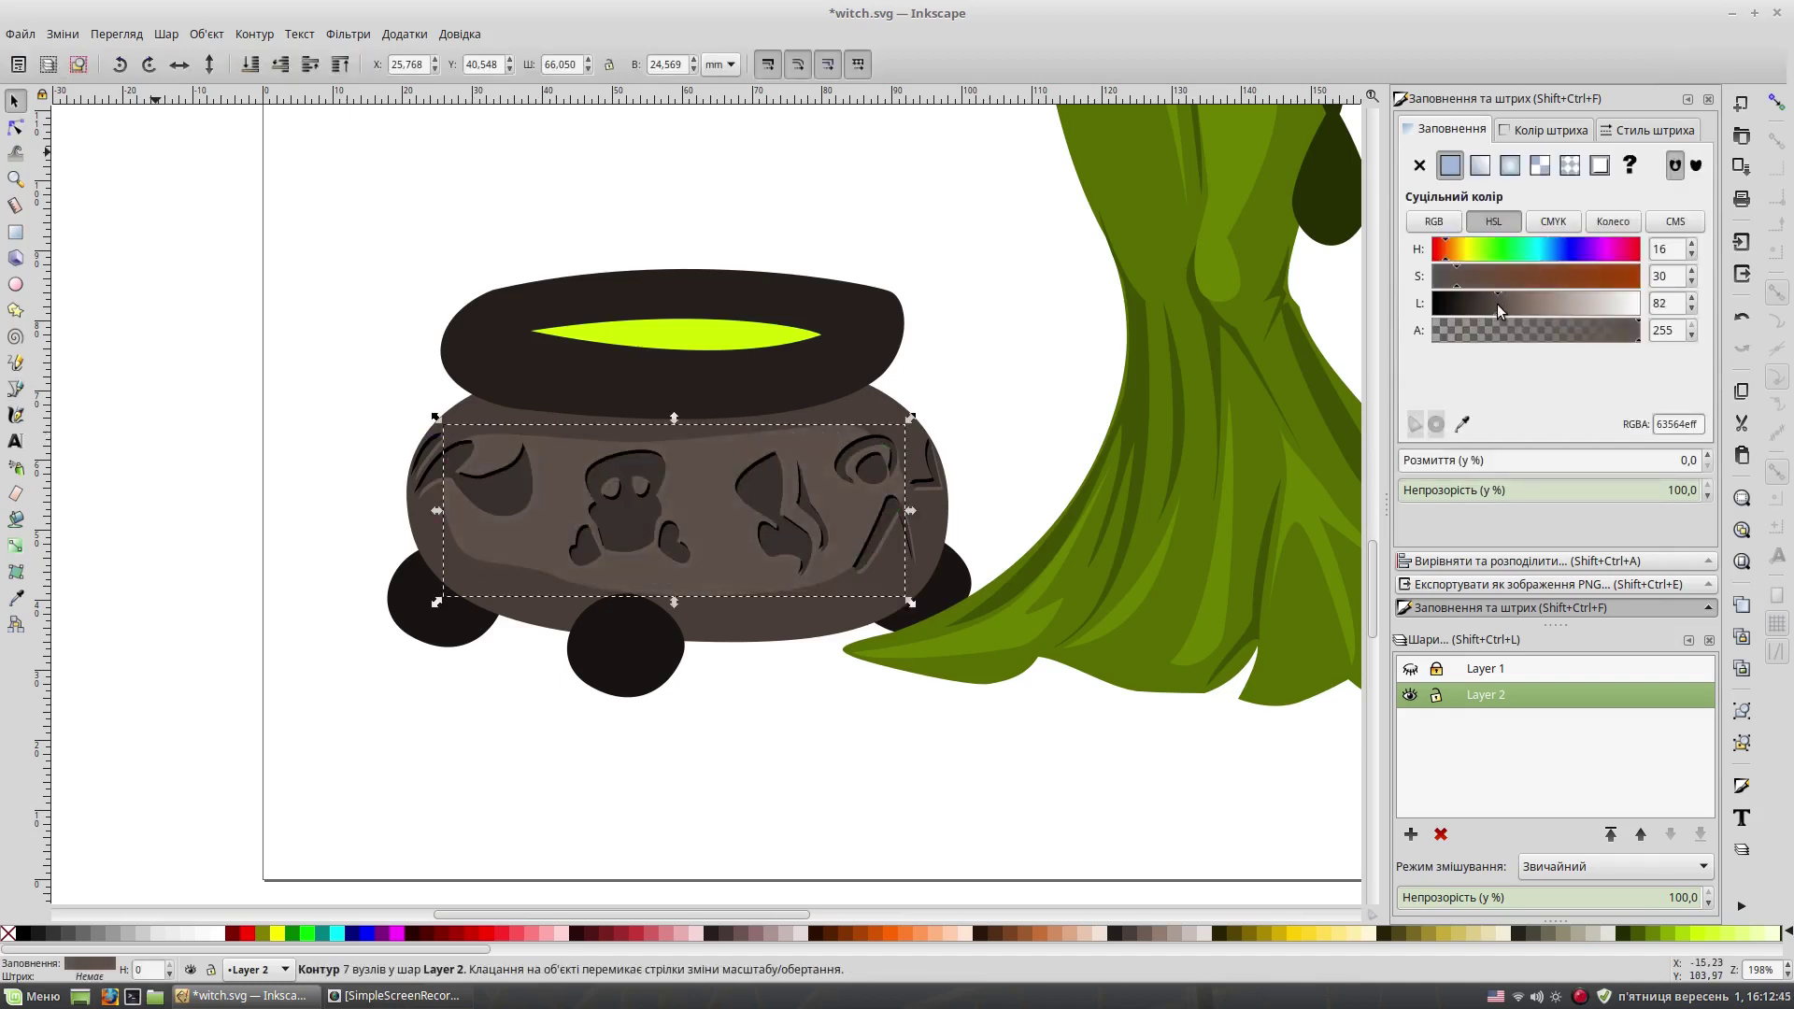
{"action": "key", "text": "Escape"}
{"action": "key", "text": "plus"}
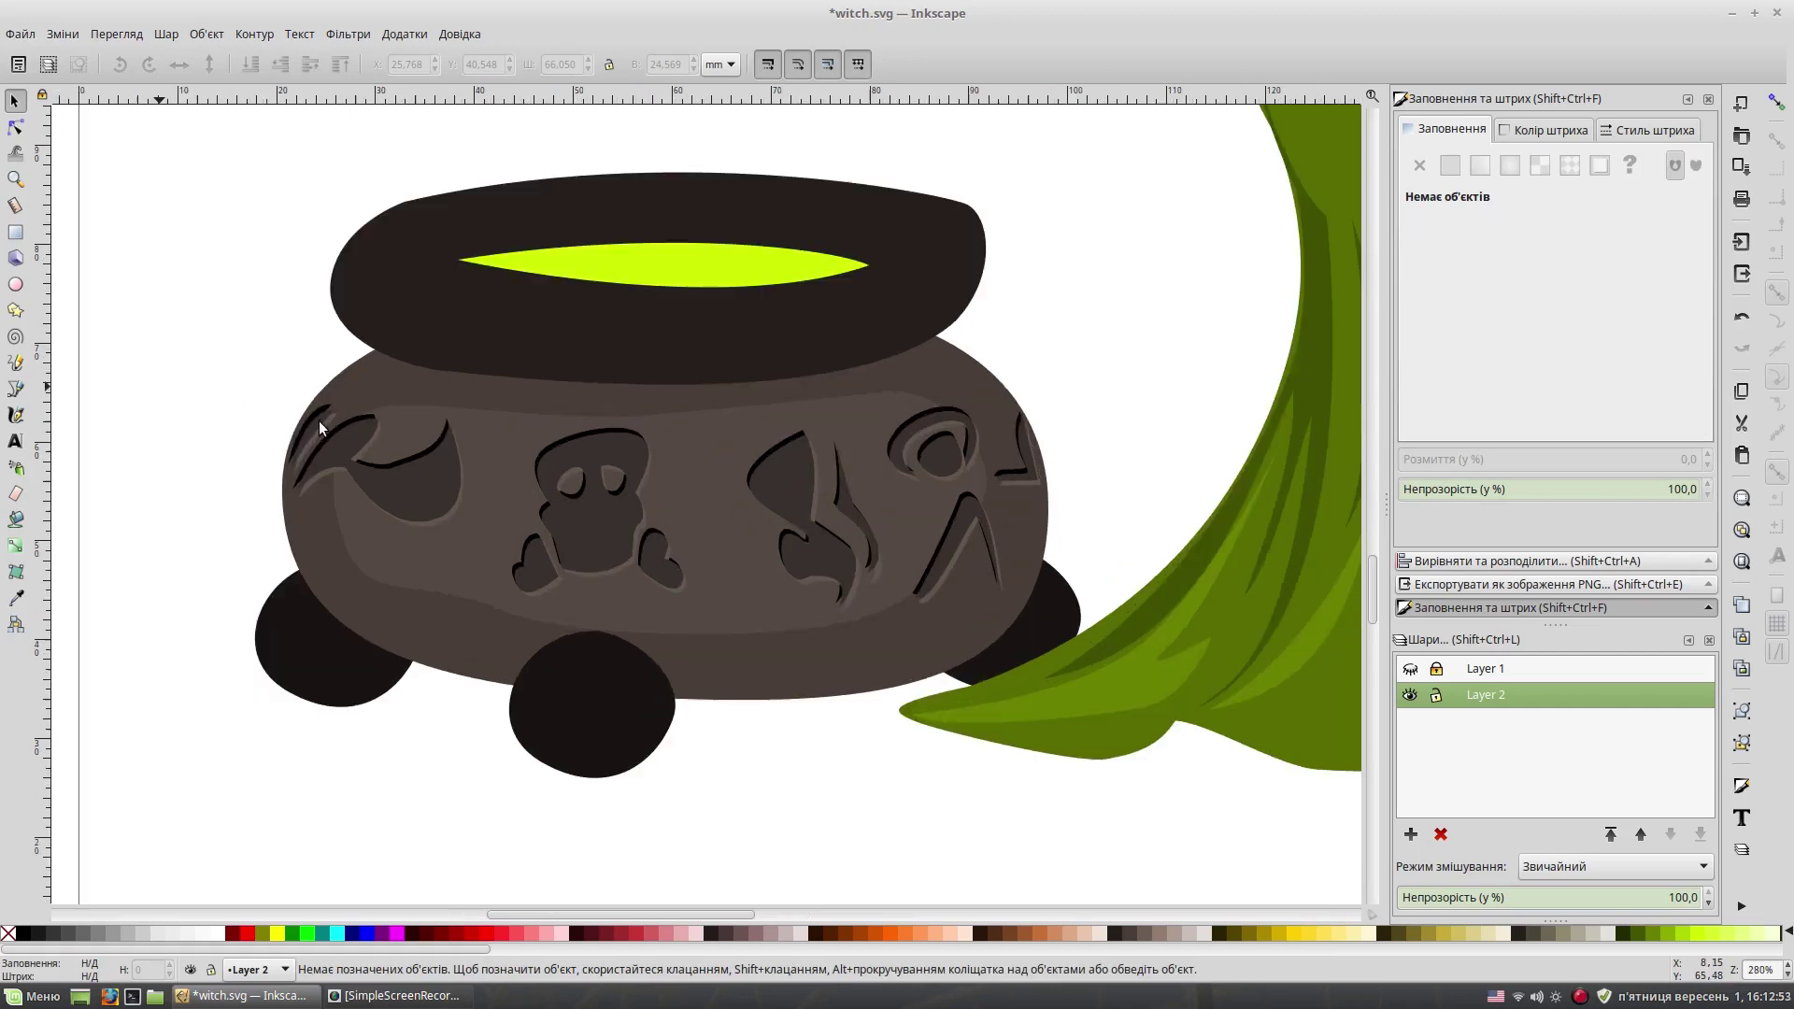
Step: Add a lighter highlight shape on the belly, placed behind the skull carving
{"action": "left_click", "coordinate": [21, 397]}
{"action": "left_click_drag", "start_coordinate": [411, 430], "coordinate": [736, 416]}
{"action": "left_click_drag", "start_coordinate": [642, 517], "coordinate": [612, 521]}
{"action": "left_click", "coordinate": [411, 430]}
{"action": "left_click", "coordinate": [1506, 303]}
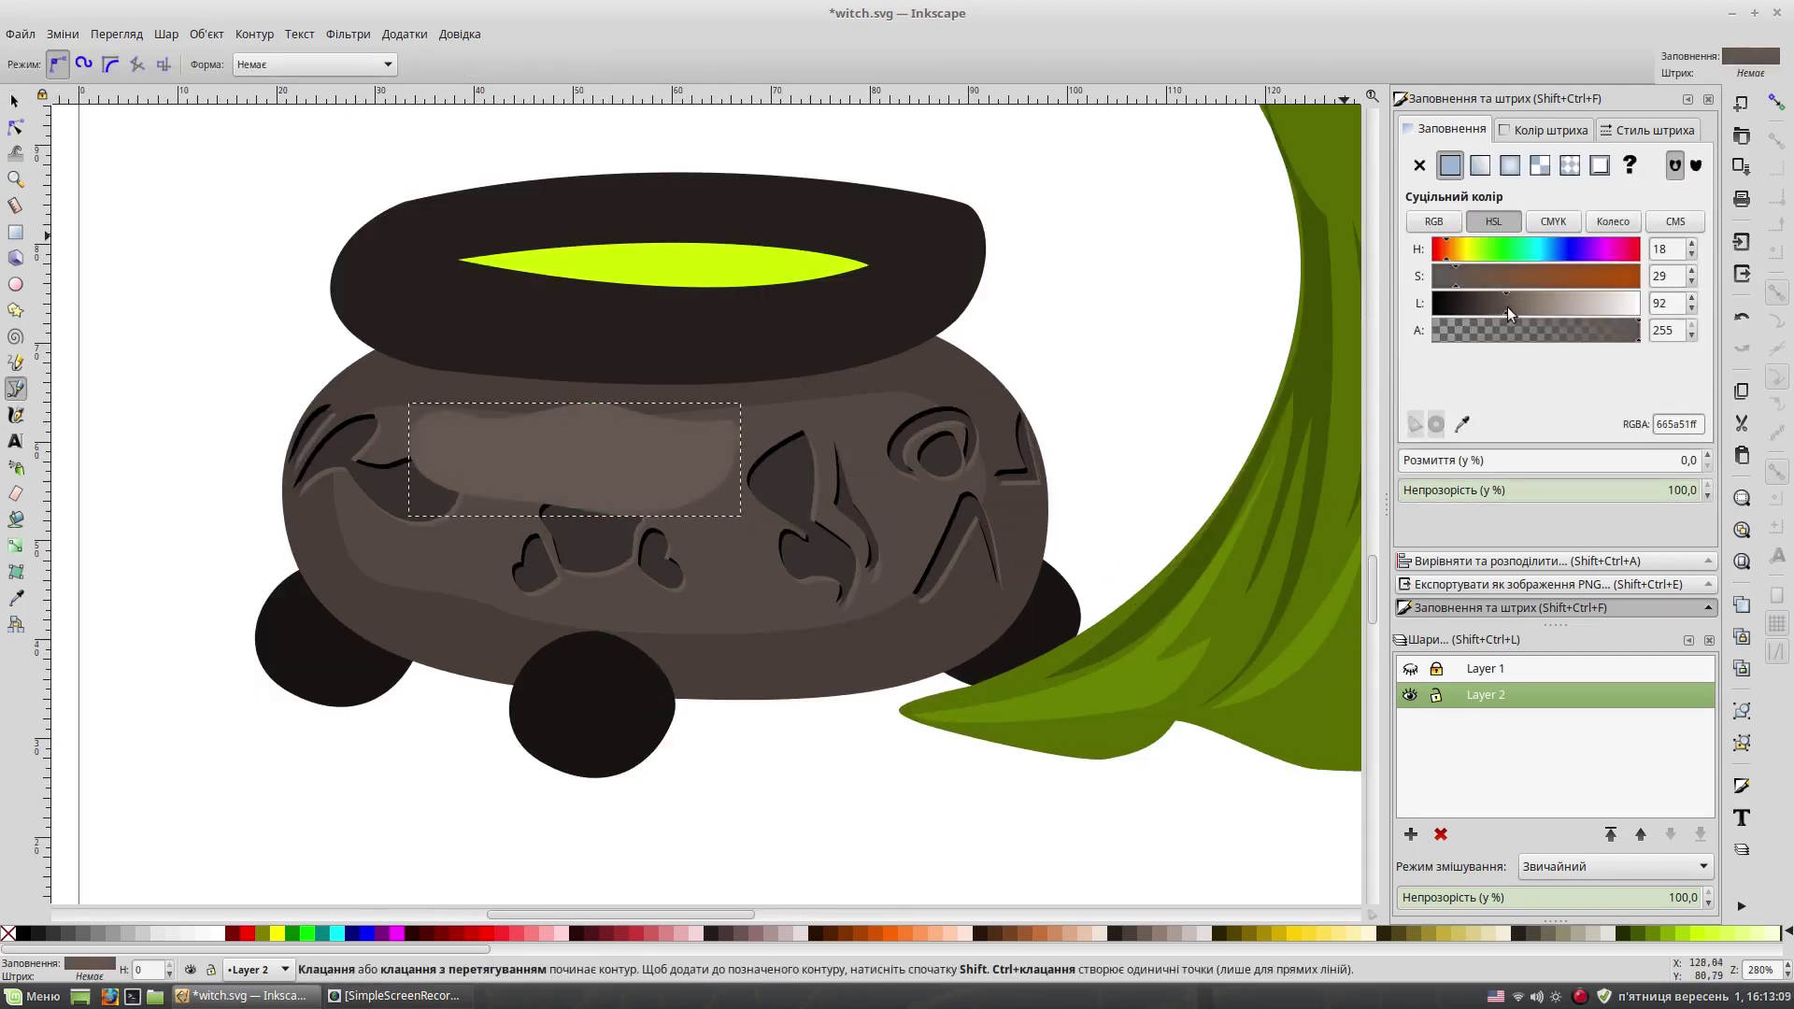
{"action": "key", "text": "s"}
{"action": "key", "text": "Page_Down"}
{"action": "left_click", "coordinate": [1159, 374]}
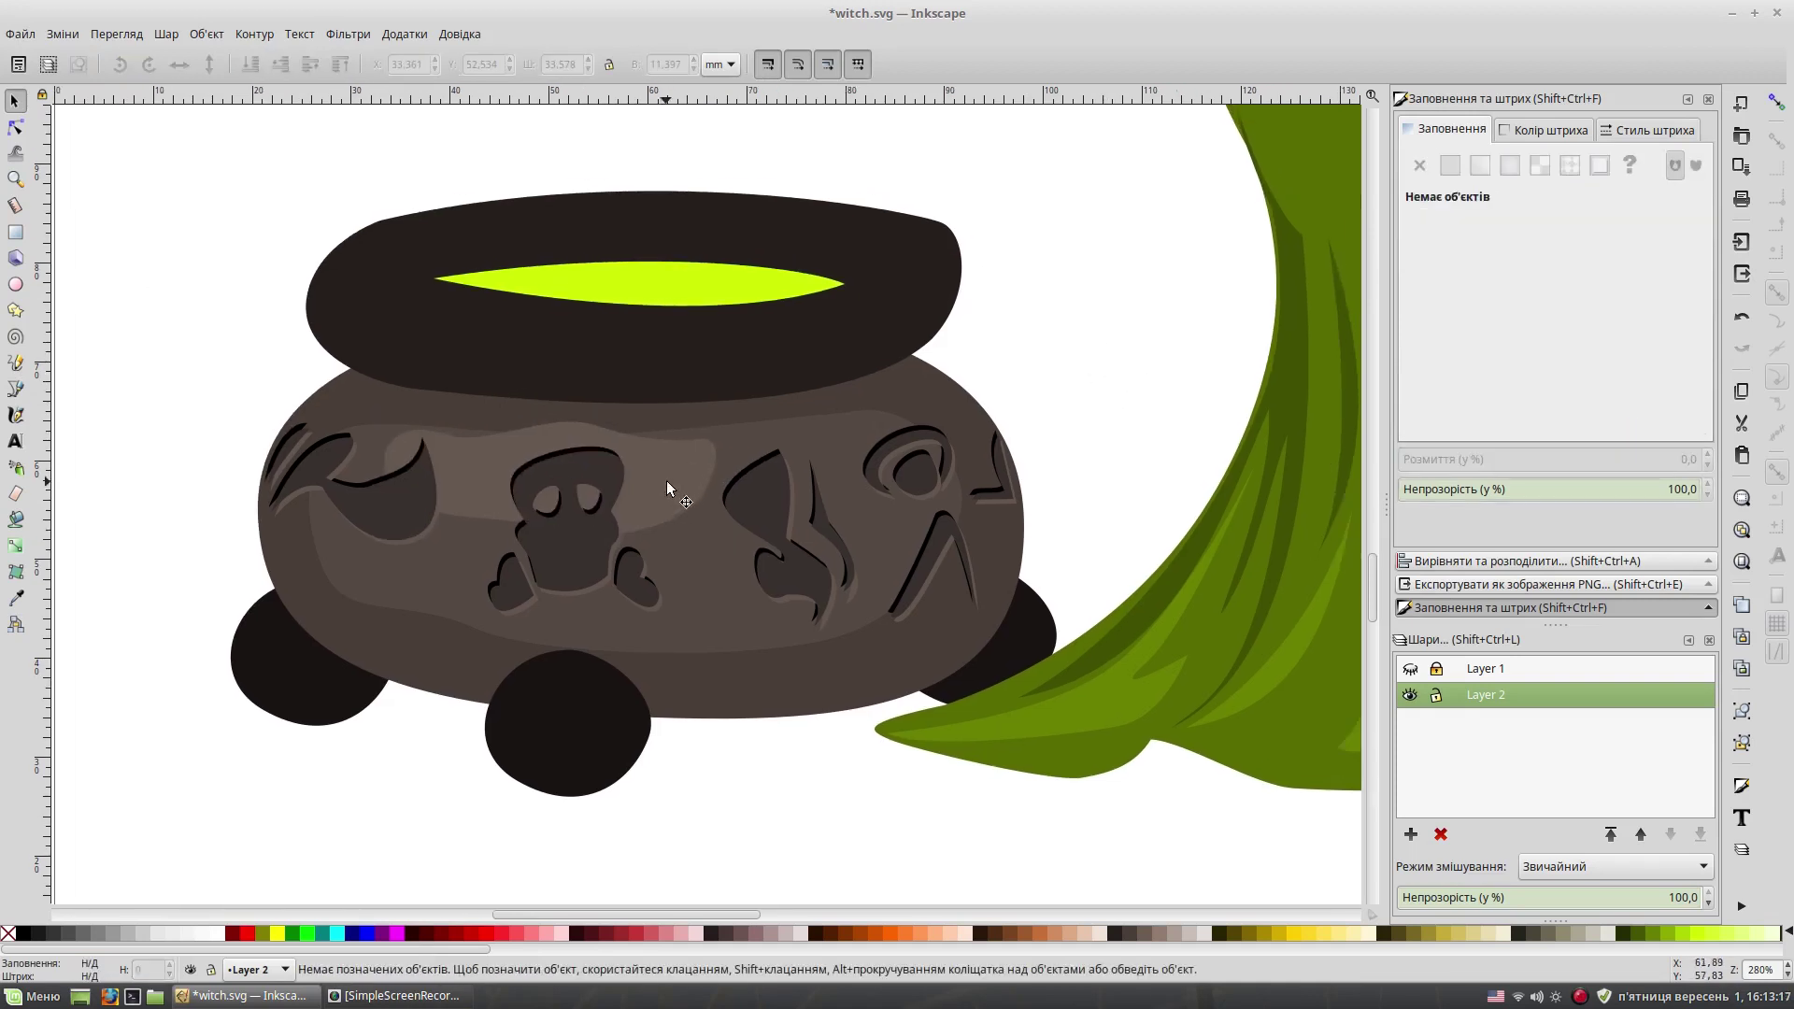
Step: Draw a dark brown highlight on the front foot and copy it onto the other feet
{"action": "key", "text": "b"}
{"action": "left_click", "coordinate": [502, 726]}
{"action": "left_click_drag", "start_coordinate": [510, 683], "coordinate": [546, 660]}
{"action": "left_click", "coordinate": [502, 726]}
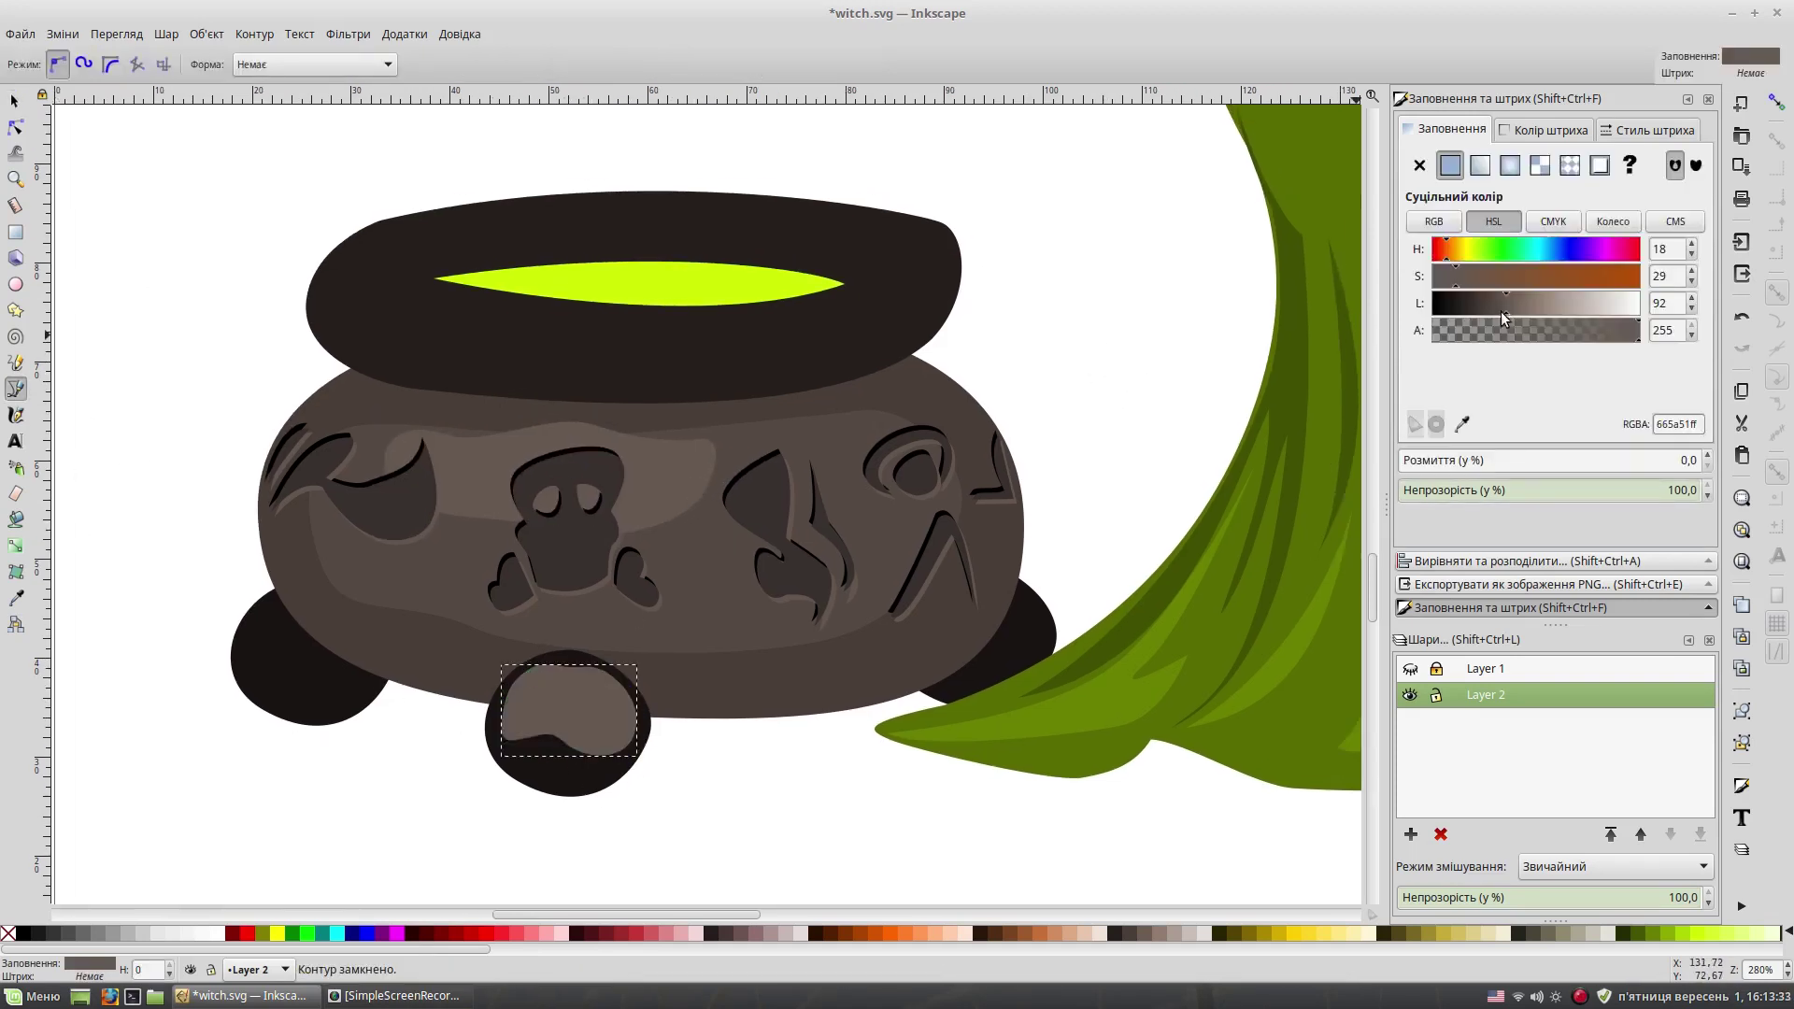
{"action": "left_click", "coordinate": [1476, 309]}
{"action": "key", "text": "s"}
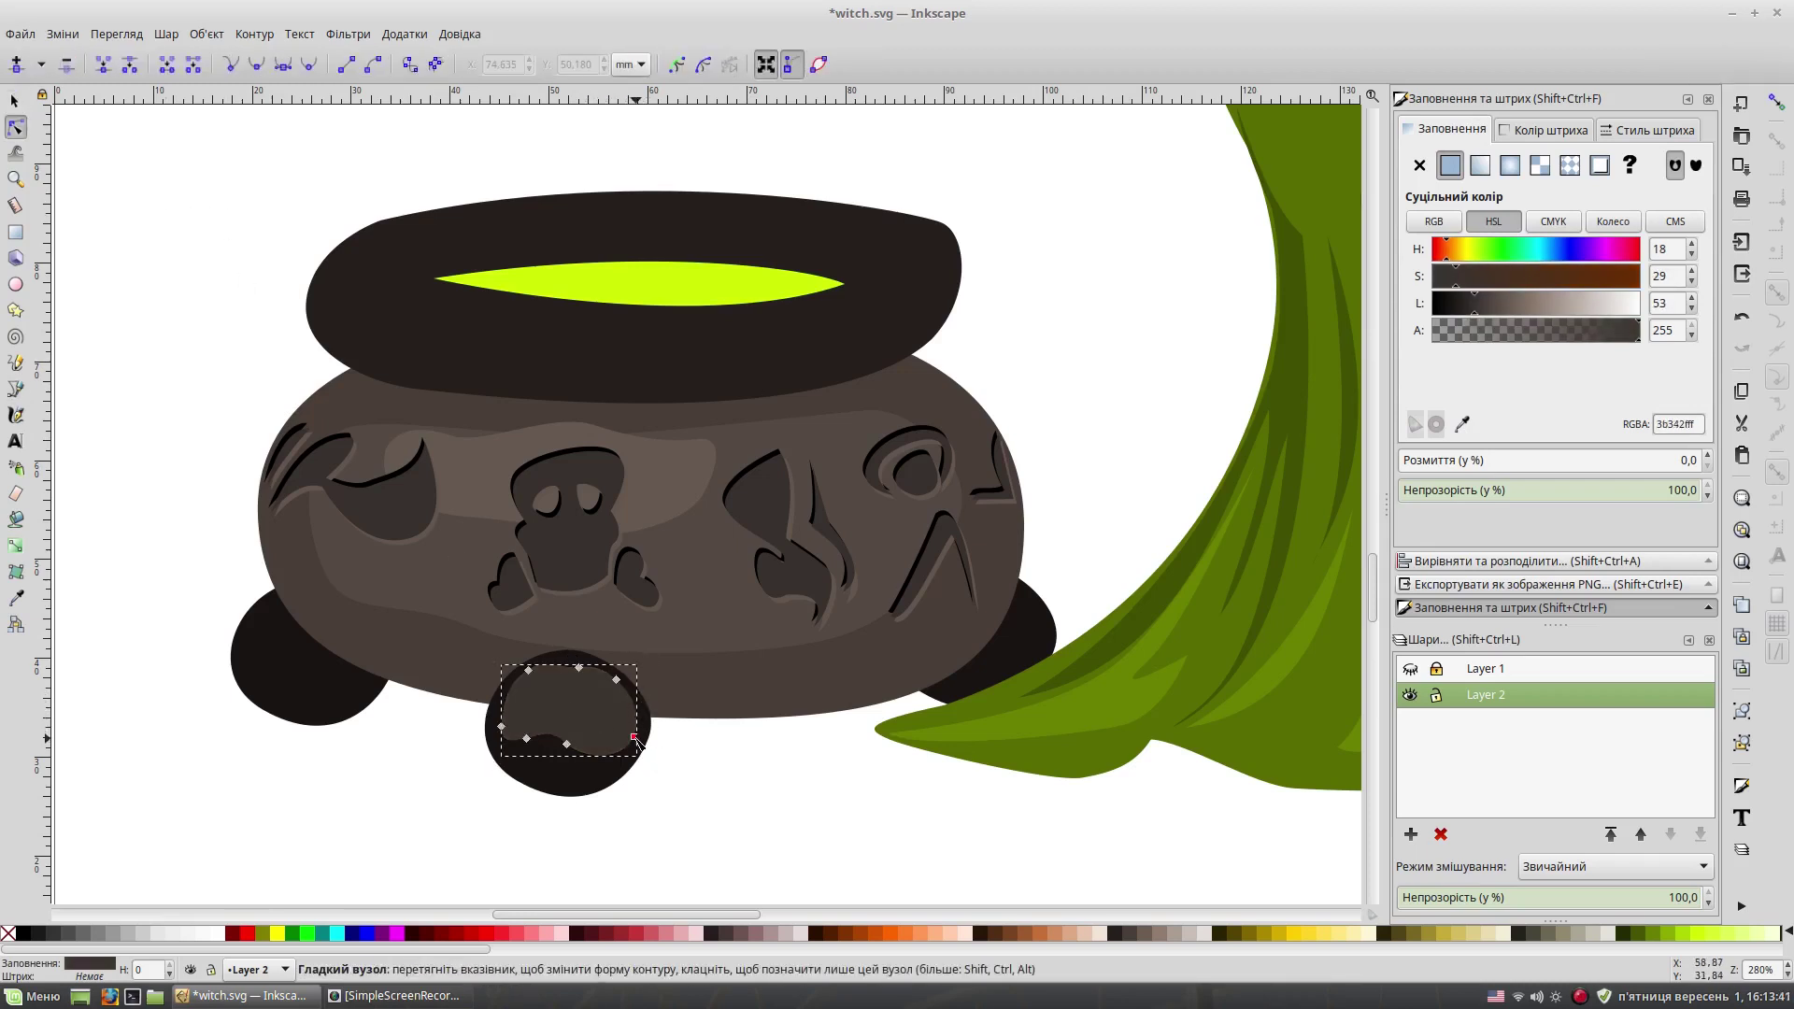
{"action": "left_click", "coordinate": [600, 714]}
{"action": "key", "text": "ctrl+c"}
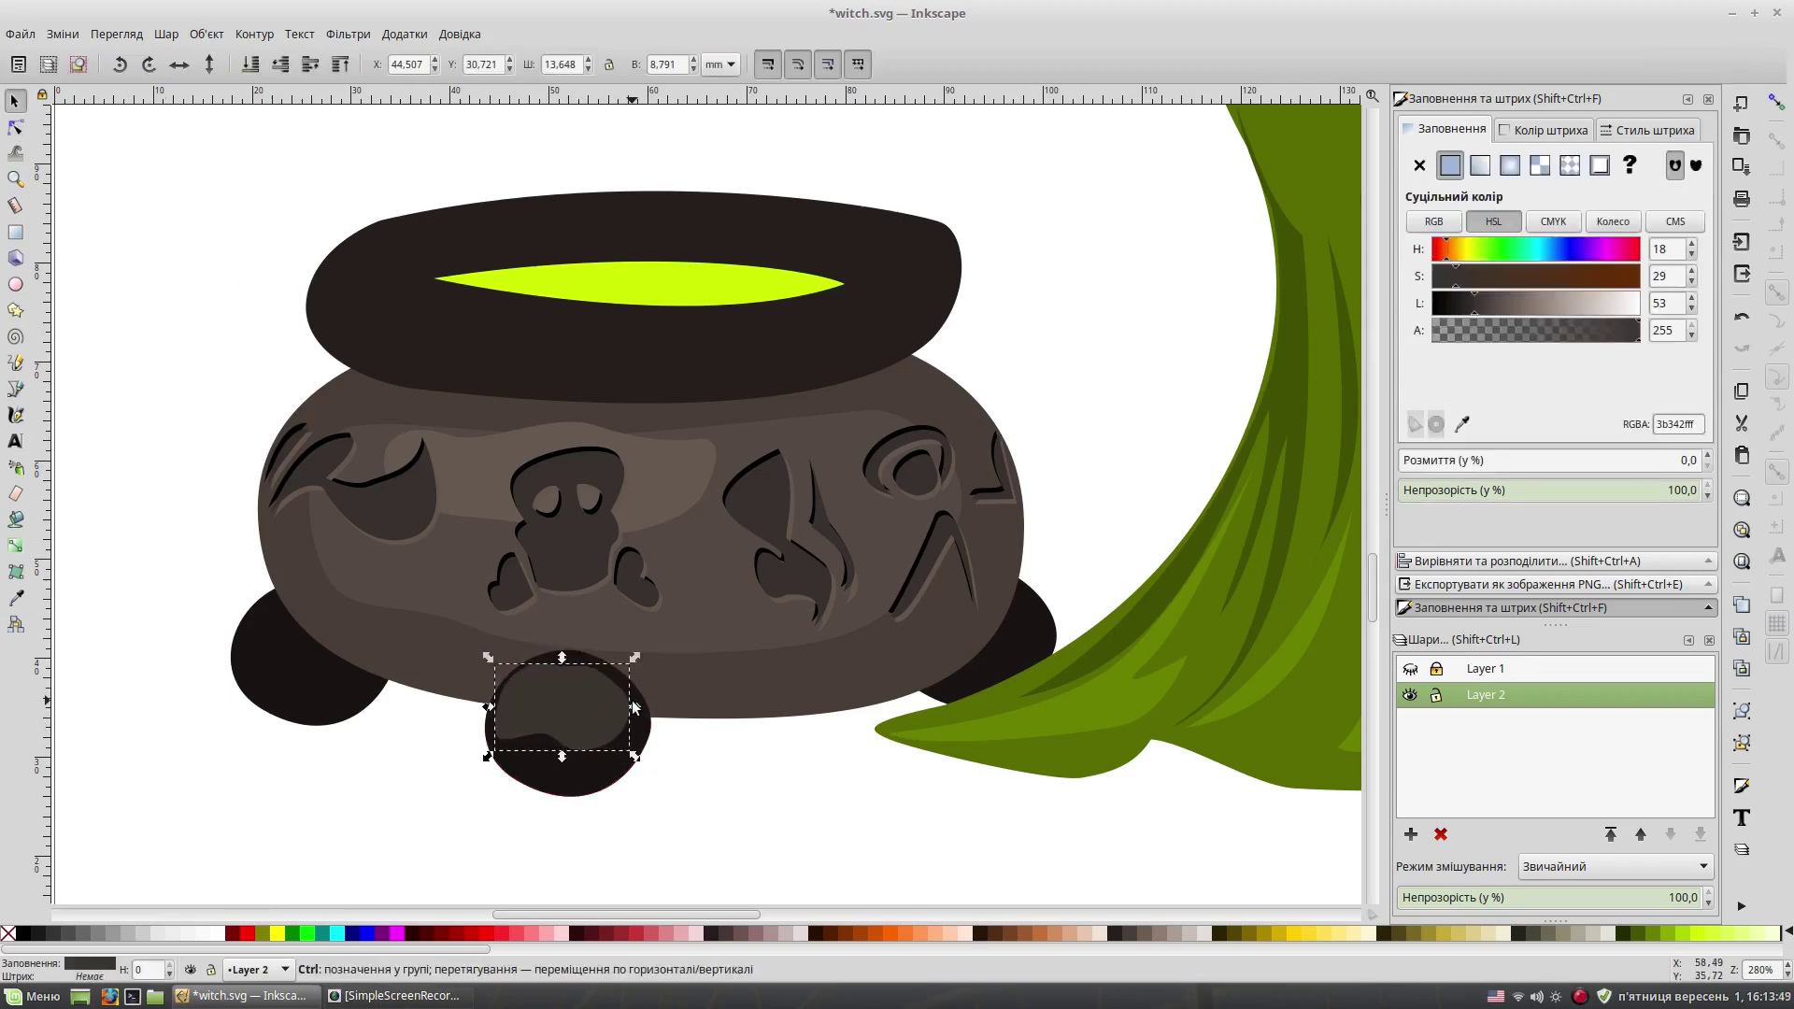
{"action": "key", "text": "ctrl+v"}
{"action": "left_click", "coordinate": [1463, 303]}
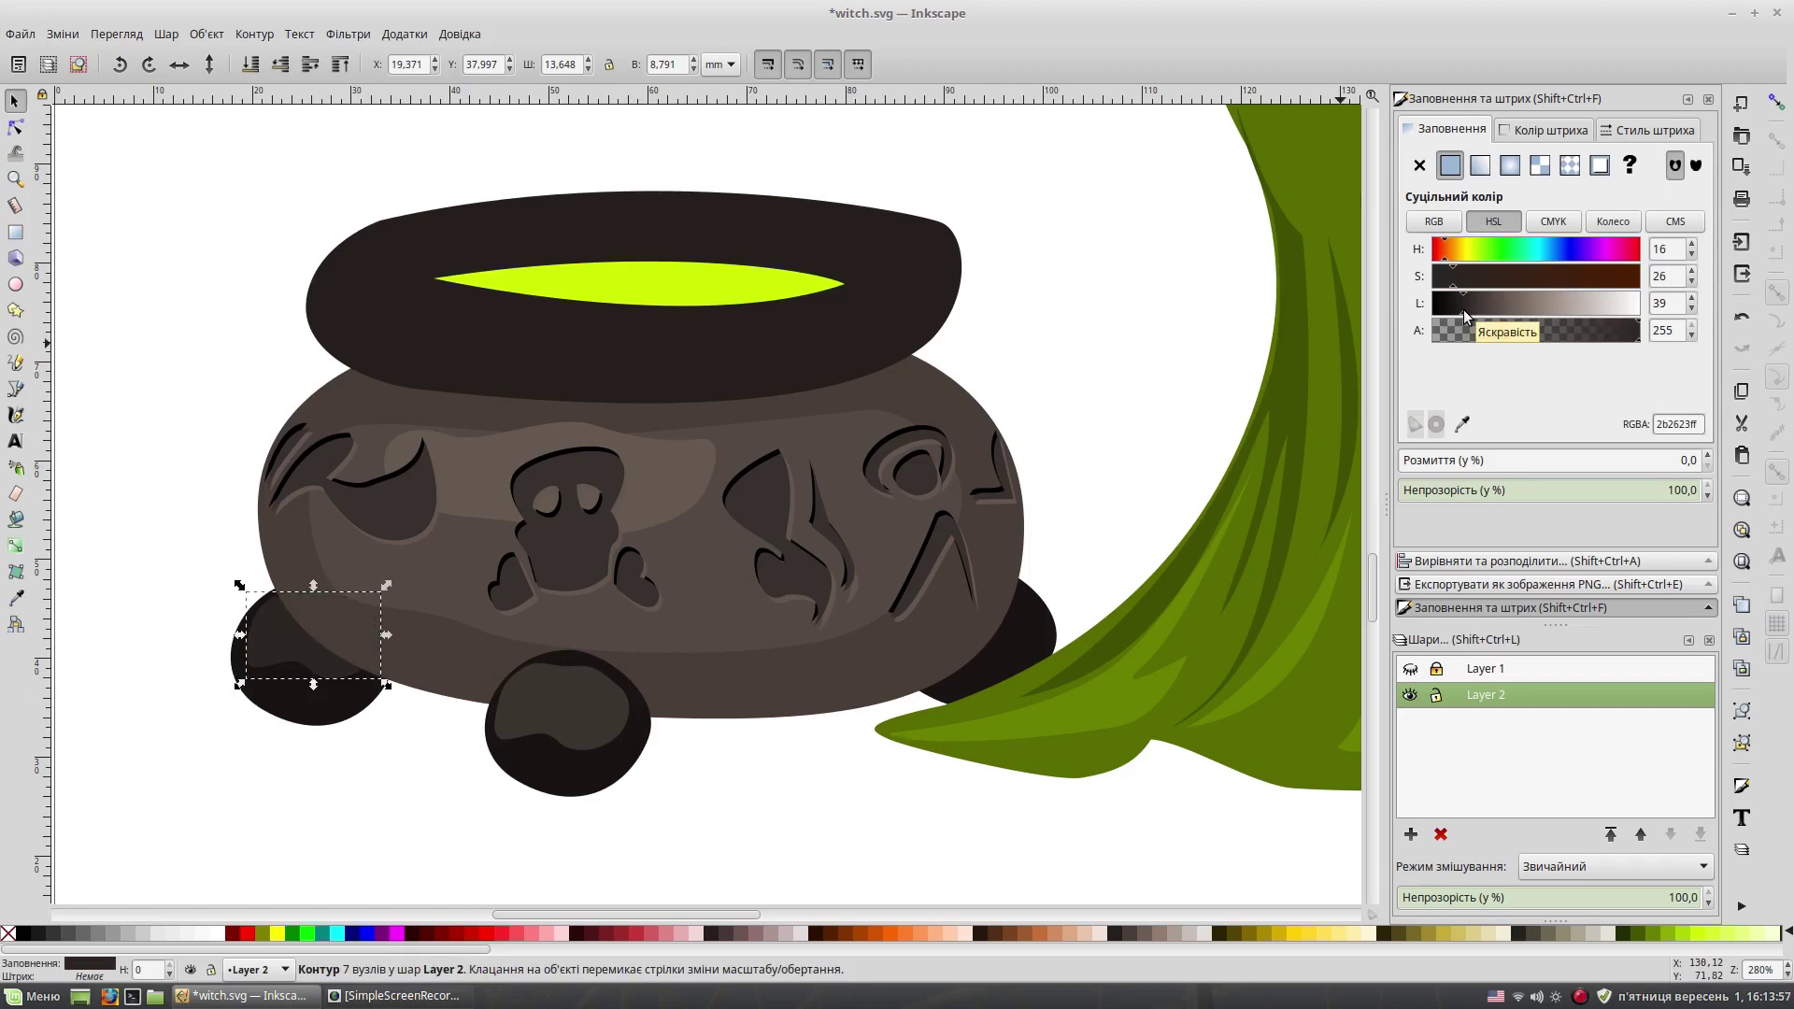
{"action": "left_click_drag", "start_coordinate": [290, 646], "coordinate": [947, 636]}
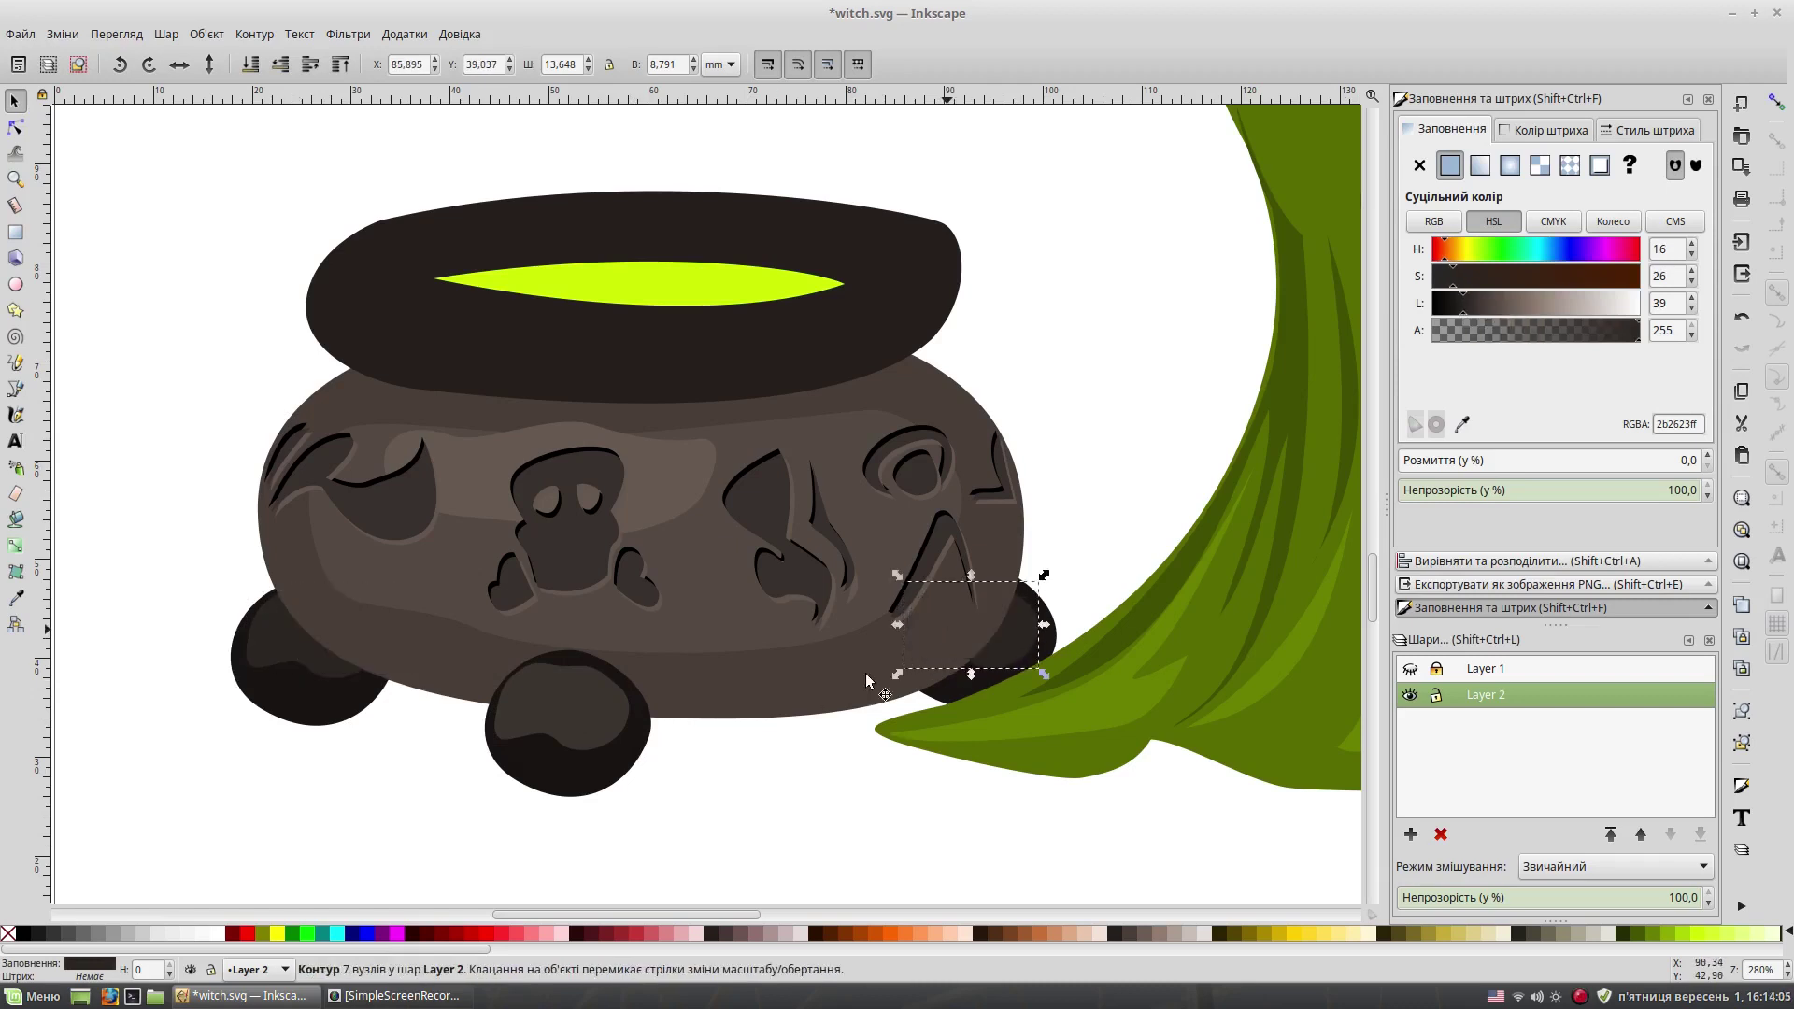
{"action": "key", "text": "Escape"}
Step: Begin tracing a curved outline along the cauldron's rim
{"action": "key", "text": "b"}
{"action": "left_click", "coordinate": [376, 236]}
{"action": "left_click_drag", "start_coordinate": [326, 302], "coordinate": [315, 351]}
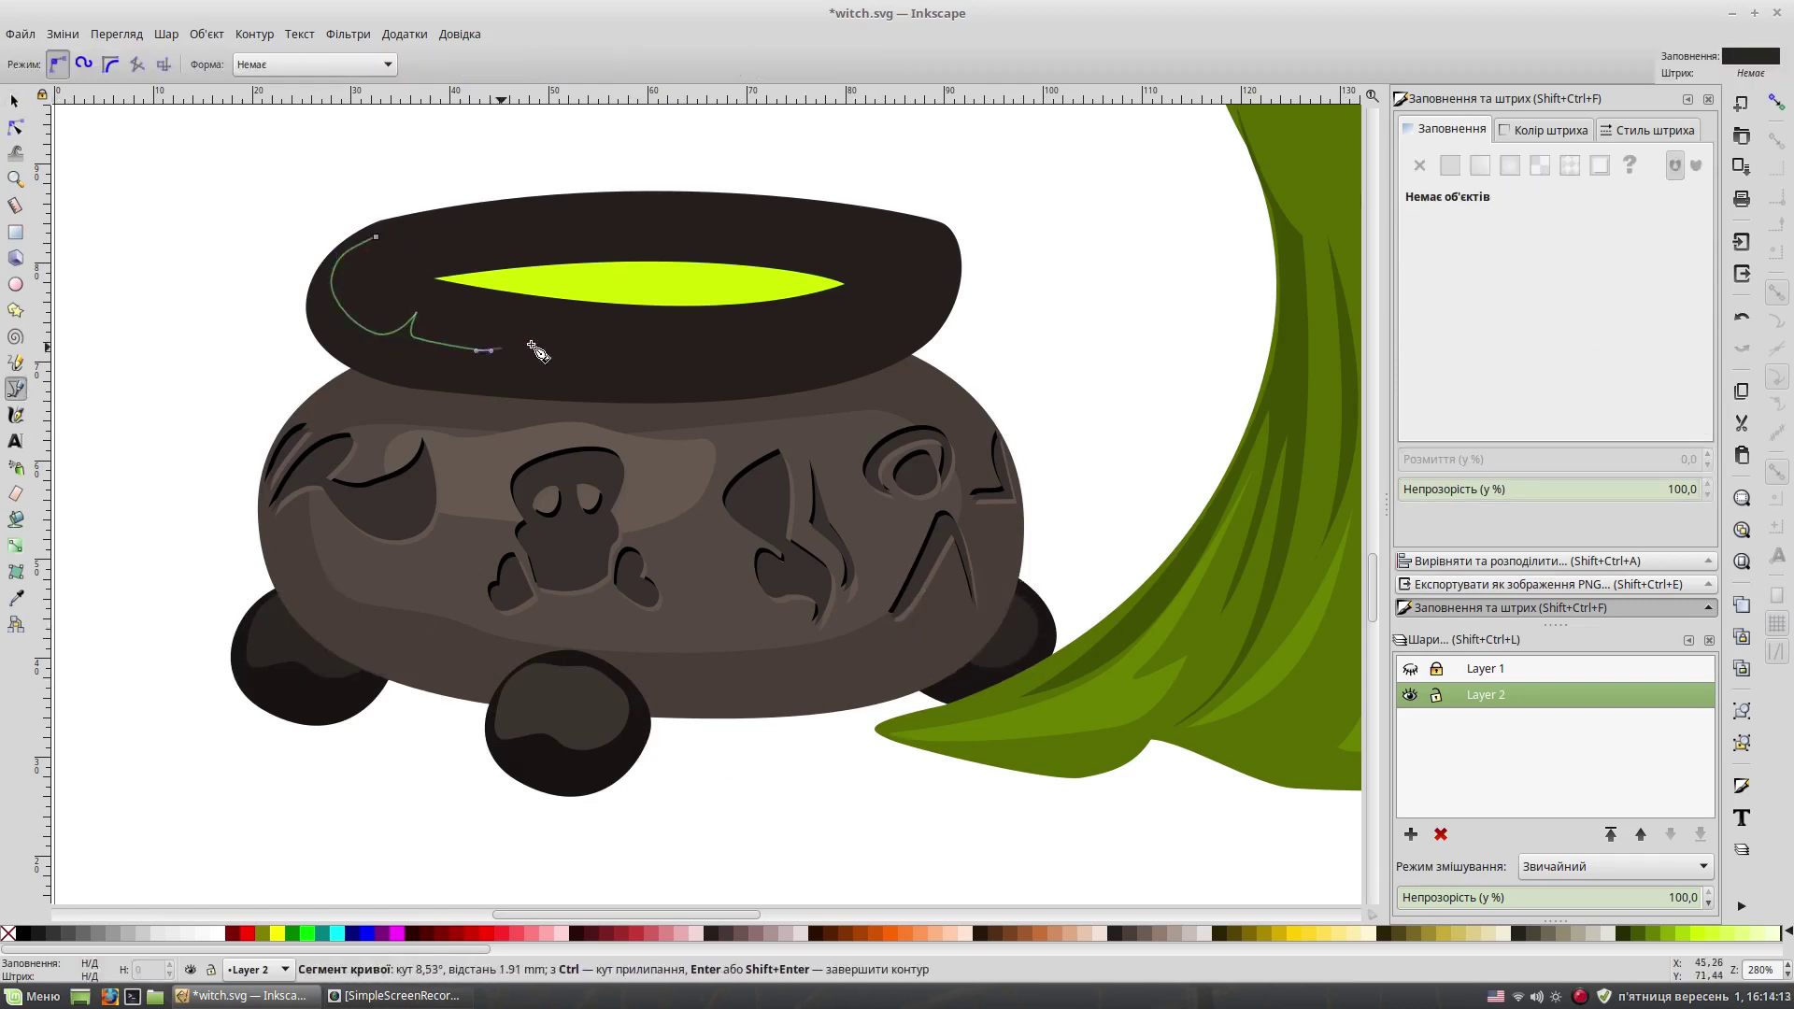
Step: Complete the inner-rim shading shape along the cauldron's rim
{"action": "left_click_drag", "start_coordinate": [835, 327], "coordinate": [827, 311]}
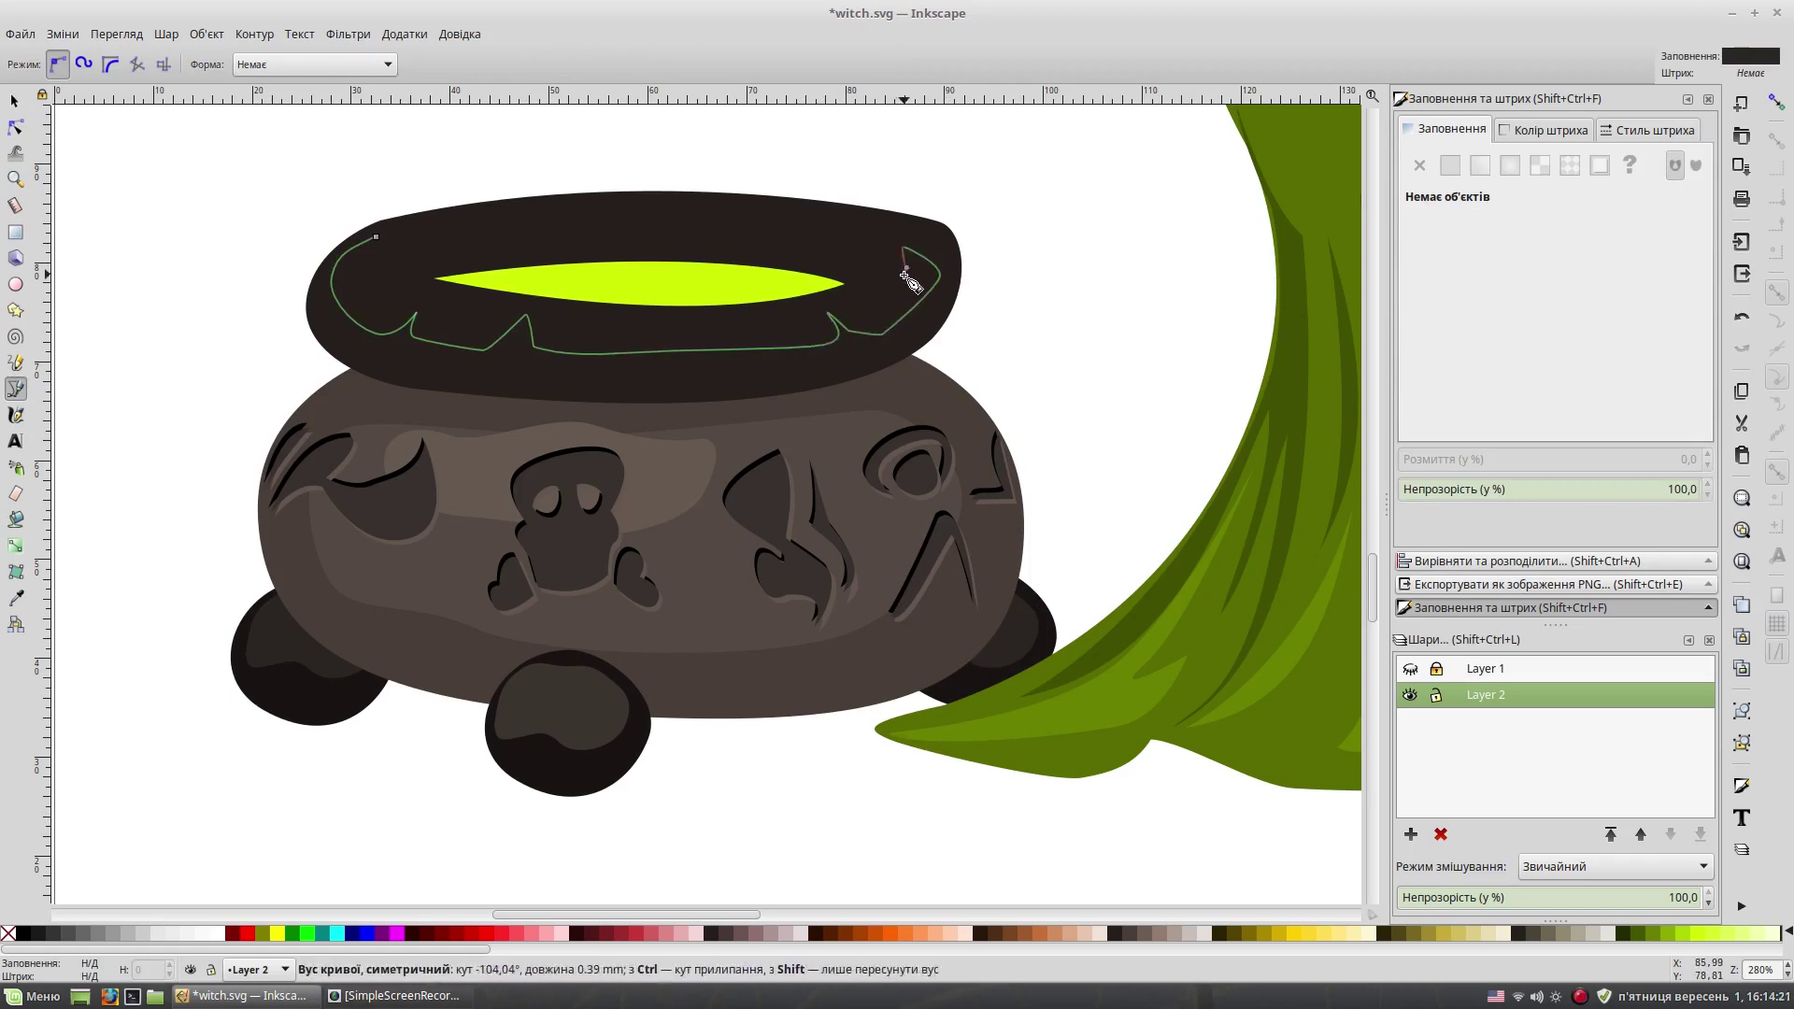
{"action": "left_click", "coordinate": [567, 312]}
{"action": "left_click", "coordinate": [529, 306]}
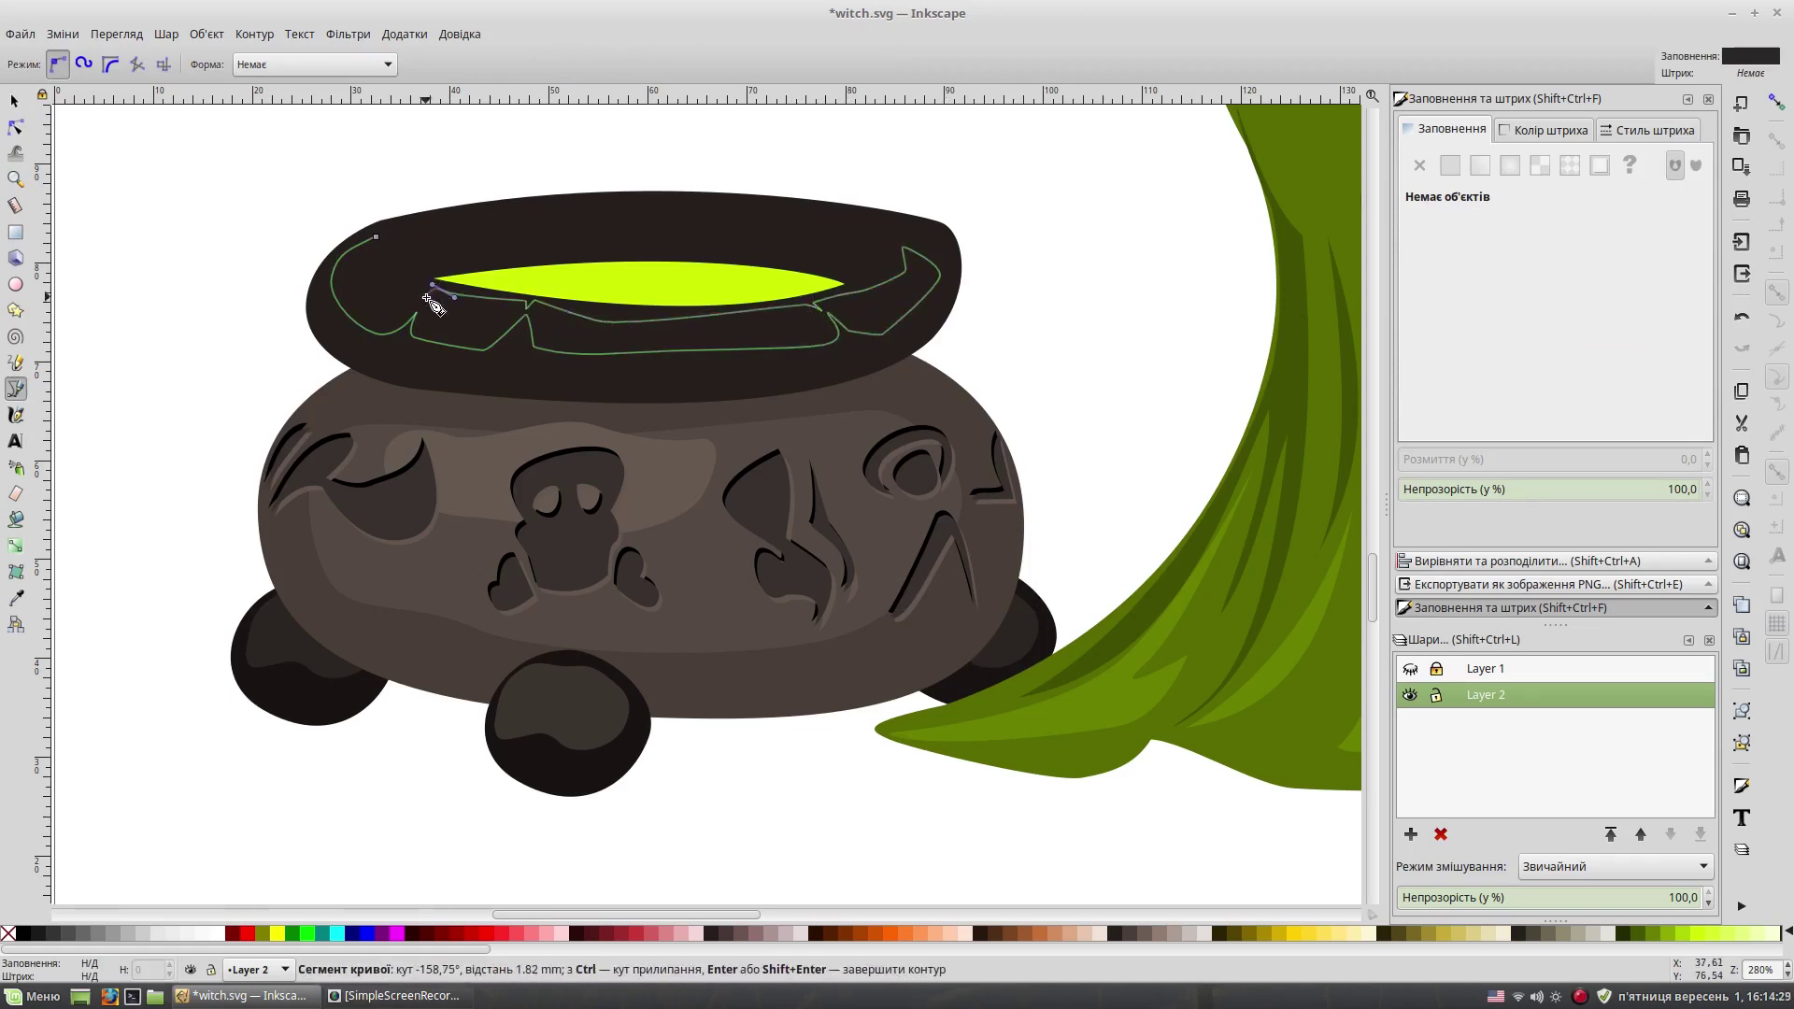
{"action": "left_click", "coordinate": [375, 237]}
{"action": "key", "text": "s"}
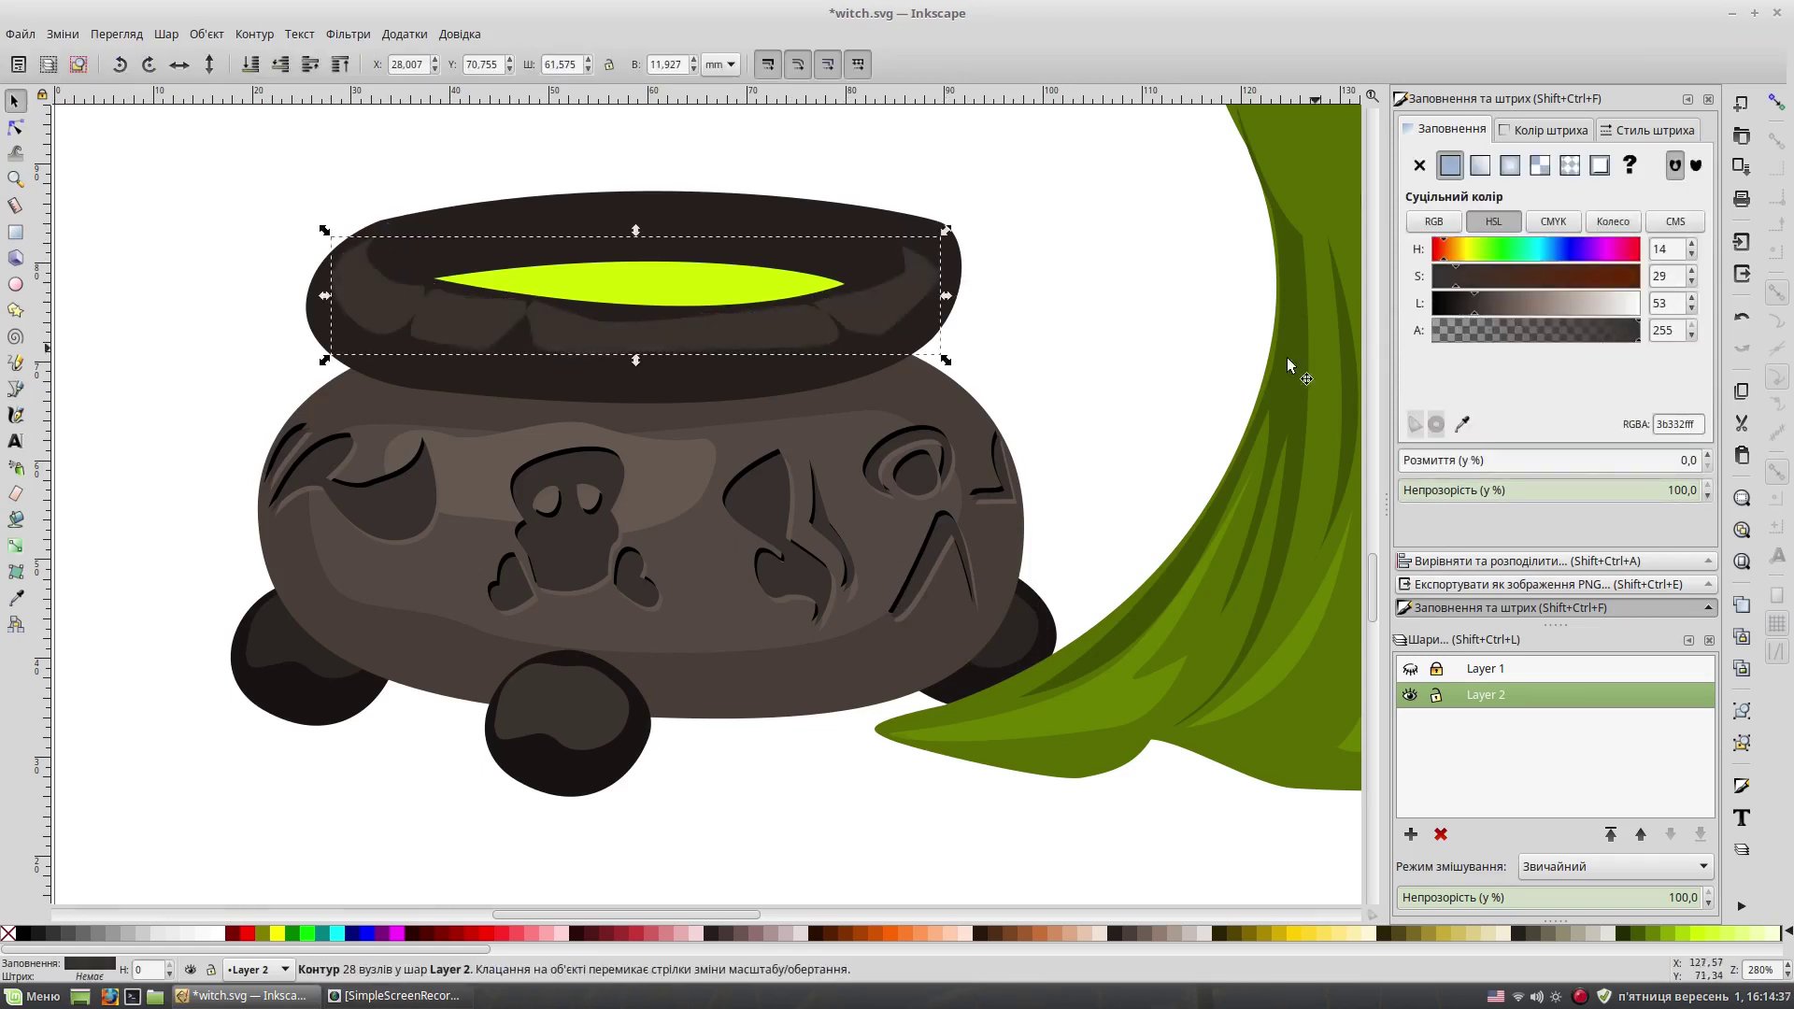
{"action": "key", "text": "Escape"}
Step: Draw a curved highlight shape along the top of the rim
{"action": "key", "text": "b"}
{"action": "left_click_drag", "start_coordinate": [396, 227], "coordinate": [417, 222]}
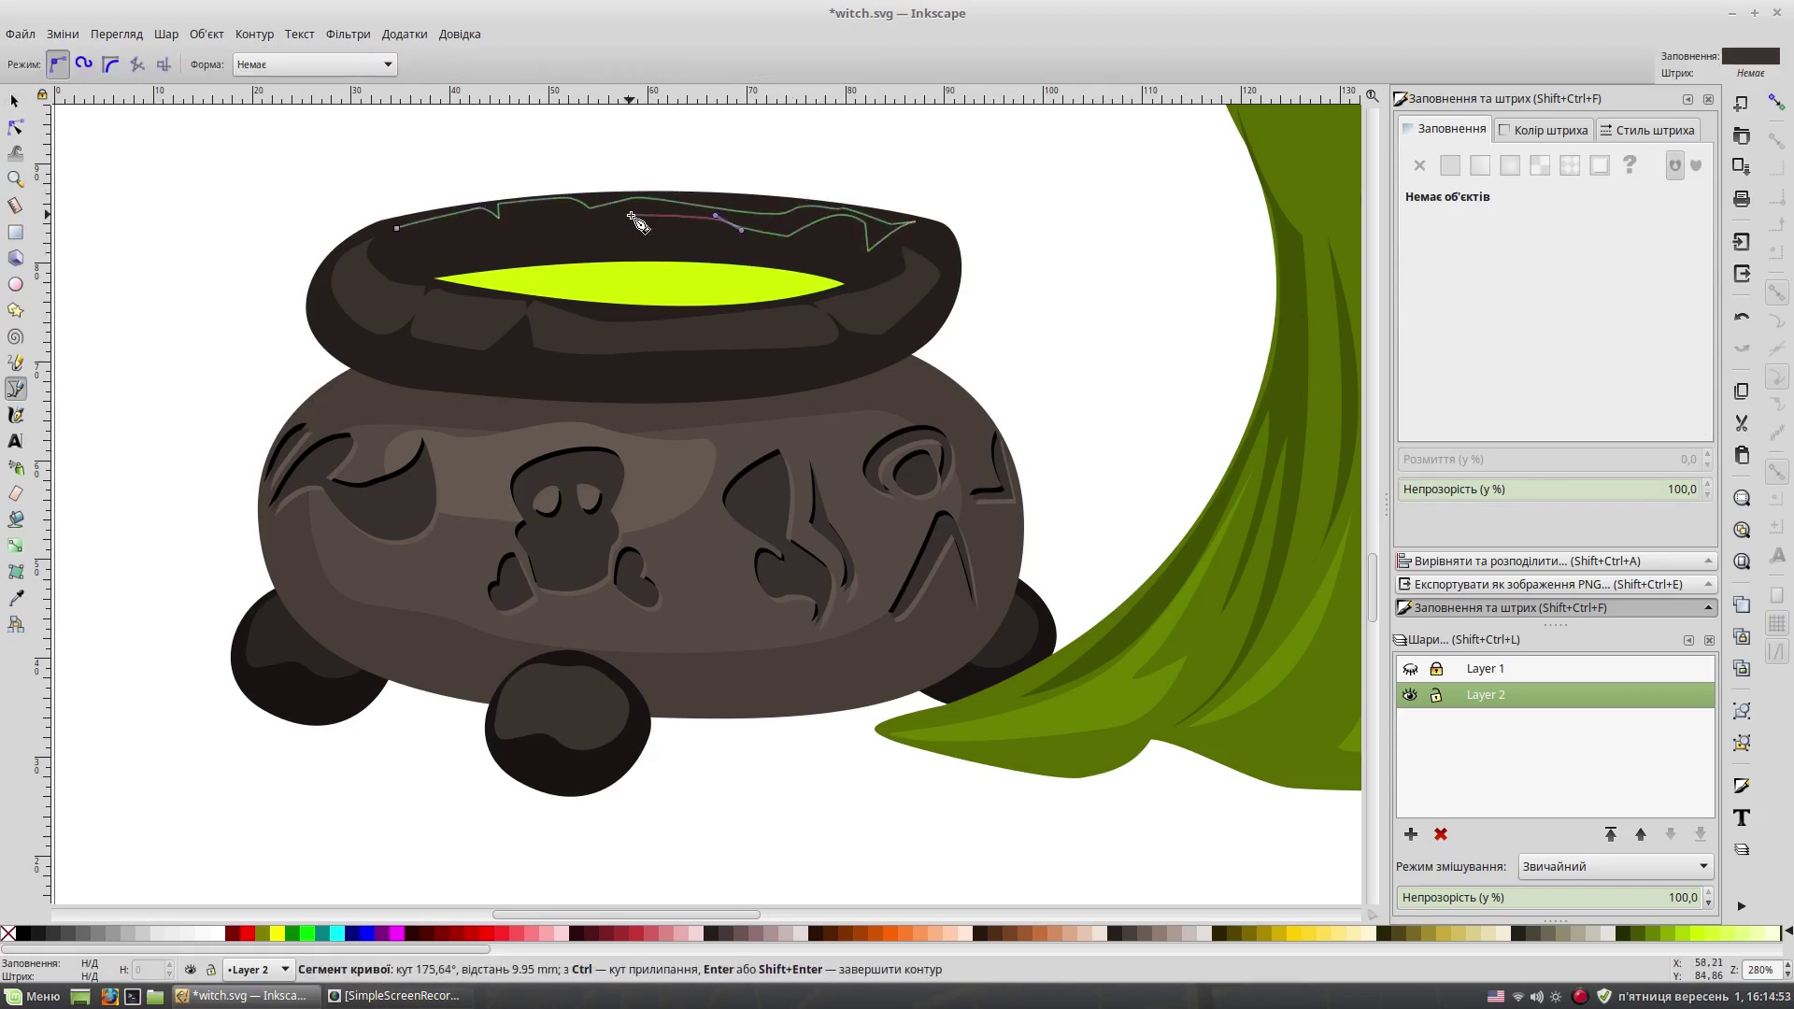
{"action": "left_click", "coordinate": [396, 227]}
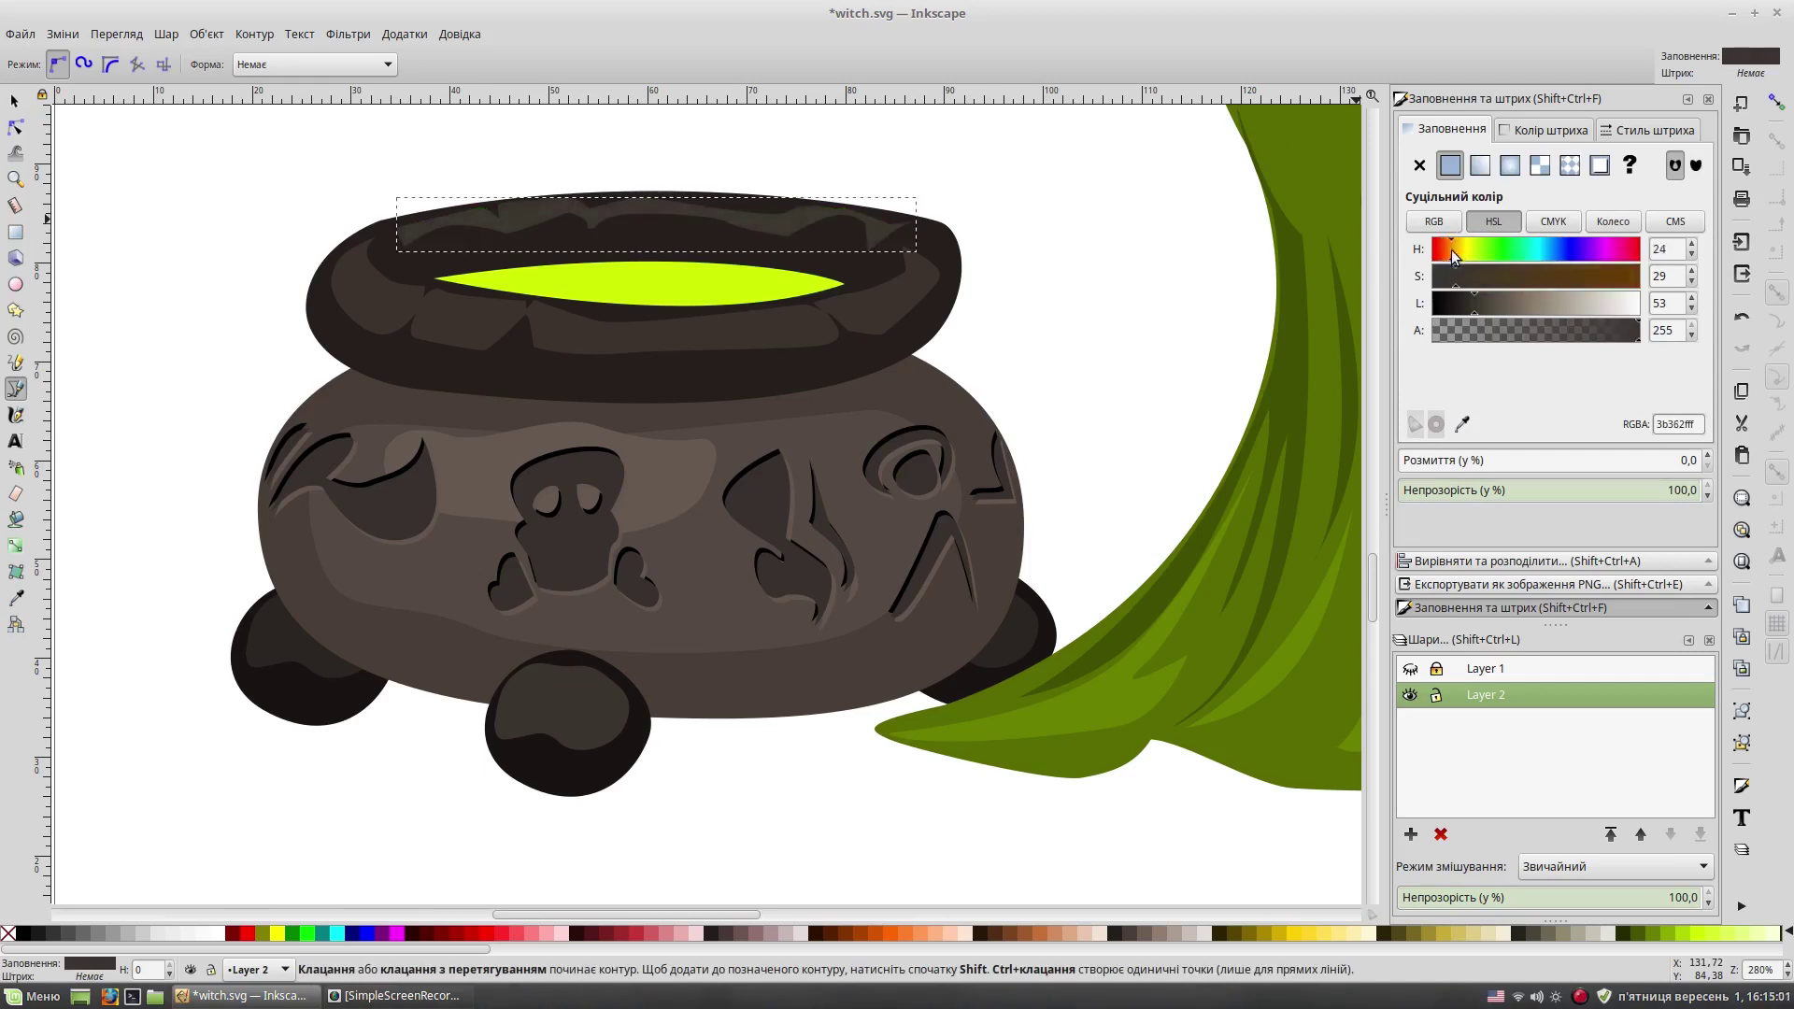
{"action": "key", "text": "Escape"}
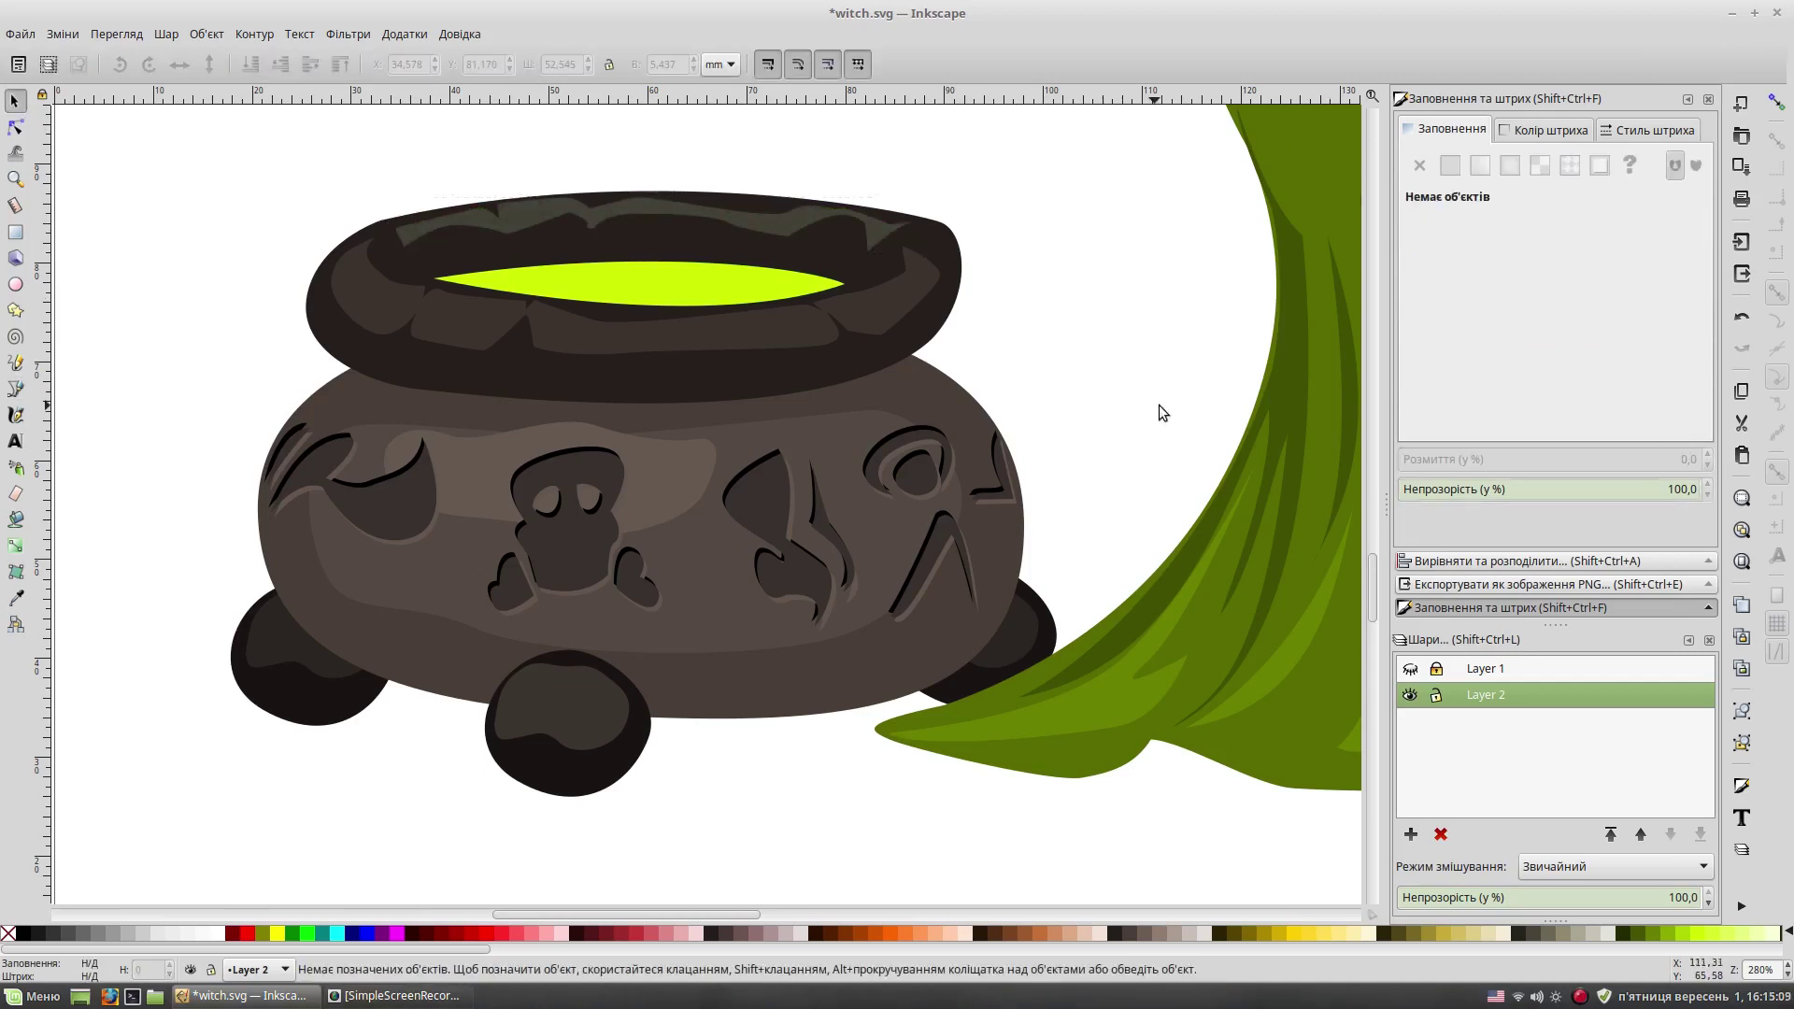
Step: Add three small greyish-green highlight shapes just under the rim
{"action": "left_click", "coordinate": [361, 281]}
{"action": "left_click", "coordinate": [379, 274]}
{"action": "left_click", "coordinate": [364, 285]}
{"action": "left_click", "coordinate": [450, 293]}
{"action": "left_click", "coordinate": [554, 311]}
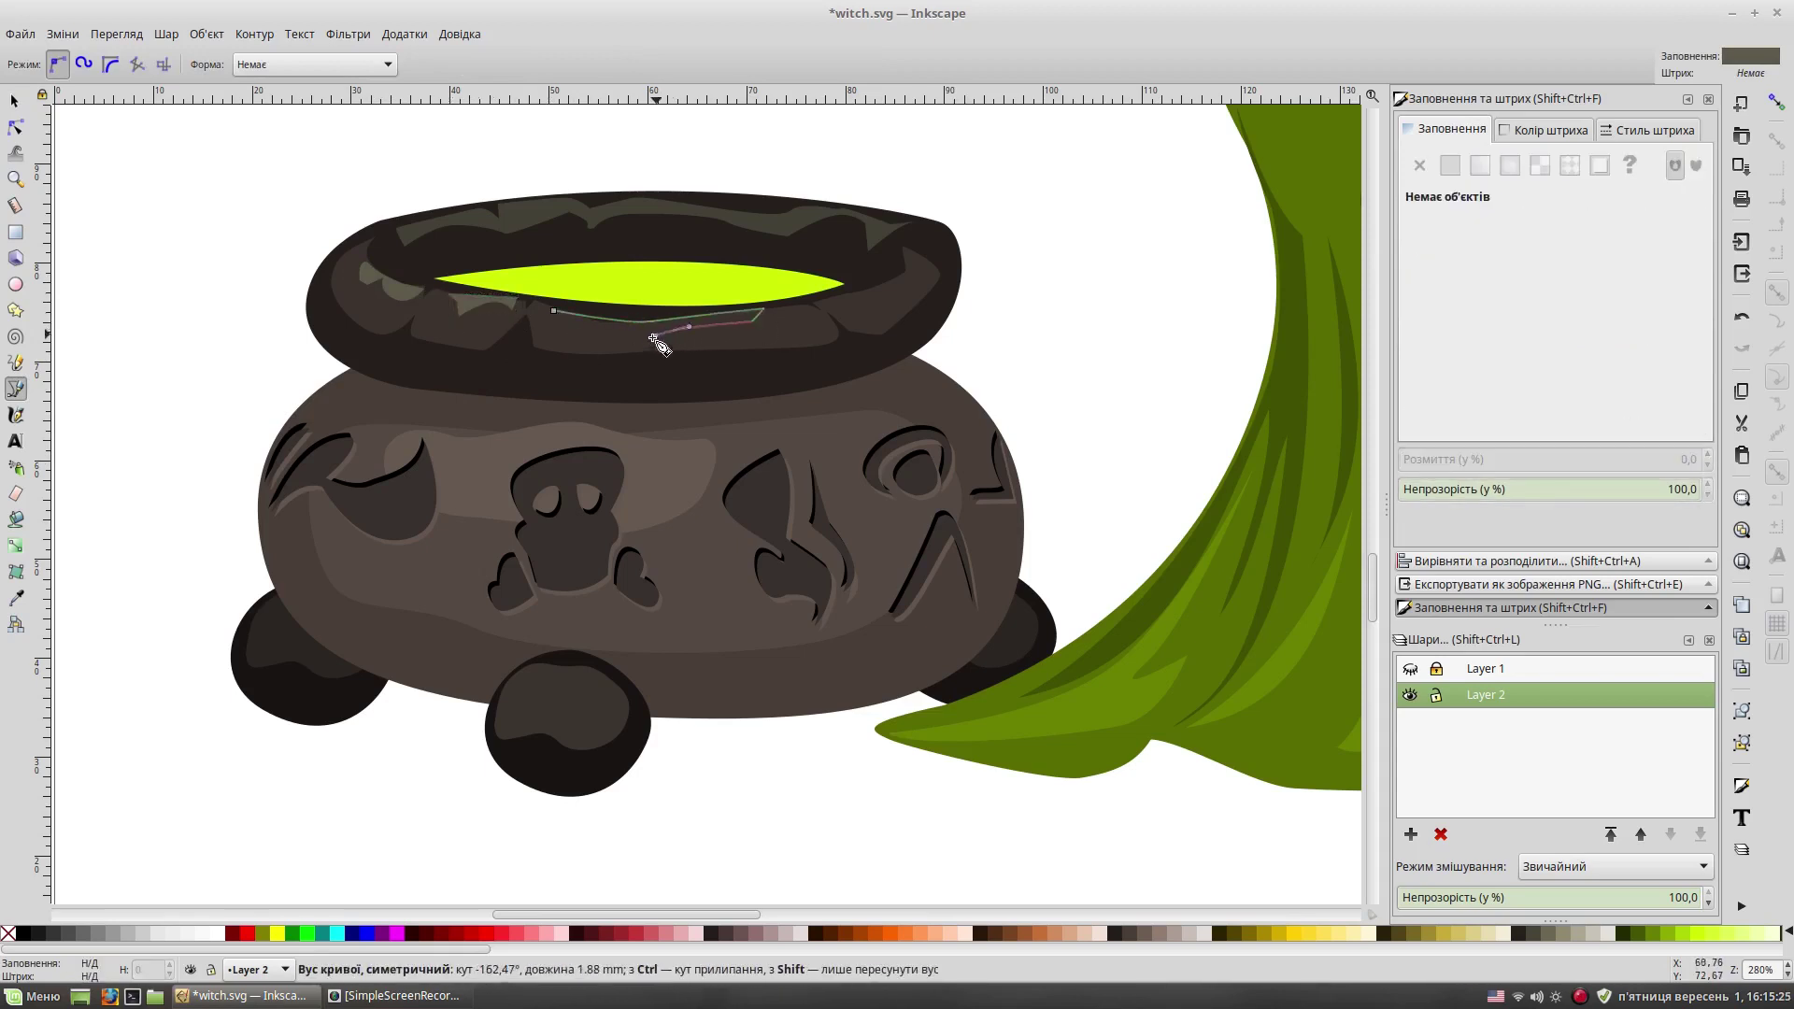
{"action": "left_click", "coordinate": [549, 321]}
{"action": "left_click", "coordinate": [791, 311]}
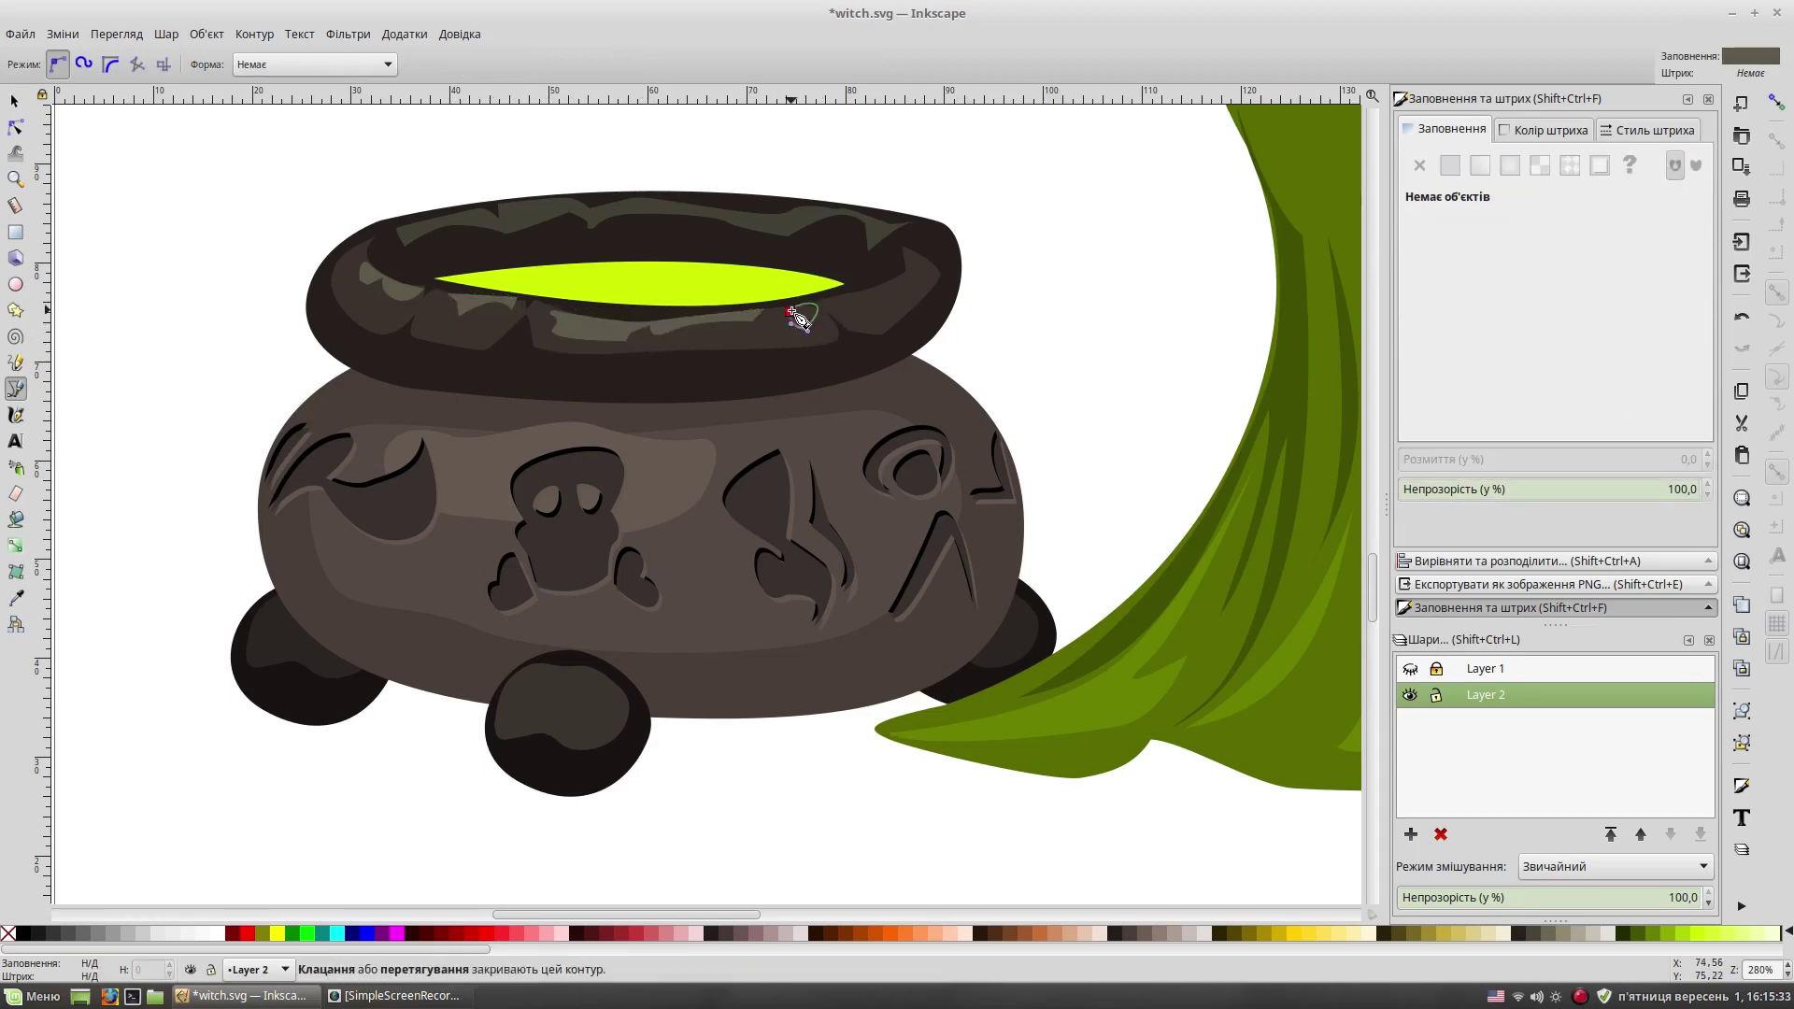
{"action": "left_click", "coordinate": [848, 305]}
{"action": "key", "text": "s"}
{"action": "left_click", "coordinate": [156, 249]}
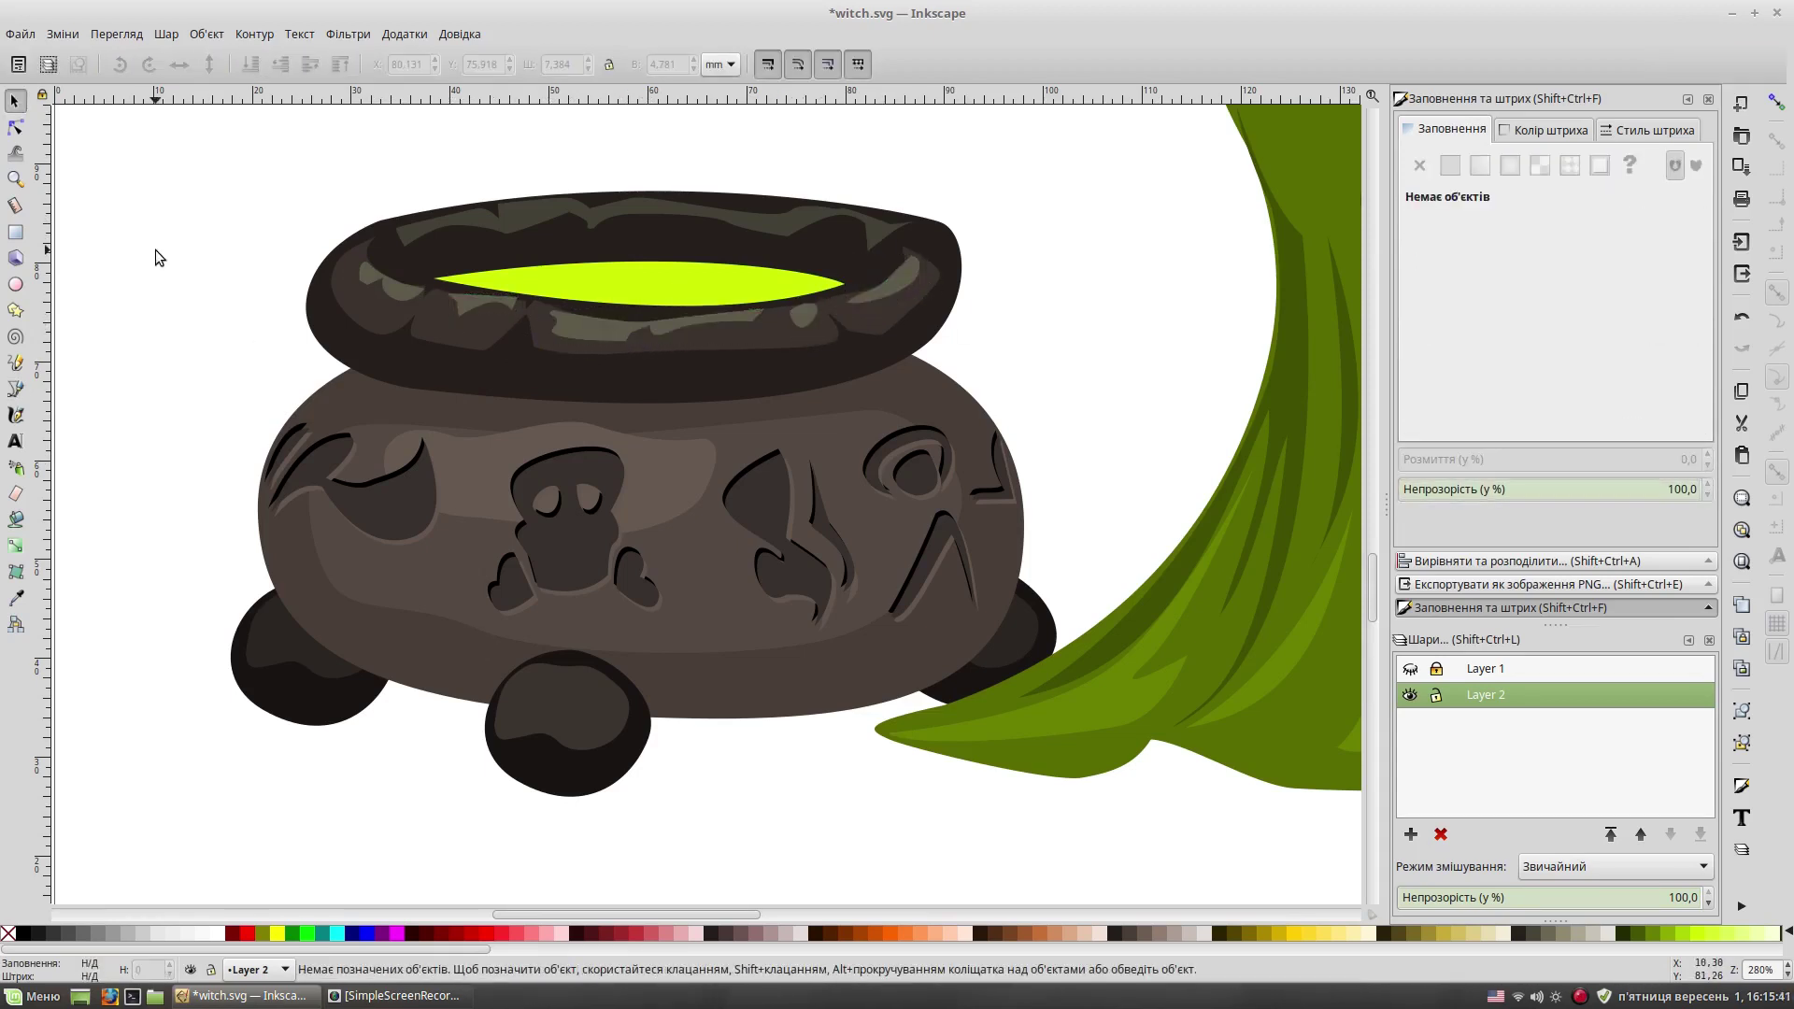
Step: Zoom out to the whole page, then back in on the cauldron
{"action": "key", "text": "5"}
{"action": "key", "text": "plus"}
{"action": "key", "text": "plus"}
{"action": "key", "text": "plus"}
{"action": "key", "text": "plus"}
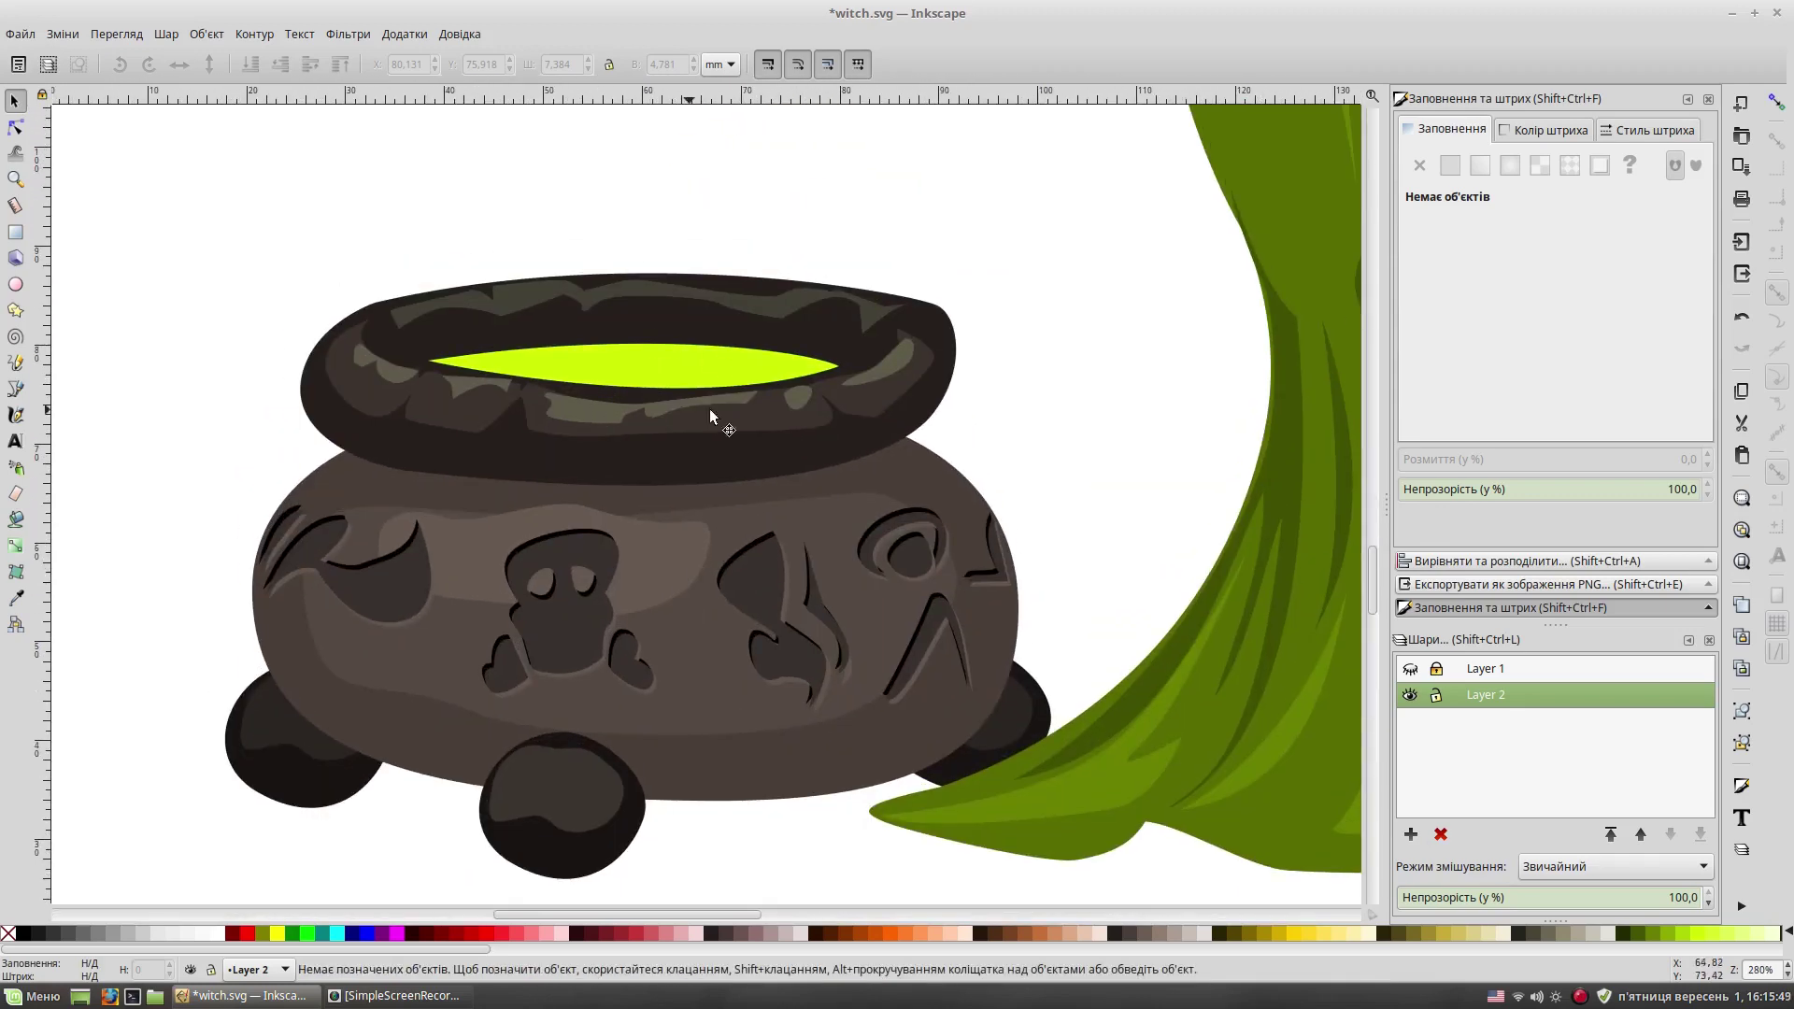
{"action": "key", "text": "b"}
{"action": "key", "text": "plus"}
Step: Draw a lens-shaped layer inside the potion and fill it yellow-green with the Dropper
{"action": "left_click", "coordinate": [427, 420]}
{"action": "left_click", "coordinate": [1142, 431]}
{"action": "left_click_drag", "start_coordinate": [427, 421], "coordinate": [80, 340]}
{"action": "key", "text": "d"}
{"action": "left_click_drag", "start_coordinate": [422, 414], "coordinate": [432, 289]}
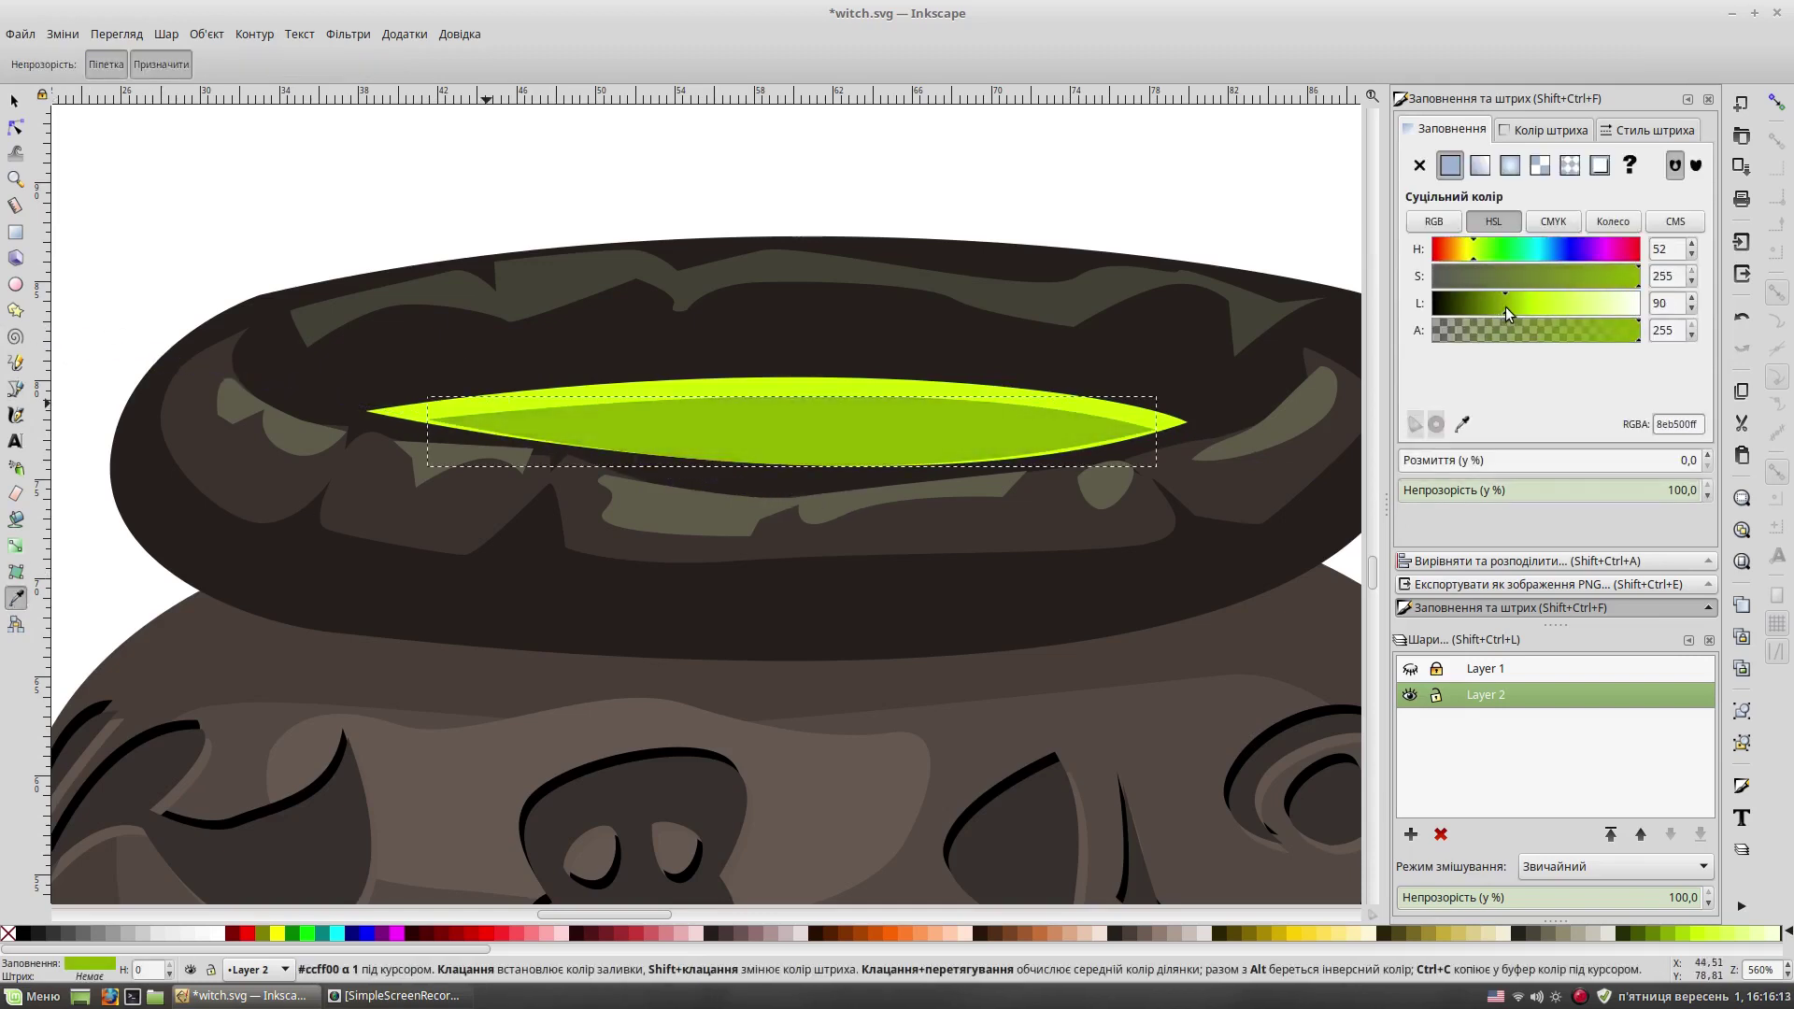
{"action": "key", "text": "b"}
{"action": "key", "text": "Escape"}
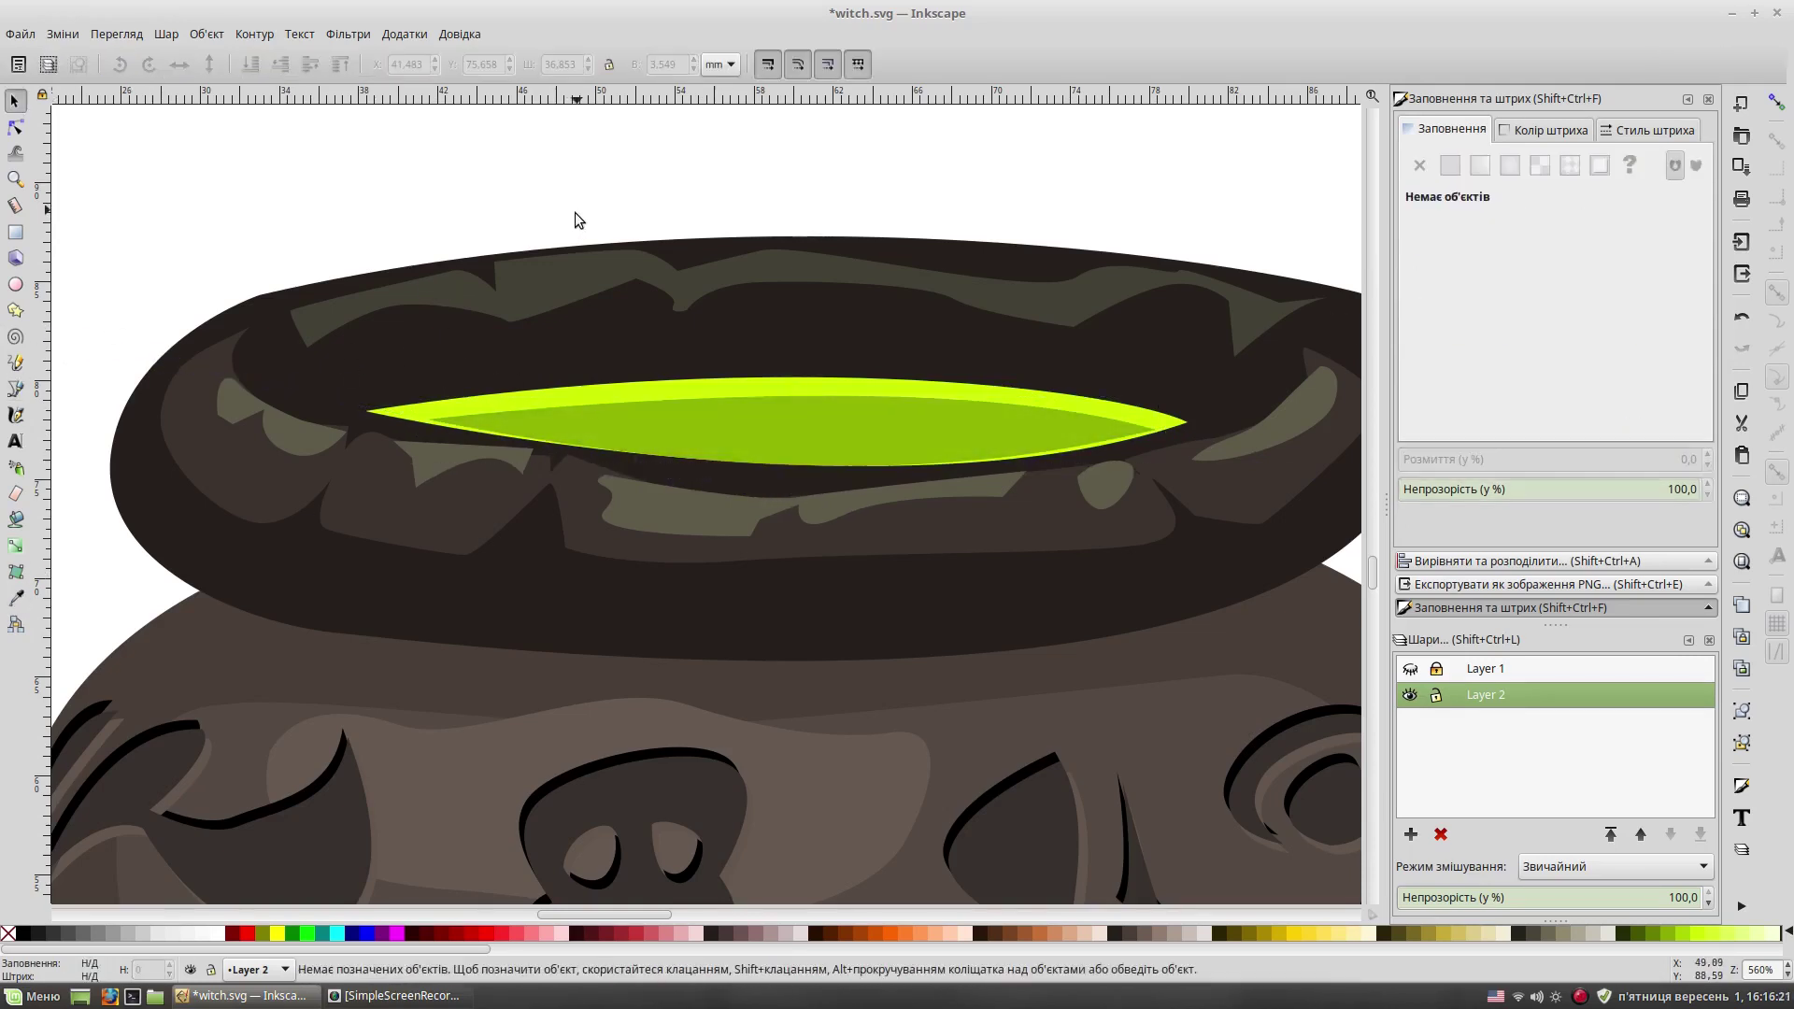
Step: Draw a pale yellow bubble shape floating on the green brew
{"action": "left_click", "coordinate": [571, 433]}
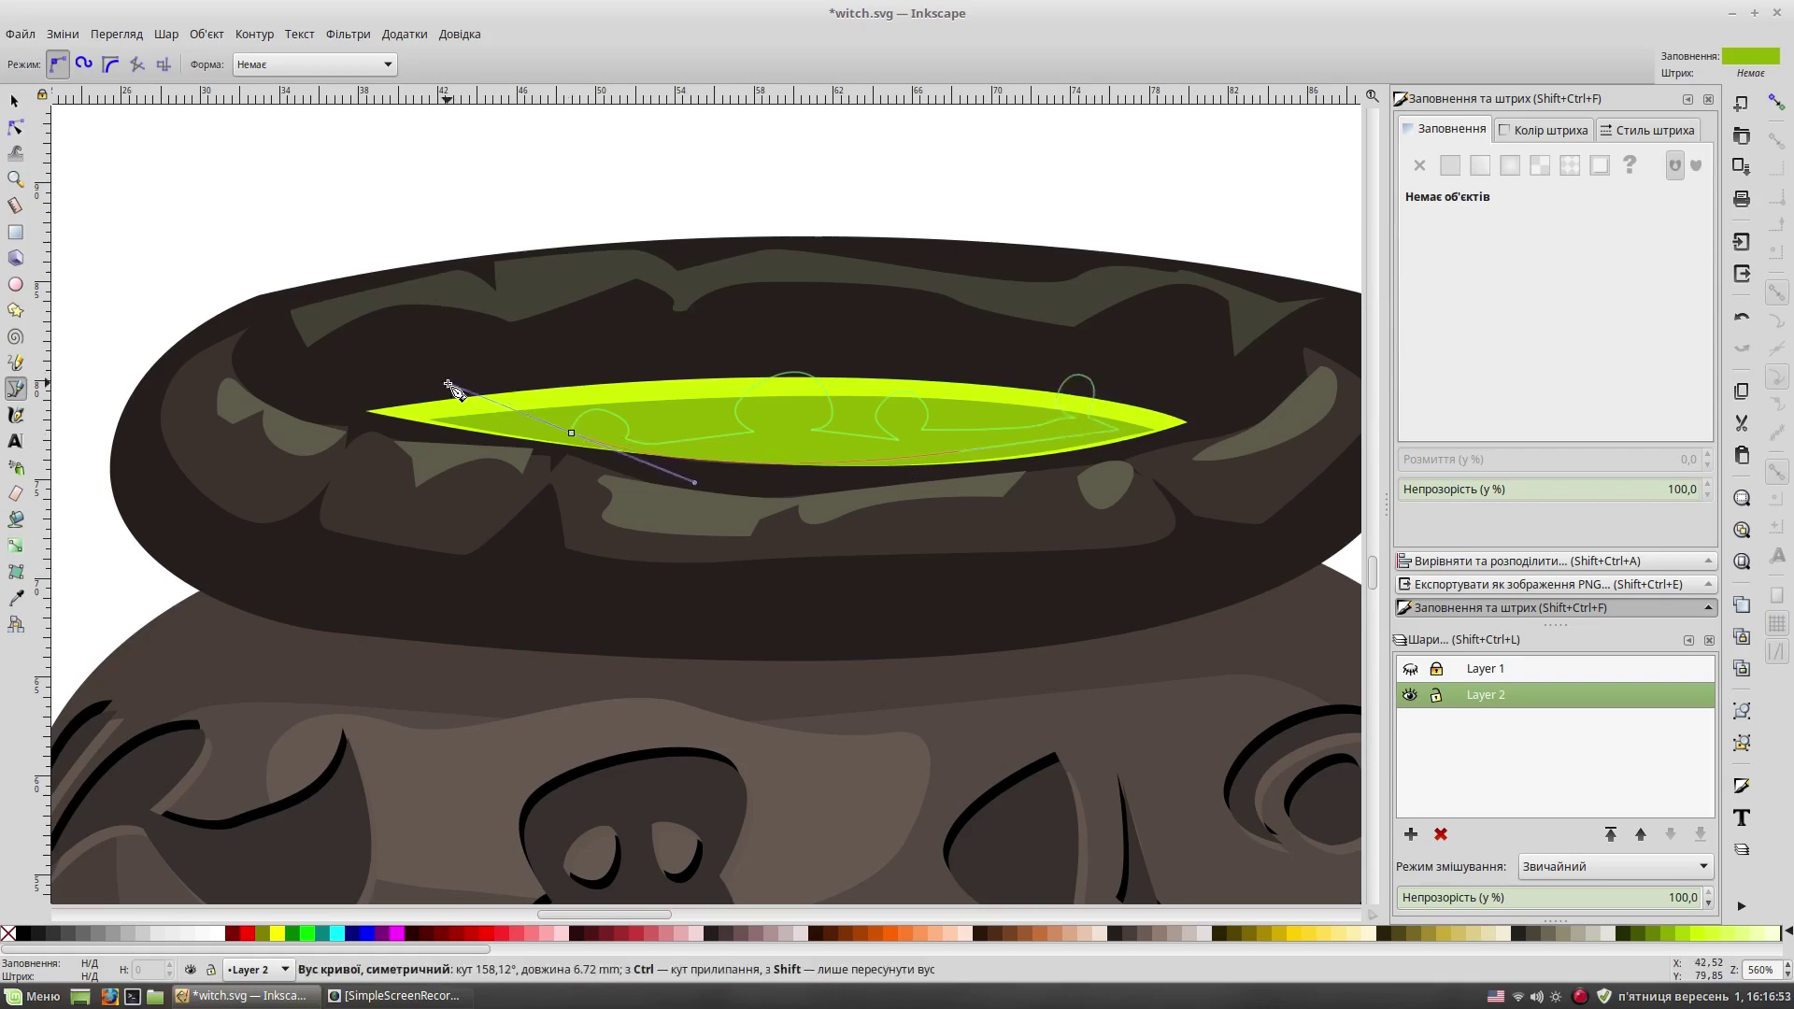
{"action": "left_click_drag", "start_coordinate": [453, 391], "coordinate": [453, 390]}
{"action": "key", "text": "d"}
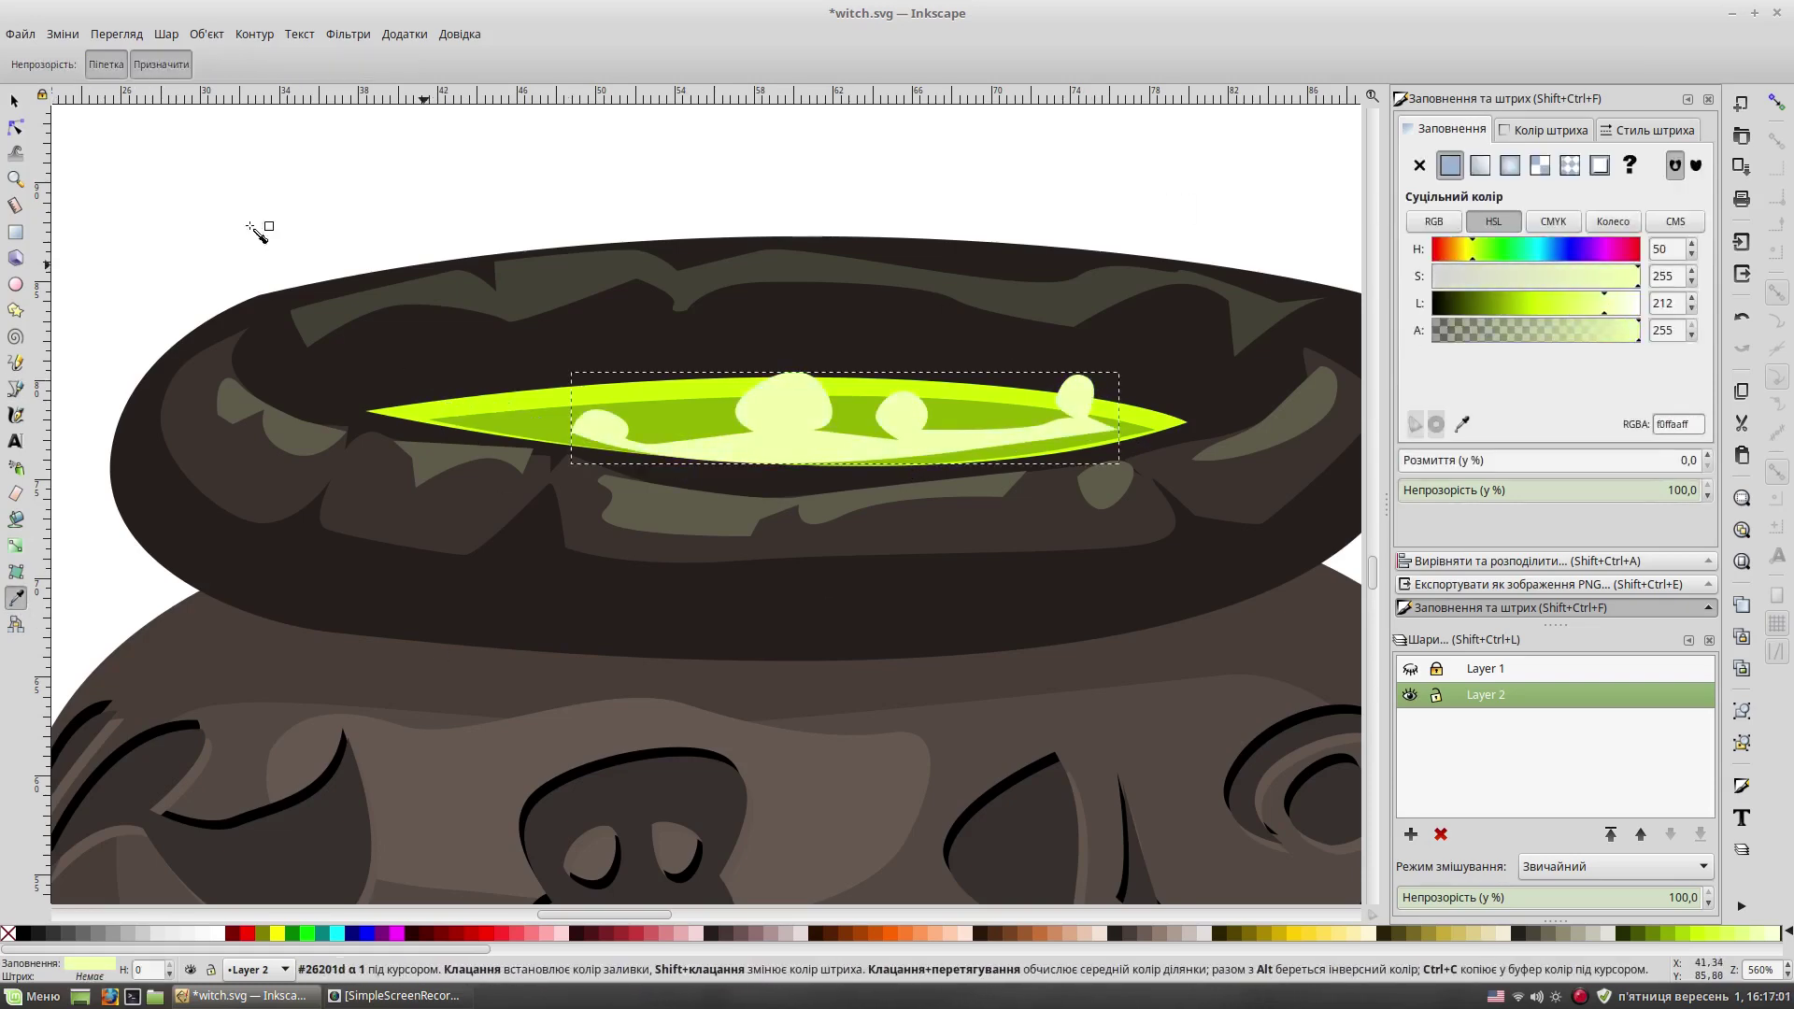
{"action": "key", "text": "s"}
{"action": "key", "text": "Escape"}
{"action": "scroll", "coordinate": [655, 467], "scroll_direction": "down", "scroll_amount": 3}
{"action": "scroll", "coordinate": [1220, 587], "scroll_direction": "up", "scroll_amount": 1}
{"action": "scroll", "coordinate": [912, 590], "scroll_direction": "up", "scroll_amount": 1}
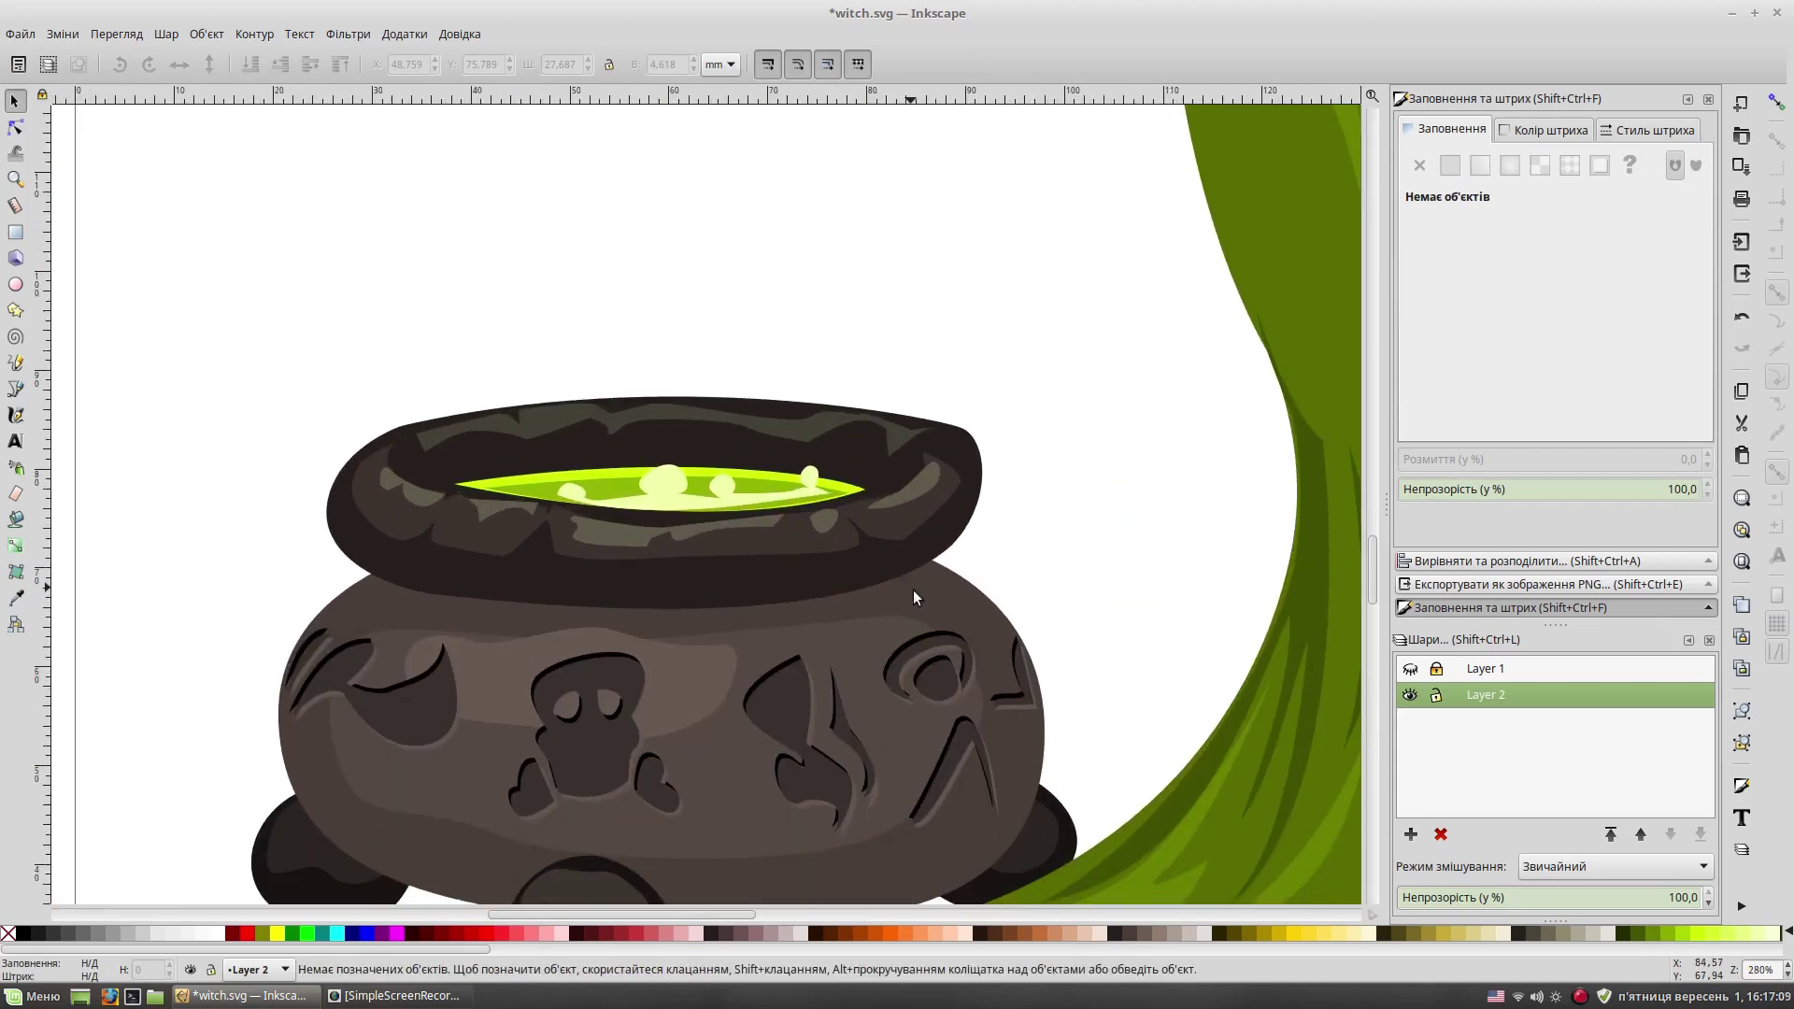
Step: Draw a curling smoke shape rising from the brew and fill it lime green
{"action": "key", "text": "b"}
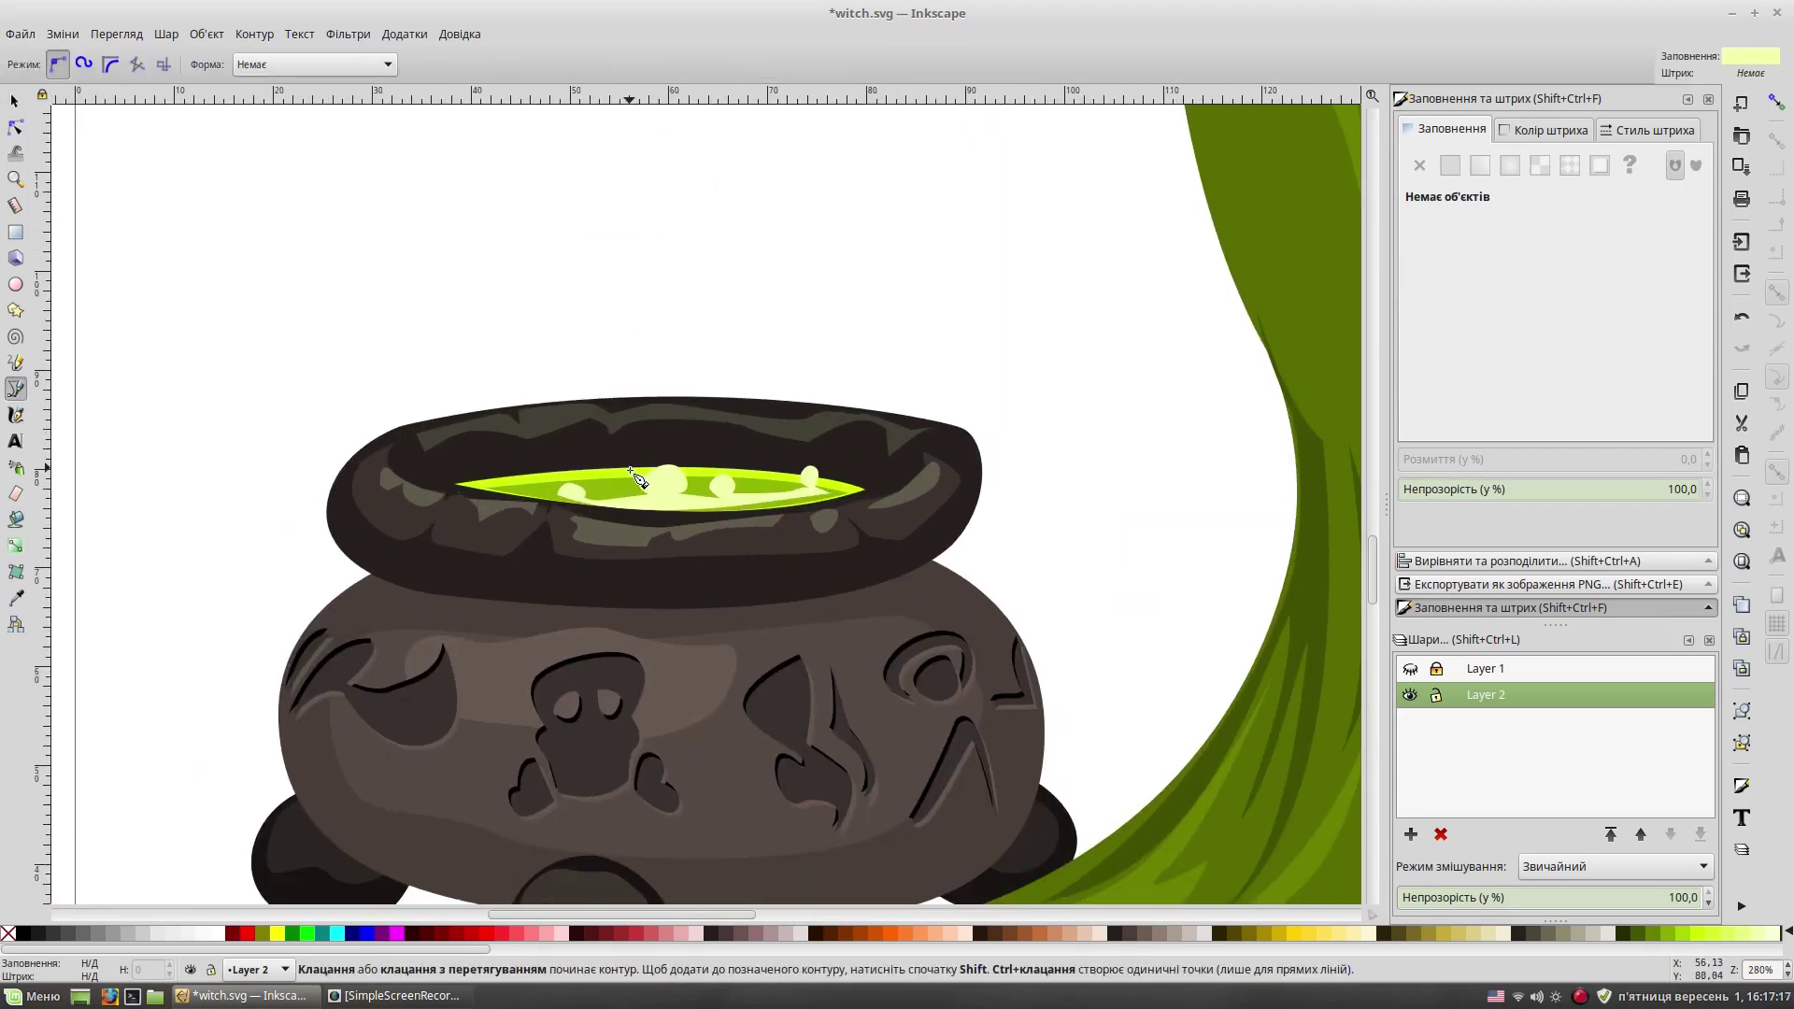
{"action": "left_click_drag", "start_coordinate": [615, 456], "coordinate": [605, 422]}
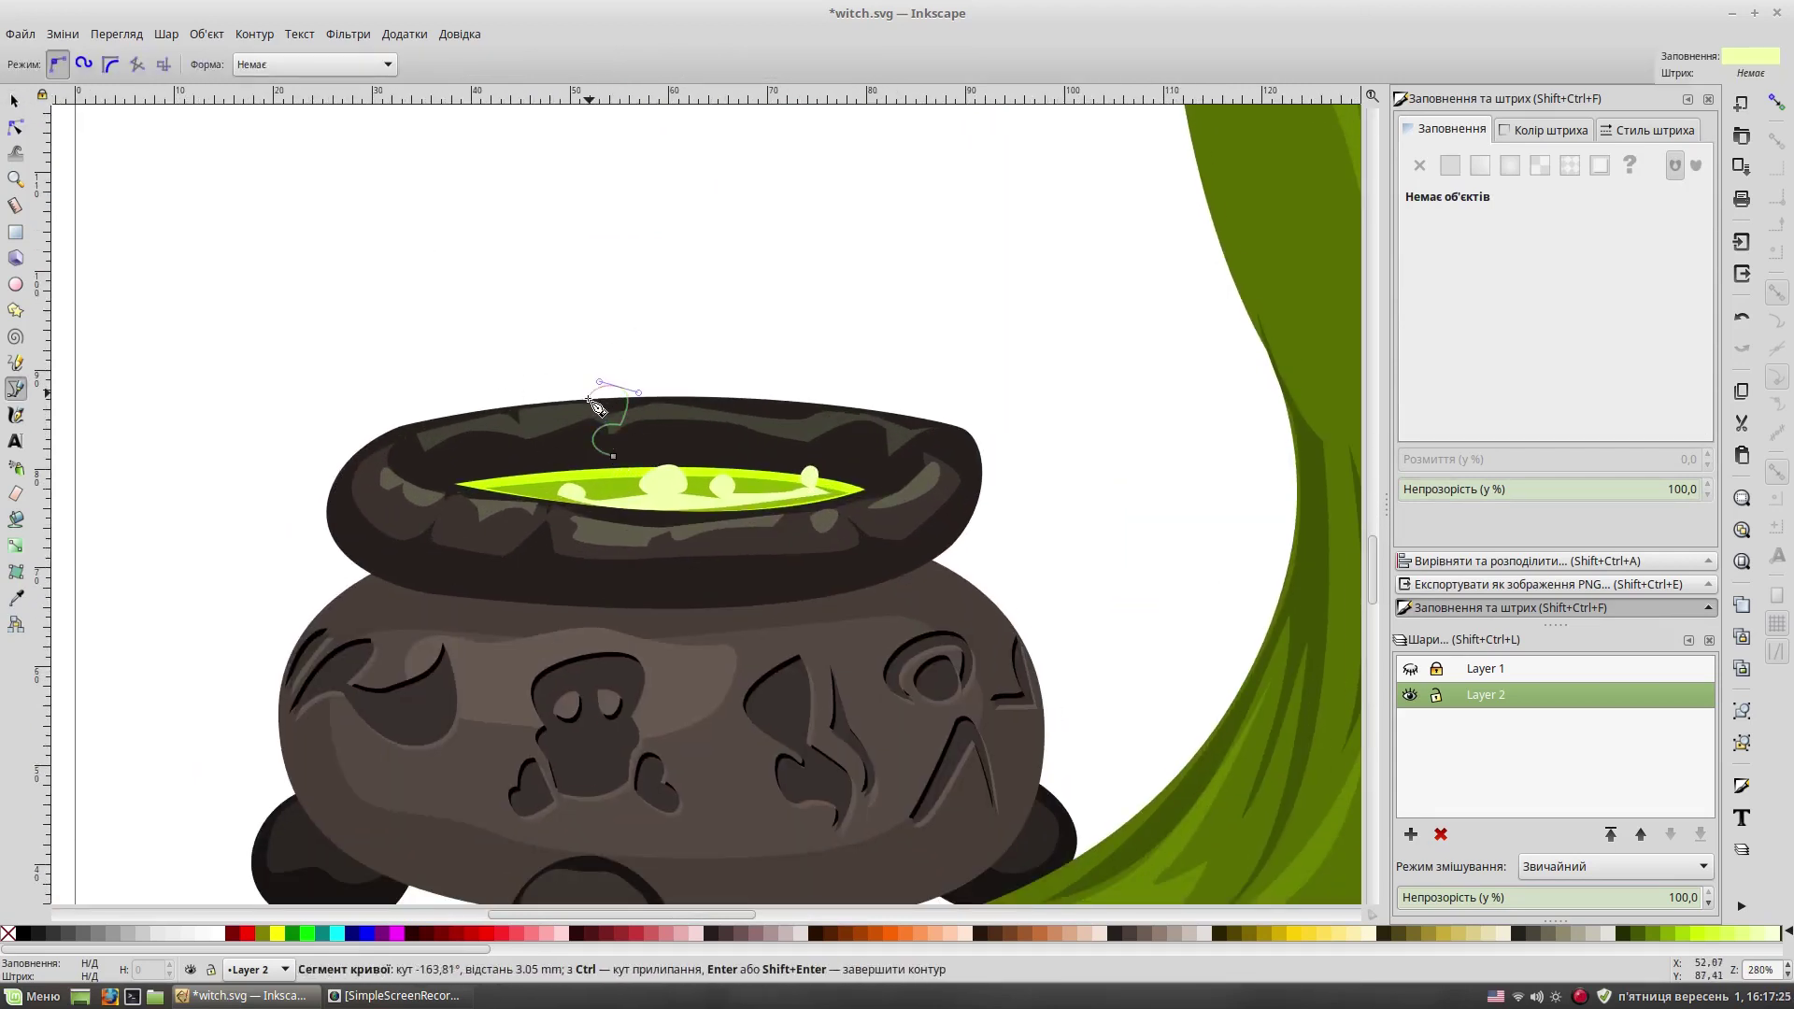
{"action": "left_click_drag", "start_coordinate": [576, 241], "coordinate": [641, 204]}
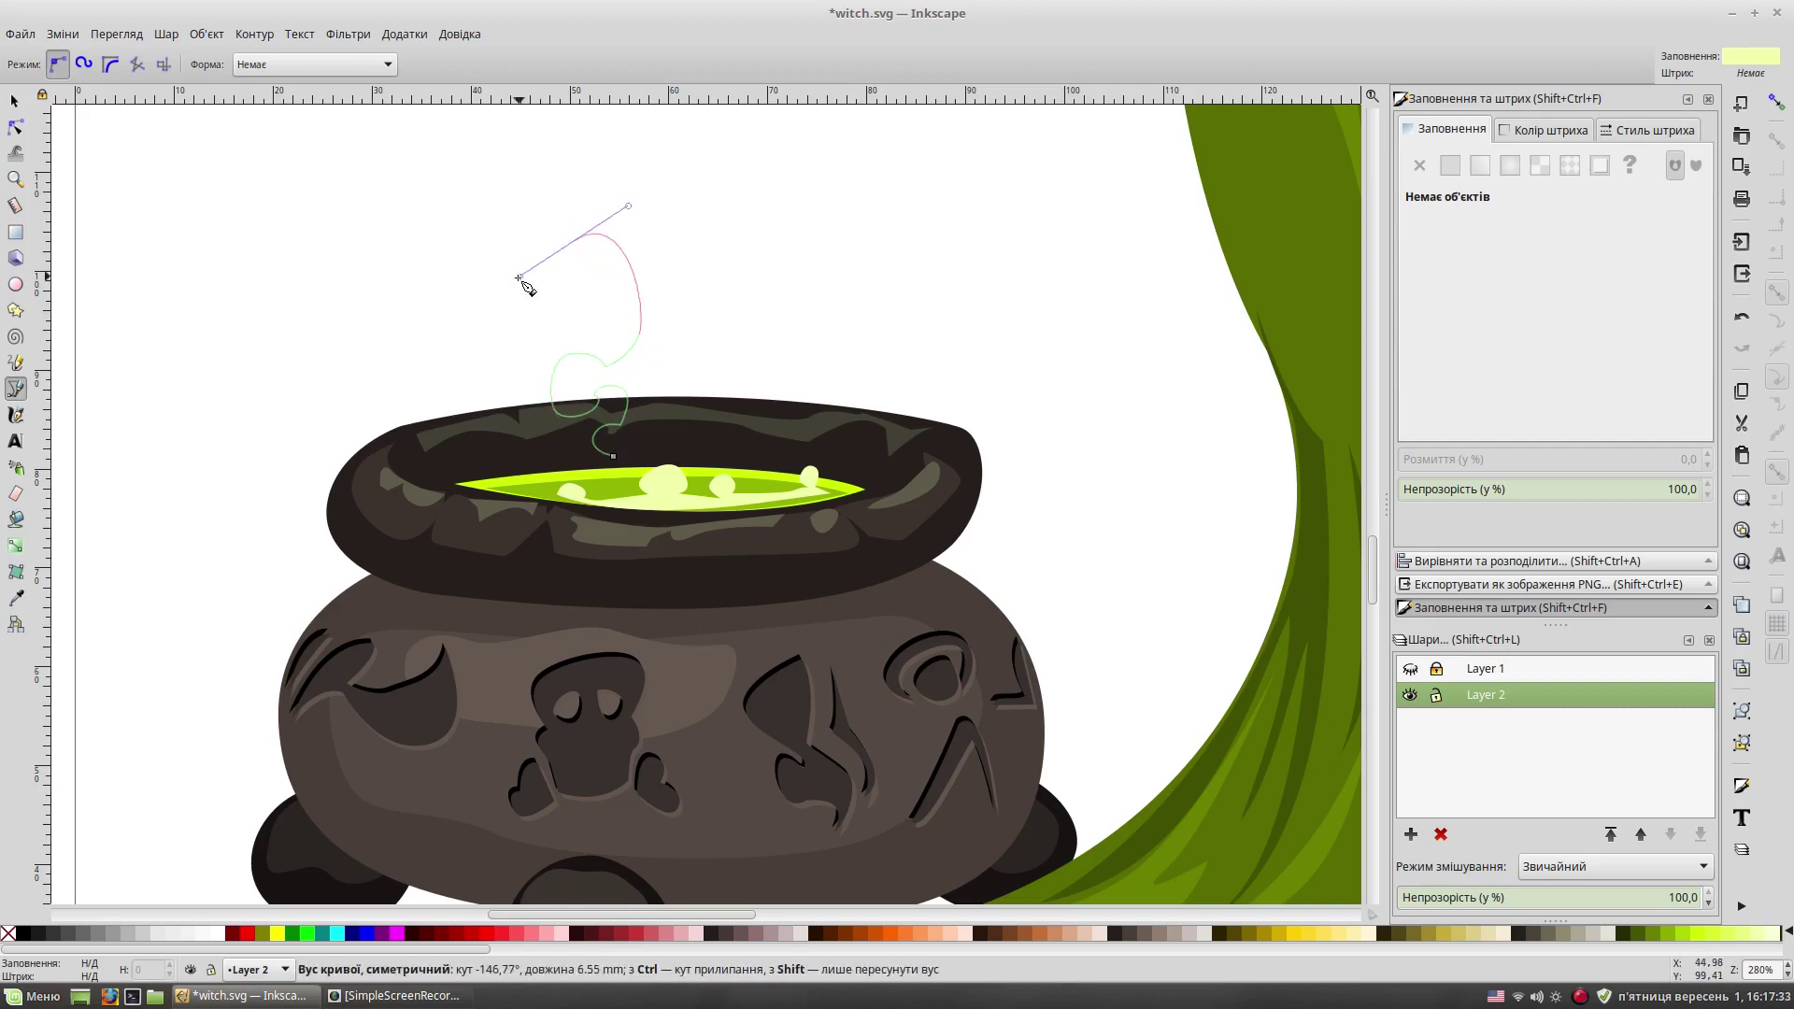
{"action": "scroll", "coordinate": [551, 206], "scroll_direction": "up", "scroll_amount": 5}
{"action": "left_click_drag", "start_coordinate": [568, 402], "coordinate": [564, 380]}
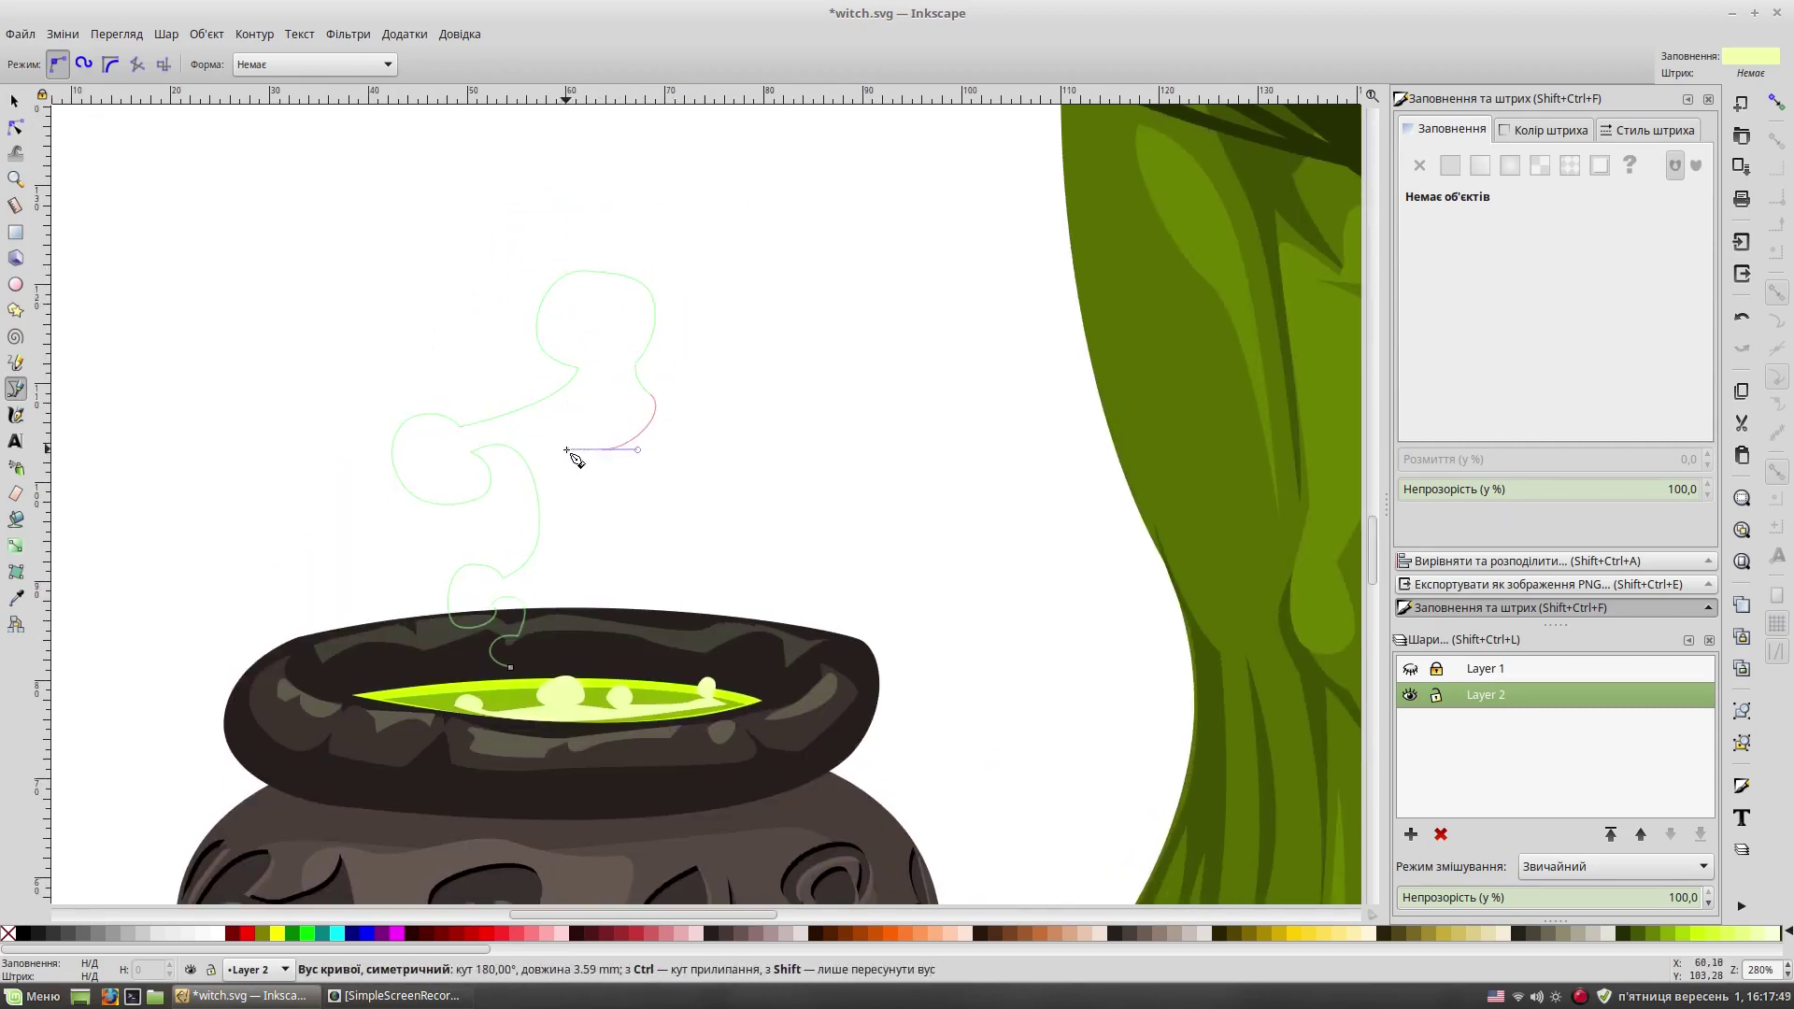
{"action": "left_click_drag", "start_coordinate": [692, 433], "coordinate": [692, 468]}
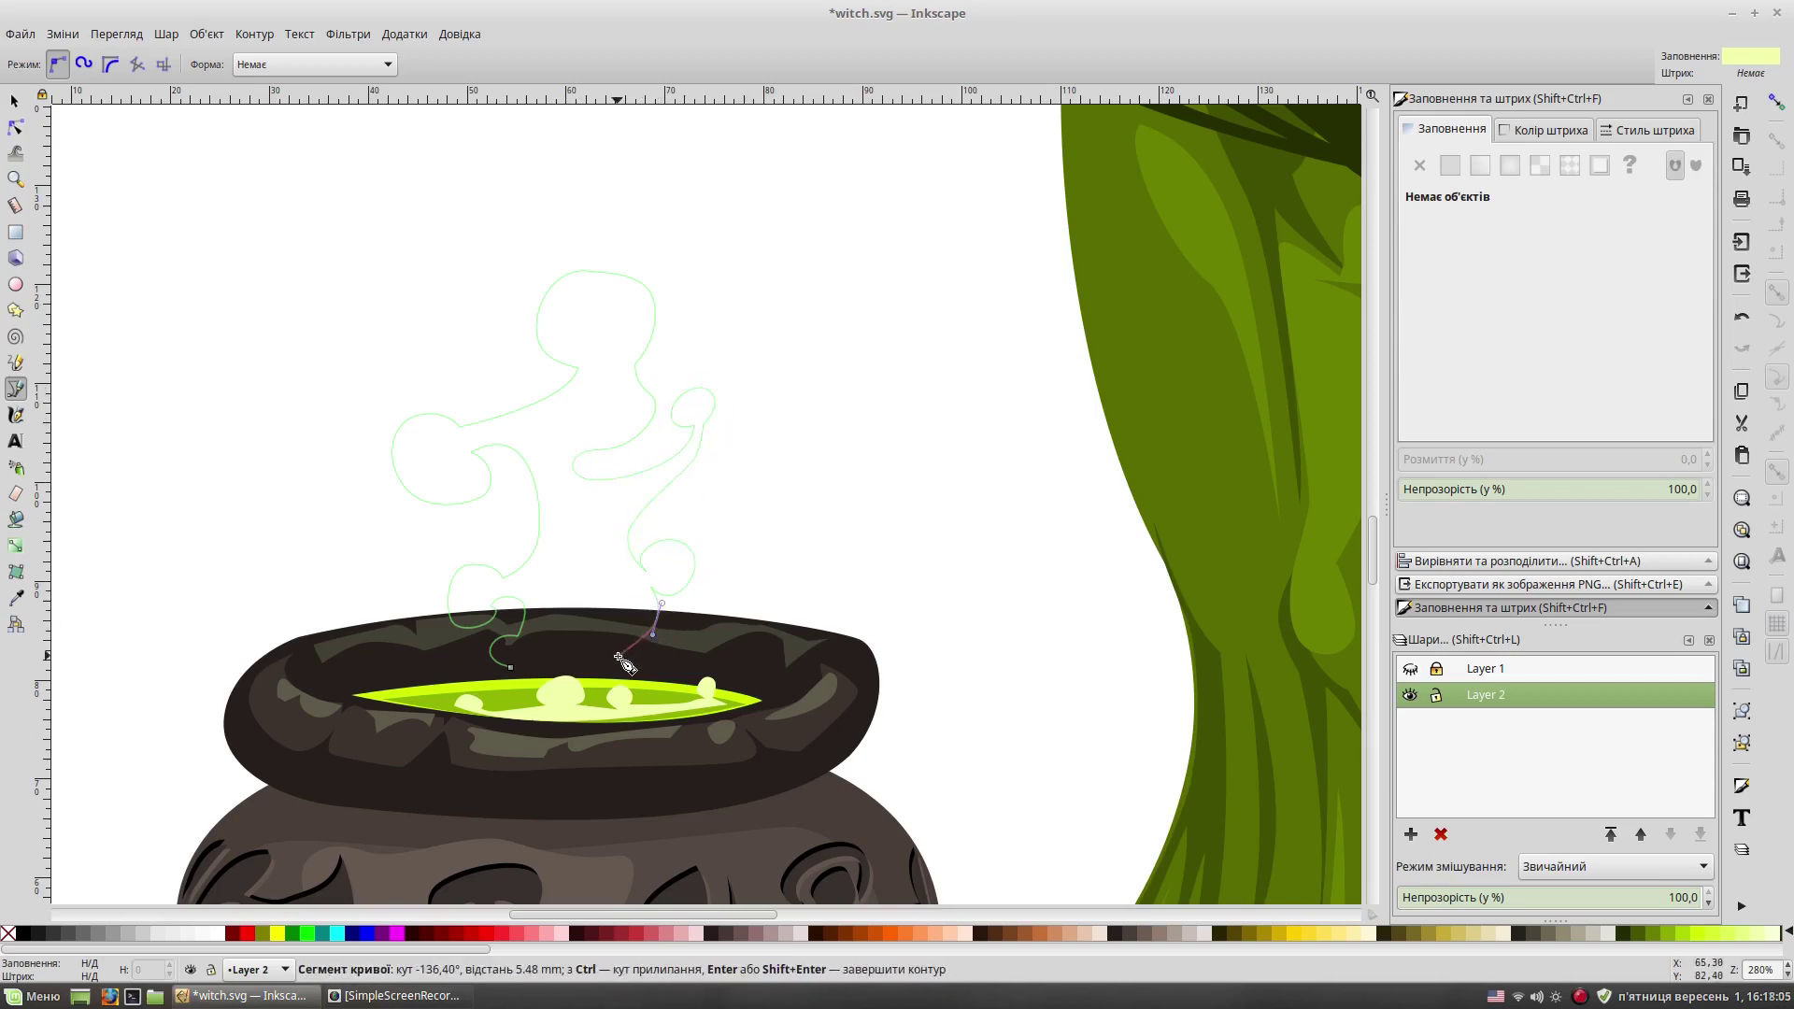
{"action": "left_click", "coordinate": [514, 667]}
{"action": "key", "text": "s"}
{"action": "left_click", "coordinate": [16, 598]}
{"action": "left_click", "coordinate": [654, 711]}
{"action": "key", "text": "s"}
{"action": "key", "text": "Escape"}
{"action": "key", "text": "minus"}
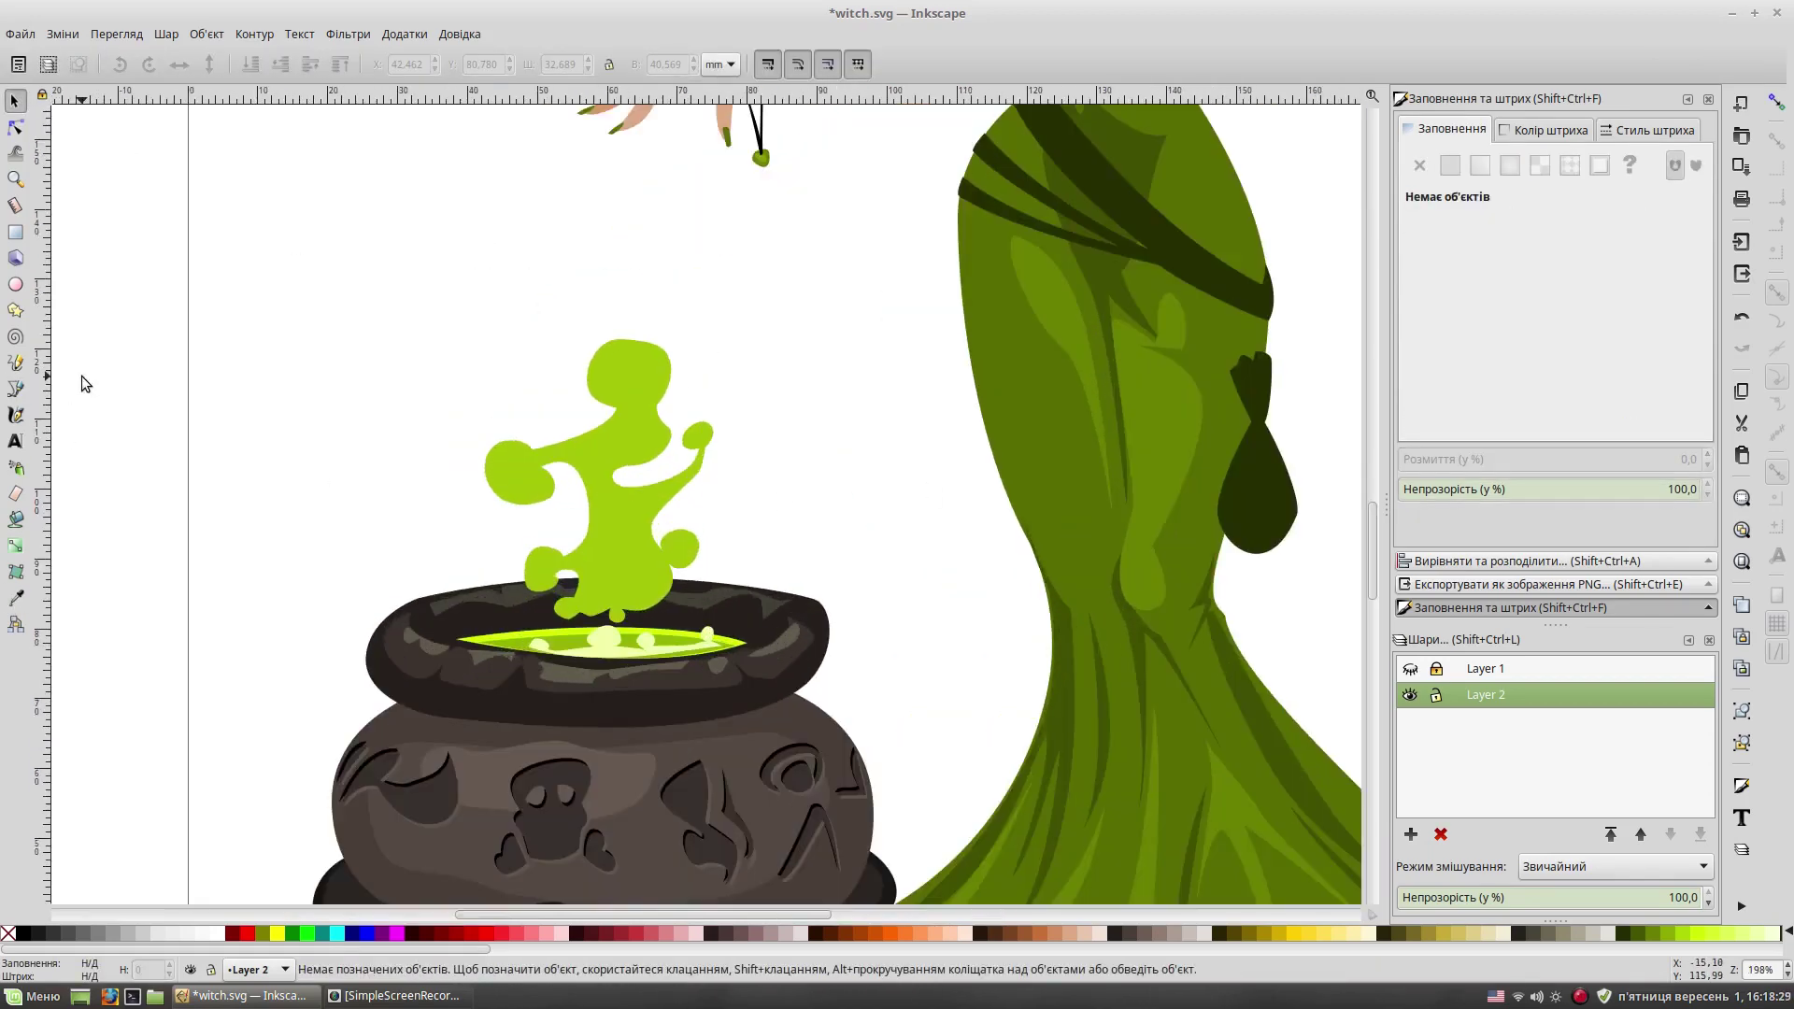
Step: Draw a diamond-shaped droplet in the smoke
{"action": "key", "text": "b"}
{"action": "left_click", "coordinate": [516, 287]}
{"action": "left_click", "coordinate": [479, 330]}
{"action": "left_click", "coordinate": [517, 377]}
{"action": "left_click", "coordinate": [555, 330]}
{"action": "left_click", "coordinate": [517, 287]}
{"action": "key", "text": "s"}
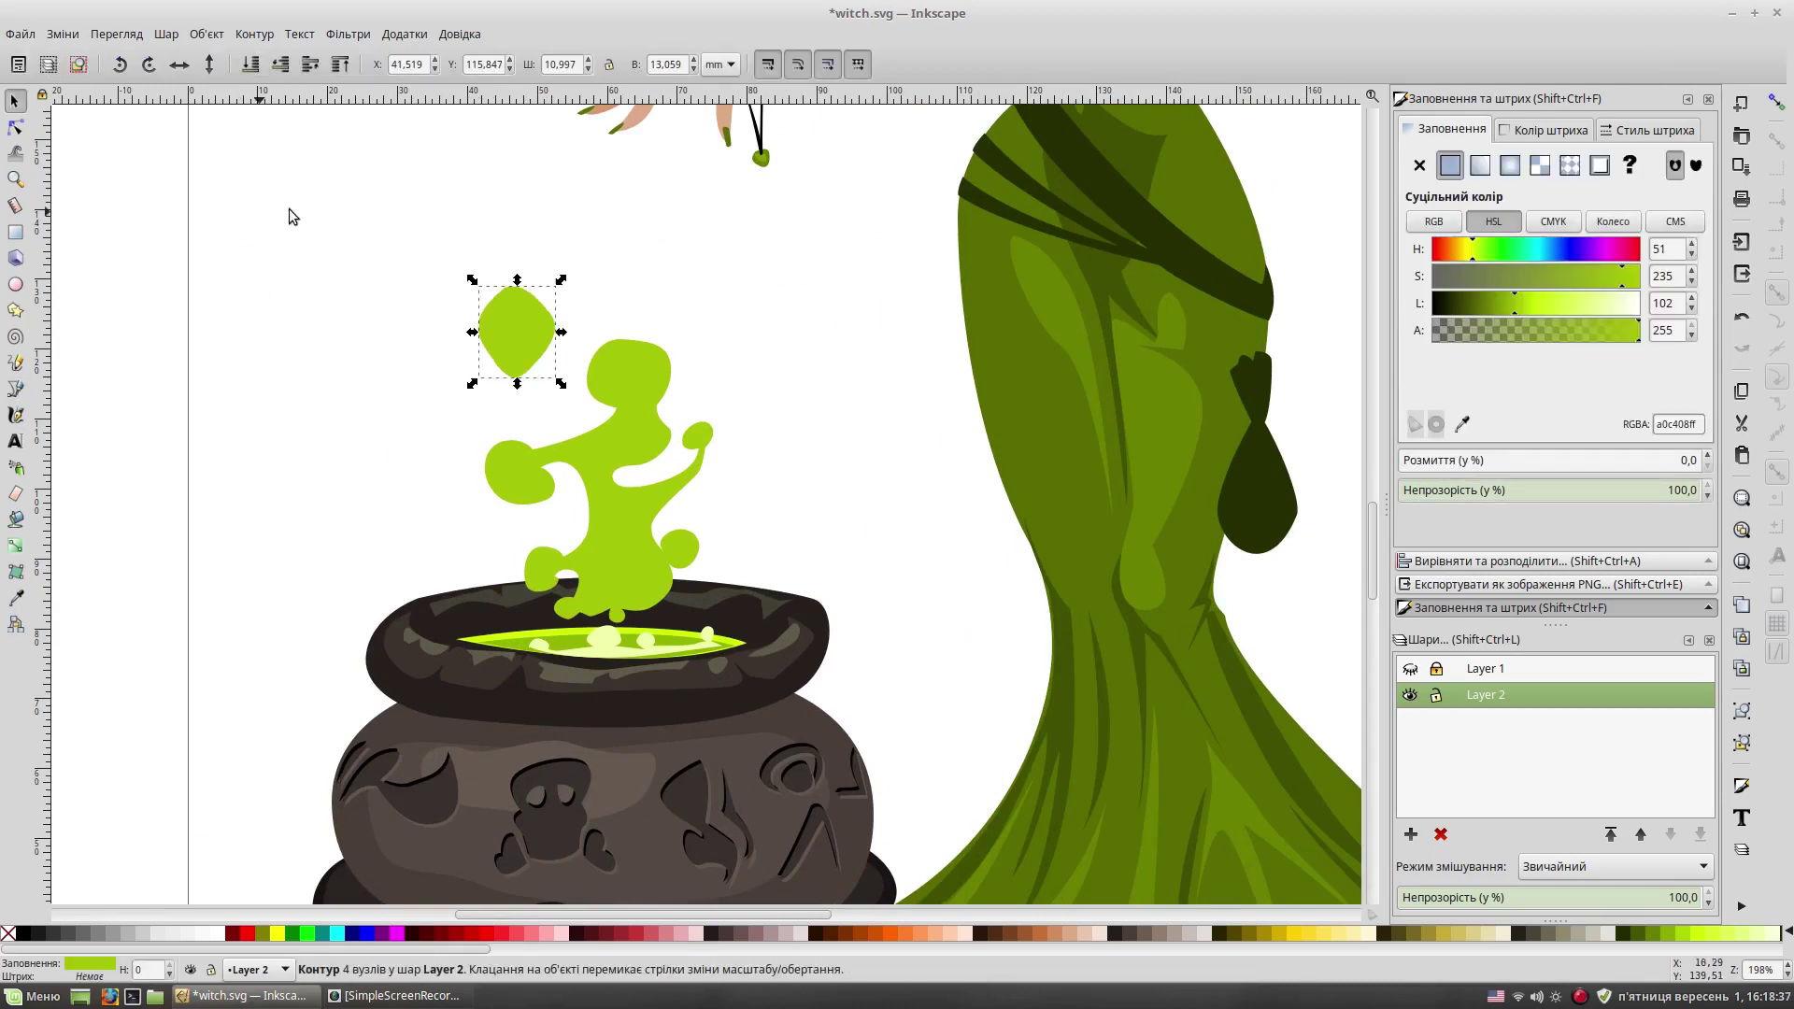
Step: Duplicate the droplet into blobs of different sizes and arrange them up the smoke
{"action": "key", "text": "ctrl+d"}
{"action": "mouse_move", "coordinate": [517, 332]}
{"action": "left_mouse_down"}
{"action": "mouse_move", "coordinate": [710, 301]}
{"action": "mouse_move", "coordinate": [736, 332]}
{"action": "mouse_move", "coordinate": [678, 315]}
{"action": "mouse_move", "coordinate": [707, 334]}
{"action": "mouse_move", "coordinate": [666, 273]}
{"action": "left_mouse_up"}
{"action": "key", "text": "n"}
{"action": "key", "text": "s"}
{"action": "key", "text": "ctrl+d"}
{"action": "left_click_drag", "start_coordinate": [696, 304], "coordinate": [673, 282]}
{"action": "left_click", "coordinate": [650, 305]}
{"action": "left_click", "coordinate": [550, 340]}
{"action": "mouse_move", "coordinate": [561, 388]}
{"action": "left_mouse_down"}
{"action": "mouse_move", "coordinate": [537, 363]}
{"action": "mouse_move", "coordinate": [636, 183]}
{"action": "left_mouse_up"}
{"action": "key", "text": "Escape"}
Step: Paste bright-green copies of the blobs and spread them over the smoke and rim
{"action": "scroll", "coordinate": [946, 442], "scroll_direction": "down", "scroll_amount": 1}
{"action": "scroll", "coordinate": [946, 441], "scroll_direction": "right", "scroll_amount": 1}
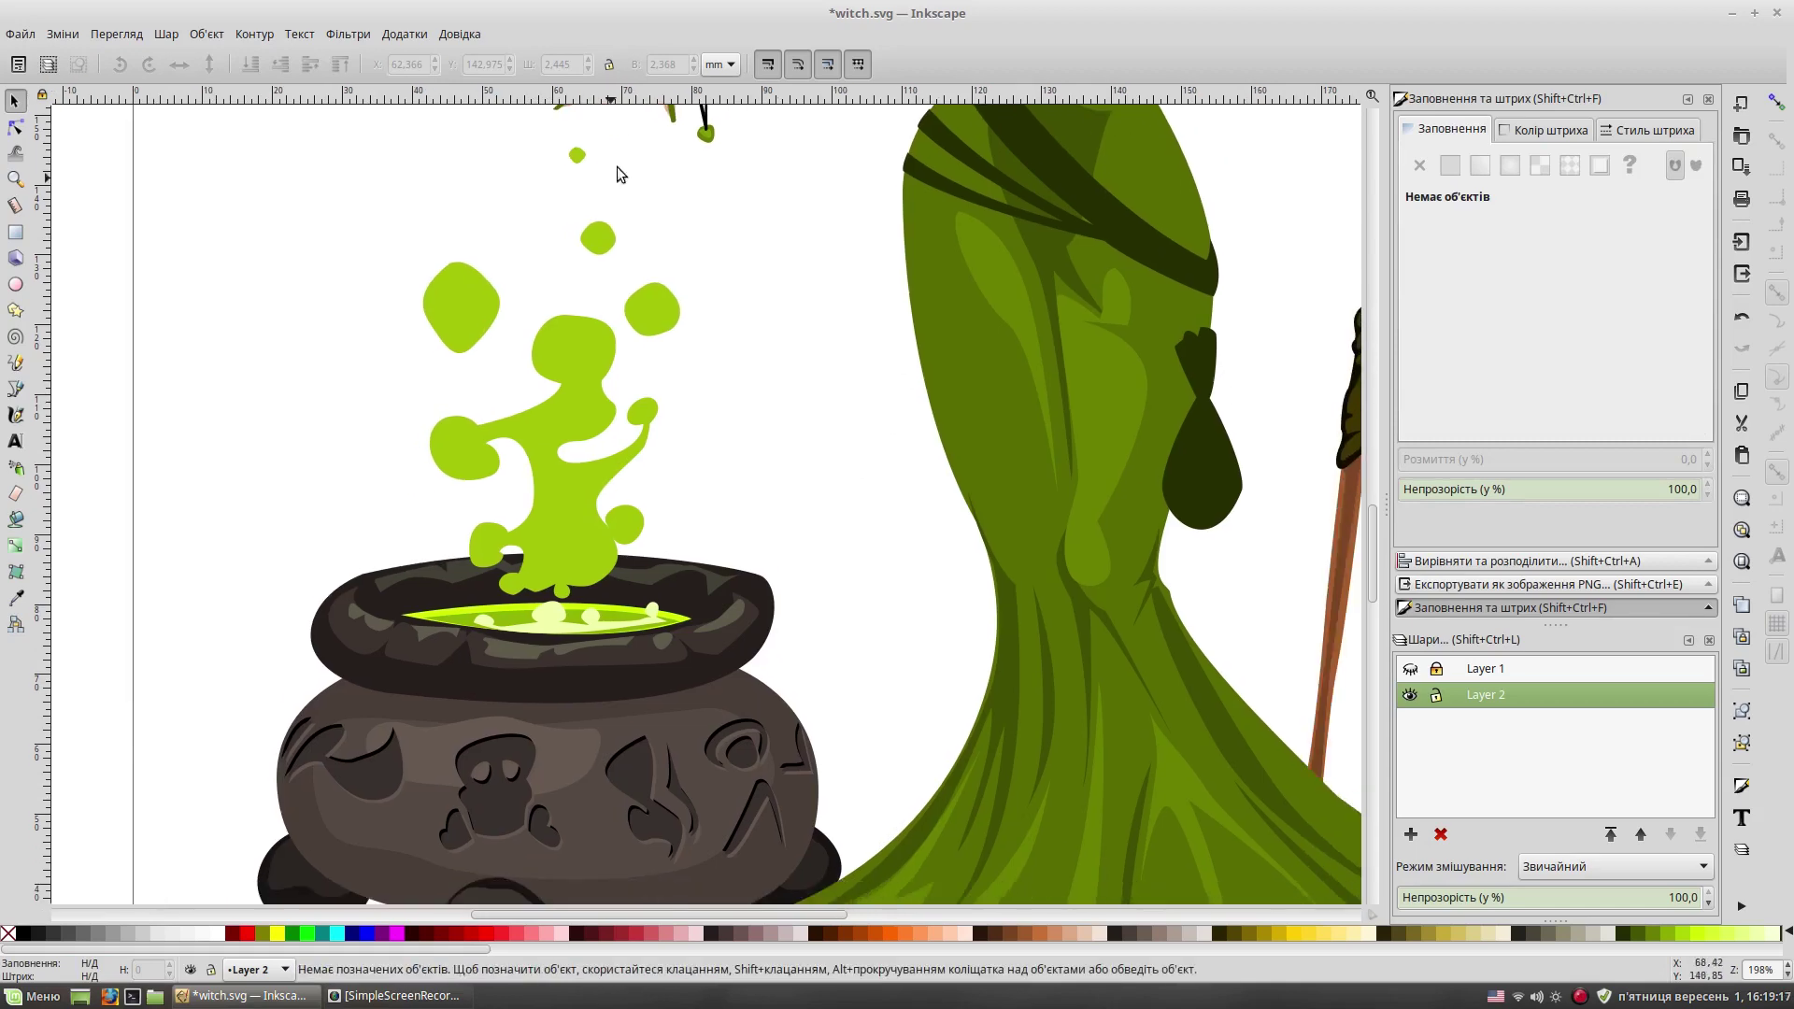
{"action": "key", "text": "ctrl+v"}
{"action": "key", "text": "d"}
{"action": "key", "text": "s"}
{"action": "left_click_drag", "start_coordinate": [616, 324], "coordinate": [542, 313]}
{"action": "left_click_drag", "start_coordinate": [562, 252], "coordinate": [583, 224]}
{"action": "left_click", "coordinate": [551, 318]}
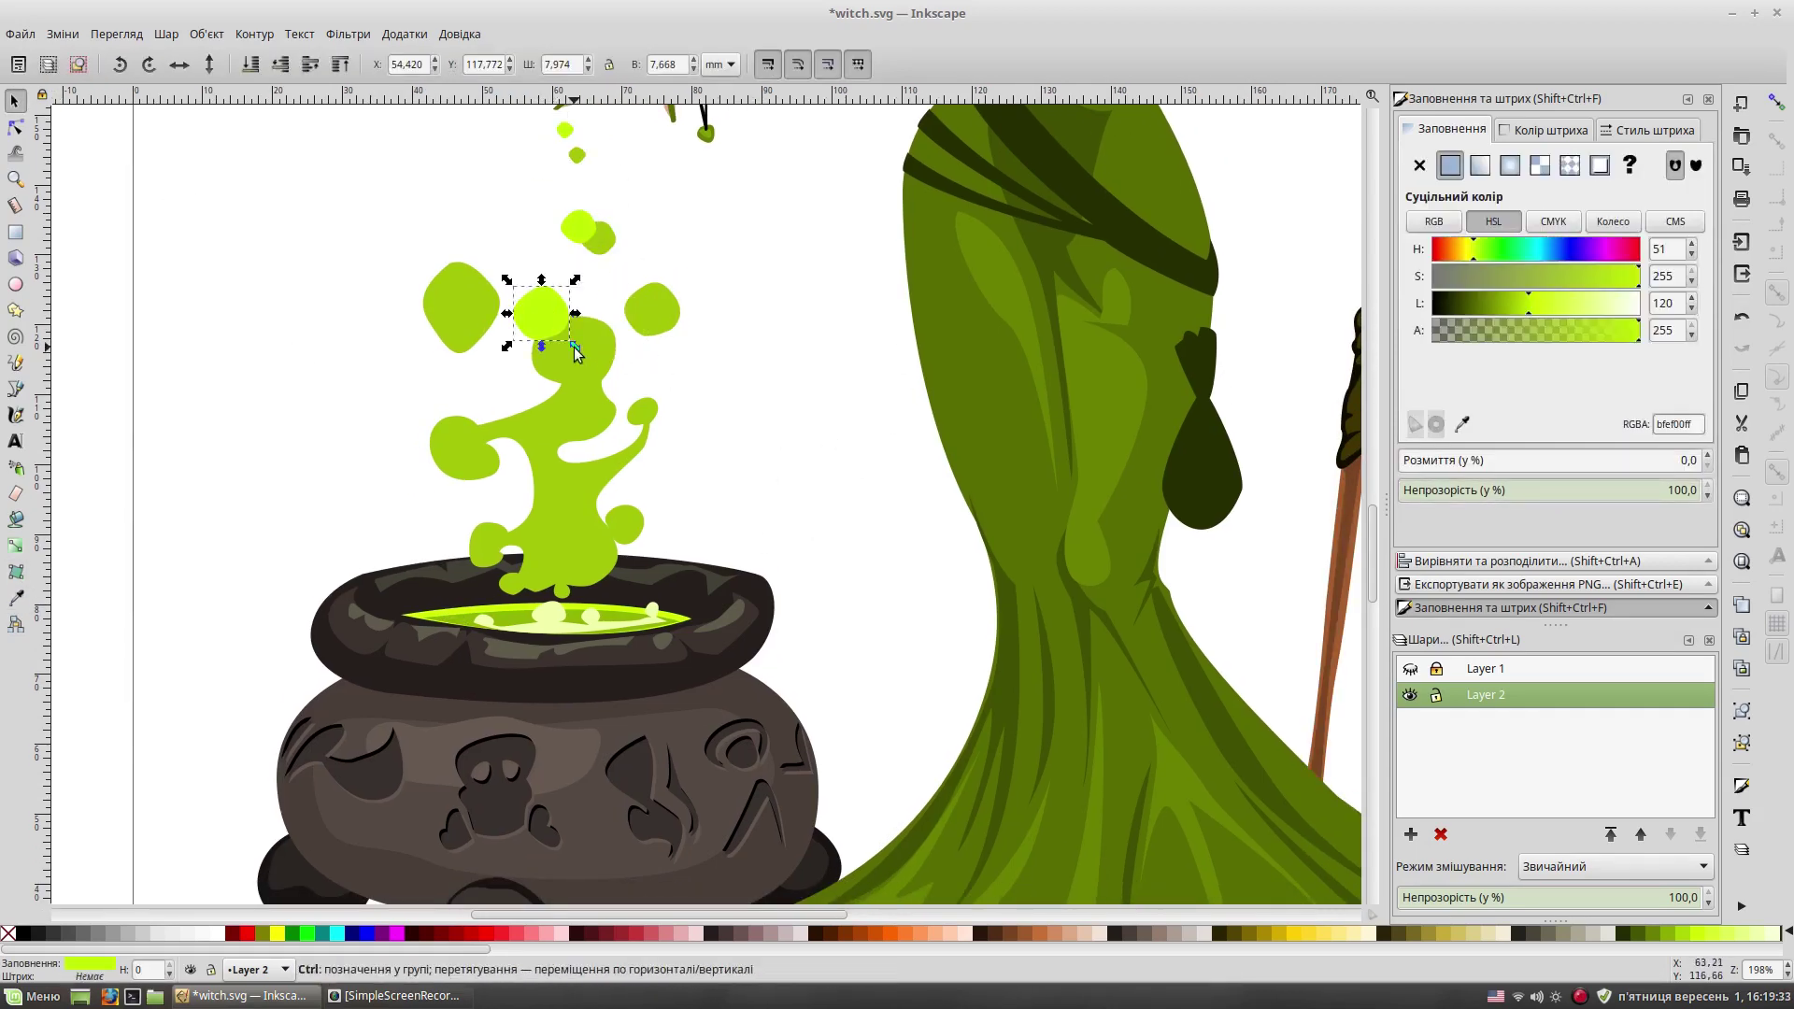
{"action": "left_click_drag", "start_coordinate": [551, 328], "coordinate": [570, 474]}
{"action": "left_click_drag", "start_coordinate": [547, 322], "coordinate": [445, 572]}
{"action": "left_click", "coordinate": [849, 407]}
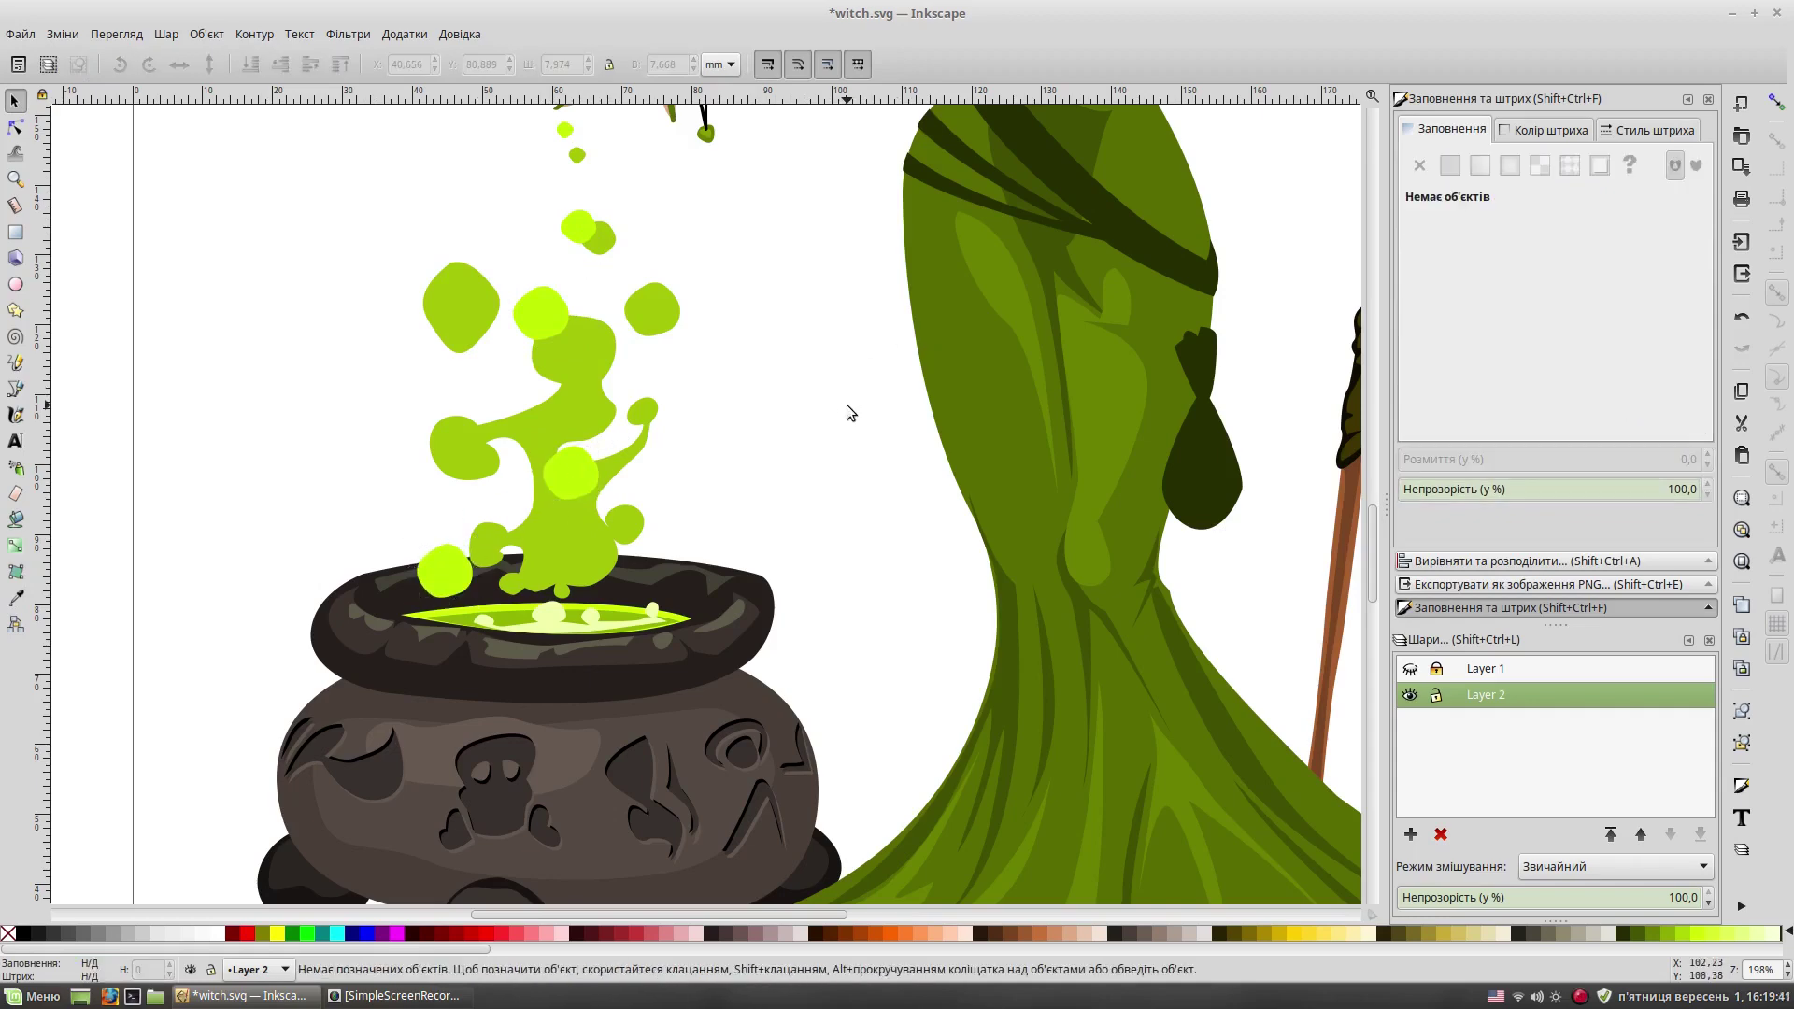
Step: Reshape the left and right chest highlights with the Node tool
{"action": "scroll", "coordinate": [846, 406], "scroll_direction": "down", "scroll_amount": 2, "text": "ctrl"}
{"action": "scroll", "coordinate": [1051, 453], "scroll_direction": "down", "scroll_amount": 1, "text": "ctrl"}
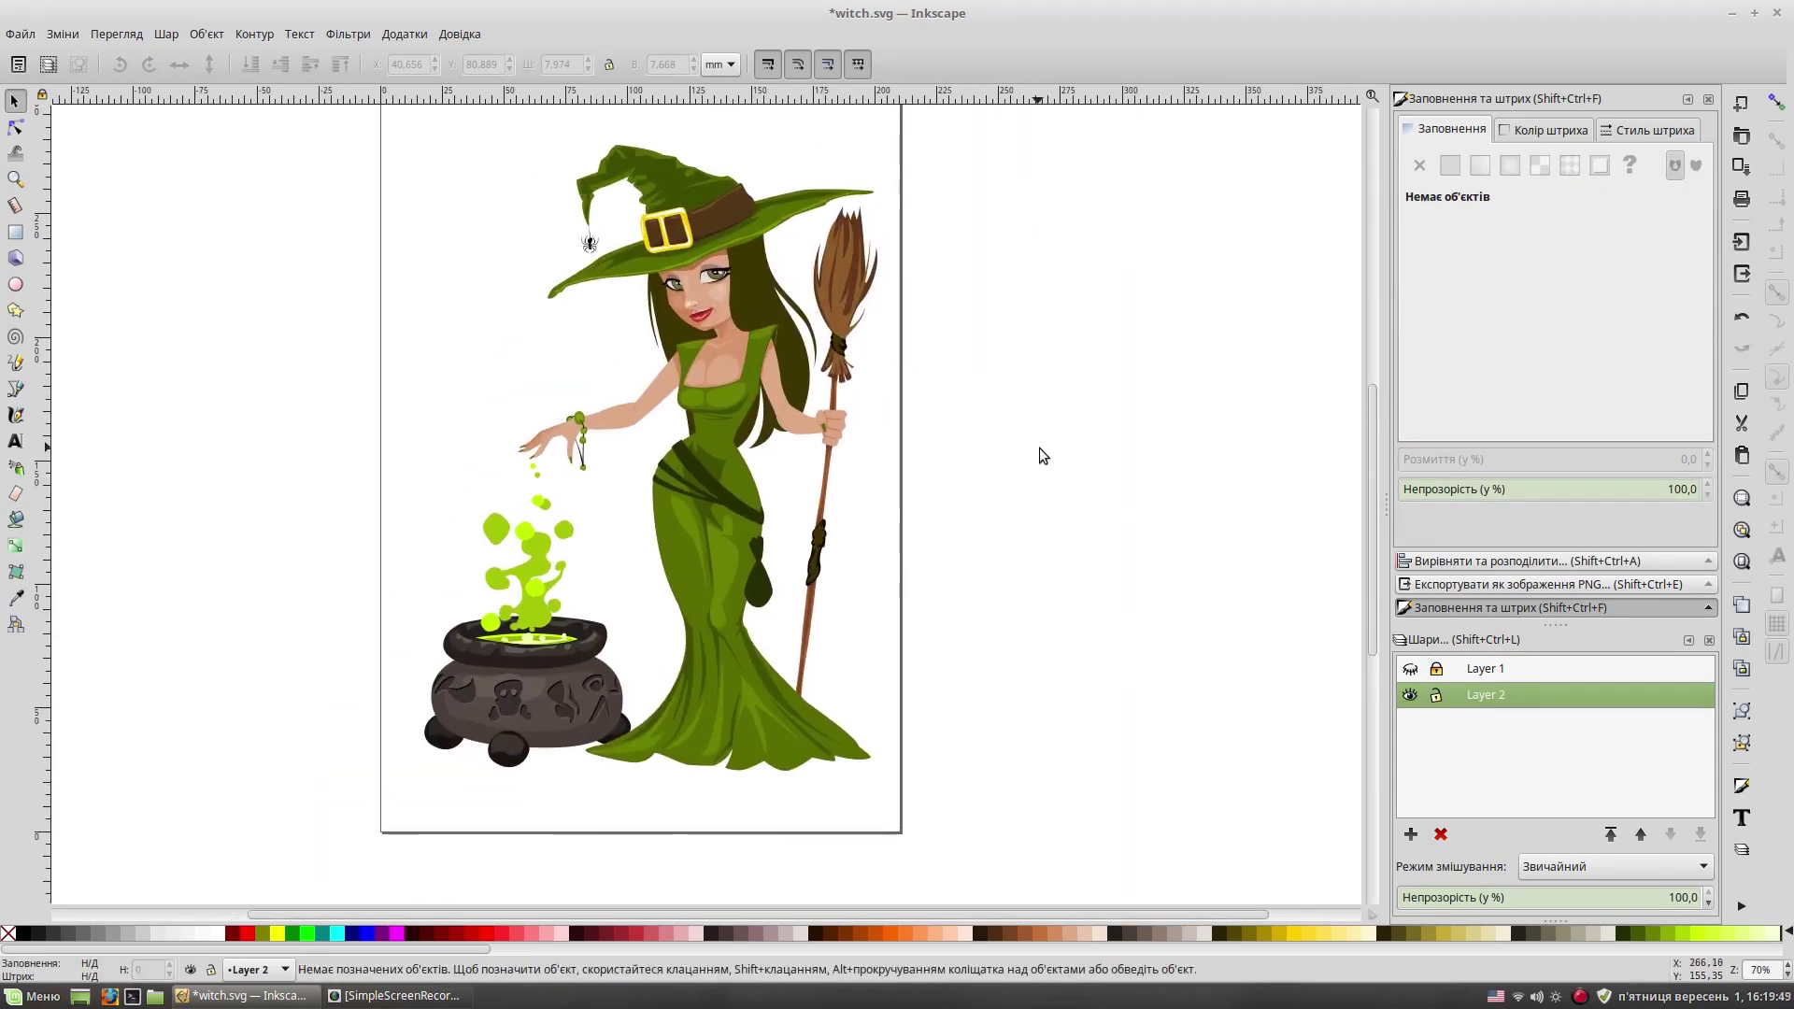
{"action": "scroll", "coordinate": [966, 374], "scroll_direction": "up", "scroll_amount": 5, "text": "ctrl"}
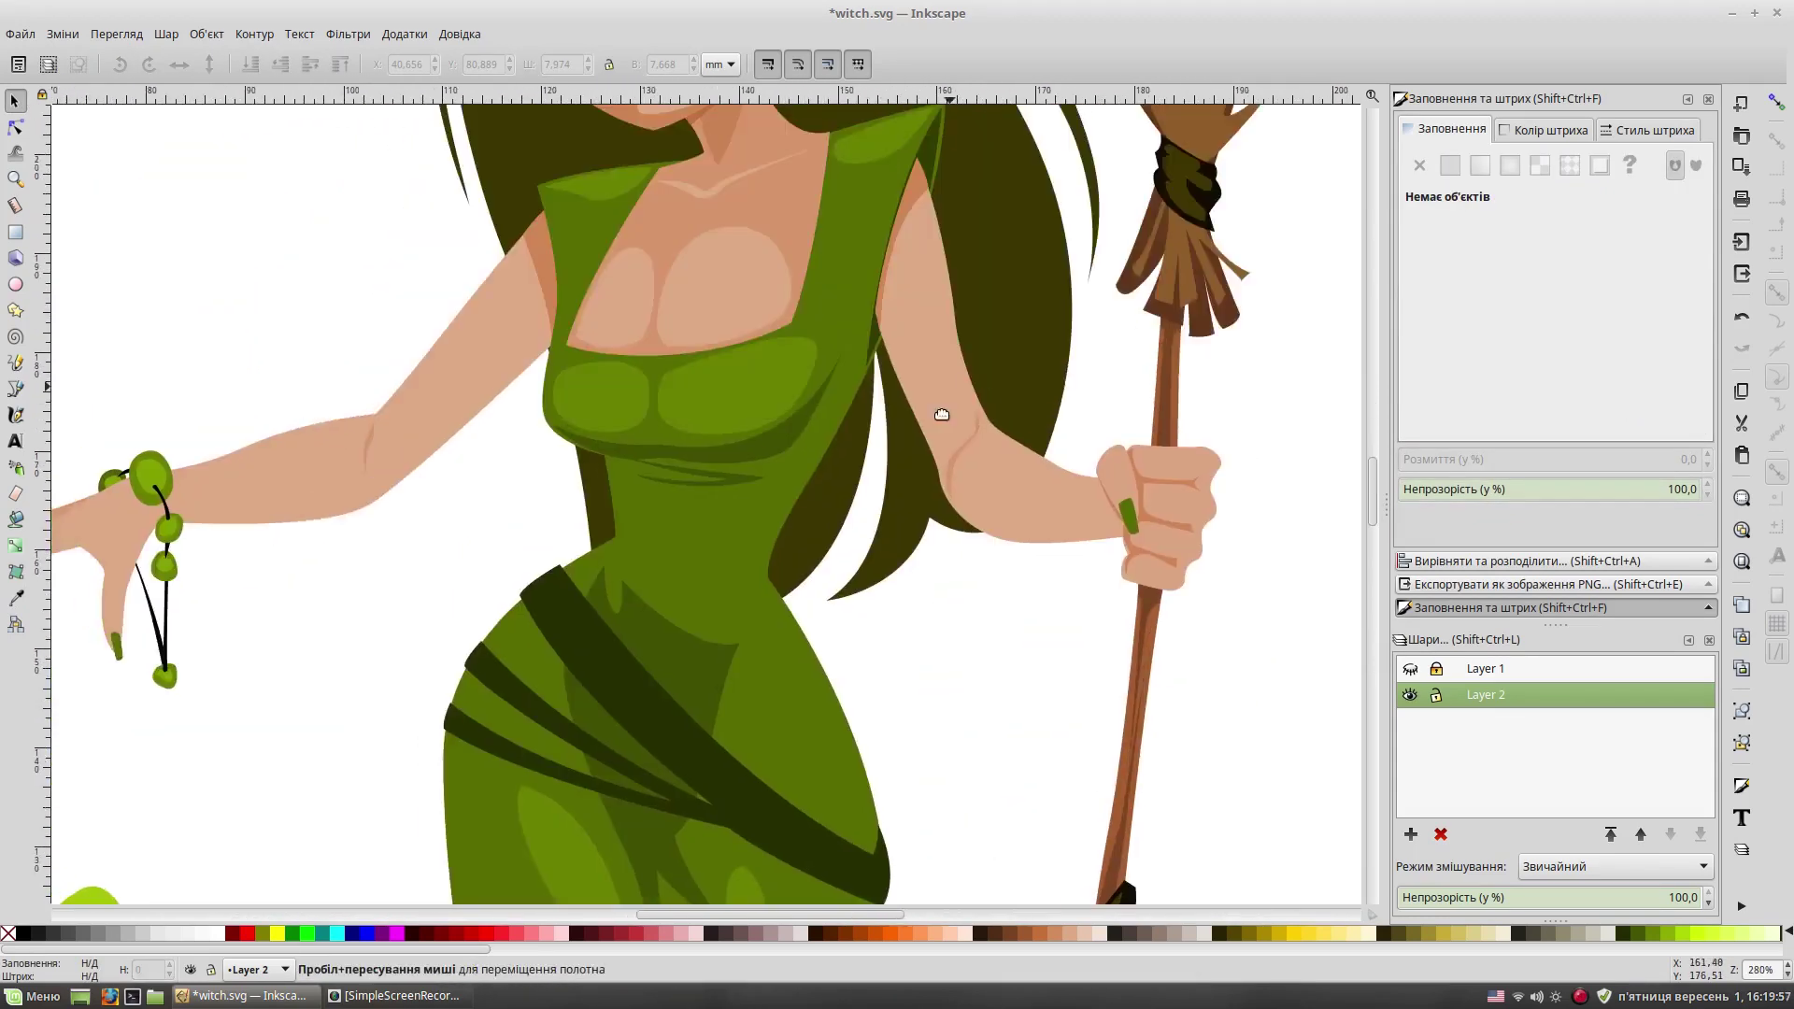
{"action": "scroll", "coordinate": [916, 557], "scroll_direction": "up", "scroll_amount": 1, "text": "ctrl"}
{"action": "key", "text": "n"}
{"action": "left_click", "coordinate": [685, 311]}
{"action": "left_click_drag", "start_coordinate": [685, 311], "coordinate": [713, 368]}
{"action": "left_click", "coordinate": [468, 360]}
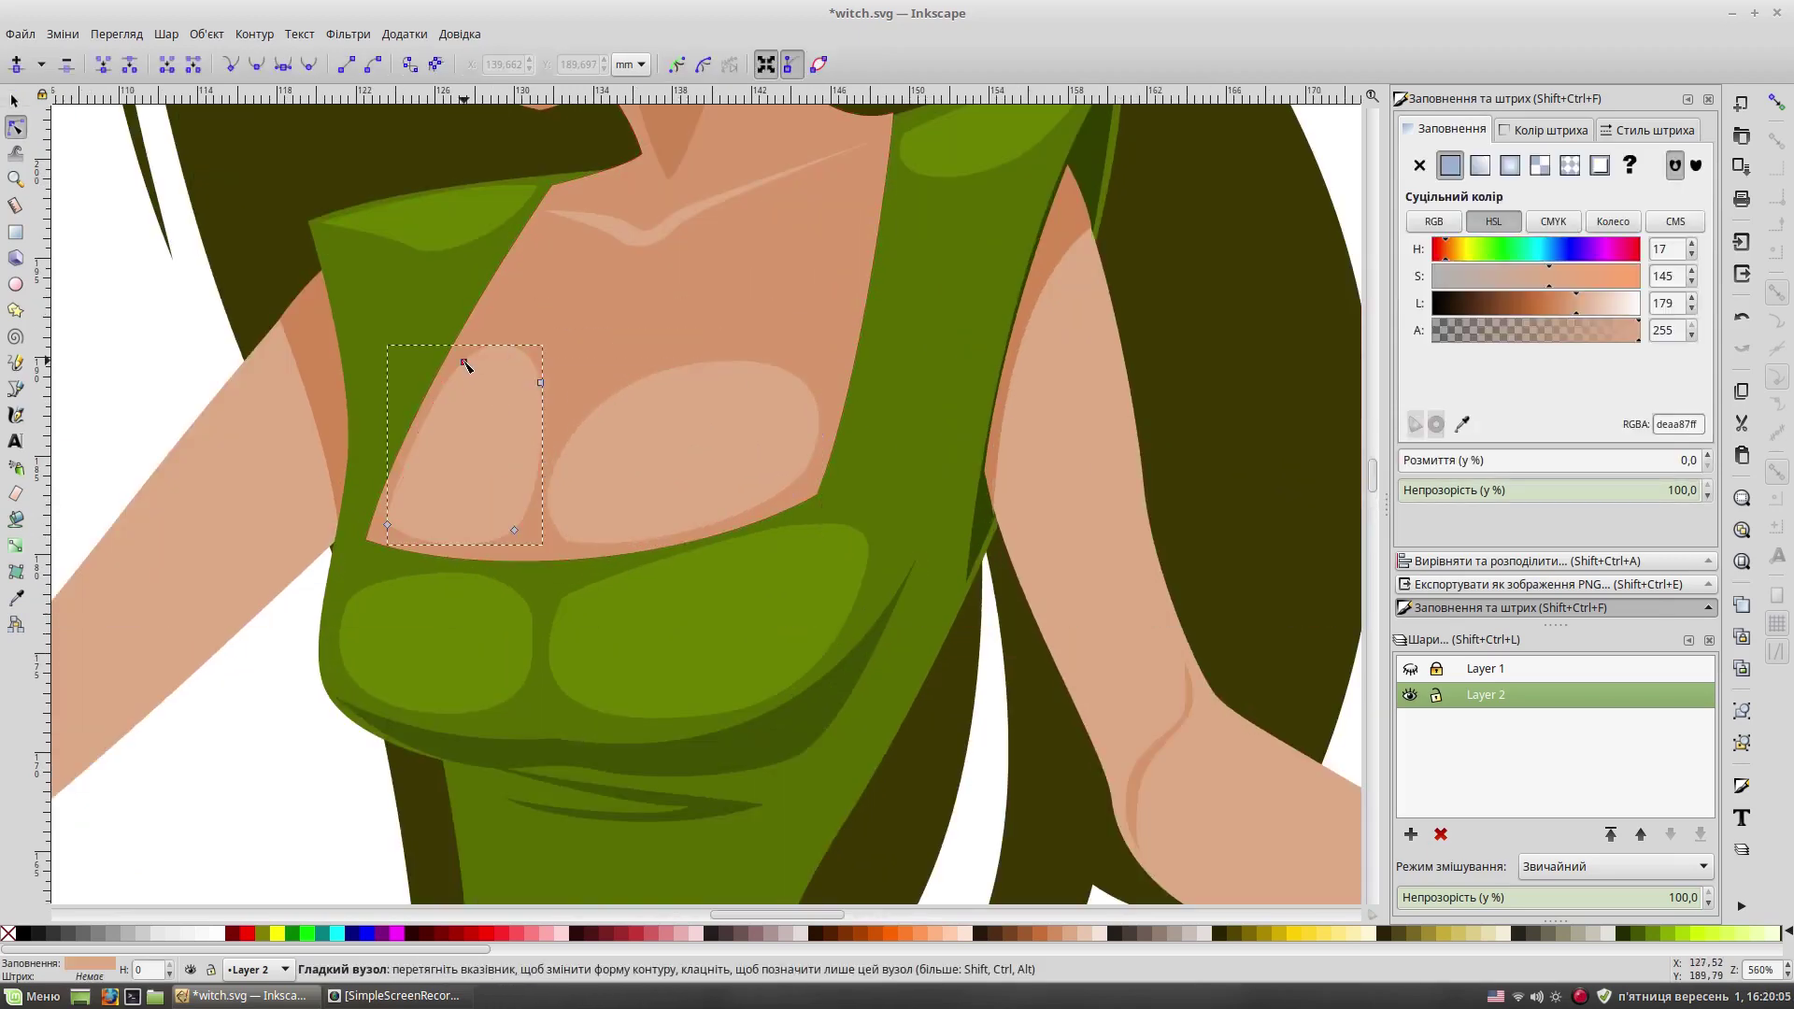
{"action": "left_click_drag", "start_coordinate": [550, 429], "coordinate": [538, 422]}
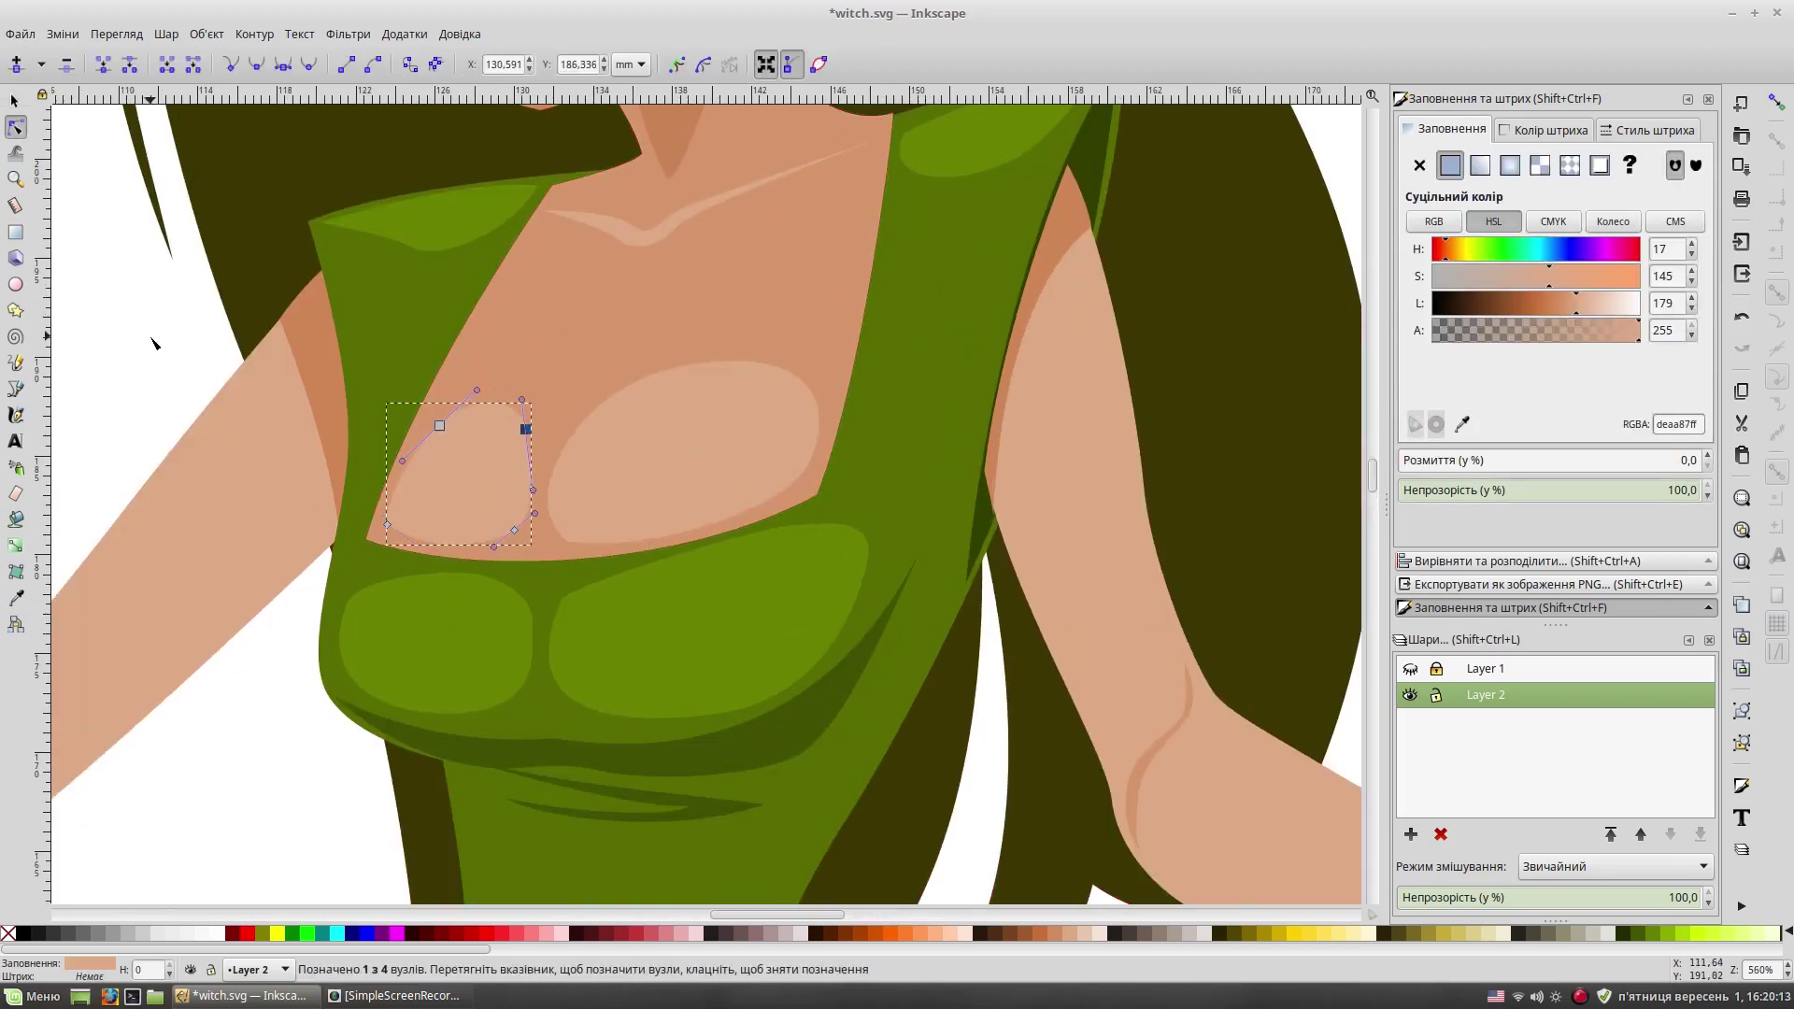
Step: Zoom out and scroll to bring the pouch at the witch's hip into view
{"action": "key", "text": "s"}
{"action": "key", "text": "Escape"}
{"action": "key", "text": "minus"}
{"action": "key", "text": "minus"}
{"action": "key", "text": "minus"}
{"action": "scroll", "coordinate": [1161, 456], "scroll_direction": "down", "scroll_amount": 2}
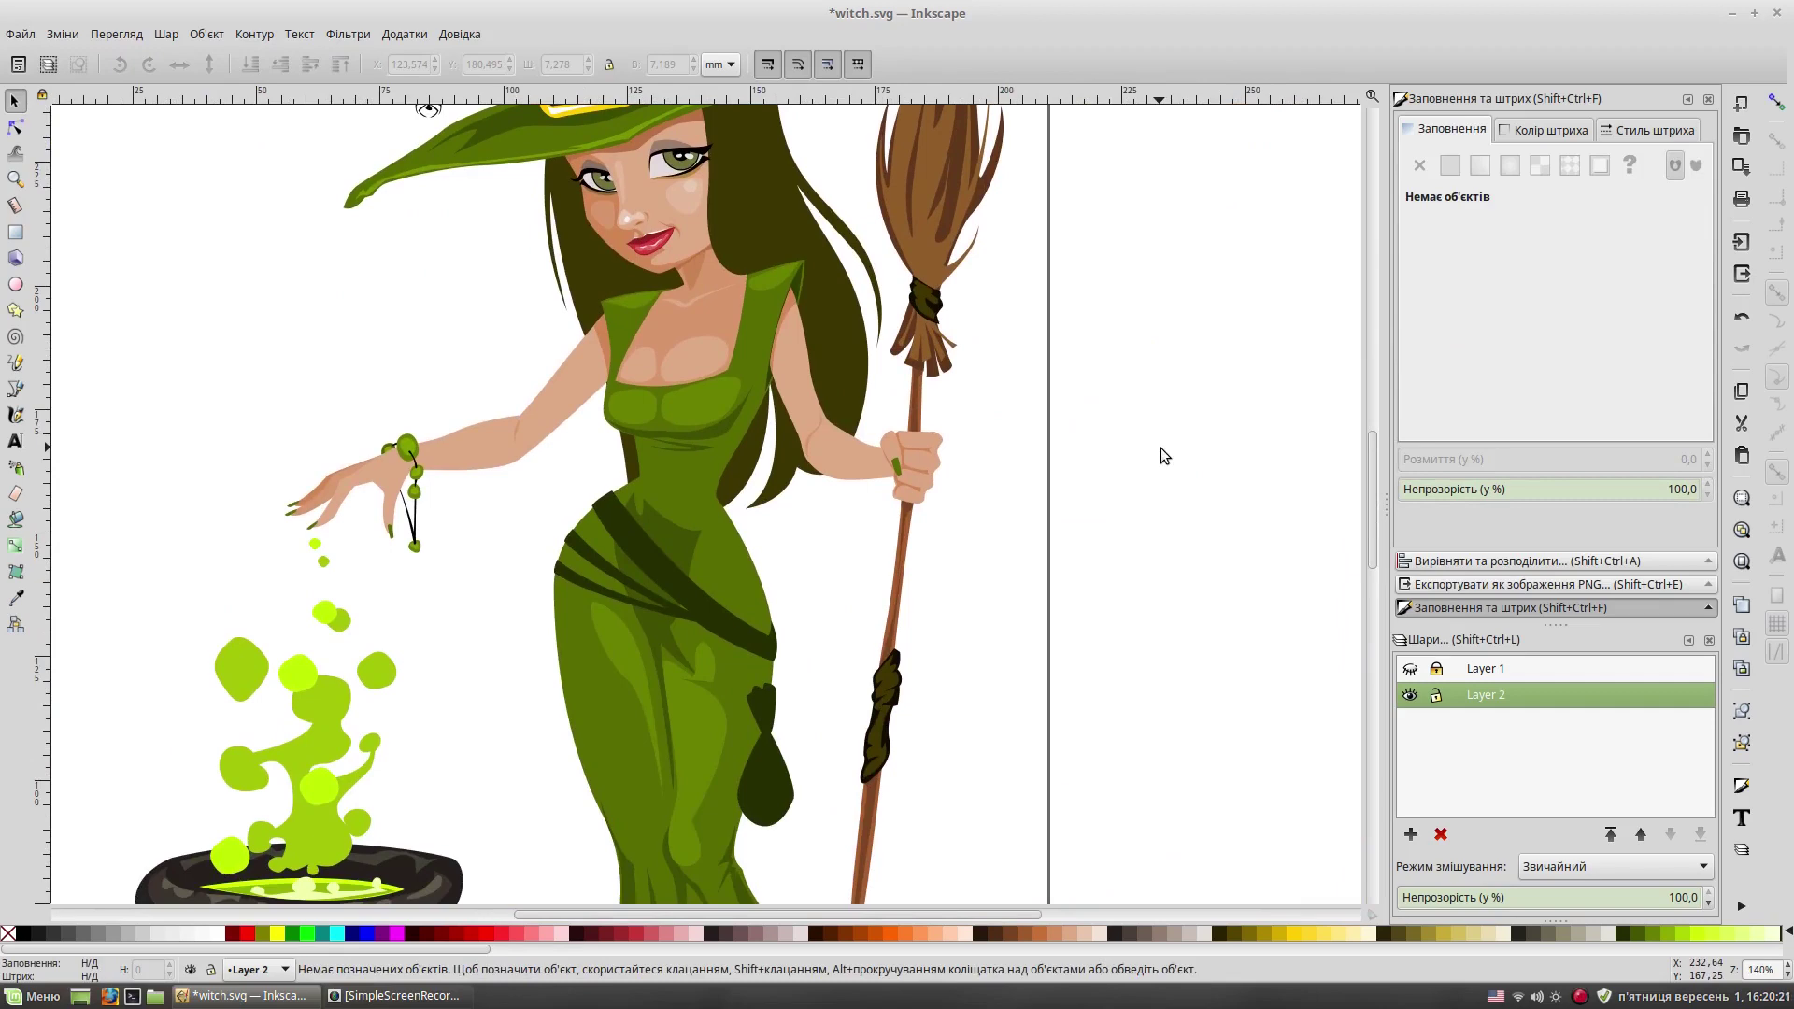
{"action": "scroll", "coordinate": [1161, 447], "scroll_direction": "down", "scroll_amount": 1, "text": "ctrl"}
{"action": "scroll", "coordinate": [857, 600], "scroll_direction": "up", "scroll_amount": 2, "text": "ctrl"}
{"action": "scroll", "coordinate": [713, 349], "scroll_direction": "up", "scroll_amount": 1, "text": "ctrl"}
{"action": "scroll", "coordinate": [760, 340], "scroll_direction": "up", "scroll_amount": 1, "text": "ctrl"}
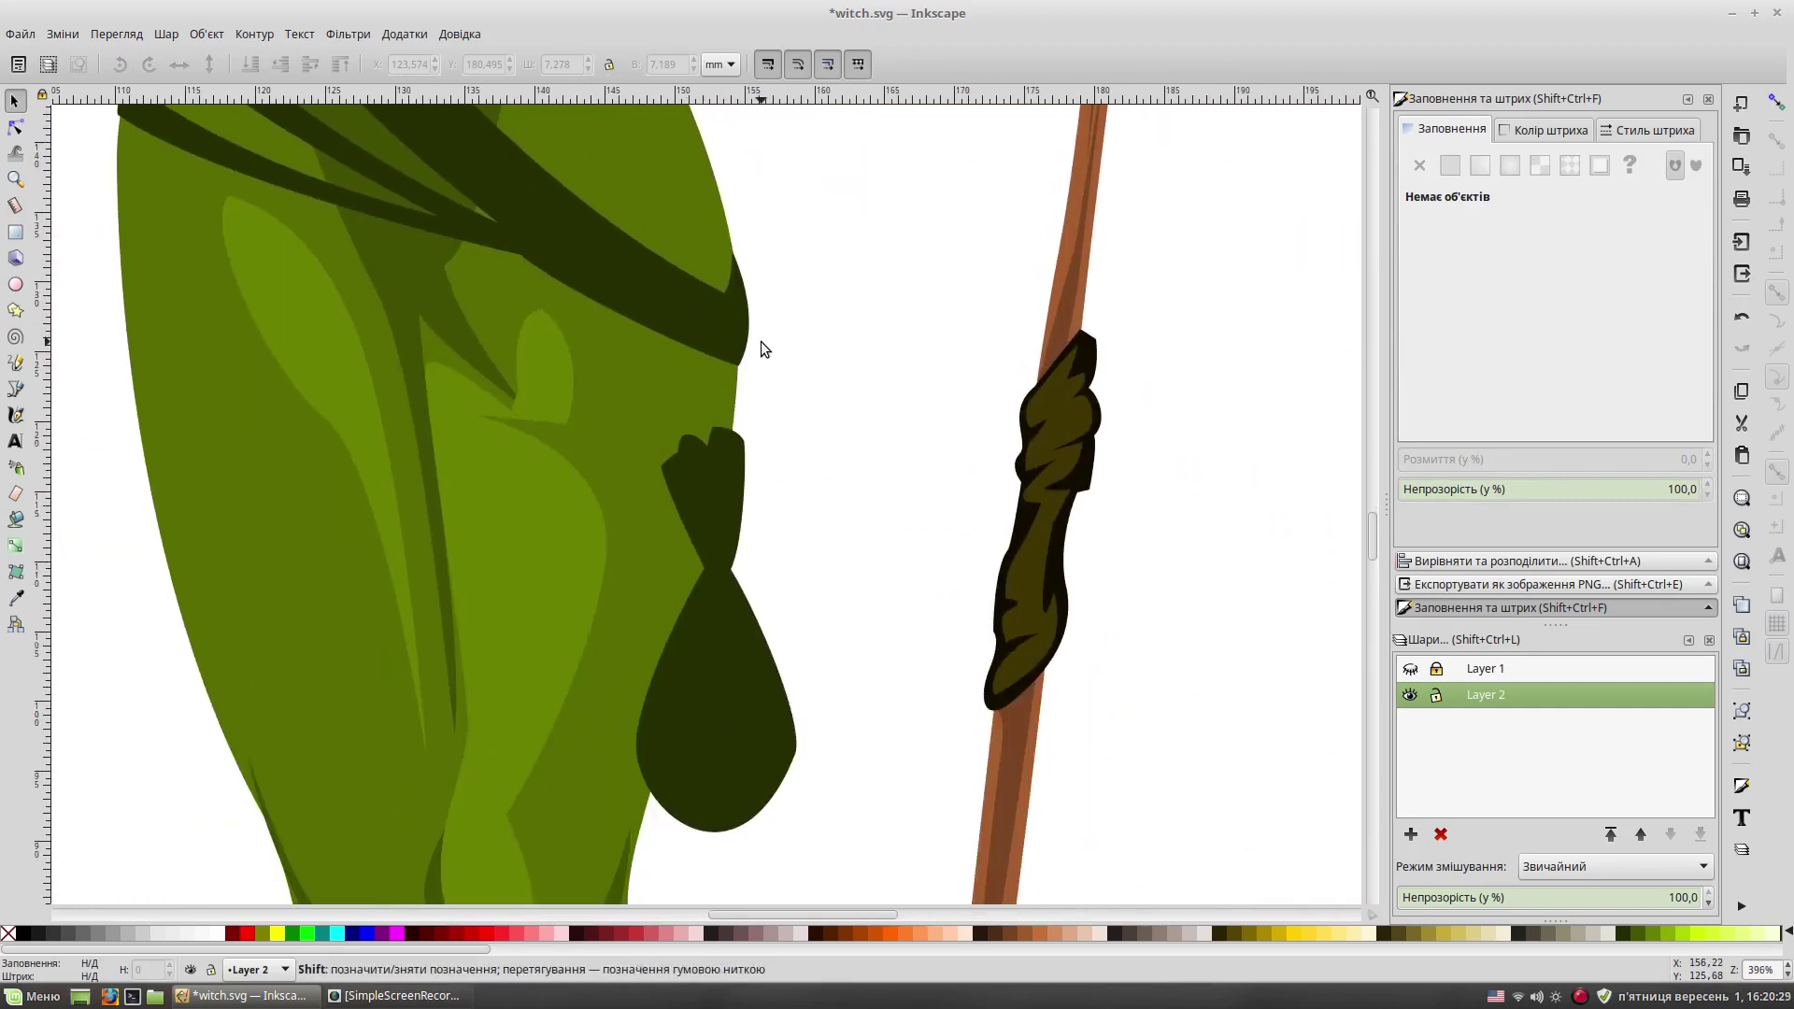
Step: Draw a fold shape on the pouch top and colour it dark olive with the Dropper
{"action": "key", "text": "b"}
{"action": "left_click", "coordinate": [673, 466]}
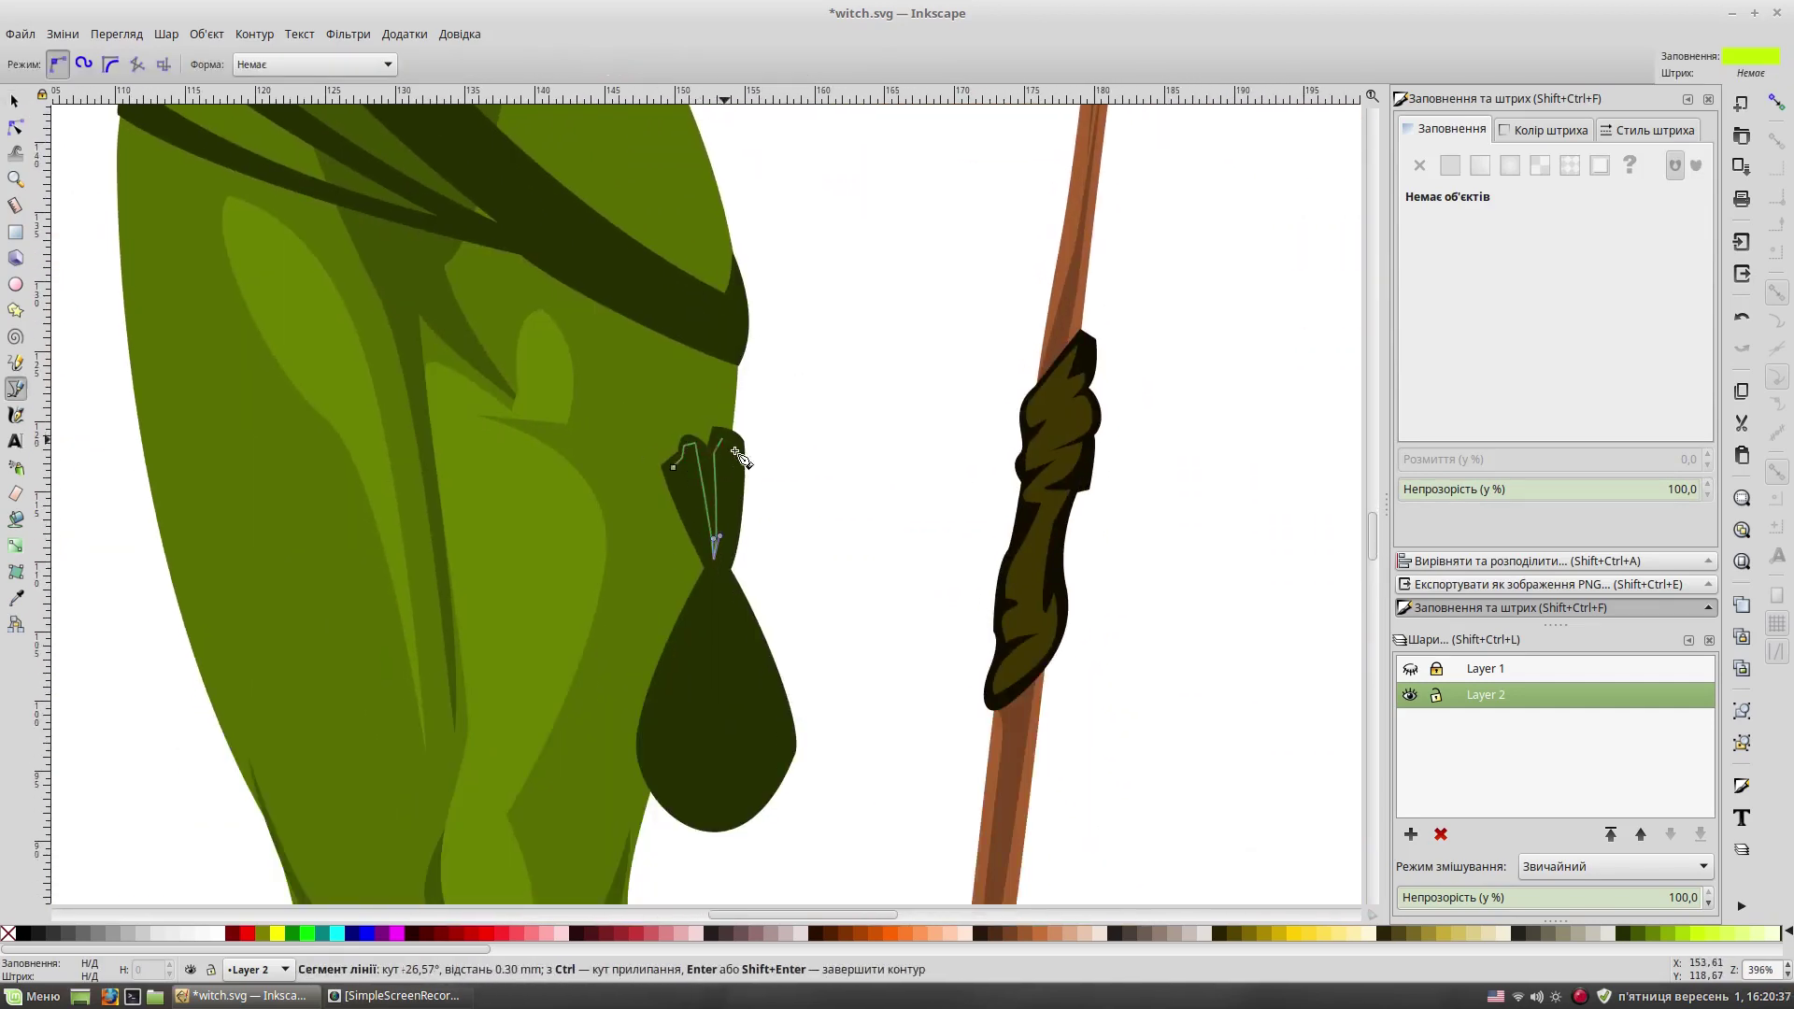
{"action": "key", "text": "Return"}
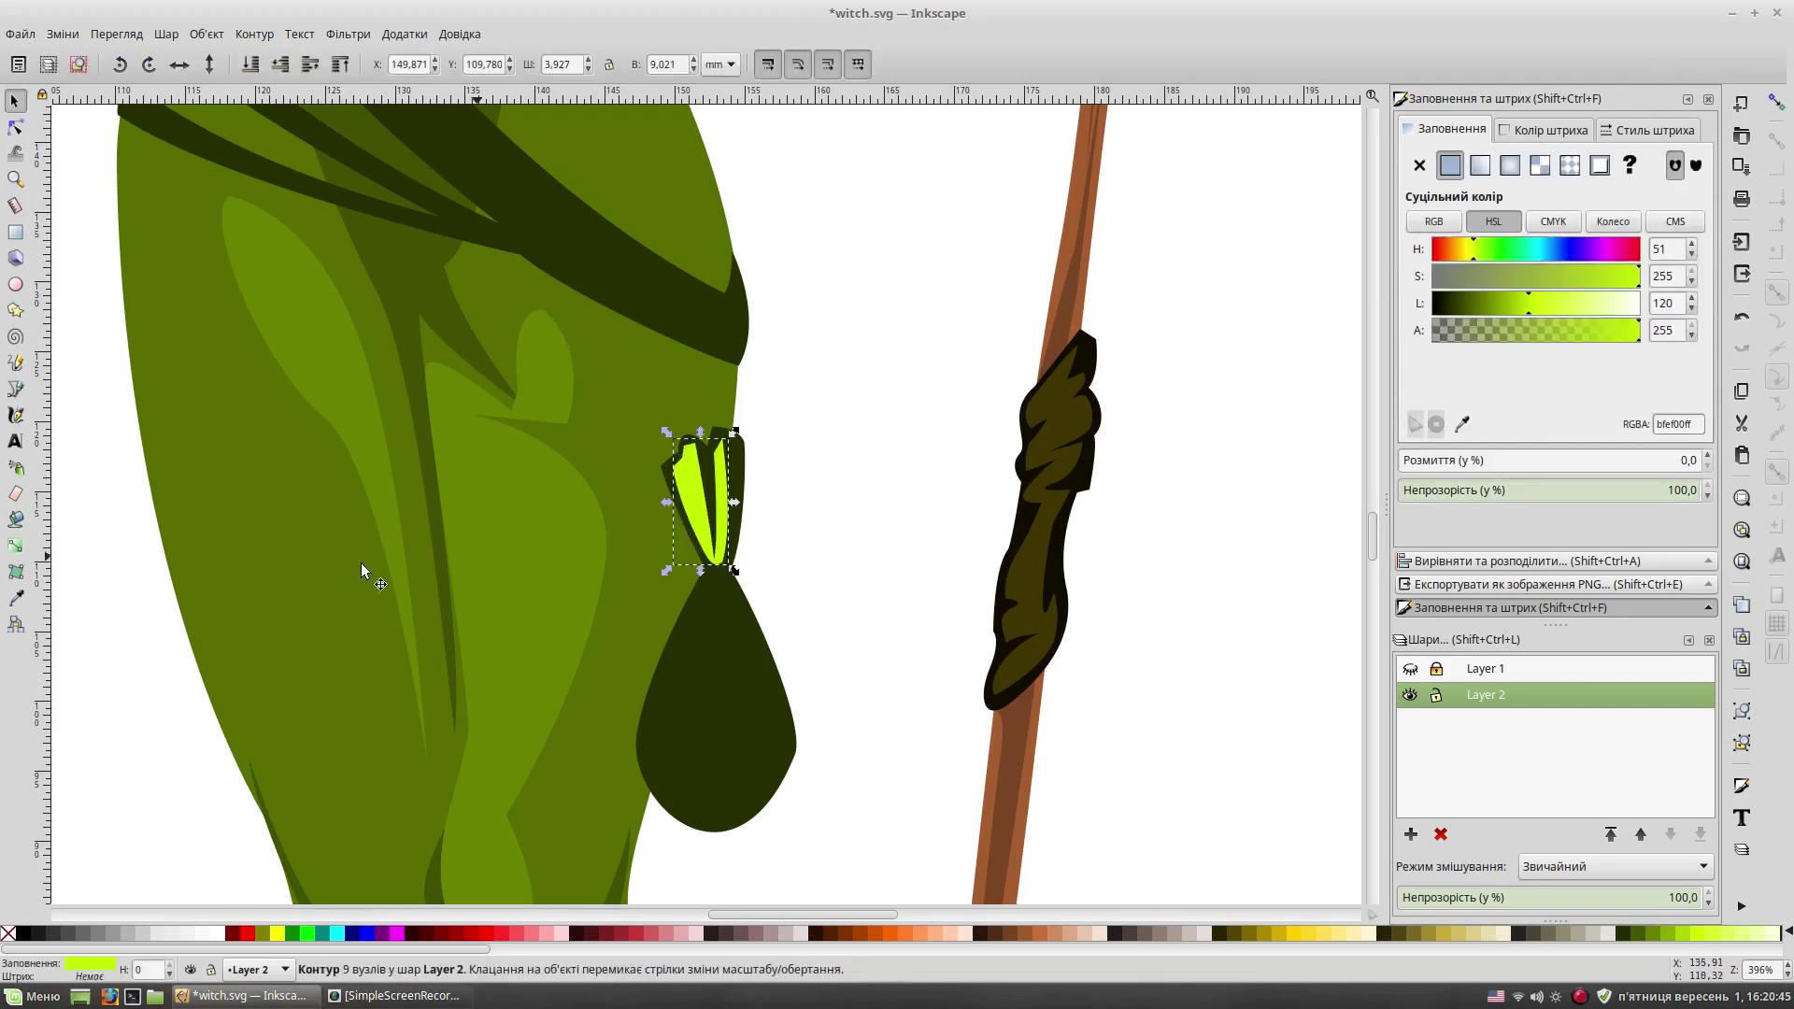
{"action": "key", "text": "d"}
{"action": "left_click", "coordinate": [370, 573]}
{"action": "key", "text": "Escape"}
Step: Start a curved fold line down the lower pouch
{"action": "key", "text": "b"}
{"action": "left_click", "coordinate": [645, 743]}
{"action": "left_click_drag", "start_coordinate": [722, 561], "coordinate": [741, 646]}
Step: Draw a closed dark shading shape curving along the upper and lower sash bands
{"action": "key", "text": "Return"}
{"action": "scroll", "coordinate": [934, 505], "scroll_direction": "up", "scroll_amount": 5}
{"action": "scroll", "coordinate": [935, 505], "scroll_direction": "left", "scroll_amount": 2}
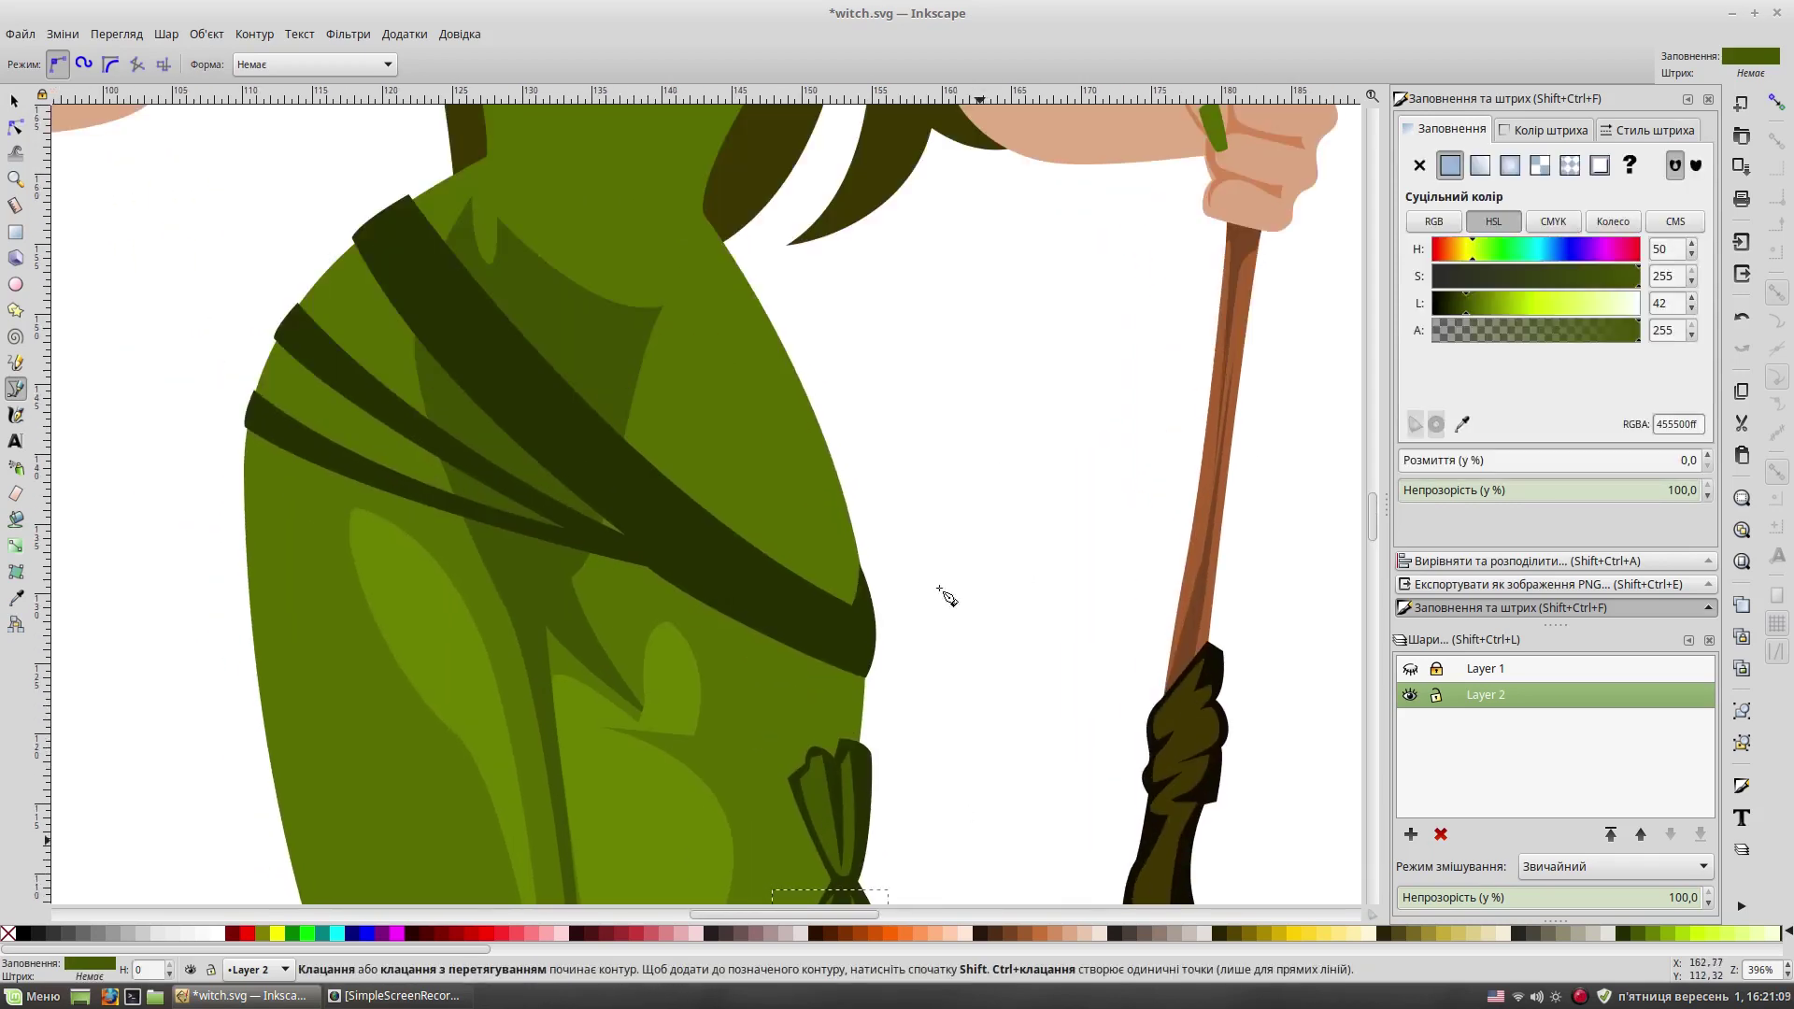
{"action": "left_click", "coordinate": [410, 203]}
{"action": "left_click_drag", "start_coordinate": [851, 612], "coordinate": [940, 622]}
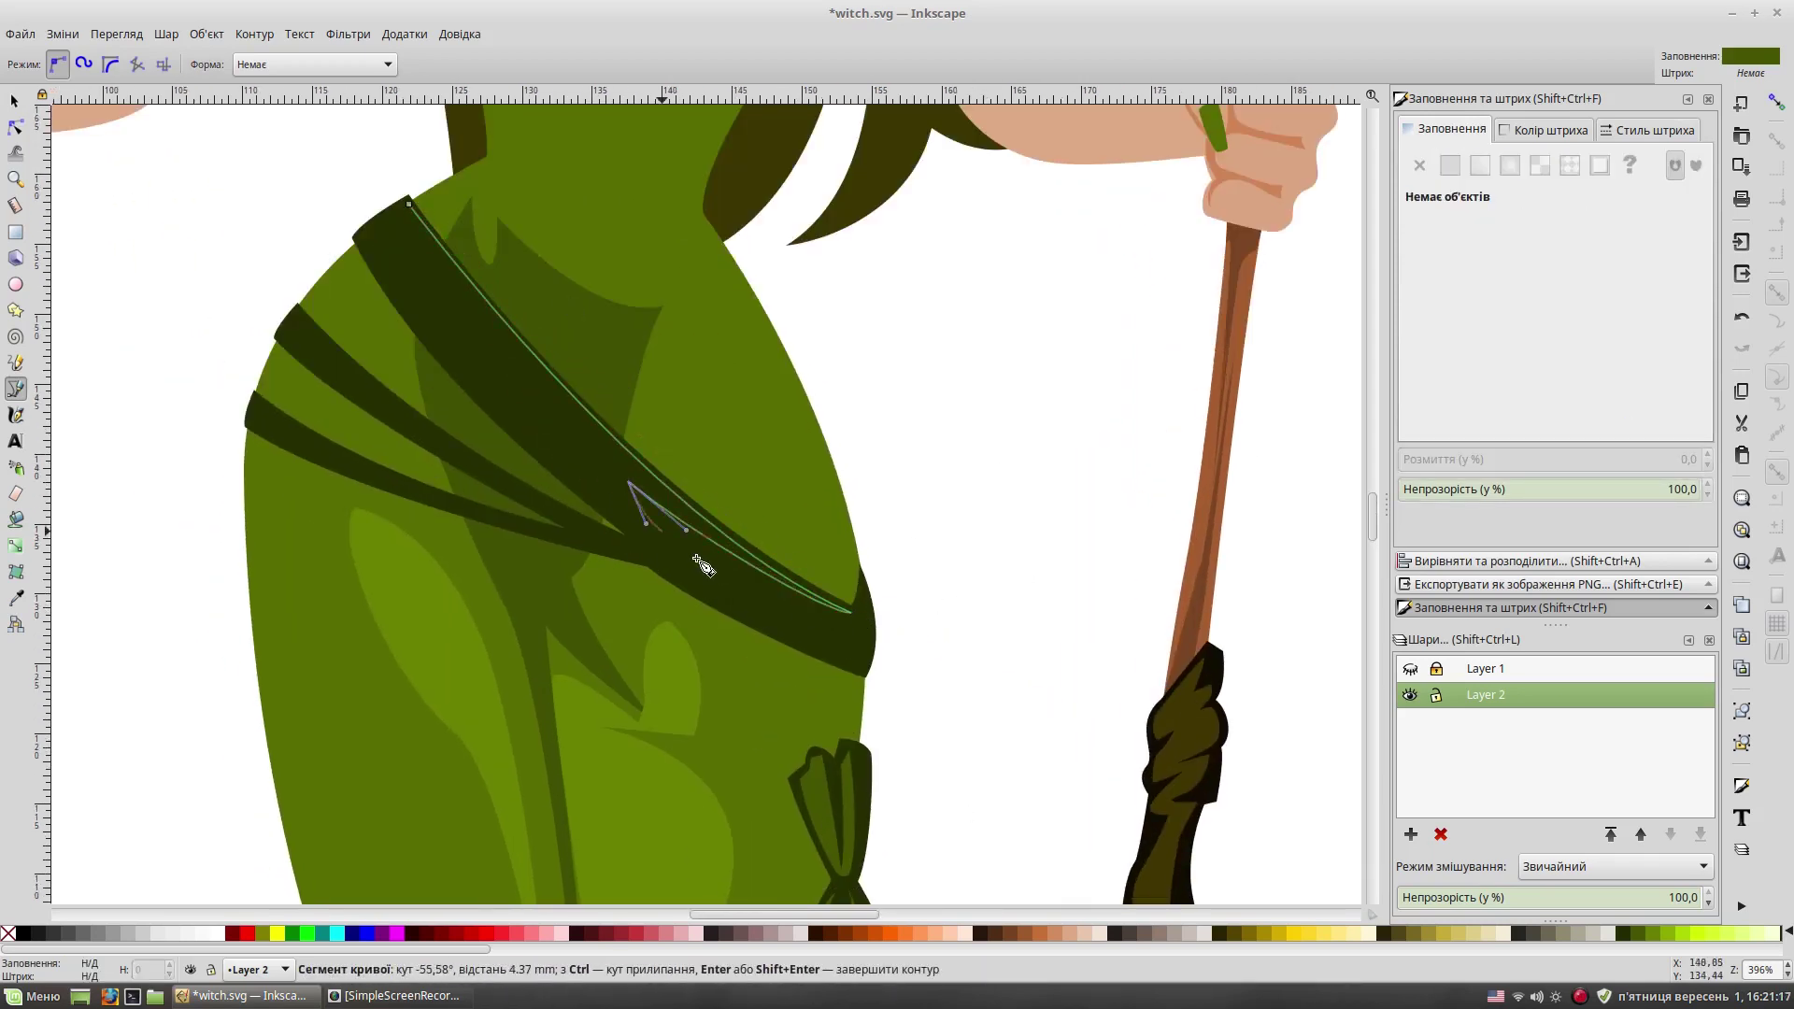
{"action": "mouse_move", "coordinate": [347, 472]}
{"action": "left_mouse_down"}
{"action": "mouse_move", "coordinate": [318, 441]}
{"action": "mouse_move", "coordinate": [317, 342]}
{"action": "left_mouse_up"}
{"action": "left_click", "coordinate": [603, 542]}
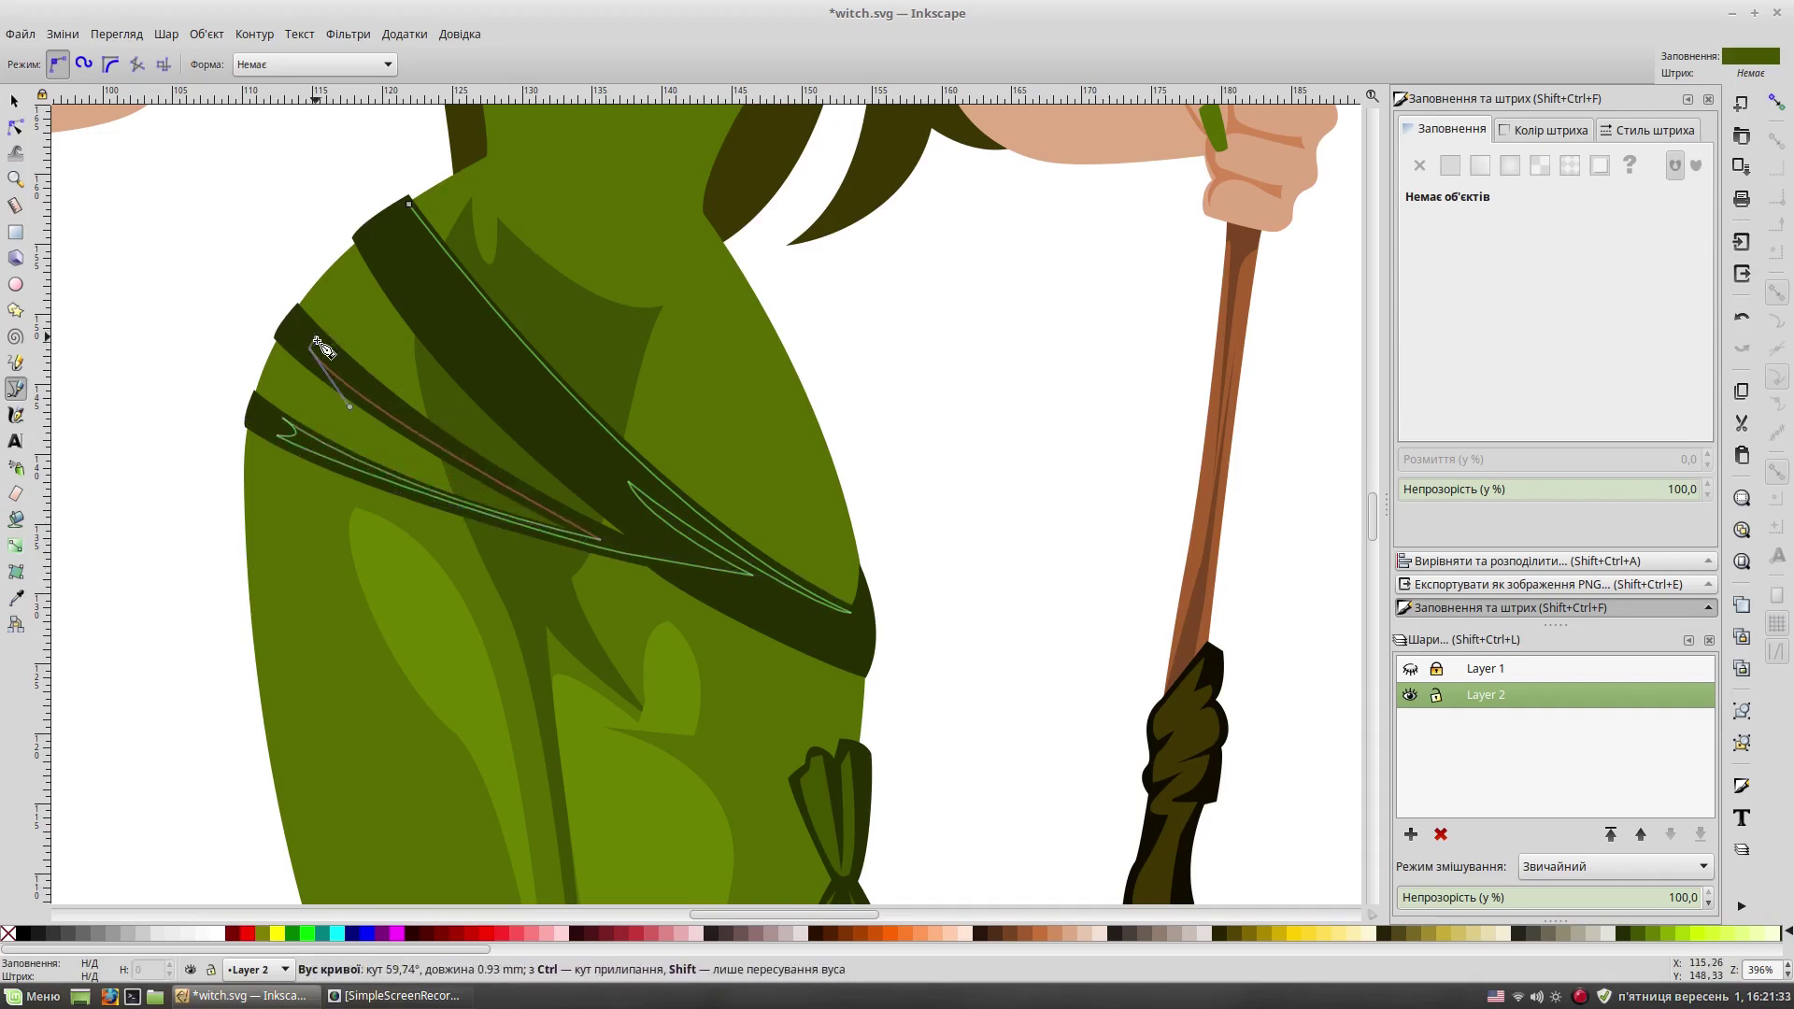
{"action": "left_click_drag", "start_coordinate": [644, 542], "coordinate": [558, 408]}
{"action": "left_click", "coordinate": [480, 405]}
{"action": "left_click", "coordinate": [411, 203]}
{"action": "key", "text": "s"}
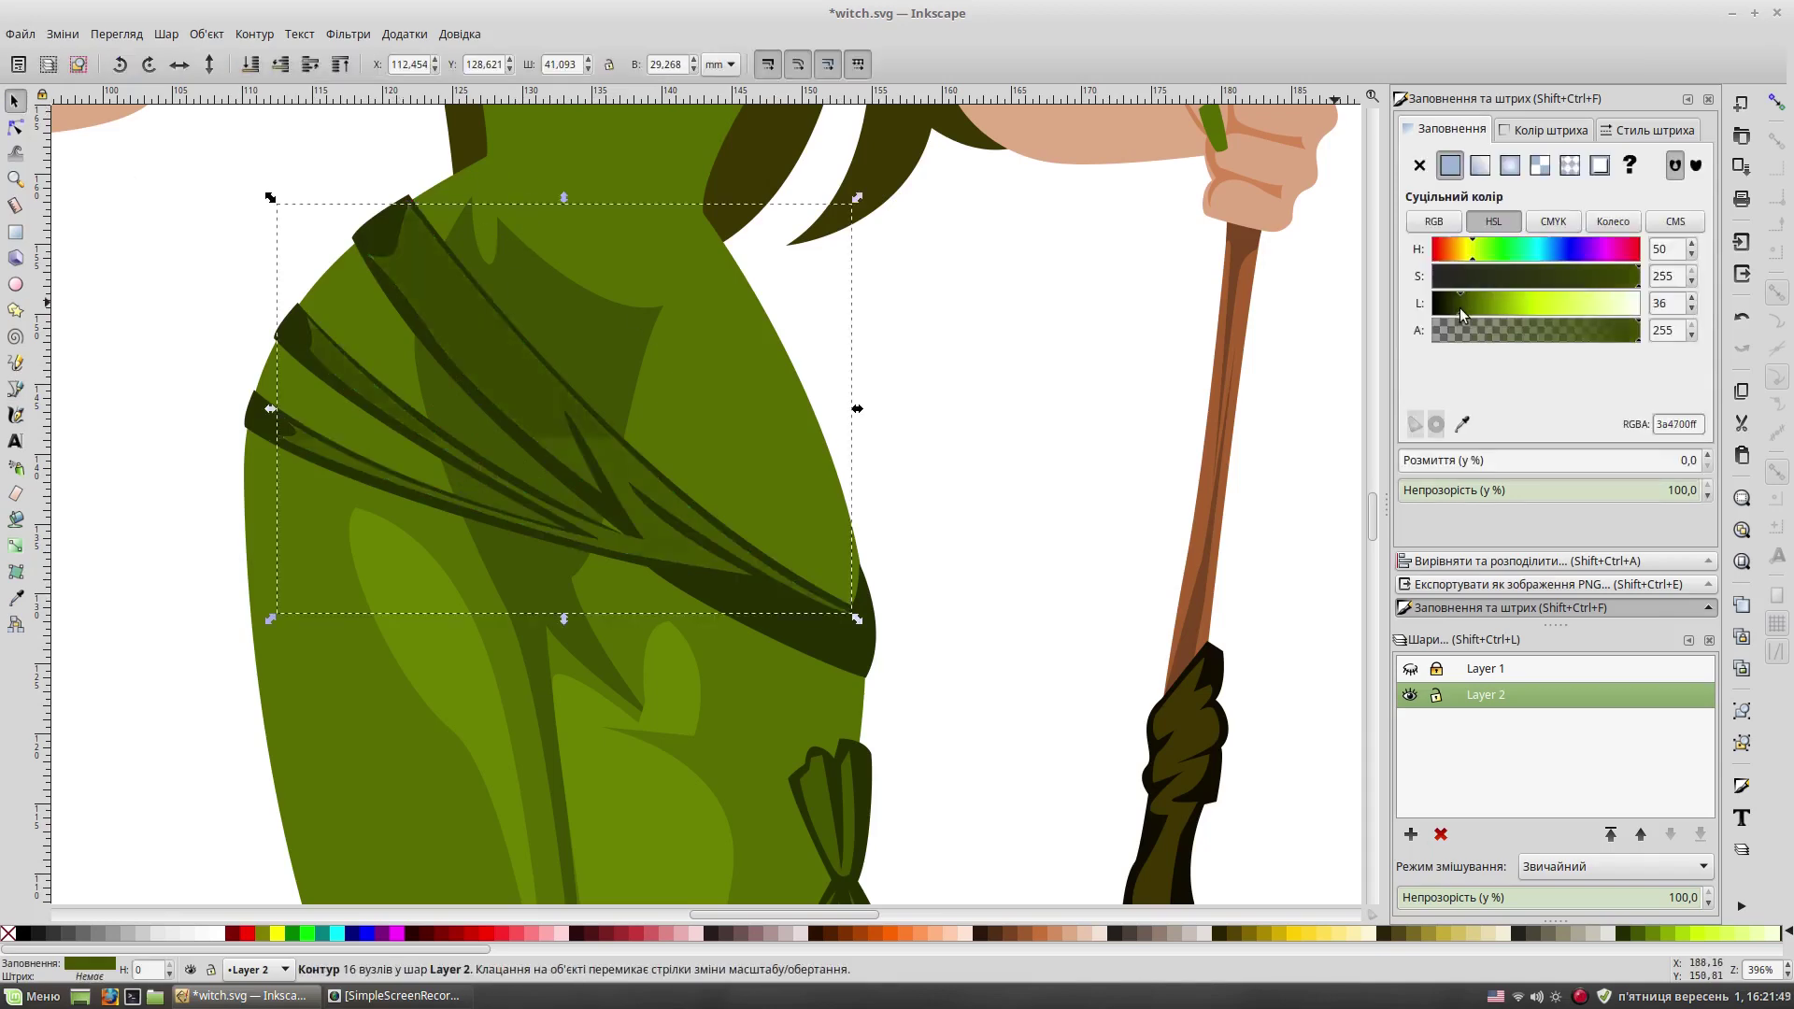
{"action": "left_click", "coordinate": [1057, 608]}
Step: Draw a thin black cord path hanging the pouch from the belt
{"action": "scroll", "coordinate": [944, 513], "scroll_direction": "down", "scroll_amount": 5}
{"action": "scroll", "coordinate": [943, 512], "scroll_direction": "right", "scroll_amount": 2}
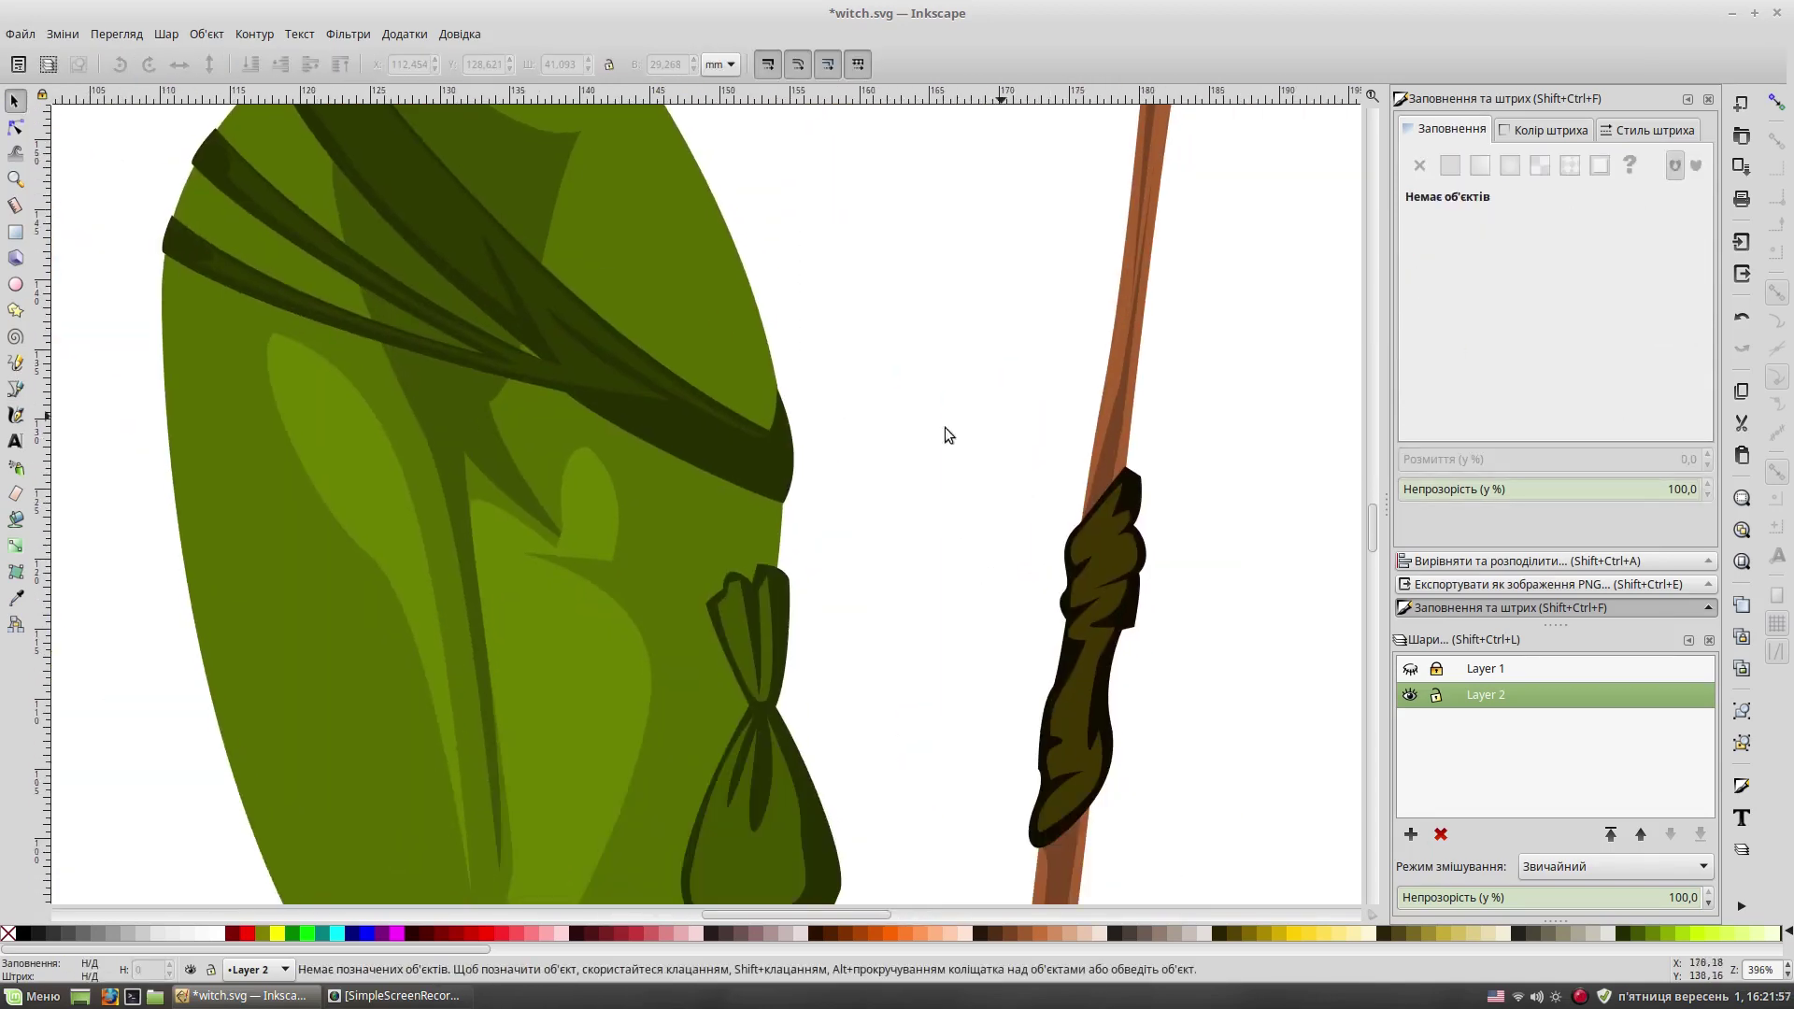
{"action": "key", "text": "b"}
{"action": "left_click_drag", "start_coordinate": [755, 421], "coordinate": [755, 533]}
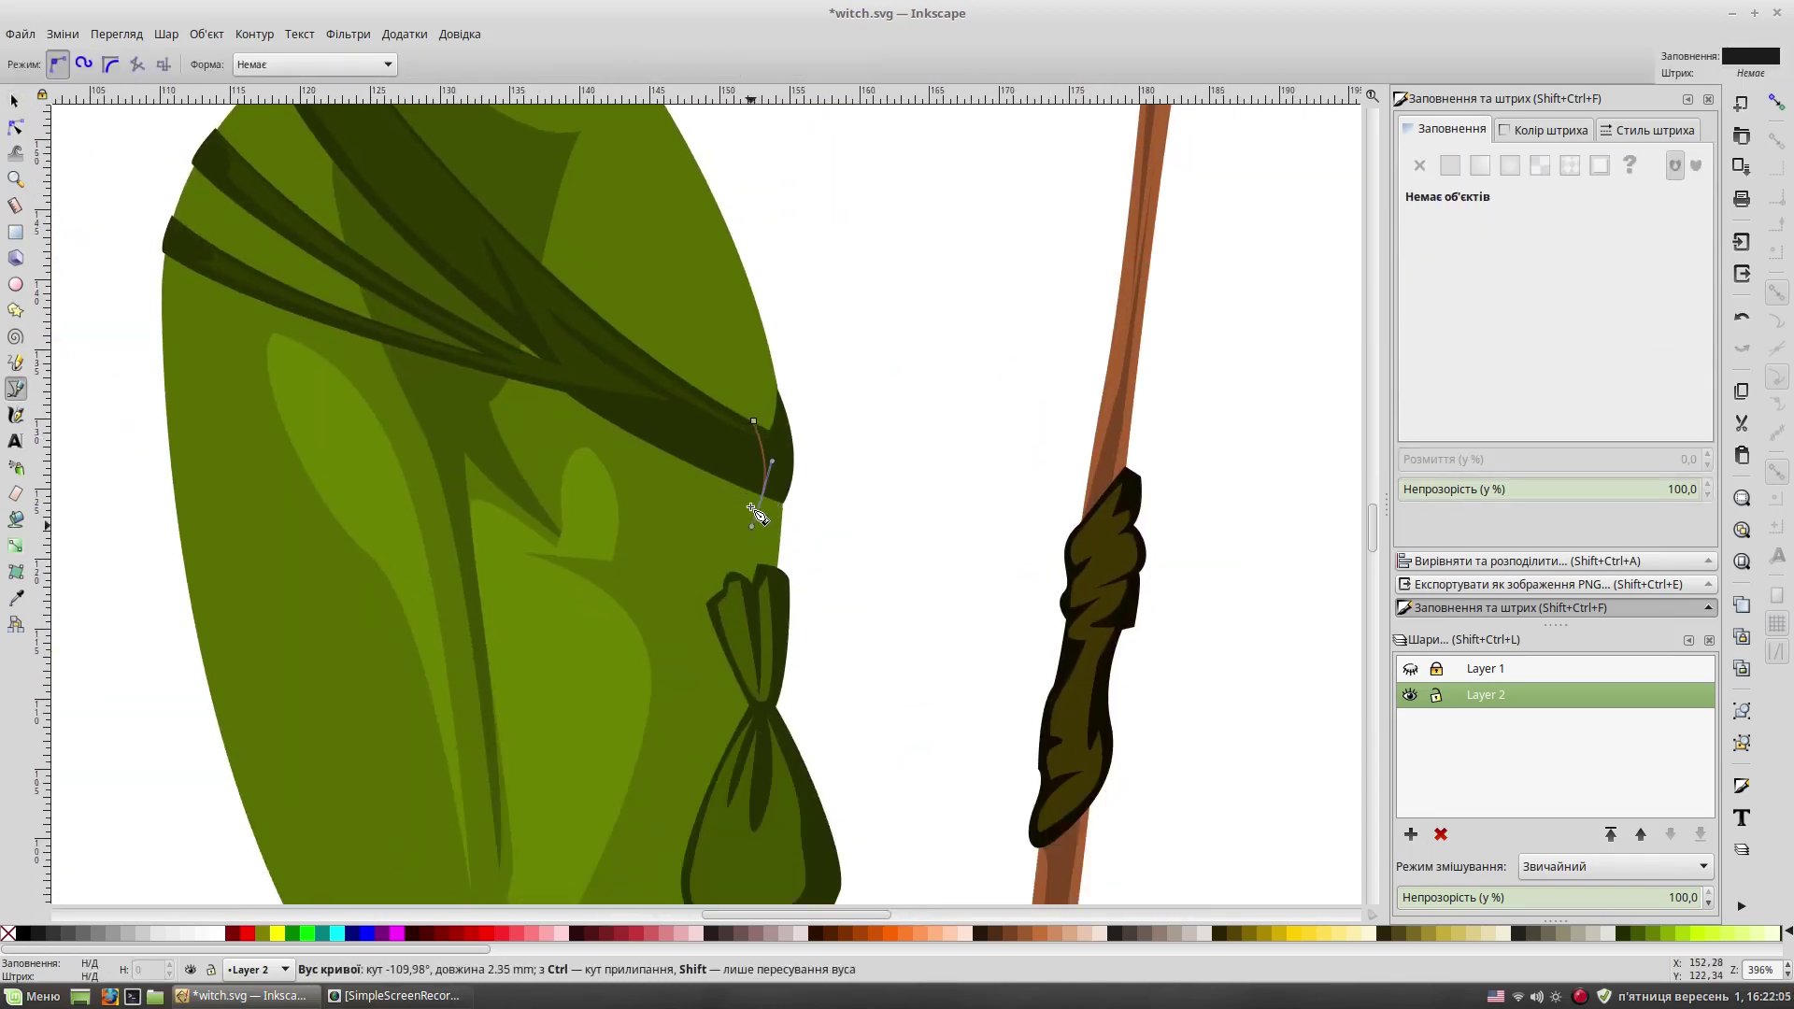
{"action": "key", "text": "Return"}
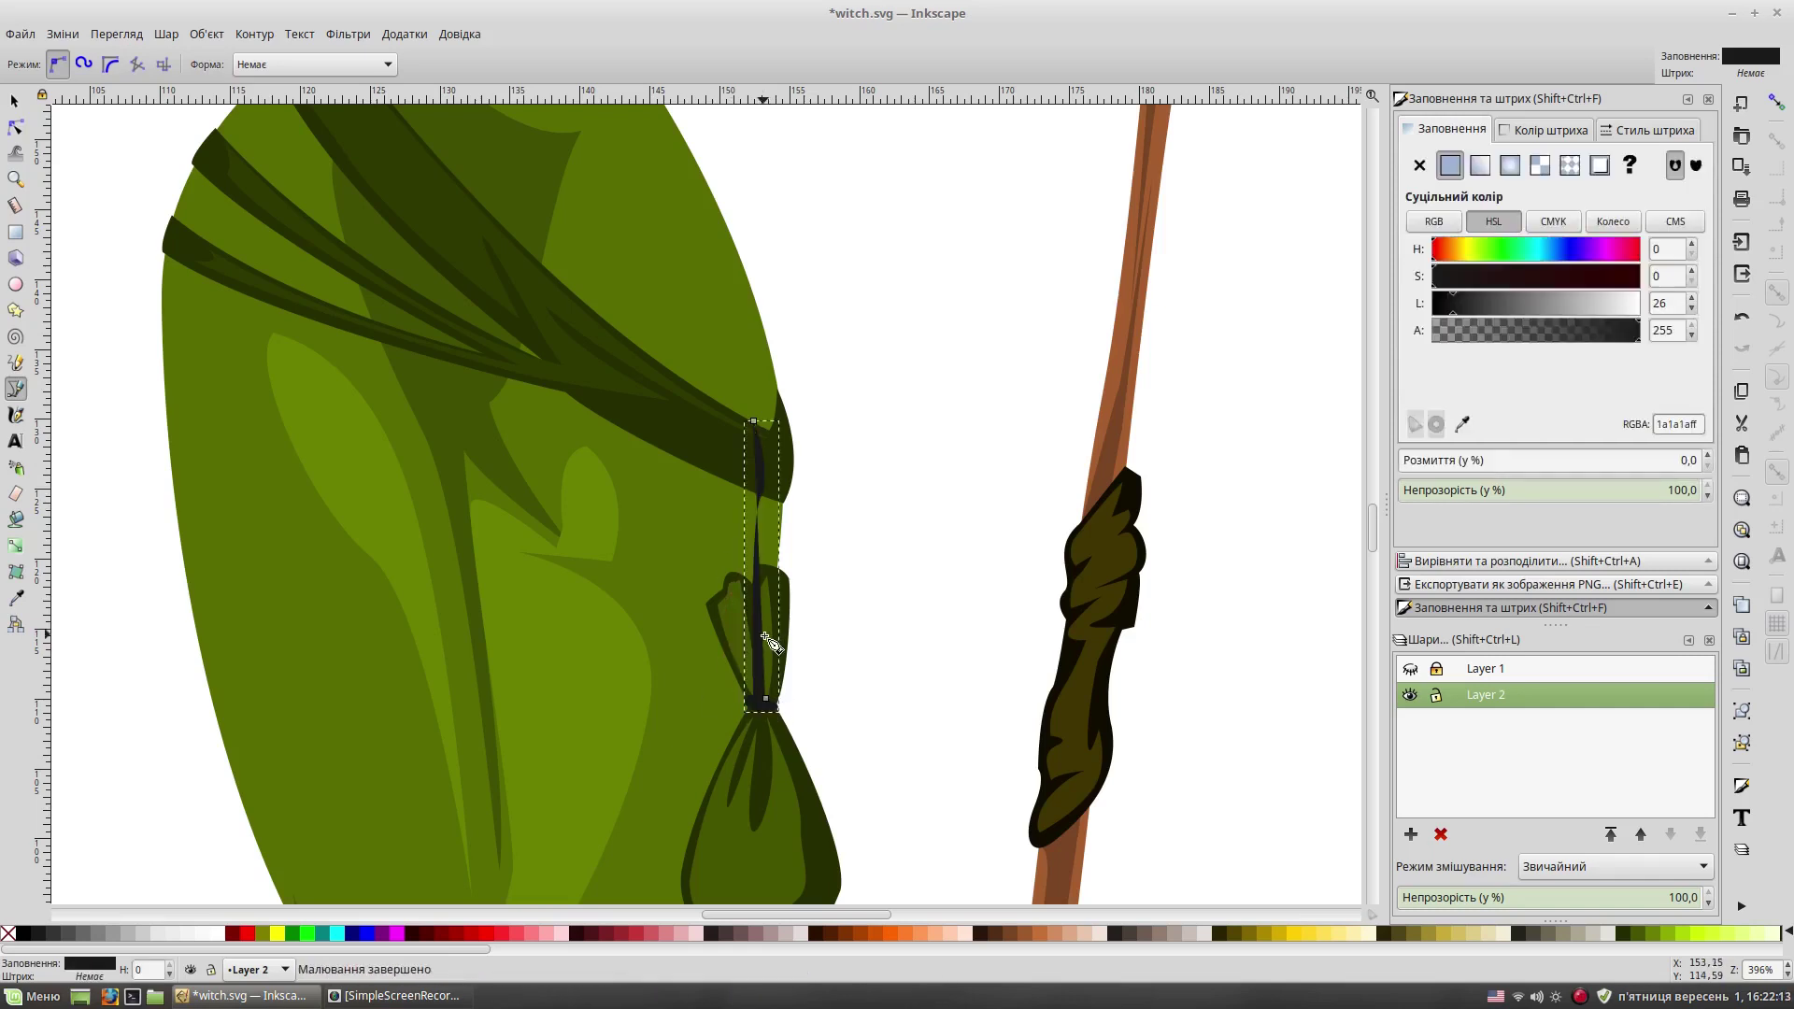
{"action": "left_click", "coordinate": [762, 428]}
{"action": "key", "text": "s"}
{"action": "left_click", "coordinate": [983, 508]}
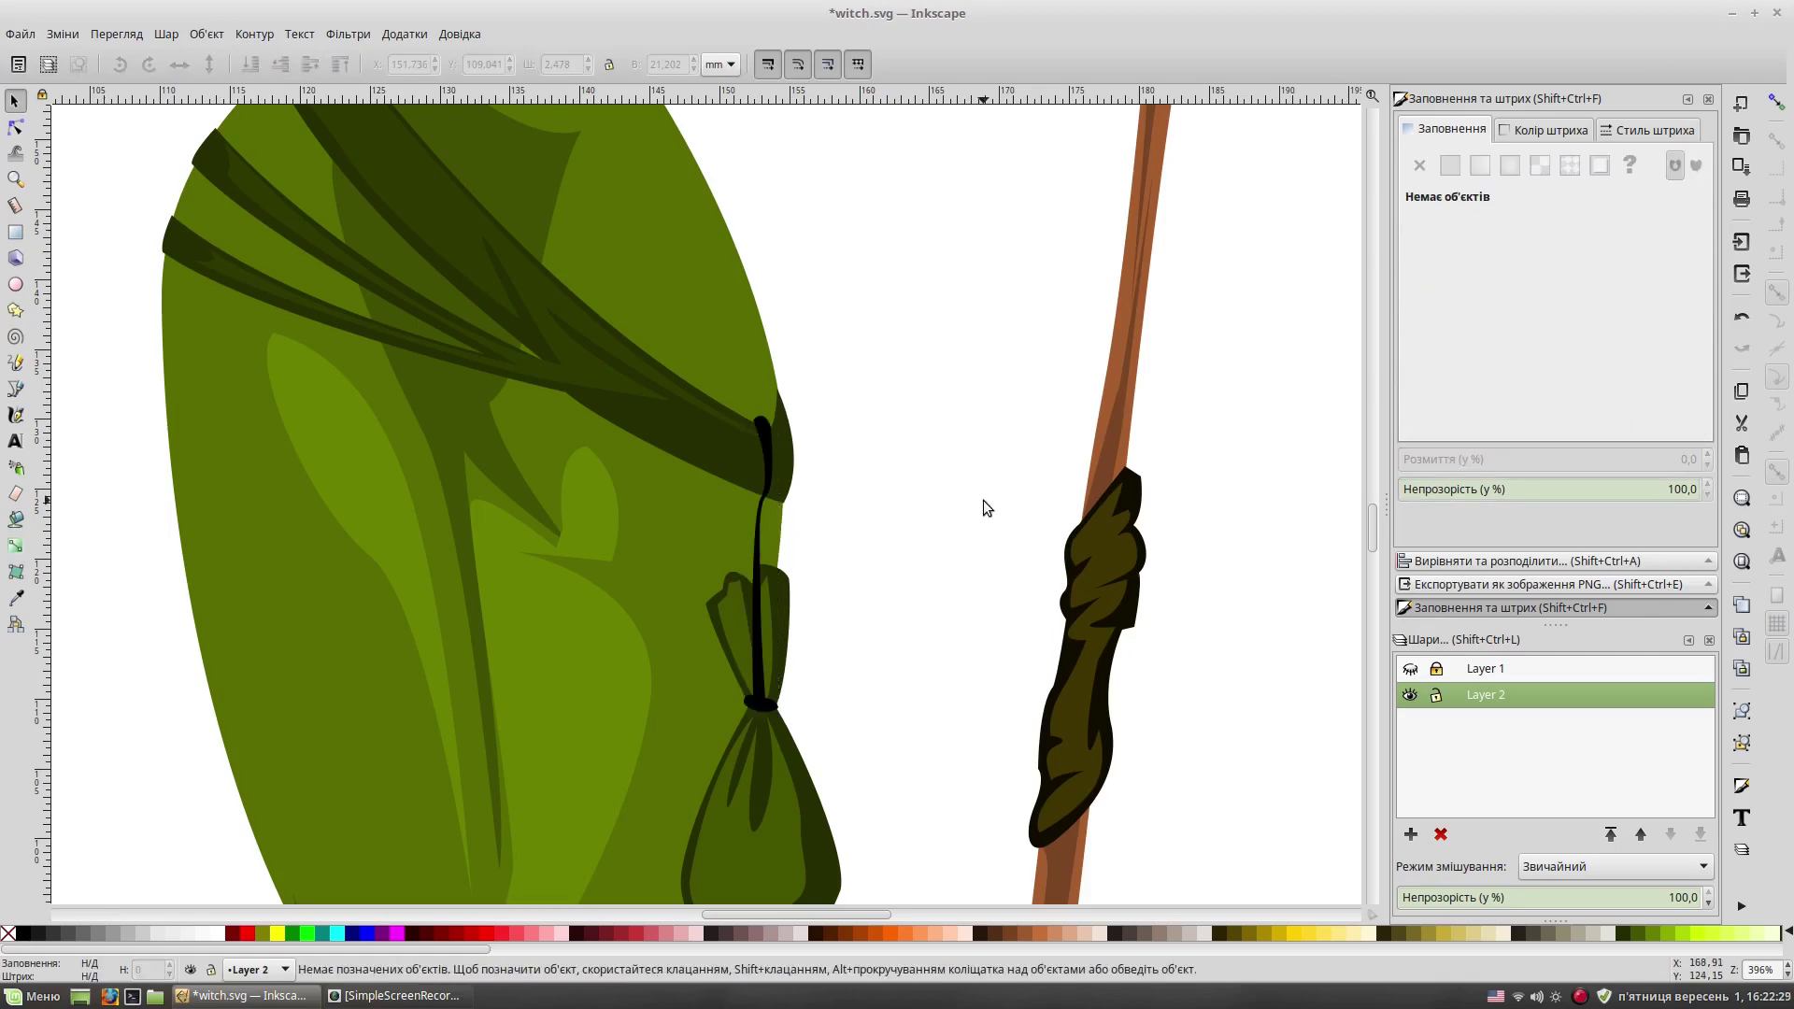
{"action": "scroll", "coordinate": [983, 507], "scroll_direction": "down", "scroll_amount": 3}
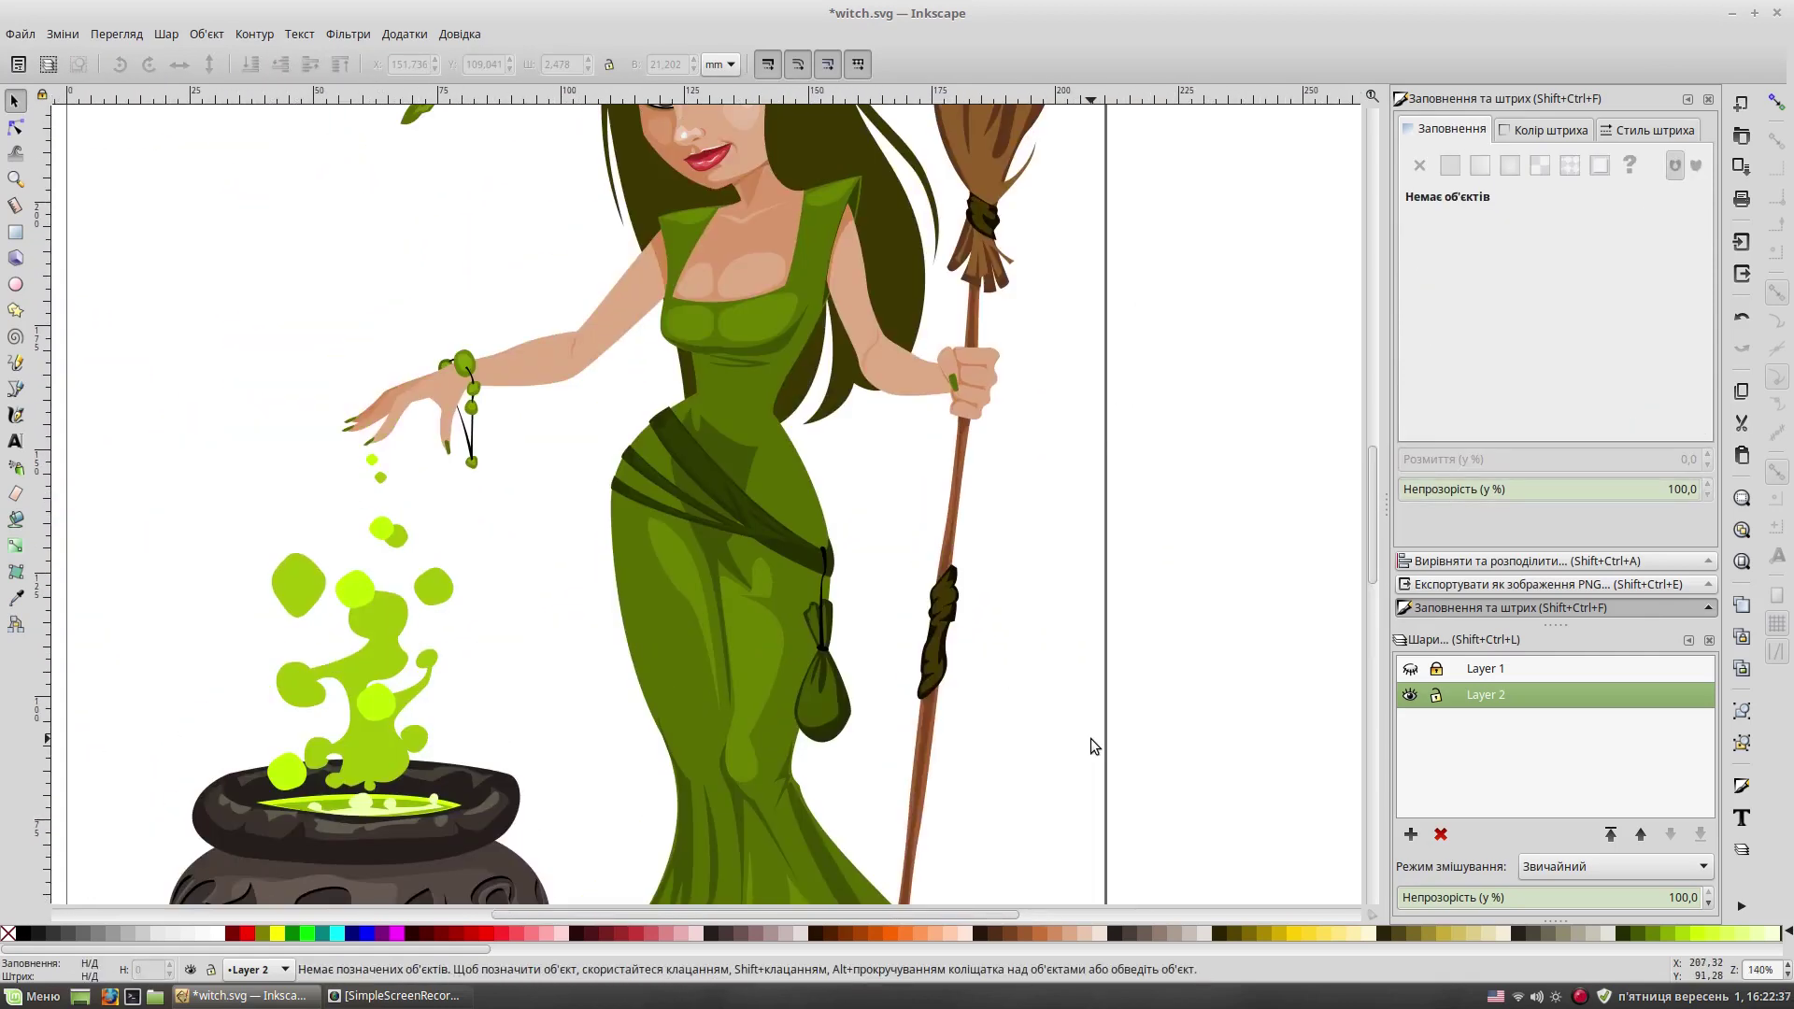
Step: Trace eye-white shapes over both eyes, lowering the left one beneath the iris
{"action": "key", "text": "minus"}
{"action": "key", "text": "minus"}
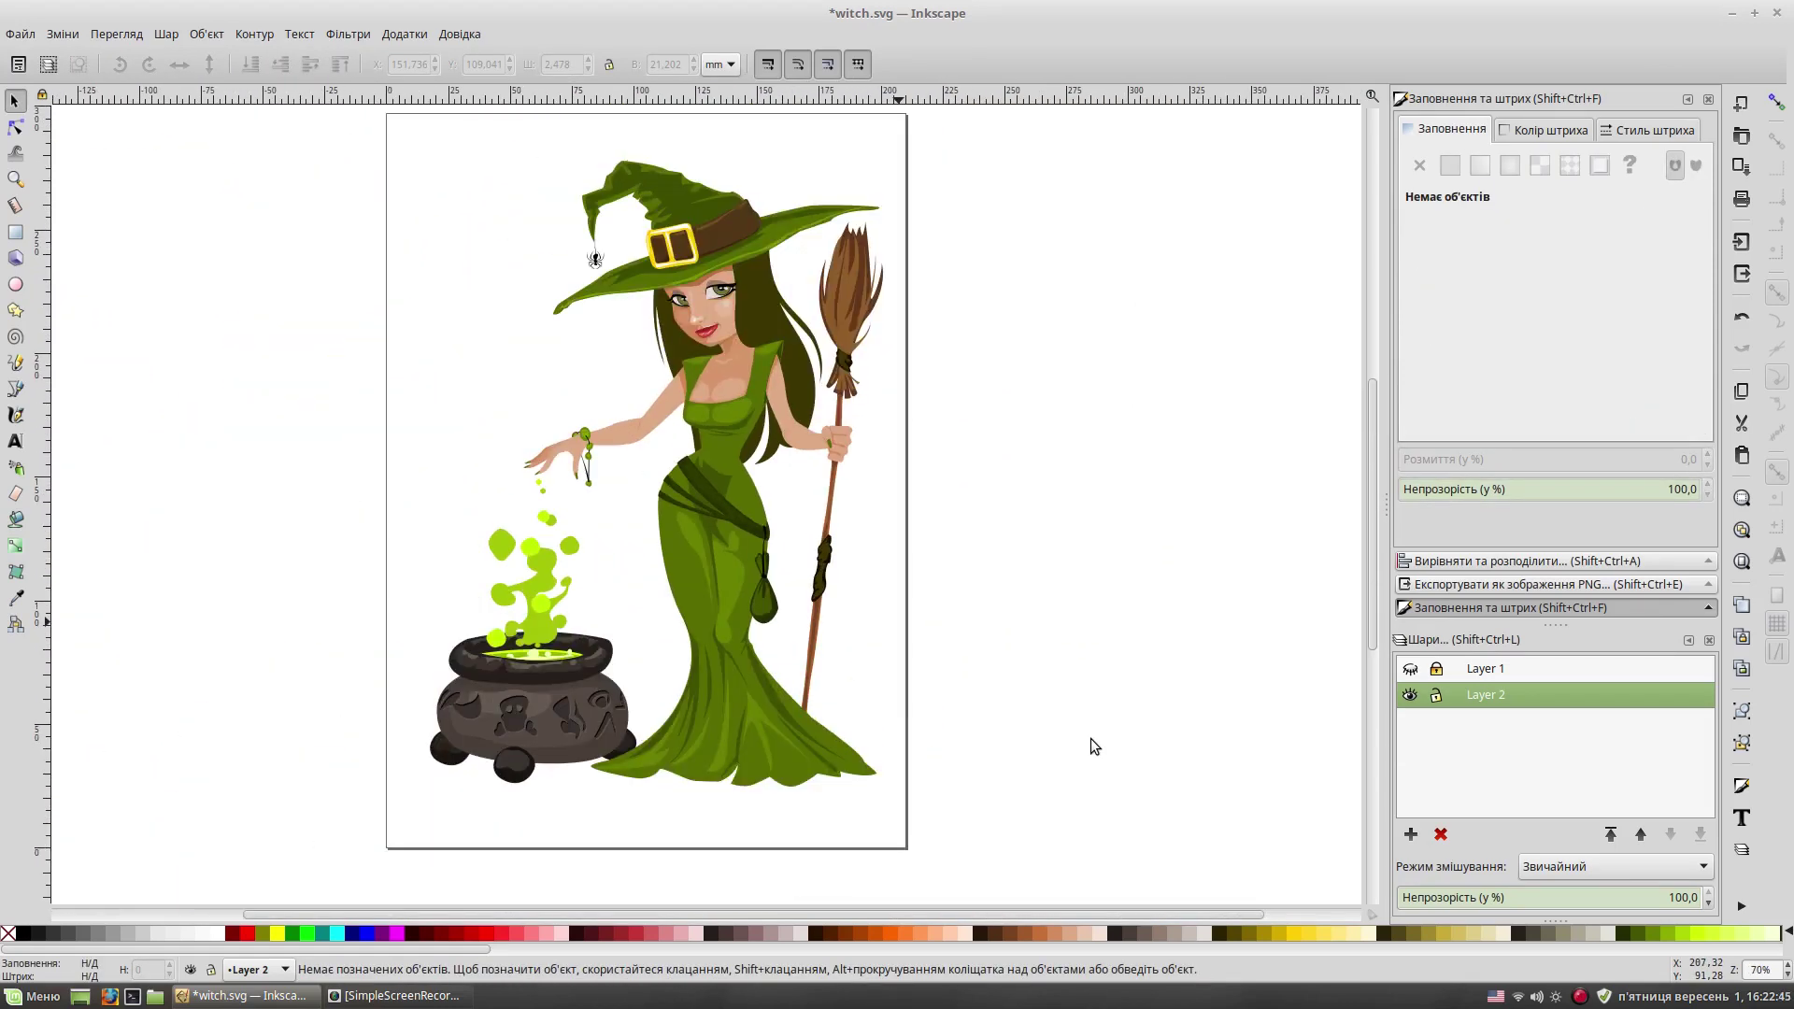
{"action": "key", "text": "plus"}
{"action": "key", "text": "plus"}
{"action": "key", "text": "plus"}
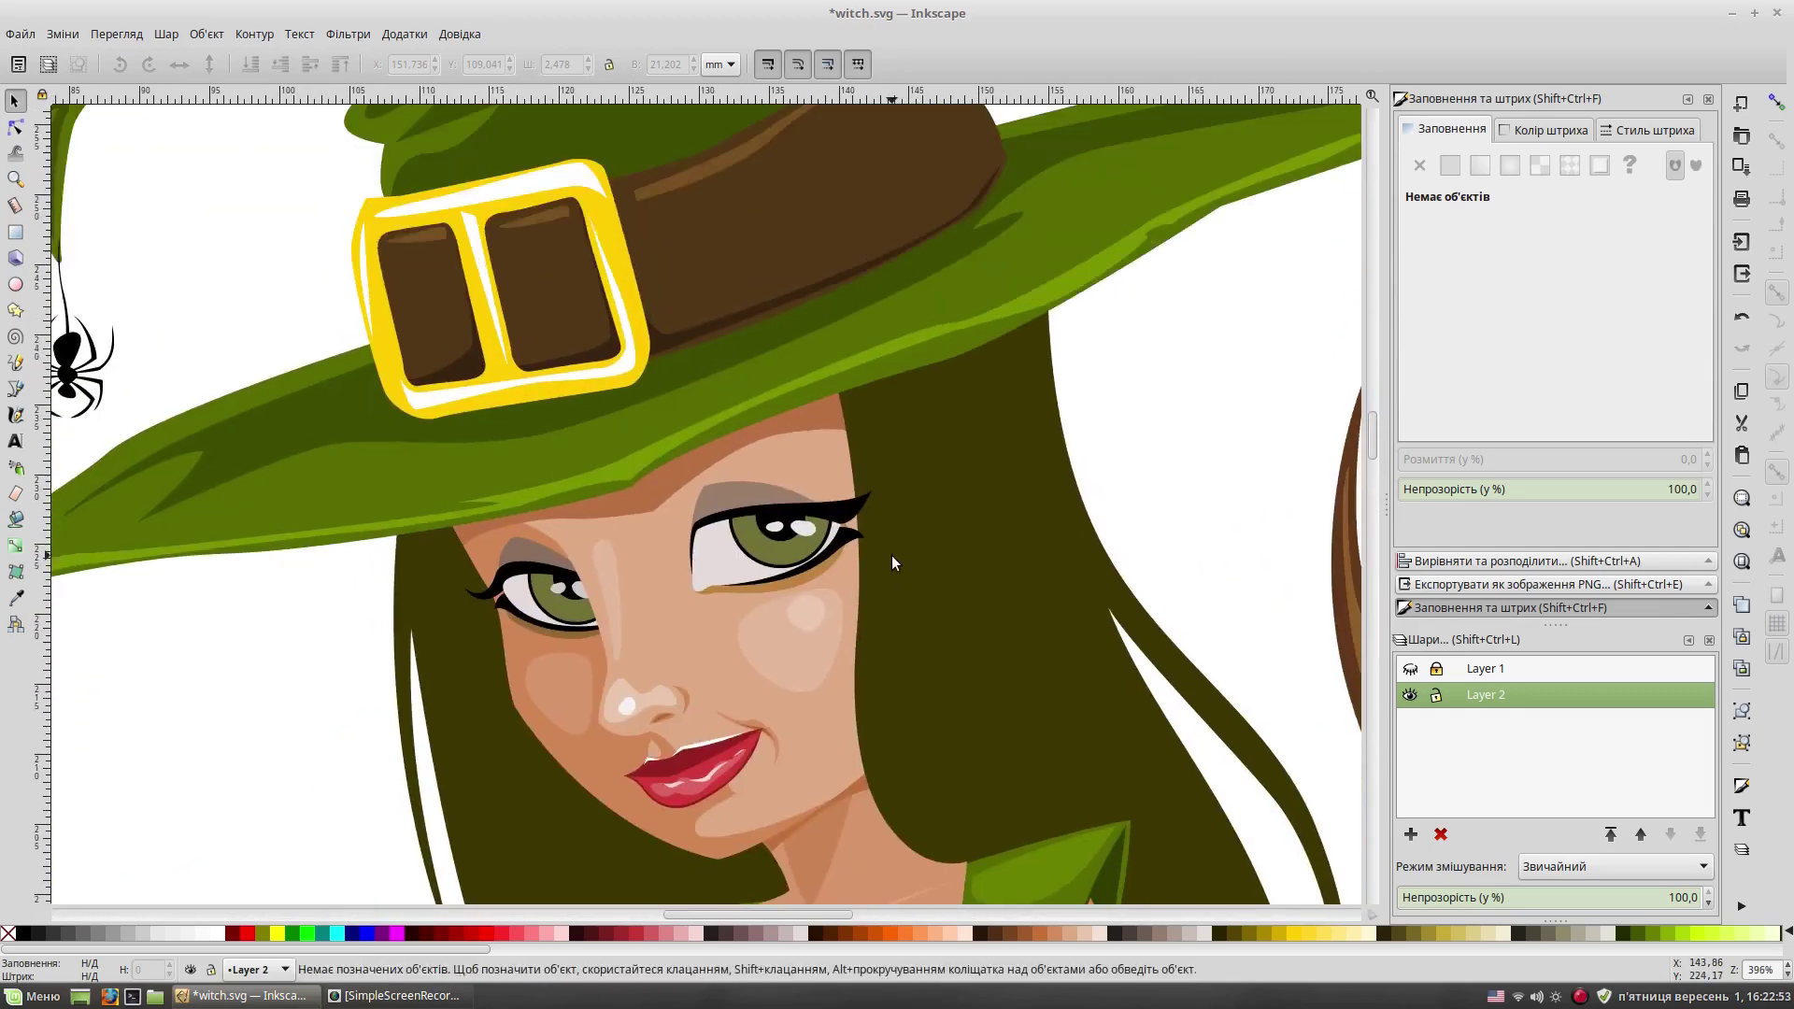
{"action": "key", "text": "plus"}
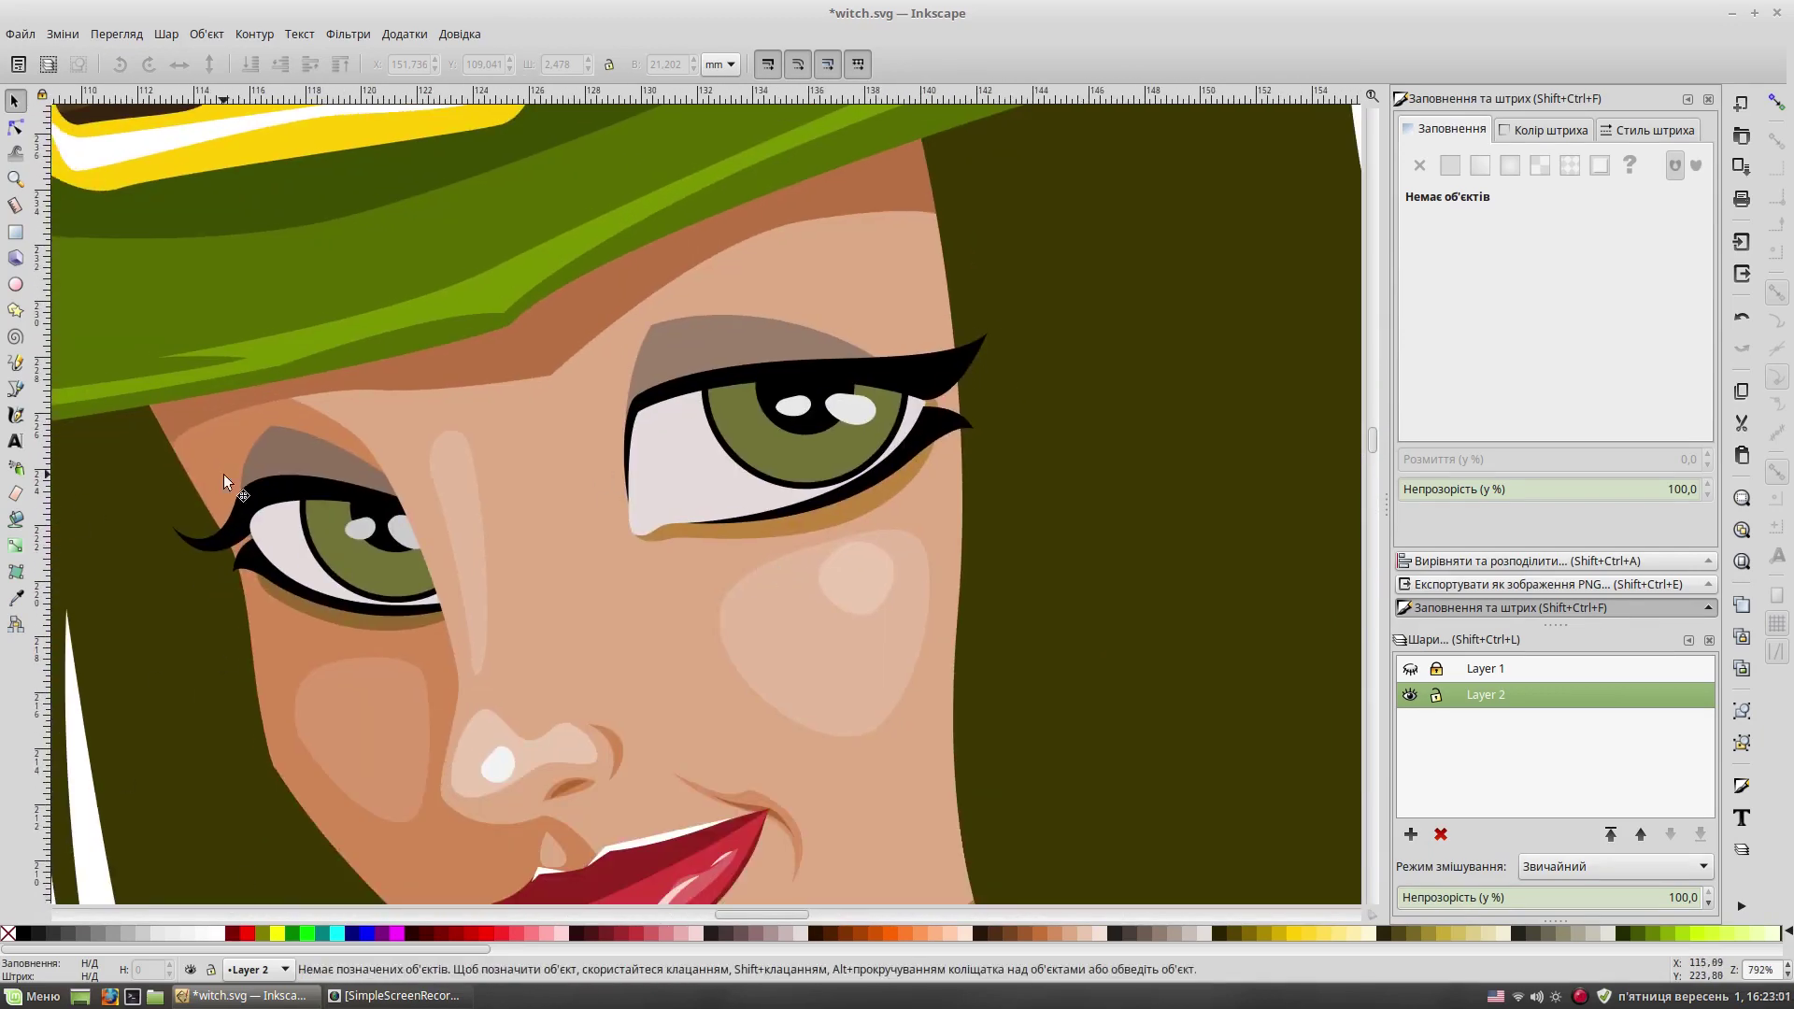
{"action": "key", "text": "b"}
{"action": "left_click", "coordinate": [716, 408]}
{"action": "left_click", "coordinate": [674, 508]}
{"action": "mouse_move", "coordinate": [869, 495]}
{"action": "left_mouse_down"}
{"action": "mouse_move", "coordinate": [944, 362]}
{"action": "mouse_move", "coordinate": [921, 393]}
{"action": "left_mouse_up"}
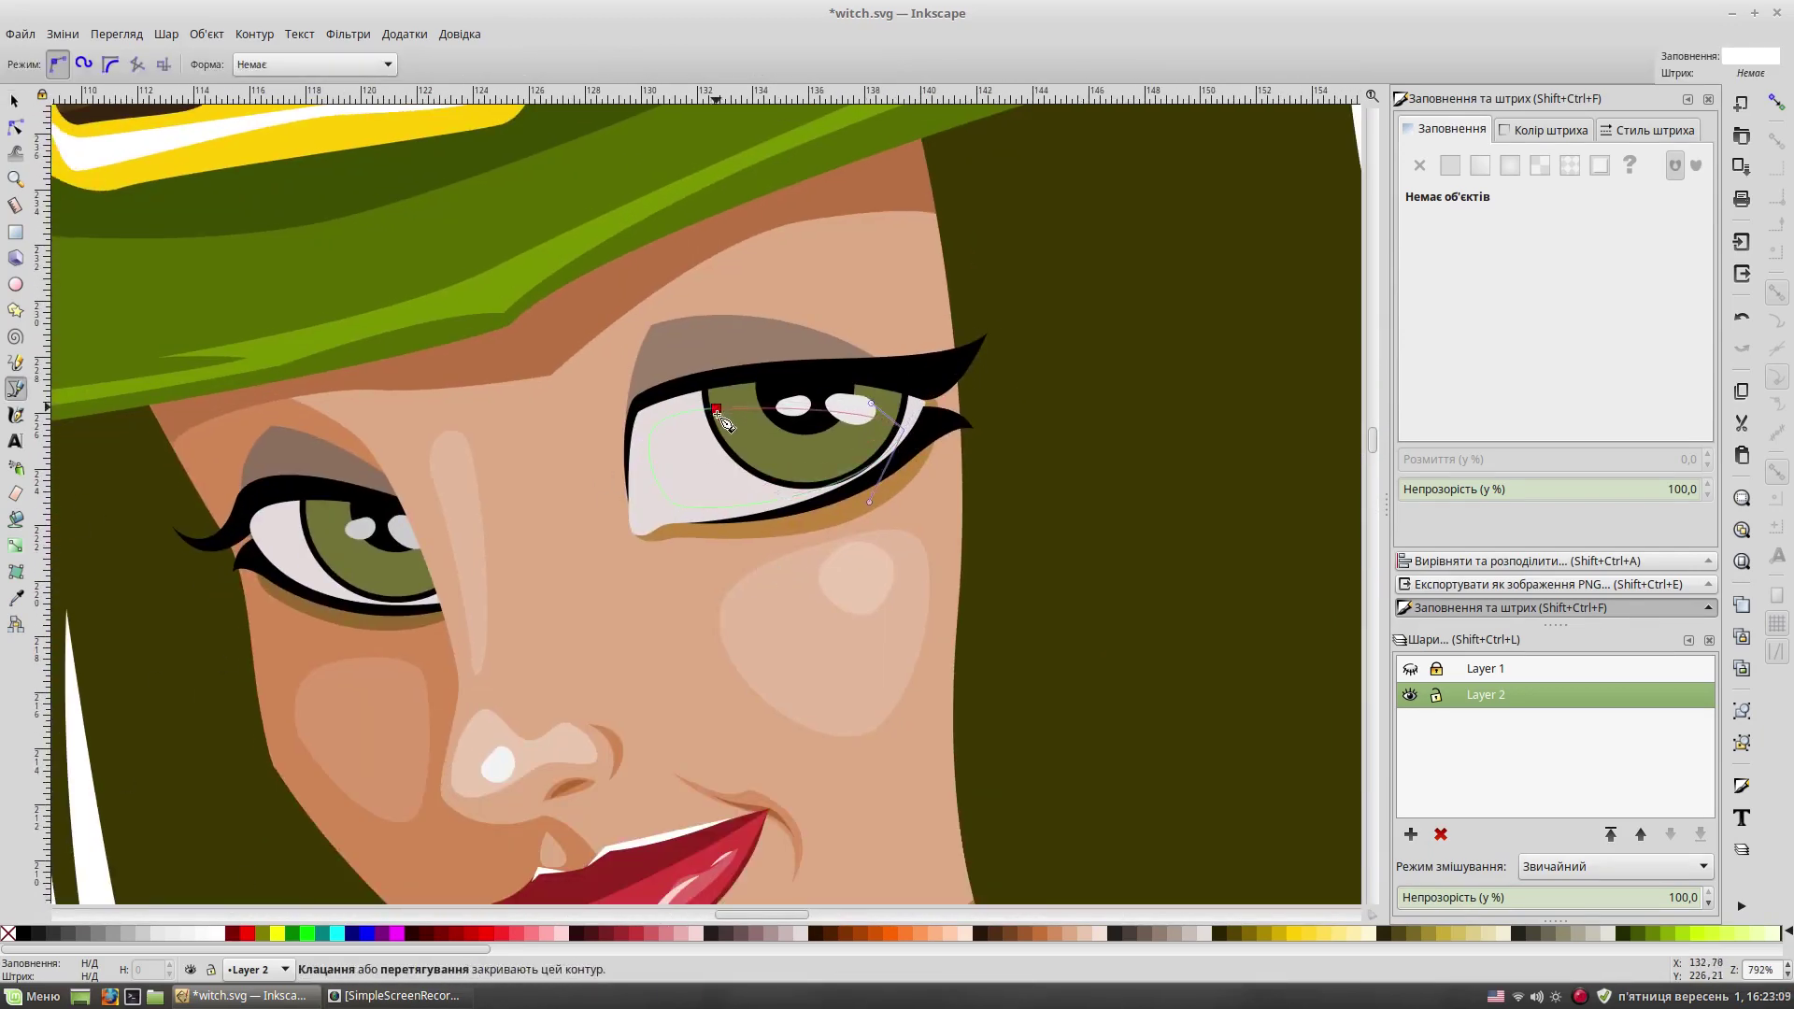
{"action": "left_click", "coordinate": [716, 409]}
{"action": "key", "text": "ctrl+z"}
{"action": "left_click", "coordinate": [313, 513]}
{"action": "left_click_drag", "start_coordinate": [334, 625], "coordinate": [411, 589]}
{"action": "left_click", "coordinate": [314, 514]}
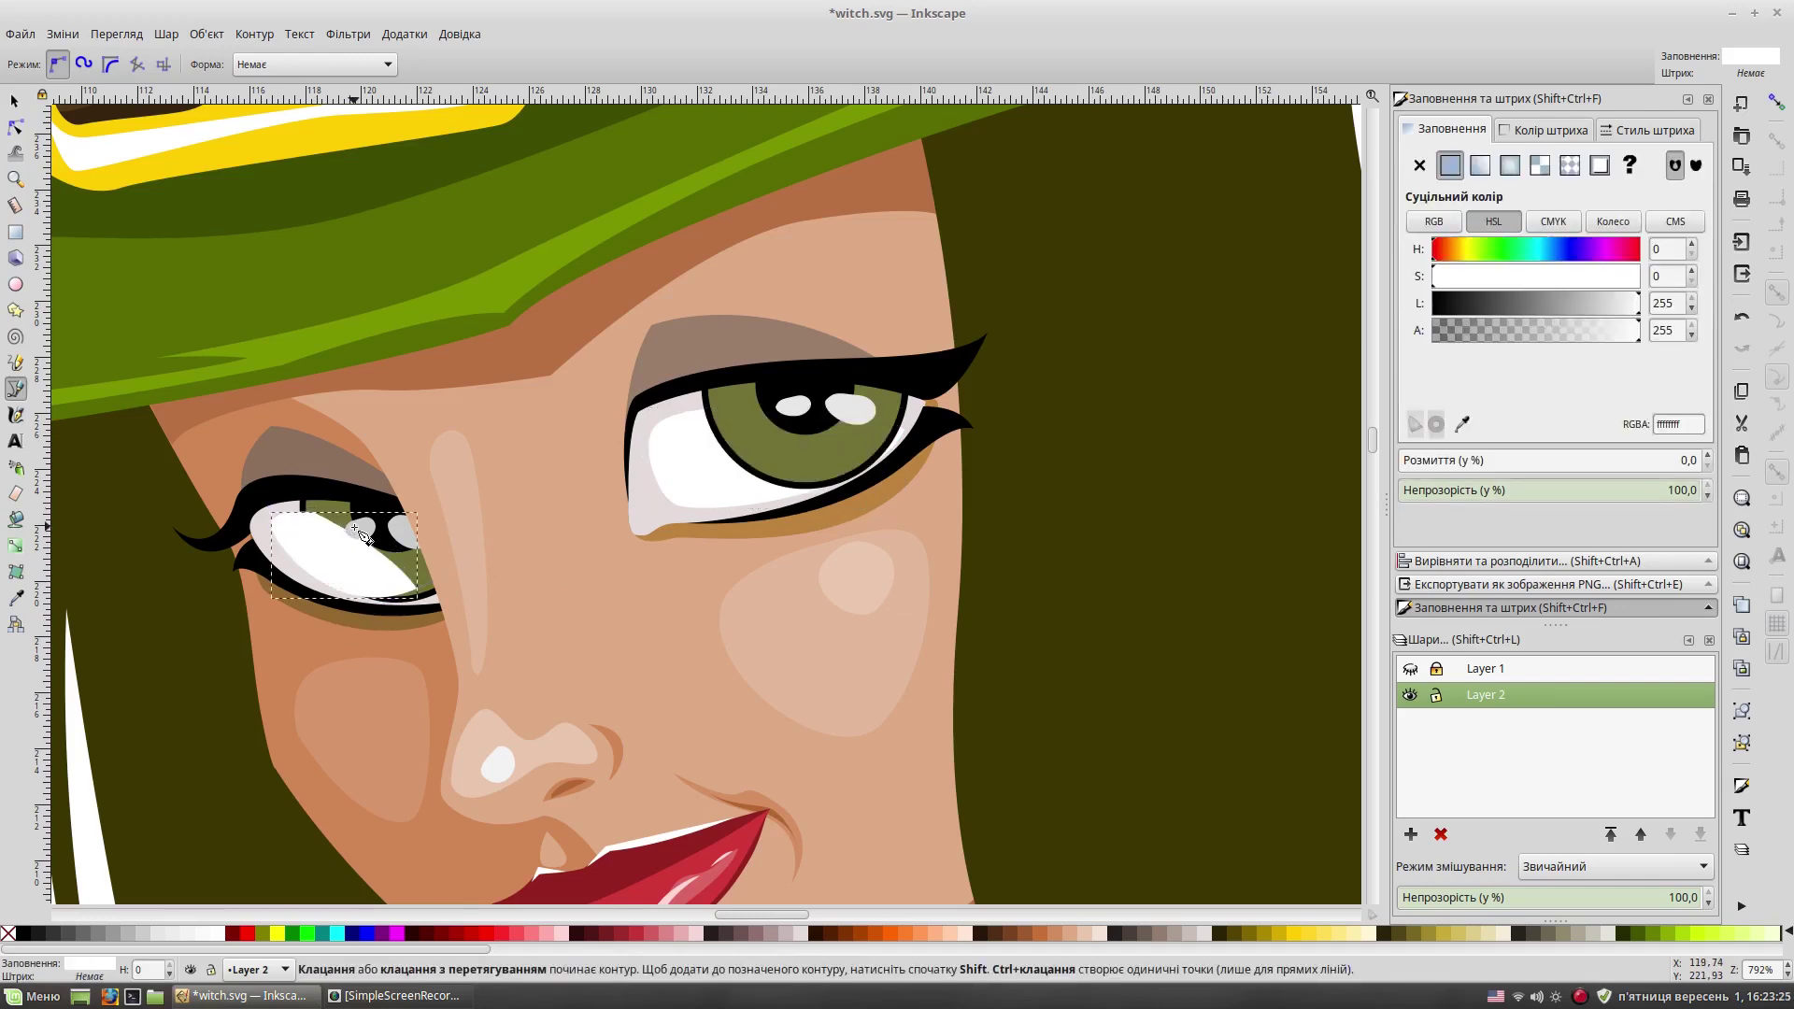
{"action": "key", "text": "Page_Down"}
Step: Trace irises over both eyes, colouring them olive green with the Dropper
{"action": "left_click", "coordinate": [729, 410]}
{"action": "left_click", "coordinate": [883, 402]}
{"action": "left_click_drag", "start_coordinate": [886, 440], "coordinate": [804, 477]}
{"action": "left_click", "coordinate": [729, 409]}
{"action": "key", "text": "d"}
{"action": "left_click", "coordinate": [1520, 304]}
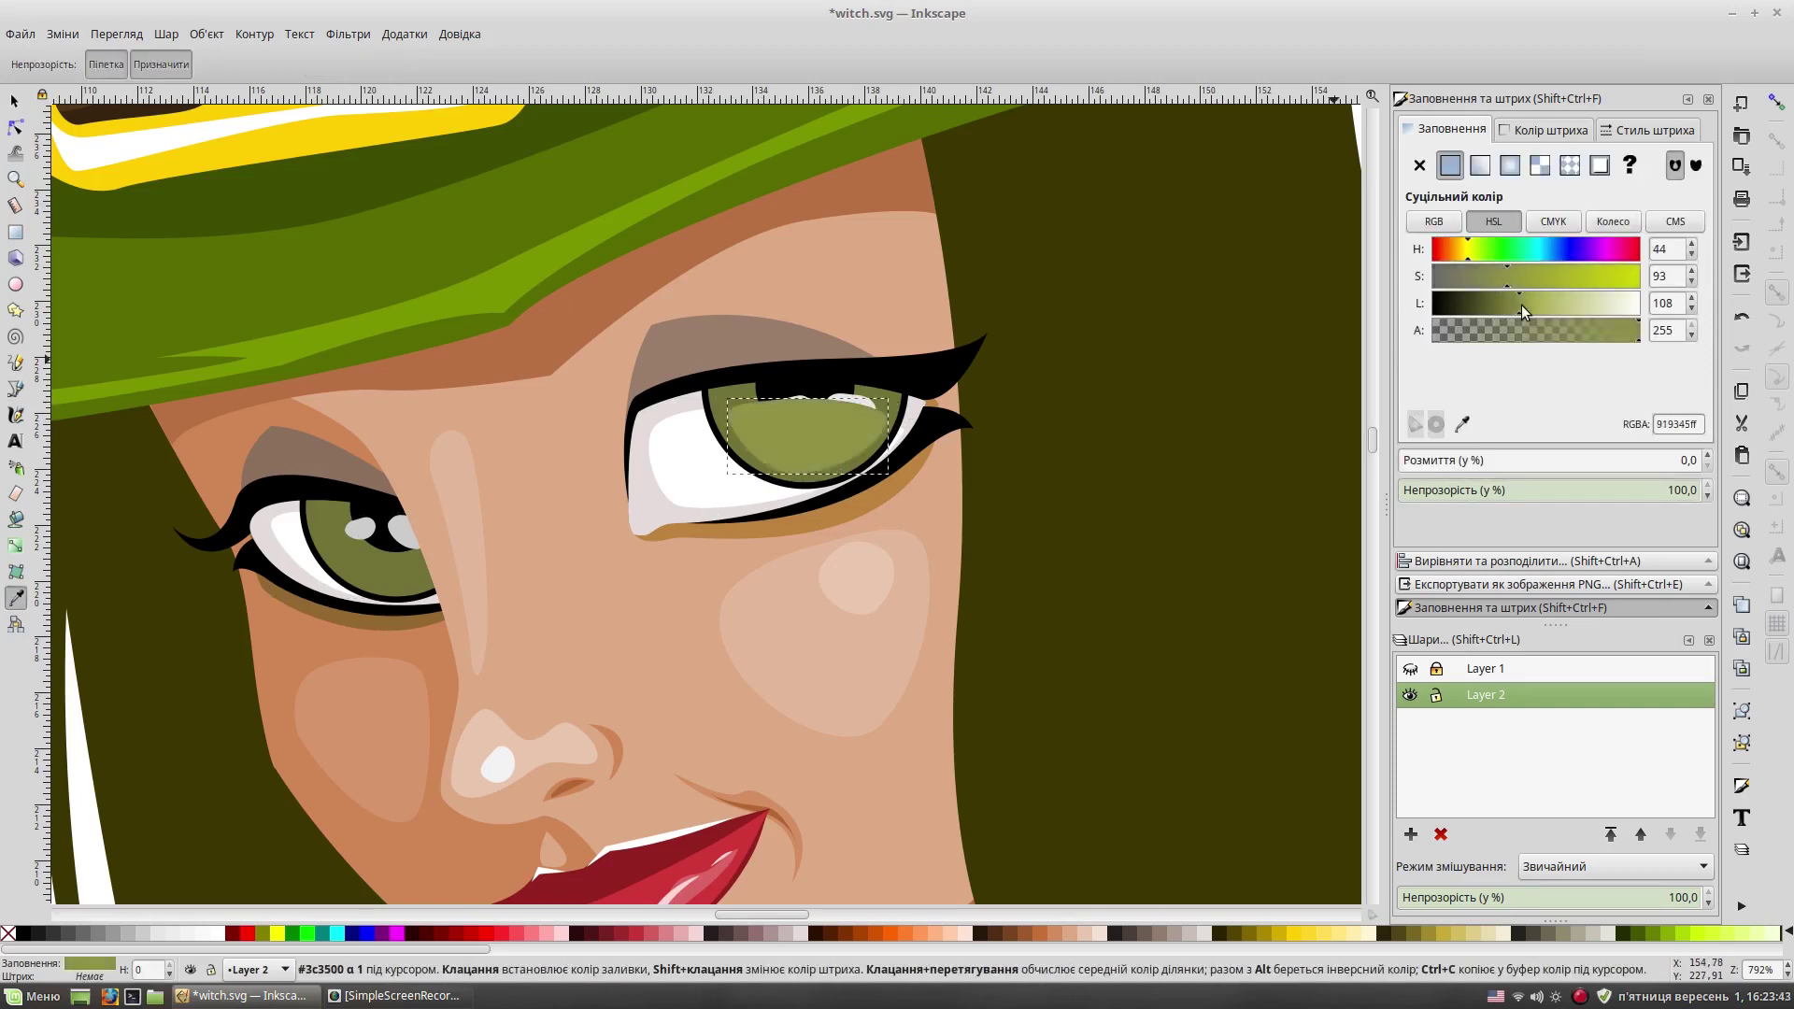
{"action": "key", "text": "b"}
{"action": "left_click", "coordinate": [364, 520]}
{"action": "left_click", "coordinate": [383, 589]}
{"action": "left_click", "coordinate": [364, 520]}
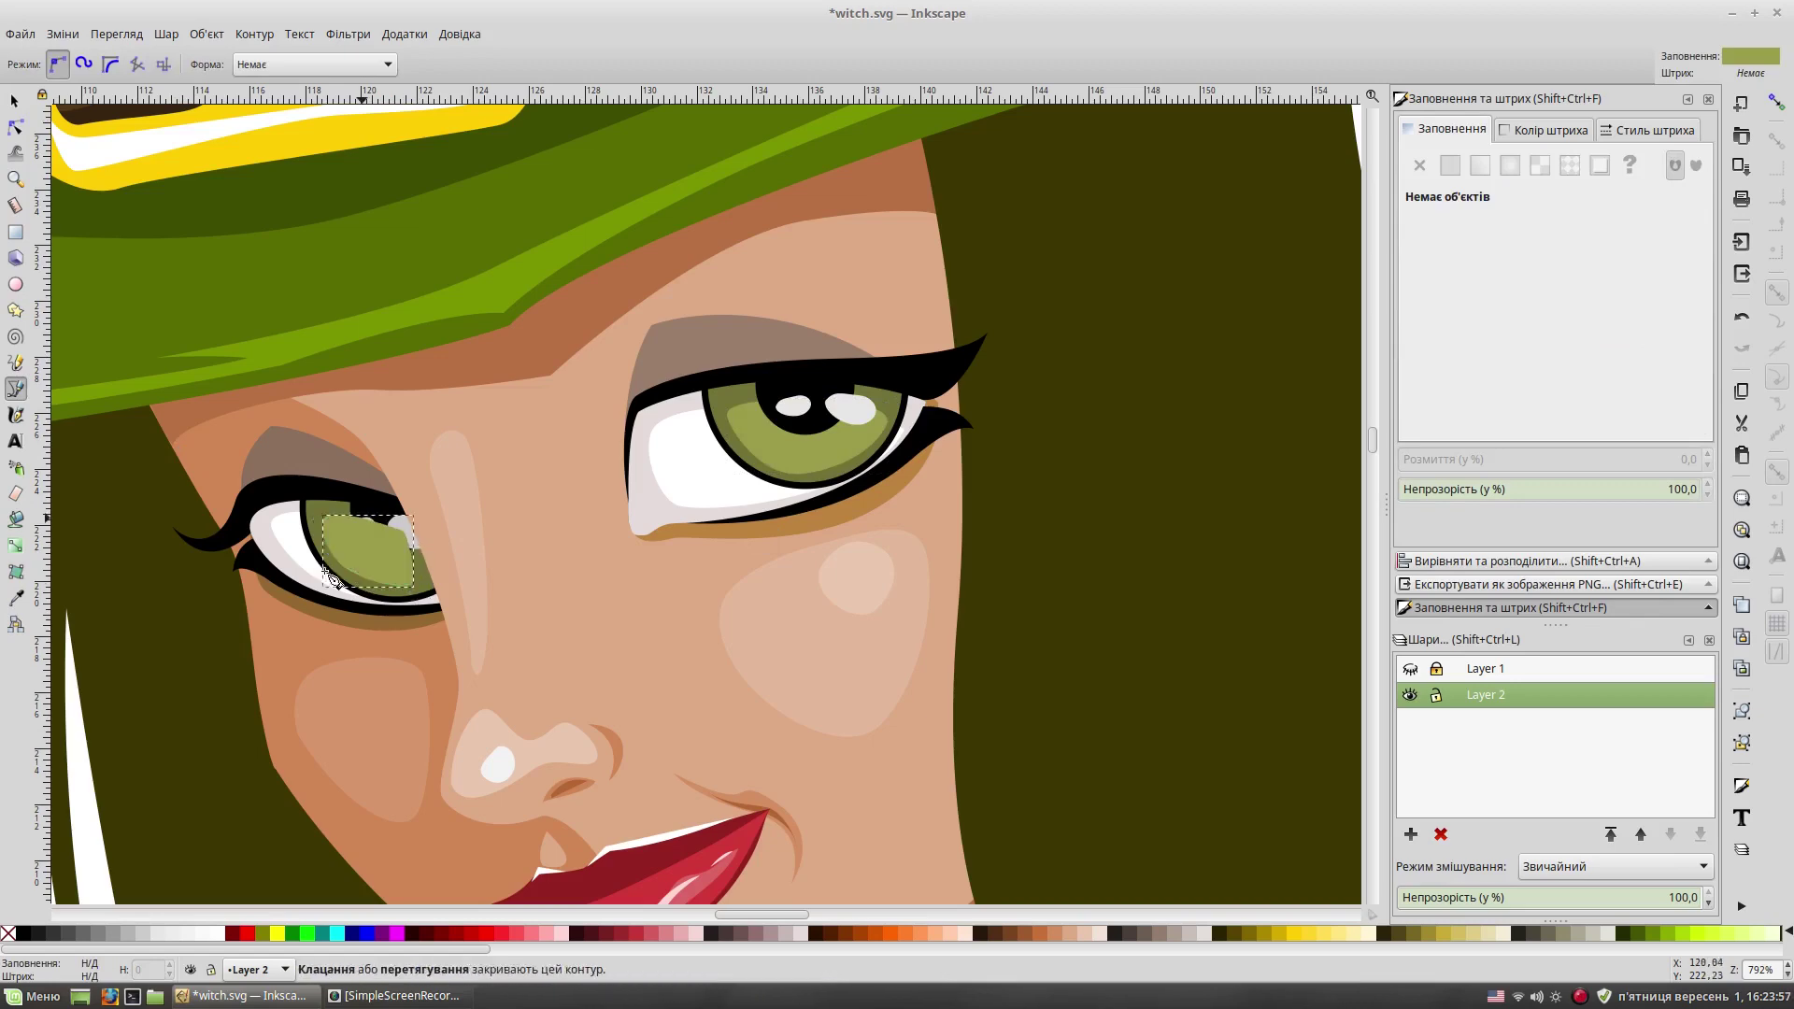
Step: Reorder the right eyeshadow beneath the eye and darken its colour
{"action": "key", "text": "s"}
{"action": "key", "text": "5"}
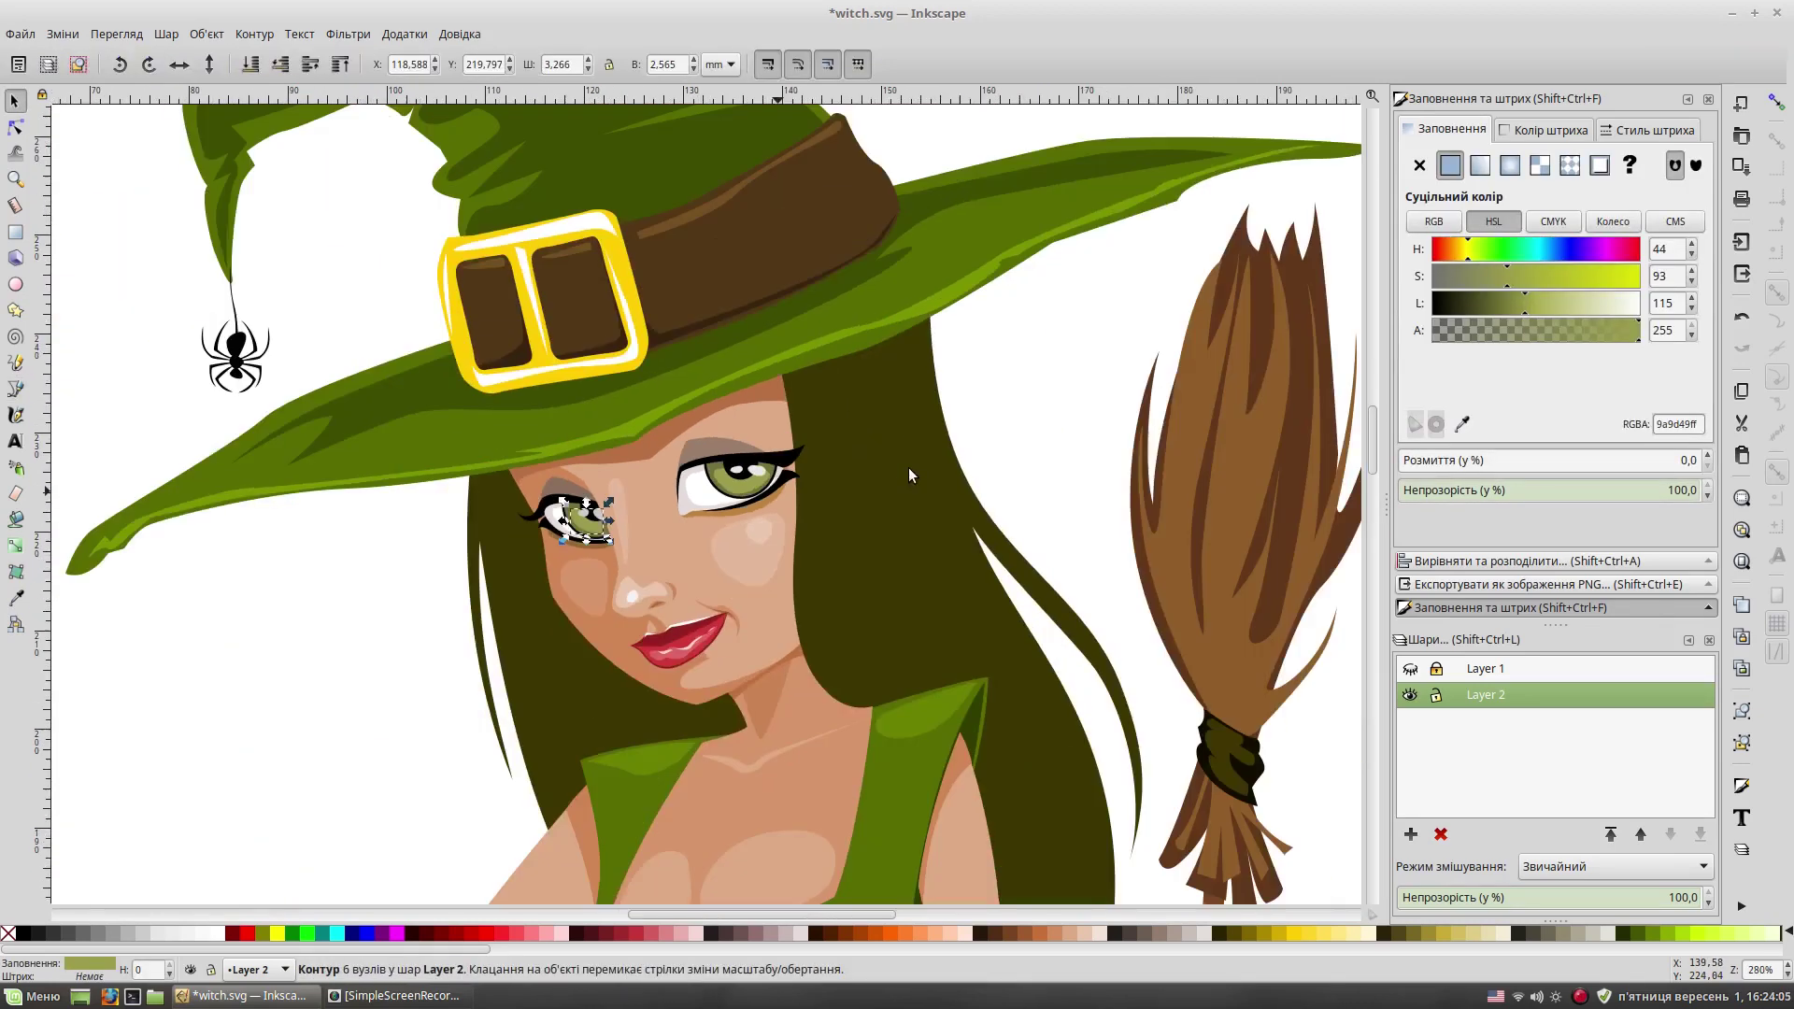
{"action": "key", "text": "Escape"}
{"action": "key", "text": "grave"}
{"action": "left_click", "coordinate": [699, 370]}
{"action": "key", "text": "Home"}
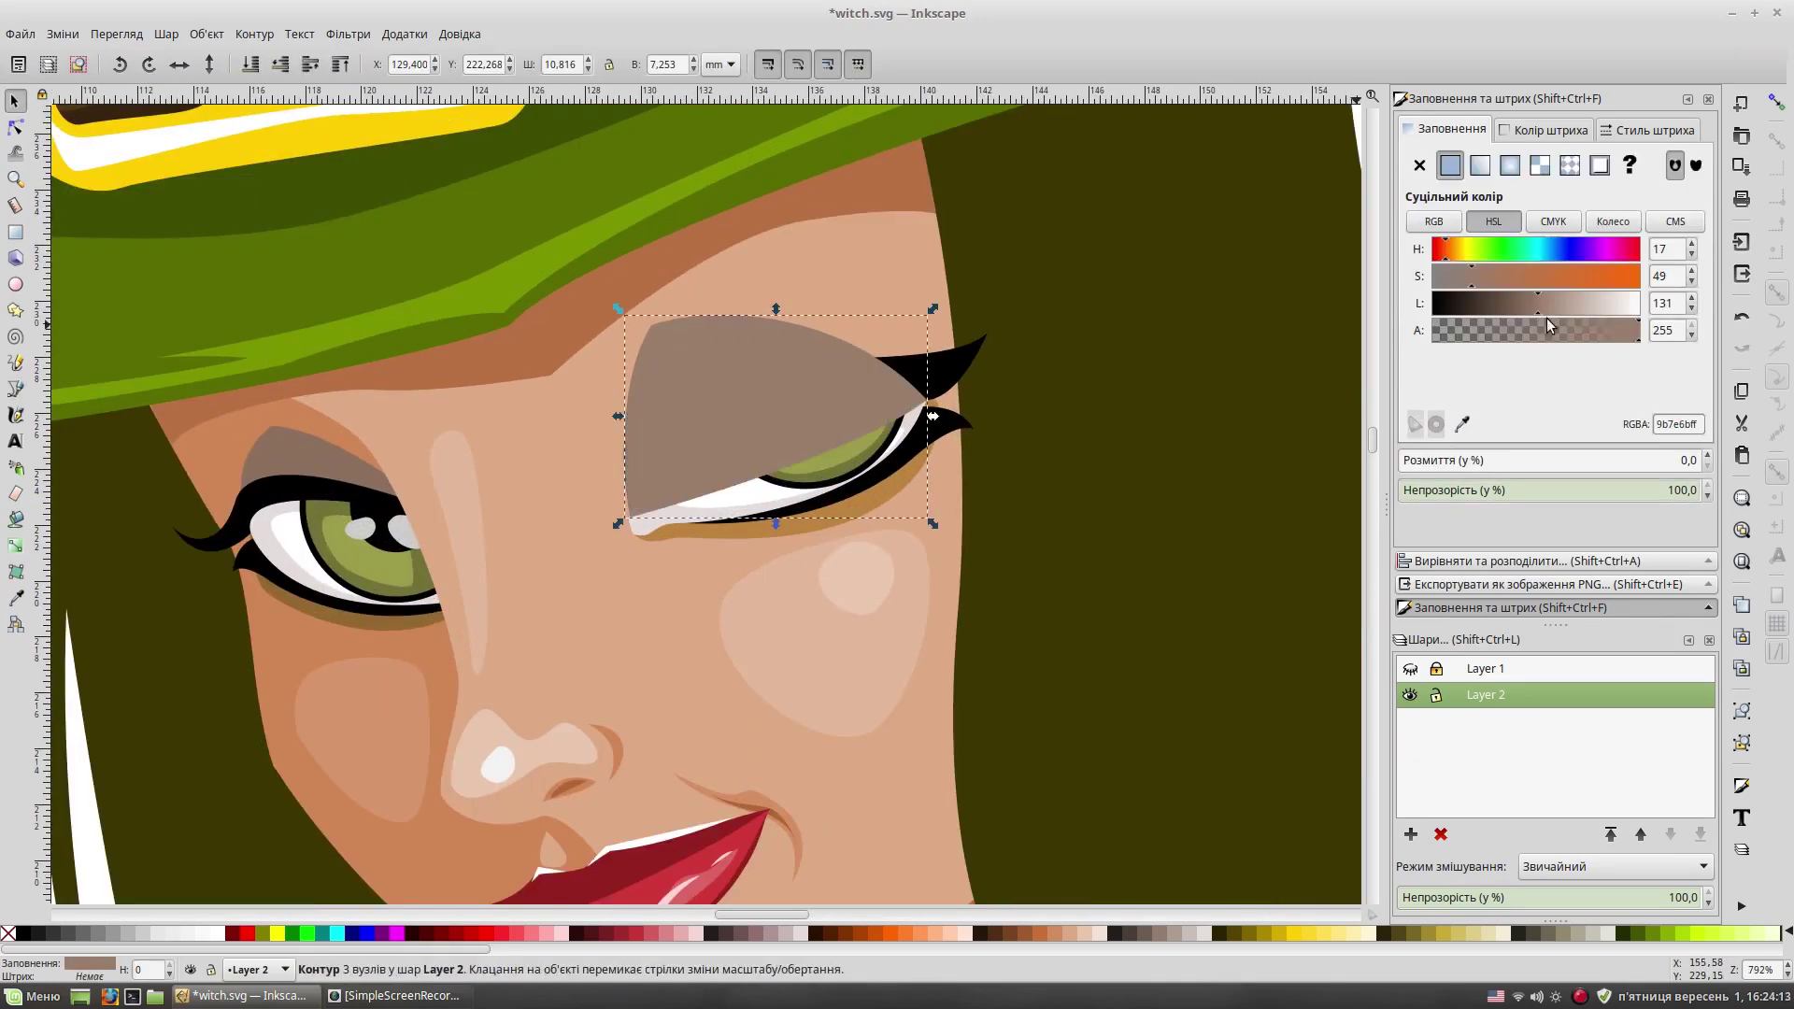
{"action": "left_click_drag", "start_coordinate": [1538, 303], "coordinate": [1521, 303]}
{"action": "left_click_drag", "start_coordinate": [812, 380], "coordinate": [810, 373]}
{"action": "key", "text": "Page_Down"}
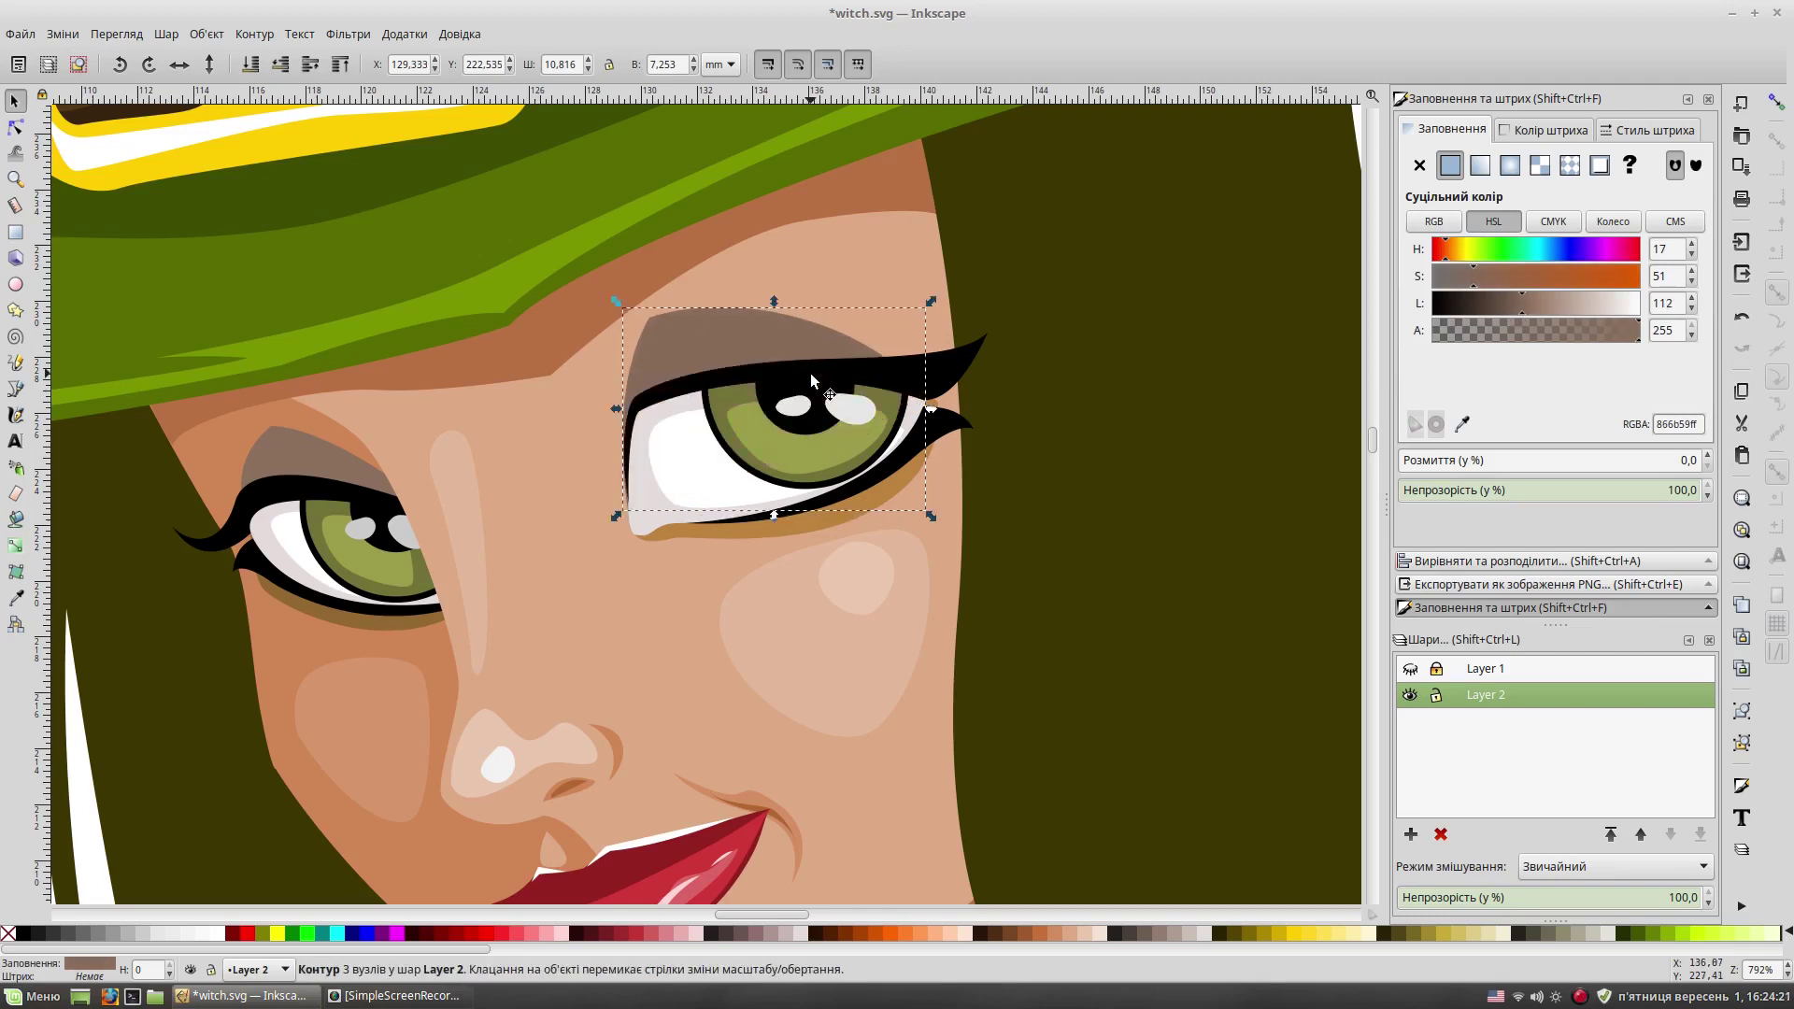
{"action": "key", "text": "Page_Down"}
{"action": "left_click", "coordinate": [1497, 310]}
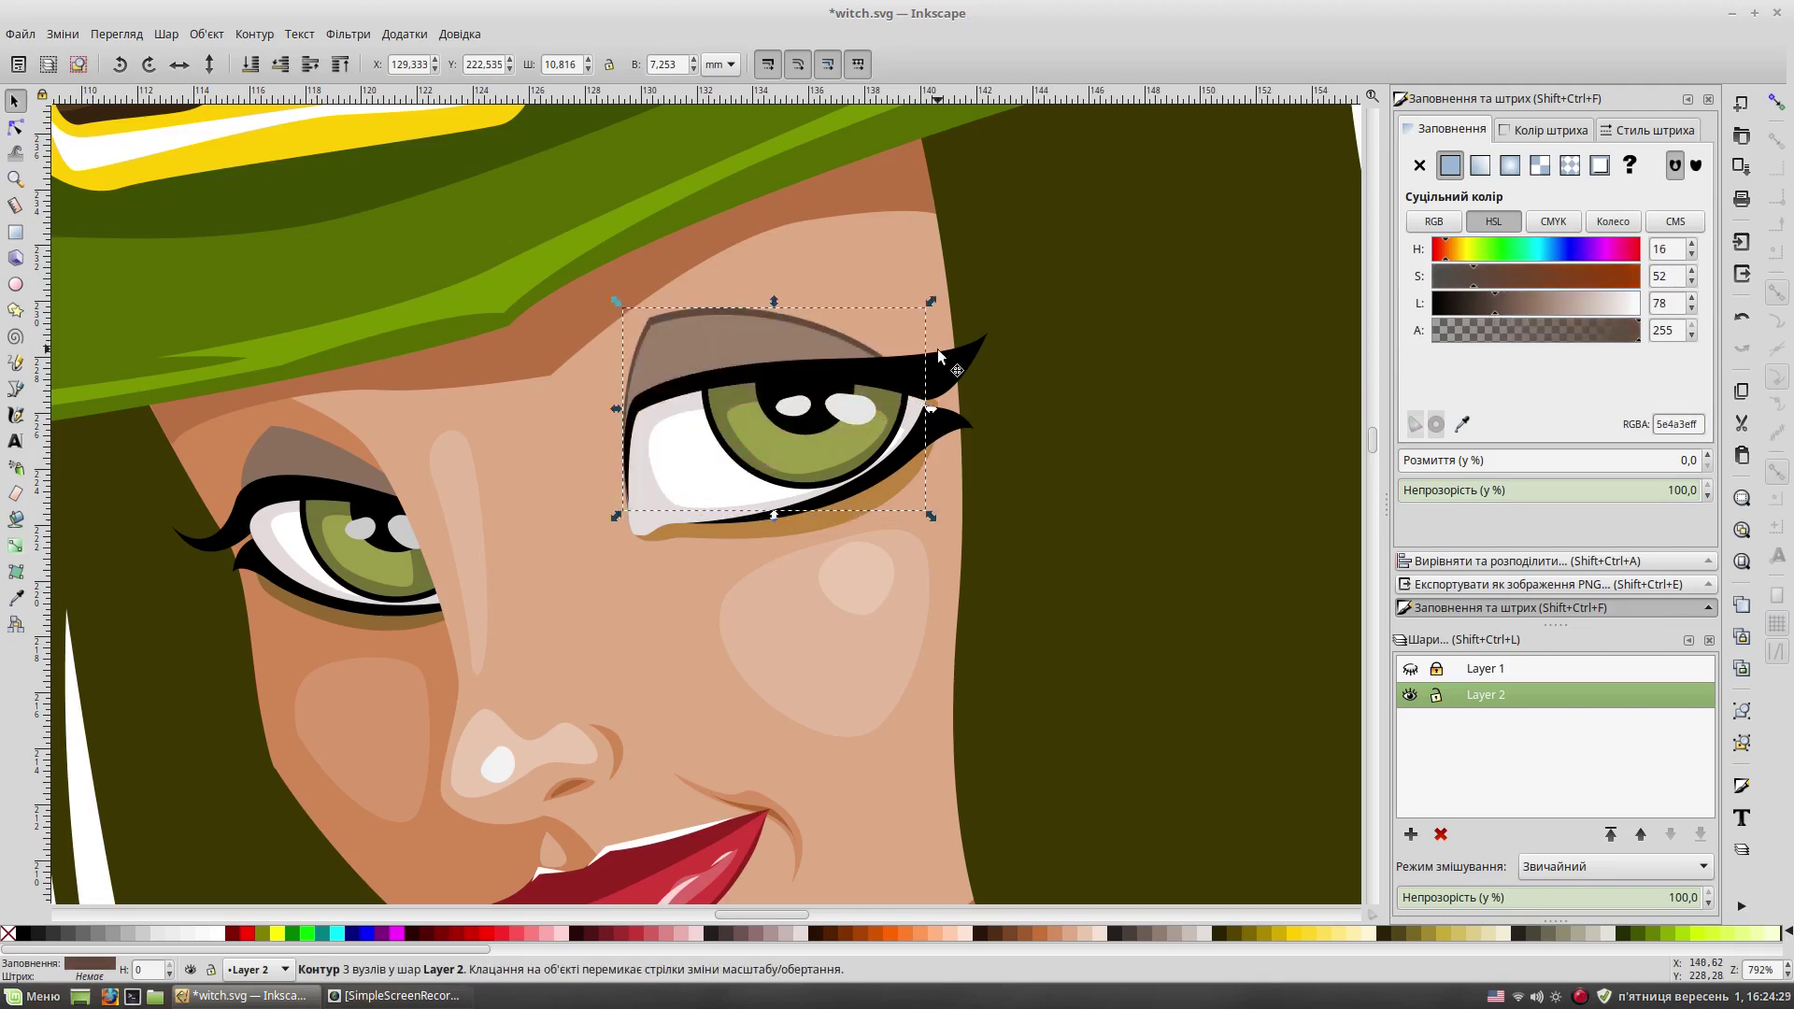
Step: Move the left eyeshadow below the eye, stretch it slightly taller and darken it
{"action": "left_click", "coordinate": [298, 462]}
{"action": "key", "text": "ctrl+shift+v"}
{"action": "key", "text": "Home"}
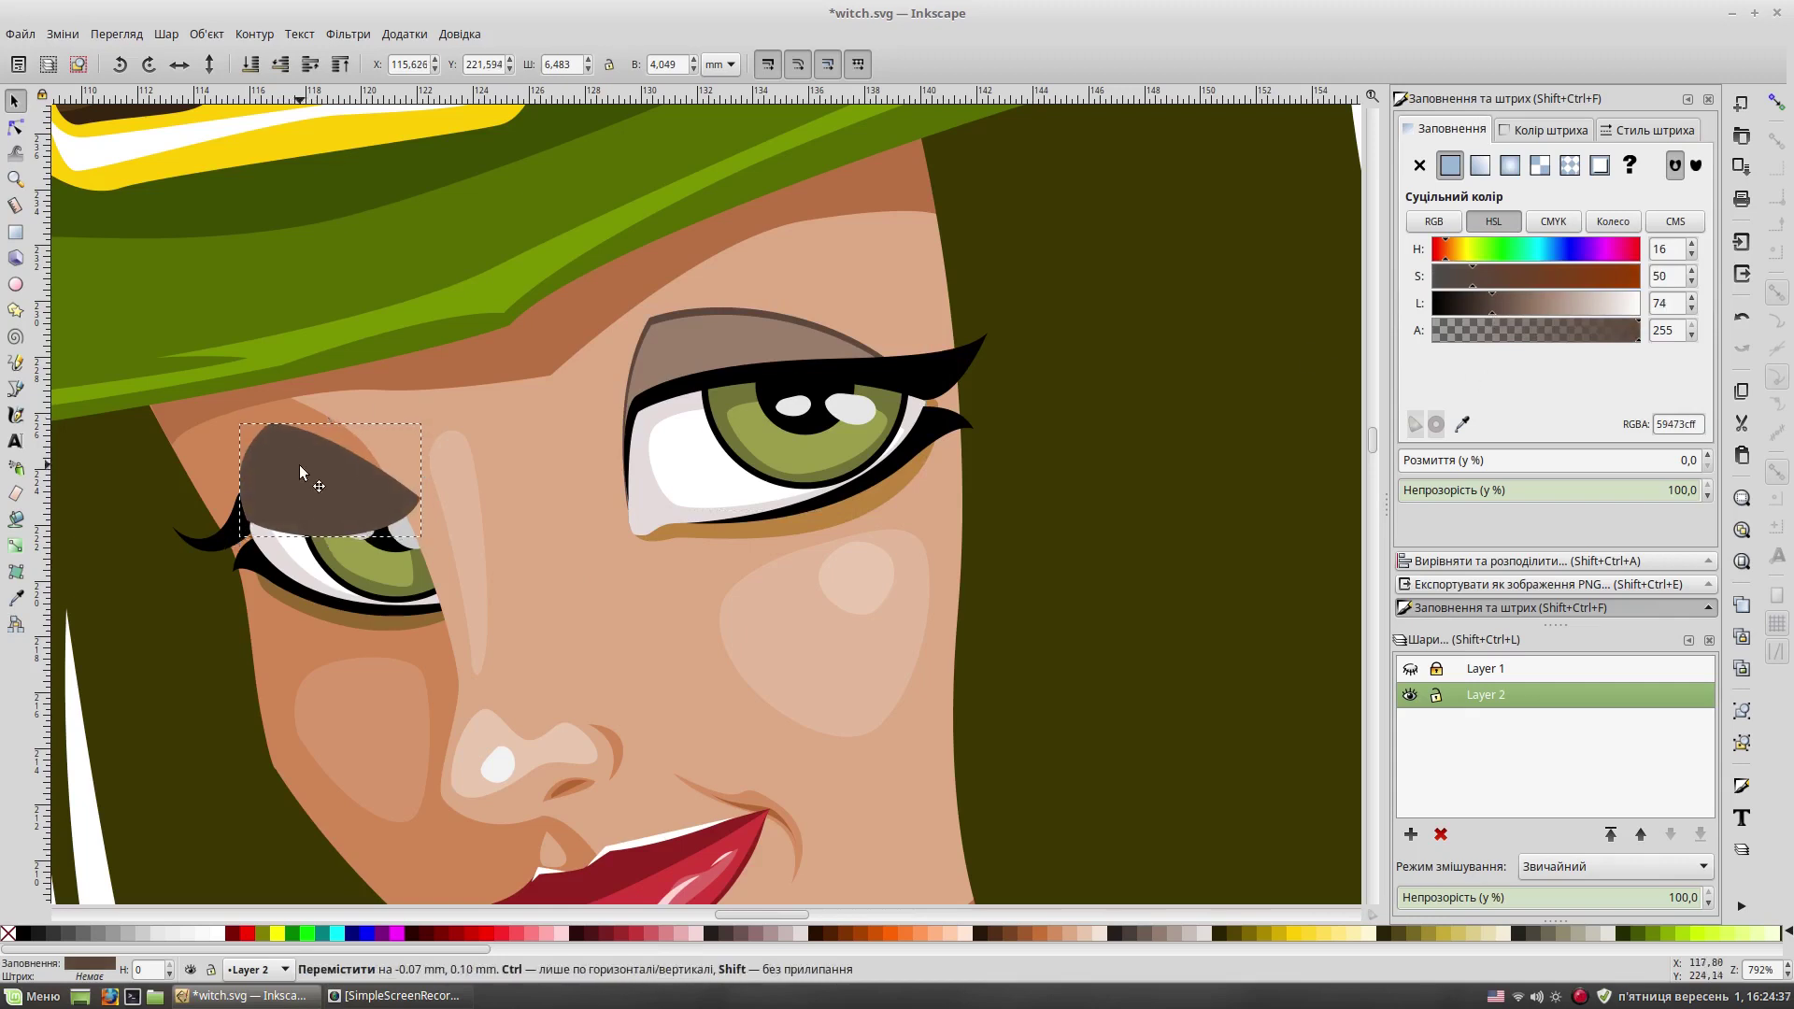
{"action": "key", "text": "Page_Down"}
{"action": "key", "text": "Page_Down"}
{"action": "key", "text": "Page_Down"}
{"action": "left_click_drag", "start_coordinate": [328, 415], "coordinate": [329, 413]}
{"action": "left_click", "coordinate": [1486, 306]}
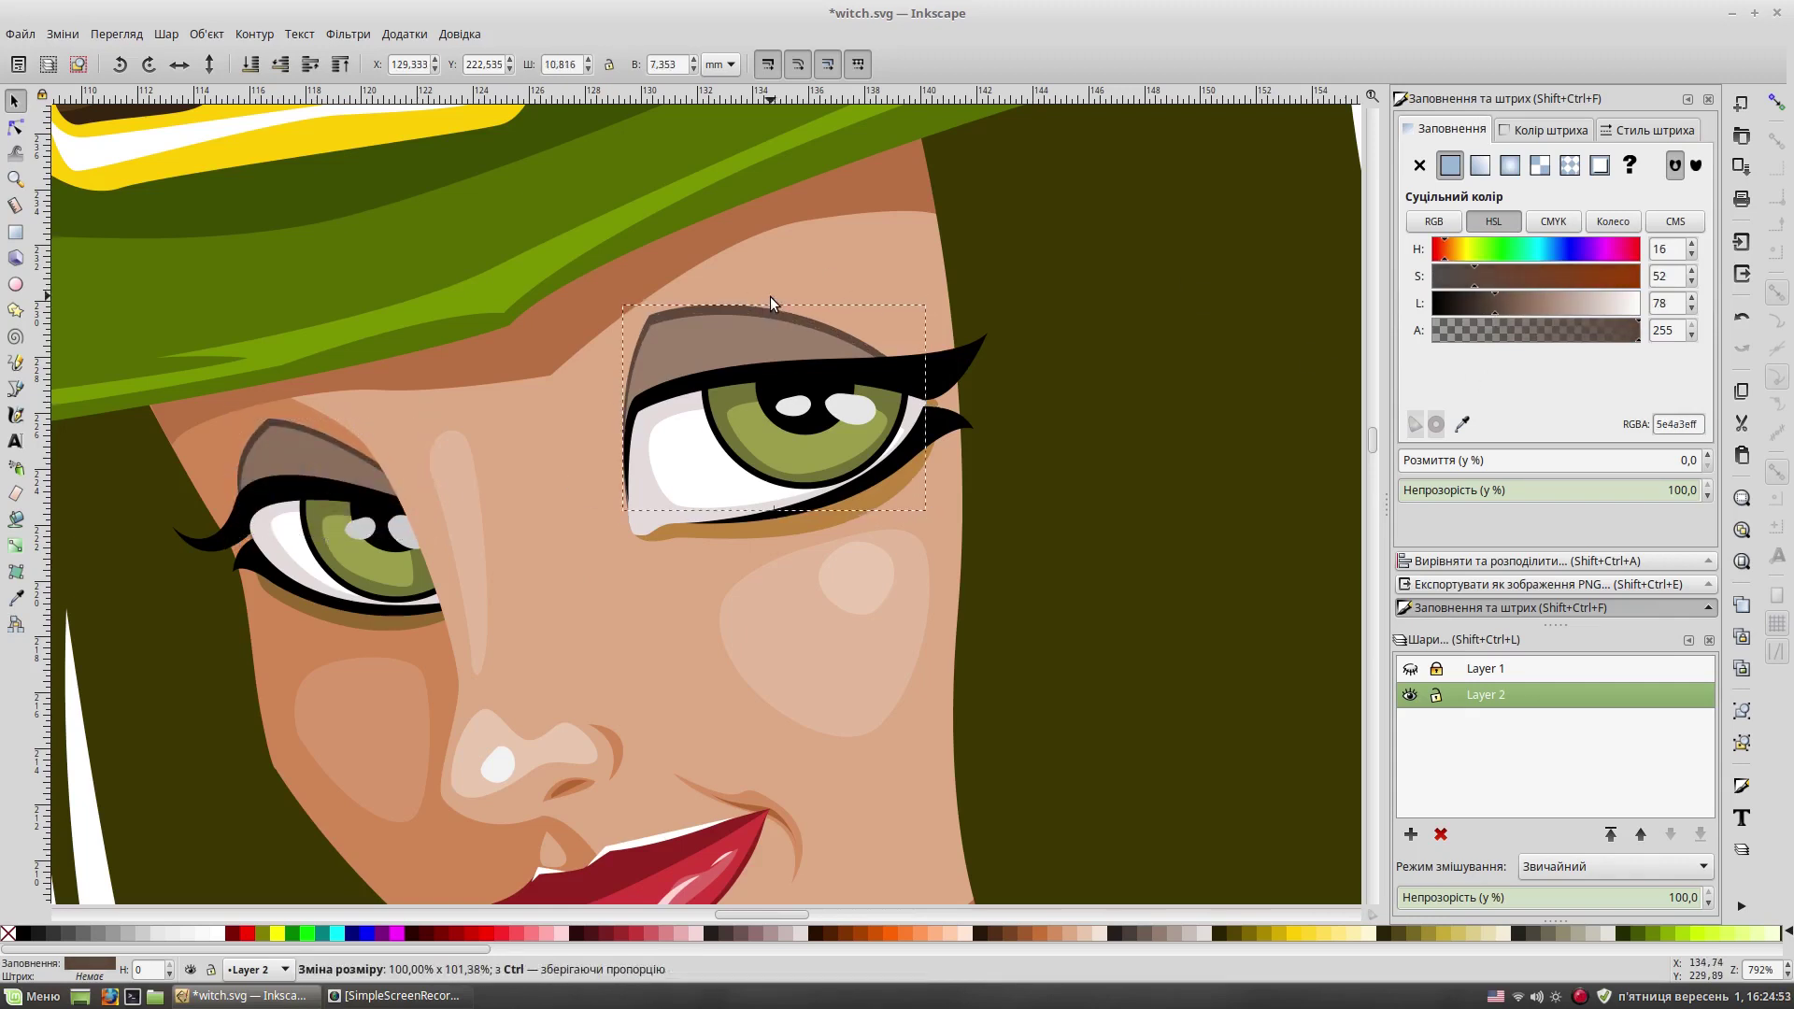
{"action": "key", "text": "Escape"}
Step: Darken the shadow beneath the hat brim
{"action": "key", "text": "minus"}
{"action": "key", "text": "minus"}
{"action": "key", "text": "minus"}
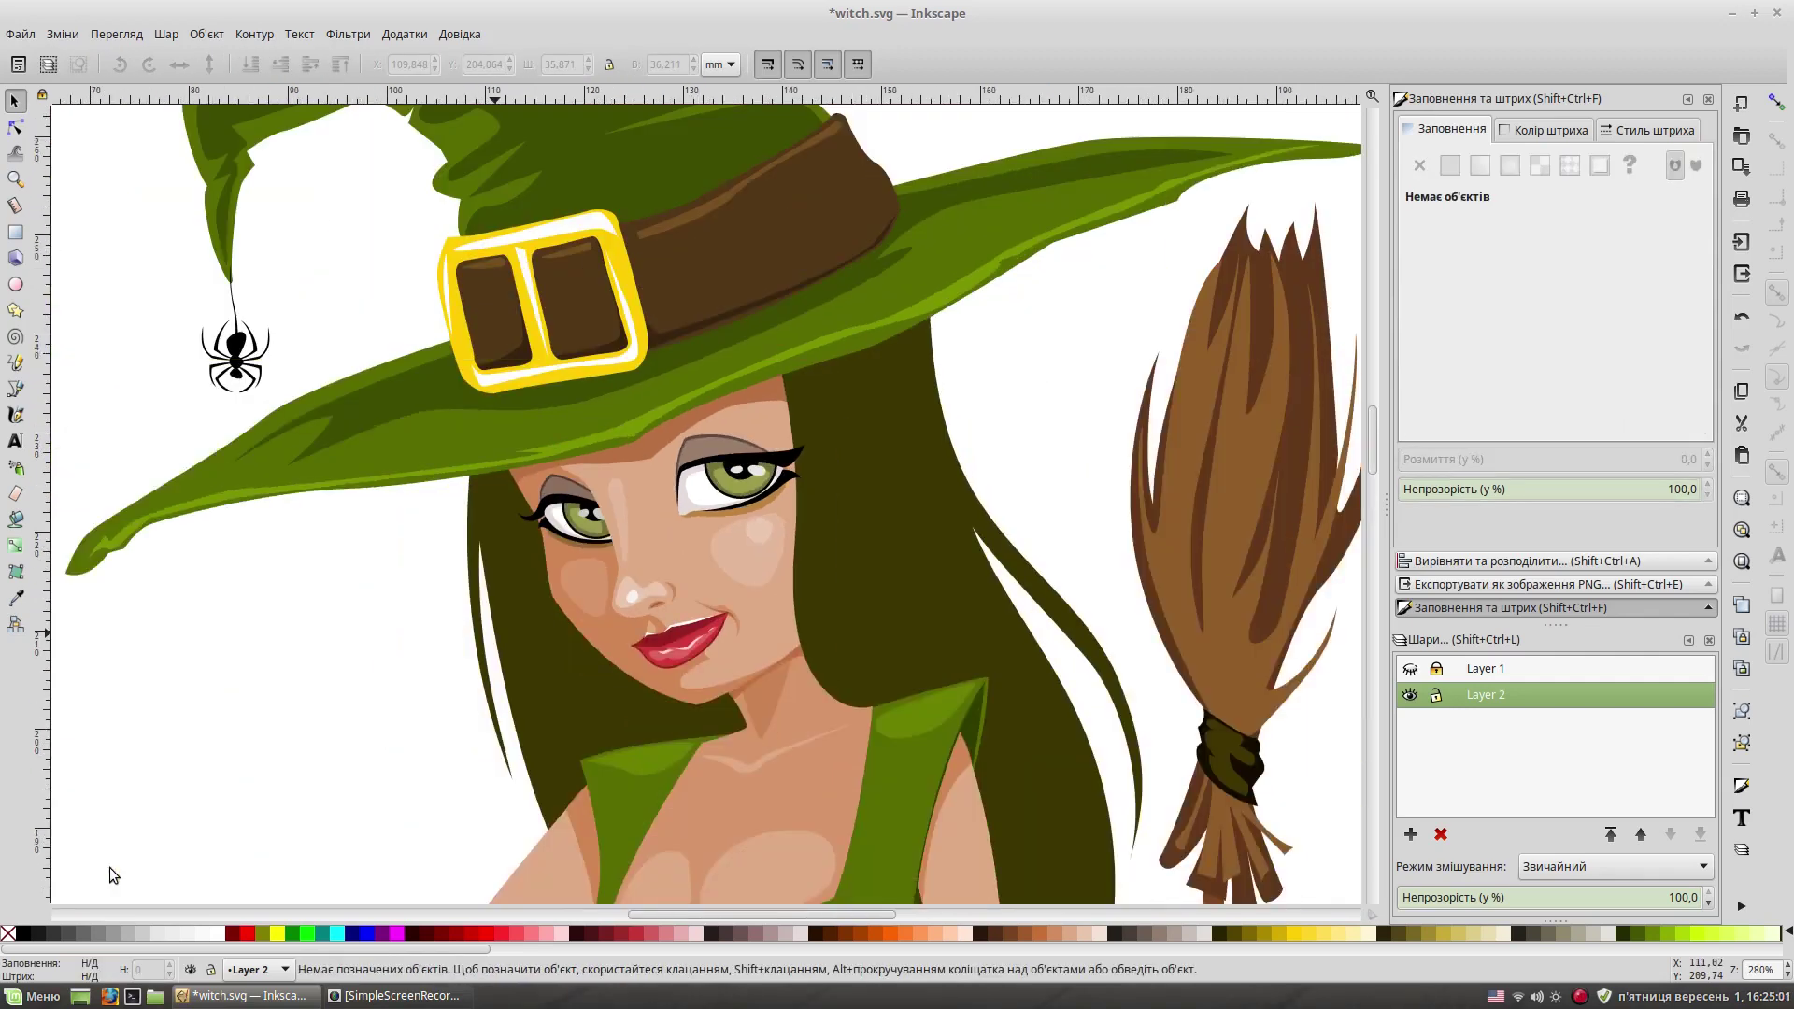
{"action": "left_click", "coordinate": [655, 327]}
{"action": "left_click_drag", "start_coordinate": [1495, 304], "coordinate": [1480, 315]}
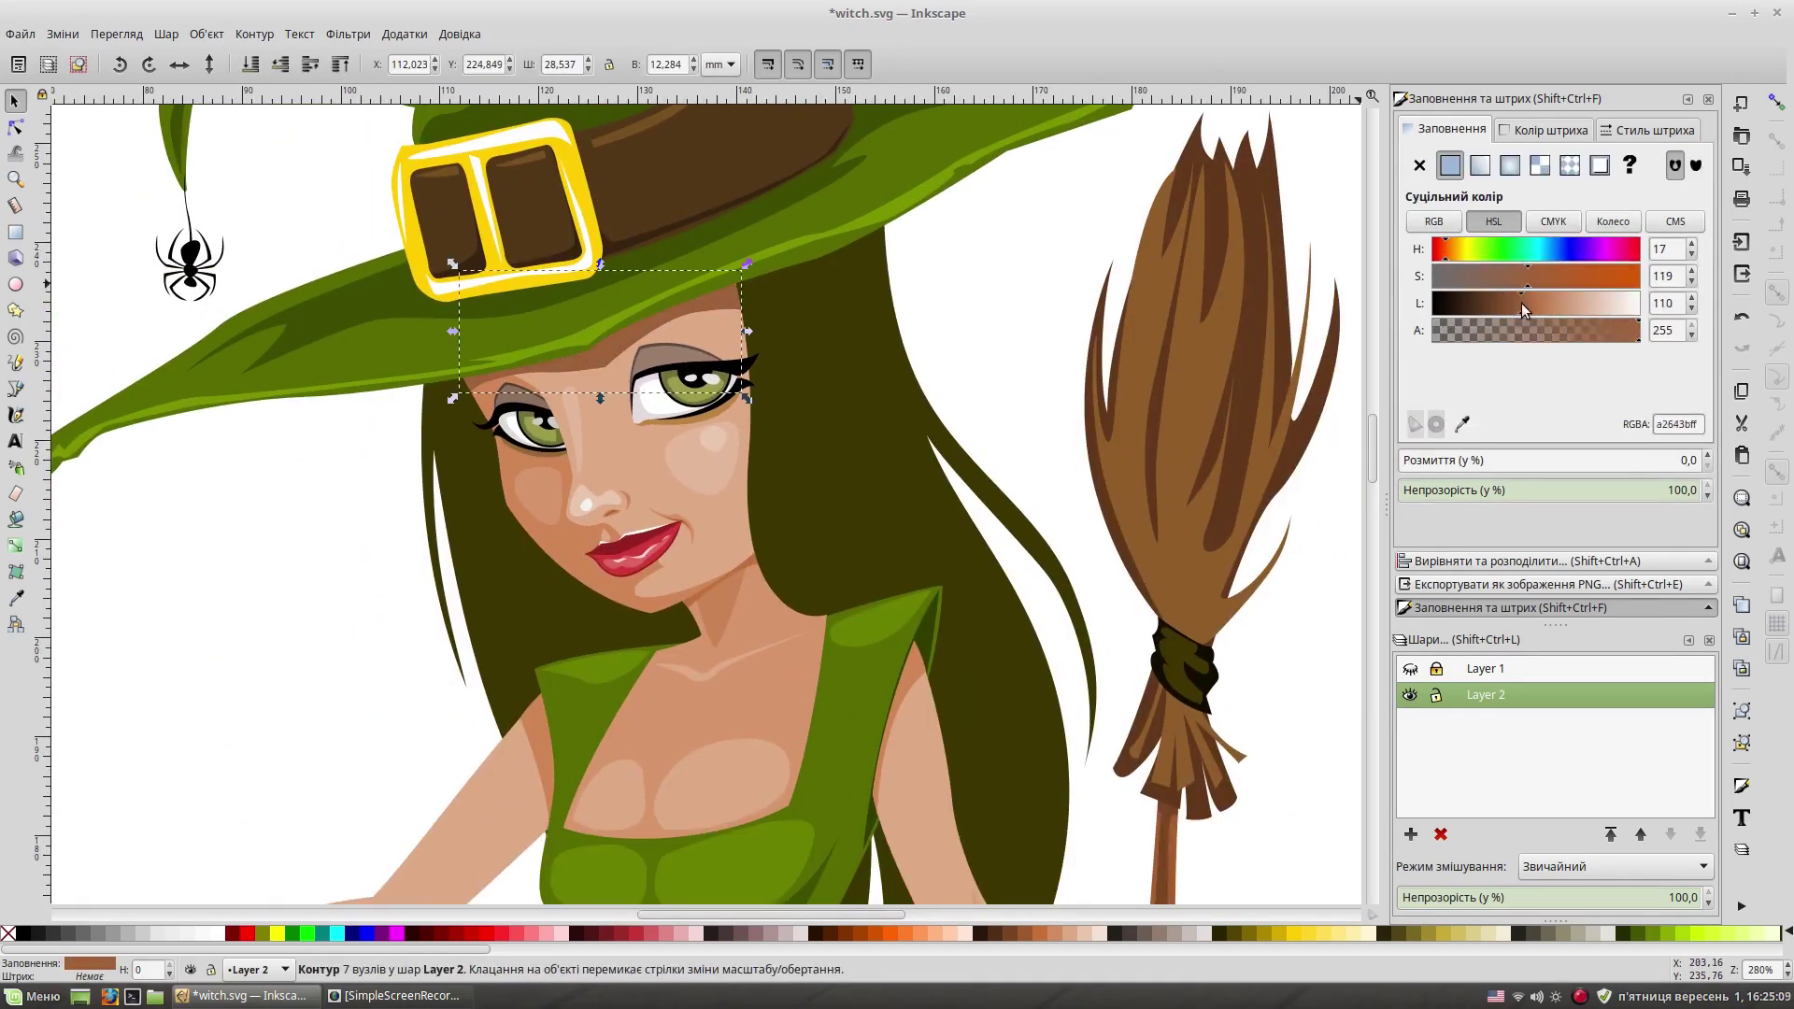
{"action": "left_click", "coordinate": [1056, 299]}
{"action": "scroll", "coordinate": [944, 473], "scroll_direction": "up", "scroll_amount": 4}
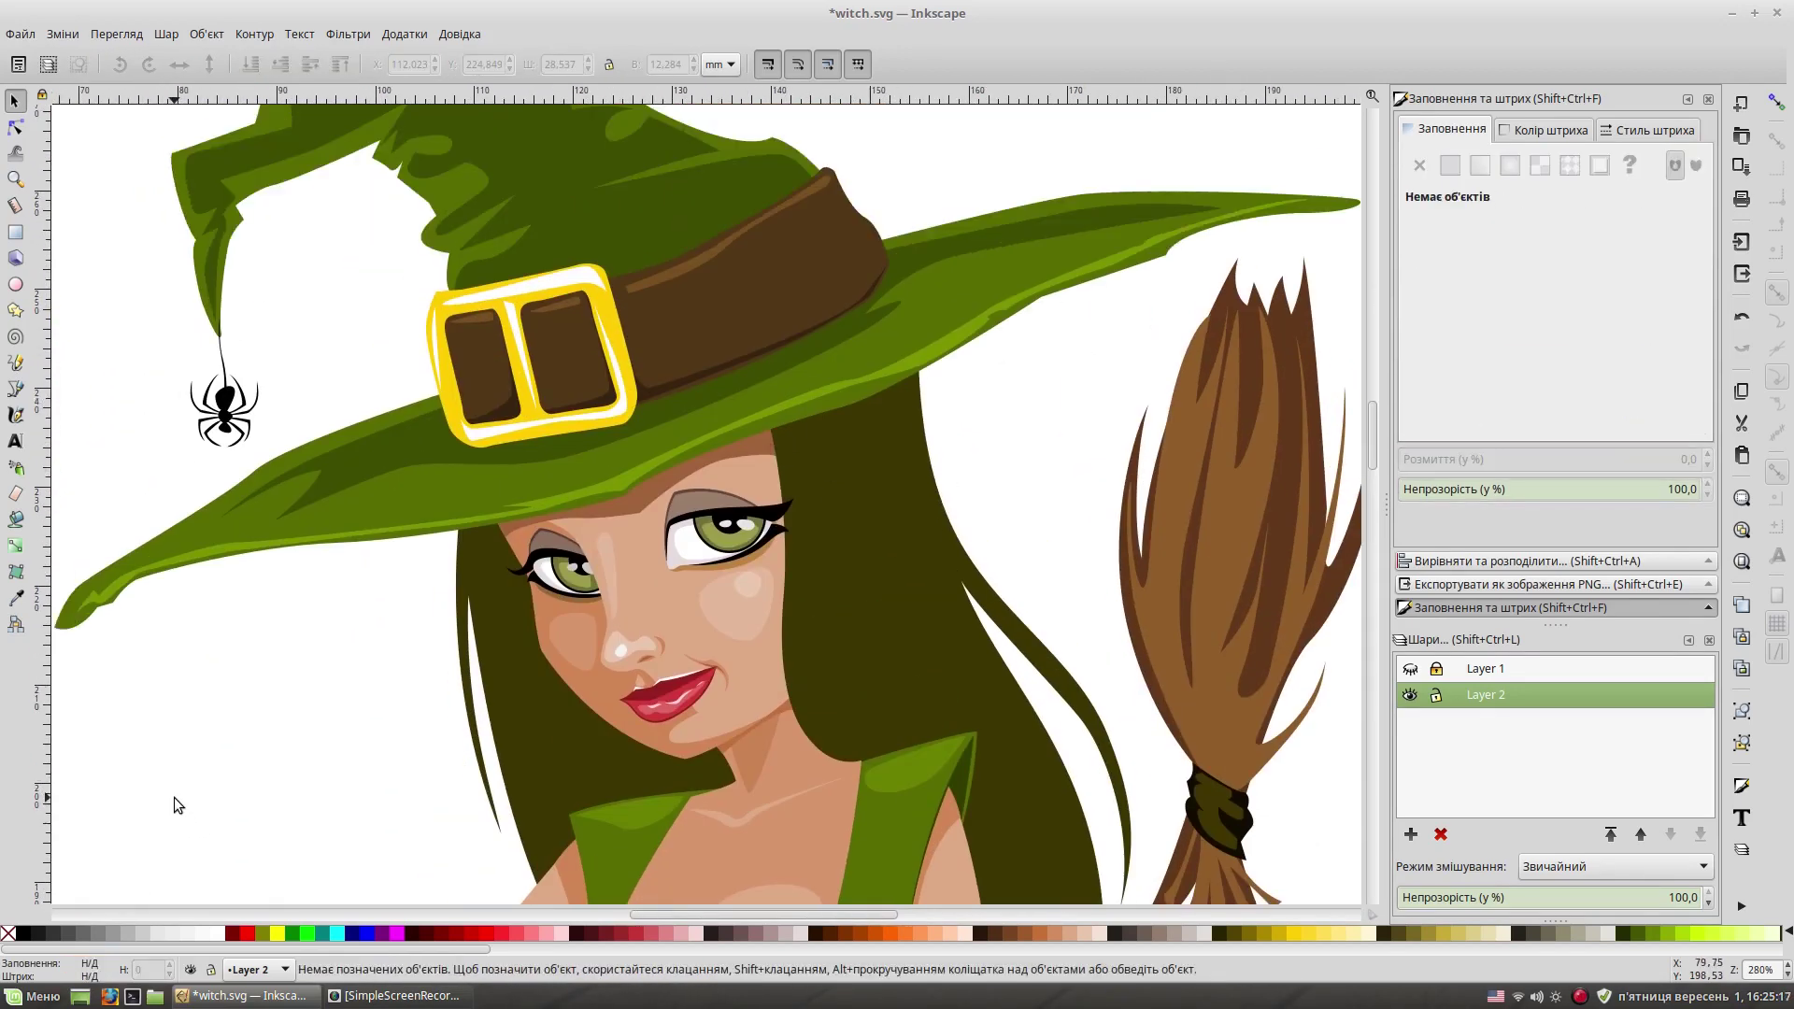
Step: Trace a closed highlight strip along the hat brim edge and fill it light green
{"action": "key", "text": "b"}
{"action": "scroll", "coordinate": [524, 588], "scroll_direction": "up", "scroll_amount": 1, "text": "ctrl"}
{"action": "scroll", "coordinate": [523, 589], "scroll_direction": "up", "scroll_amount": 1, "text": "ctrl"}
{"action": "left_click", "coordinate": [279, 462]}
{"action": "left_click", "coordinate": [565, 418]}
{"action": "left_click", "coordinate": [721, 379]}
{"action": "left_click", "coordinate": [1198, 163]}
{"action": "left_click", "coordinate": [721, 371]}
{"action": "left_click", "coordinate": [571, 411]}
{"action": "left_click", "coordinate": [501, 419]}
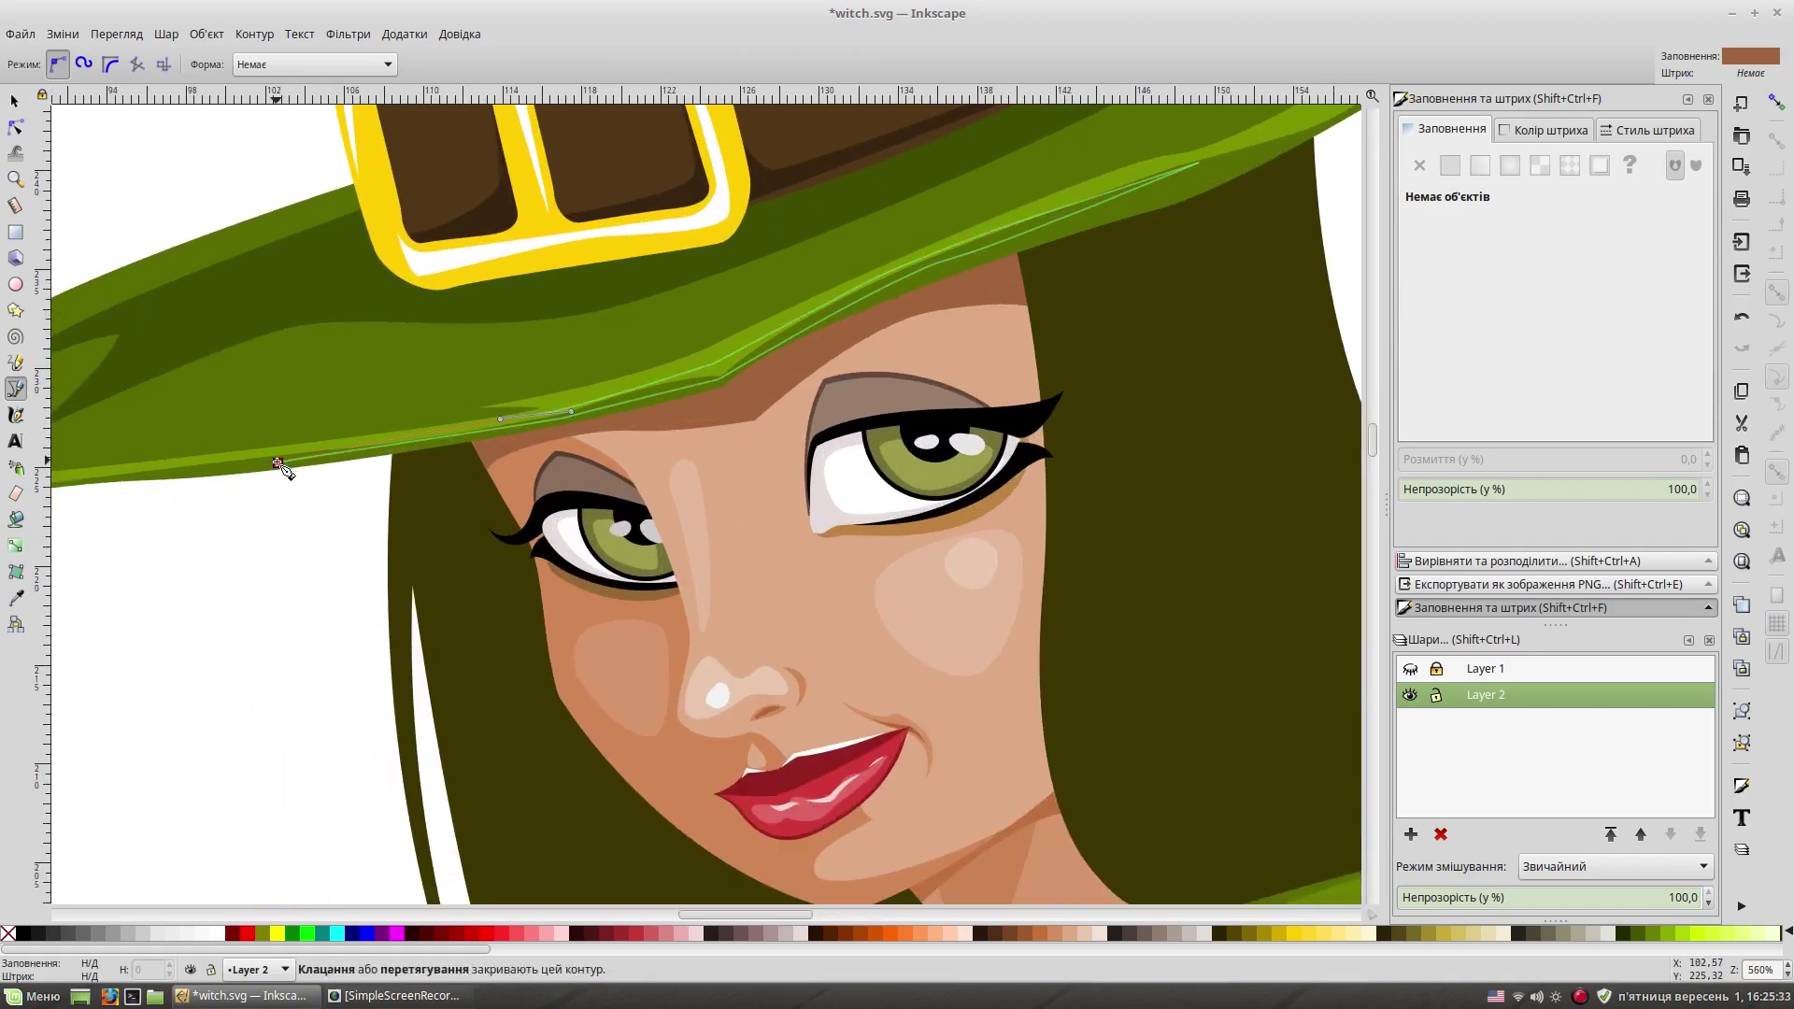
{"action": "left_click", "coordinate": [278, 462]}
{"action": "key", "text": "d"}
{"action": "left_click", "coordinate": [691, 388]}
Step: Deselect the brim highlight, review the drawing and save witch.svg
{"action": "scroll", "coordinate": [599, 537], "scroll_direction": "down", "scroll_amount": 1, "text": "ctrl"}
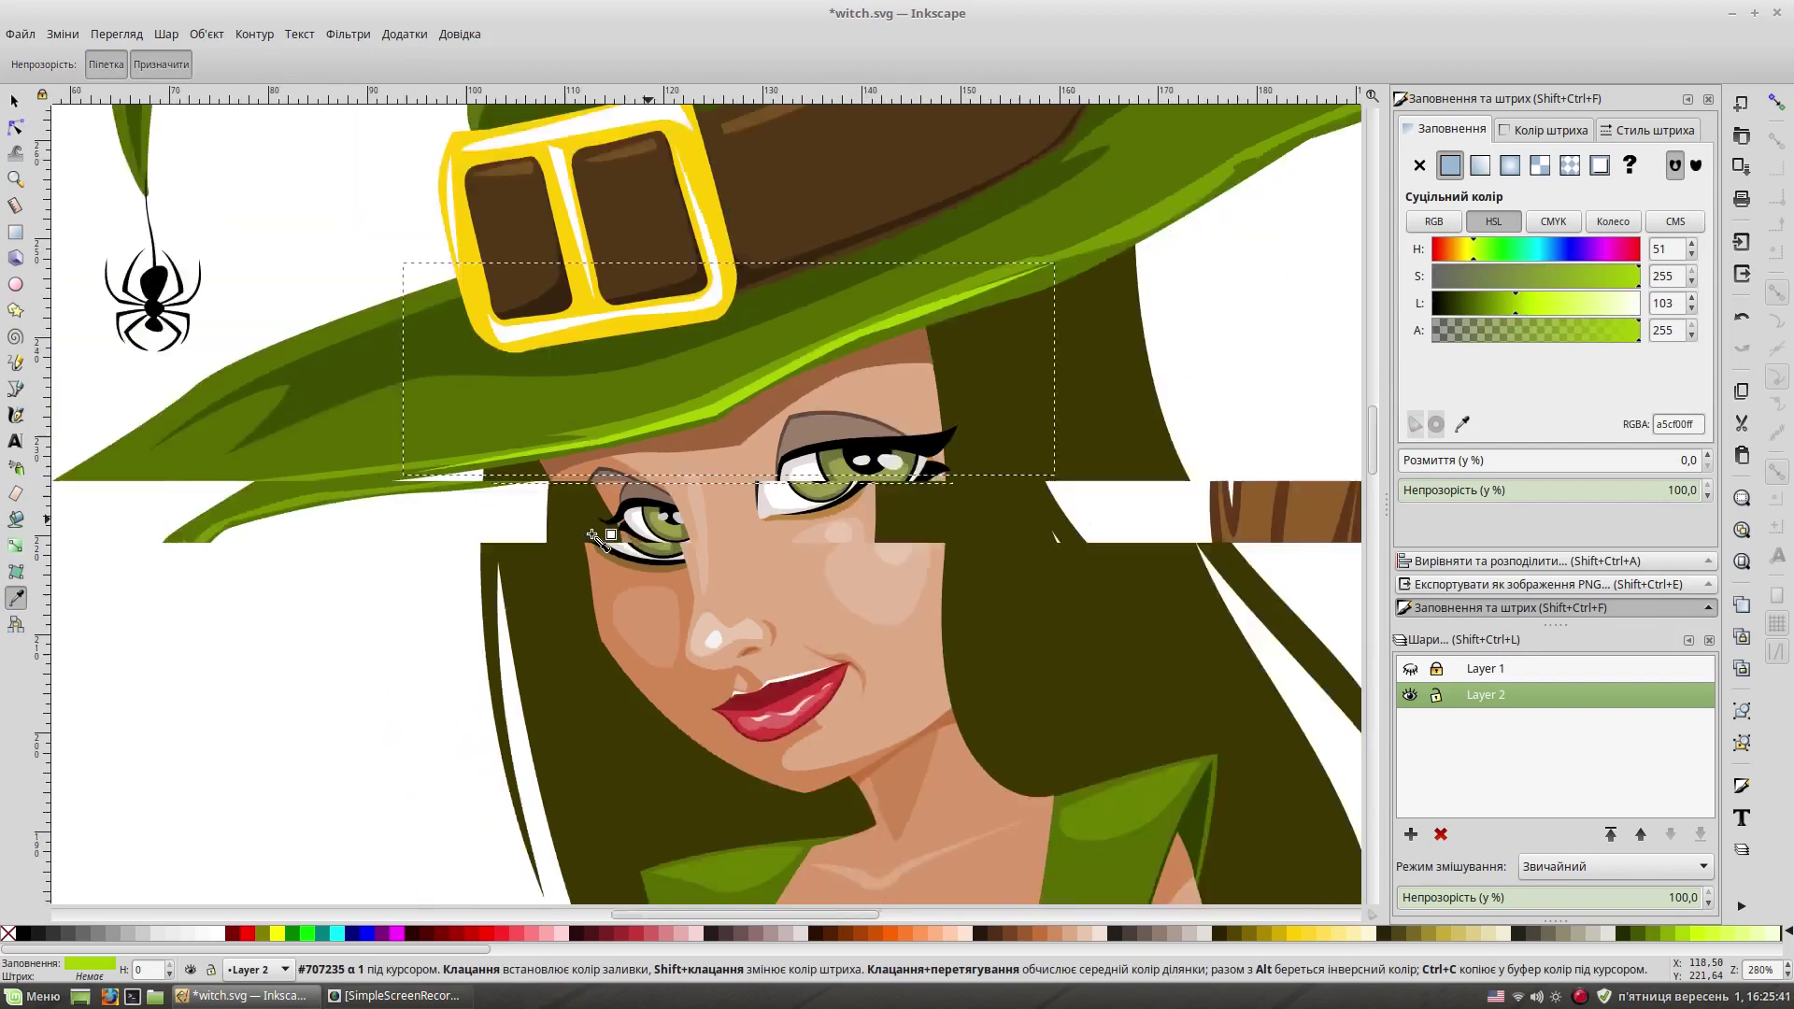
{"action": "scroll", "coordinate": [595, 537], "scroll_direction": "down", "scroll_amount": 1, "text": "ctrl"}
{"action": "key", "text": "s"}
{"action": "left_click", "coordinate": [501, 636]}
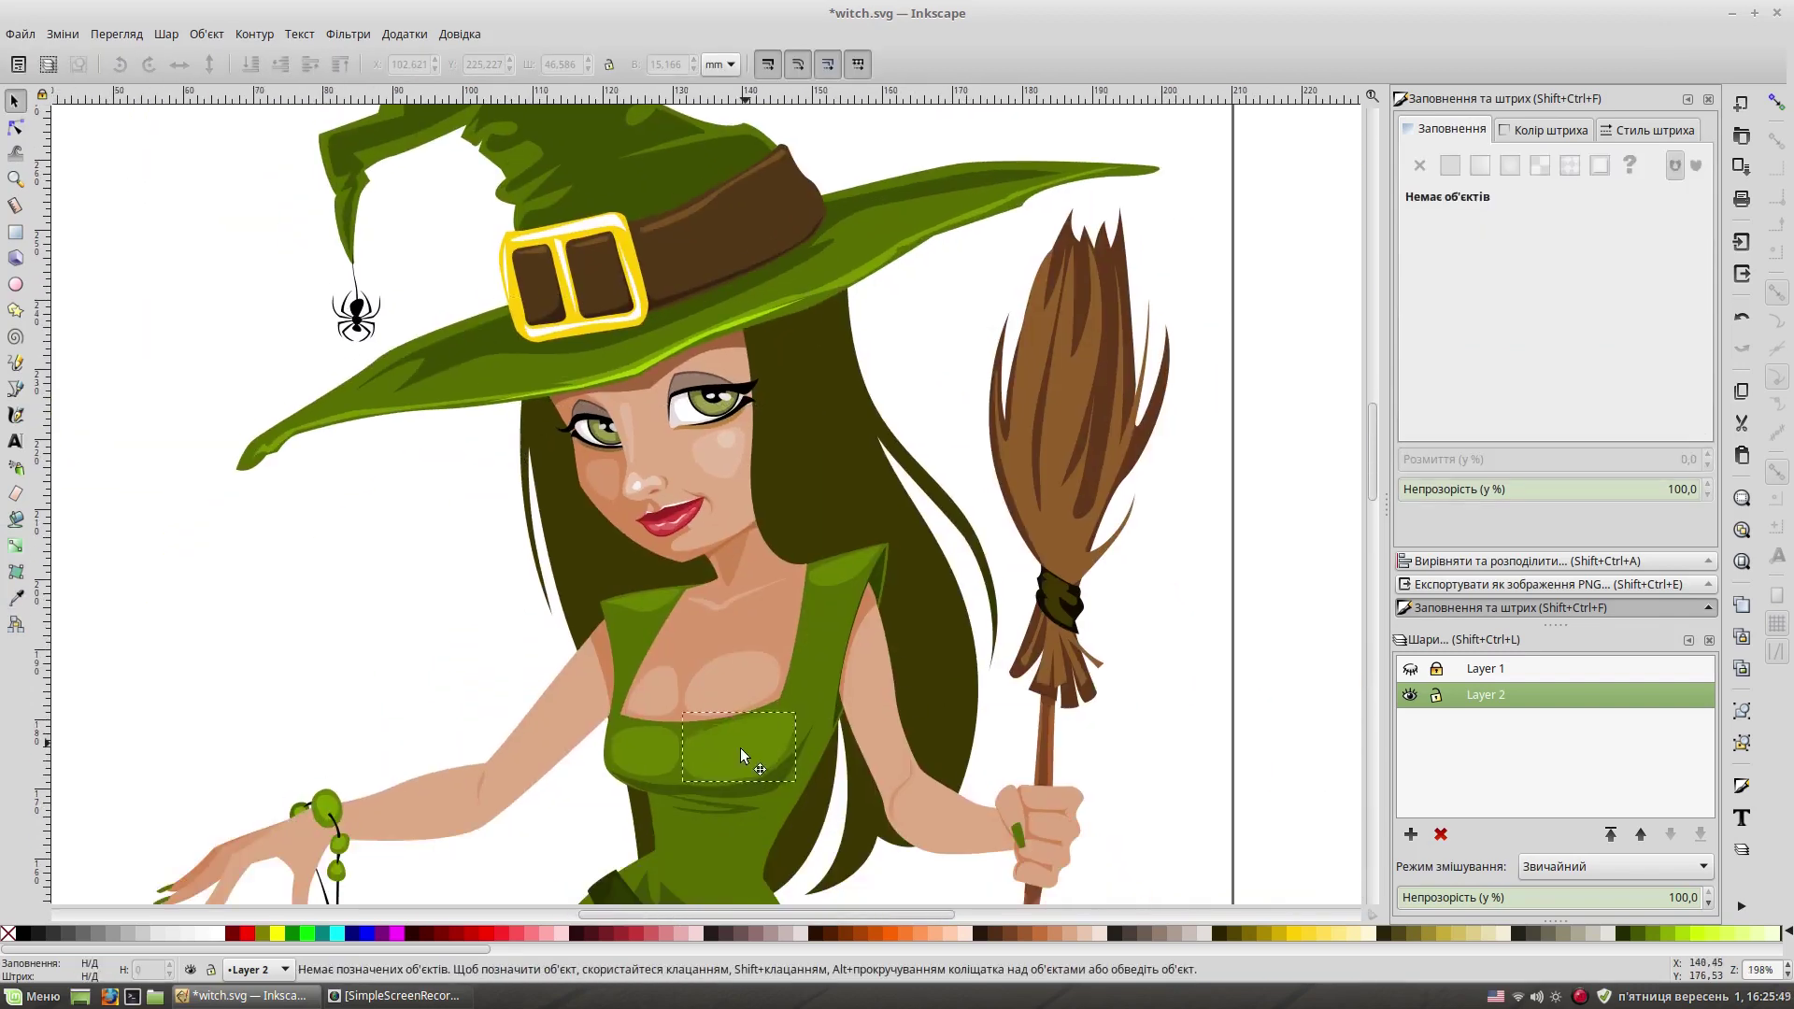
{"action": "scroll", "coordinate": [740, 748], "scroll_direction": "down", "scroll_amount": 1}
{"action": "scroll", "coordinate": [855, 390], "scroll_direction": "down", "scroll_amount": 3}
{"action": "scroll", "coordinate": [854, 390], "scroll_direction": "up", "scroll_amount": 3}
{"action": "key", "text": "ctrl+s"}
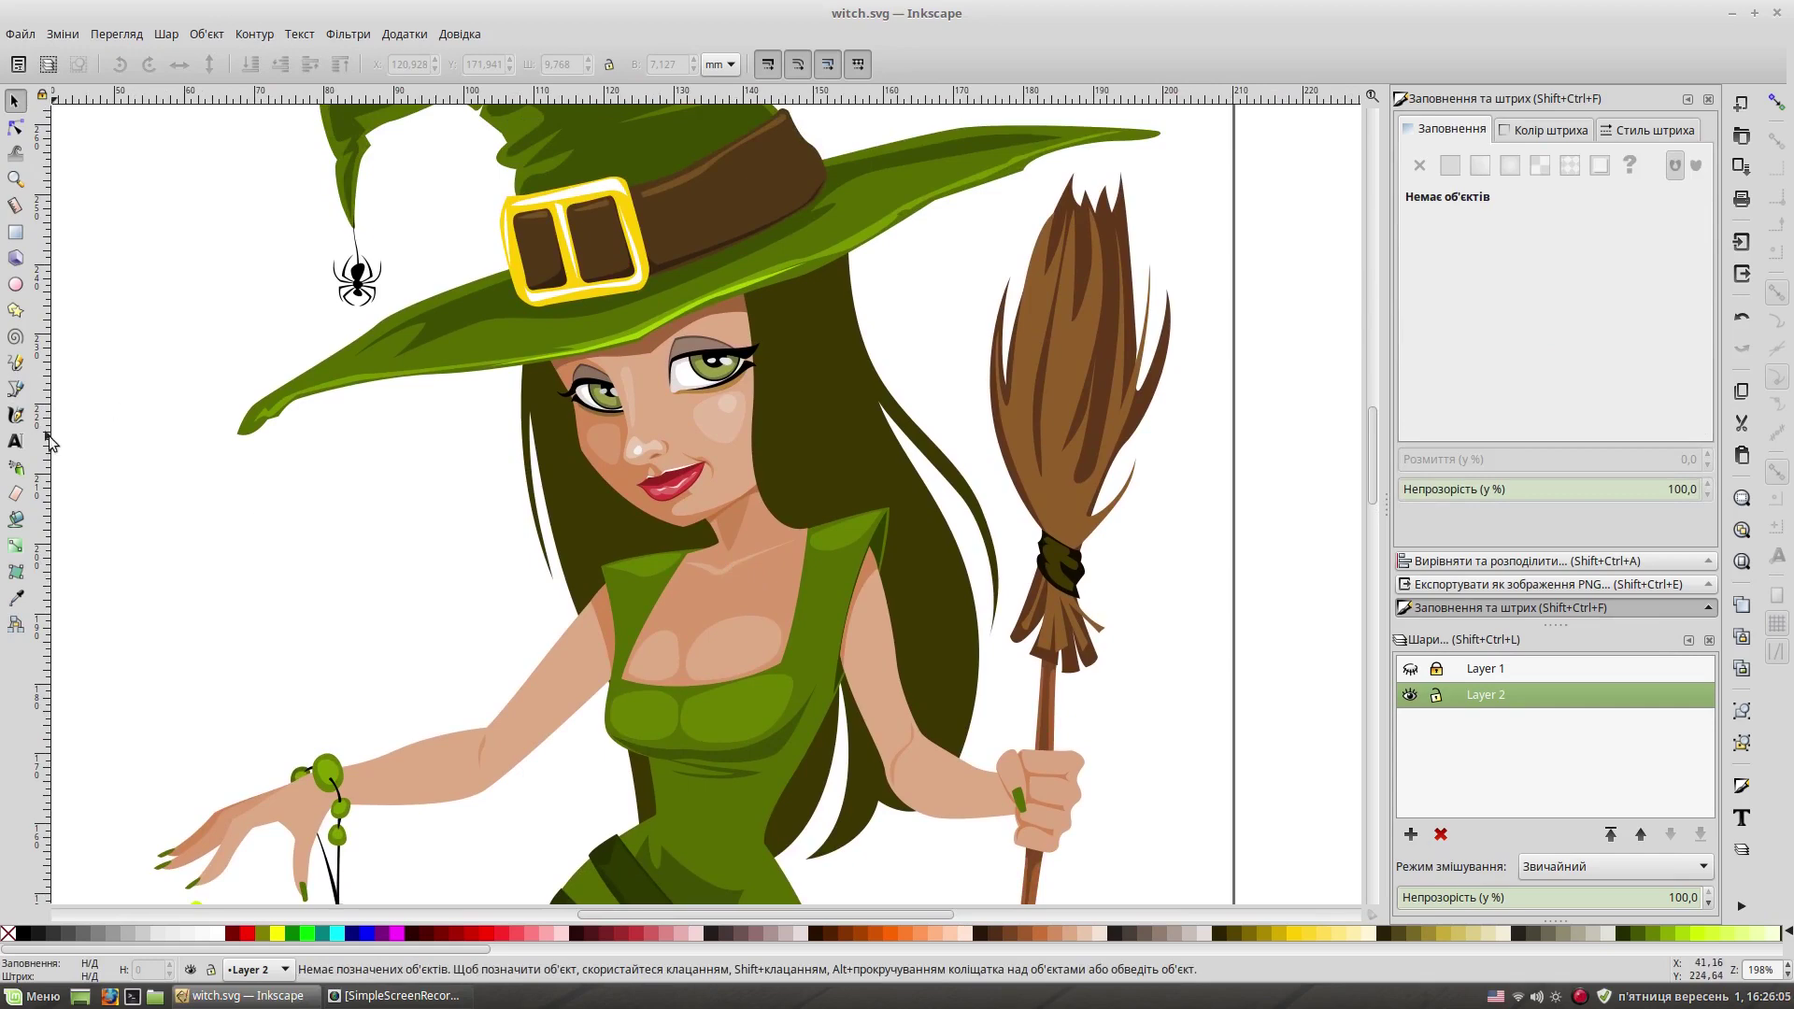
Step: Discard the stray green path and draw a small black test shape on blank canvas
{"action": "key", "text": "b"}
{"action": "key", "text": "plus"}
{"action": "key", "text": "plus"}
{"action": "key", "text": "plus"}
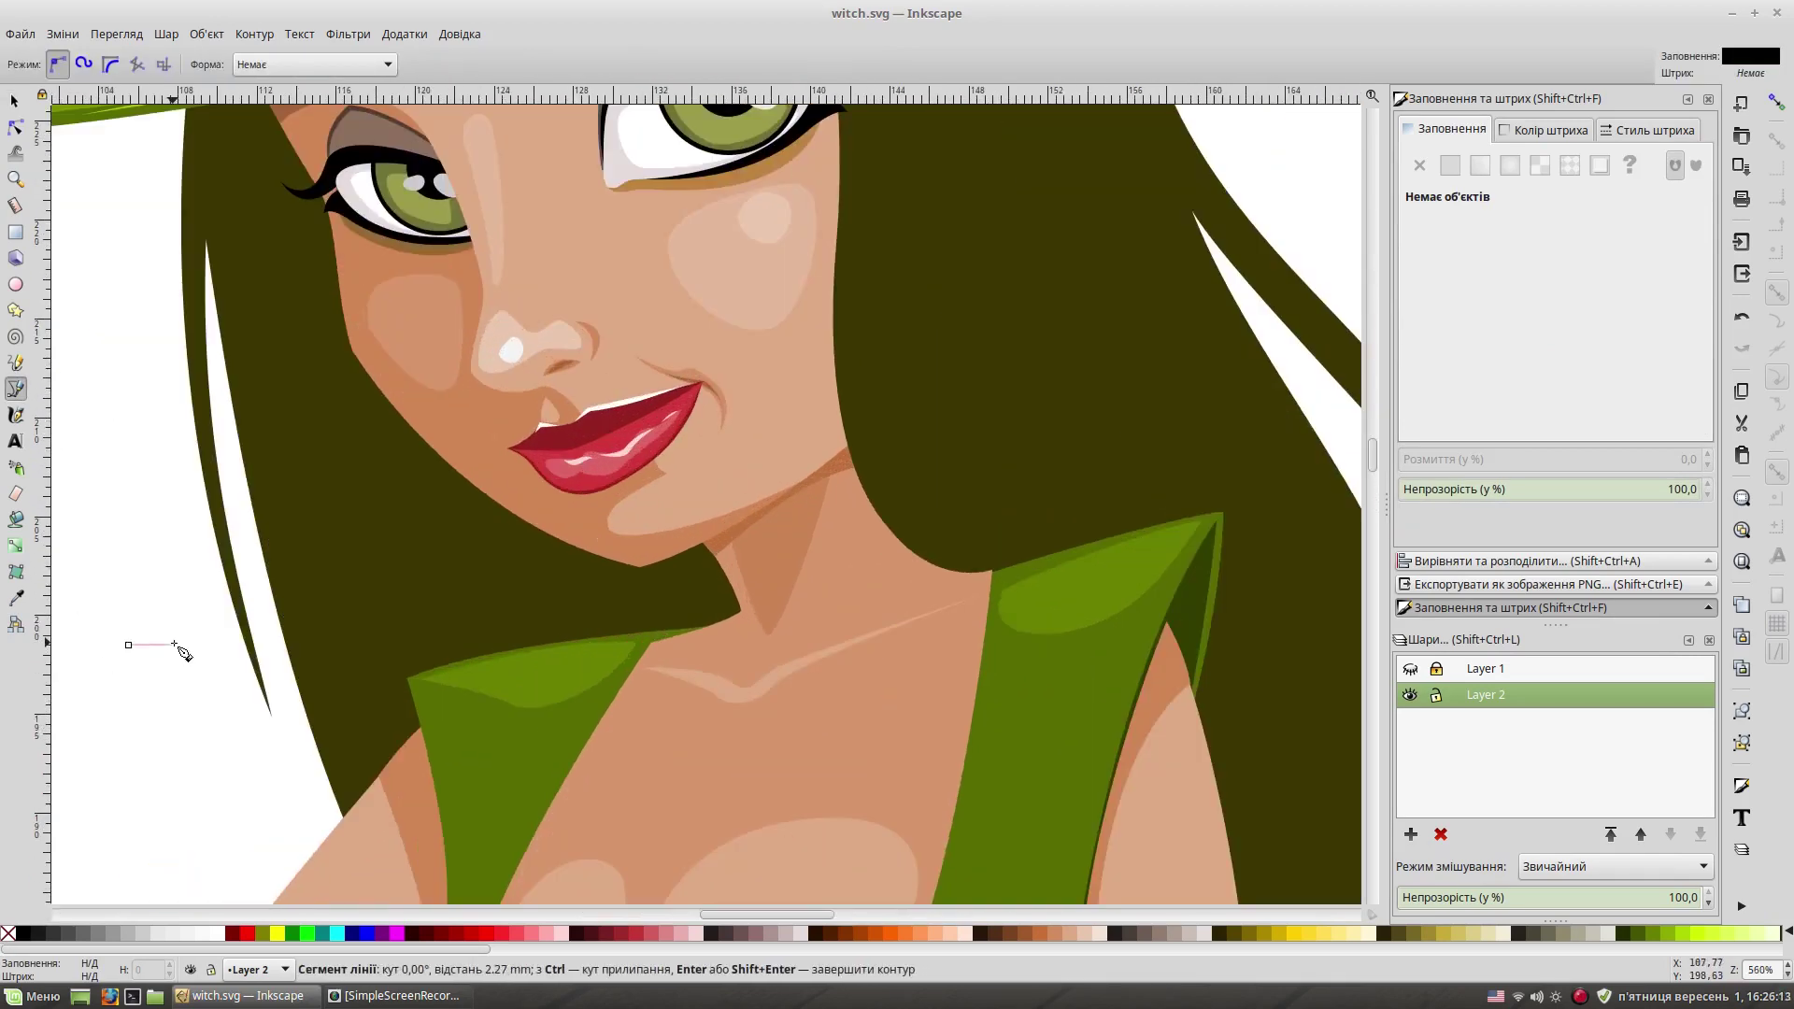
{"action": "double_click", "coordinate": [180, 652]}
{"action": "key", "text": "ctrl+z"}
{"action": "left_click", "coordinate": [122, 645]}
{"action": "key", "text": "Return"}
{"action": "key", "text": "s"}
{"action": "key", "text": "Escape"}
{"action": "left_click", "coordinate": [156, 655]}
{"action": "left_click", "coordinate": [150, 730]}
Step: Inspect the small black test shape with the node and selection tools
{"action": "key", "text": "minus"}
{"action": "left_click", "coordinate": [19, 365]}
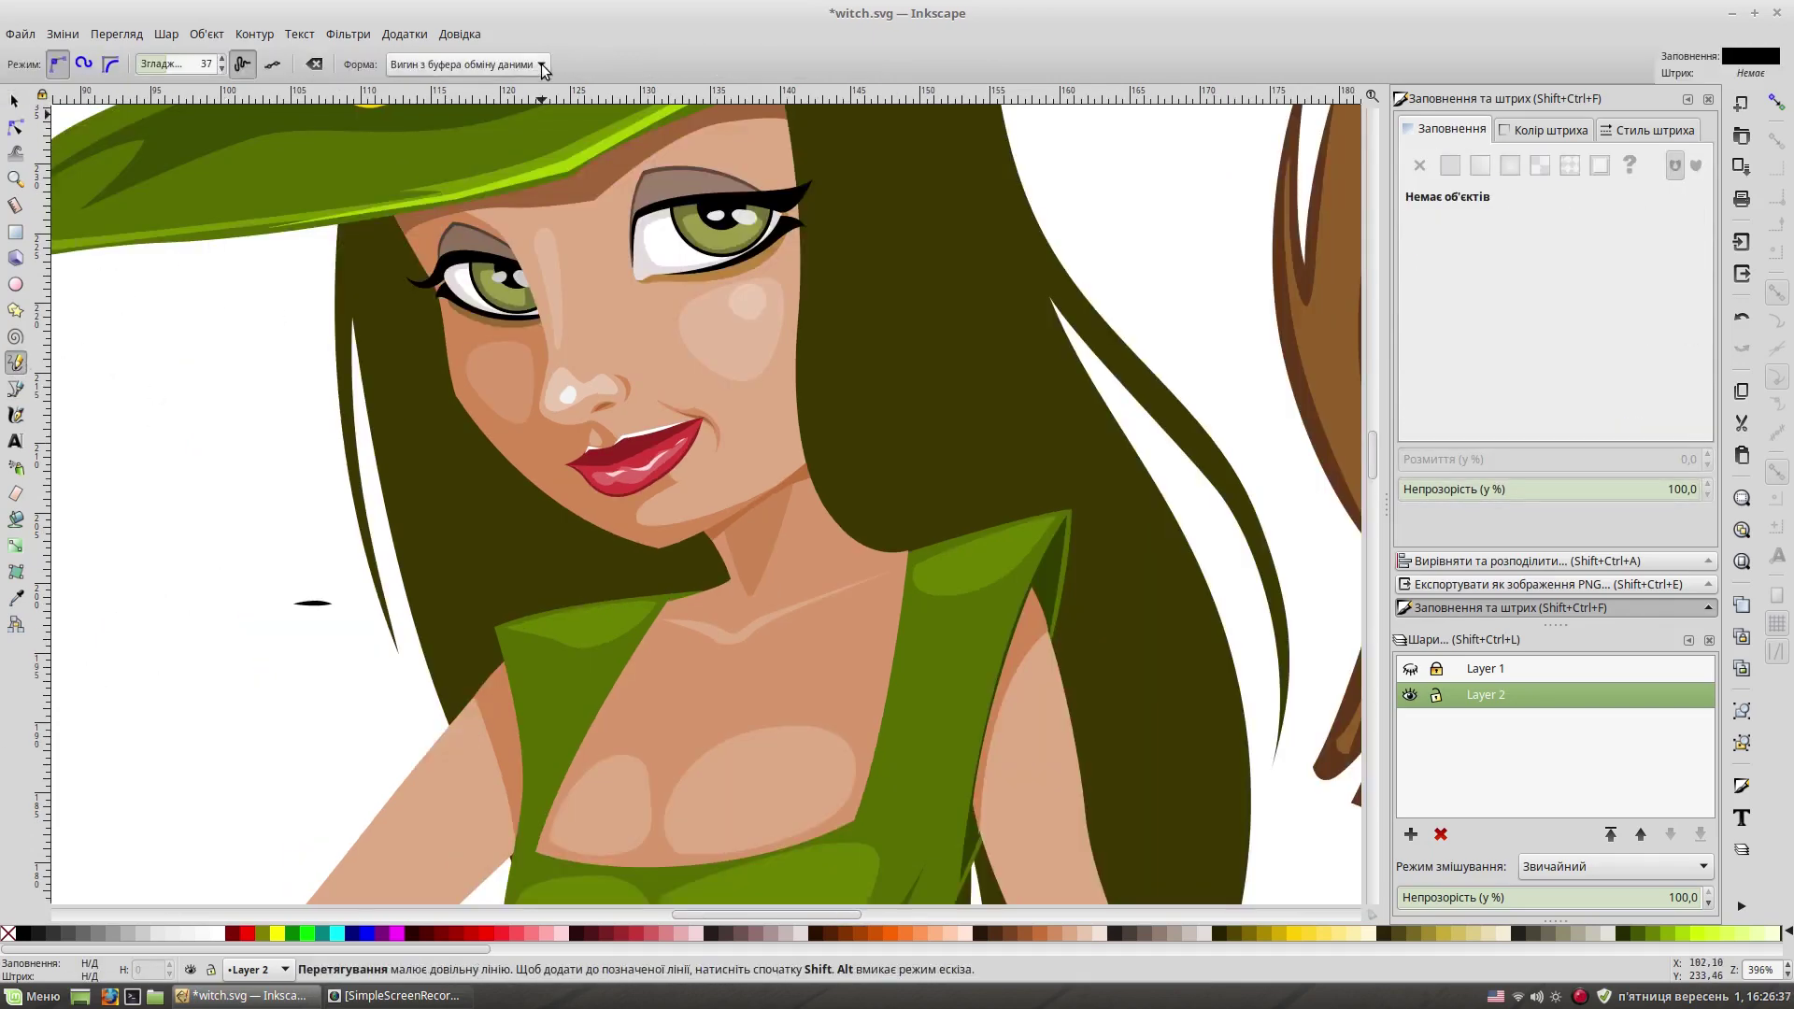
{"action": "scroll", "coordinate": [109, 654], "scroll_direction": "up", "scroll_amount": 2}
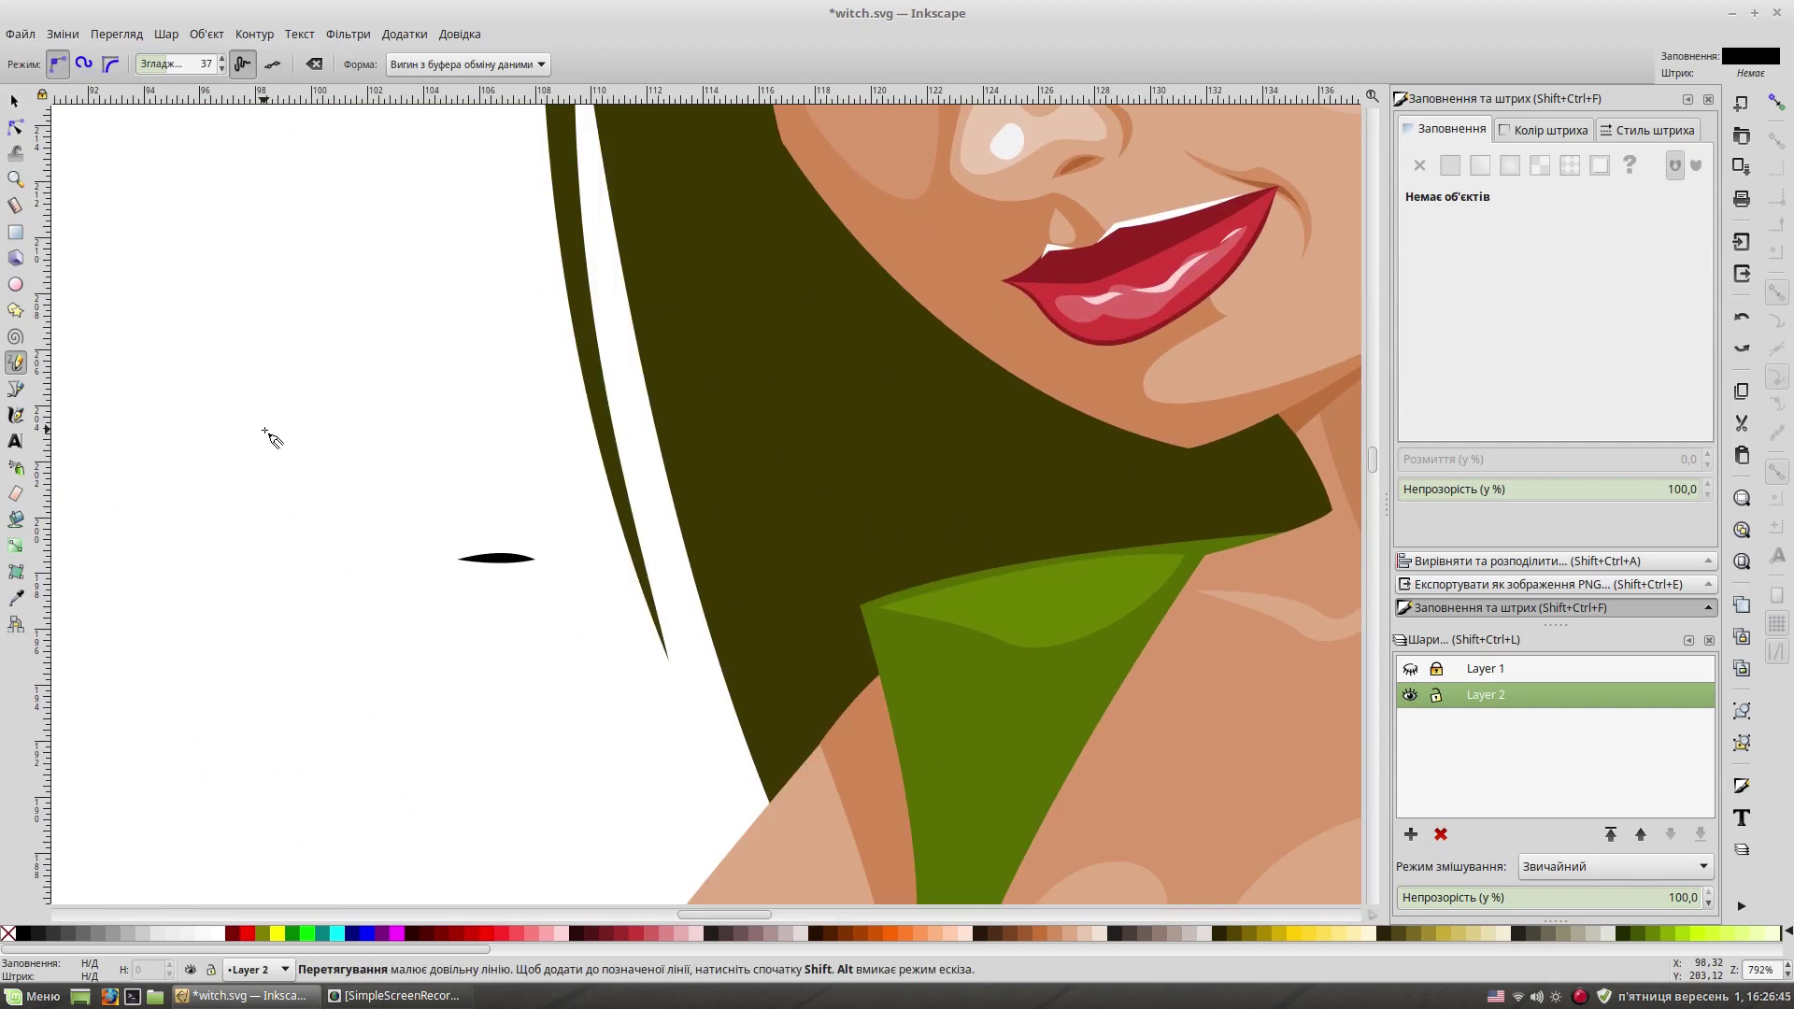
{"action": "key", "text": "n"}
{"action": "left_click", "coordinate": [504, 559]}
{"action": "key", "text": "s"}
{"action": "left_click_drag", "start_coordinate": [433, 521], "coordinate": [561, 626]}
{"action": "key", "text": "Escape"}
{"action": "key", "text": "minus"}
{"action": "key", "text": "minus"}
Step: Reselect the test shape, then zoom out to see more of the witch
{"action": "key", "text": "p"}
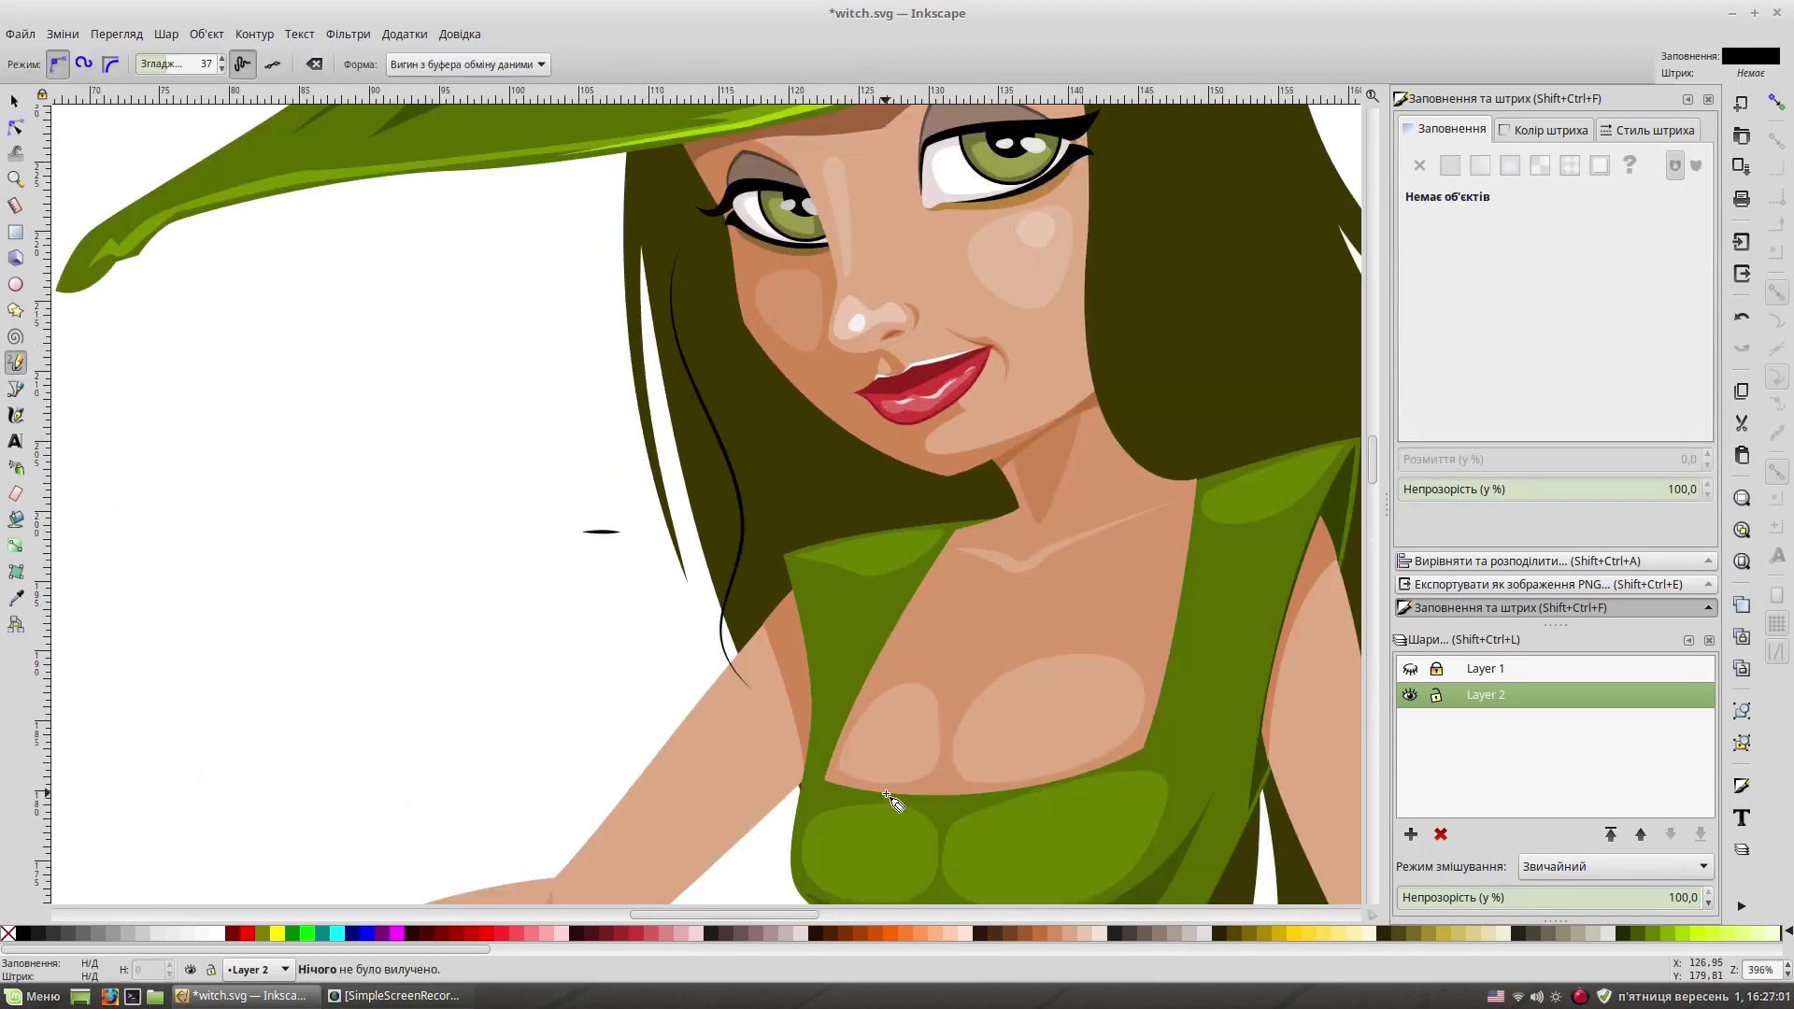
{"action": "key", "text": "s"}
{"action": "left_click_drag", "start_coordinate": [561, 505], "coordinate": [651, 585]}
{"action": "key", "text": "Escape"}
{"action": "key", "text": "minus"}
{"action": "key", "text": "minus"}
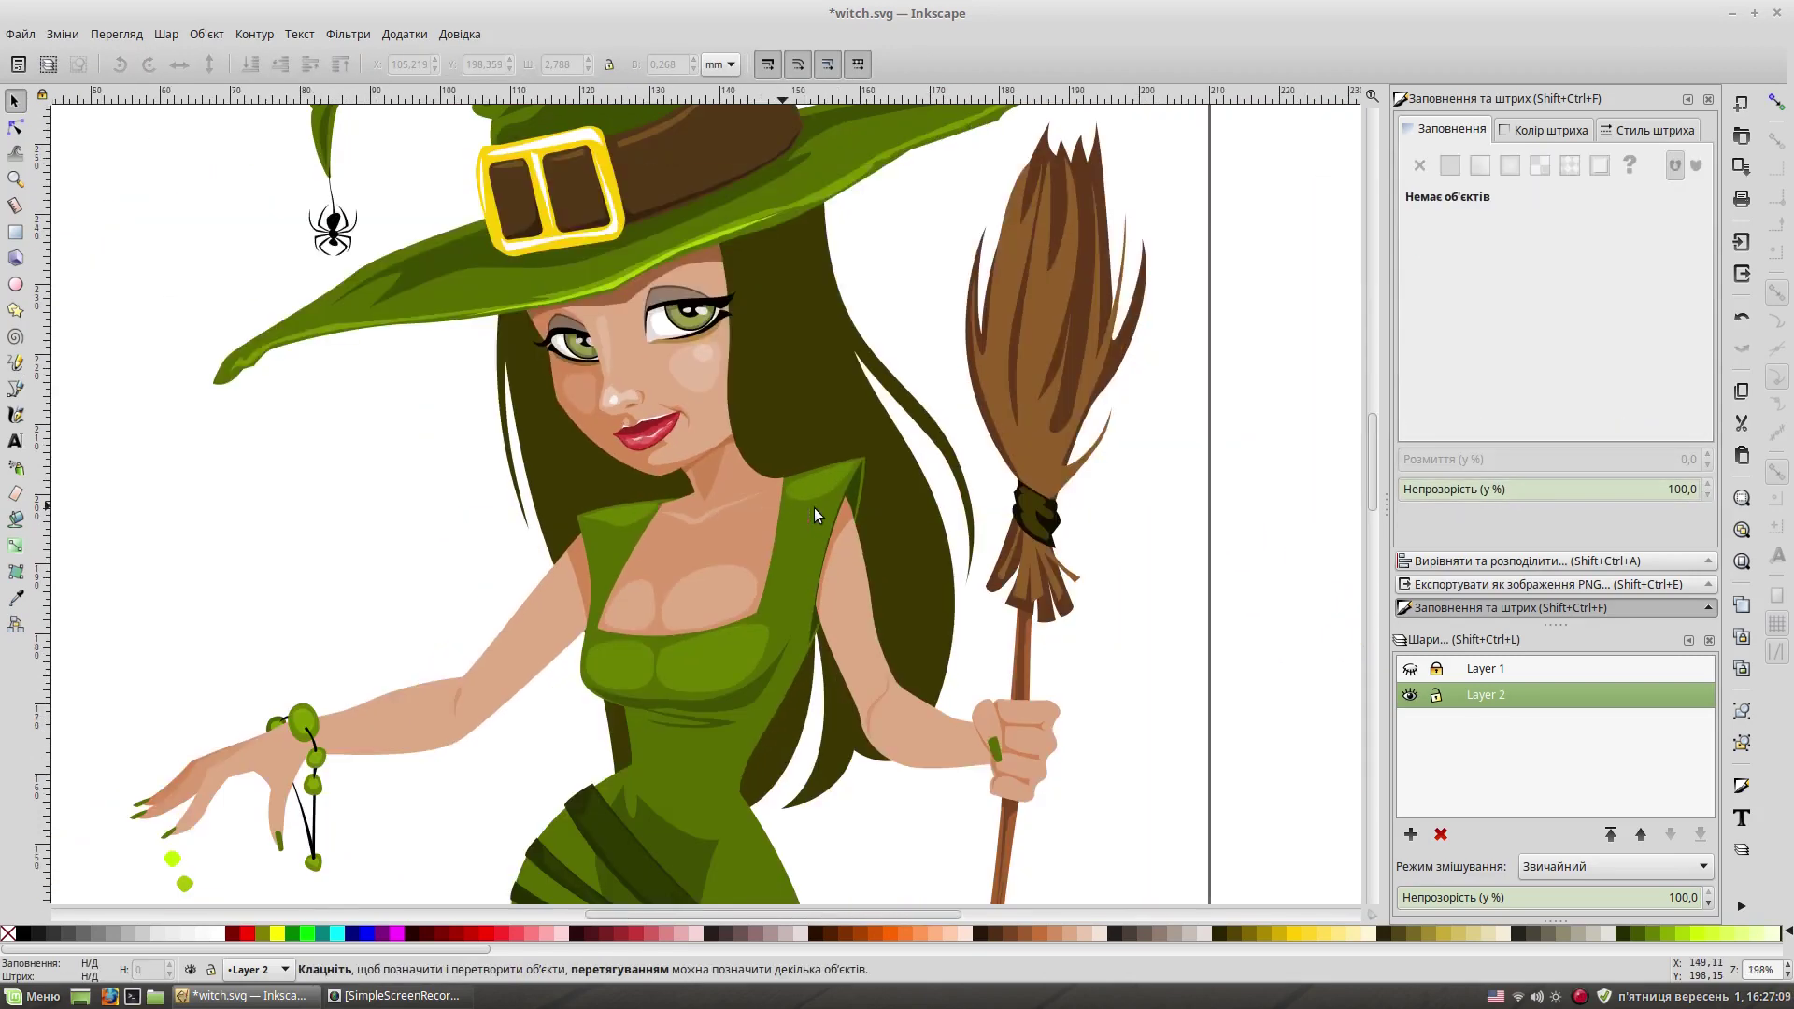
{"action": "left_click", "coordinate": [1412, 833]}
Step: Create Layer 3 and freehand the first fine black strands through the hair
{"action": "key", "text": "Return"}
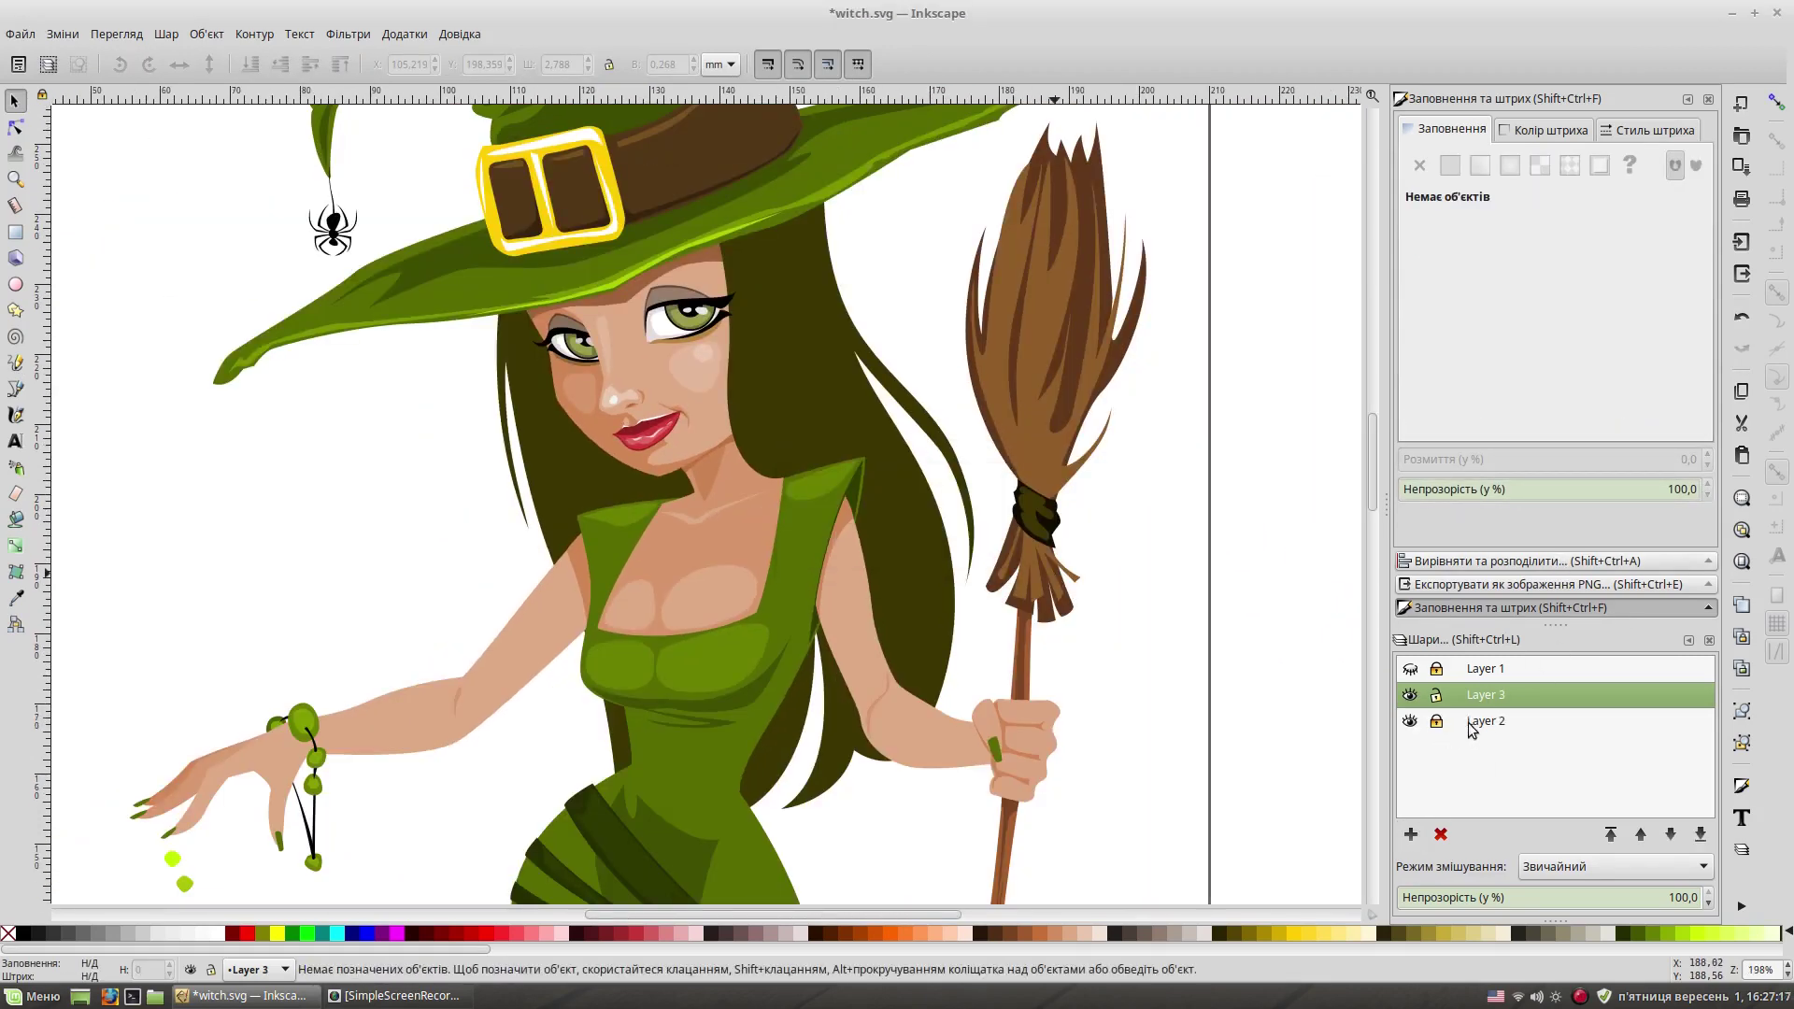
{"action": "key", "text": "p"}
{"action": "mouse_move", "coordinate": [509, 275]}
{"action": "left_mouse_down"}
{"action": "mouse_move", "coordinate": [574, 612]}
{"action": "mouse_move", "coordinate": [600, 561]}
{"action": "left_mouse_up"}
{"action": "left_click_drag", "start_coordinate": [556, 327], "coordinate": [621, 551]}
{"action": "left_click_drag", "start_coordinate": [589, 378], "coordinate": [691, 603]}
{"action": "left_click_drag", "start_coordinate": [641, 439], "coordinate": [683, 556]}
{"action": "mouse_move", "coordinate": [622, 803]}
{"action": "left_mouse_down"}
{"action": "mouse_move", "coordinate": [615, 690]}
{"action": "mouse_move", "coordinate": [574, 607]}
{"action": "left_mouse_up"}
Step: Draw more black strands from under the brim down toward the hand and dress
{"action": "scroll", "coordinate": [598, 421], "scroll_direction": "right", "scroll_amount": 3}
{"action": "mouse_move", "coordinate": [673, 500]}
{"action": "left_mouse_down"}
{"action": "mouse_move", "coordinate": [617, 222]}
{"action": "mouse_move", "coordinate": [719, 514]}
{"action": "left_mouse_up"}
{"action": "left_click_drag", "start_coordinate": [666, 225], "coordinate": [776, 654]}
{"action": "left_click_drag", "start_coordinate": [691, 191], "coordinate": [822, 733]}
{"action": "left_click_drag", "start_coordinate": [697, 183], "coordinate": [855, 575]}
{"action": "left_click_drag", "start_coordinate": [696, 593], "coordinate": [632, 848]}
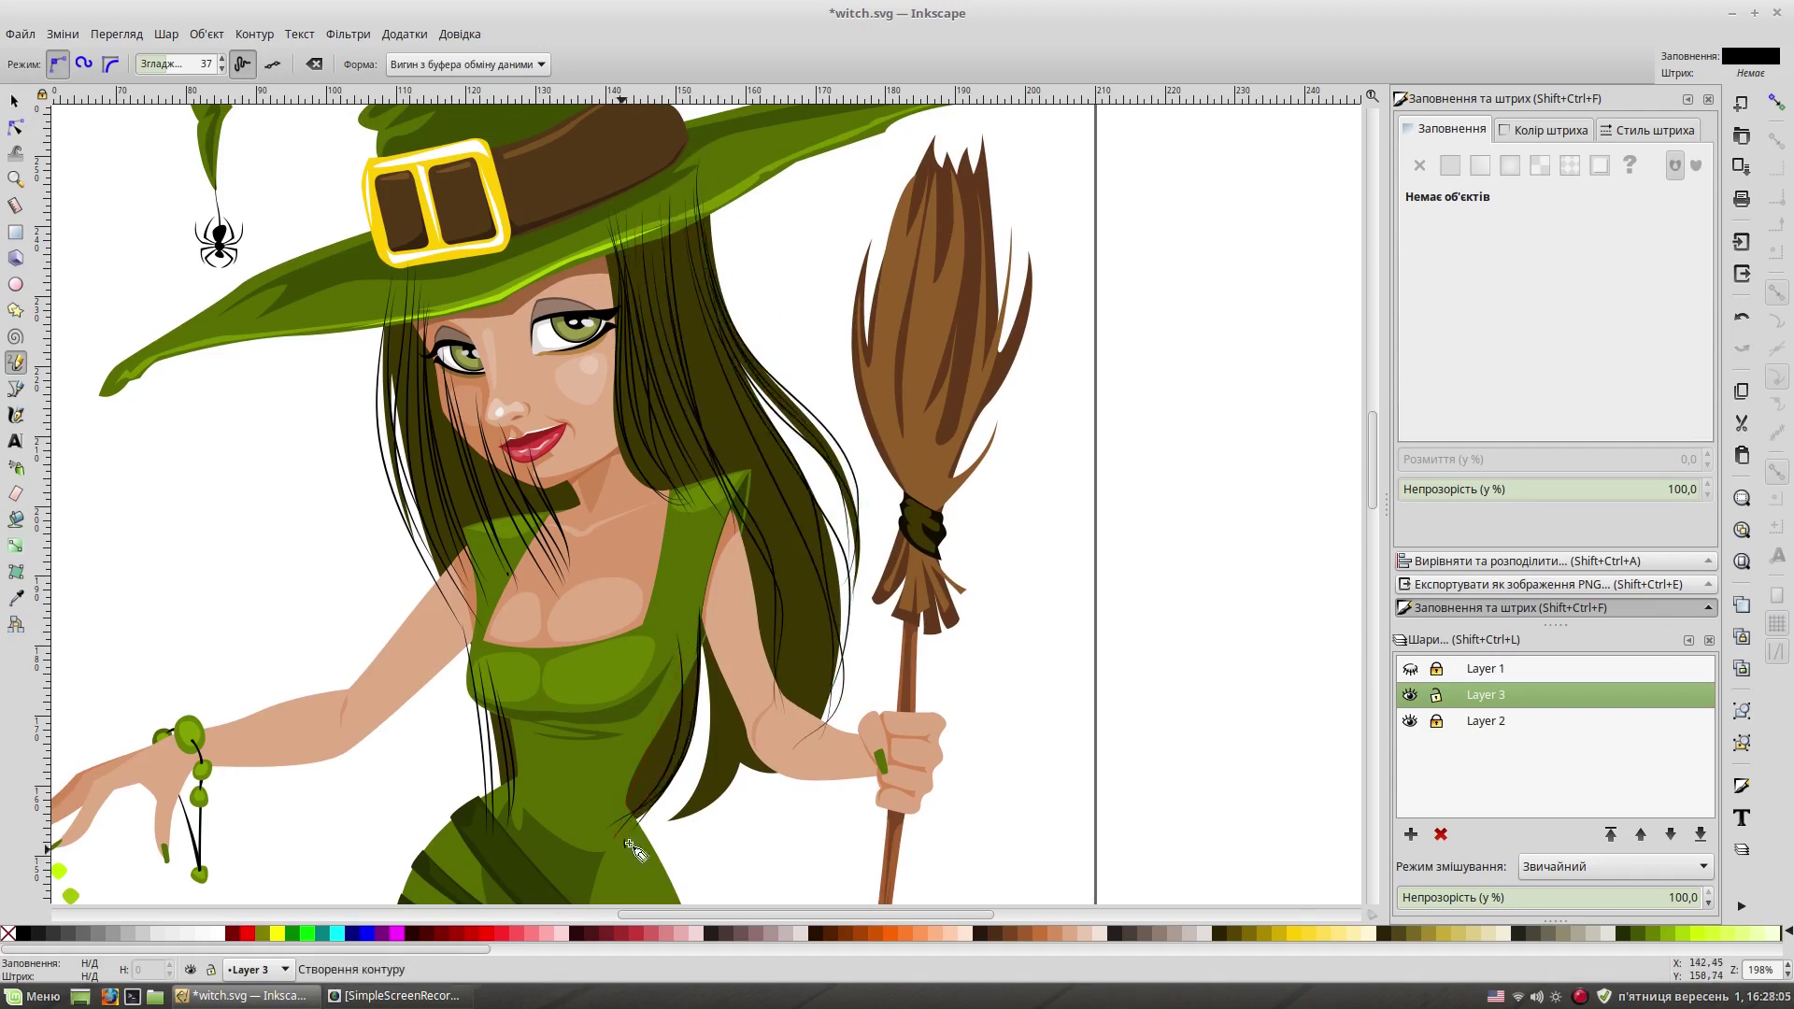
{"action": "left_click_drag", "start_coordinate": [688, 614], "coordinate": [631, 823]}
{"action": "left_click_drag", "start_coordinate": [715, 645], "coordinate": [625, 818]}
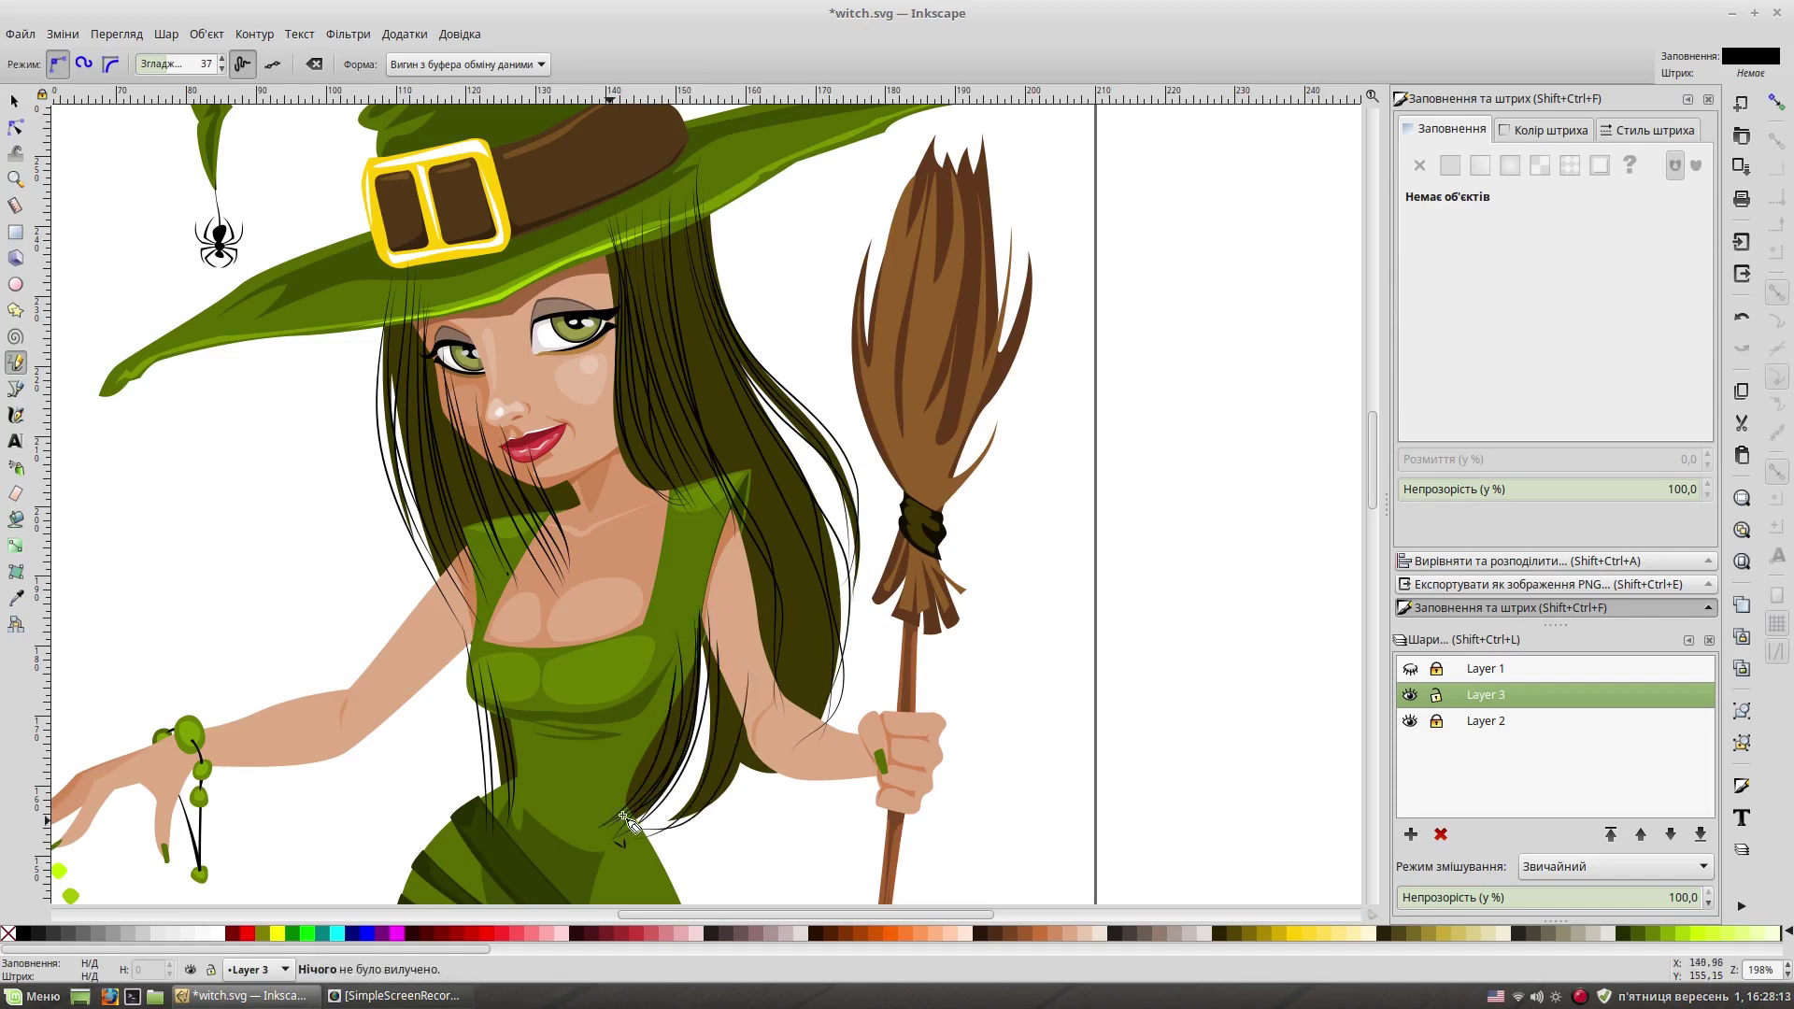
{"action": "left_click_drag", "start_coordinate": [696, 280], "coordinate": [687, 820]}
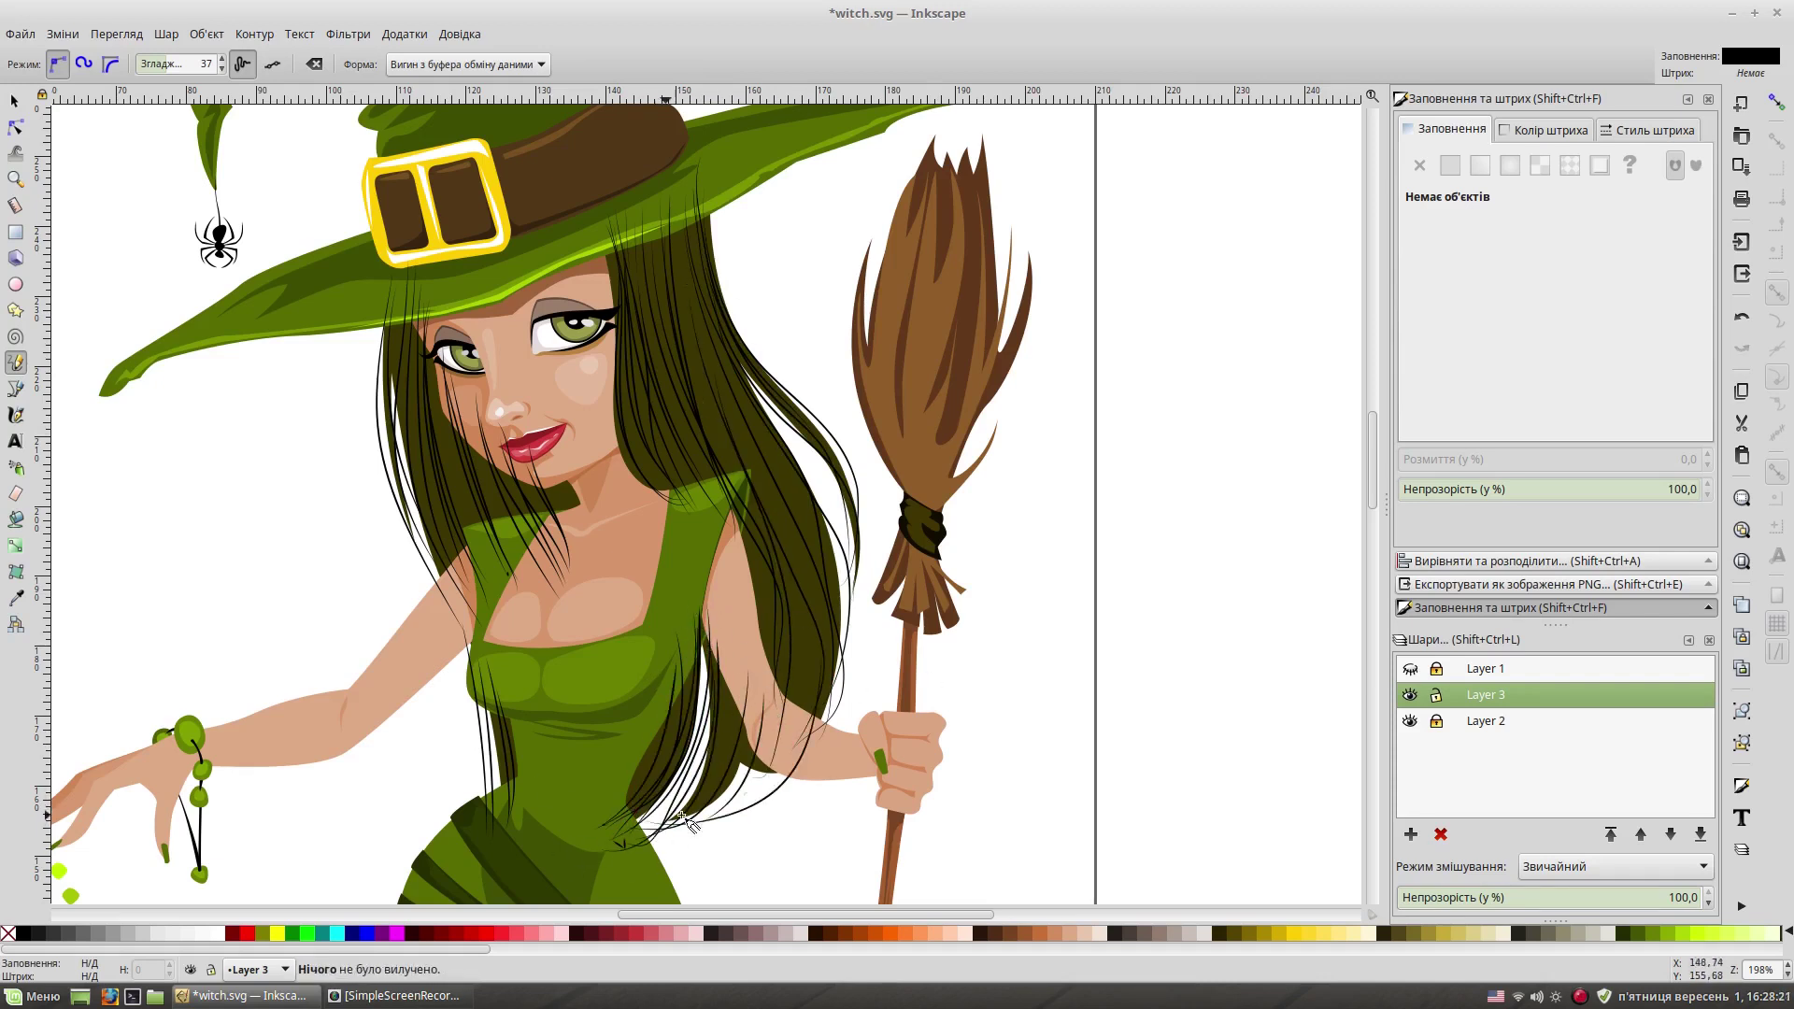
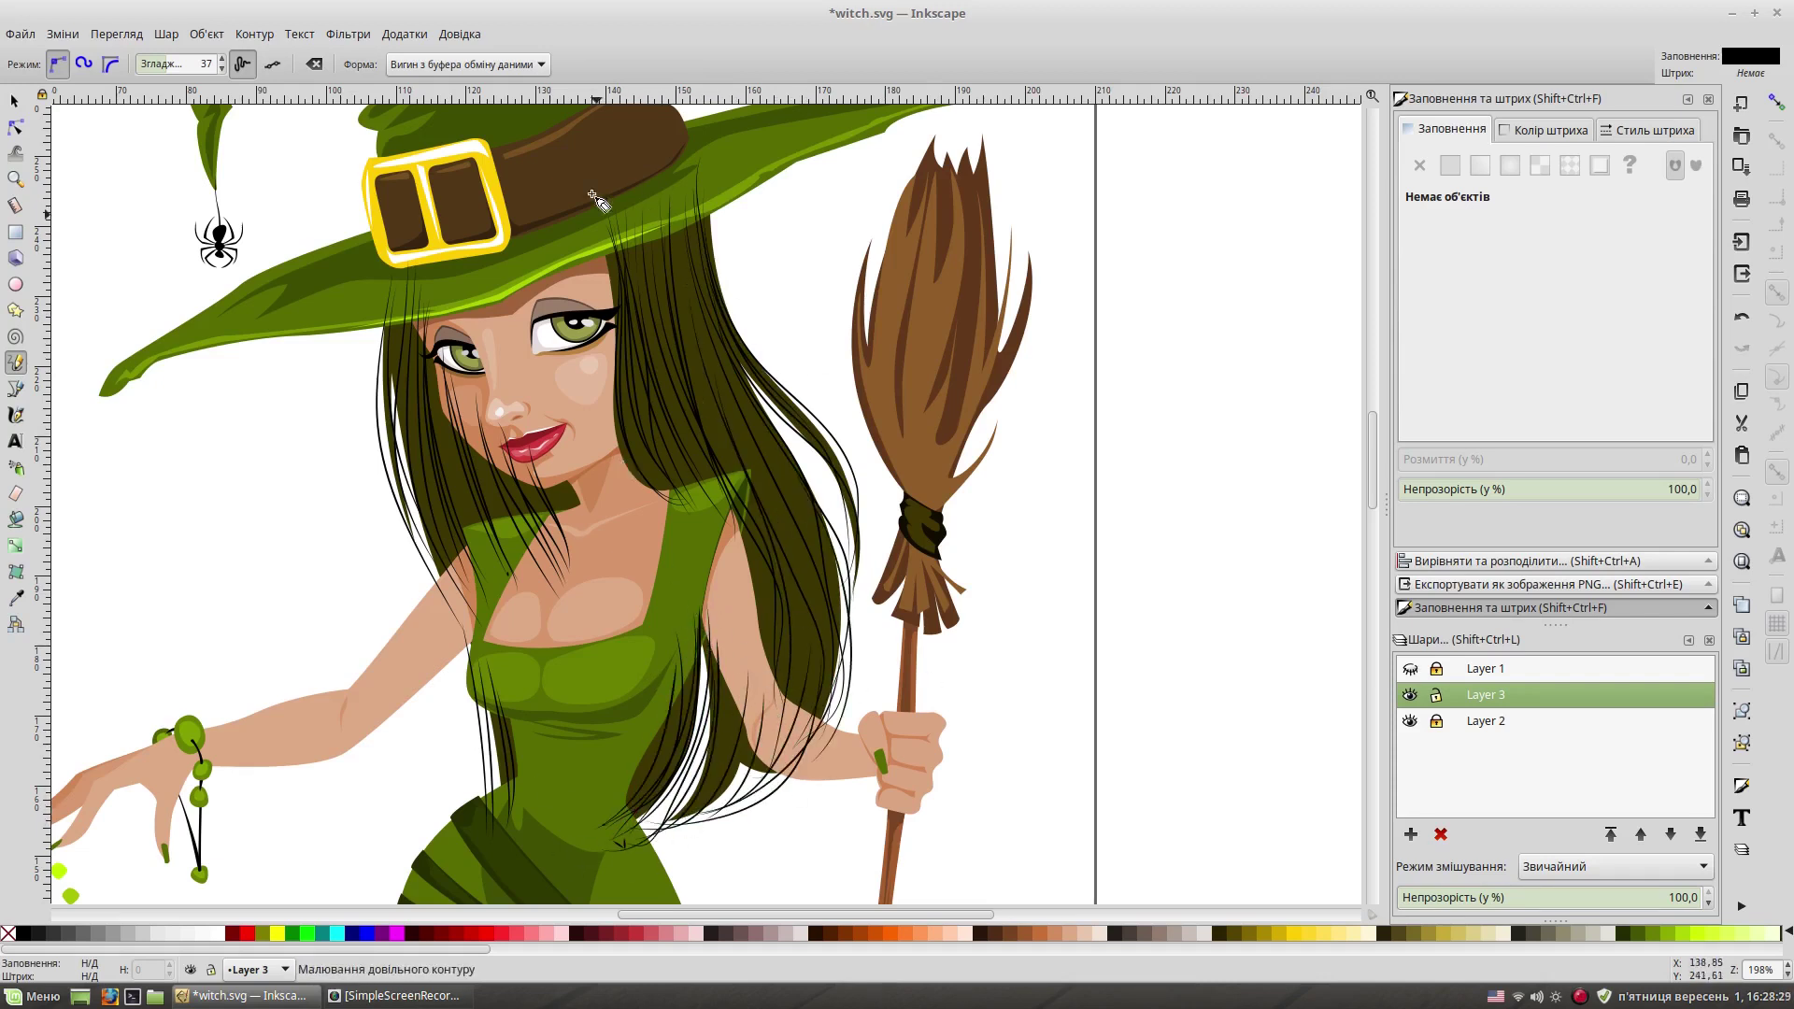
Step: Select all the dark hair strands and combine them into one path
{"action": "scroll", "coordinate": [823, 547], "scroll_direction": "left", "scroll_amount": 2}
{"action": "key", "text": "ctrl+a"}
{"action": "key", "text": "s"}
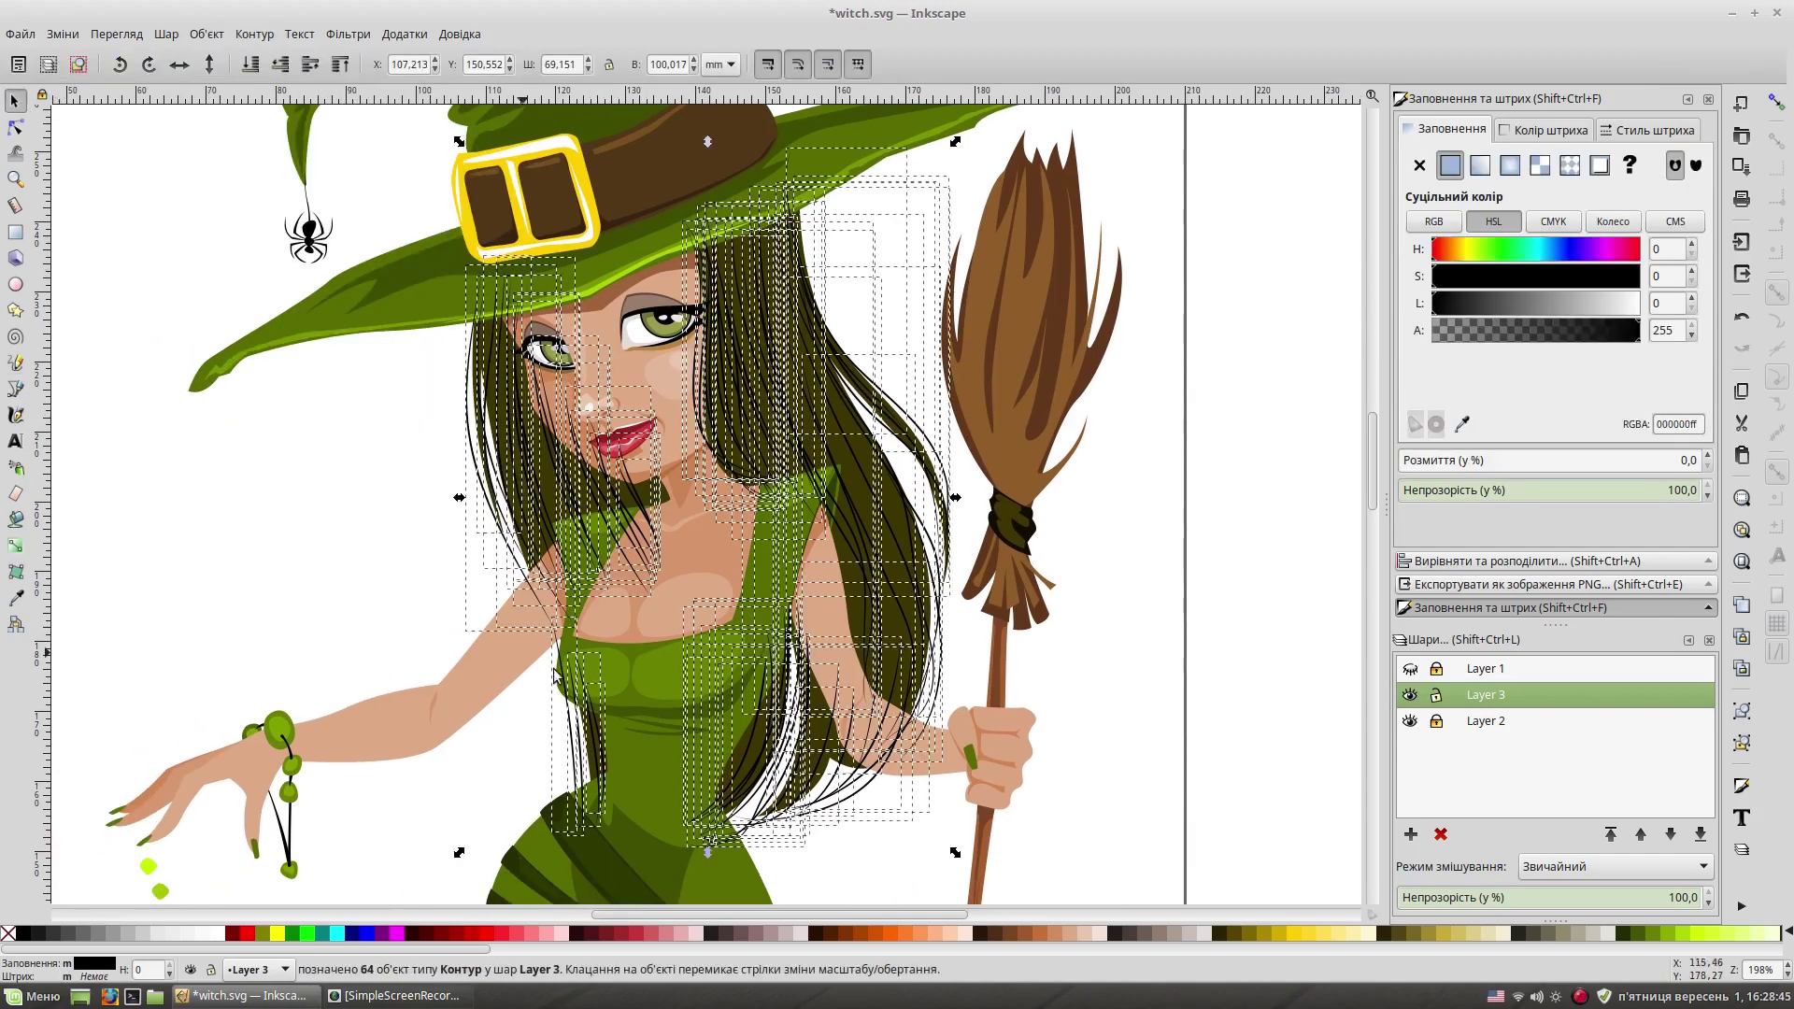
{"action": "key", "text": "plus"}
{"action": "key", "text": "plus"}
{"action": "key", "text": "plus"}
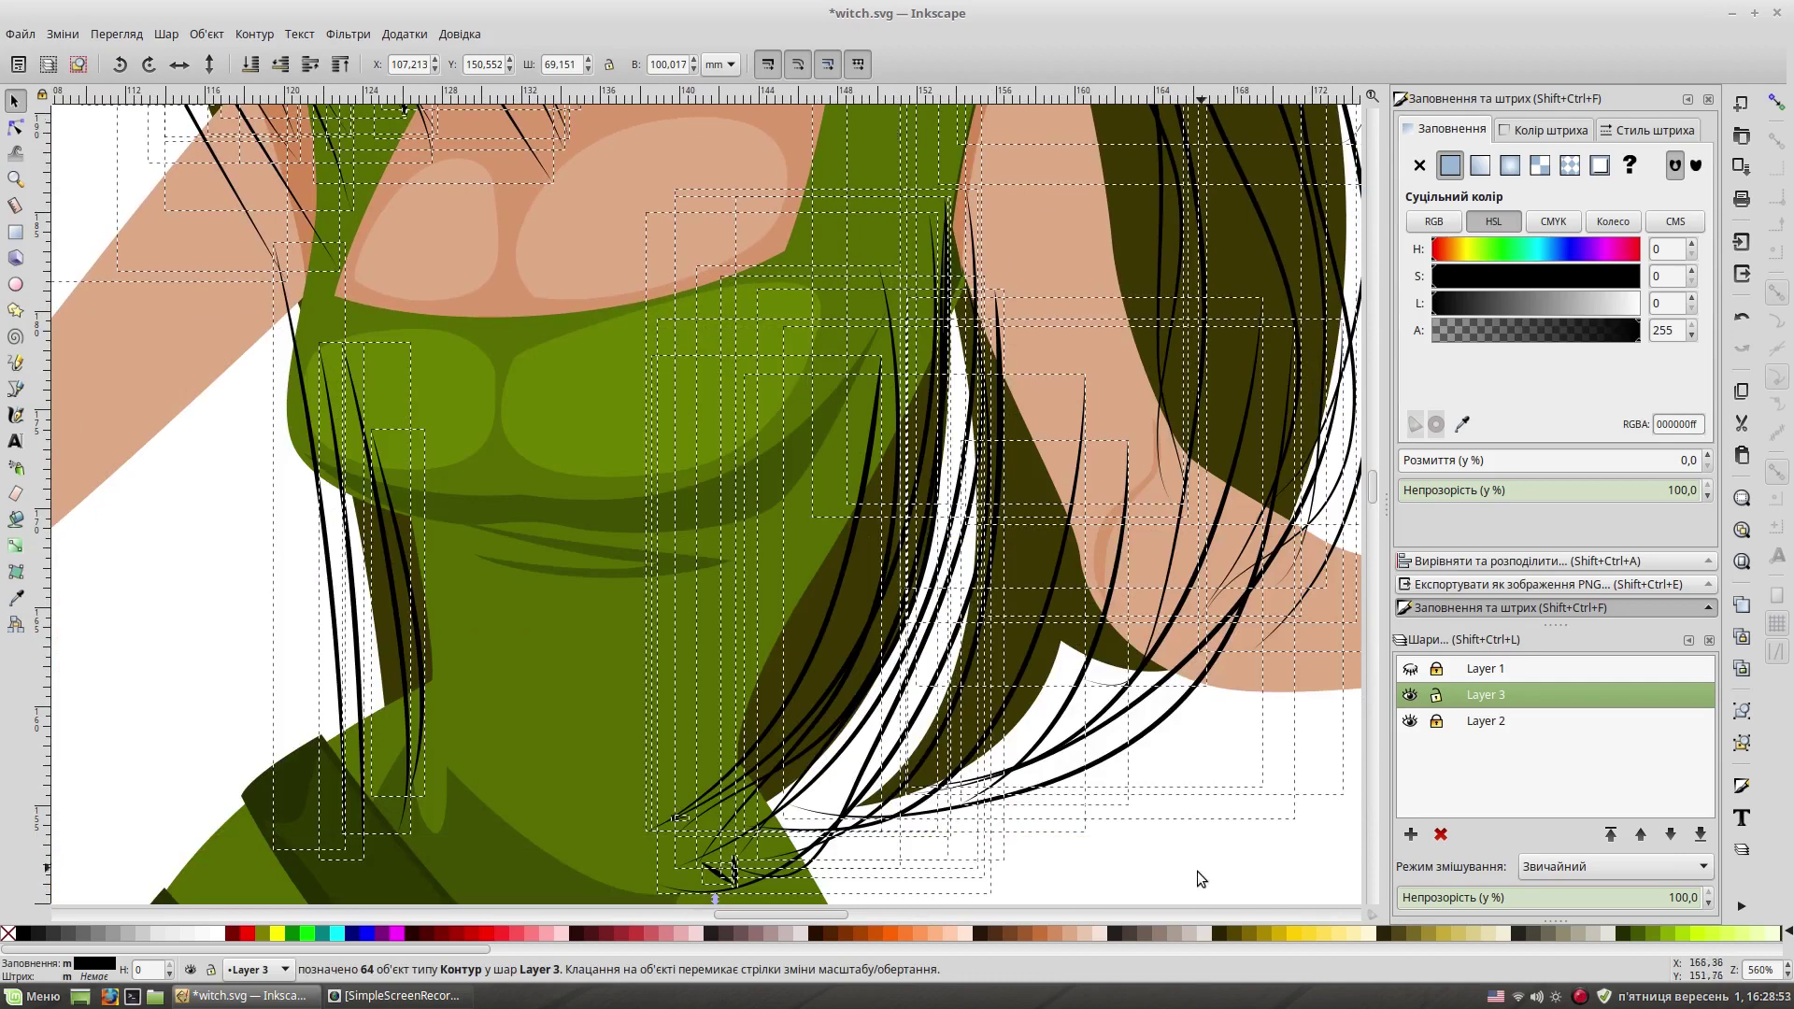
{"action": "left_click", "coordinate": [268, 35]}
{"action": "left_click", "coordinate": [281, 154]}
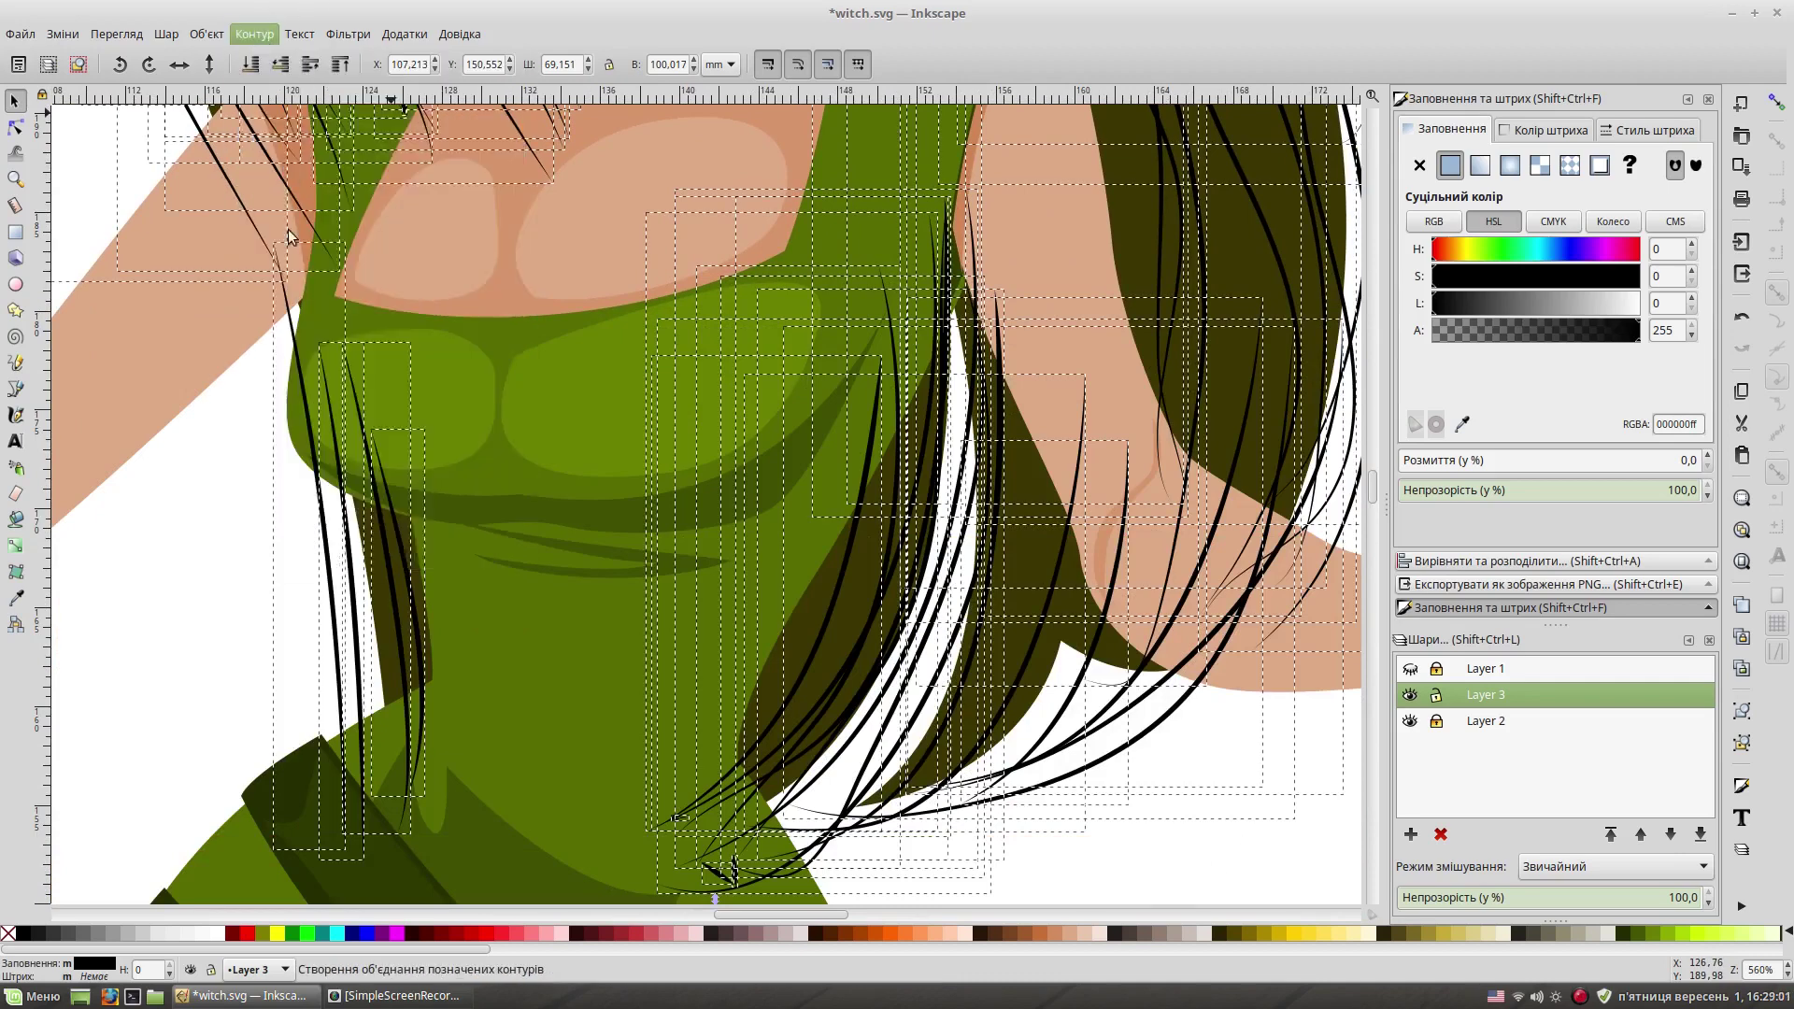
Step: Erase the stray hair strand ends near the neck with the Eraser
{"action": "scroll", "coordinate": [928, 391], "scroll_direction": "down", "scroll_amount": 6}
{"action": "double_click", "coordinate": [15, 493]}
{"action": "left_click", "coordinate": [1230, 283]}
{"action": "left_click_drag", "start_coordinate": [661, 501], "coordinate": [691, 510]}
{"action": "left_click_drag", "start_coordinate": [586, 465], "coordinate": [653, 510]}
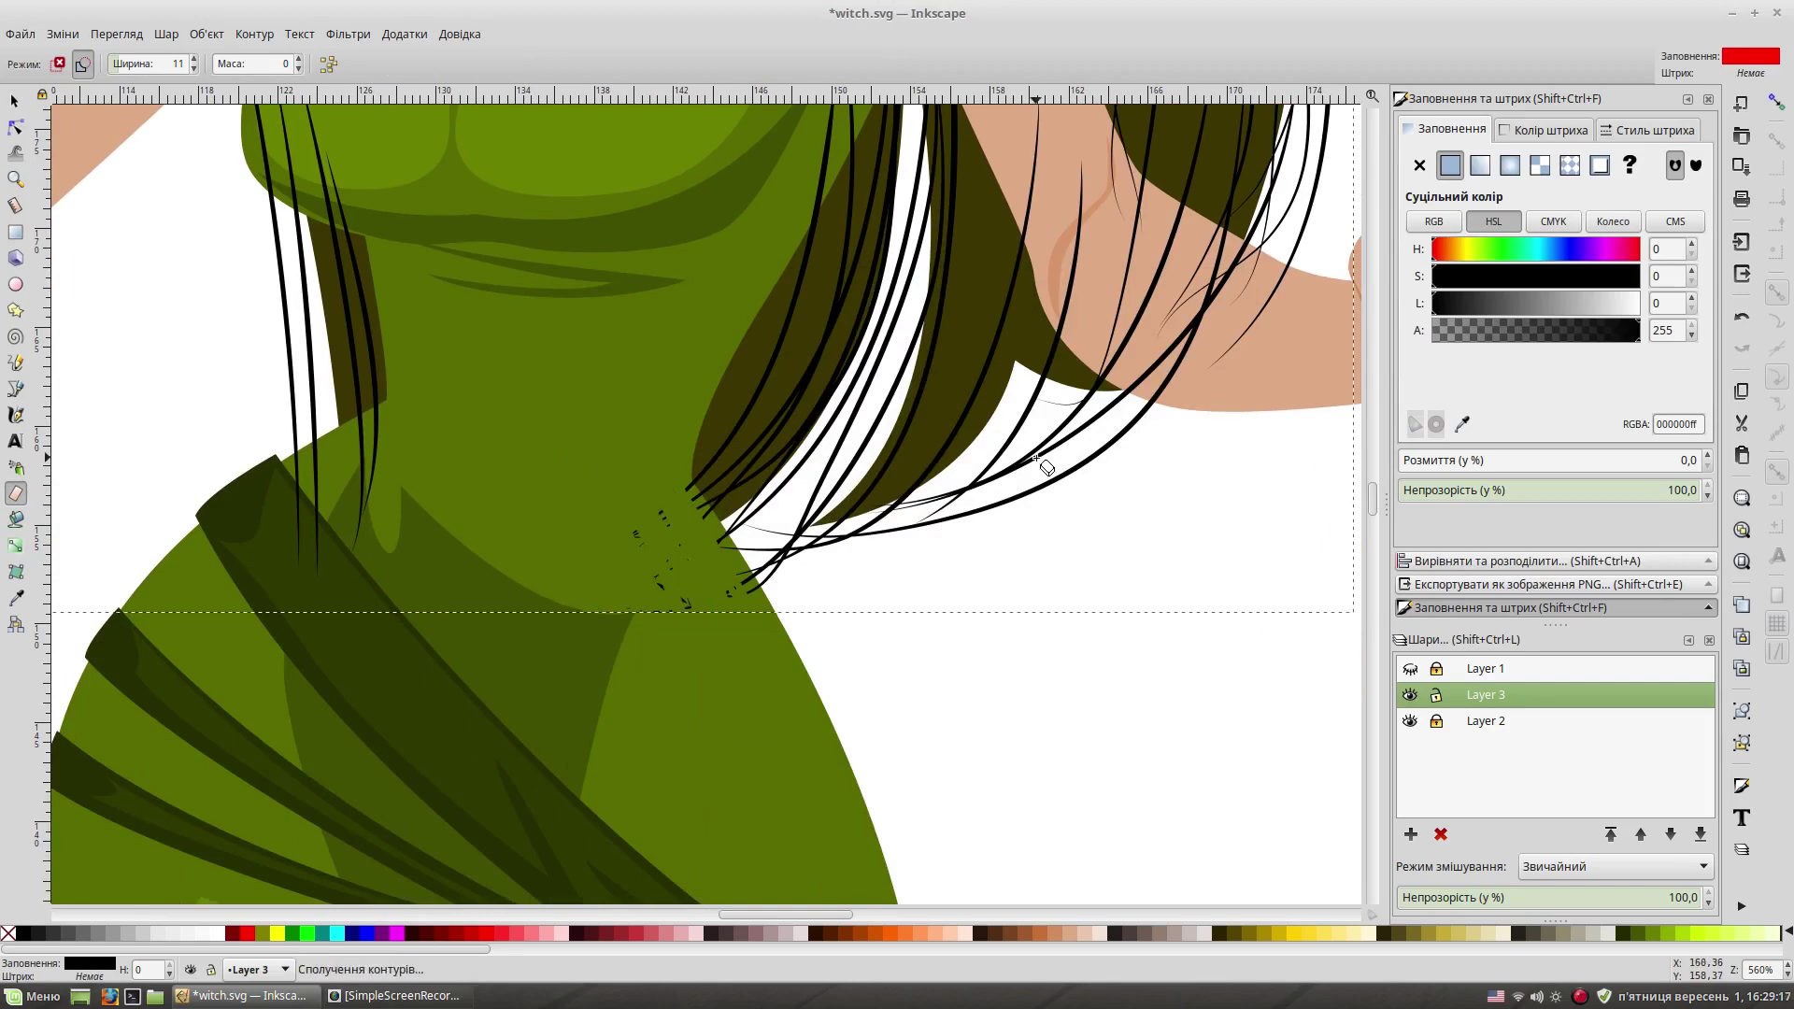
Step: Draw a Bezier cutting shape over the neck and subtract it from the strands
{"action": "left_click", "coordinate": [15, 415]}
{"action": "left_click_drag", "start_coordinate": [581, 480], "coordinate": [672, 682]}
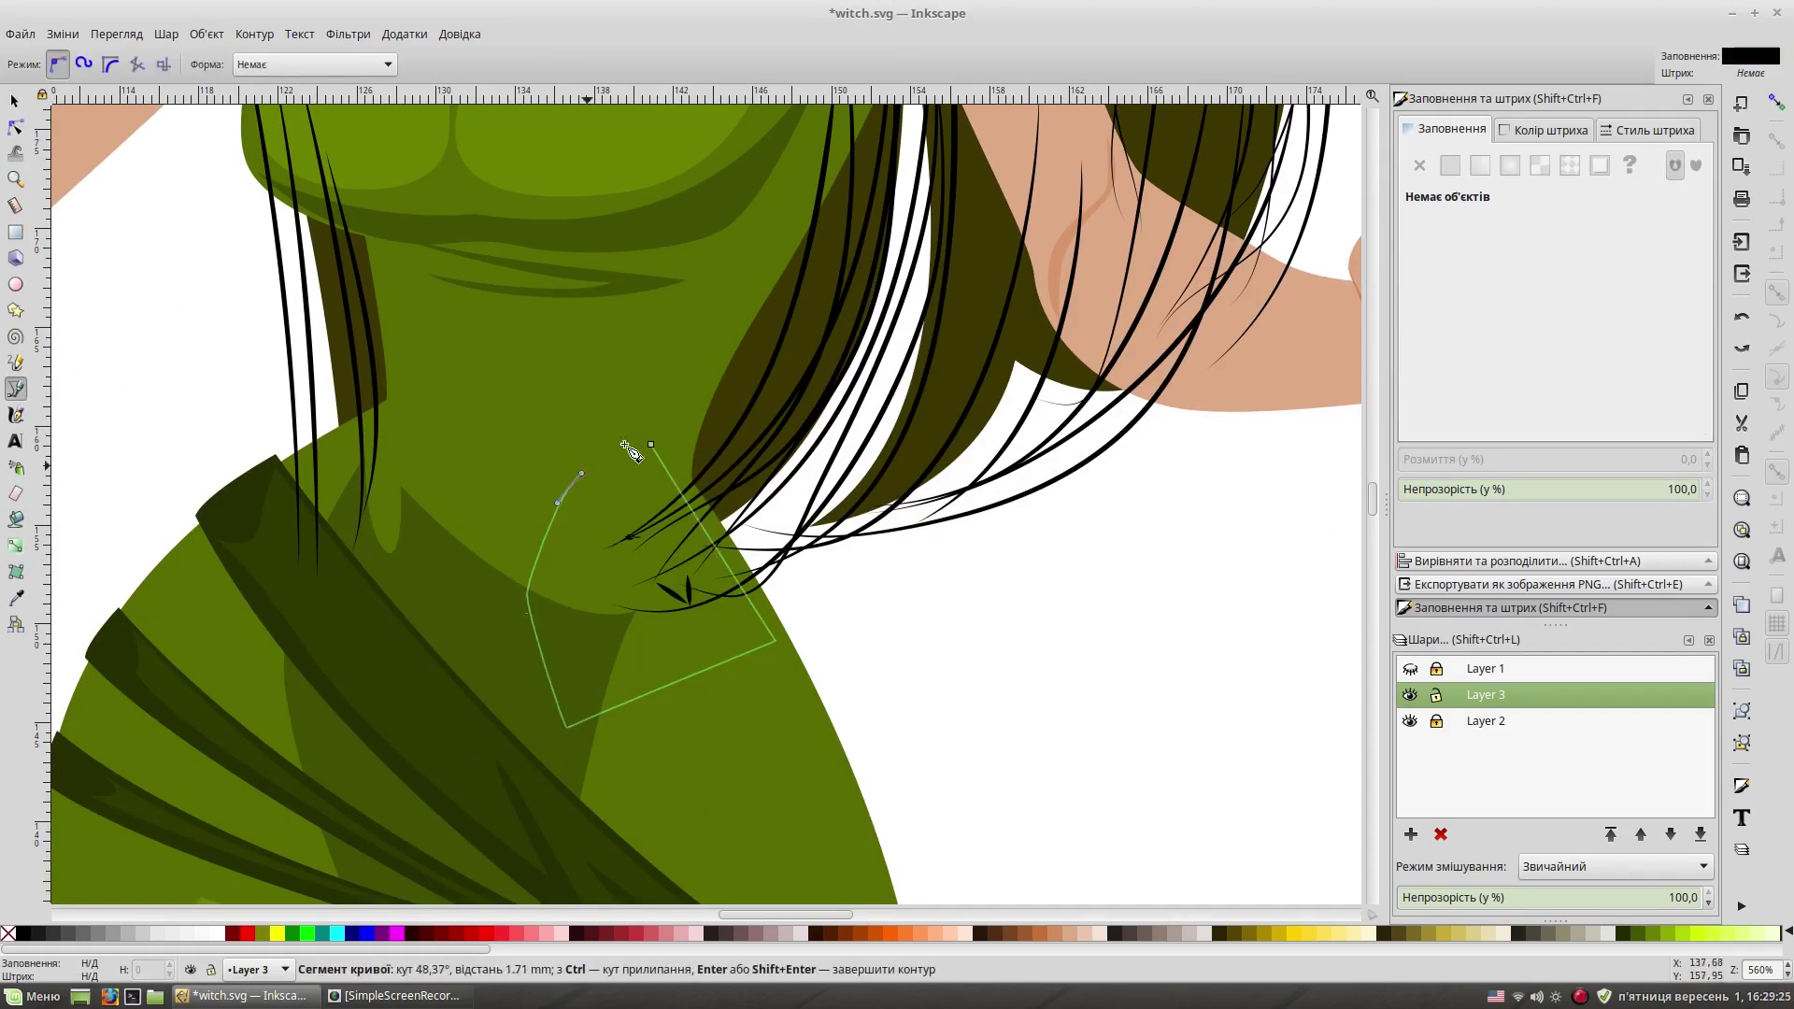
{"action": "key", "text": "s"}
{"action": "key", "text": "ctrl+minus"}
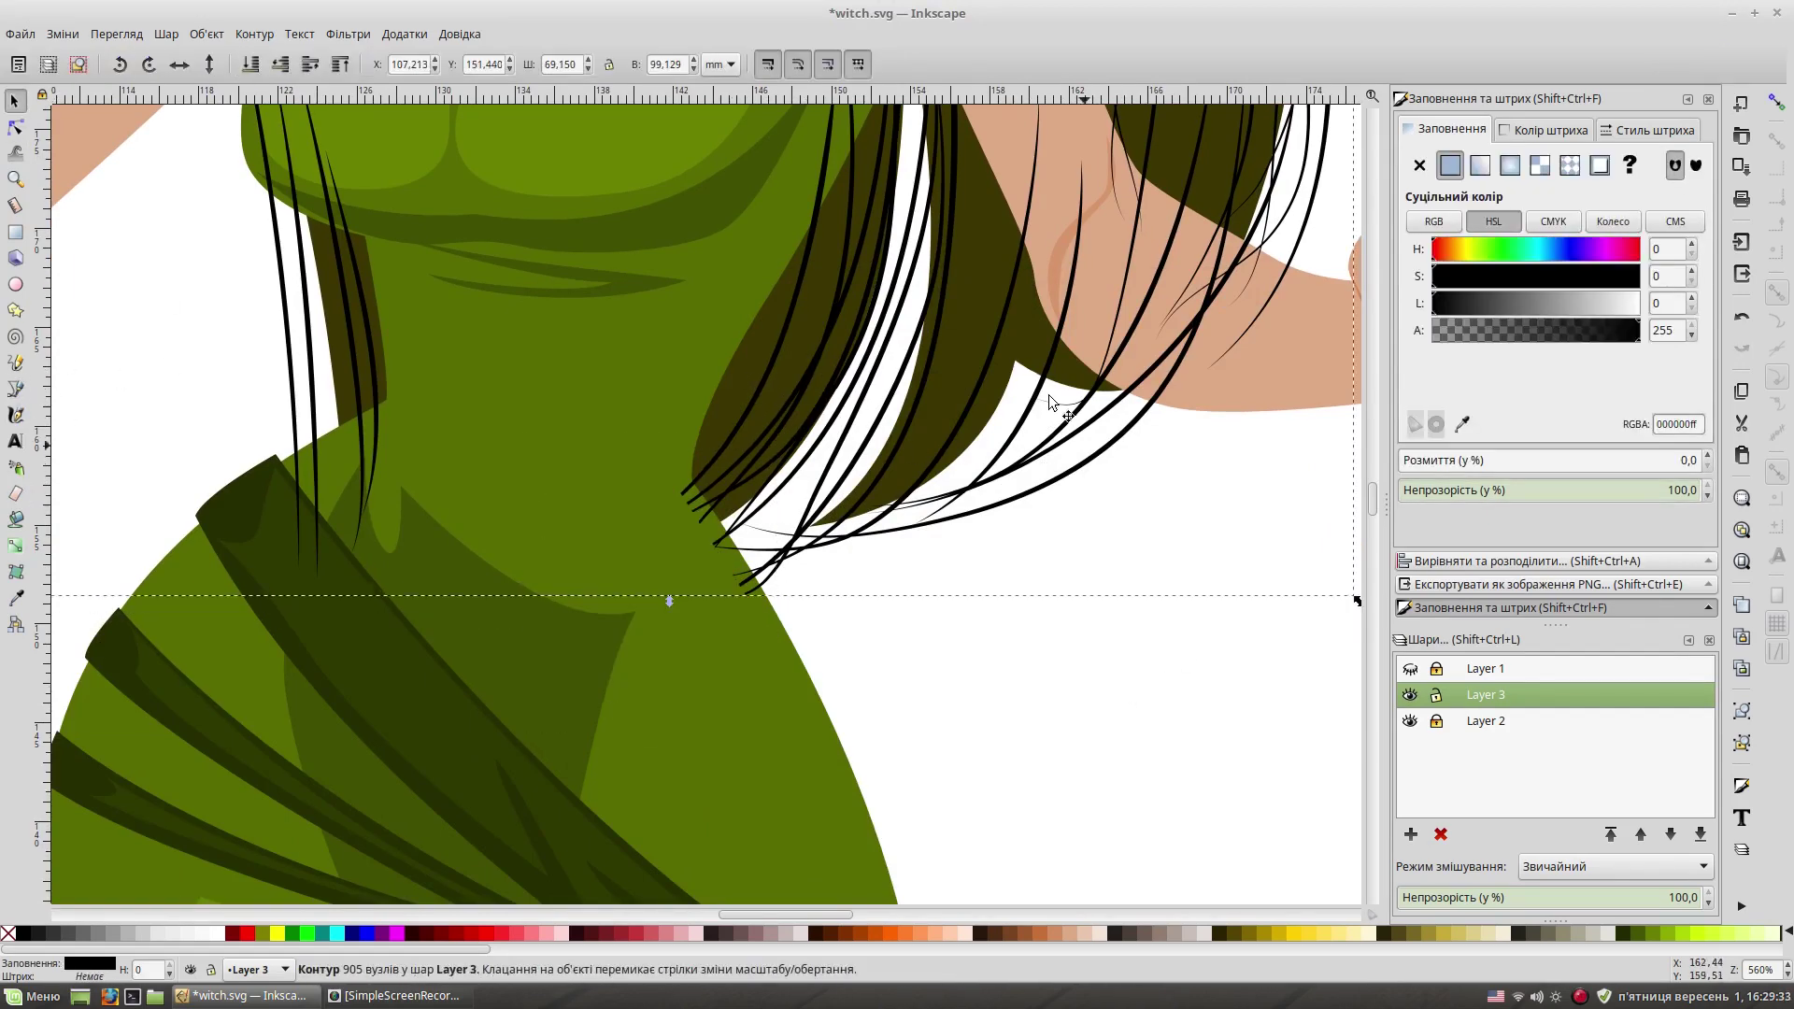
{"action": "scroll", "coordinate": [888, 607], "scroll_direction": "down", "scroll_amount": 3}
{"action": "scroll", "coordinate": [900, 630], "scroll_direction": "right", "scroll_amount": 3}
{"action": "scroll", "coordinate": [900, 630], "scroll_direction": "down", "scroll_amount": 1}
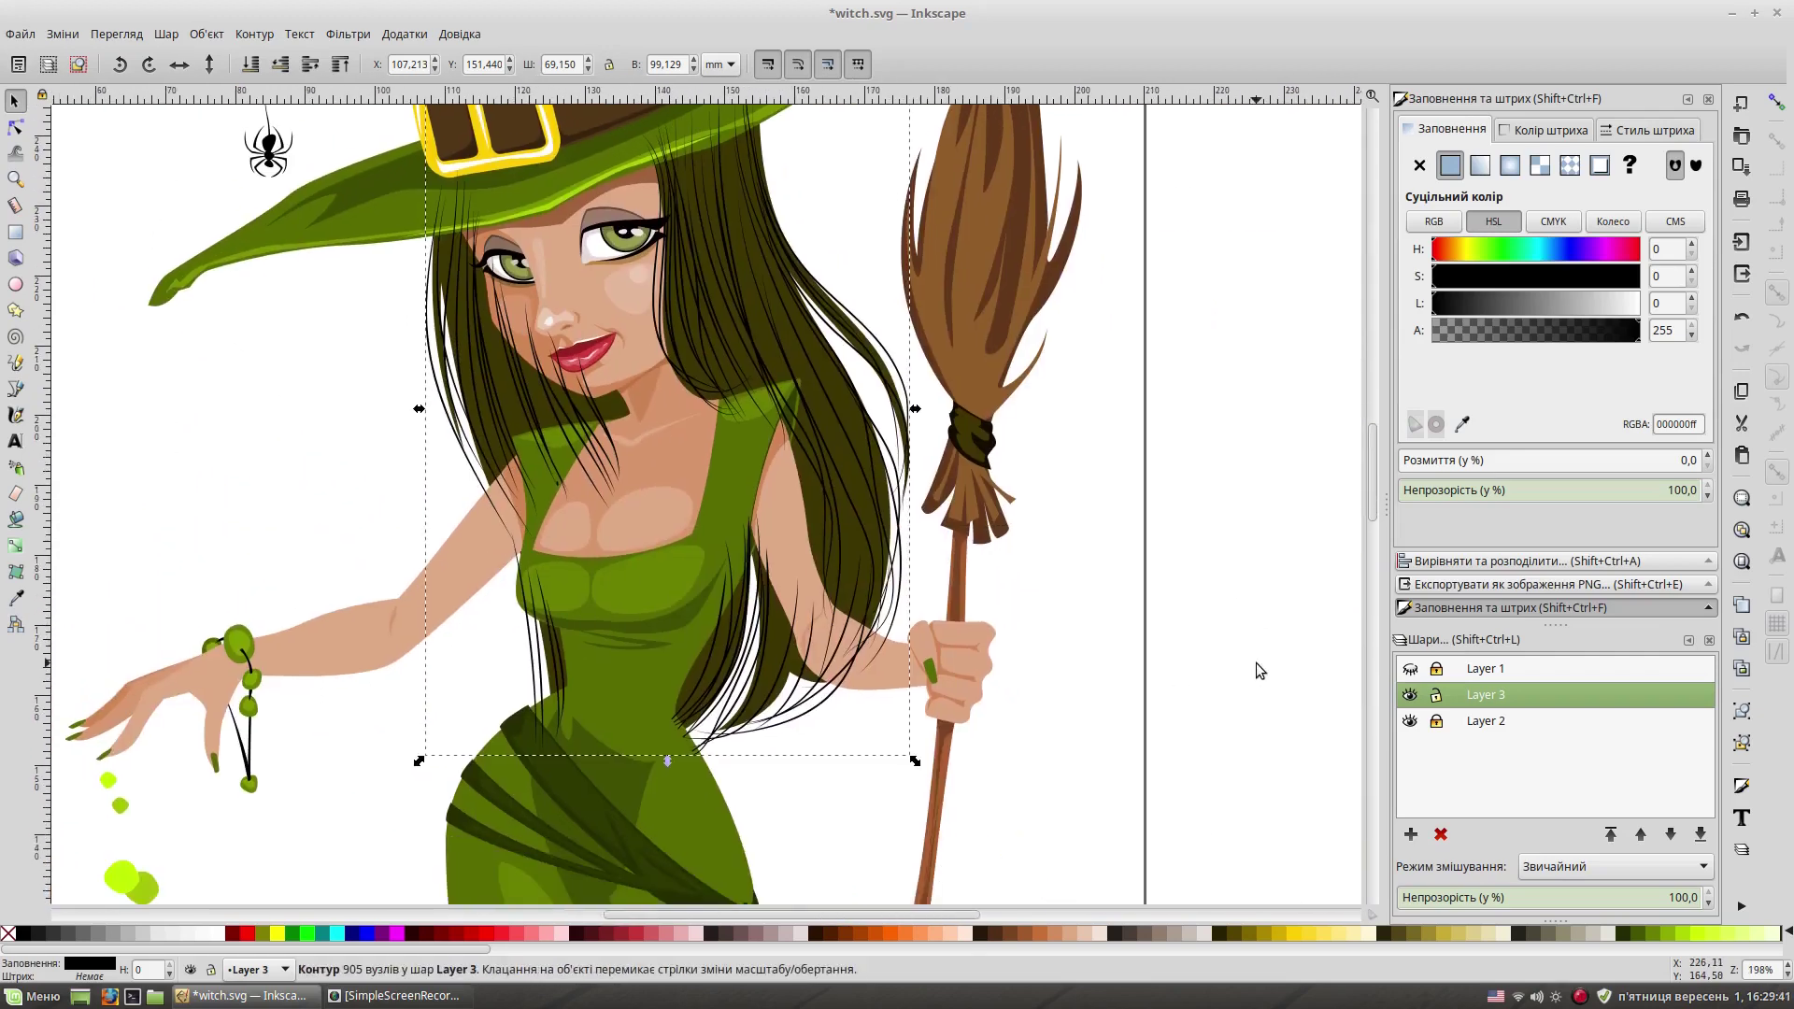
Step: Move the combined hair strands to the main drawing layer
{"action": "right_click", "coordinate": [1547, 710]}
{"action": "left_click", "coordinate": [1239, 518]}
{"action": "right_click", "coordinate": [731, 645]}
{"action": "left_click", "coordinate": [928, 470]}
{"action": "left_click", "coordinate": [944, 612]}
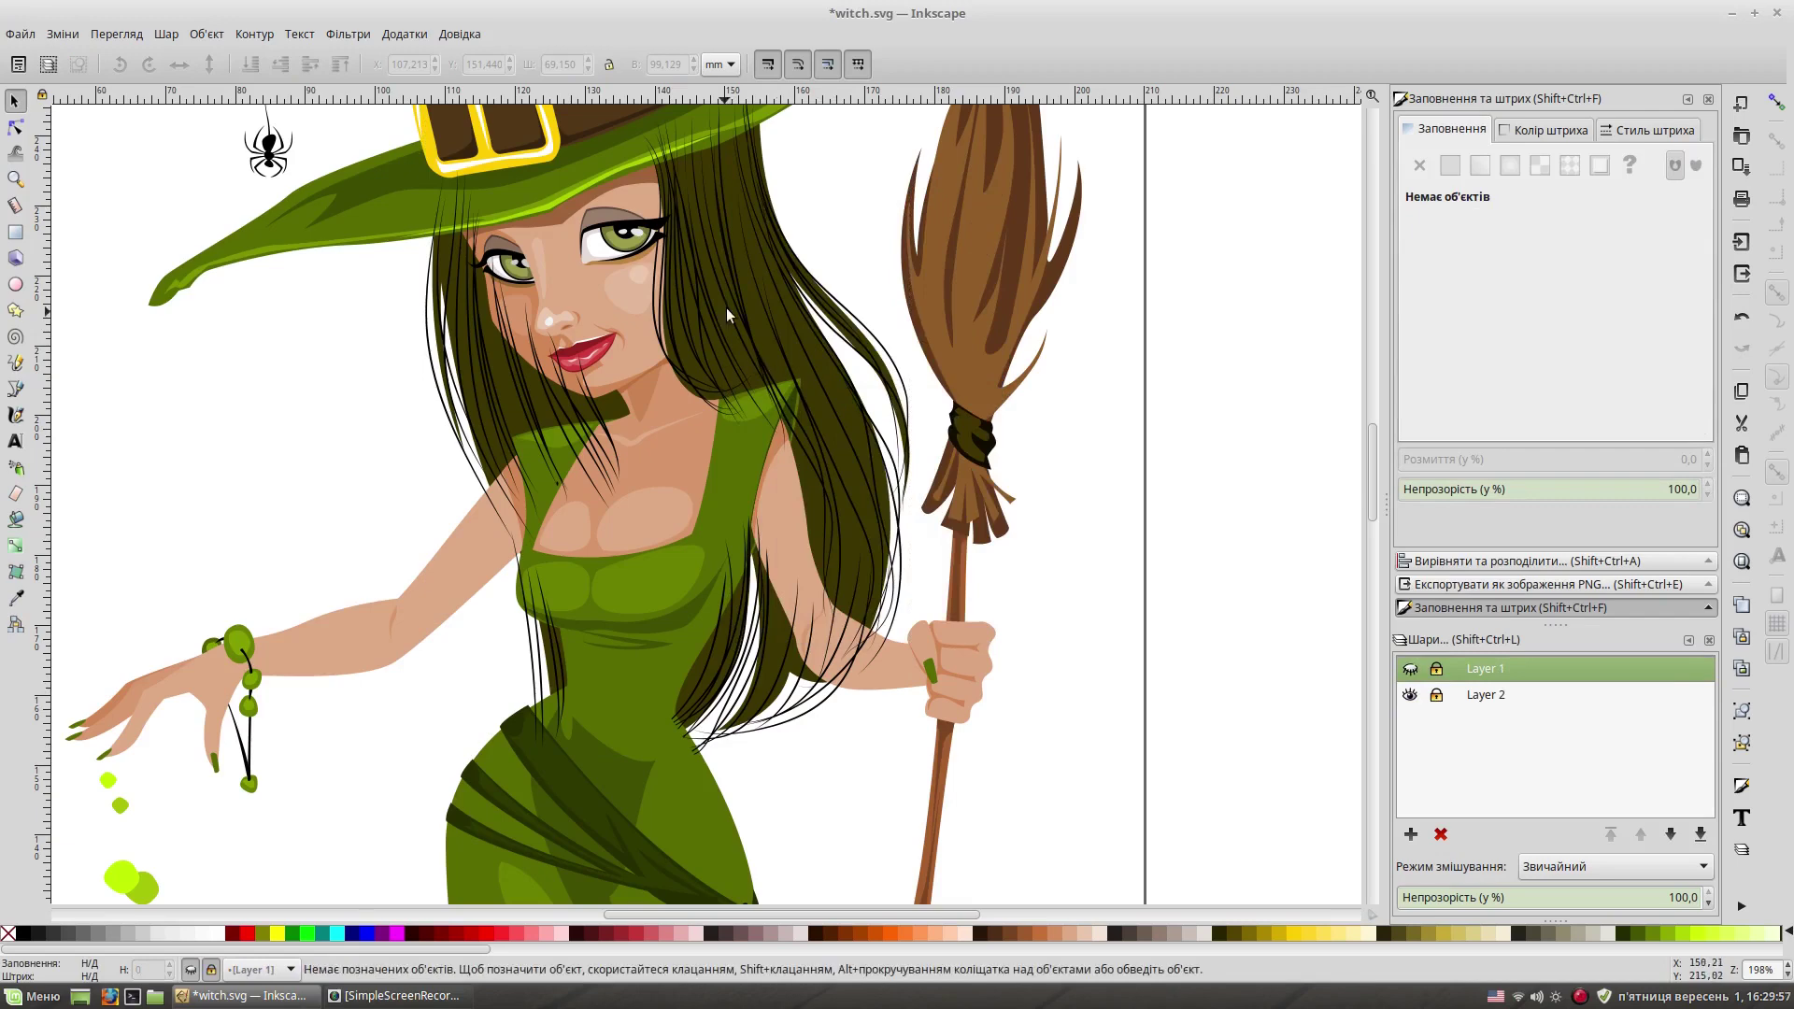
{"action": "left_click", "coordinate": [1458, 697]}
{"action": "key", "text": "ctrl+a"}
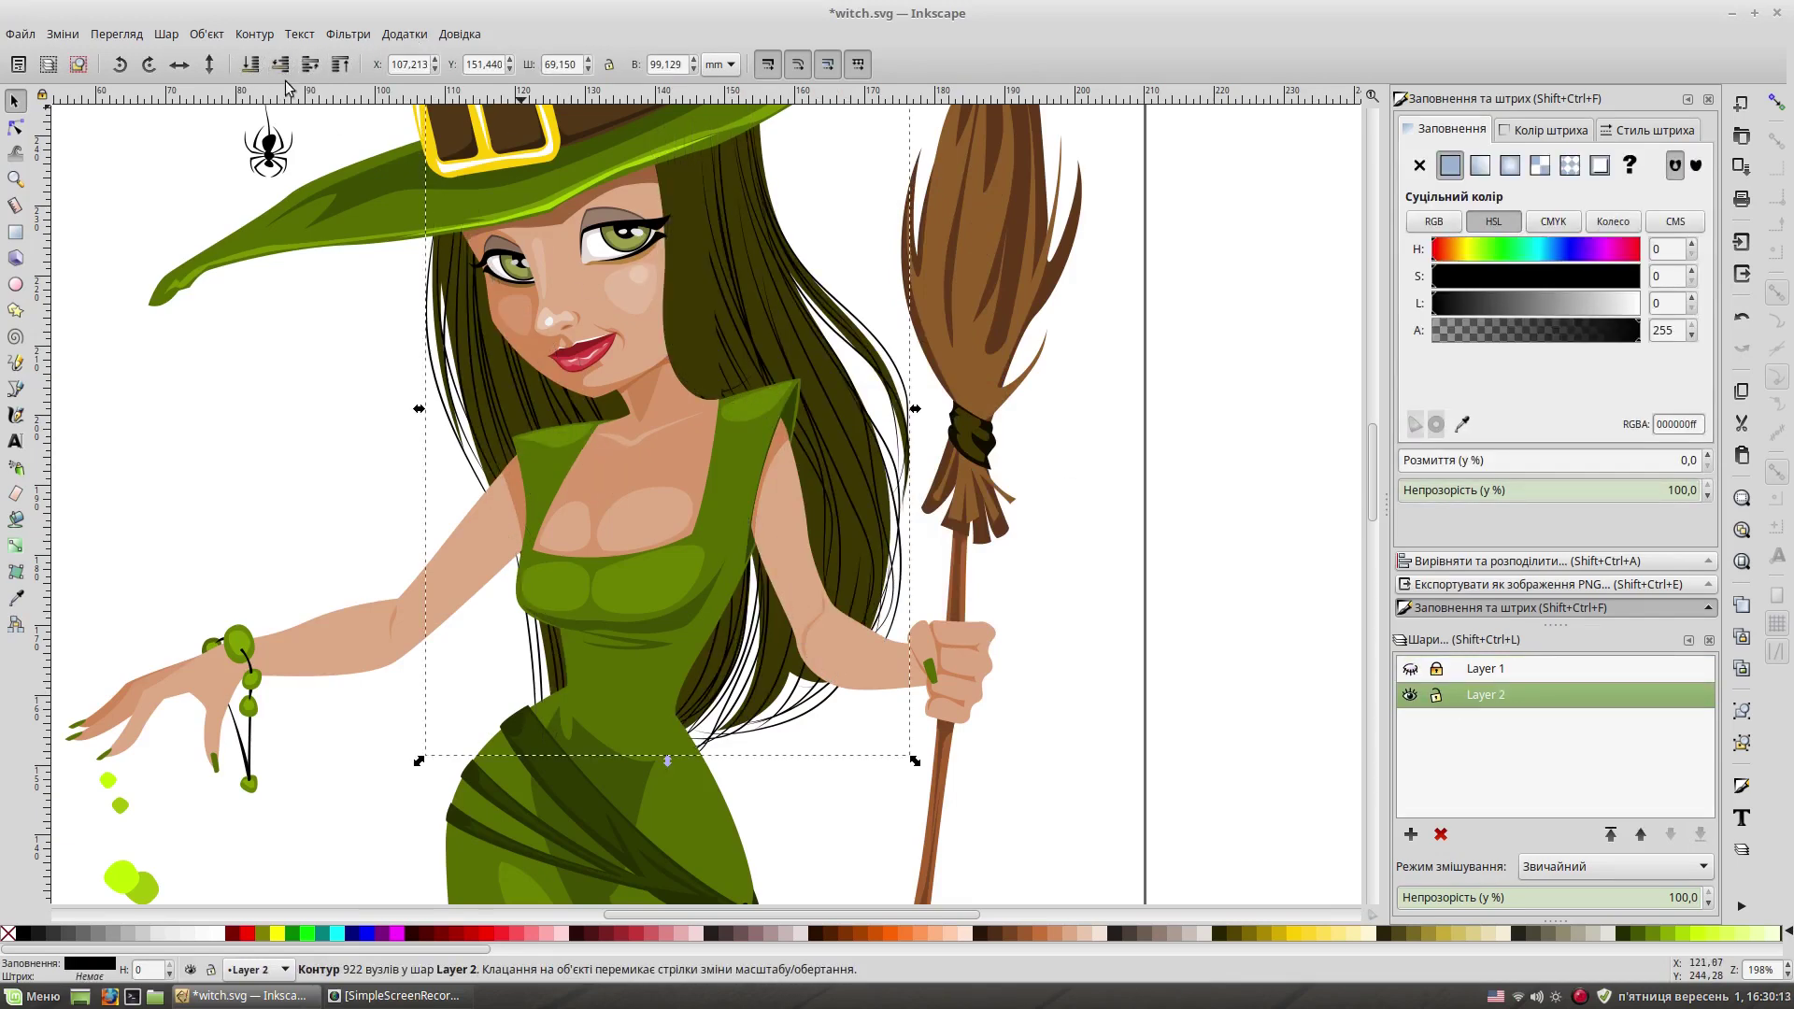
Step: Nudge the dark rectangle behind the hair up and left
{"action": "scroll", "coordinate": [783, 278], "scroll_direction": "up", "scroll_amount": 1, "text": "ctrl"}
{"action": "left_click", "coordinate": [892, 346], "text": "ctrl"}
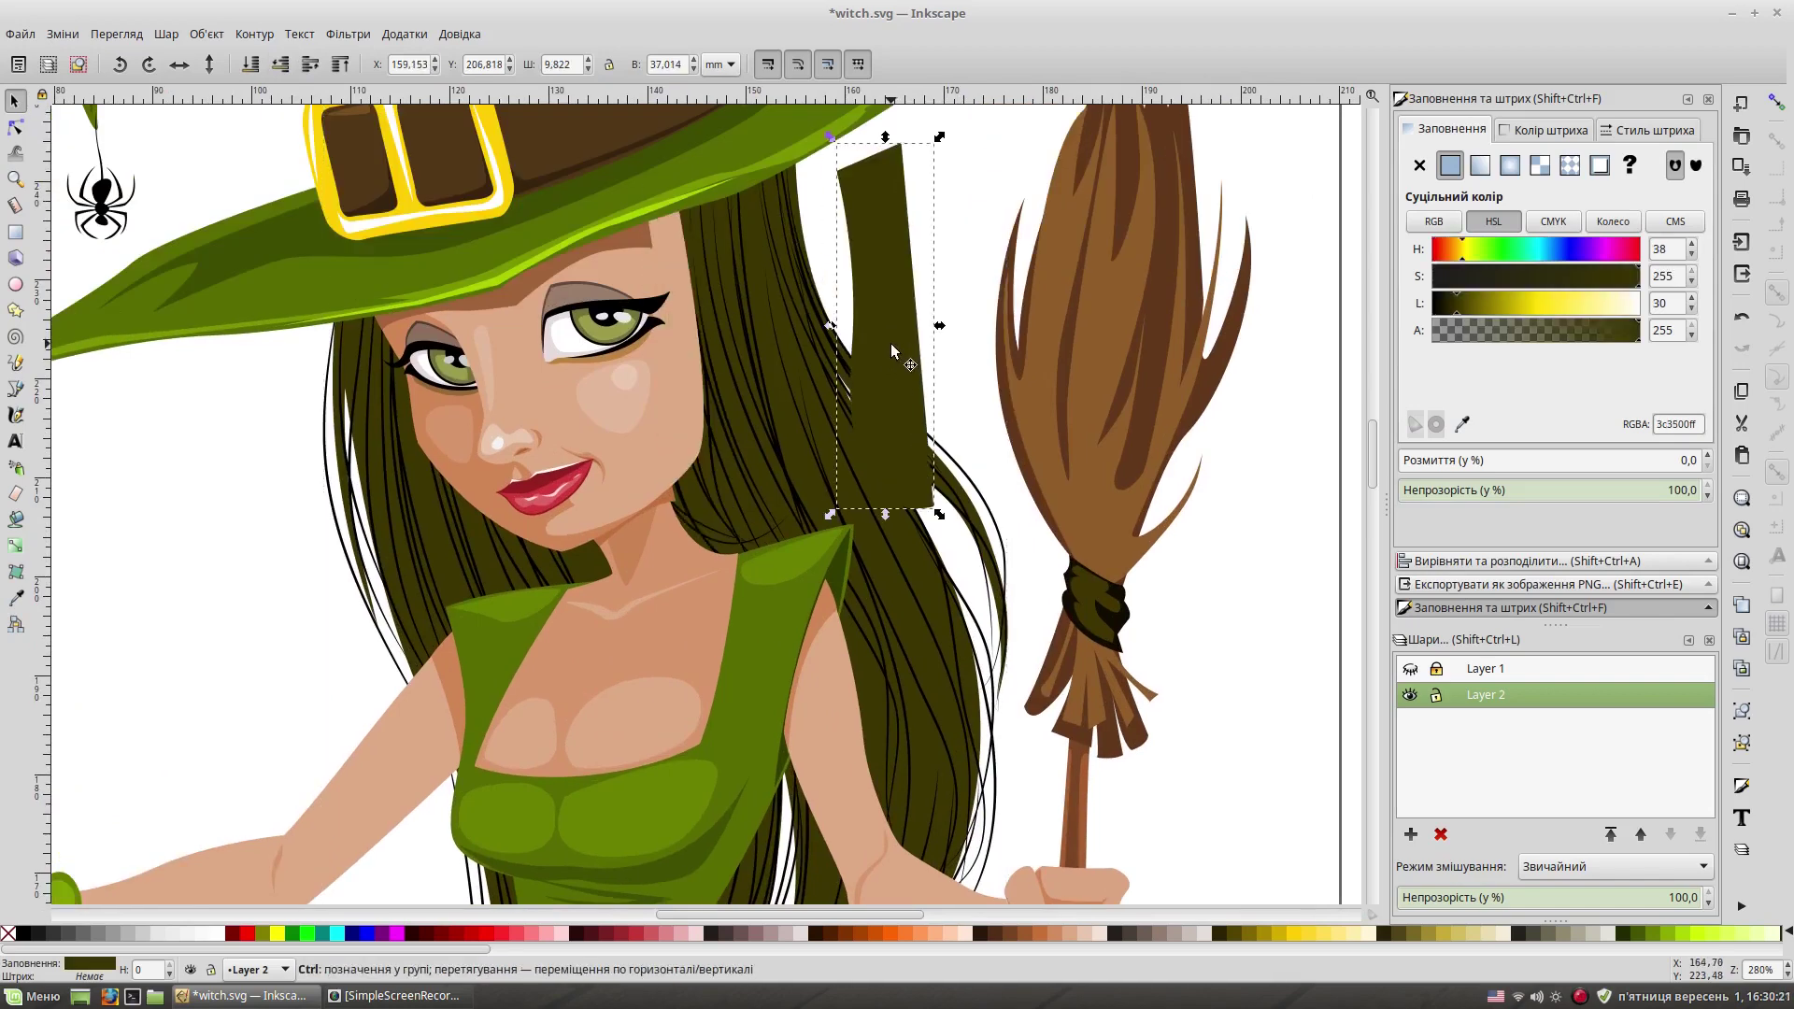
{"action": "key", "text": "ctrl+z"}
{"action": "left_click", "coordinate": [908, 245]}
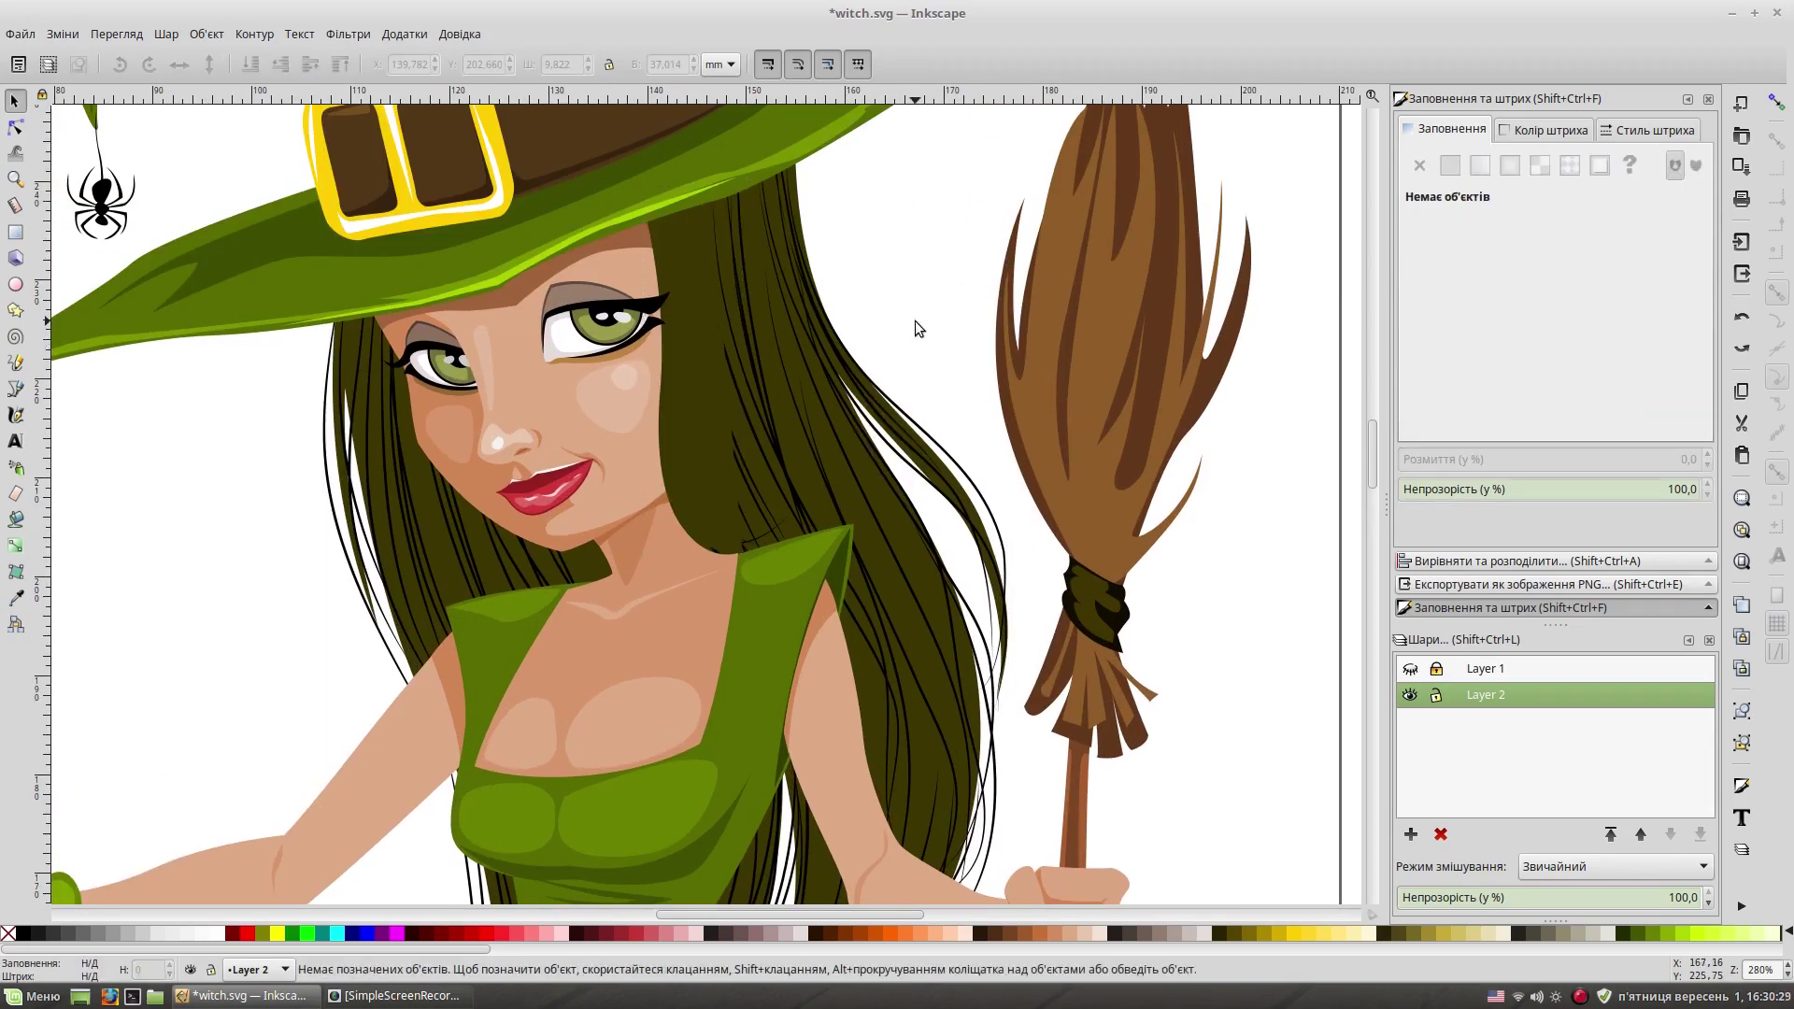
{"action": "scroll", "coordinate": [739, 360], "scroll_direction": "up", "scroll_amount": 1, "text": "ctrl"}
Step: Add a new layer and pencil four hair strands falling below the hat brim
{"action": "key", "text": "ctrl+shift+n"}
{"action": "left_click", "coordinate": [886, 516]}
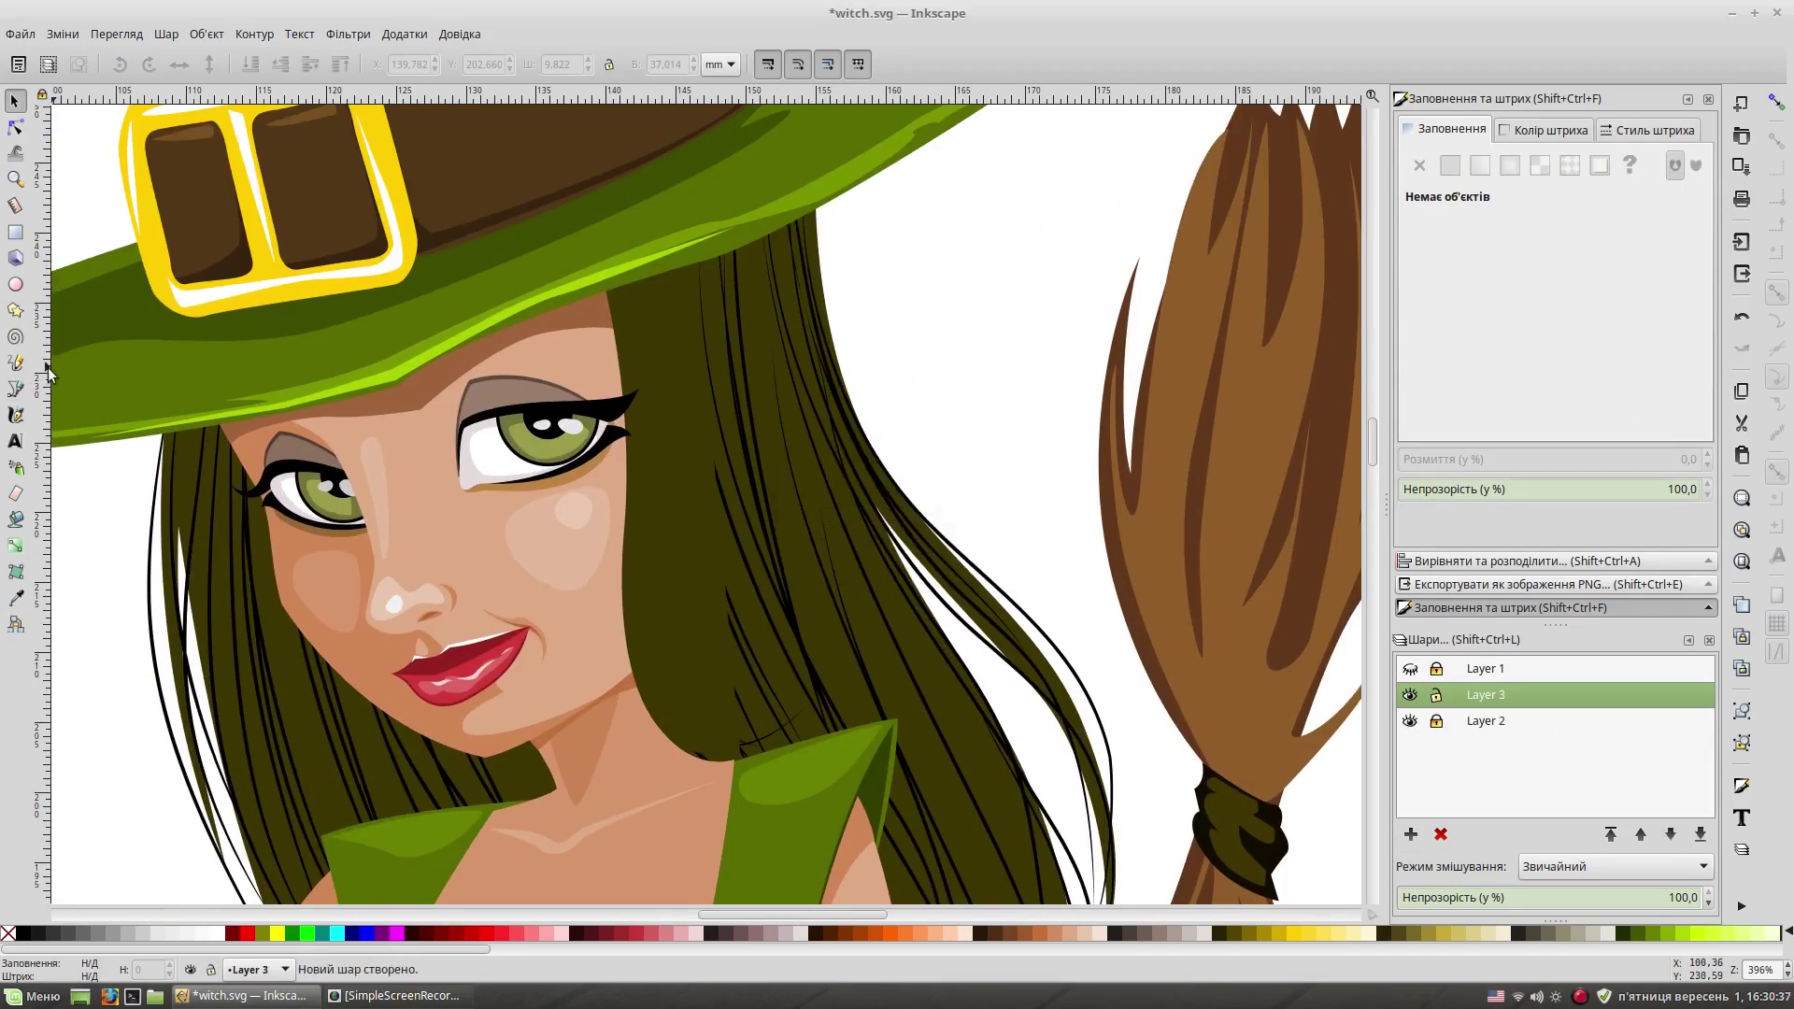
{"action": "key", "text": "p"}
{"action": "left_click_drag", "start_coordinate": [613, 280], "coordinate": [728, 776]}
{"action": "left_click_drag", "start_coordinate": [602, 248], "coordinate": [757, 773]}
{"action": "left_click_drag", "start_coordinate": [666, 232], "coordinate": [738, 696]}
{"action": "mouse_move", "coordinate": [635, 255]}
{"action": "left_mouse_down"}
{"action": "mouse_move", "coordinate": [706, 442]}
{"action": "mouse_move", "coordinate": [733, 739]}
{"action": "left_mouse_up"}
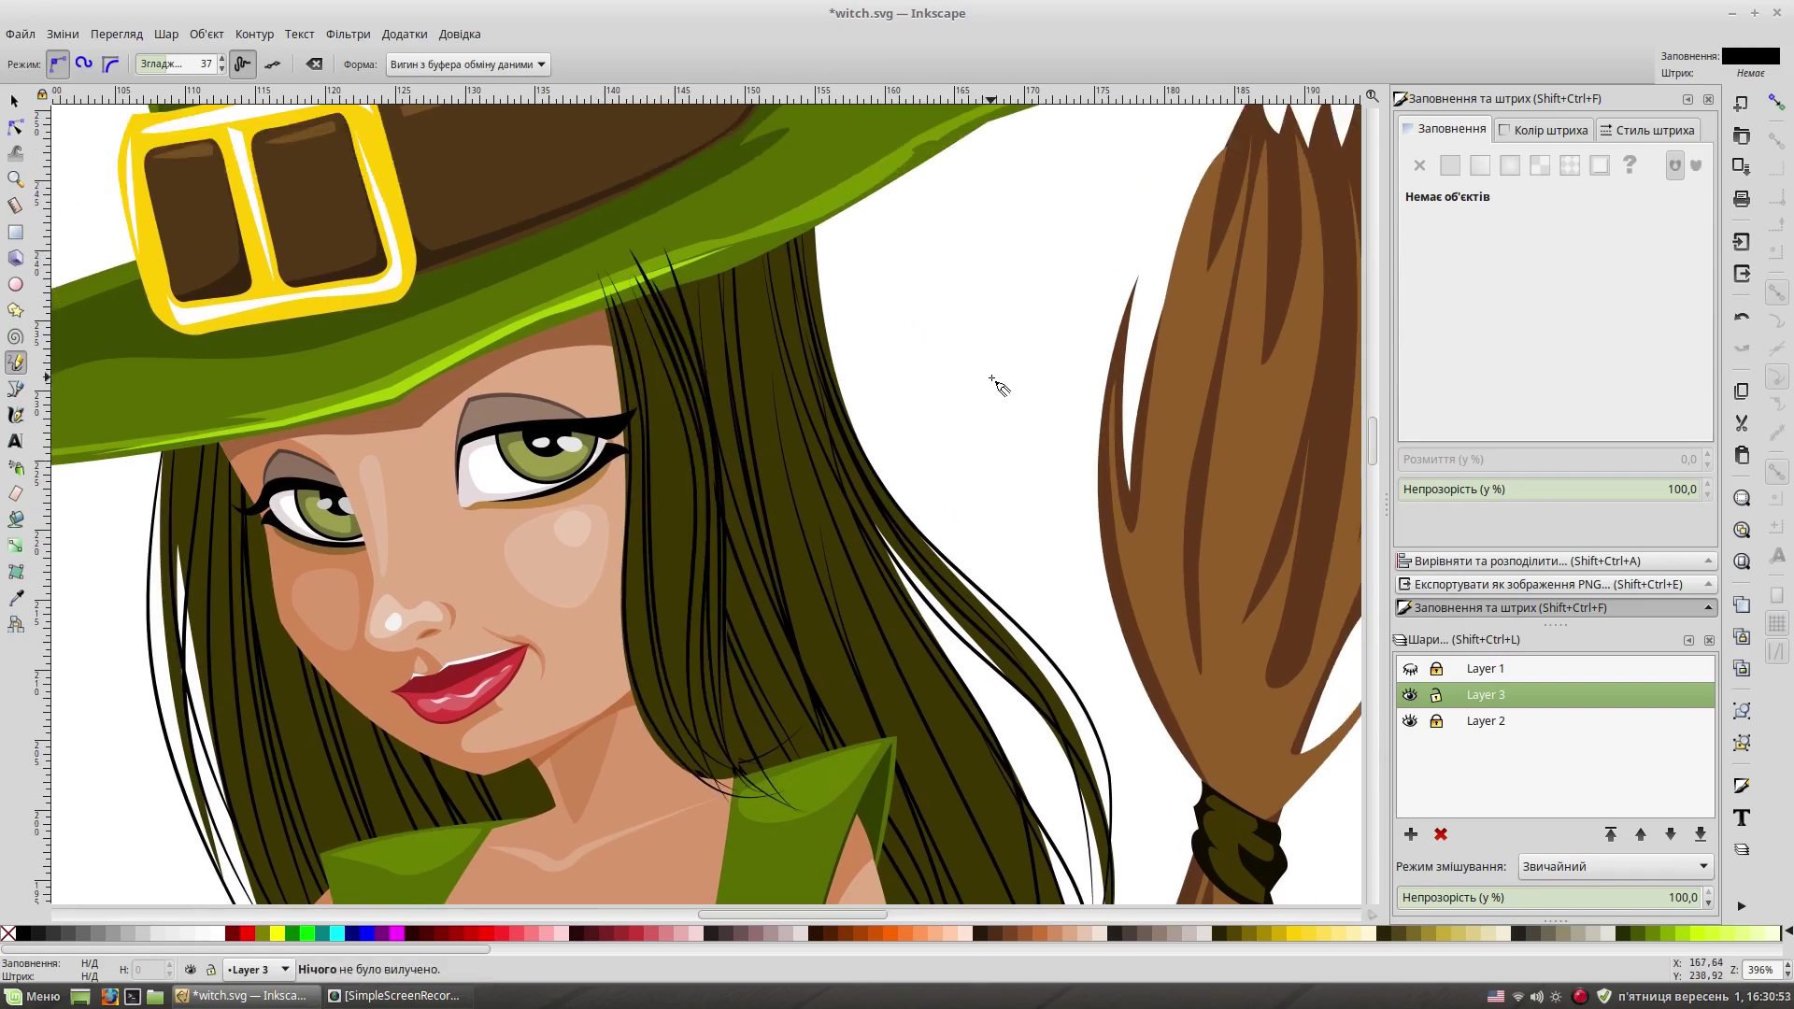
Step: Combine the four new strokes into a single hair path
{"action": "key", "text": "ctrl+a"}
{"action": "left_click", "coordinate": [260, 15]}
{"action": "left_click", "coordinate": [280, 122]}
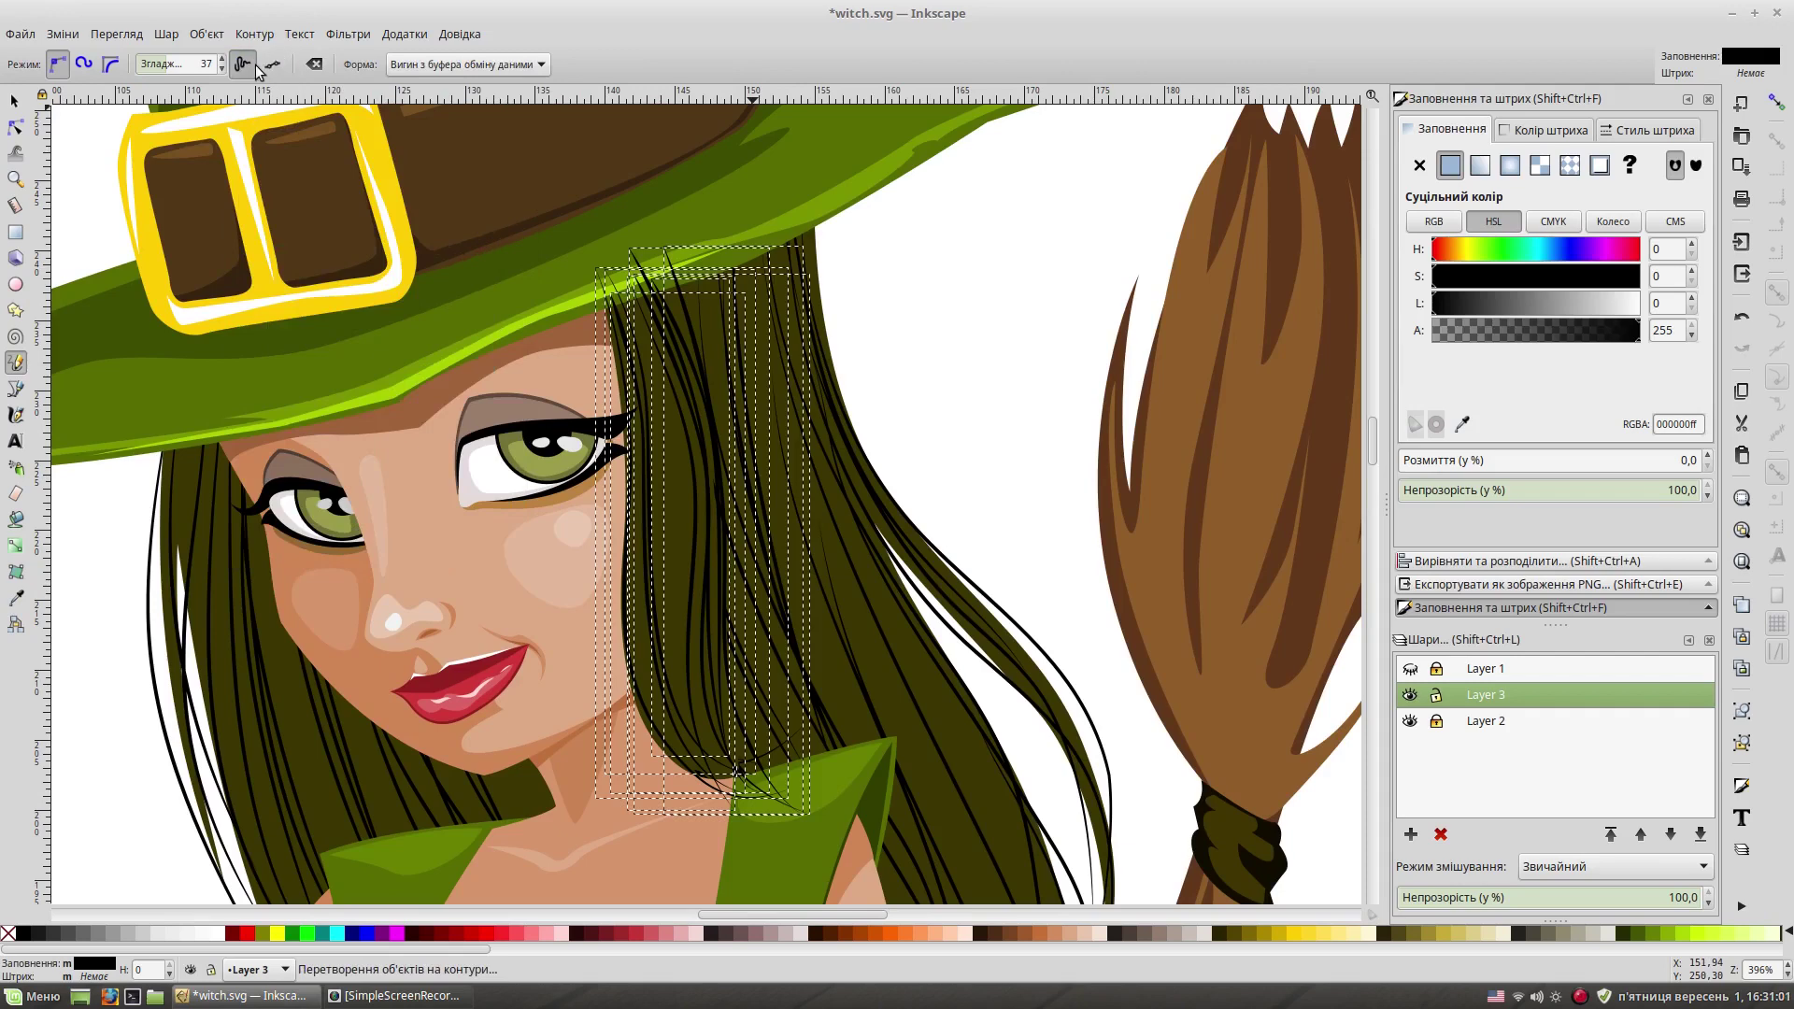
{"action": "key", "text": "s"}
{"action": "left_click", "coordinate": [733, 613]}
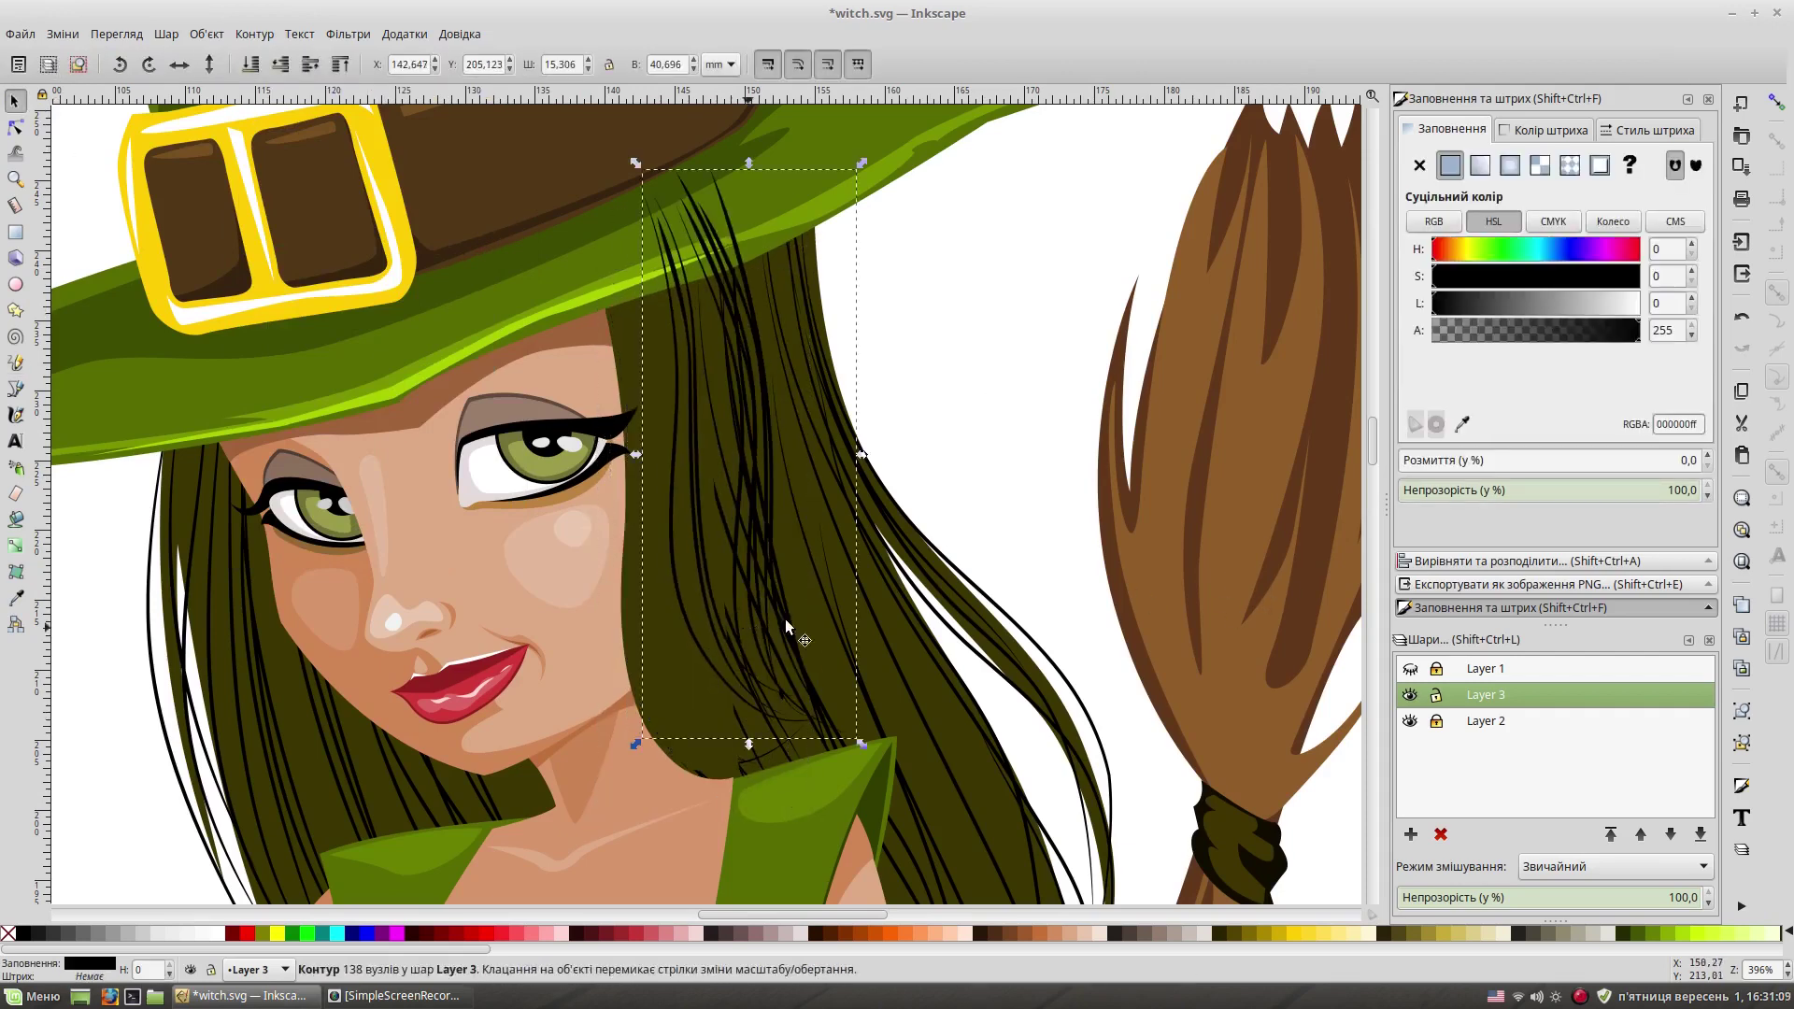
Step: Move the merged hair path to the main drawing layer
{"action": "key", "text": "minus"}
{"action": "key", "text": "minus"}
{"action": "right_click", "coordinate": [704, 542]}
{"action": "left_click", "coordinate": [944, 810]}
{"action": "left_click", "coordinate": [864, 485]}
{"action": "left_click", "coordinate": [949, 614]}
{"action": "left_click", "coordinate": [700, 436]}
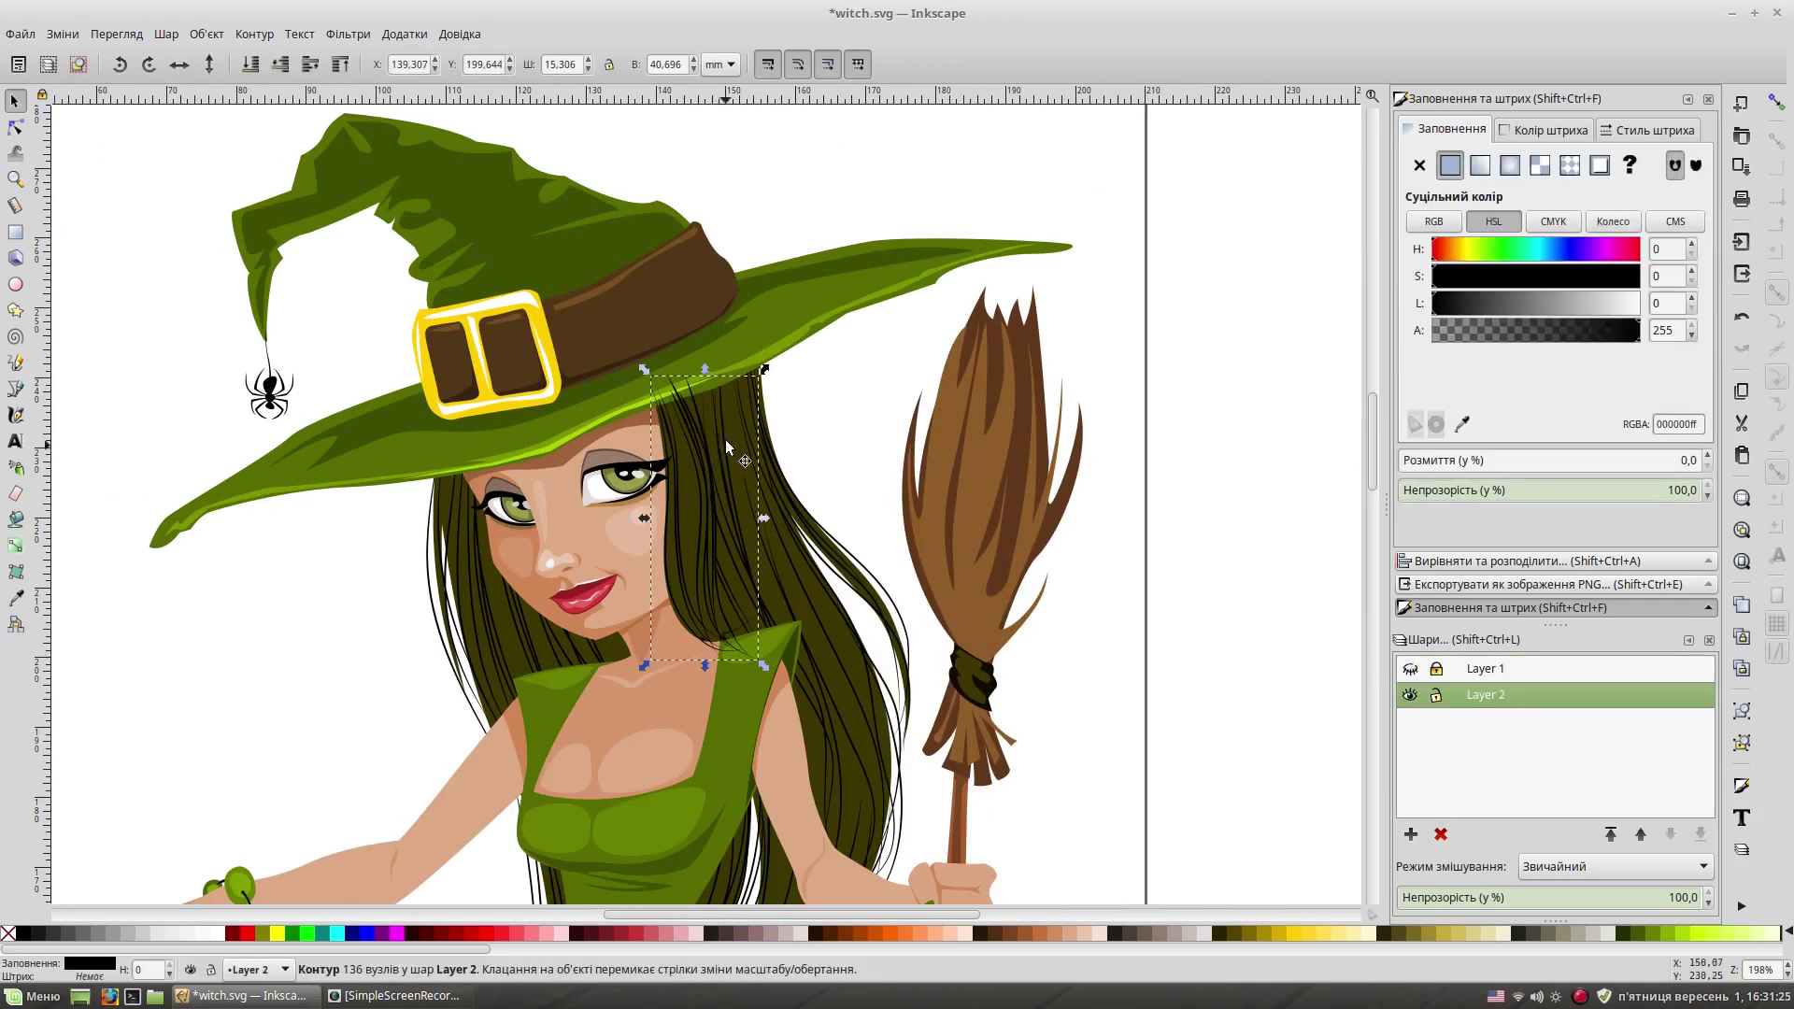
{"action": "left_click", "coordinate": [861, 379]}
{"action": "scroll", "coordinate": [934, 355], "scroll_direction": "down", "scroll_amount": 4}
{"action": "key", "text": "plus"}
{"action": "key", "text": "plus"}
{"action": "left_click", "coordinate": [776, 486]}
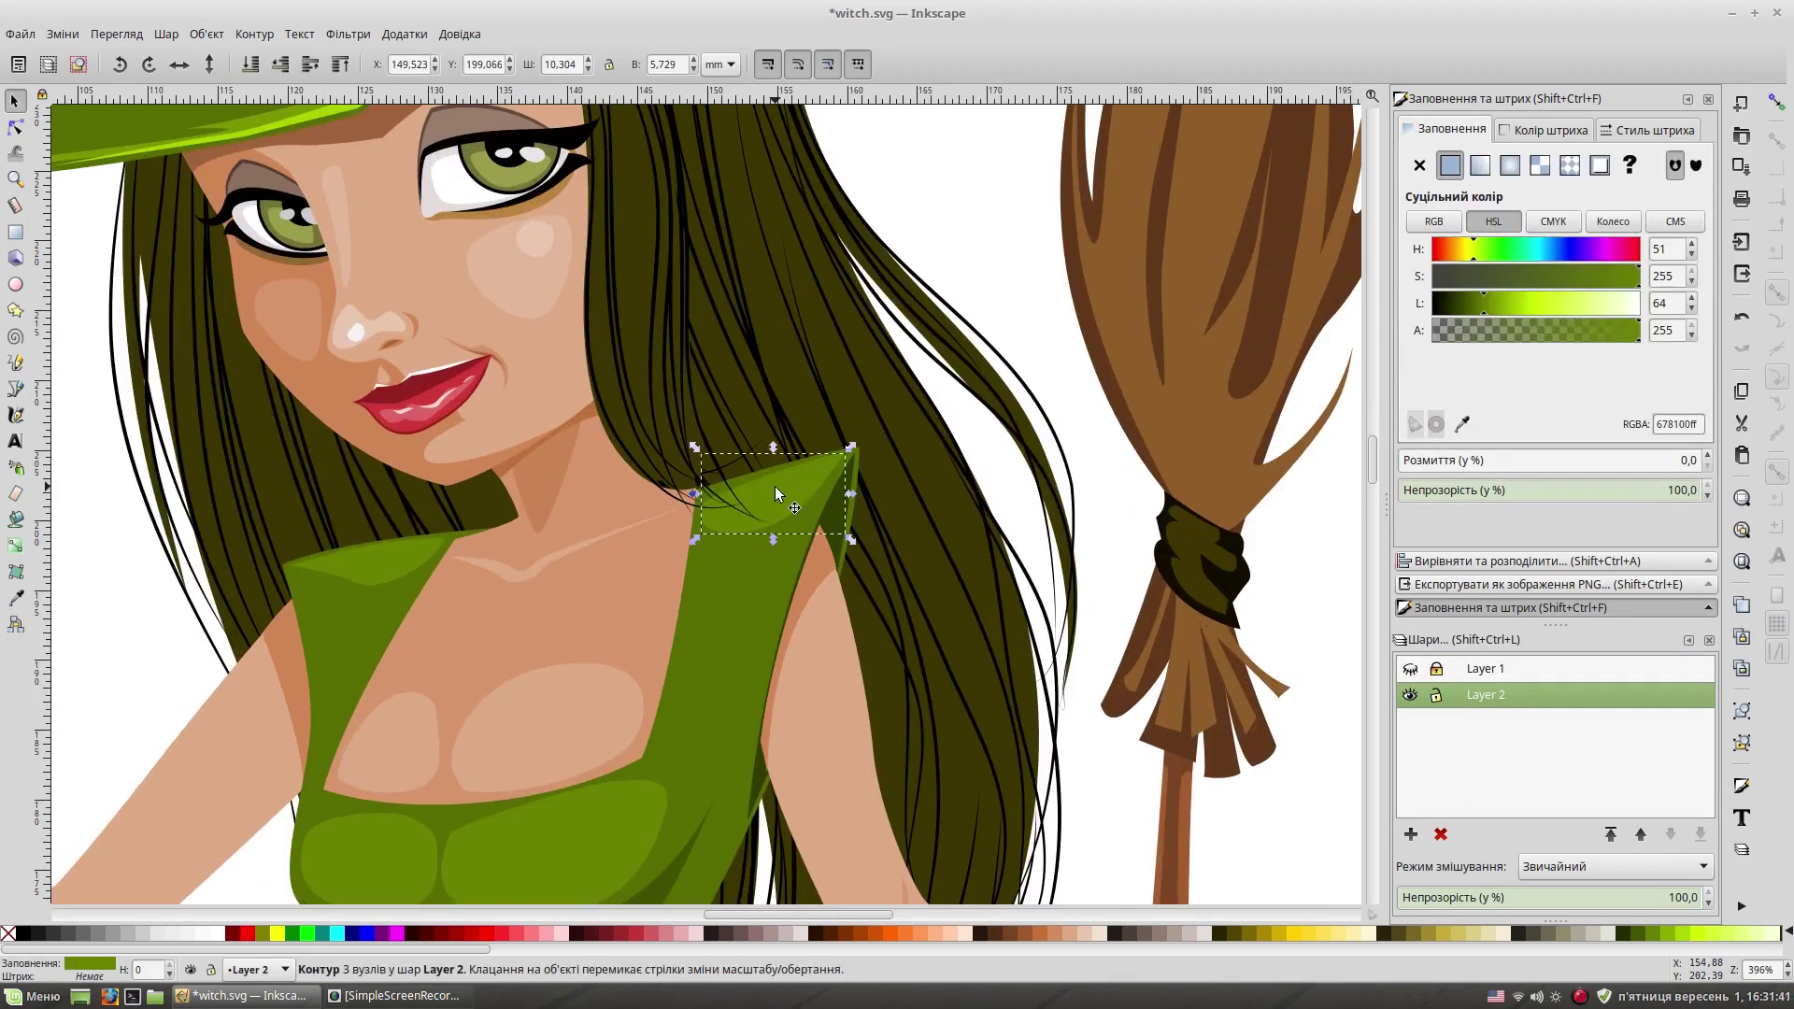
{"action": "key", "text": "minus"}
{"action": "key", "text": "minus"}
{"action": "key", "text": "Escape"}
{"action": "left_click_drag", "start_coordinate": [1118, 596], "coordinate": [1128, 566]}
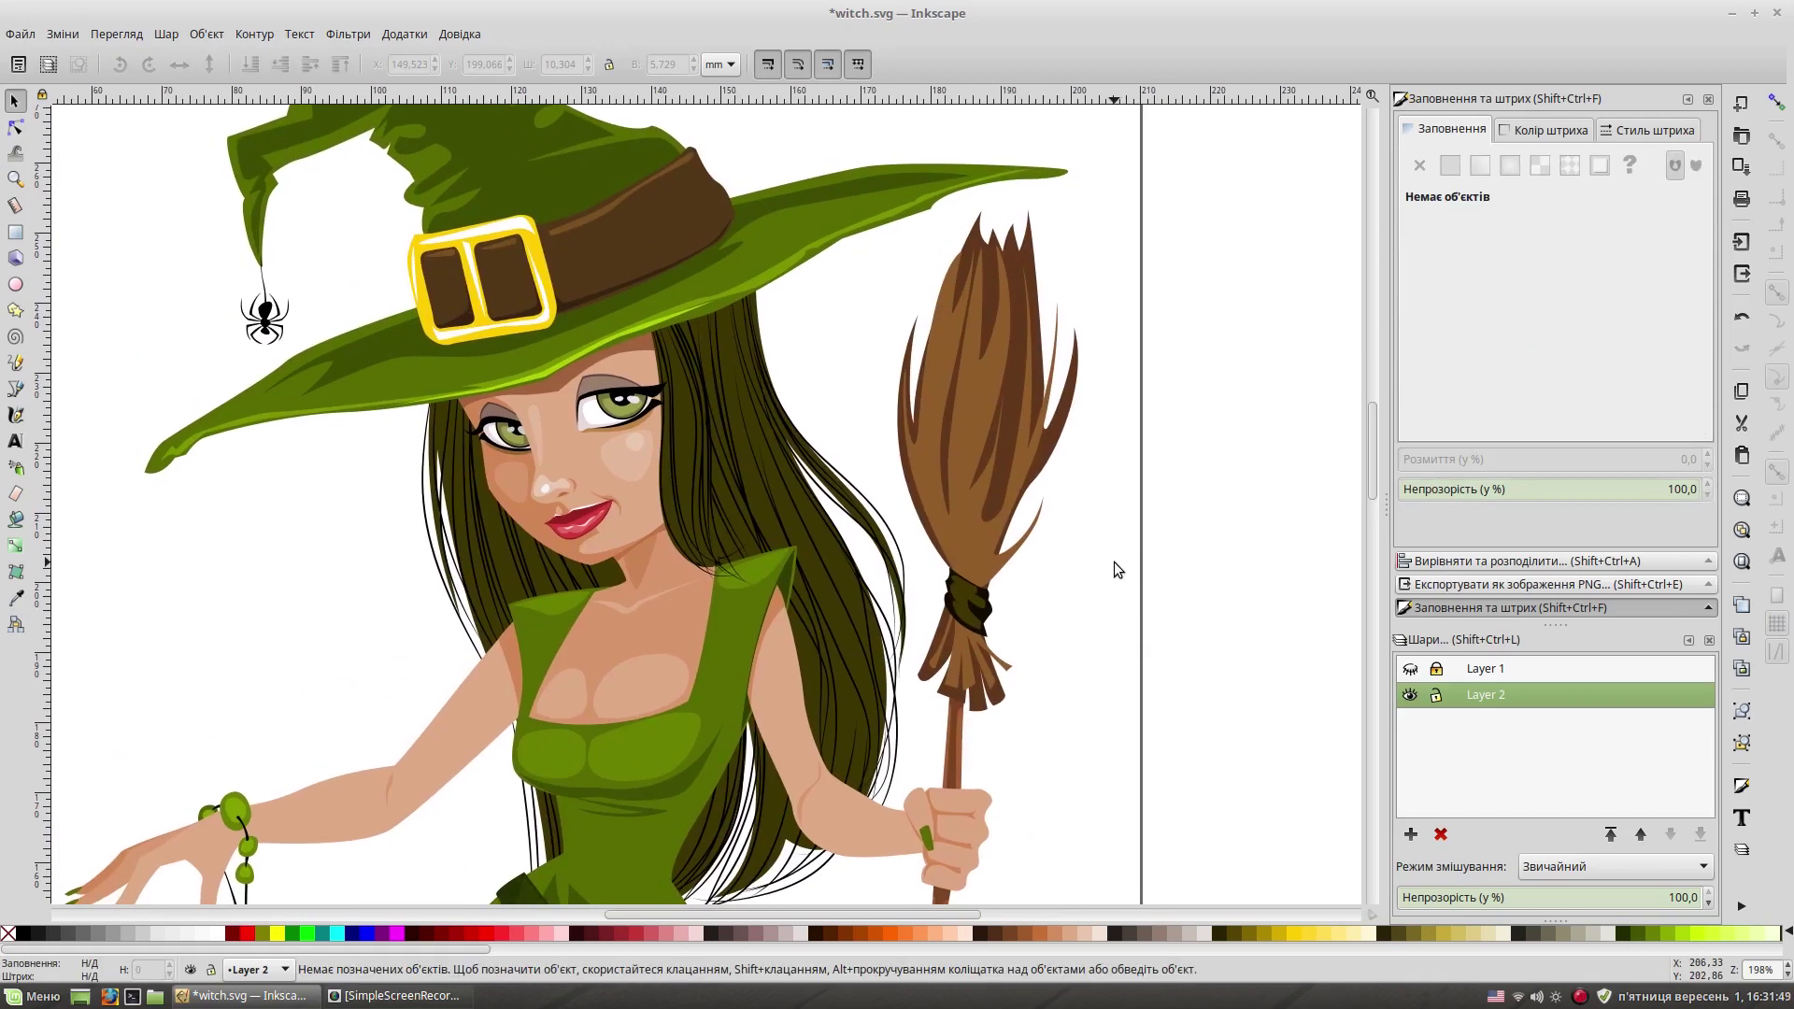
{"action": "key", "text": "minus"}
{"action": "key", "text": "minus"}
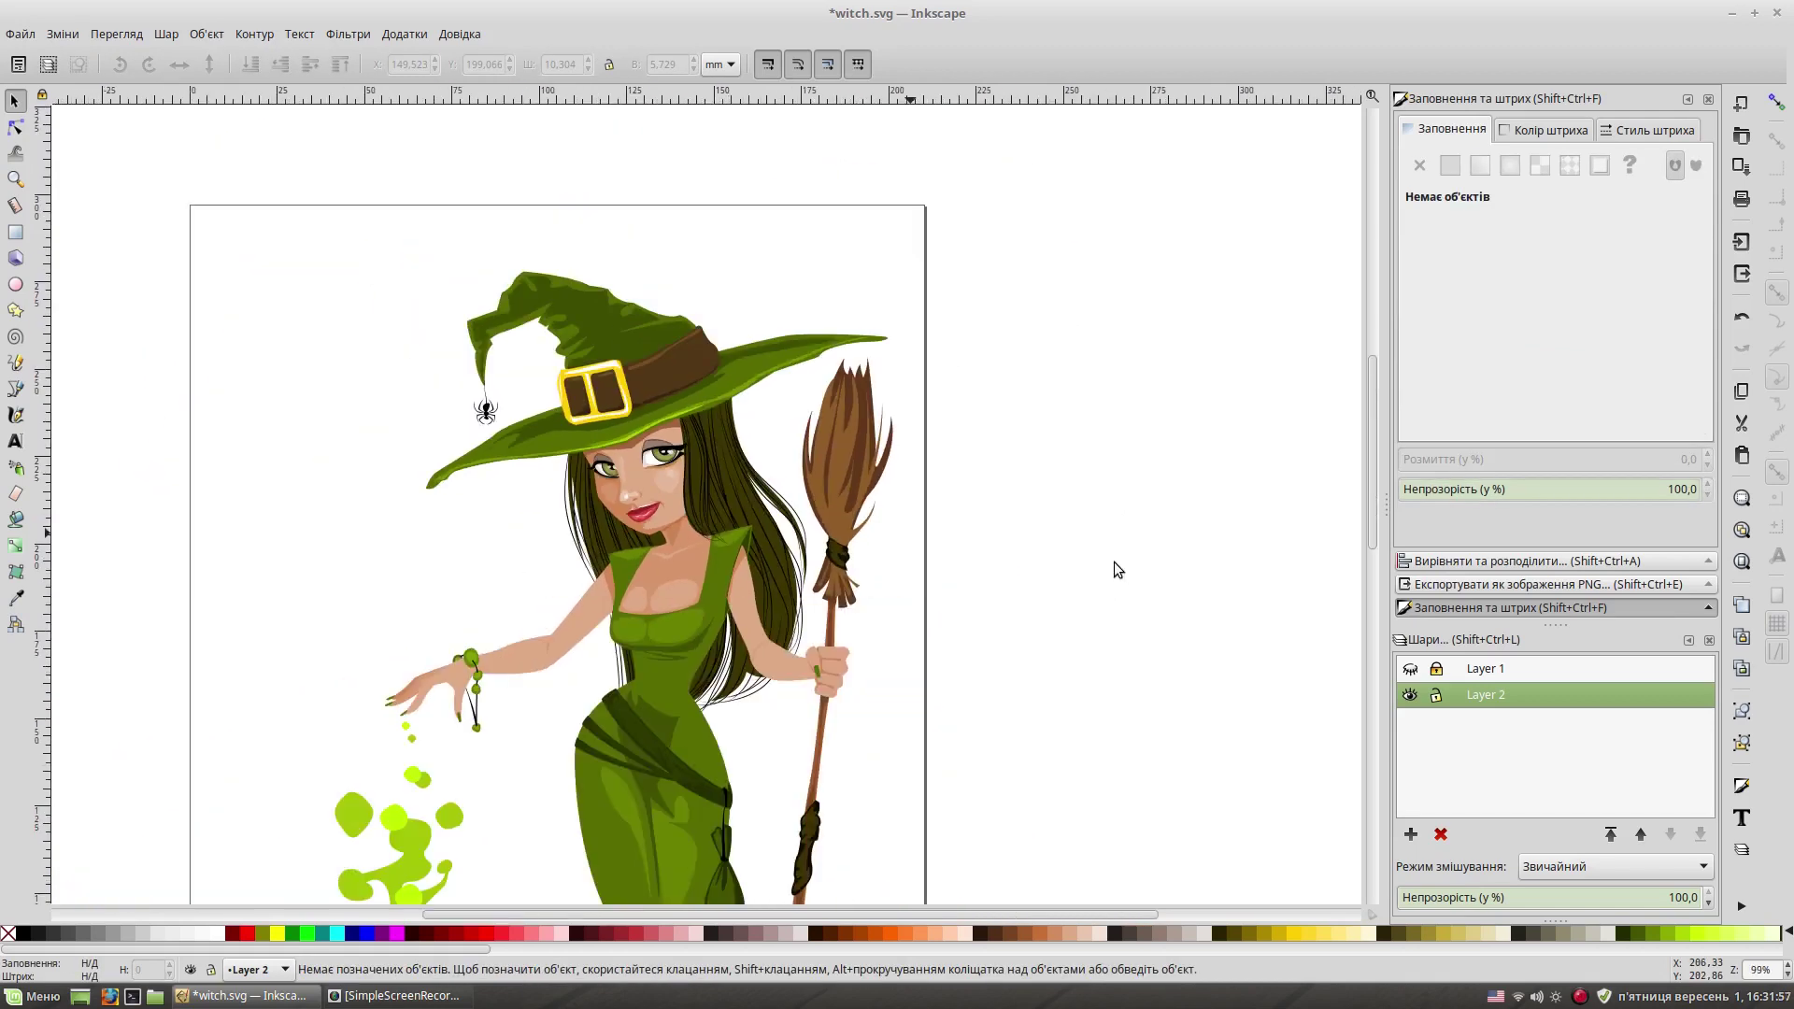
{"action": "key", "text": "plus"}
{"action": "key", "text": "plus"}
{"action": "key", "text": "Tab"}
{"action": "left_click", "coordinate": [1546, 305]}
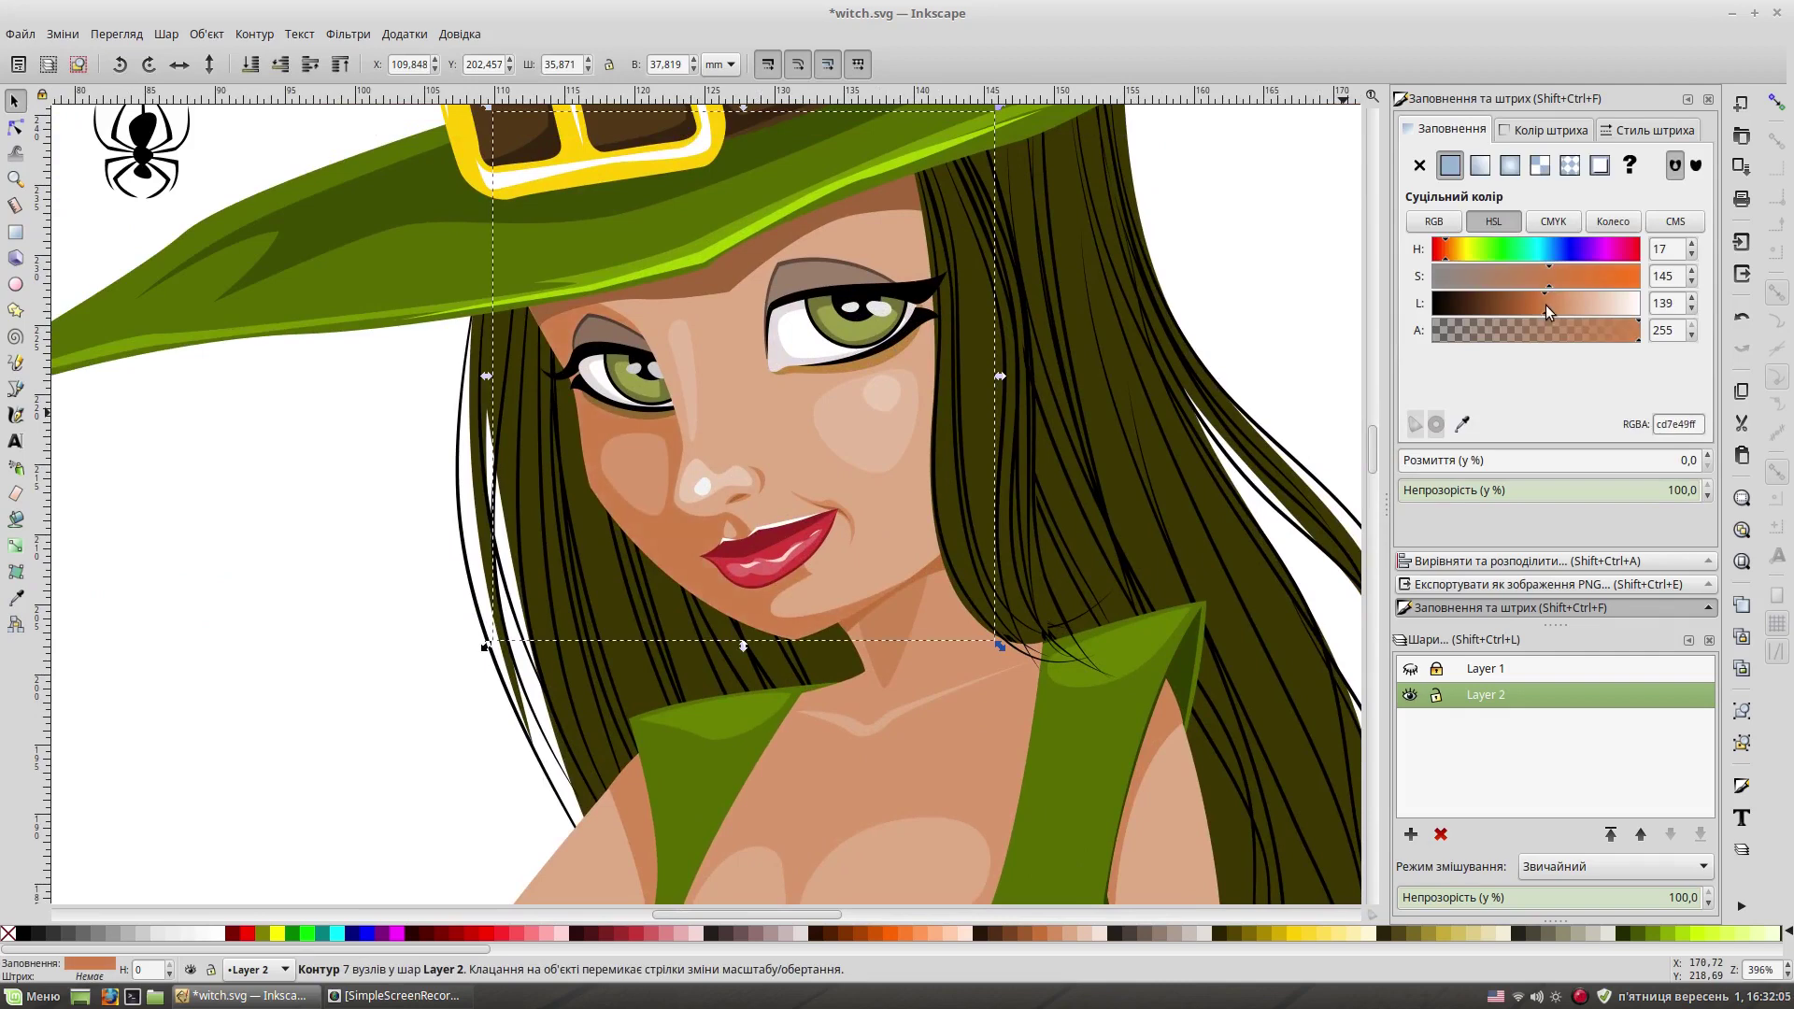
{"action": "key", "text": "Escape"}
{"action": "key", "text": "minus"}
{"action": "key", "text": "minus"}
{"action": "key", "text": "minus"}
{"action": "key", "text": "plus"}
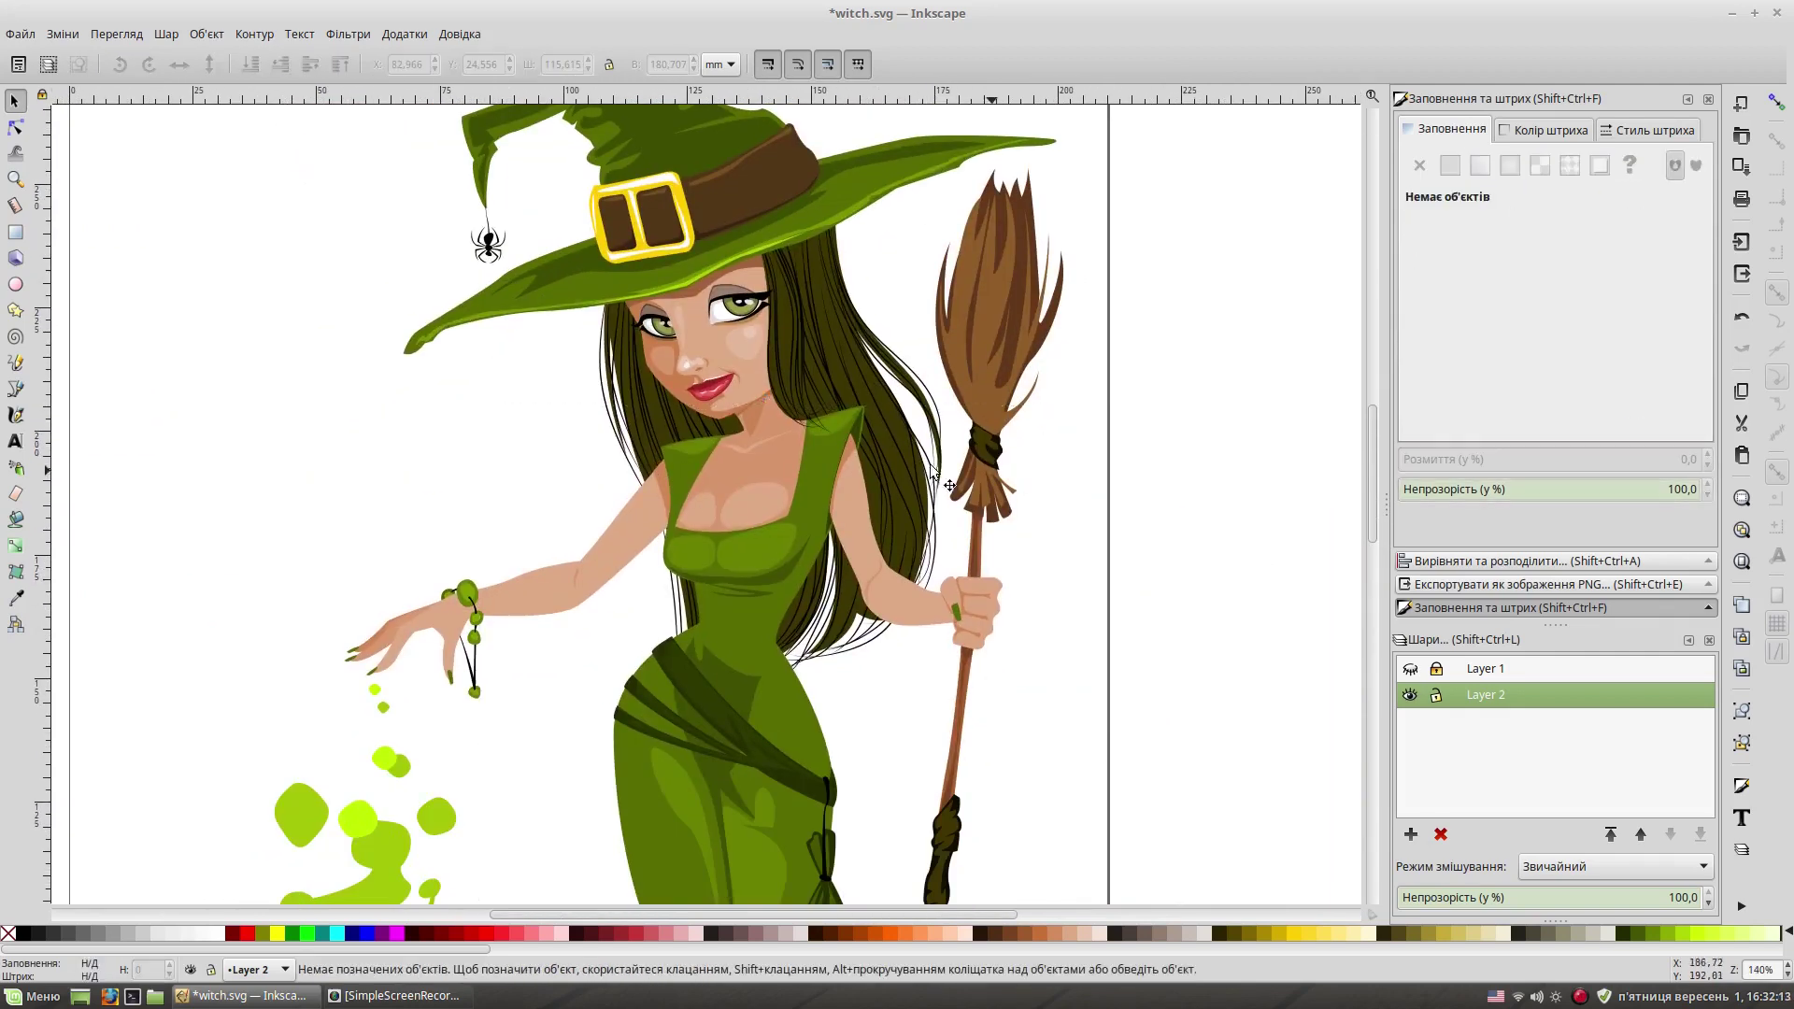
{"action": "left_click", "coordinate": [932, 469]}
{"action": "left_click", "coordinate": [1201, 430]}
{"action": "scroll", "coordinate": [1201, 430], "scroll_direction": "down", "scroll_amount": 3}
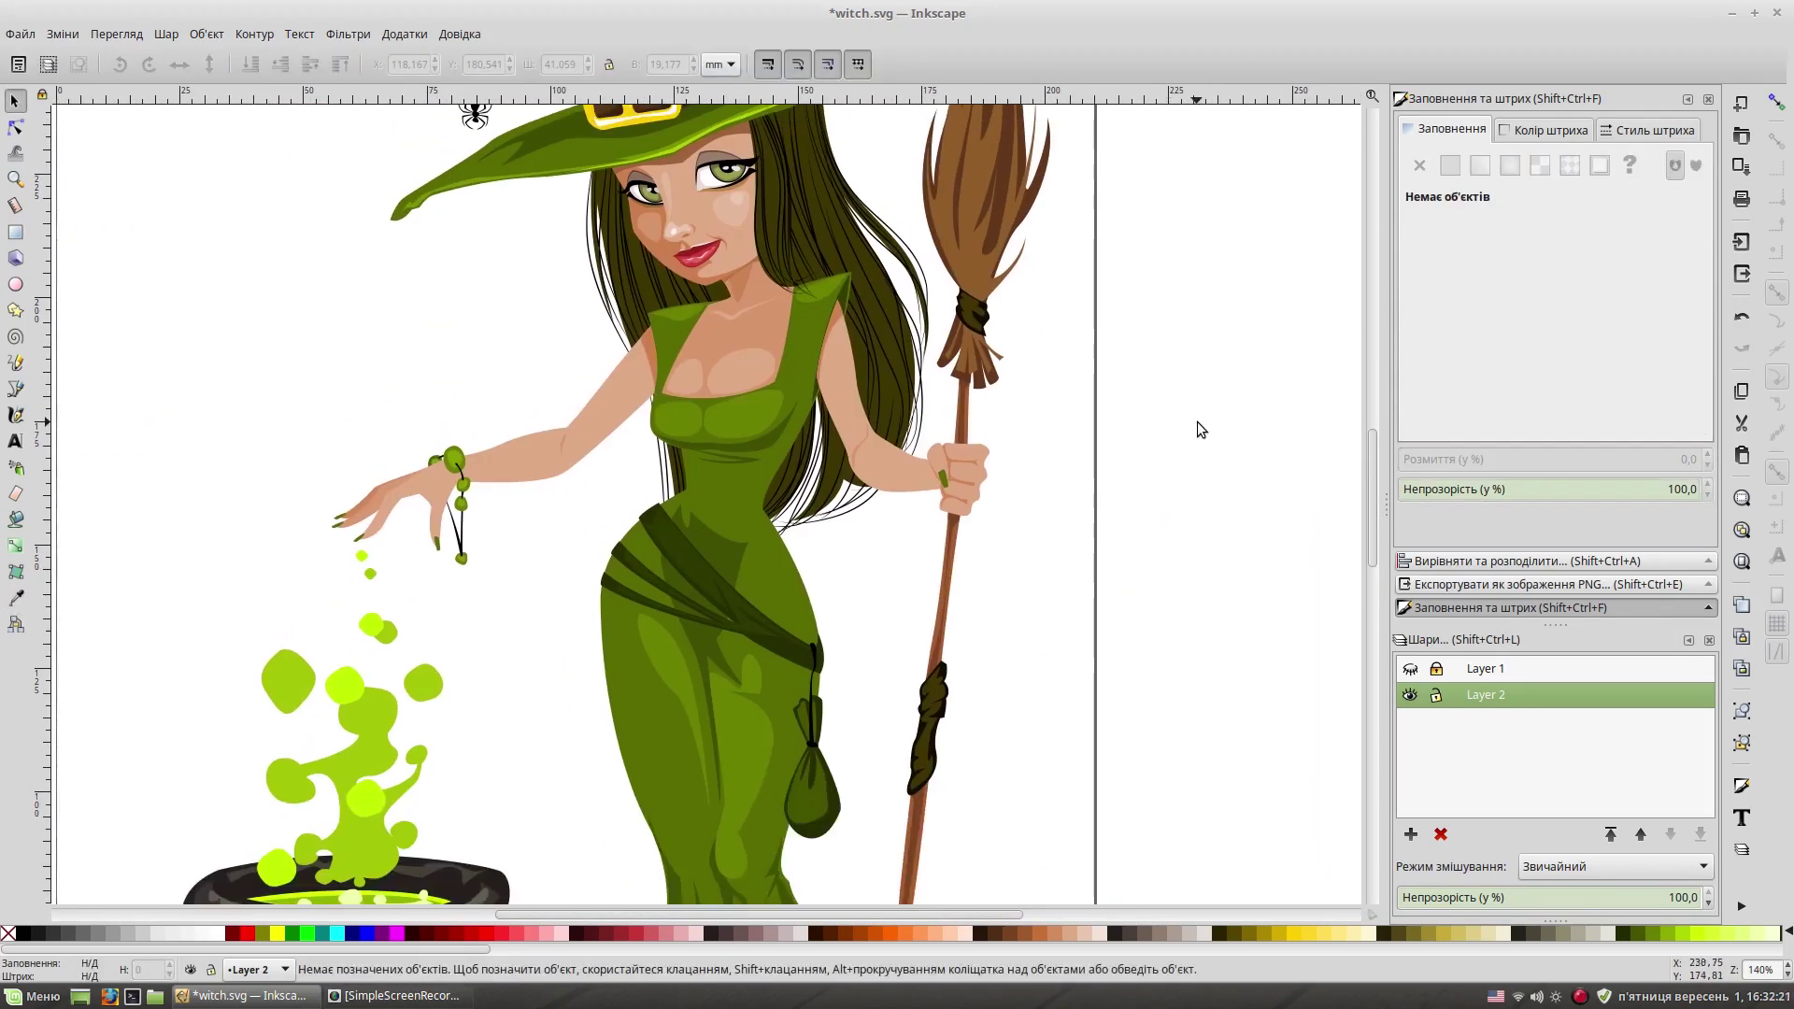
{"action": "key", "text": "minus"}
{"action": "key", "text": "minus"}
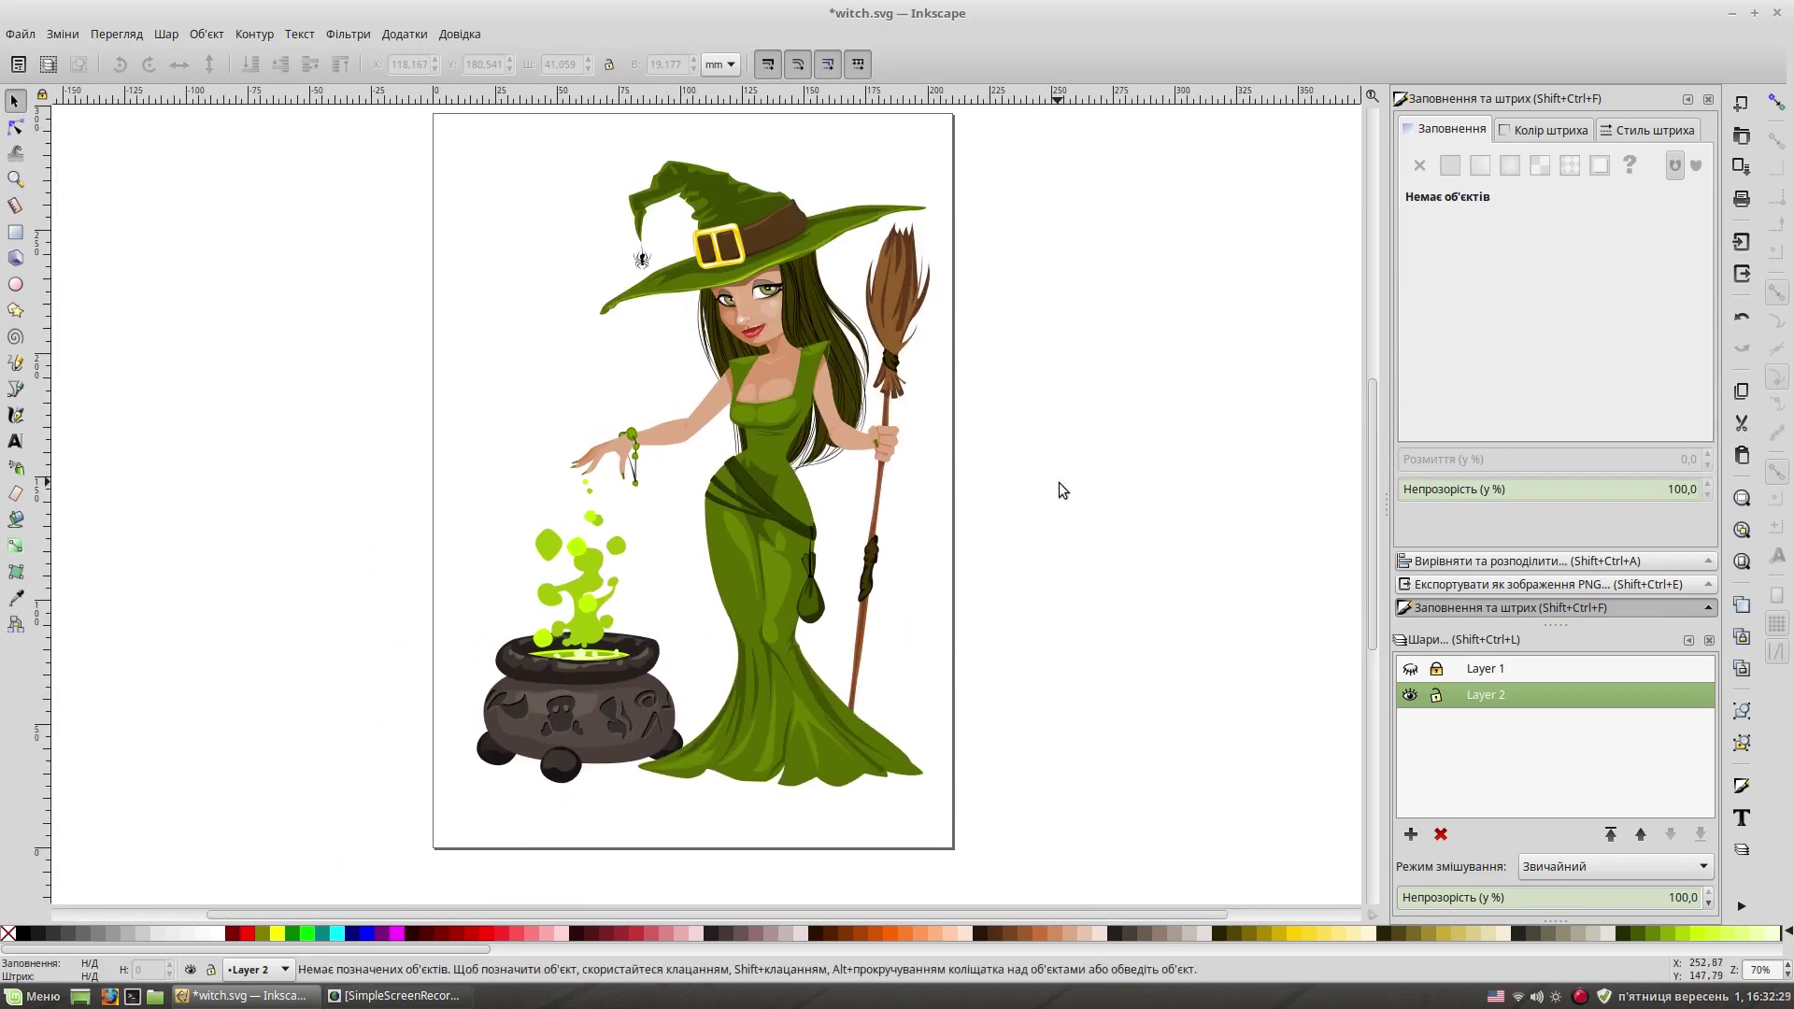
{"action": "key", "text": "plus"}
{"action": "key", "text": "plus"}
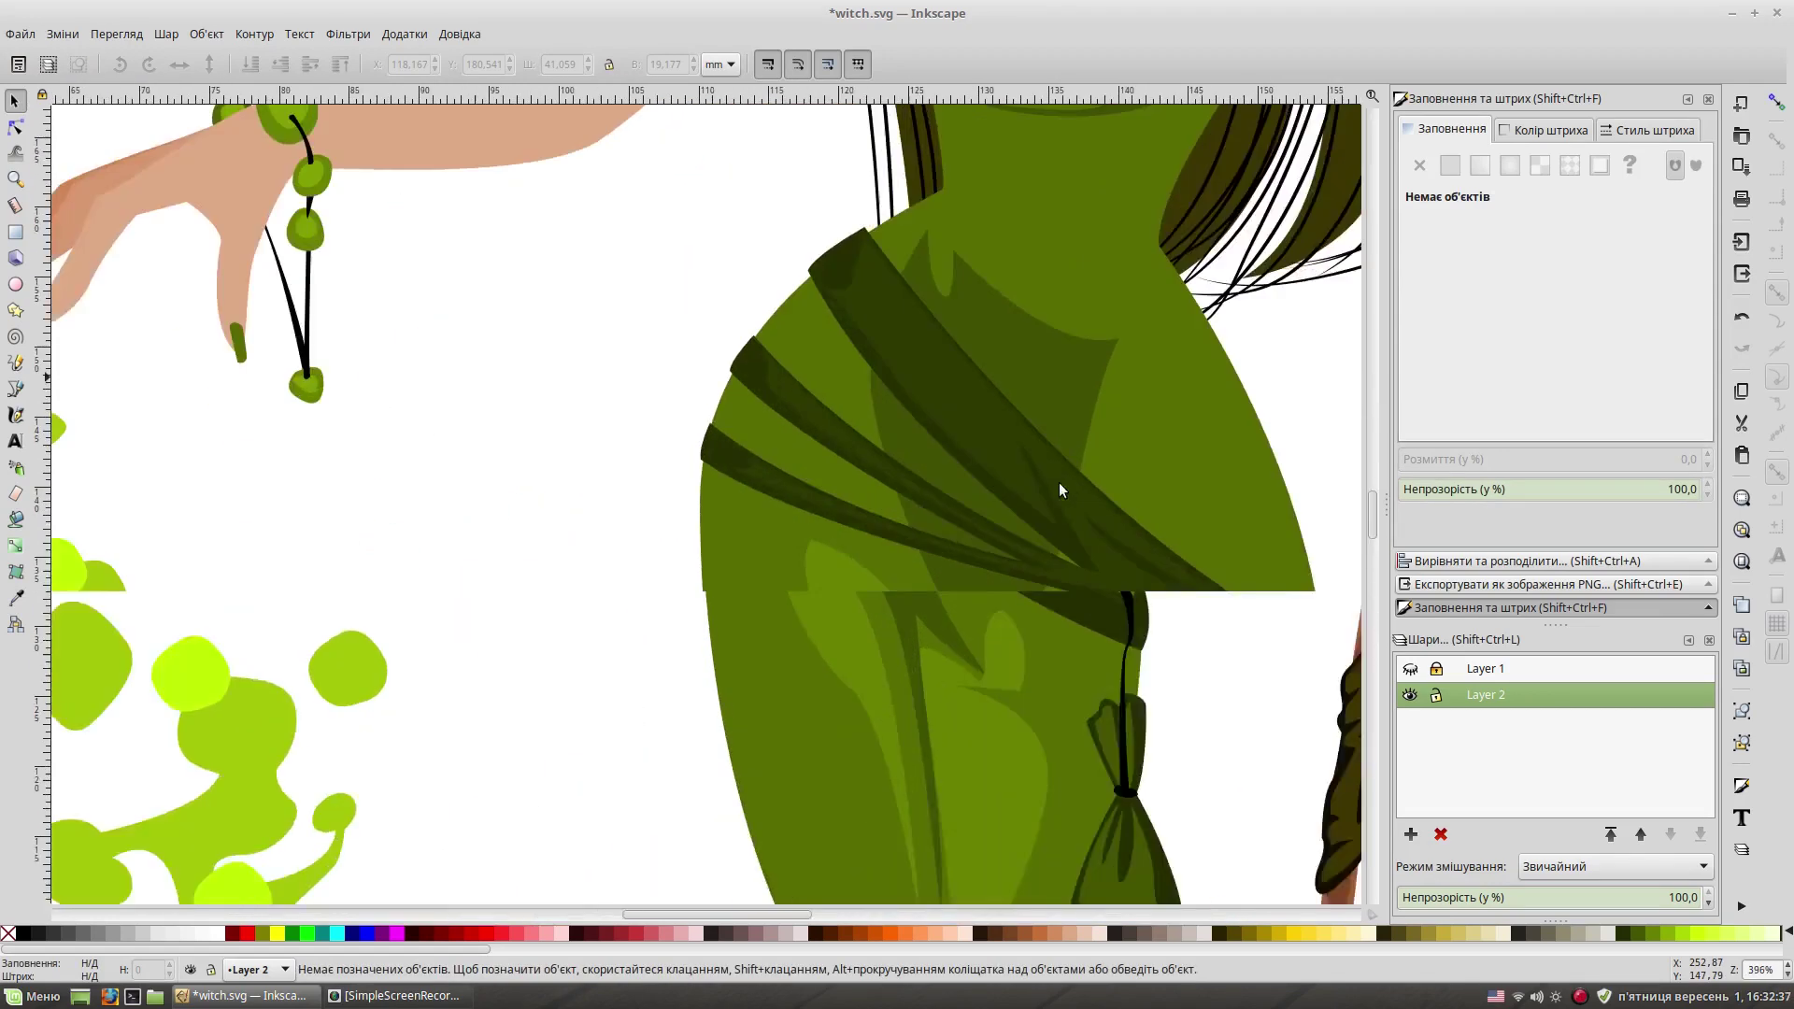
Step: Duplicate the left bubble, shrink the copy into a spot, and place it on another bubble
{"action": "scroll", "coordinate": [745, 320], "scroll_direction": "up", "scroll_amount": 3}
{"action": "left_click", "coordinate": [722, 299]}
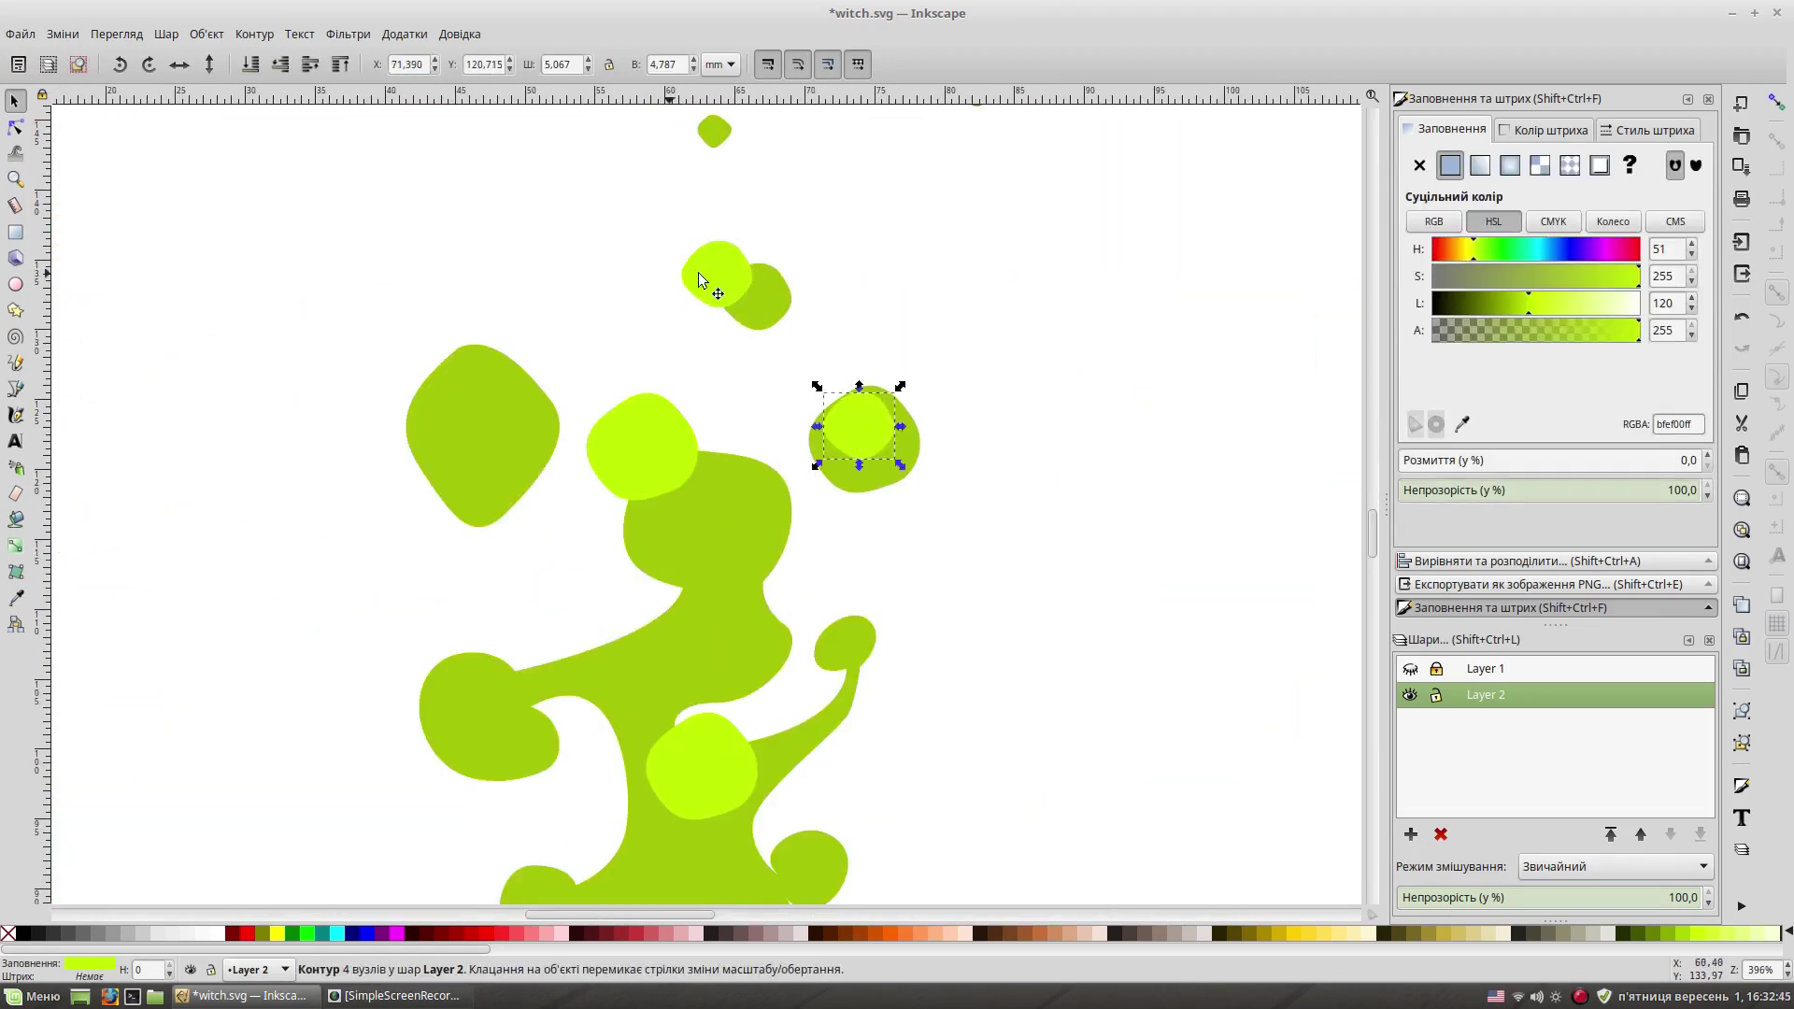
{"action": "left_click", "coordinate": [489, 450]}
{"action": "key", "text": "ctrl+d"}
{"action": "key", "text": "ctrl+shift+v"}
{"action": "left_click_drag", "start_coordinate": [559, 524], "coordinate": [494, 427]}
{"action": "scroll", "coordinate": [546, 310], "scroll_direction": "down", "scroll_amount": 3, "text": "ctrl"}
{"action": "left_click_drag", "start_coordinate": [701, 430], "coordinate": [572, 516]}
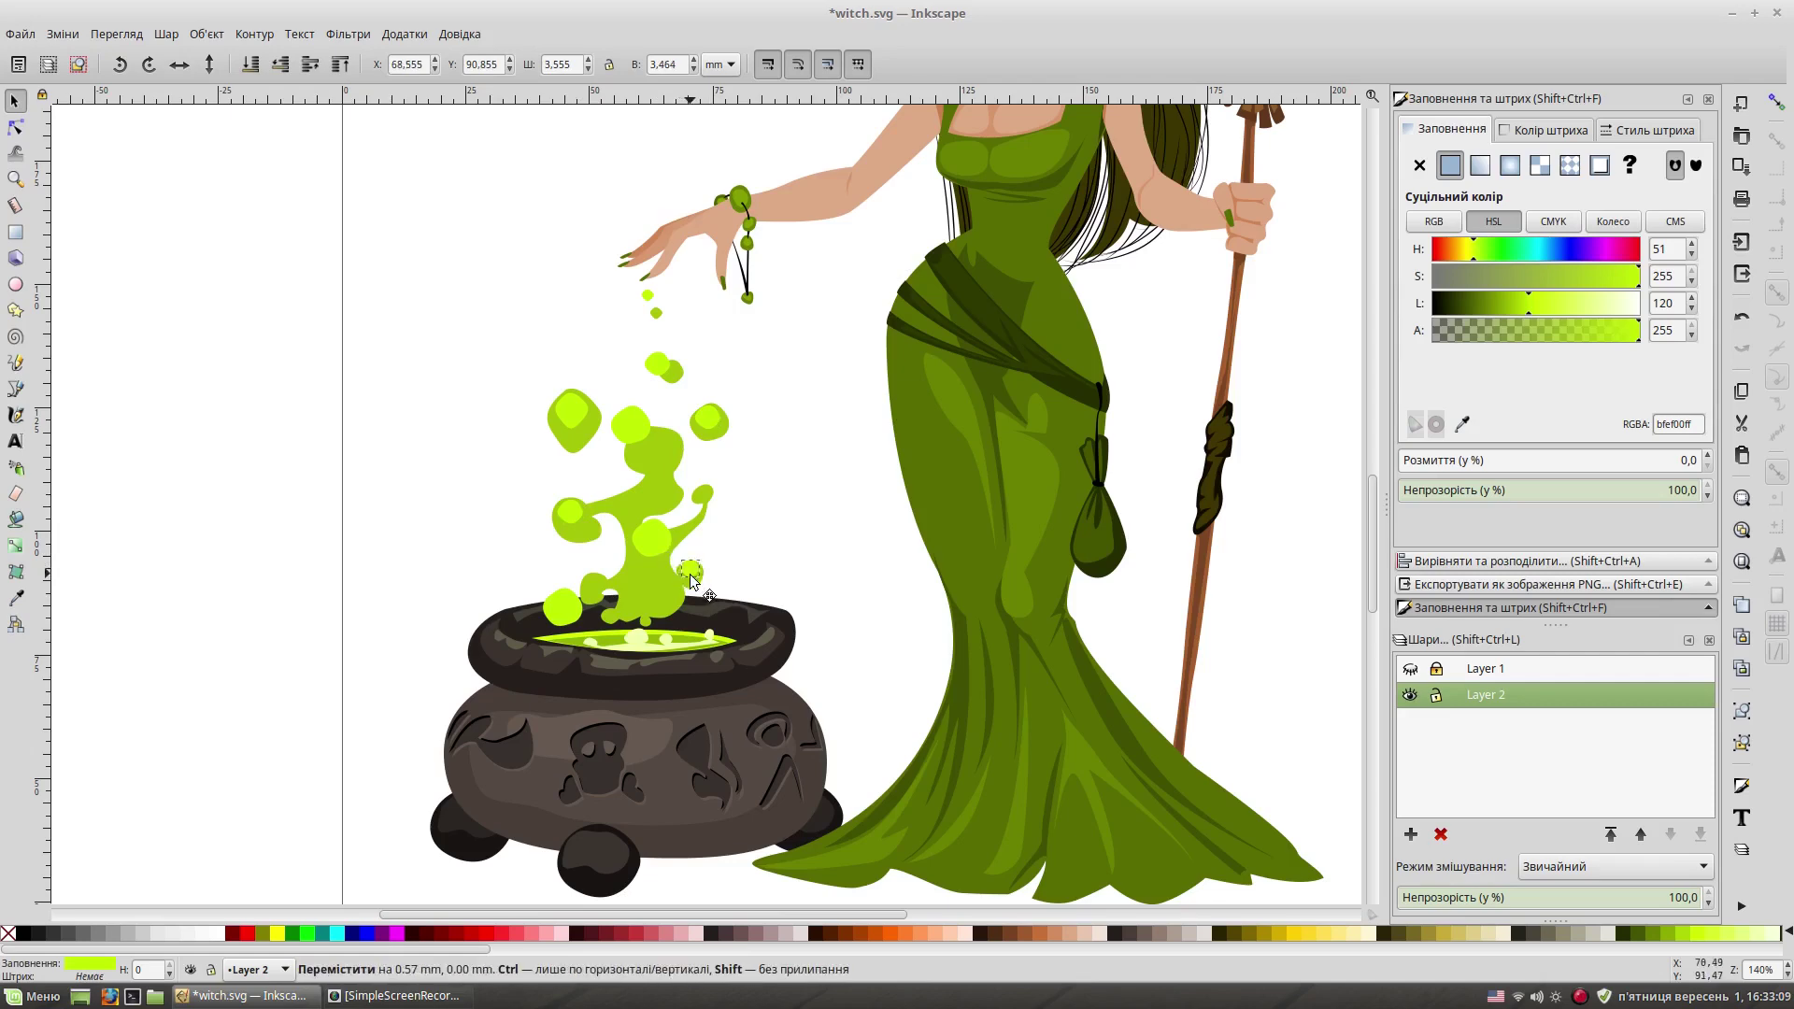
Step: Give the spot a pale colour with the Dropper and paste a copy on the upper bubble
{"action": "key", "text": "d"}
{"action": "left_click", "coordinate": [636, 638]}
{"action": "key", "text": "d"}
{"action": "scroll", "coordinate": [782, 379], "scroll_direction": "up", "scroll_amount": 2, "text": "ctrl"}
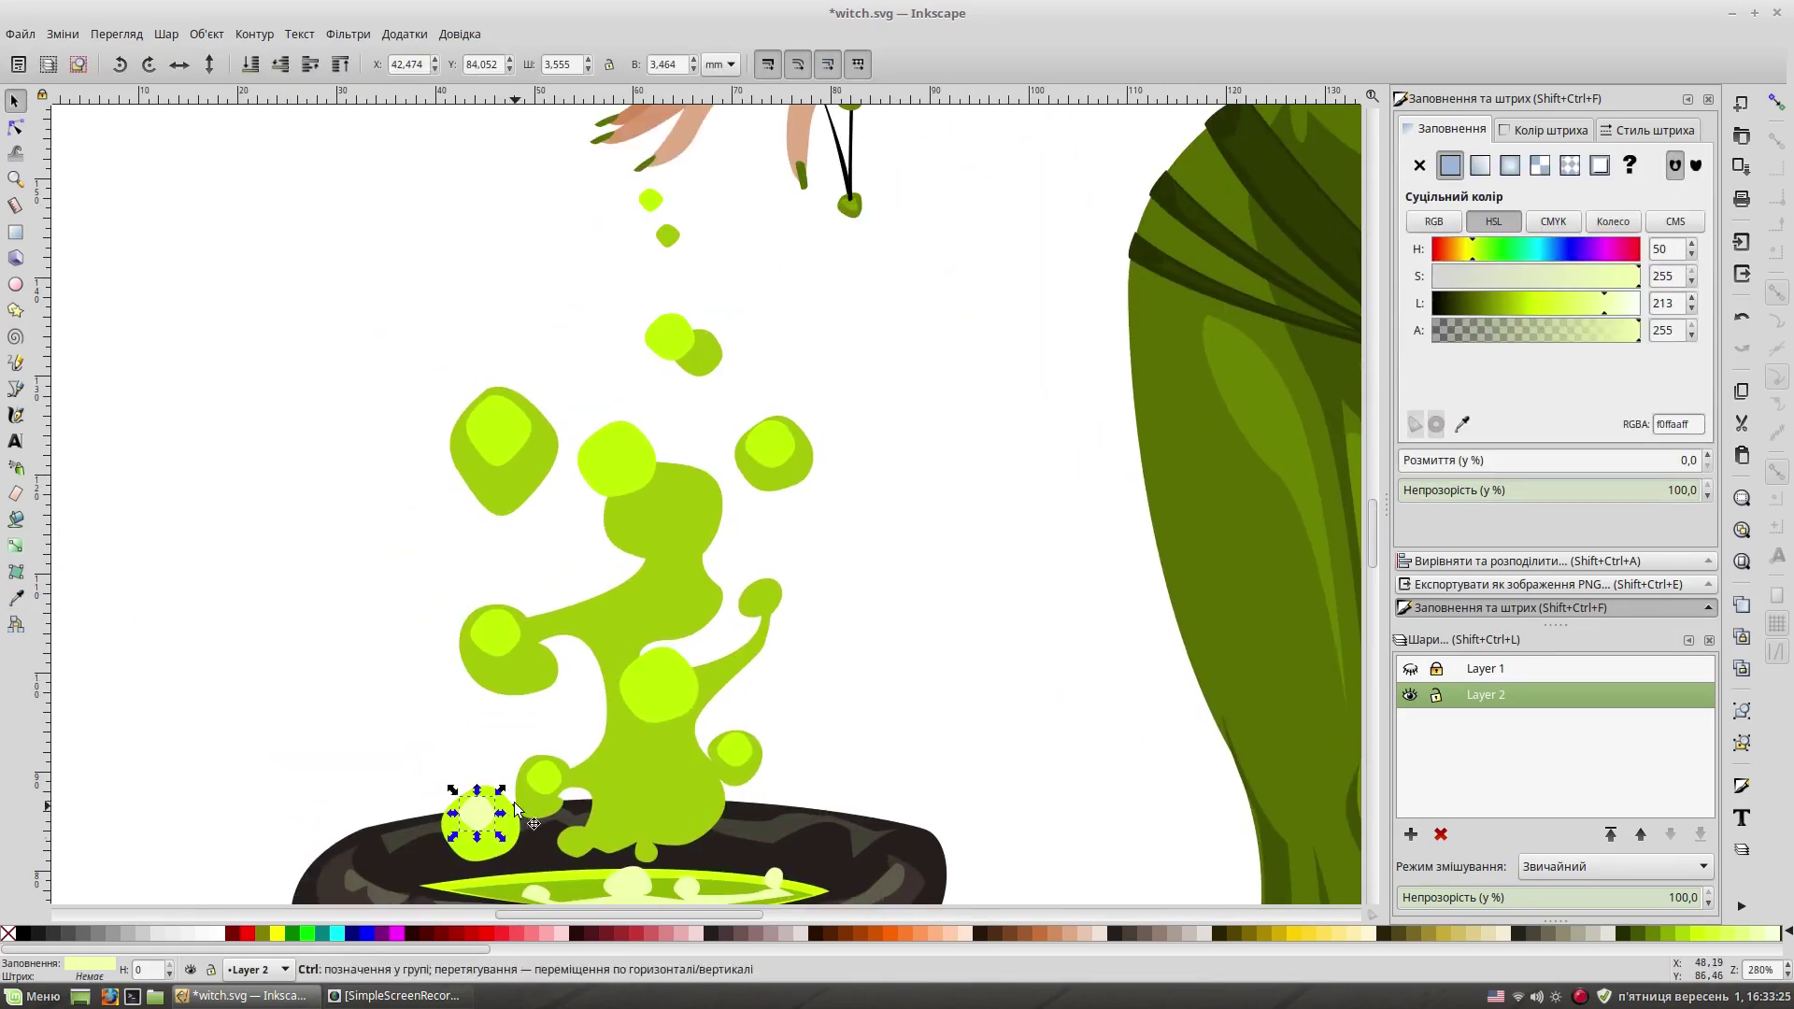
{"action": "key", "text": "ctrl+c"}
{"action": "key", "text": "Escape"}
{"action": "key", "text": "ctrl+v"}
{"action": "left_click_drag", "start_coordinate": [689, 349], "coordinate": [734, 411]}
{"action": "key", "text": "Escape"}
Step: Add another highlight copy onto a falling drop, then zoom out to the whole page
{"action": "key", "text": "Escape"}
{"action": "scroll", "coordinate": [798, 208], "scroll_direction": "up", "scroll_amount": 2, "text": "ctrl"}
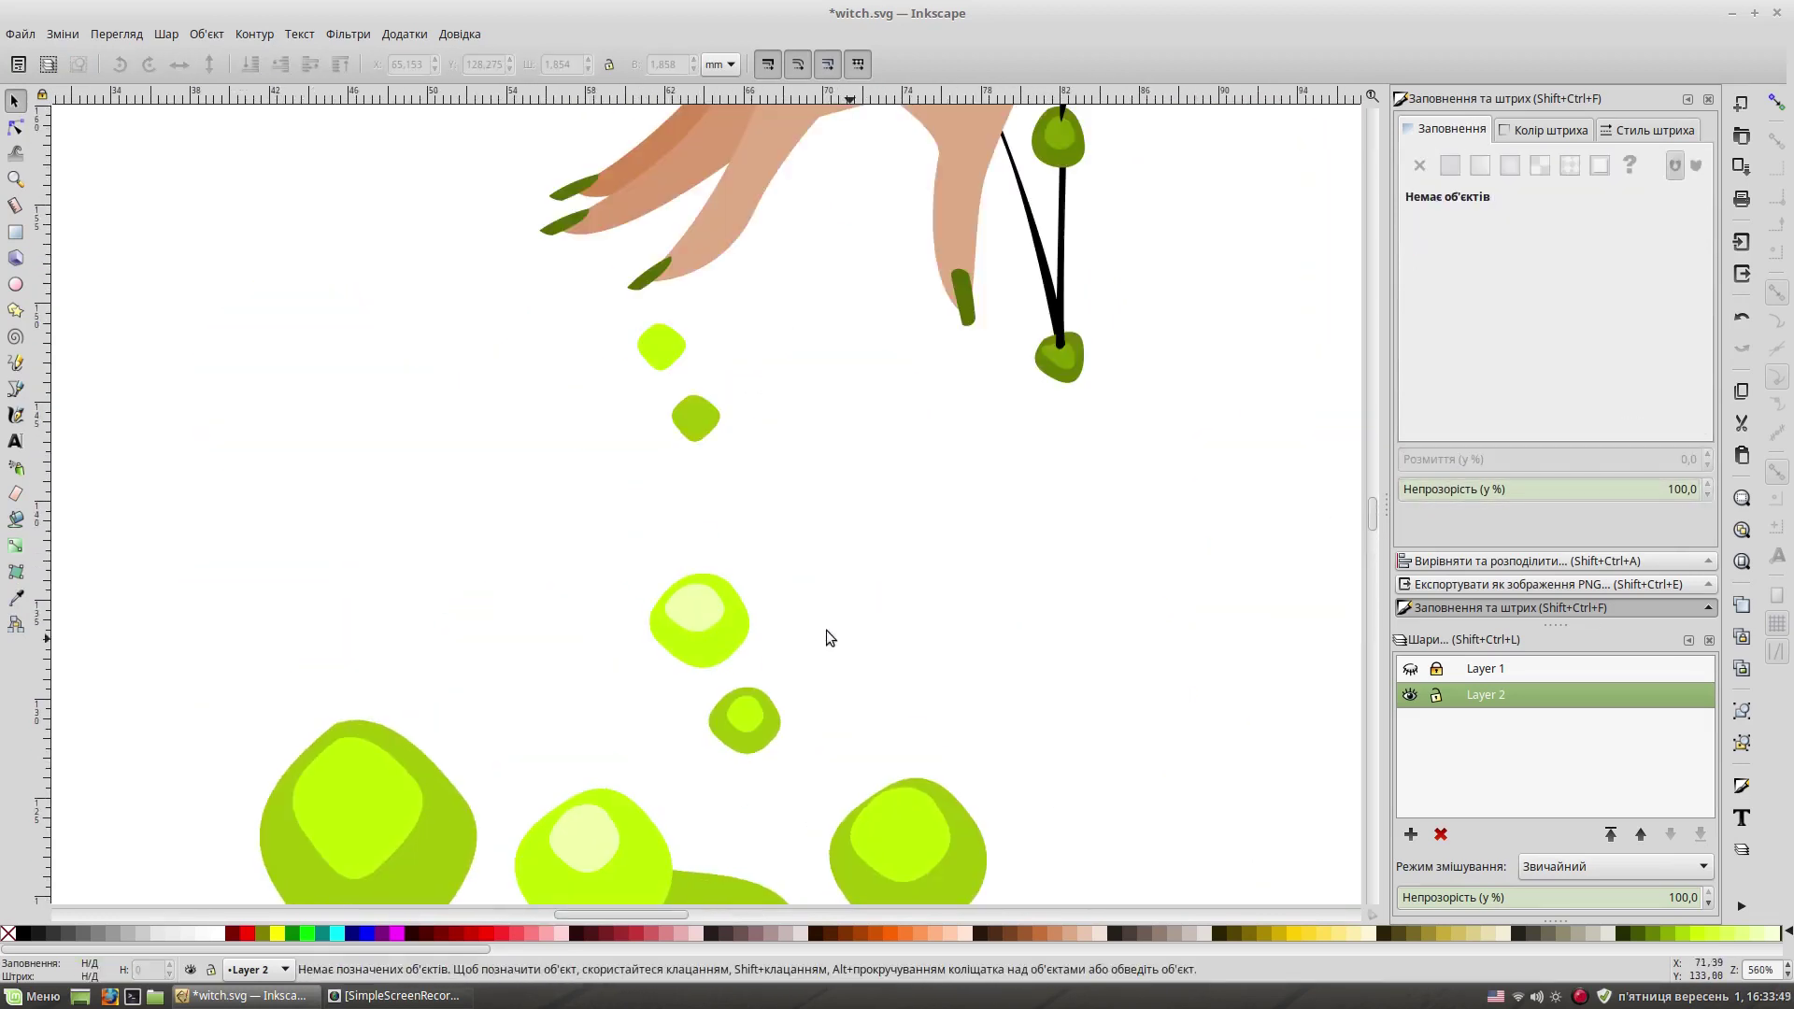
{"action": "left_click", "coordinate": [715, 612]}
{"action": "key", "text": "ctrl+d"}
{"action": "left_click_drag", "start_coordinate": [715, 613], "coordinate": [678, 344]}
{"action": "key", "text": "Escape"}
{"action": "key", "text": "Tab"}
{"action": "key", "text": "ctrl+c"}
{"action": "key", "text": "ctrl+v"}
{"action": "left_click", "coordinate": [766, 403]}
{"action": "scroll", "coordinate": [766, 404], "scroll_direction": "down", "scroll_amount": 5, "text": "ctrl"}
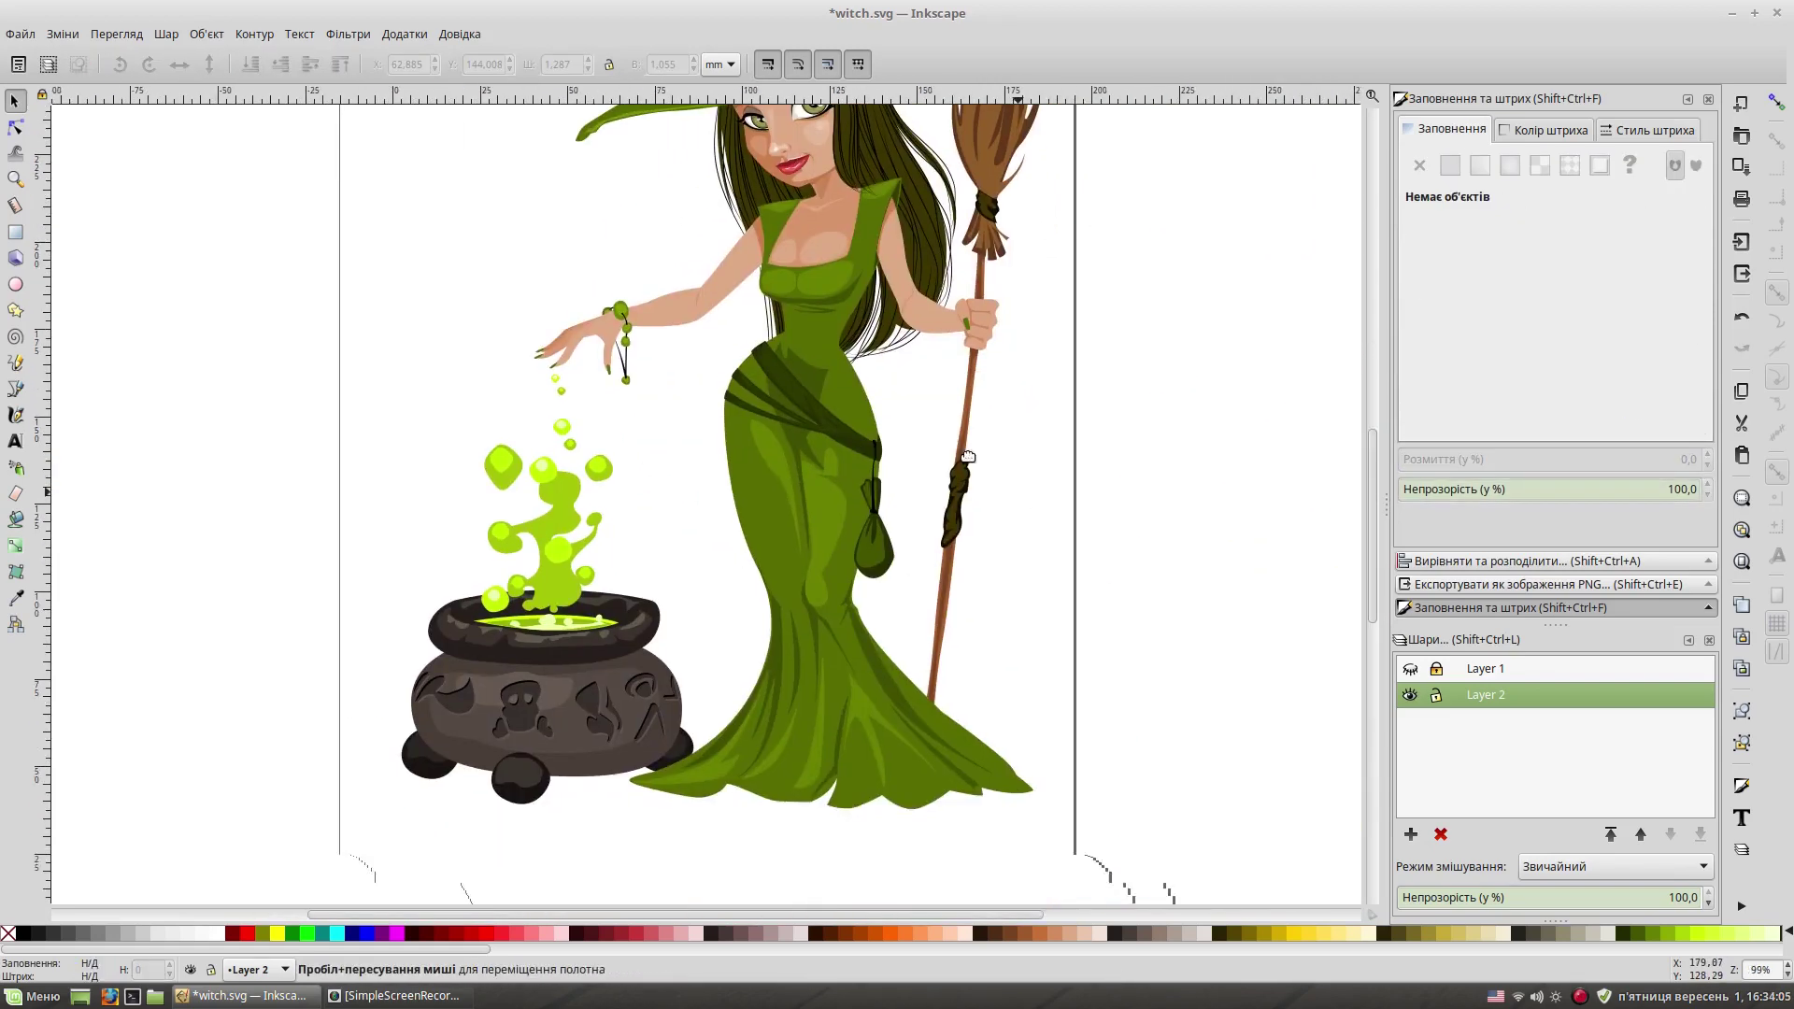
{"action": "key", "text": "minus"}
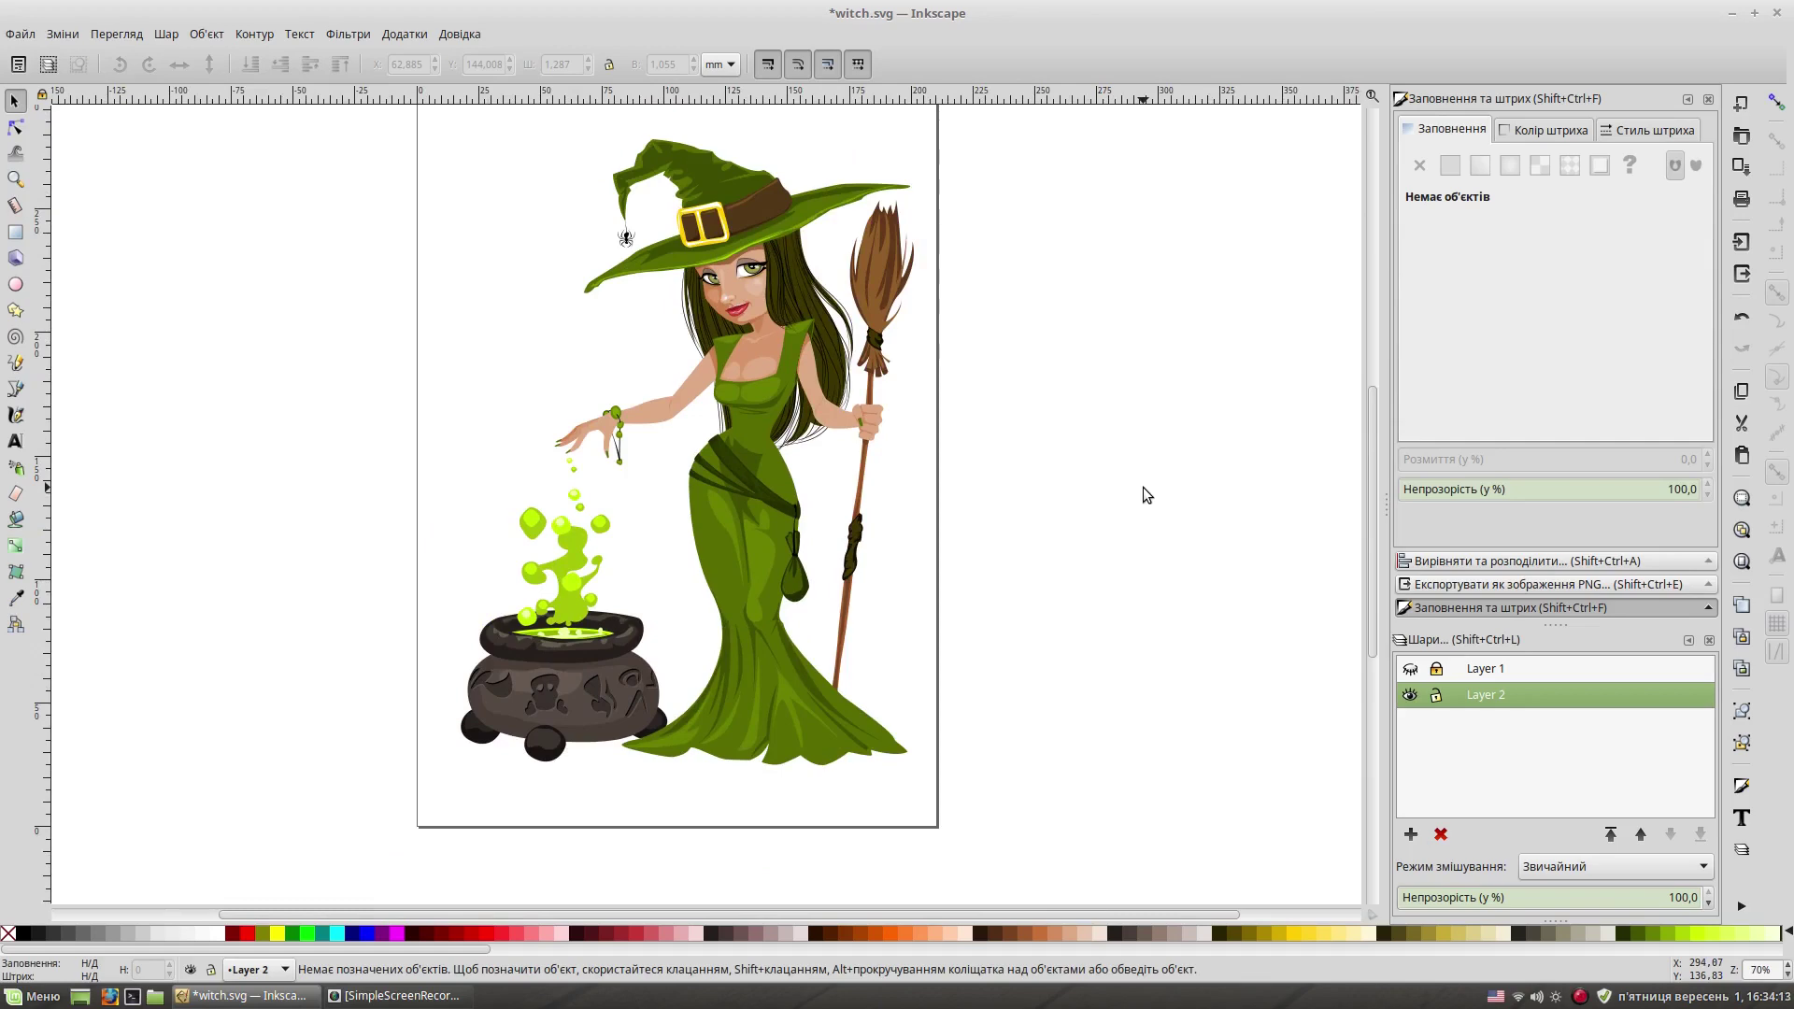